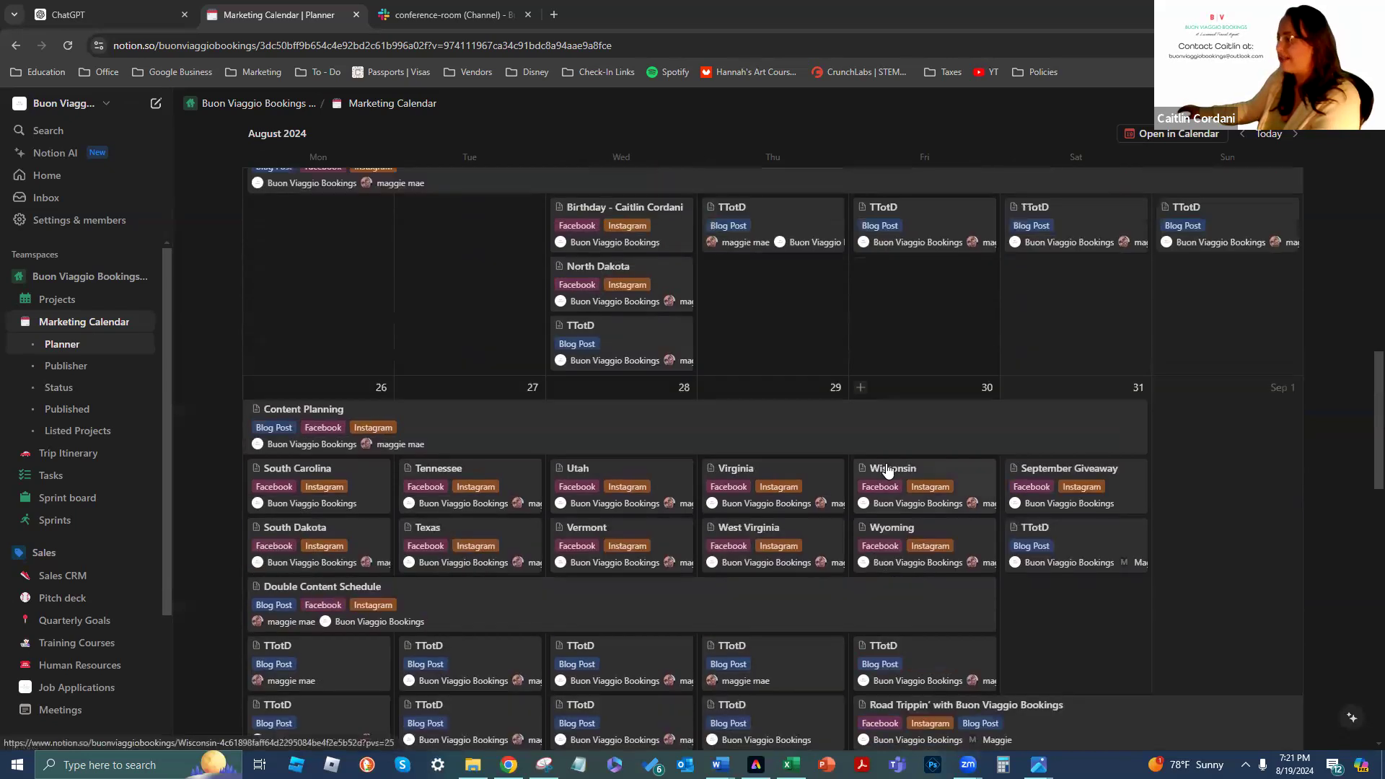
Open the Content Planning entry that starts August 19 in the planner and check off European Countries under Notes
scroll(883, 464, "down", 1)
scroll(883, 465, "up", 6)
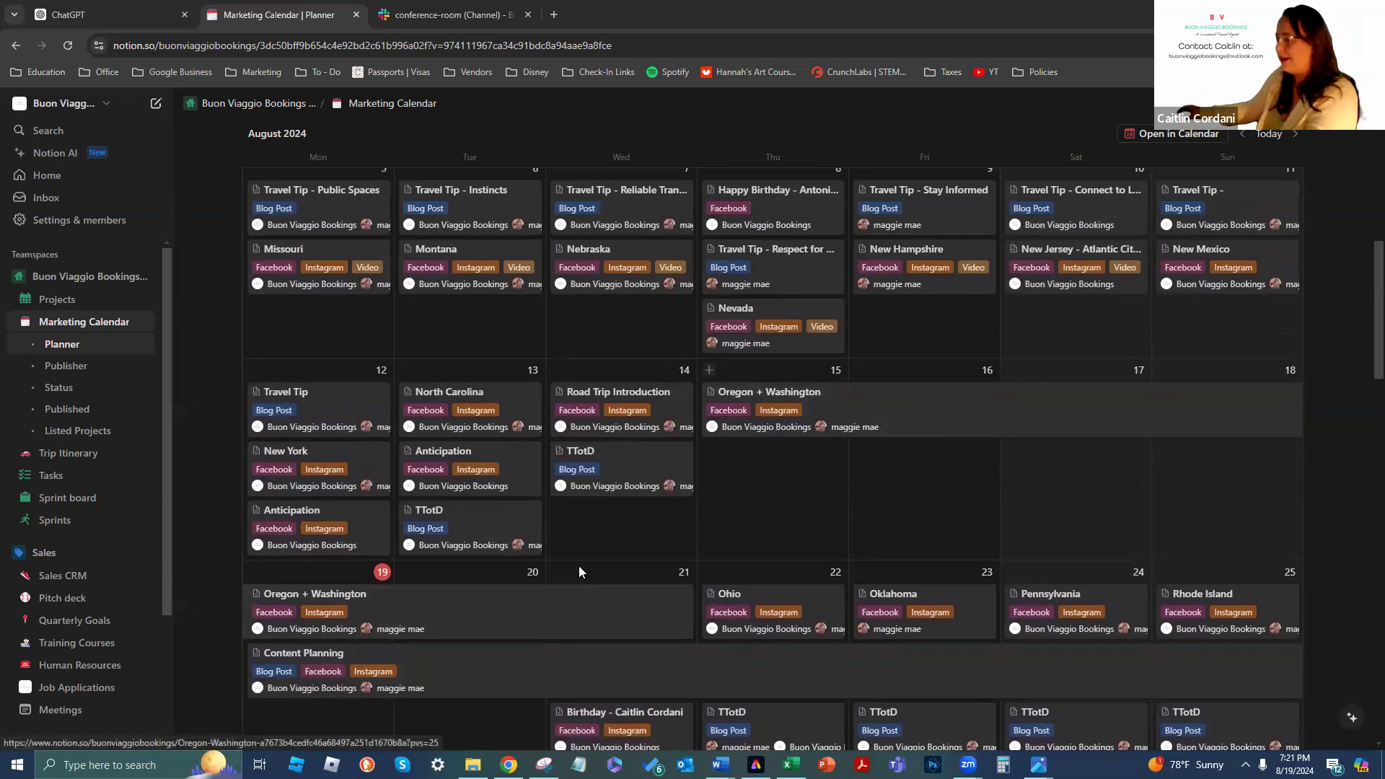
scroll(578, 565, "down", 1)
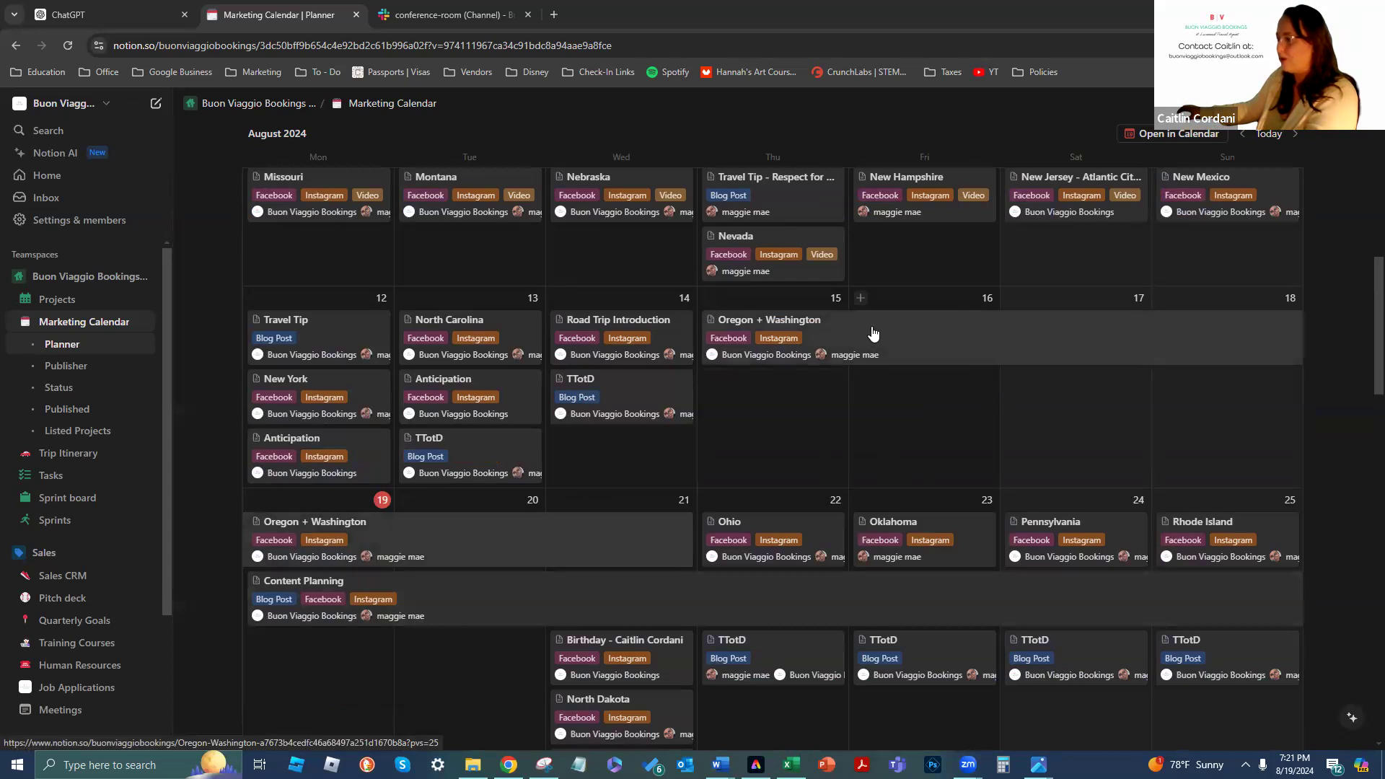
scroll(576, 540, "down", 1)
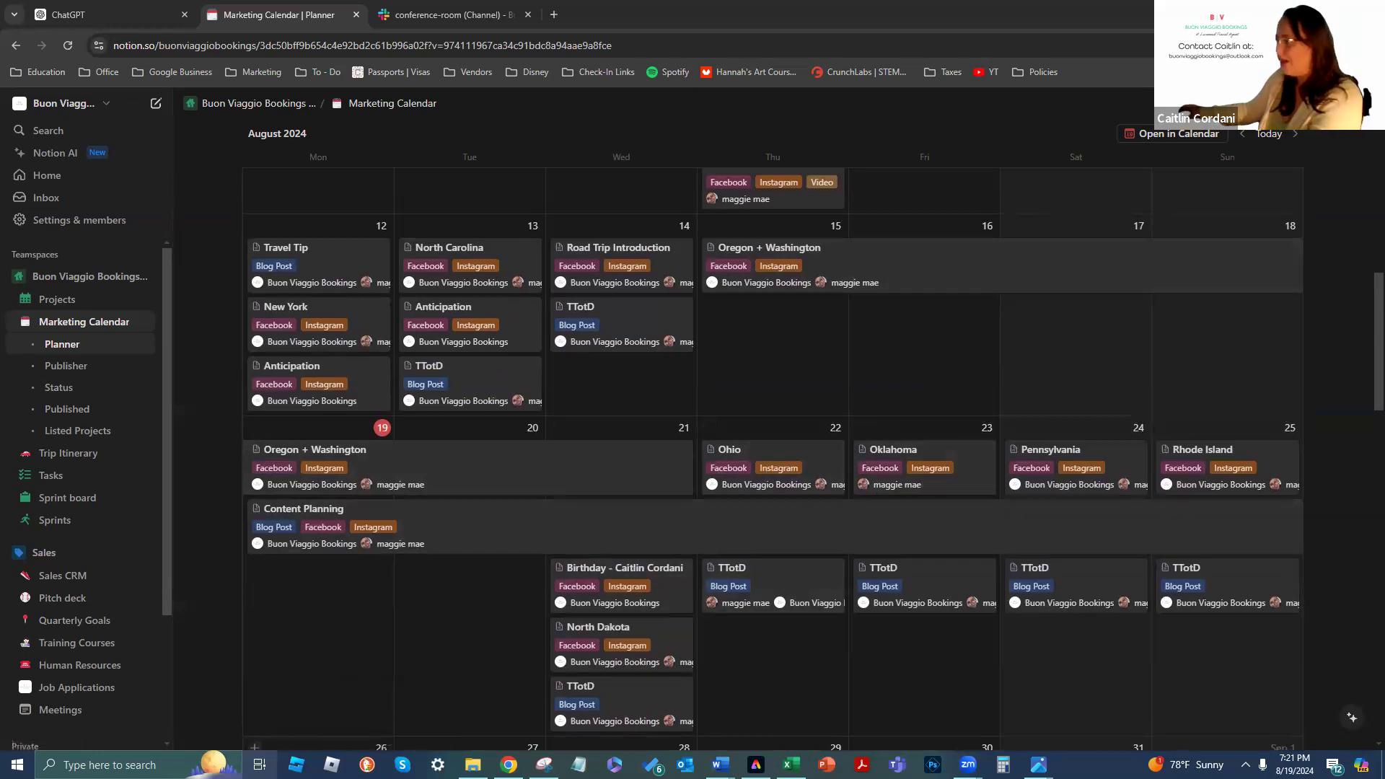
left_click(441, 517)
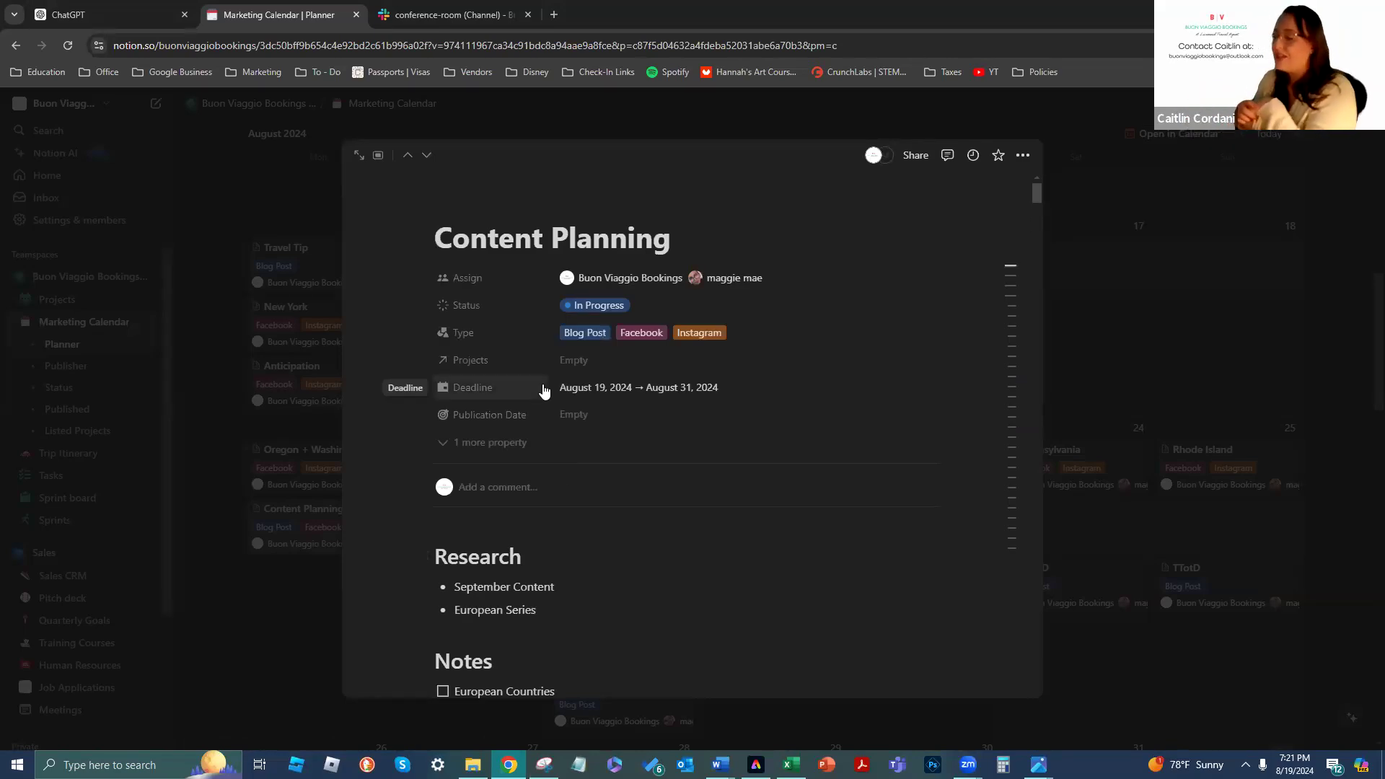
scroll(649, 430, "down", 4)
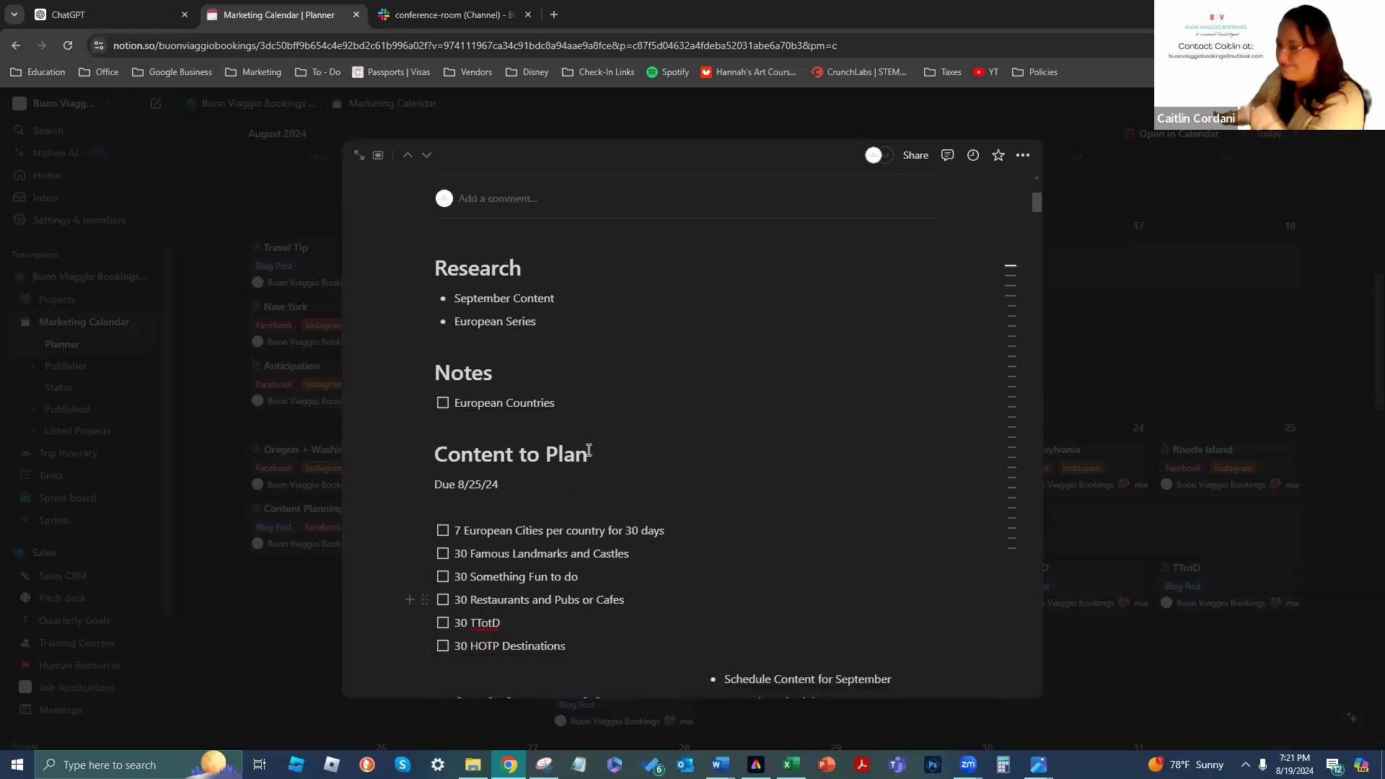
left_click(442, 403)
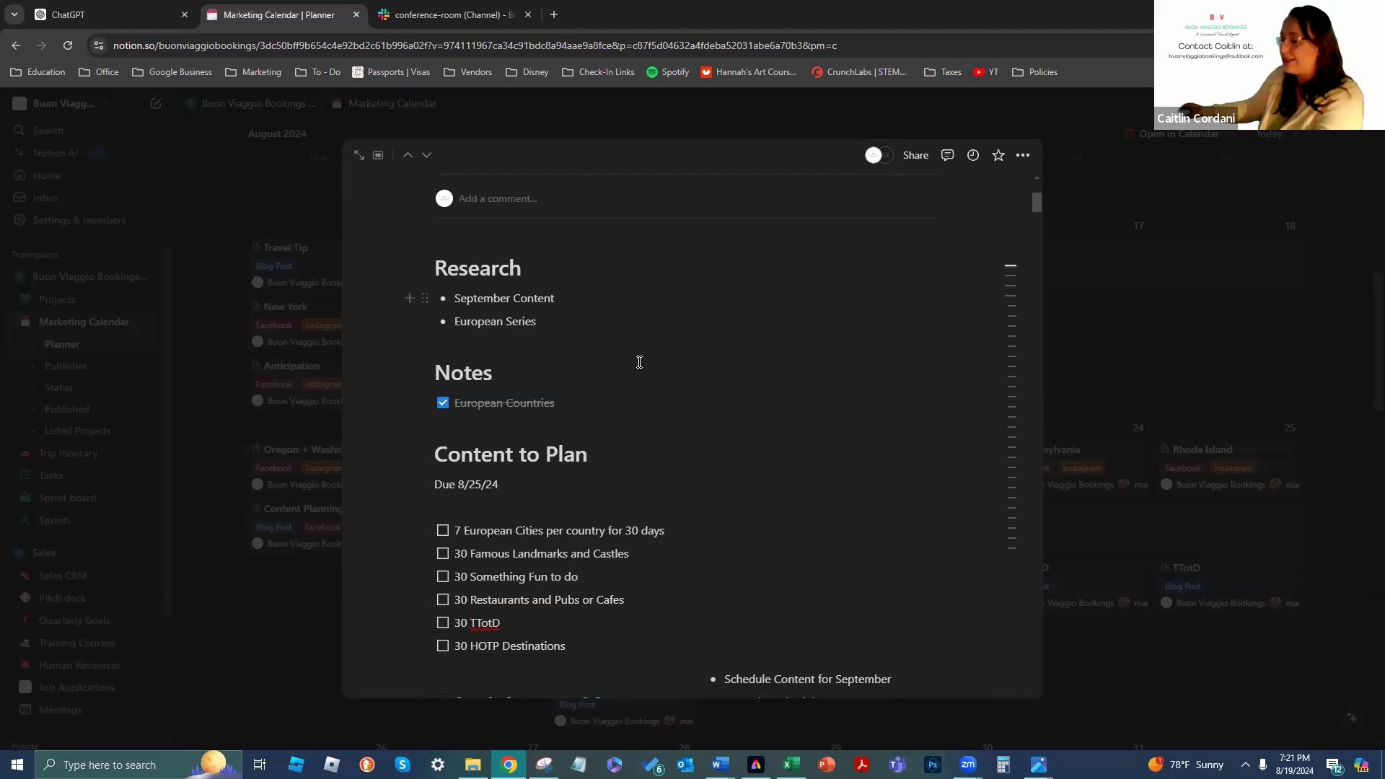
Examine the Schedule Monthly Content section and the list of European countries in the Content Planning page
scroll(696, 449, "down", 7)
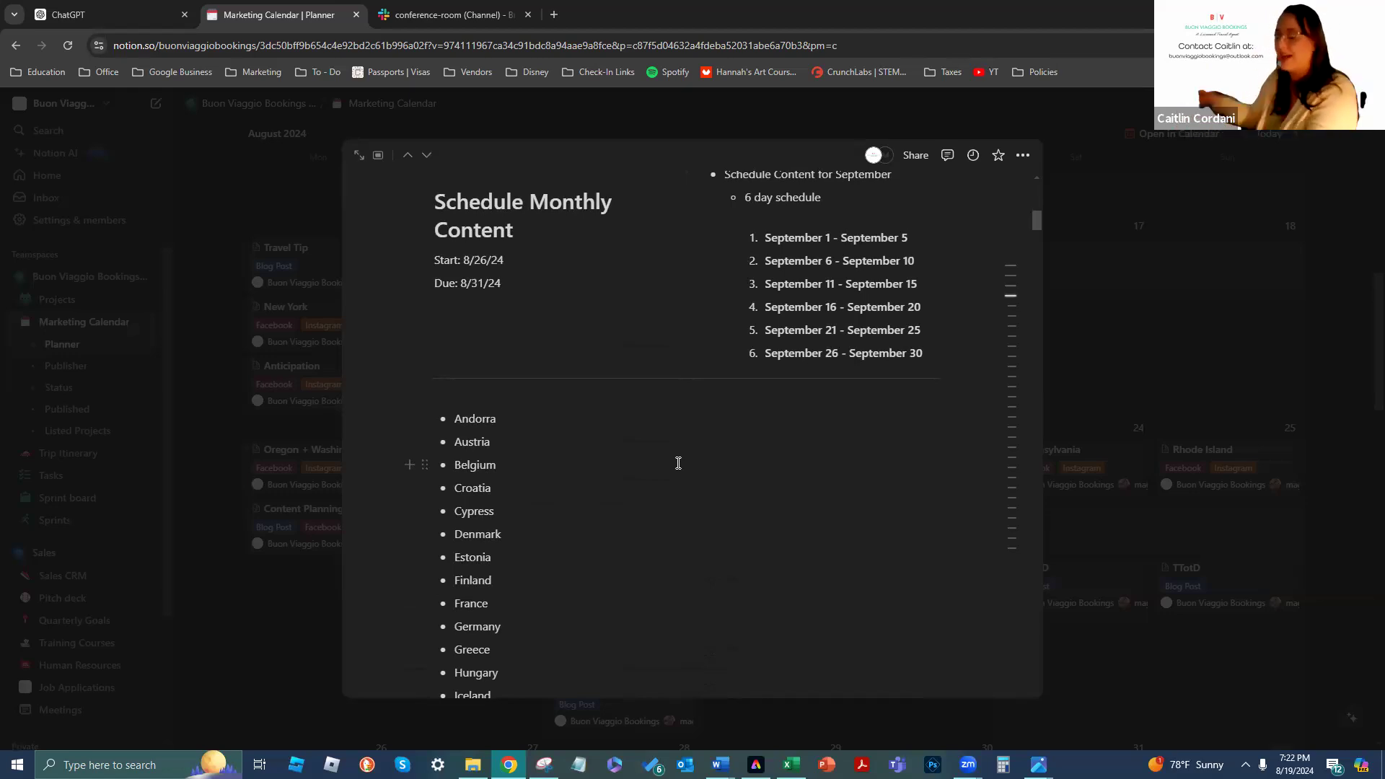
scroll(541, 485, "down", 1)
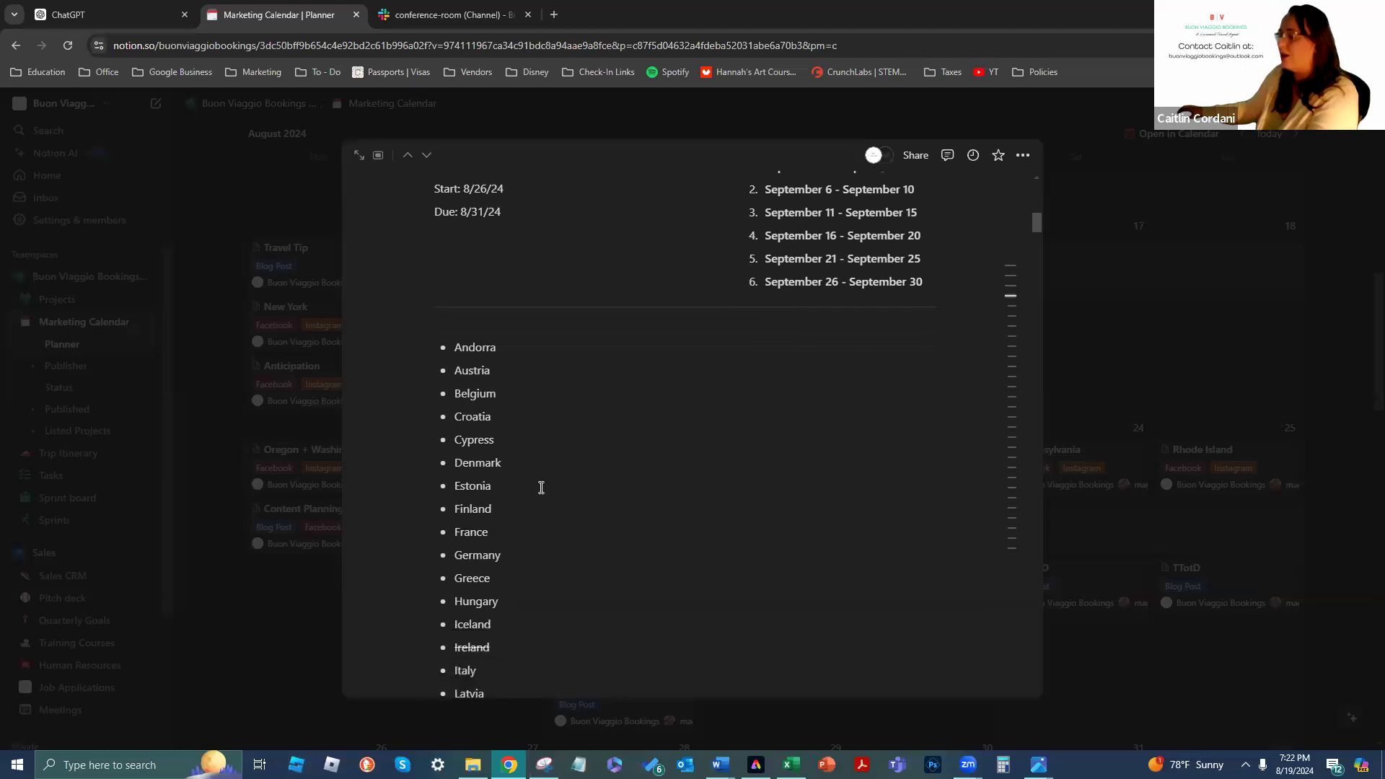
scroll(556, 474, "down", 1)
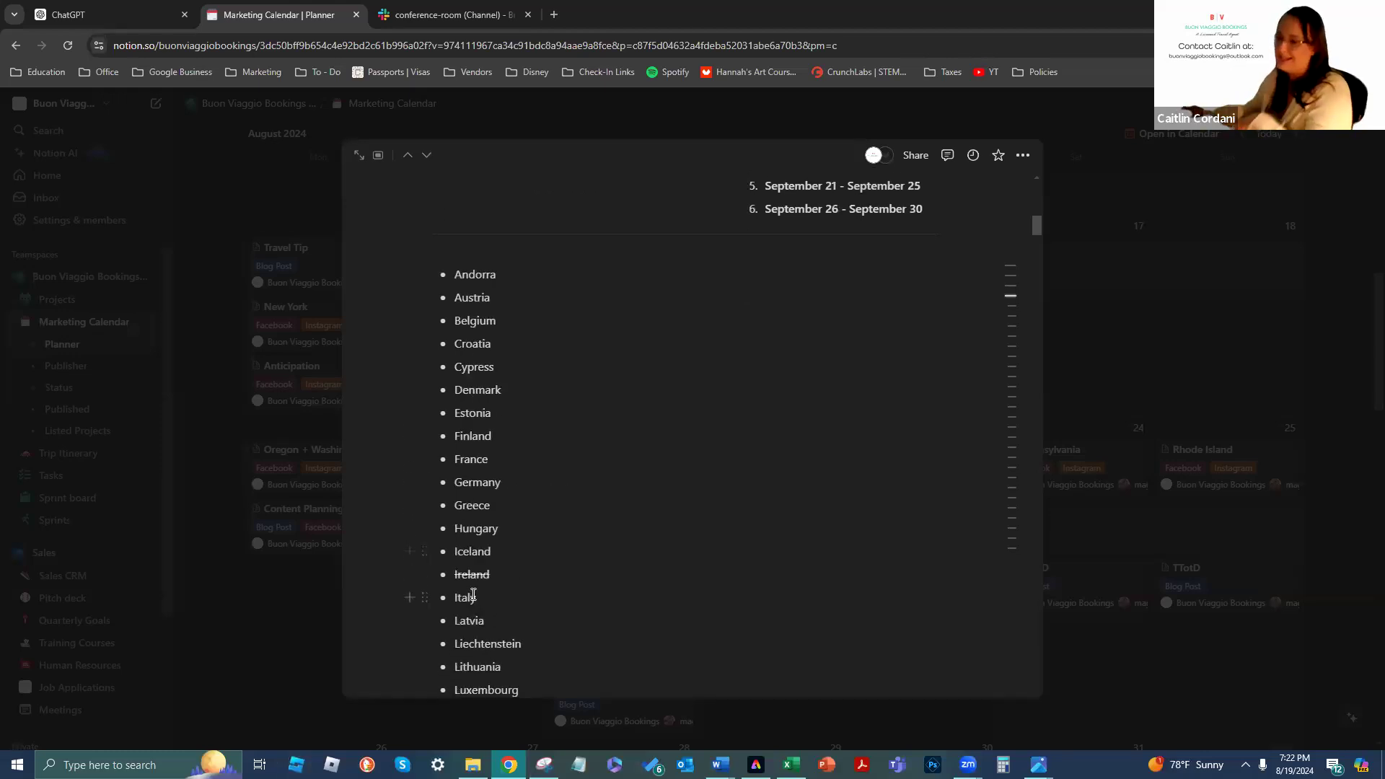
left_click_drag(492, 575, 448, 581)
left_click(516, 578)
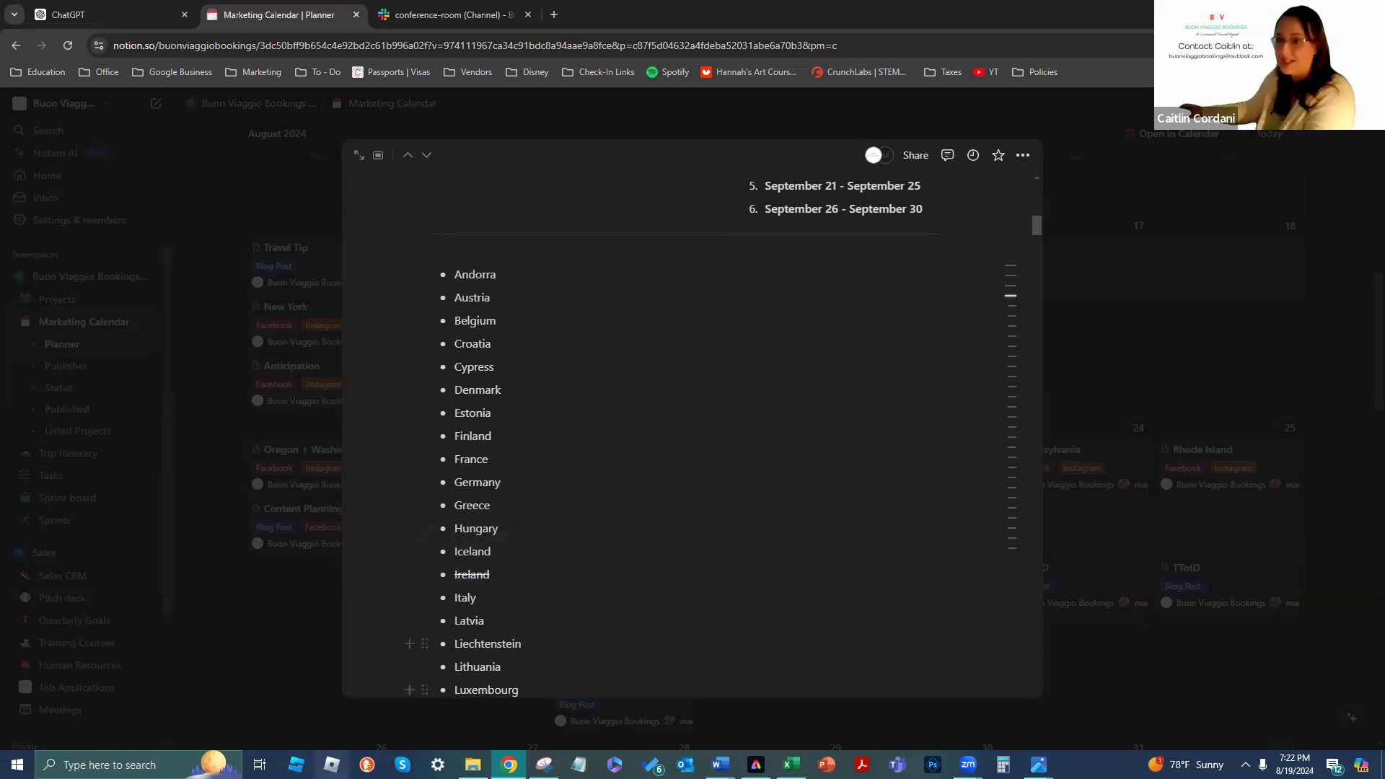
scroll(513, 319, "down", 1)
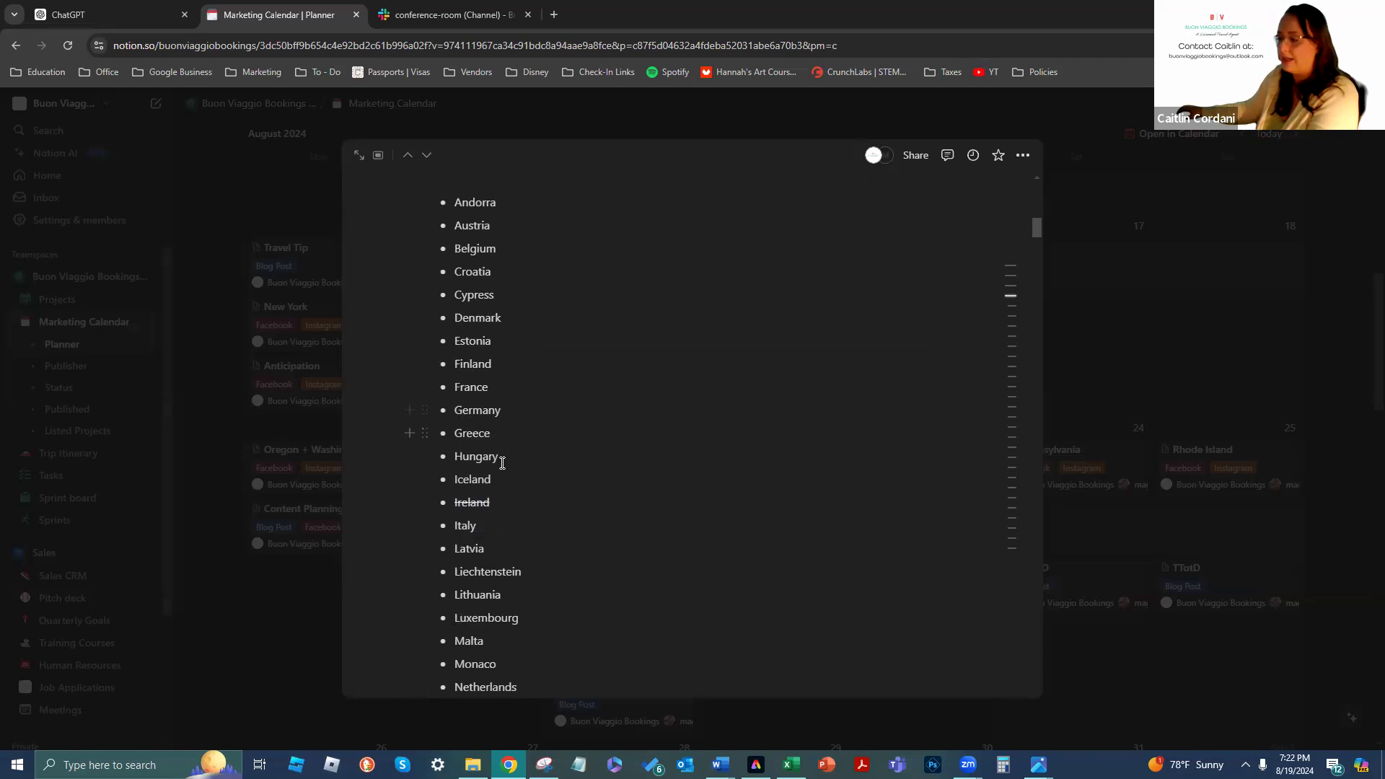
scroll(508, 502, "down", 1)
scroll(497, 454, "up", 2)
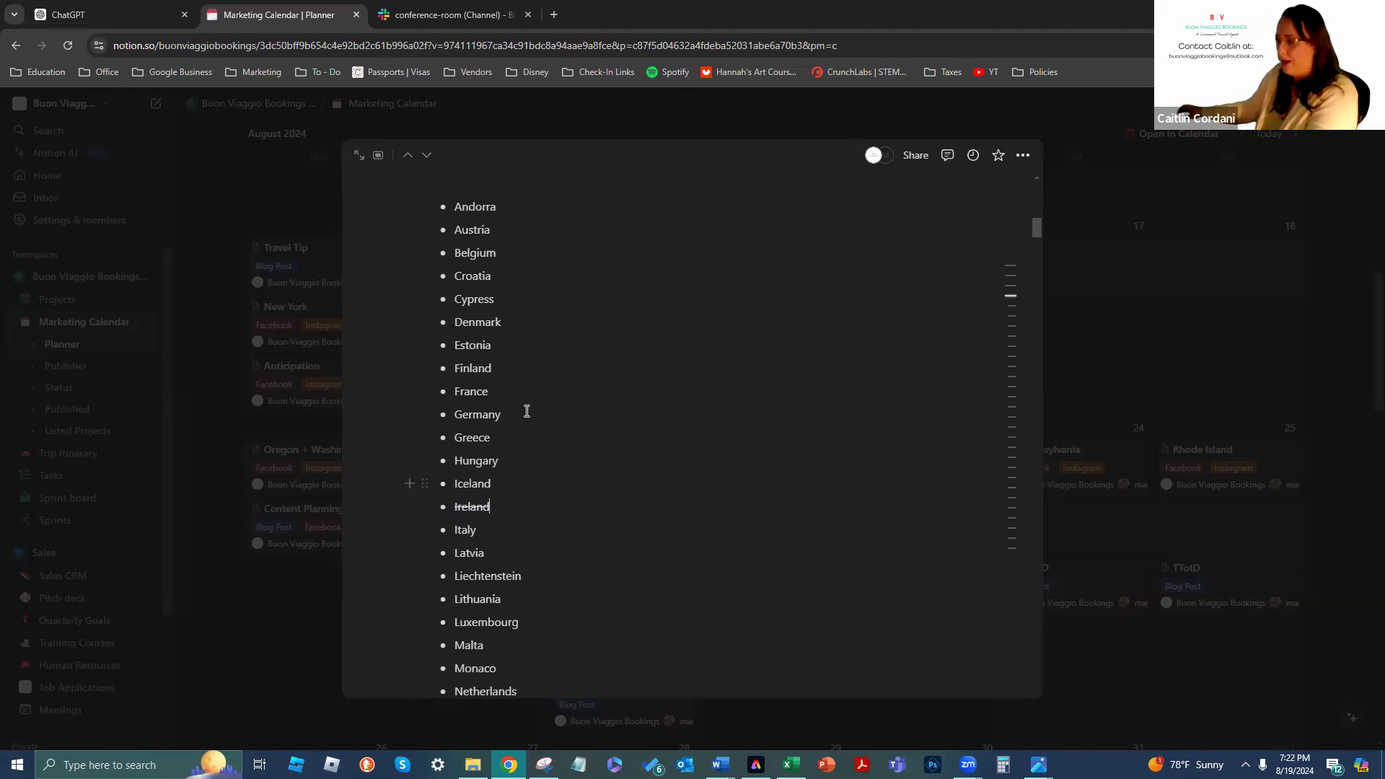
Read the Andorra and Austria research notes in the Content Planning page and close the page
scroll(505, 291, "down", 8)
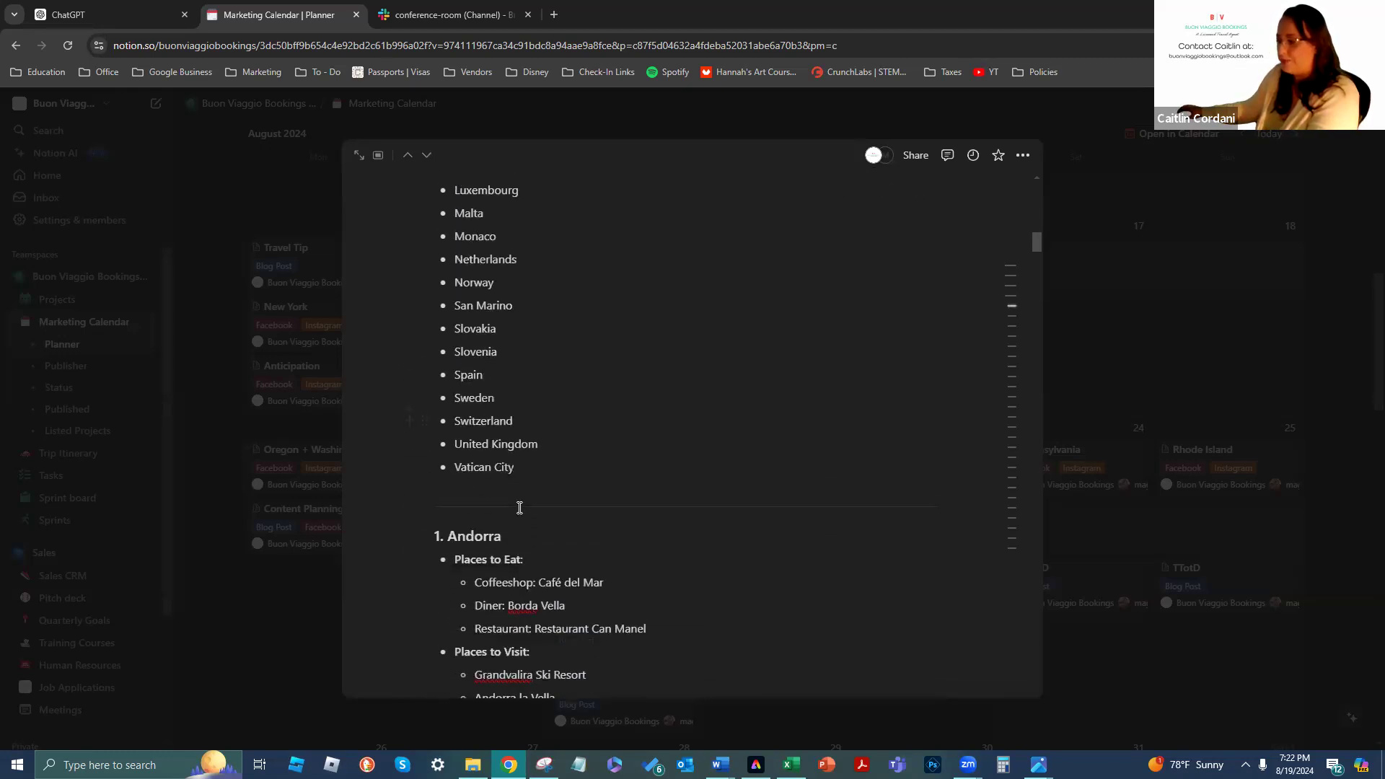
scroll(521, 538, "down", 3)
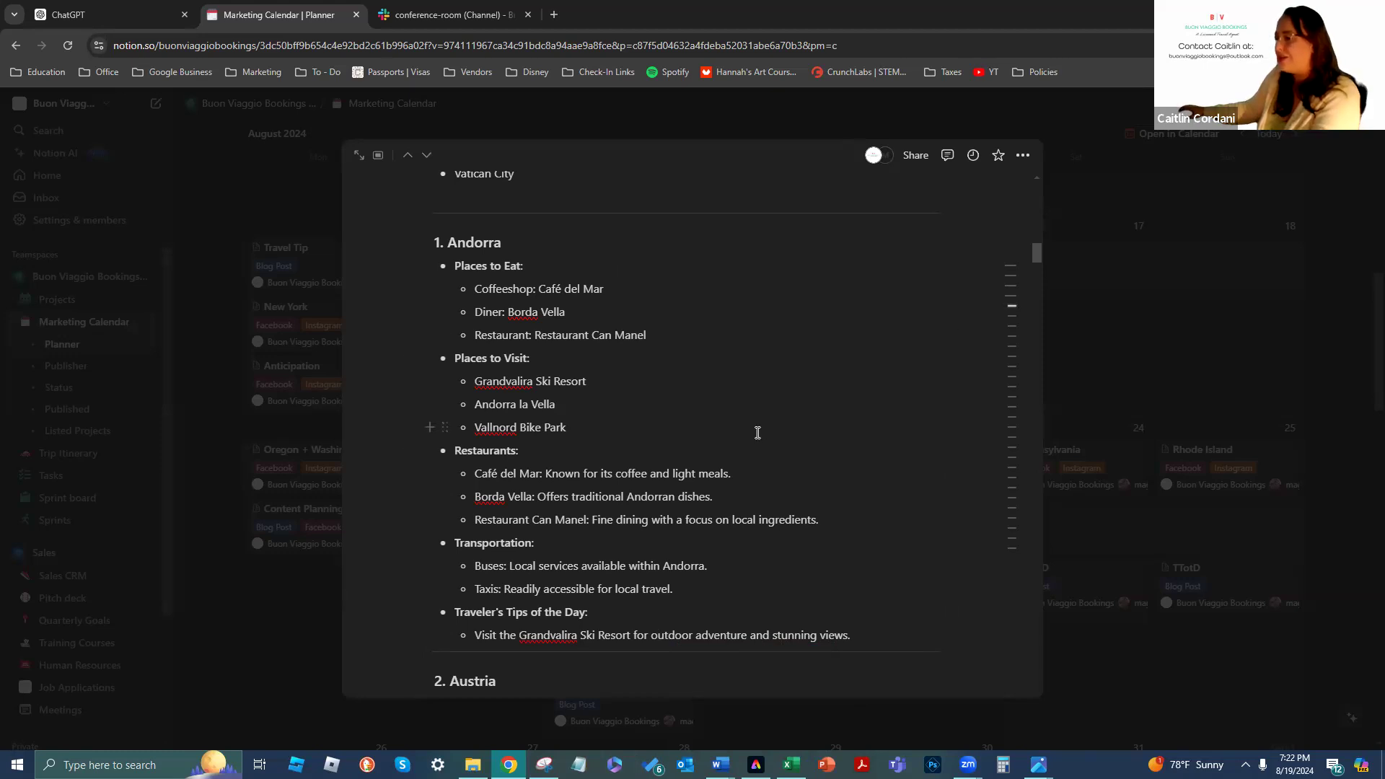
scroll(766, 403, "down", 1)
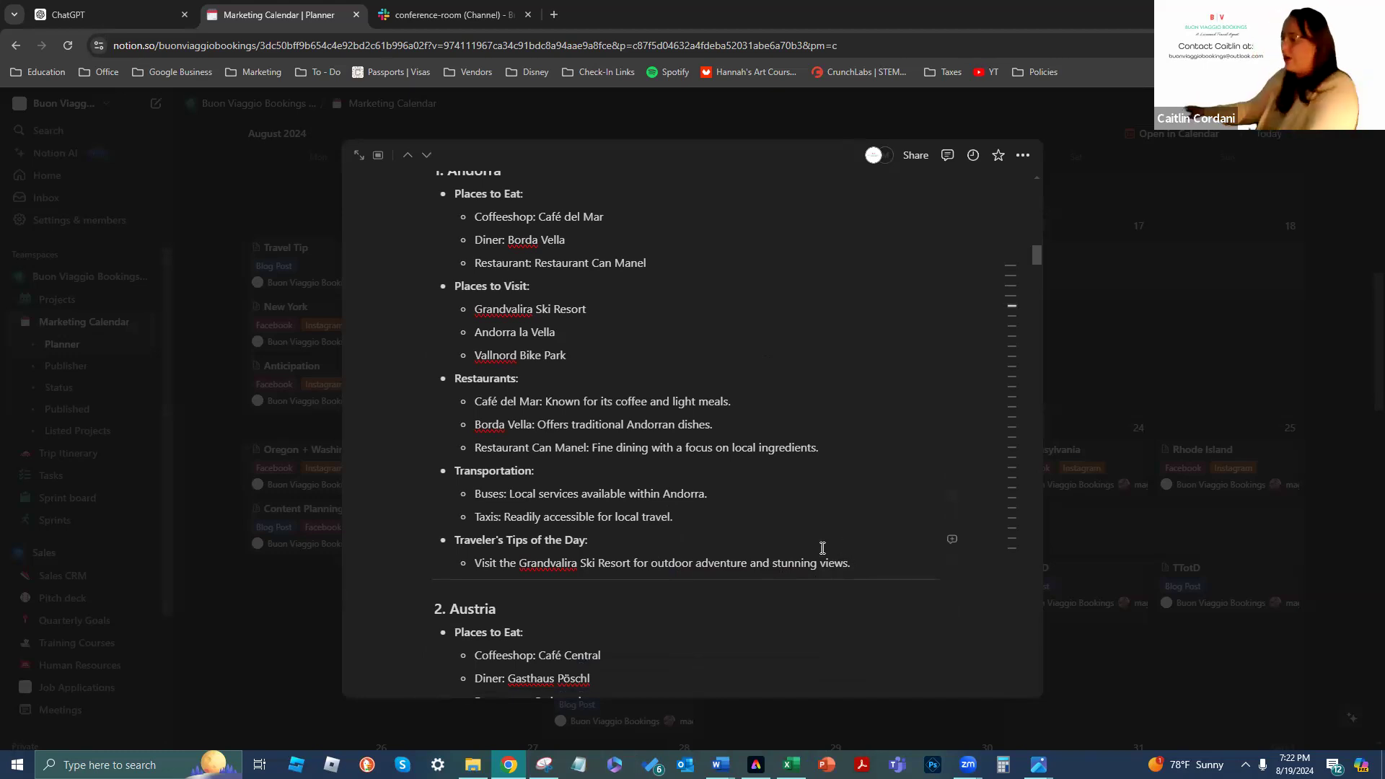
scroll(576, 640, "down", 5)
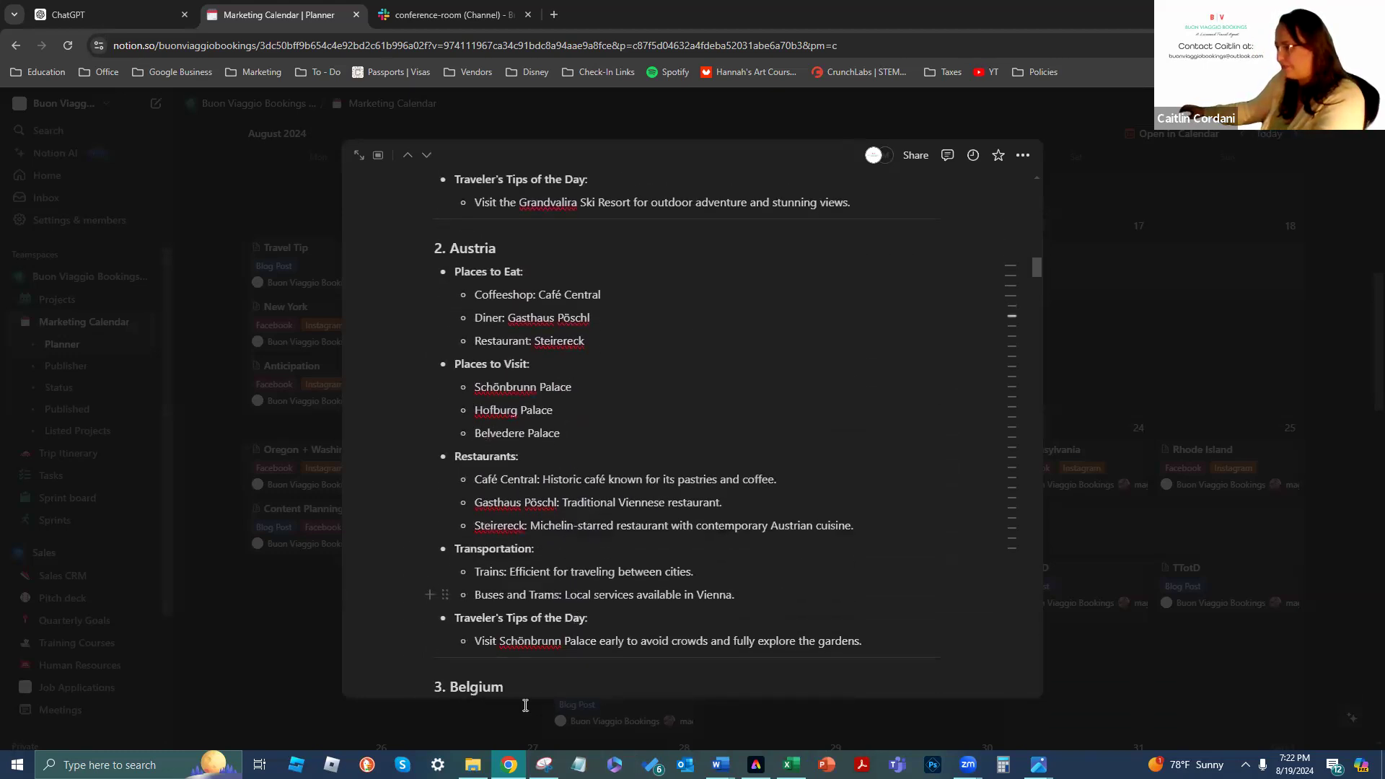
left_click(227, 563)
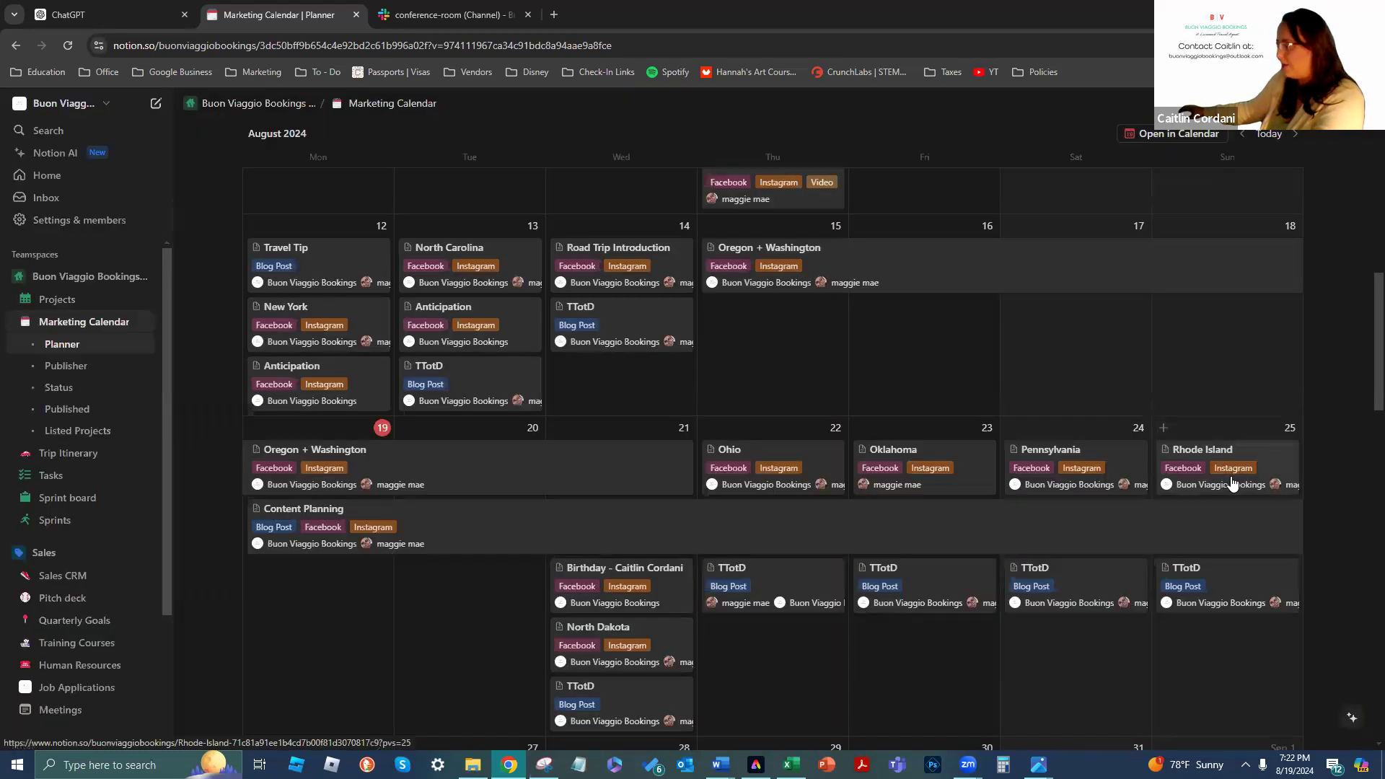
Review the planner from late August to mid-September and examine the Road Trippin' with Buon Viaggio Bookings entry's properties
scroll(1228, 476, "down", 6)
scroll(1226, 475, "down", 7)
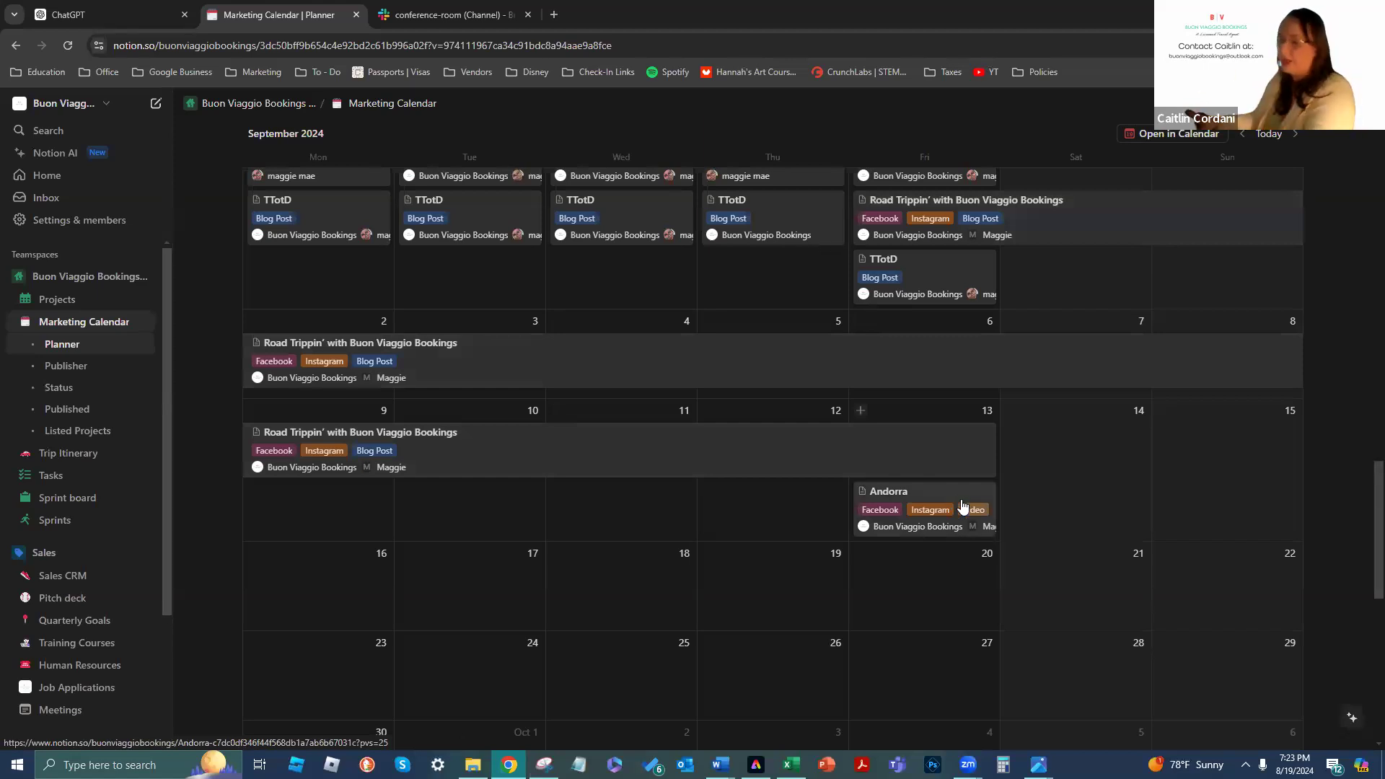
scroll(704, 517, "up", 2)
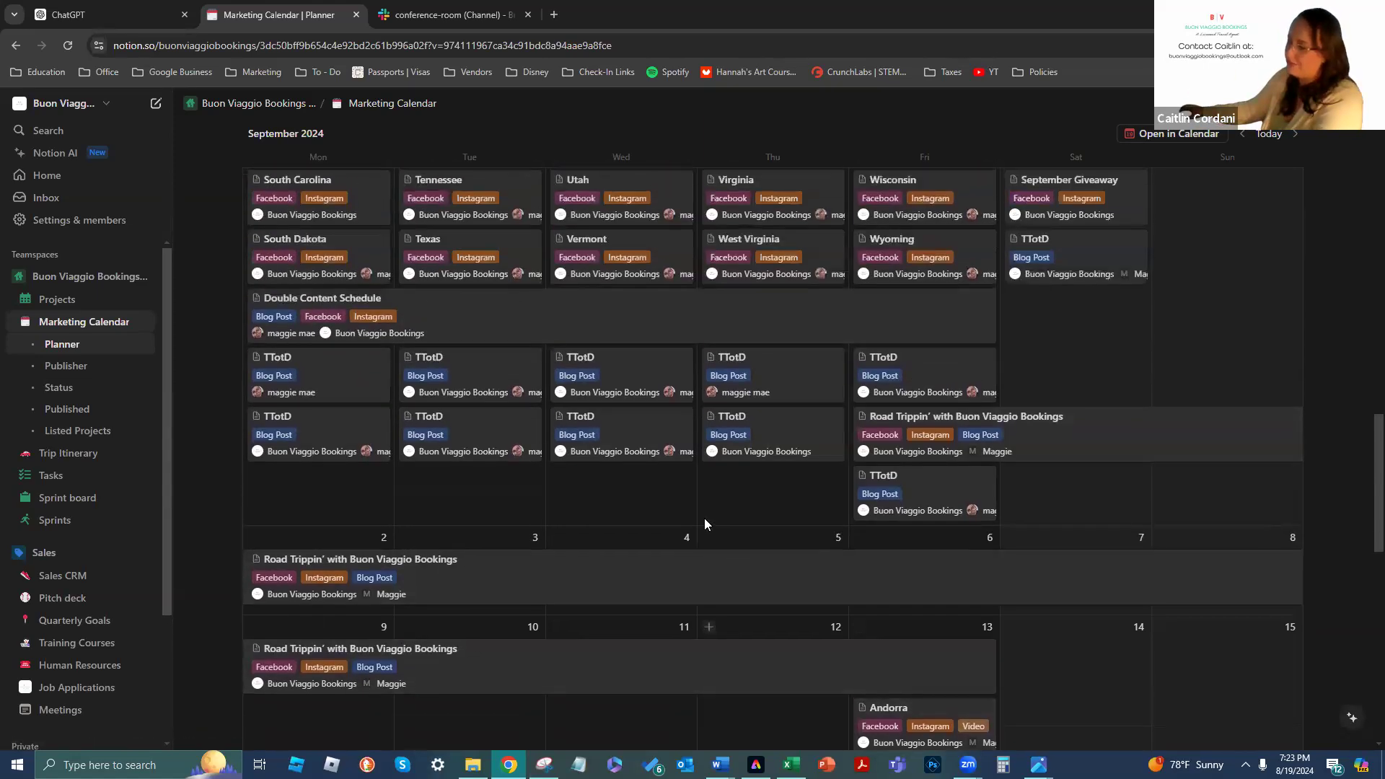
scroll(705, 525, "up", 3)
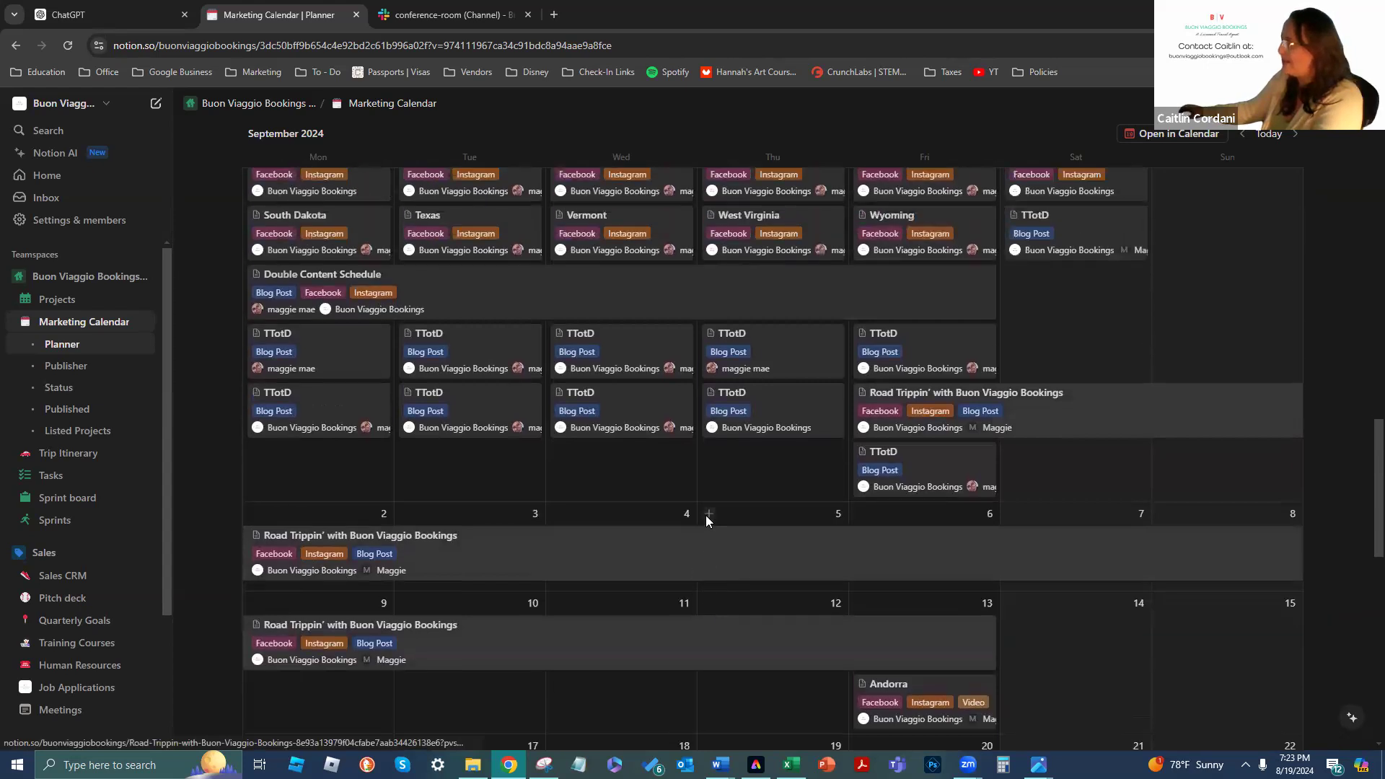
scroll(1255, 269, "up", 1)
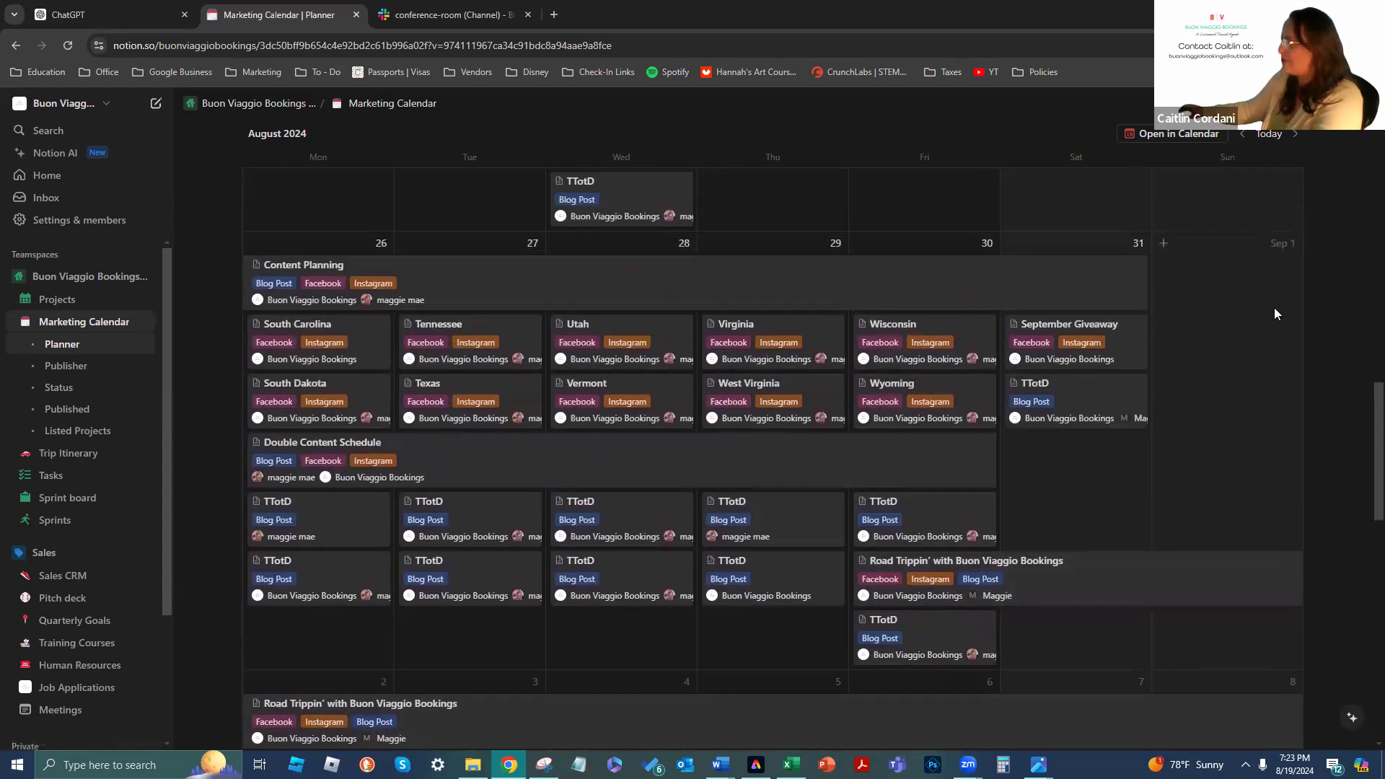
scroll(1219, 352, "down", 3)
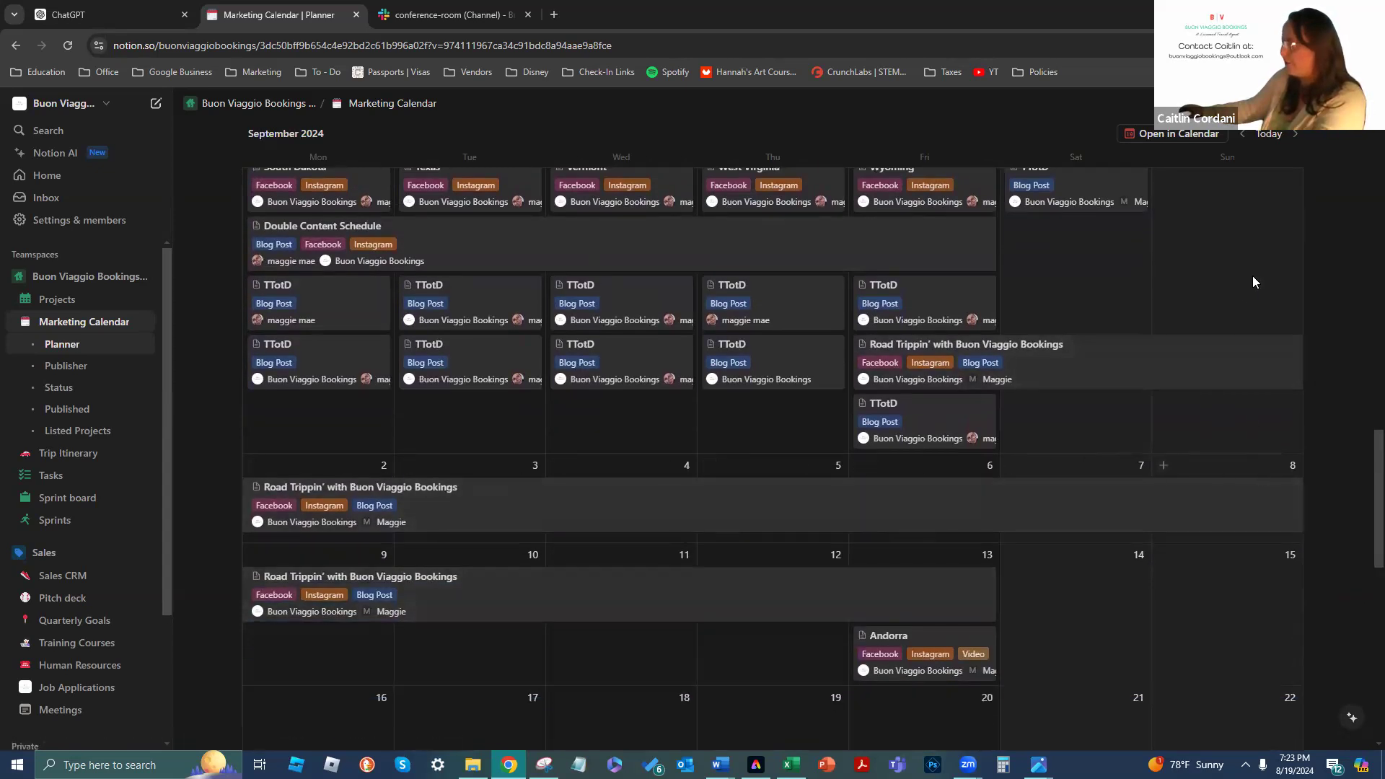
scroll(1251, 269, "up", 3)
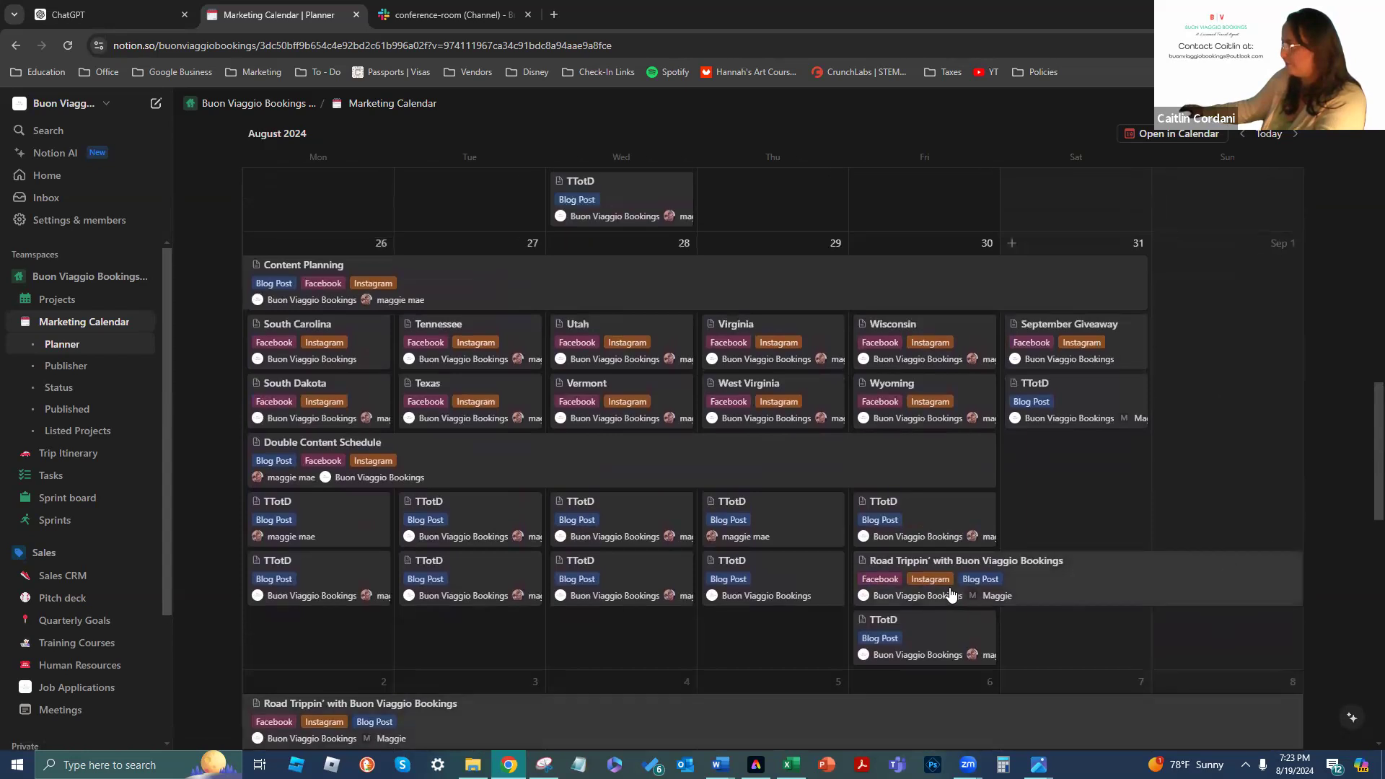
scroll(1078, 581, "down", 1)
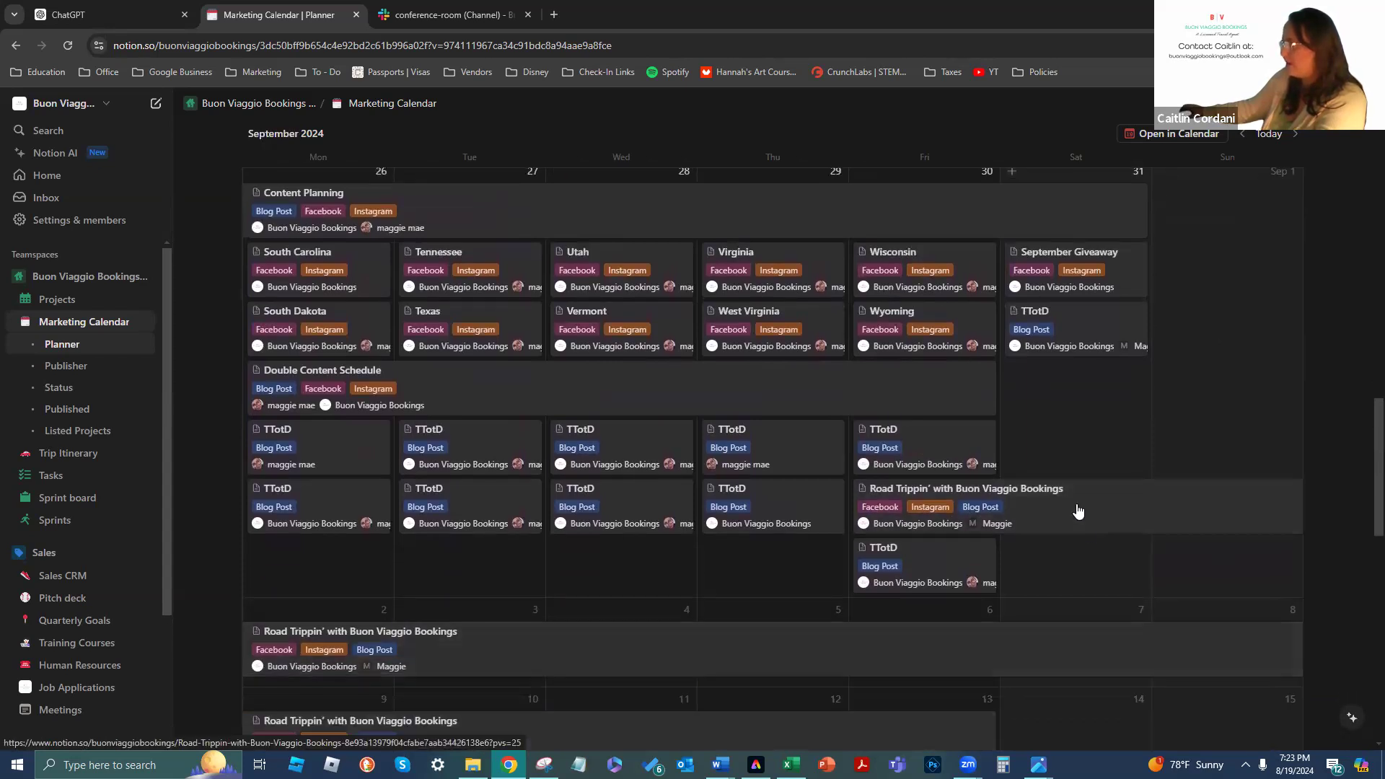
left_click(1069, 530)
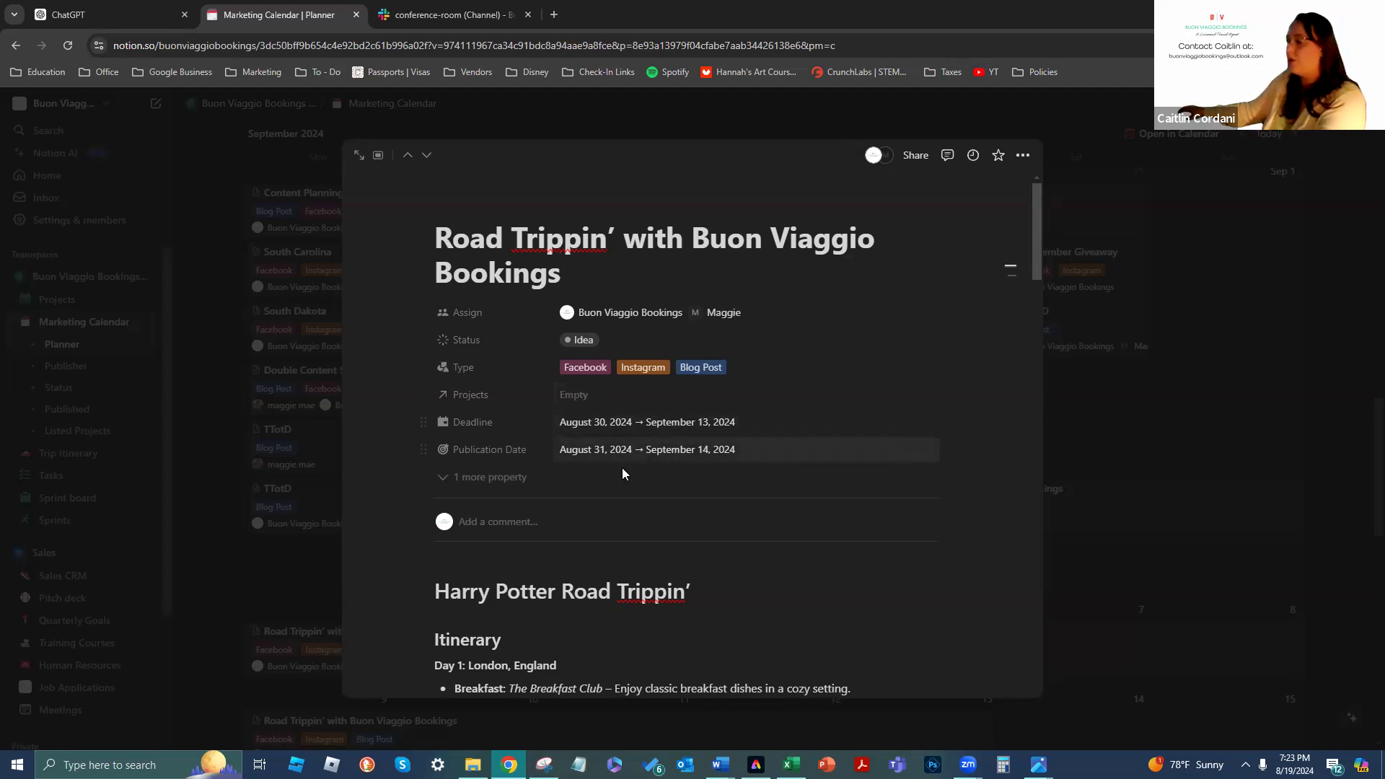
left_click(189, 350)
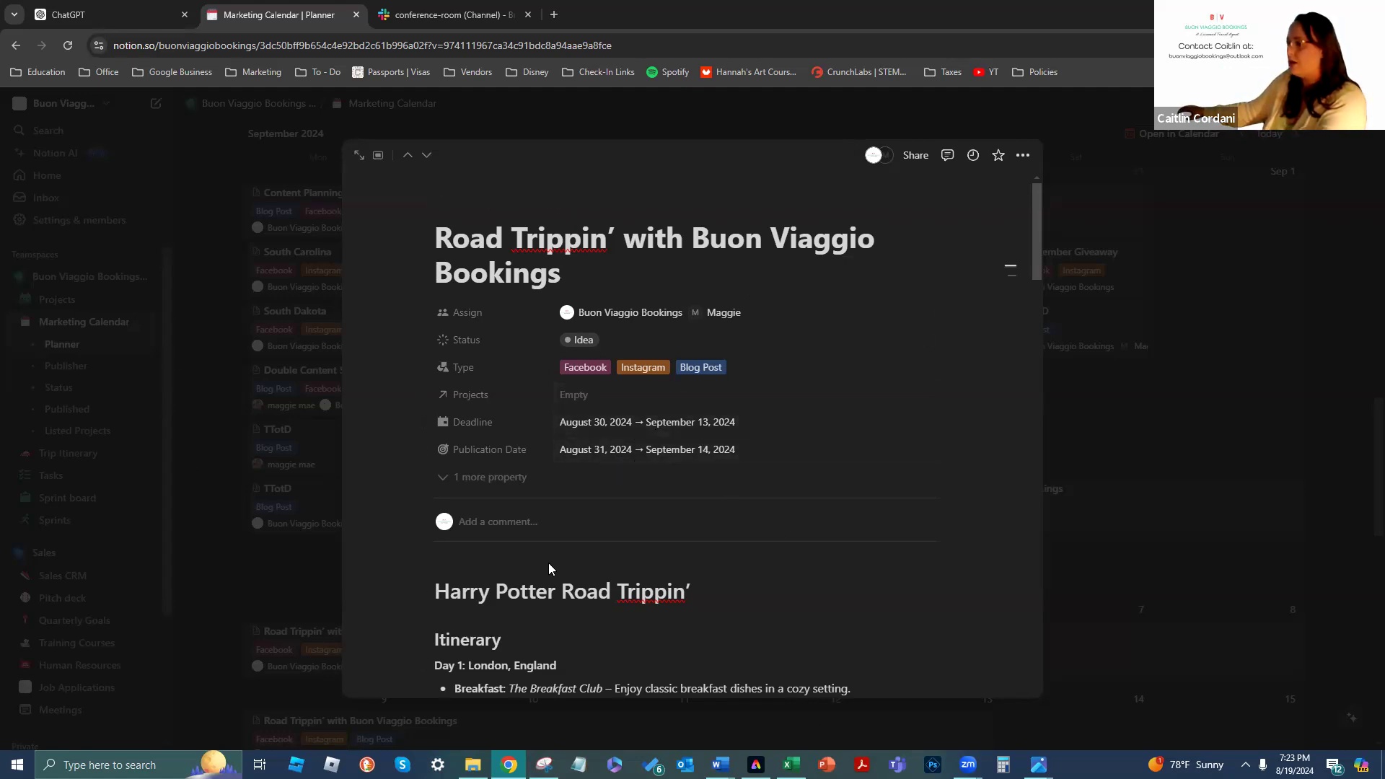
Examine the properties, Research and HOTP notes of the Andorra entry on September 13, and close it
scroll(1025, 471, "down", 2)
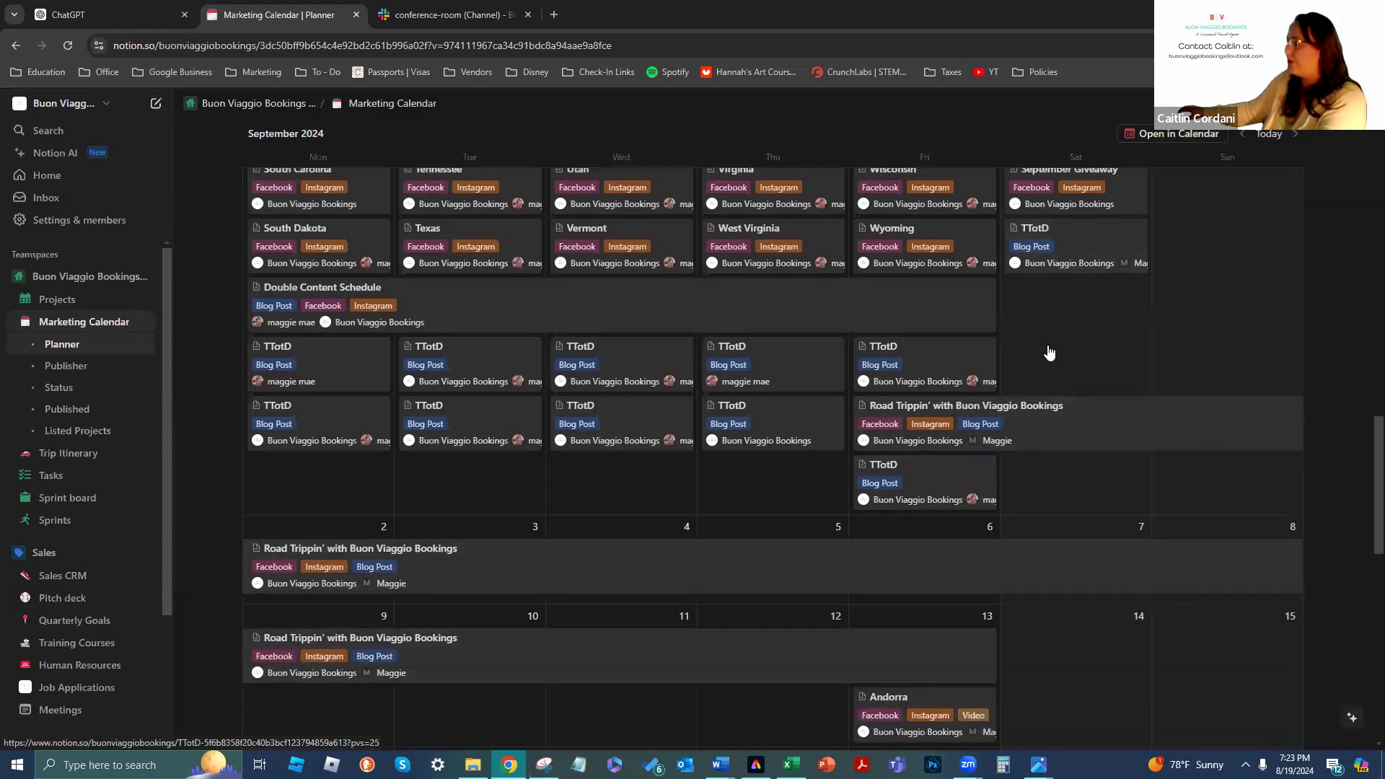
scroll(1042, 382, "down", 3)
left_click(913, 420)
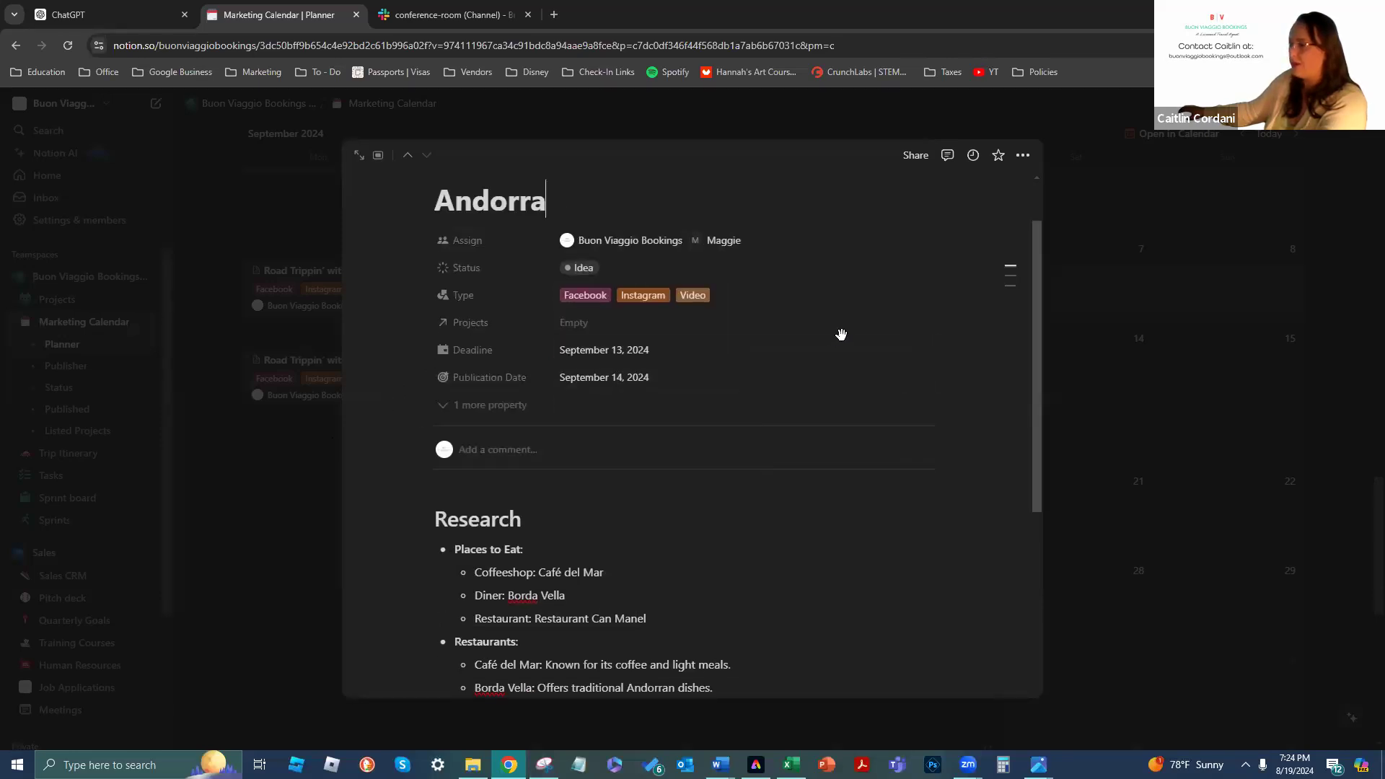
scroll(837, 334, "down", 6)
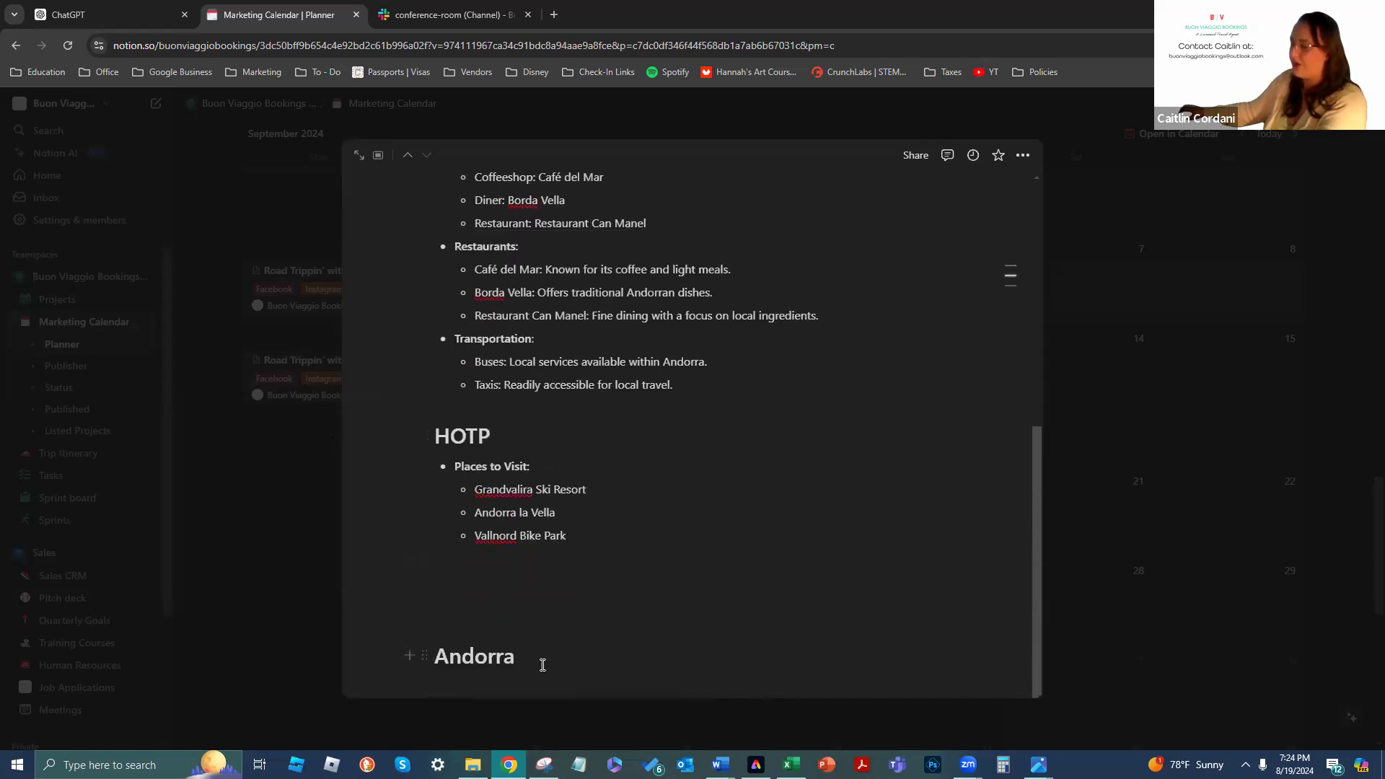
scroll(681, 667, "up", 7)
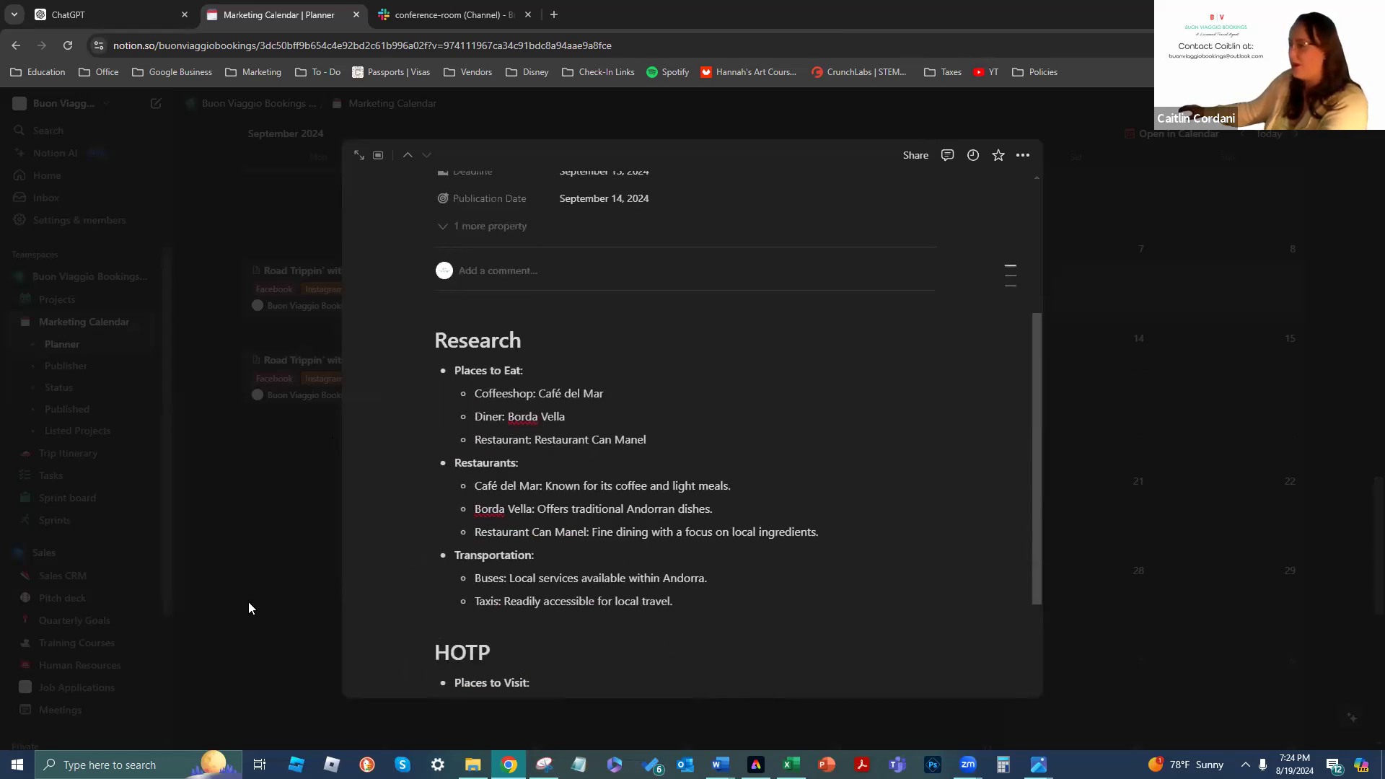
left_click(250, 606)
Create a new planner entry on September 14
left_click(1012, 339)
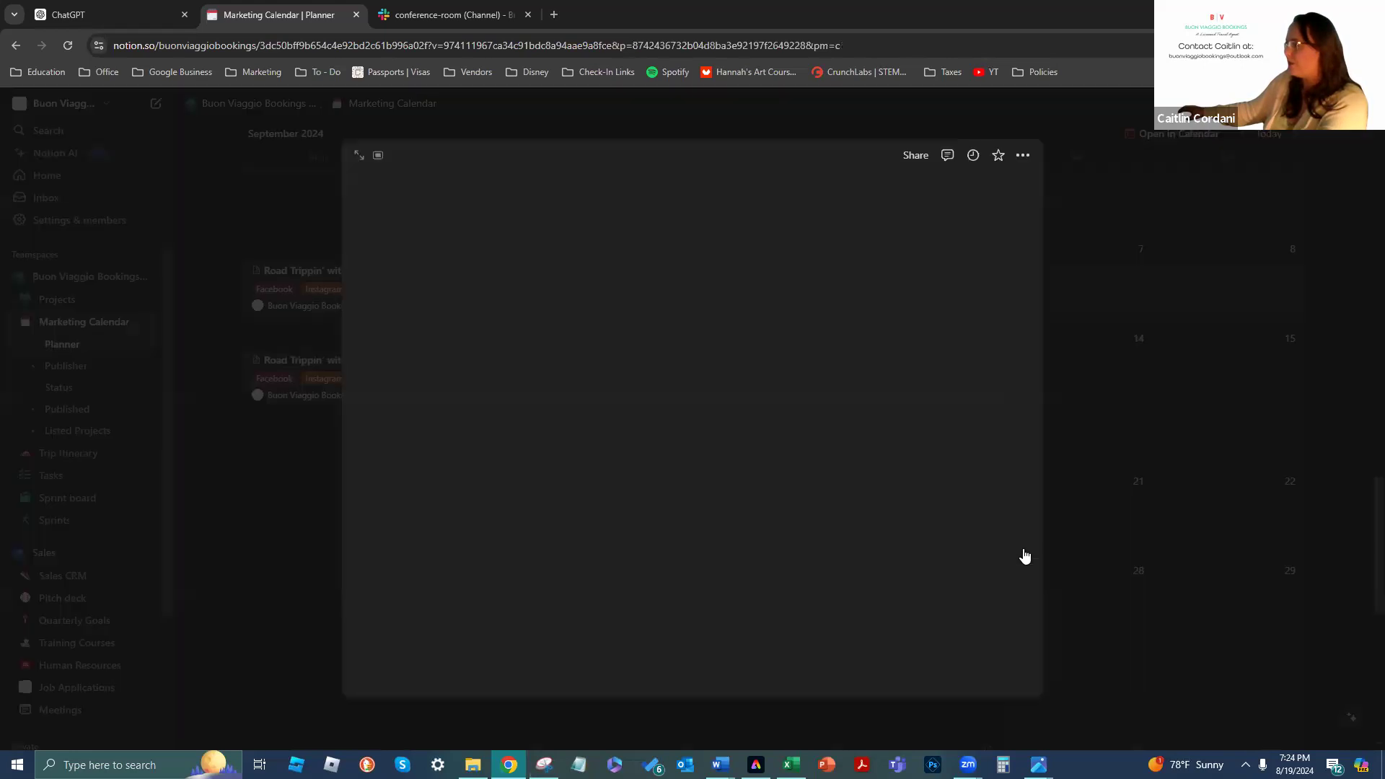
Open the CRM | Projects bookmark in a new browser tab, place it beside the Marketing Calendar tab, and collapse the Planning group
left_click(550, 19)
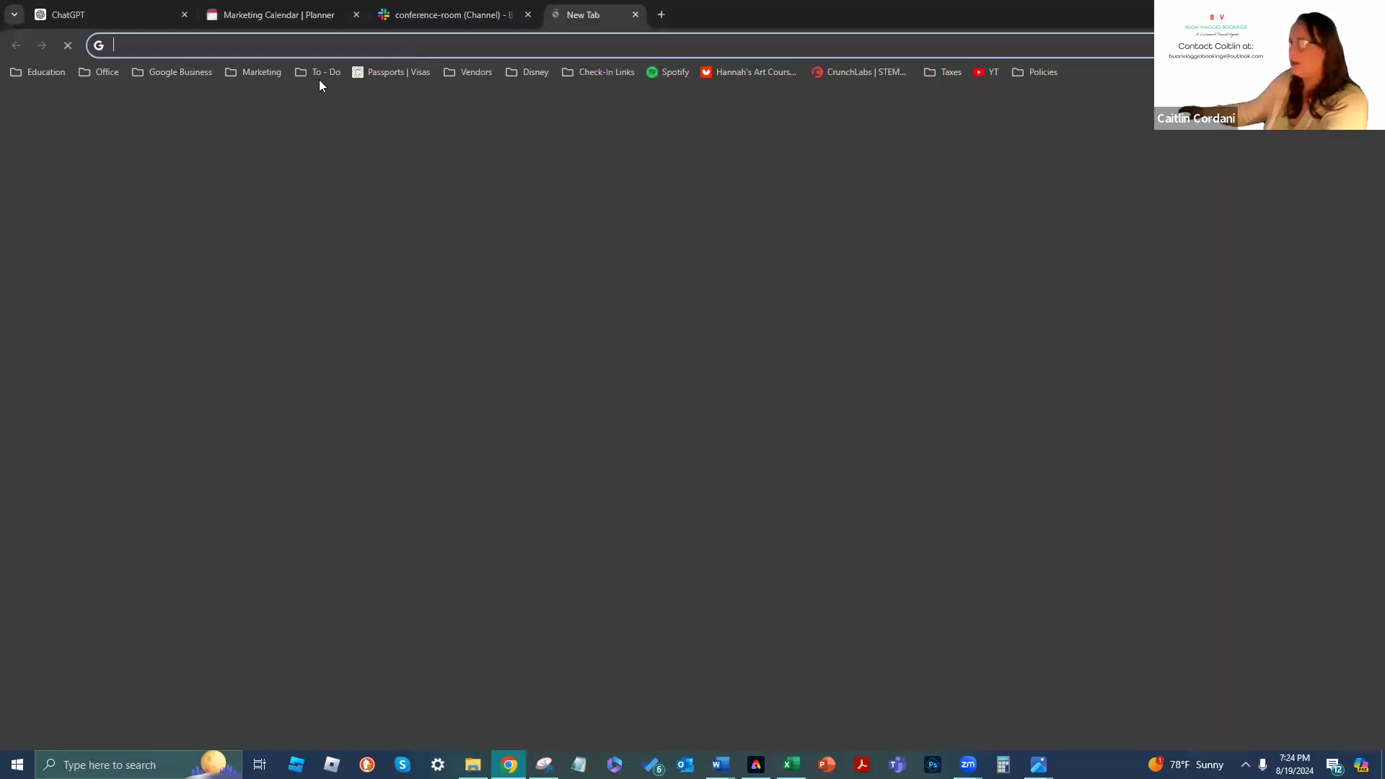
left_click(101, 71)
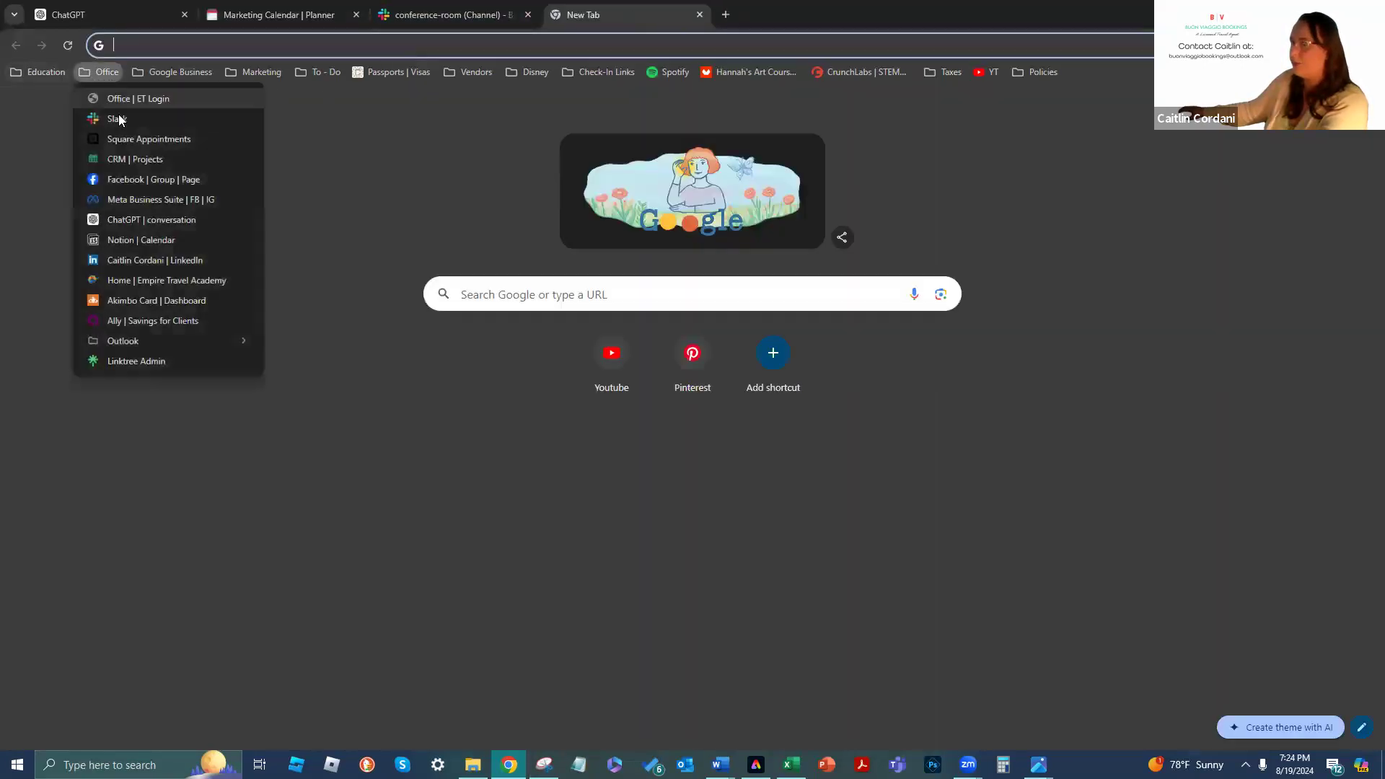
left_click(134, 160)
left_click_drag(471, 11, 440, 15)
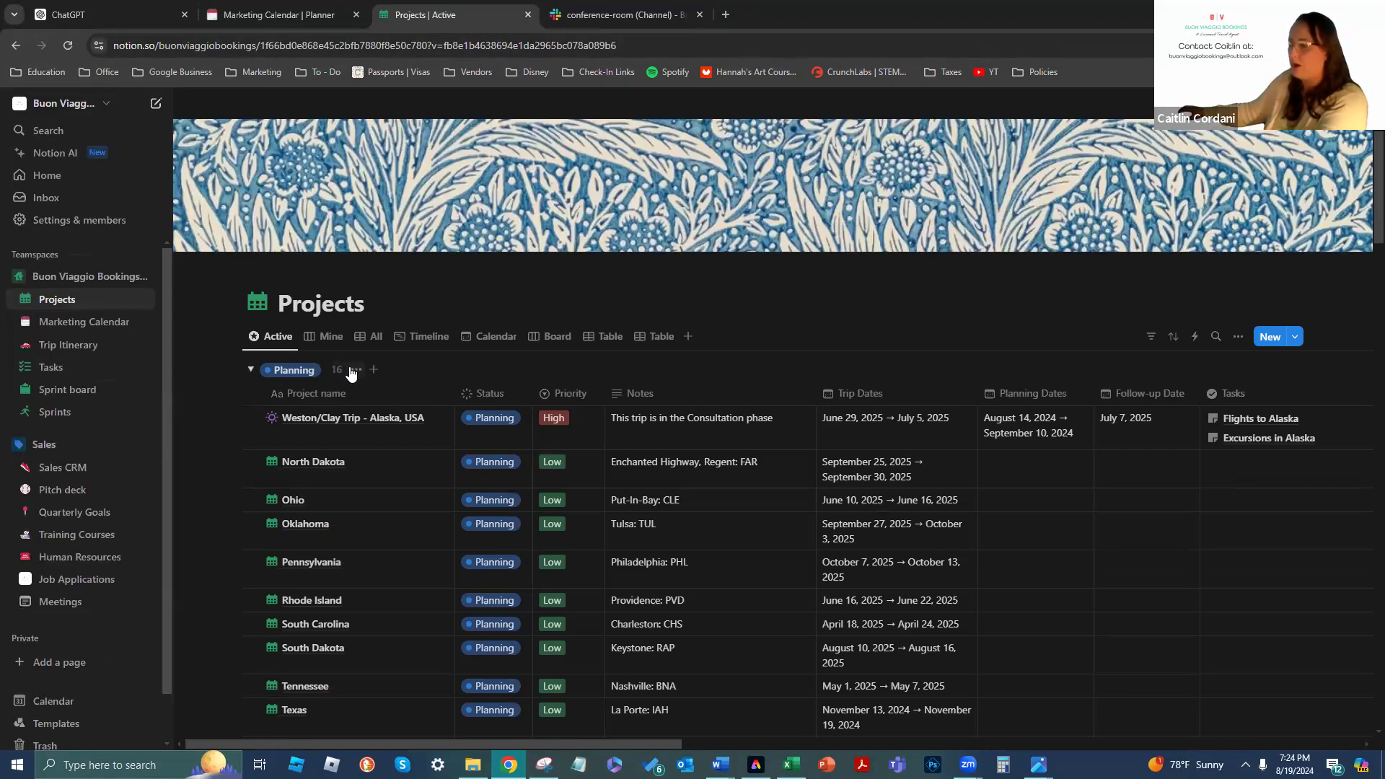
left_click(250, 370)
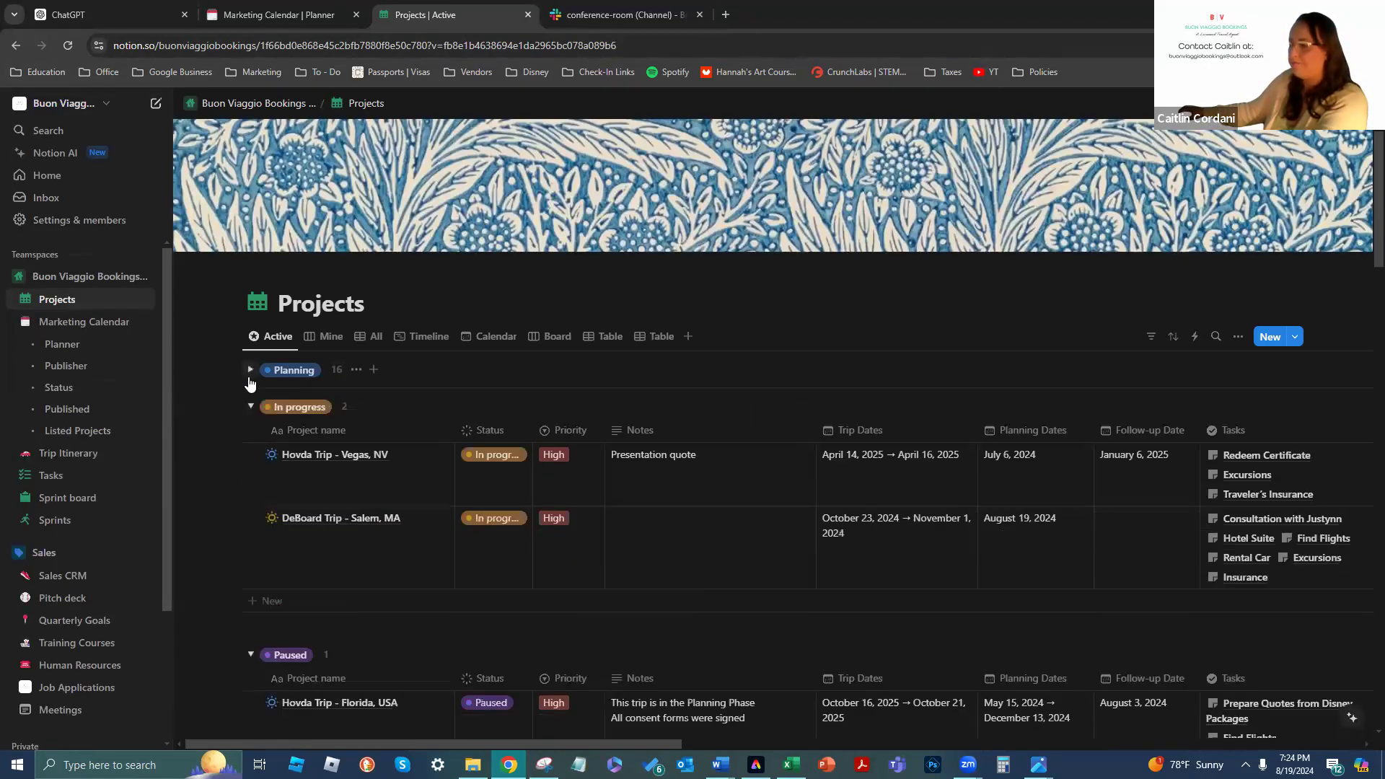
Collapse the In progress, Paused, Backlog, Done and Canceled groups in the Projects database
left_click(251, 407)
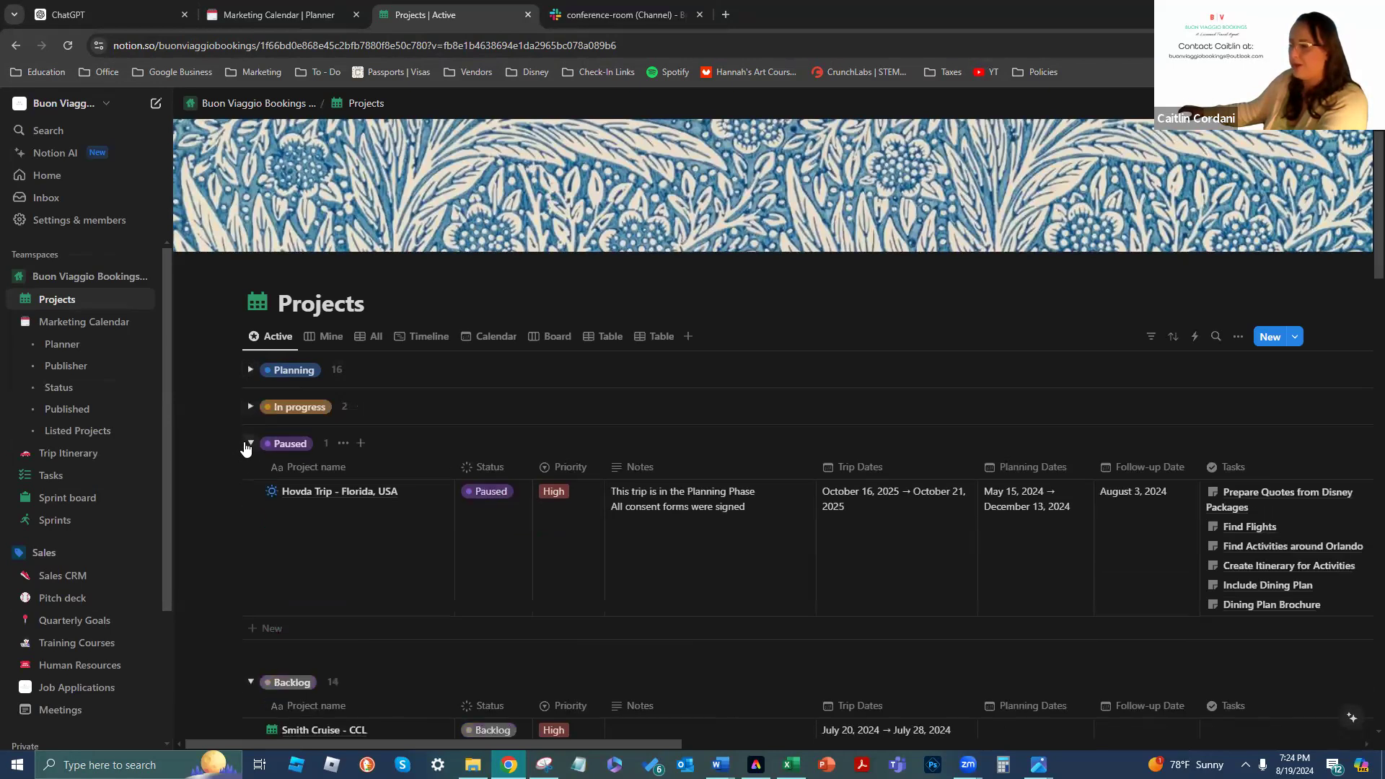
left_click(249, 443)
left_click(251, 481)
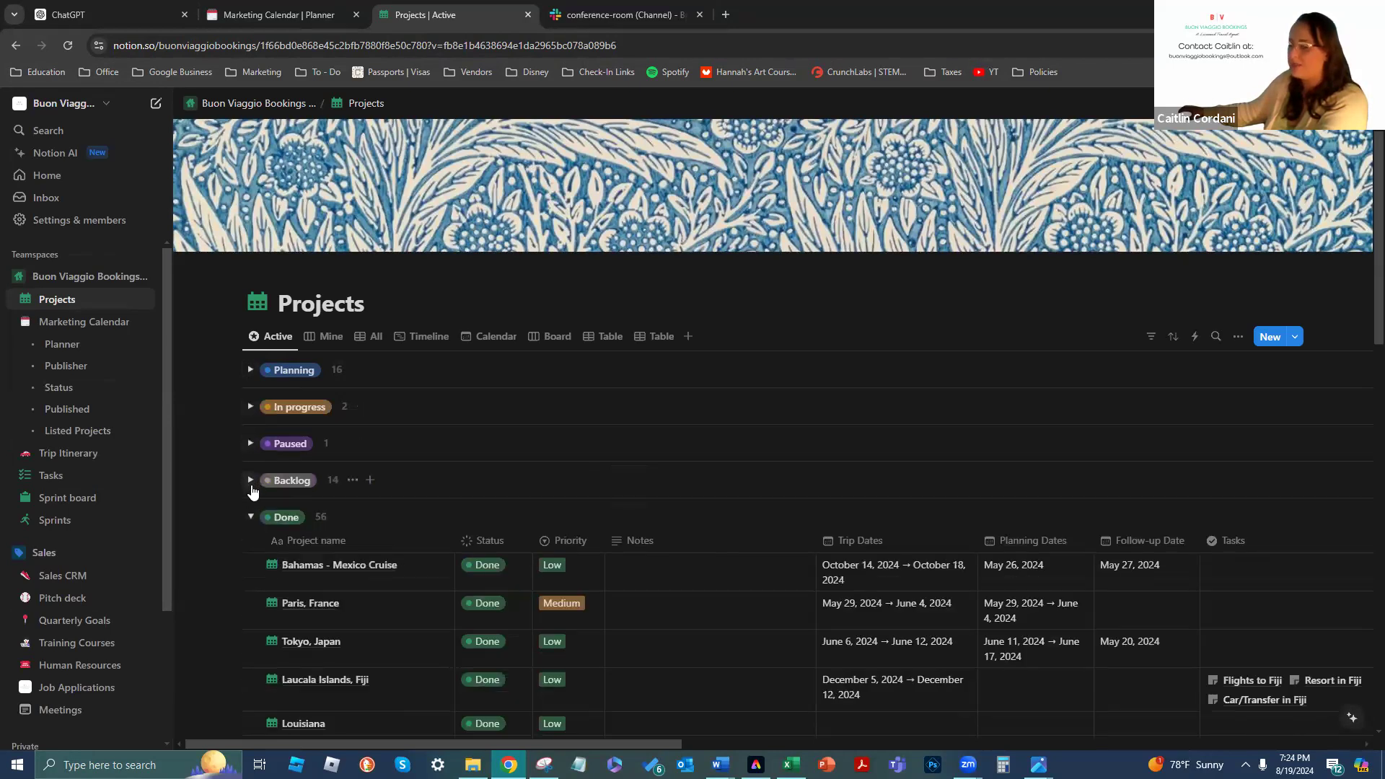
left_click(252, 516)
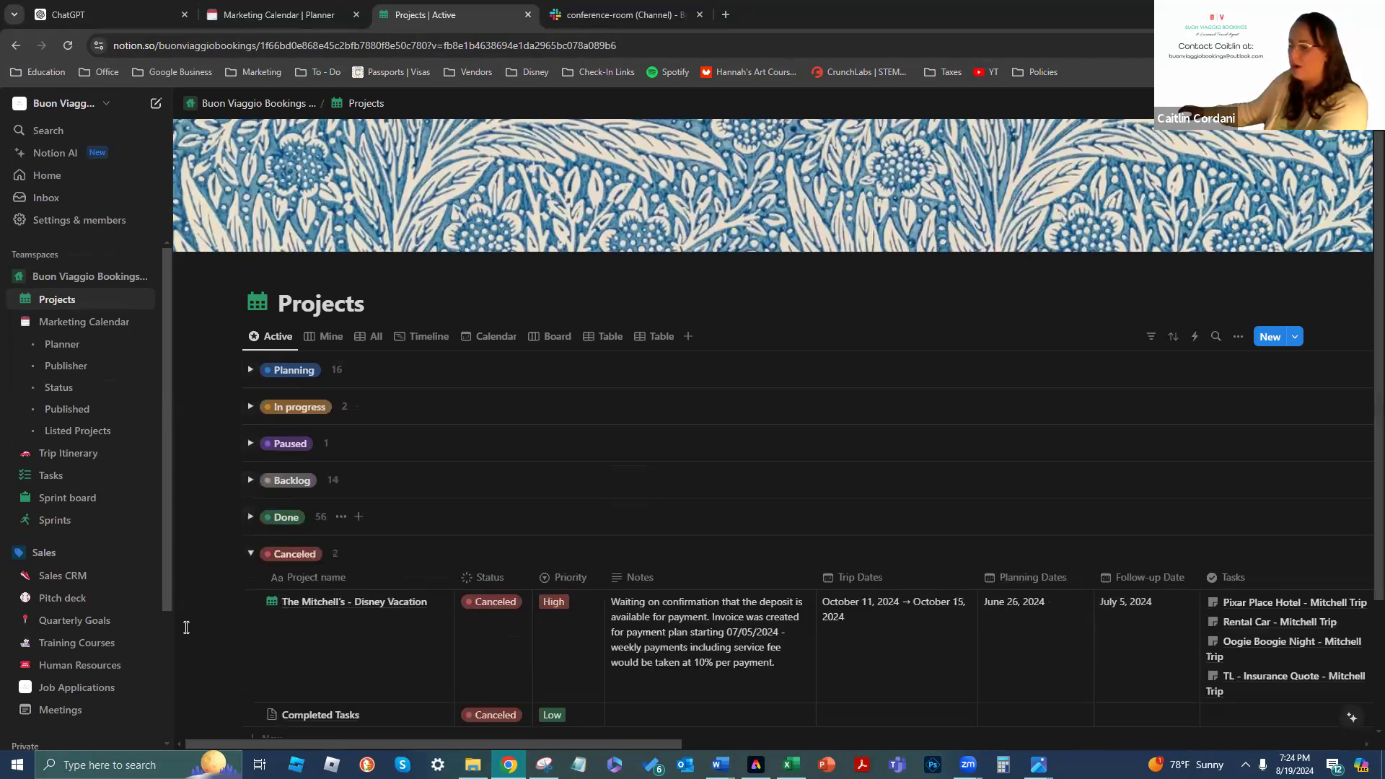
left_click(251, 556)
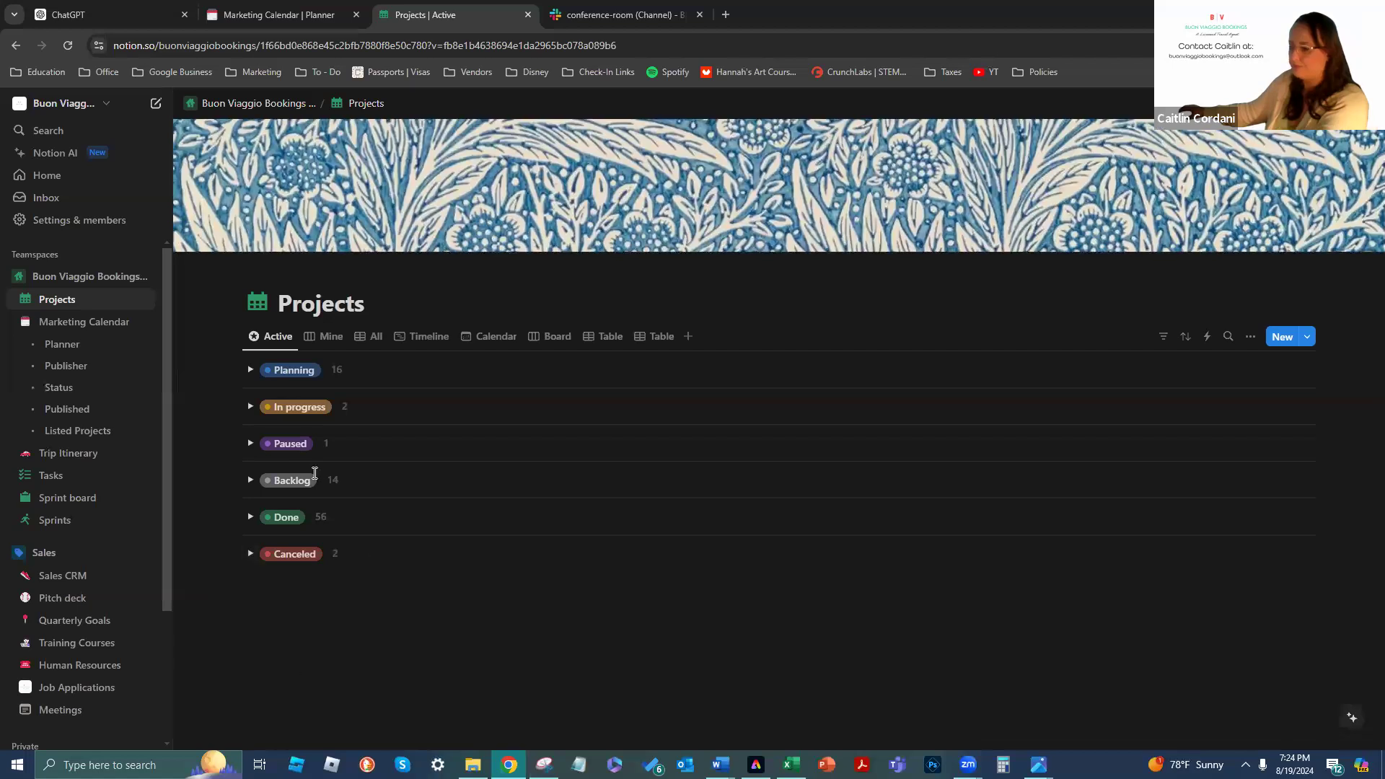
Open the Marketing Calendar and check the properties of the Content Planning entry starting August 19, leaving it closed
left_click(73, 367)
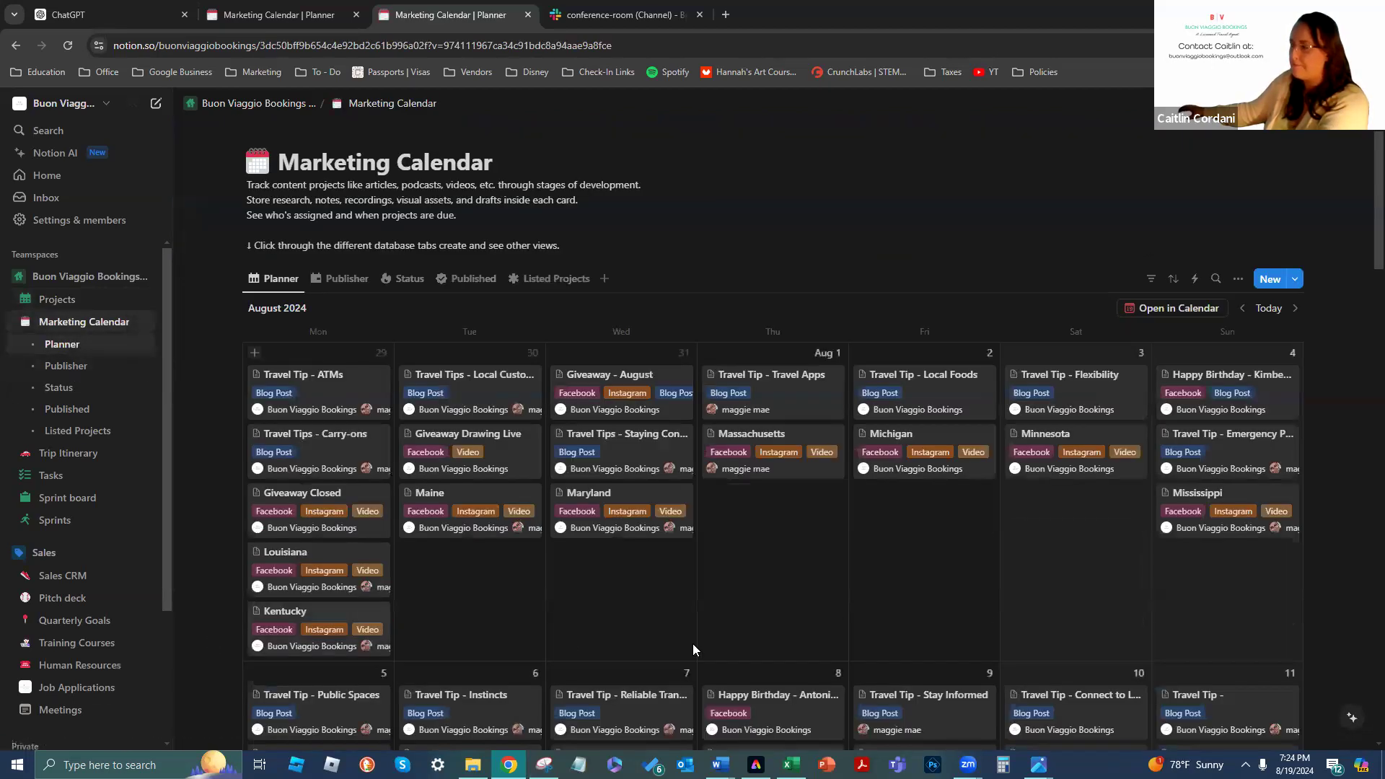
scroll(851, 340, "down", 4)
scroll(858, 353, "down", 5)
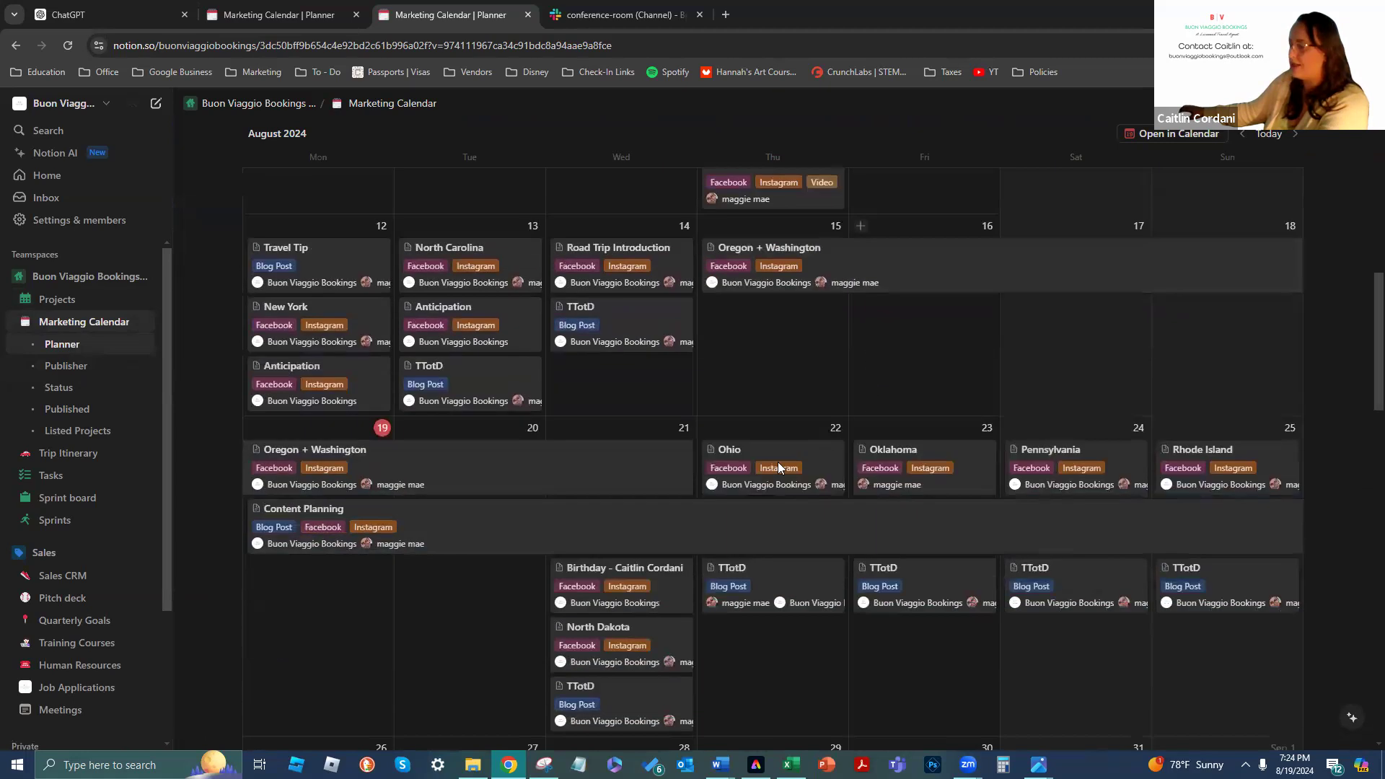
left_click(439, 524)
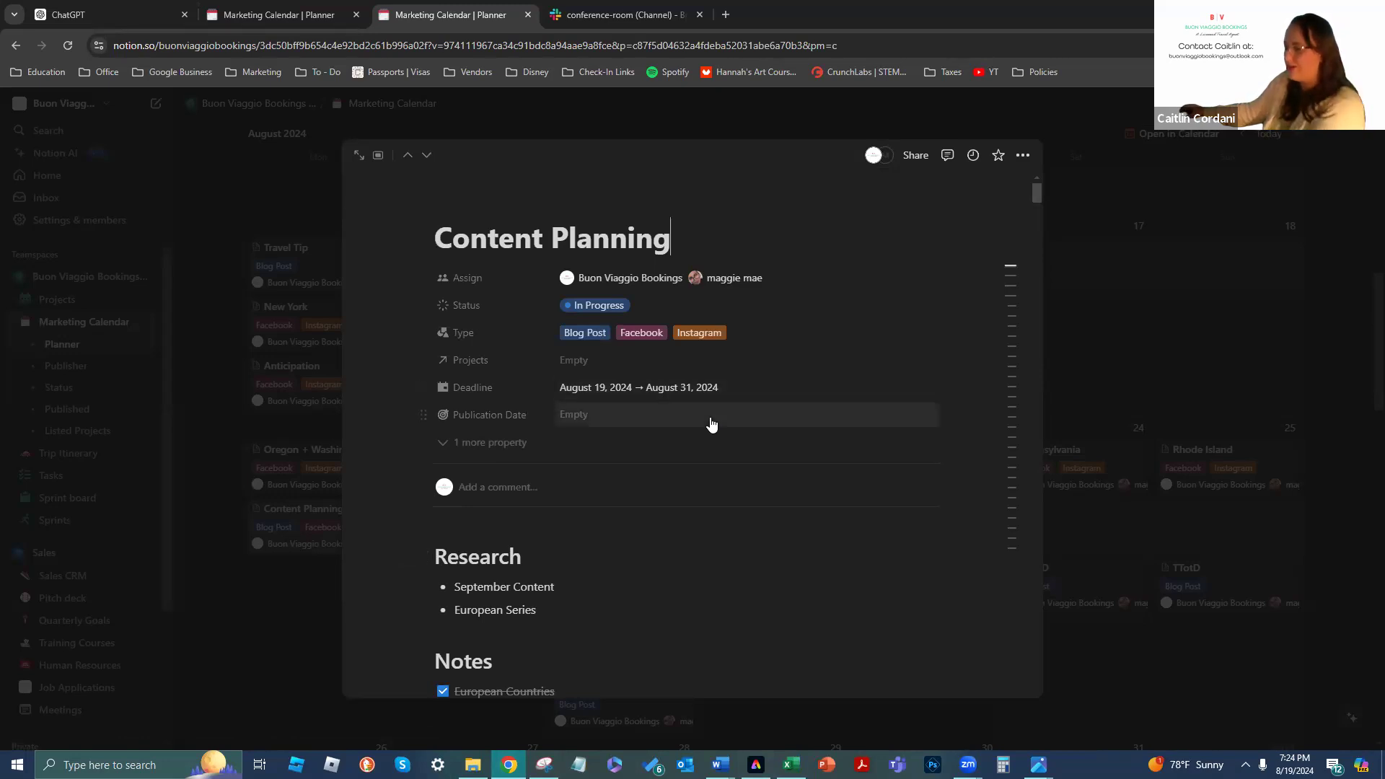
left_click(222, 475)
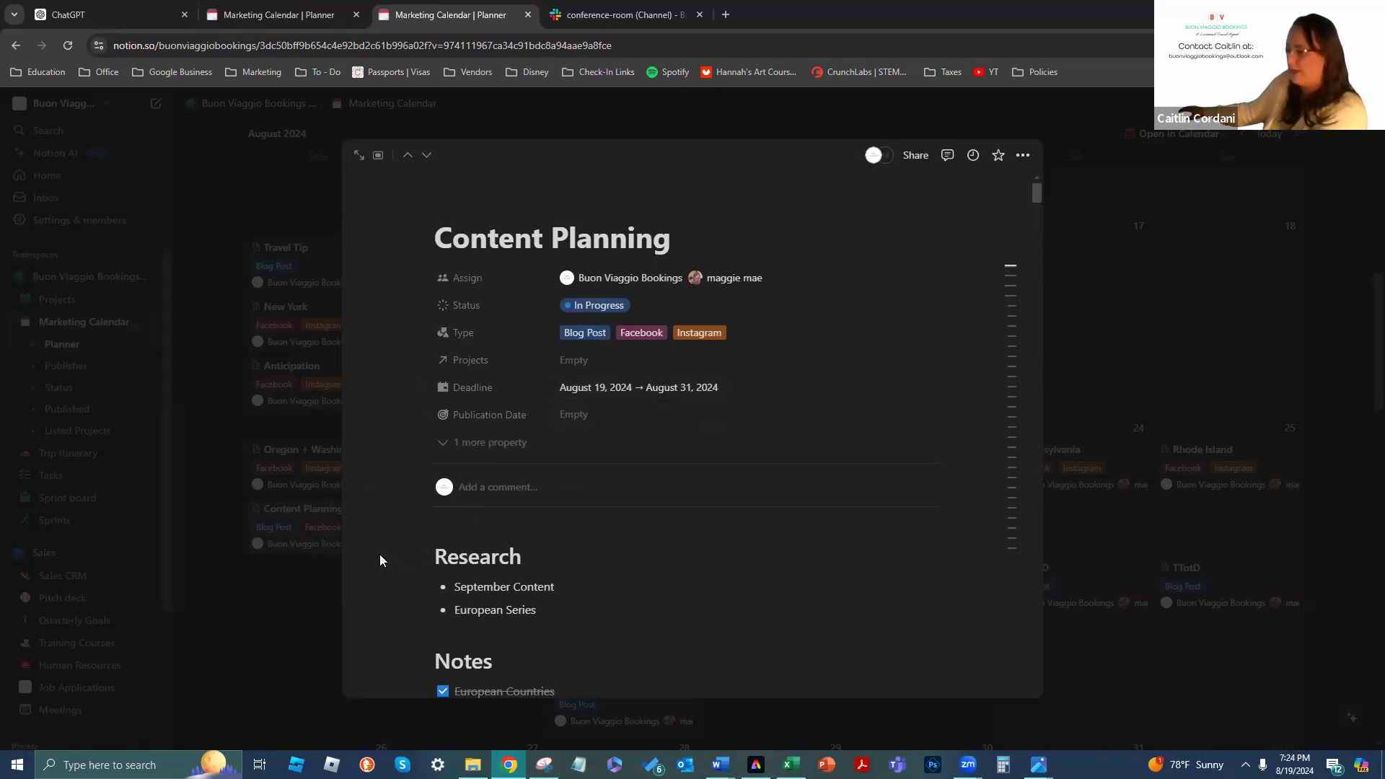
Reopen the Content Planning entry and copy its whole Austria section, from the heading through Traveler's Tips of the Day
scroll(945, 530, "down", 4)
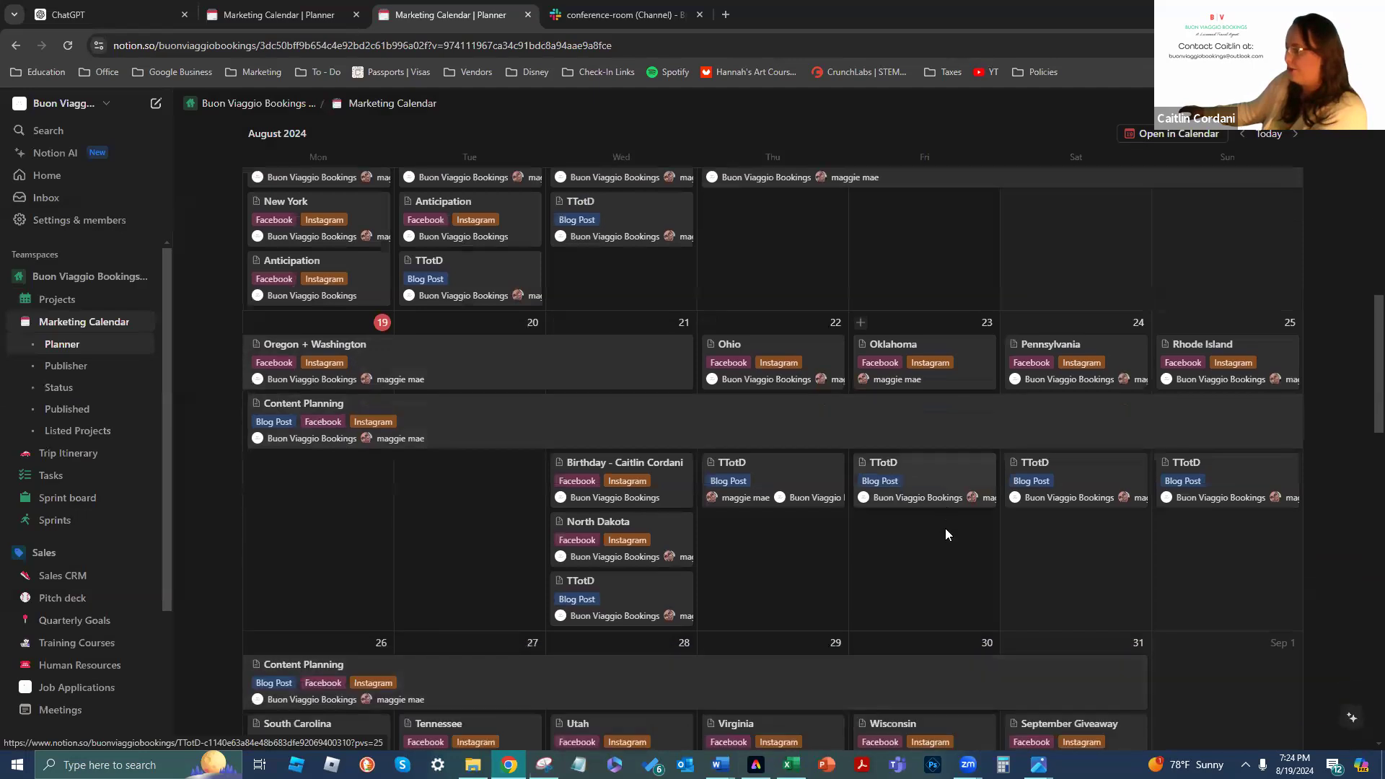
left_click(594, 501)
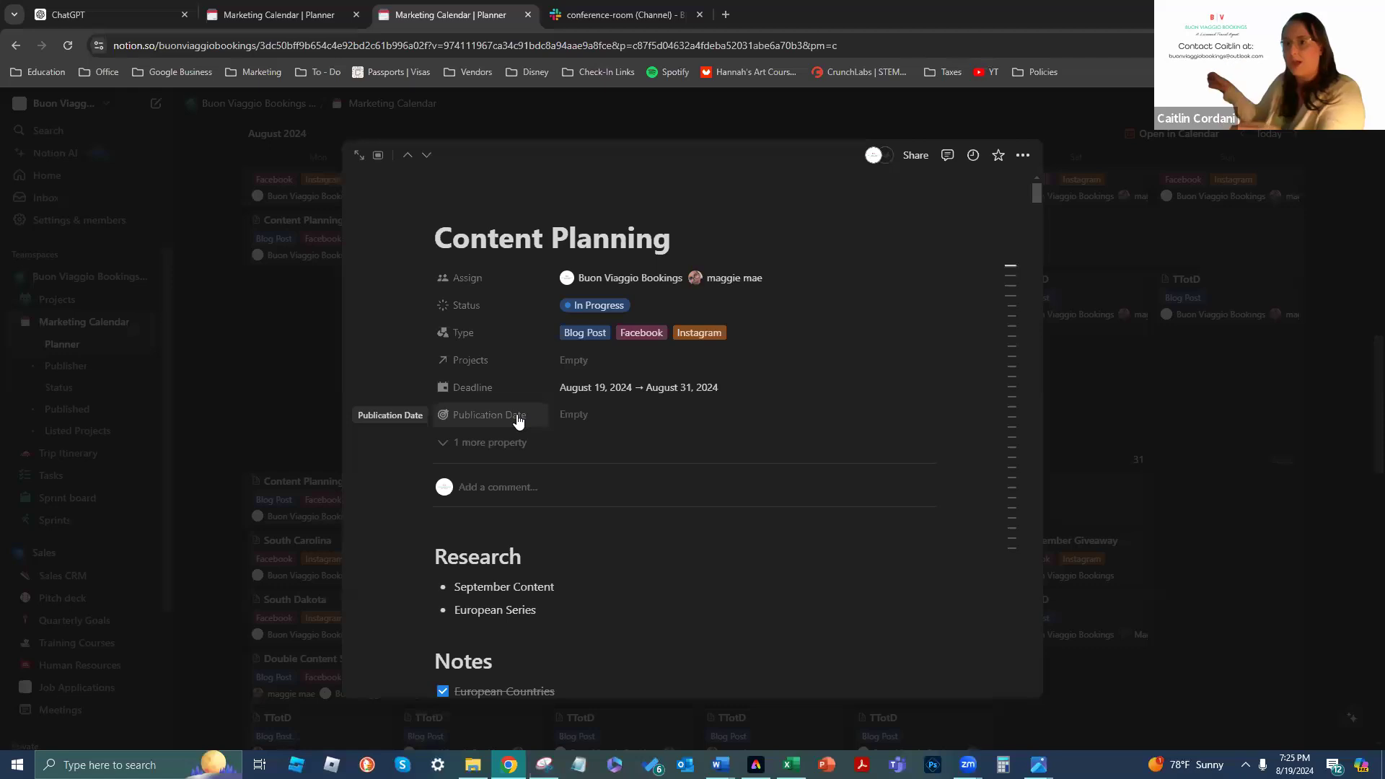
scroll(628, 498, "down", 3)
scroll(620, 433, "down", 15)
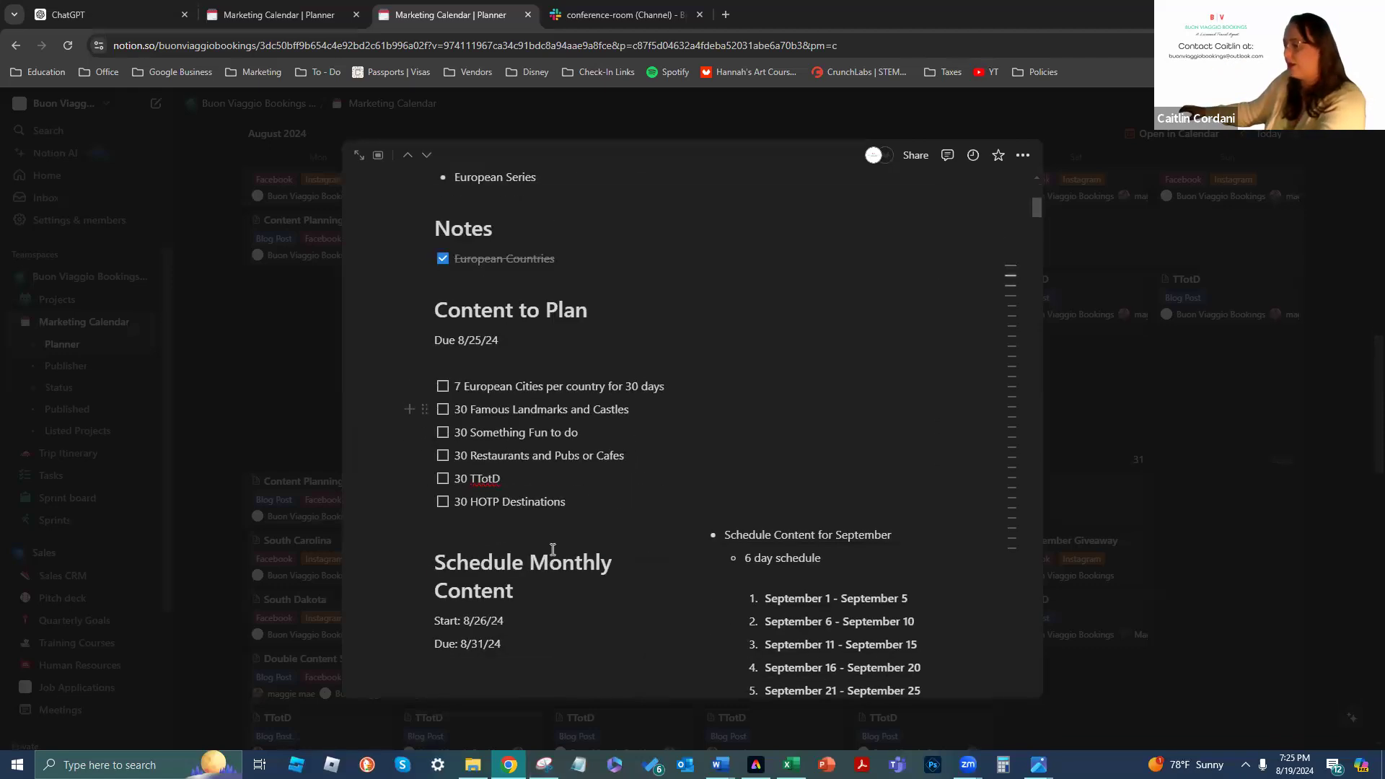
scroll(625, 356, "down", 3)
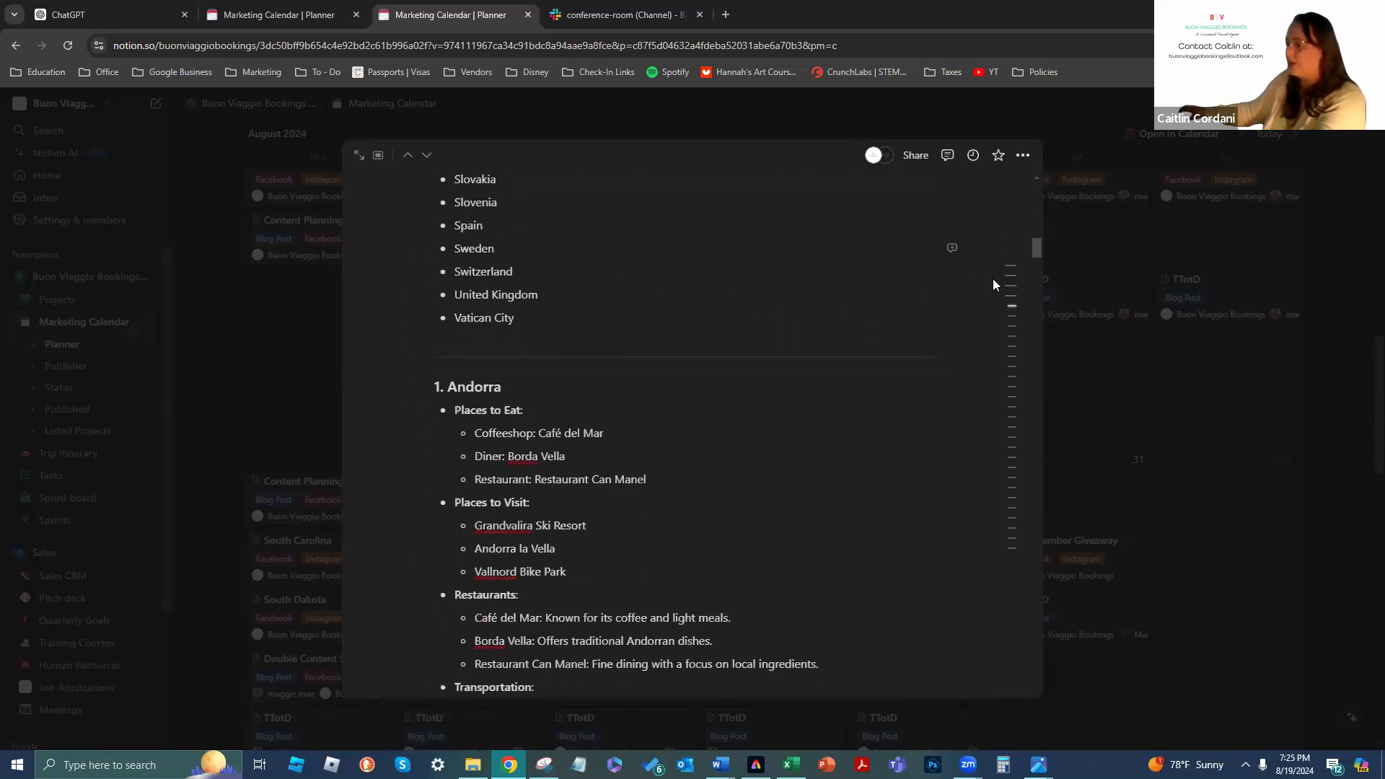
mouse_move(983, 325)
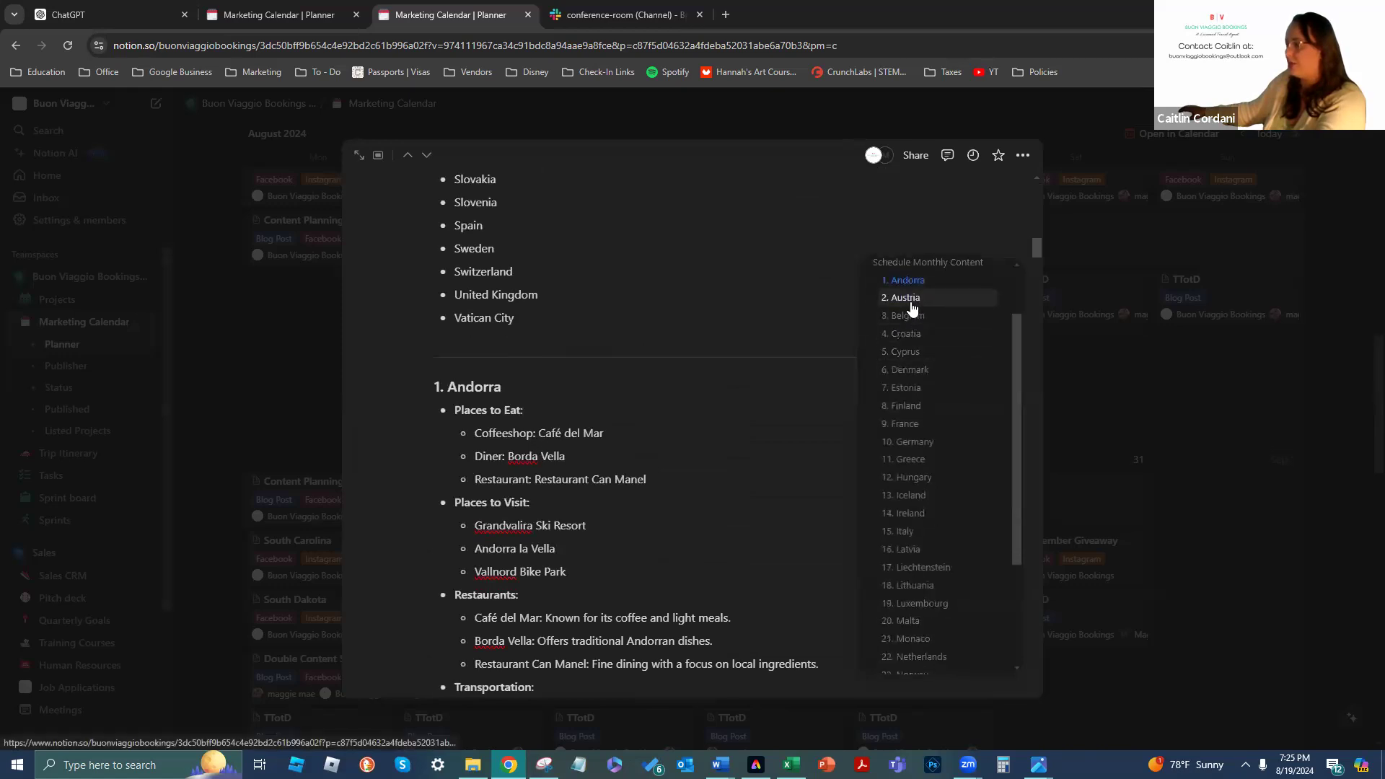
left_click(905, 298)
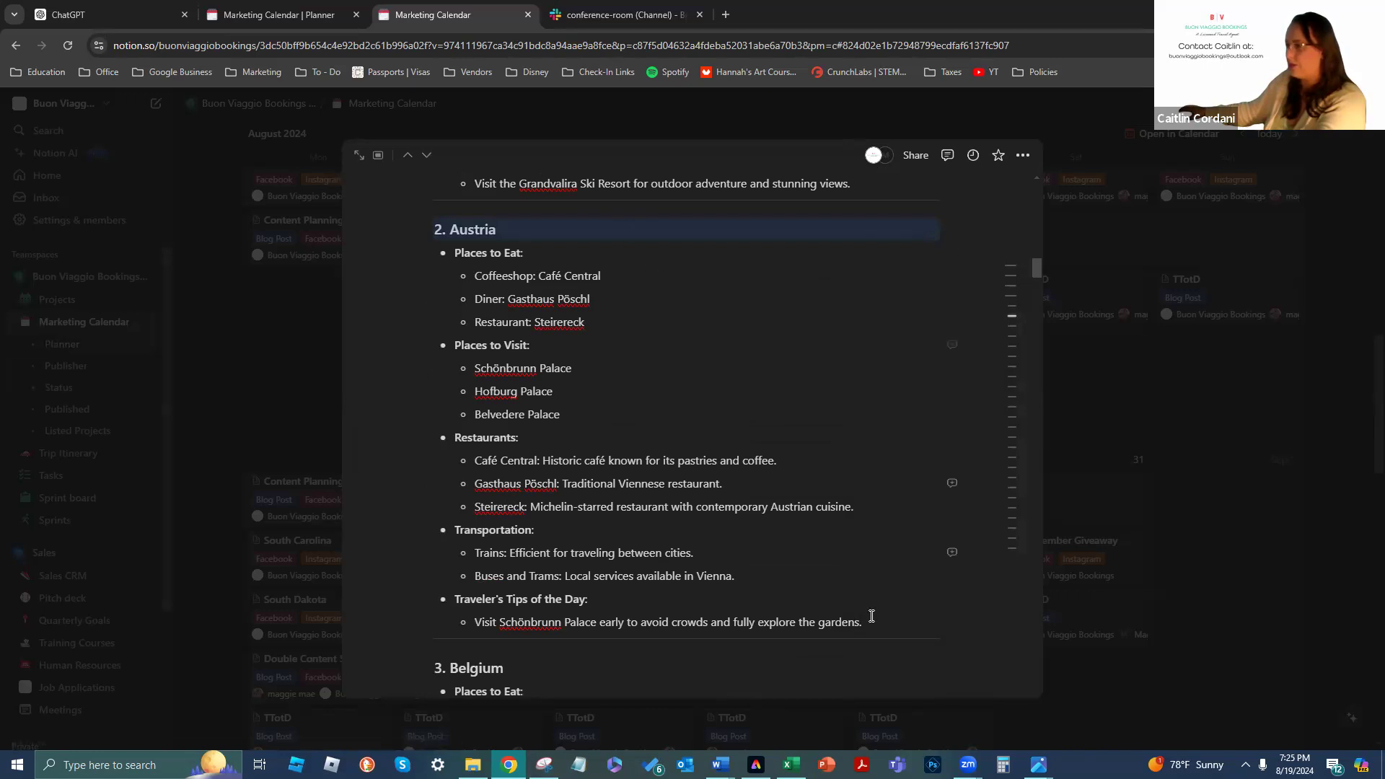
left_click_drag(873, 626, 452, 281)
key("ctrl+c")
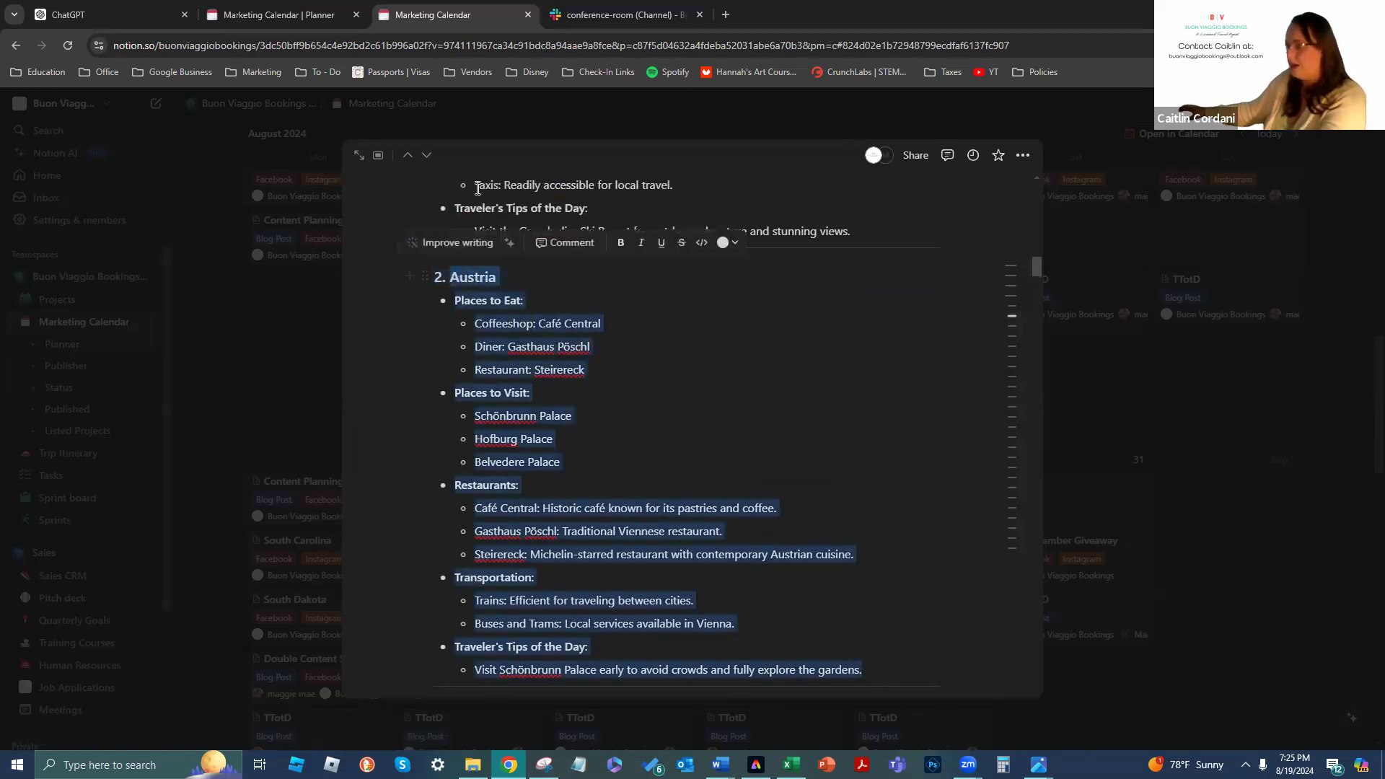
Apply the Blog Post template to the untitled September 14 entry in the other planner tab and paste the Austria section under Research
key("ctrl+Page_Up")
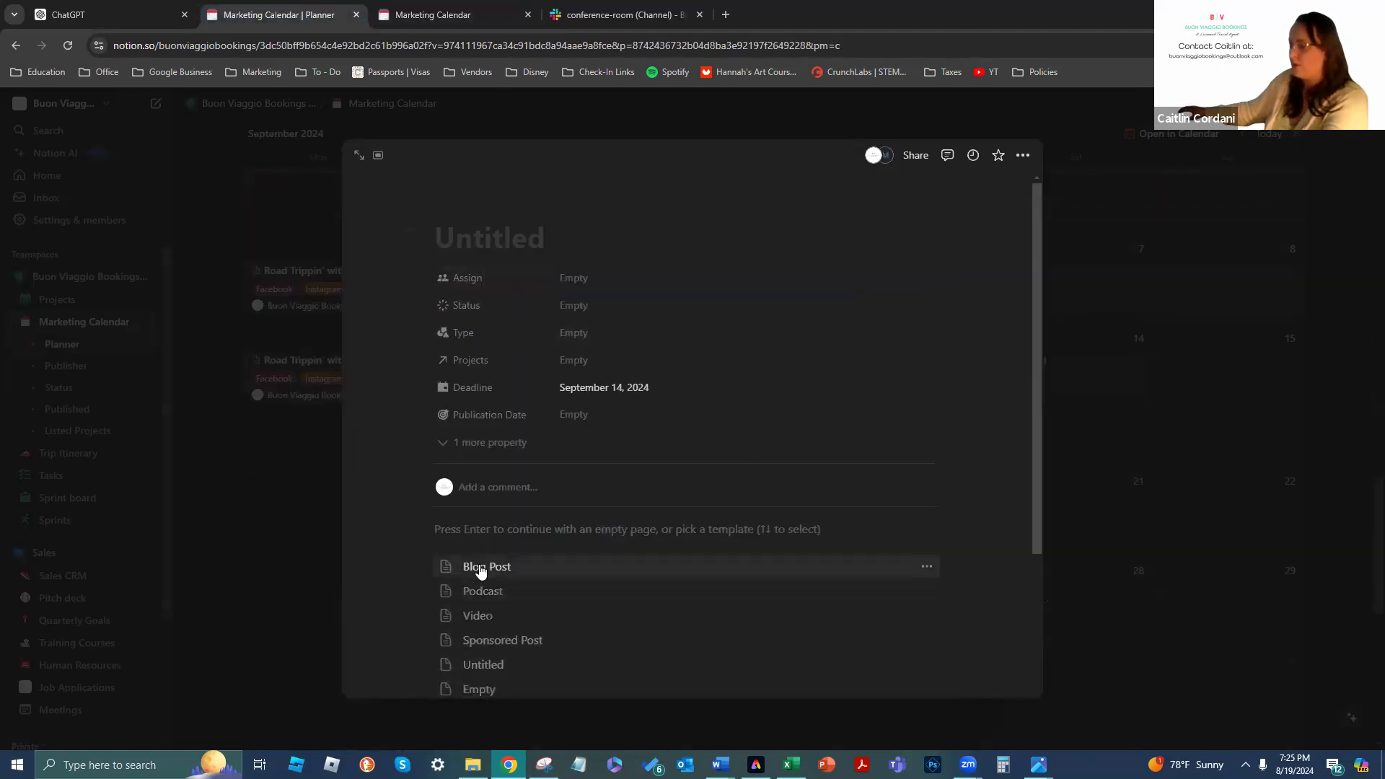
left_click(481, 569)
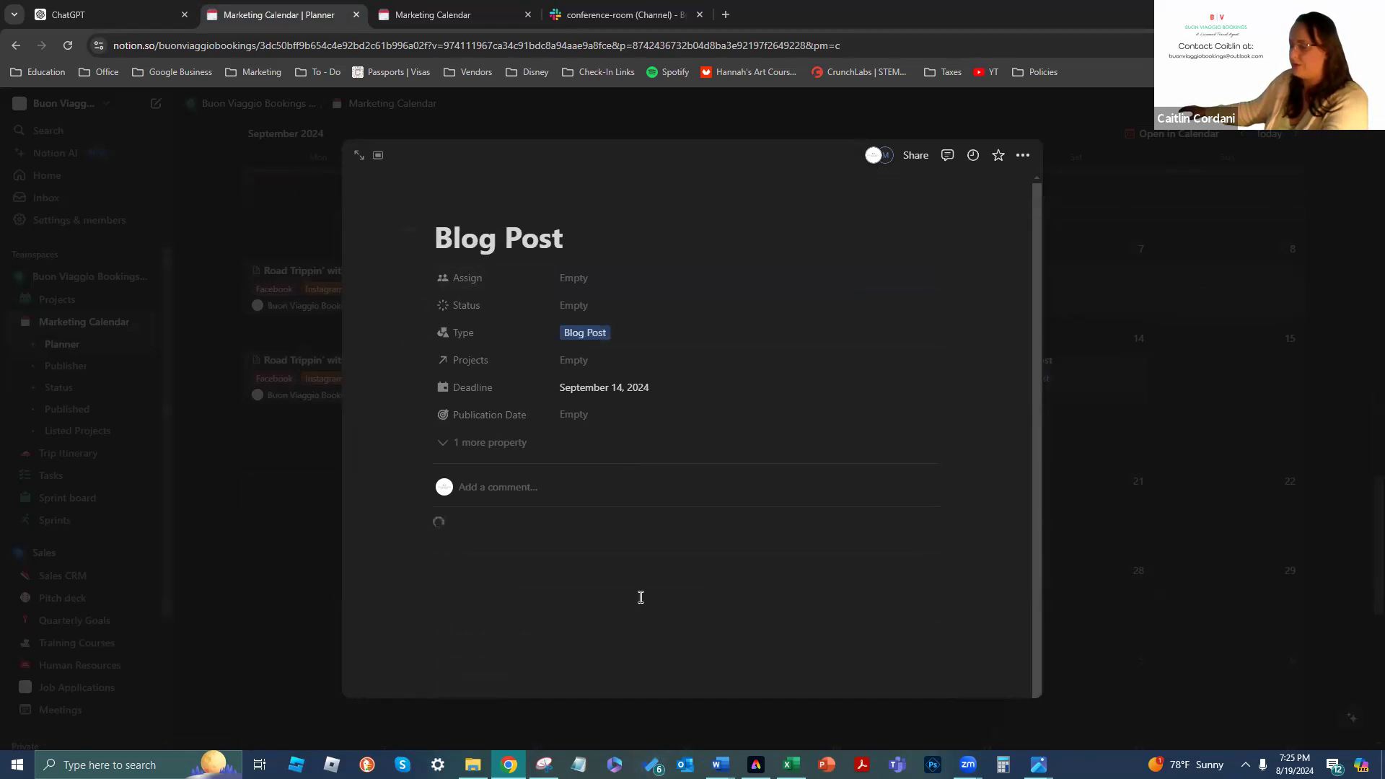
left_click(519, 583)
key("BackSpace")
key("ctrl+v")
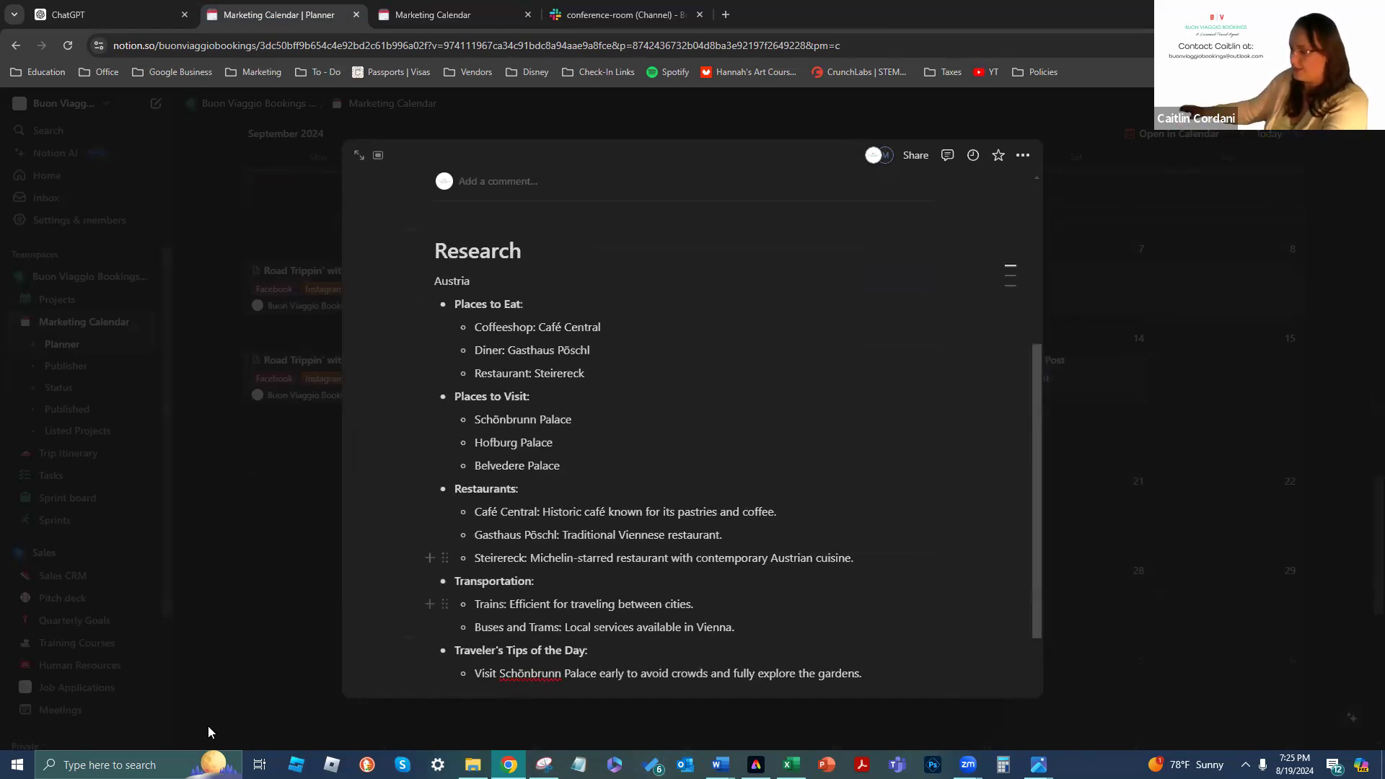
Rename the September 14 entry as Austria
scroll(508, 538, "up", 5)
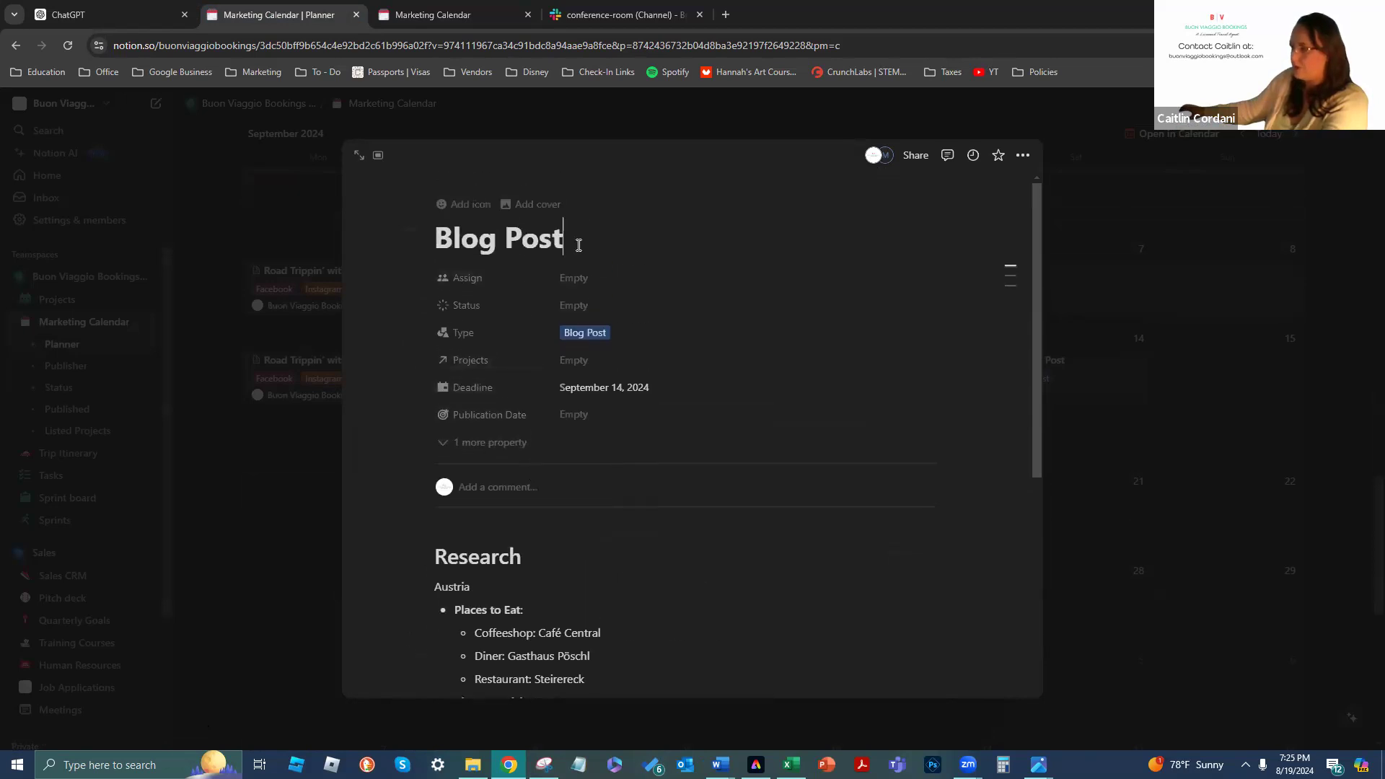
triple_click(579, 245)
type("Austria")
Assign the Austria entry to Buon Viaggio Bookings and the other team member, and set its status to Idea
left_click(621, 278)
left_click(640, 329)
left_click(638, 343)
left_click(729, 289)
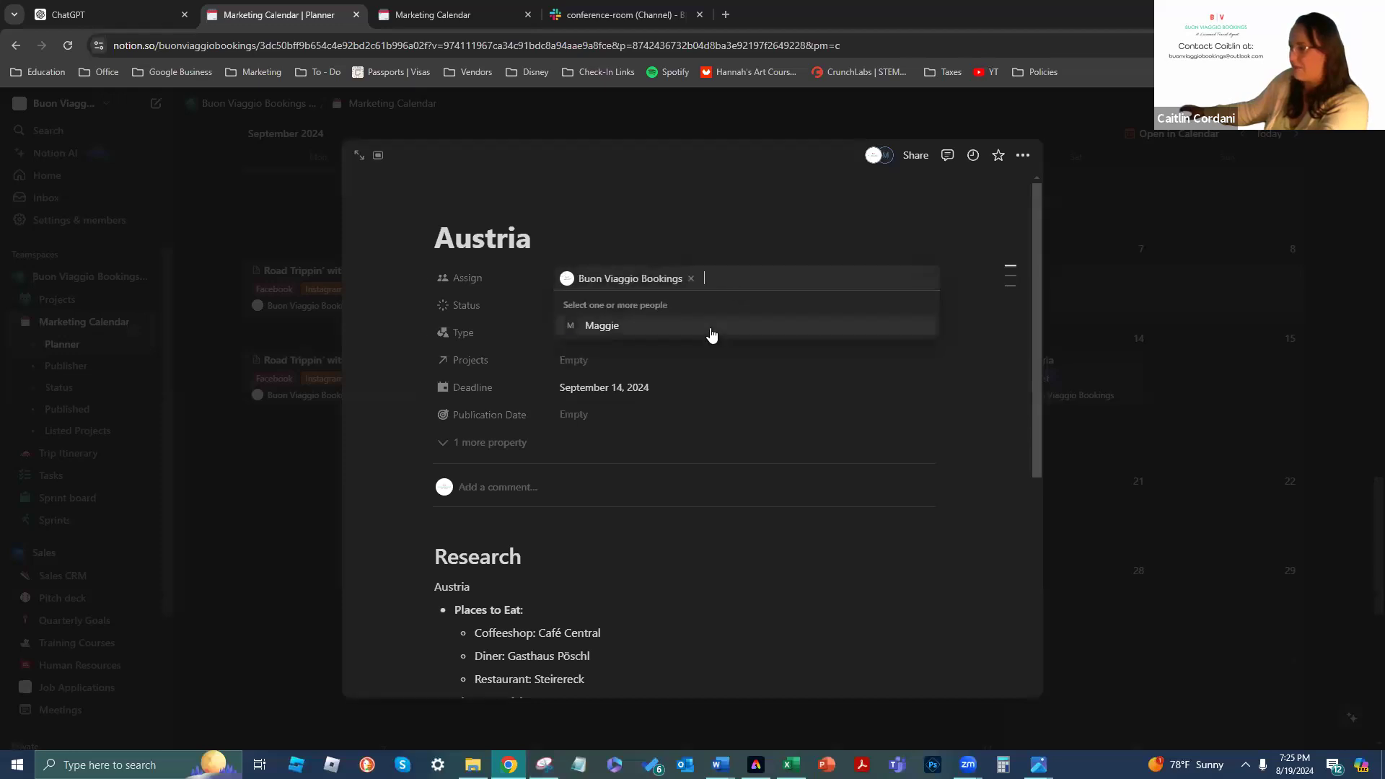
left_click(711, 334)
left_click(514, 293)
left_click(588, 305)
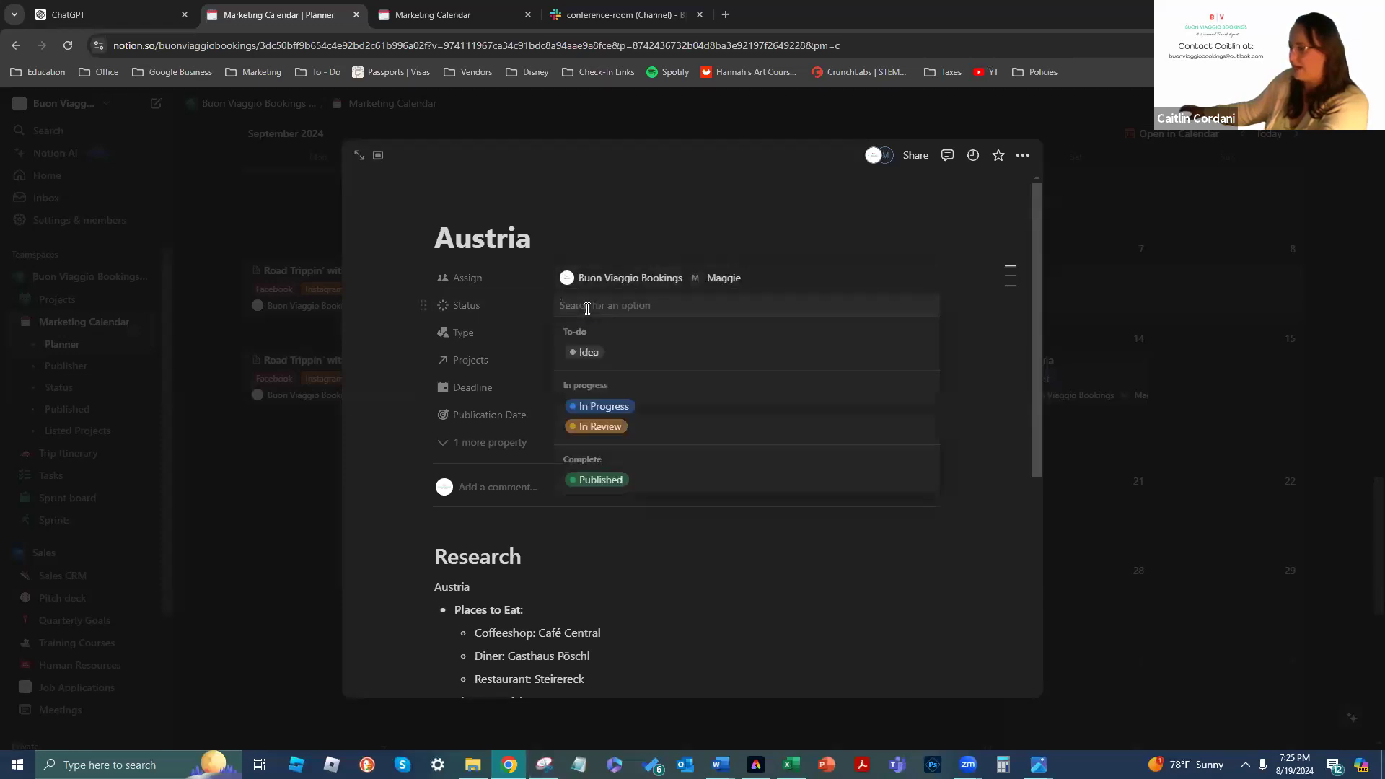
left_click(604, 352)
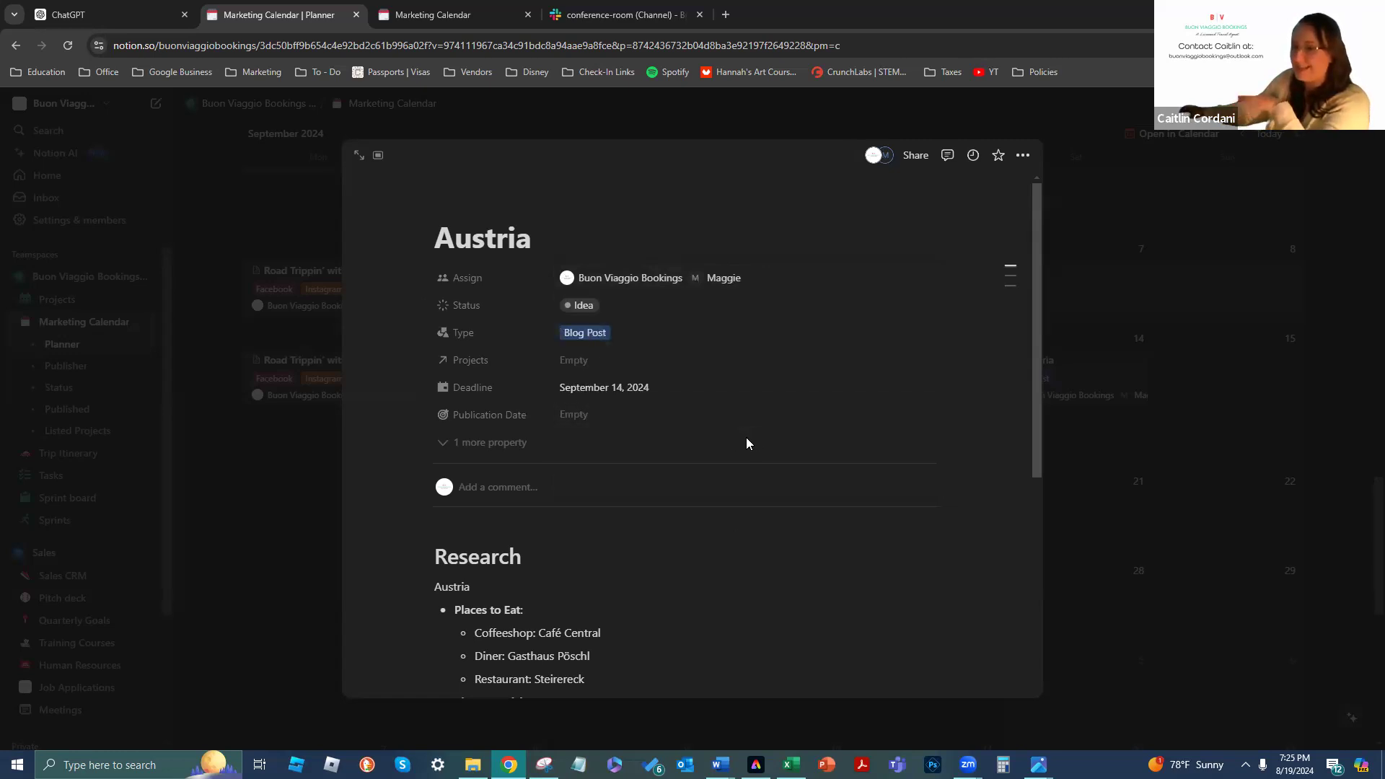
Replace the Austria entry's Blog Post type with Facebook, Instagram and Video
left_click(614, 334)
left_click(618, 333)
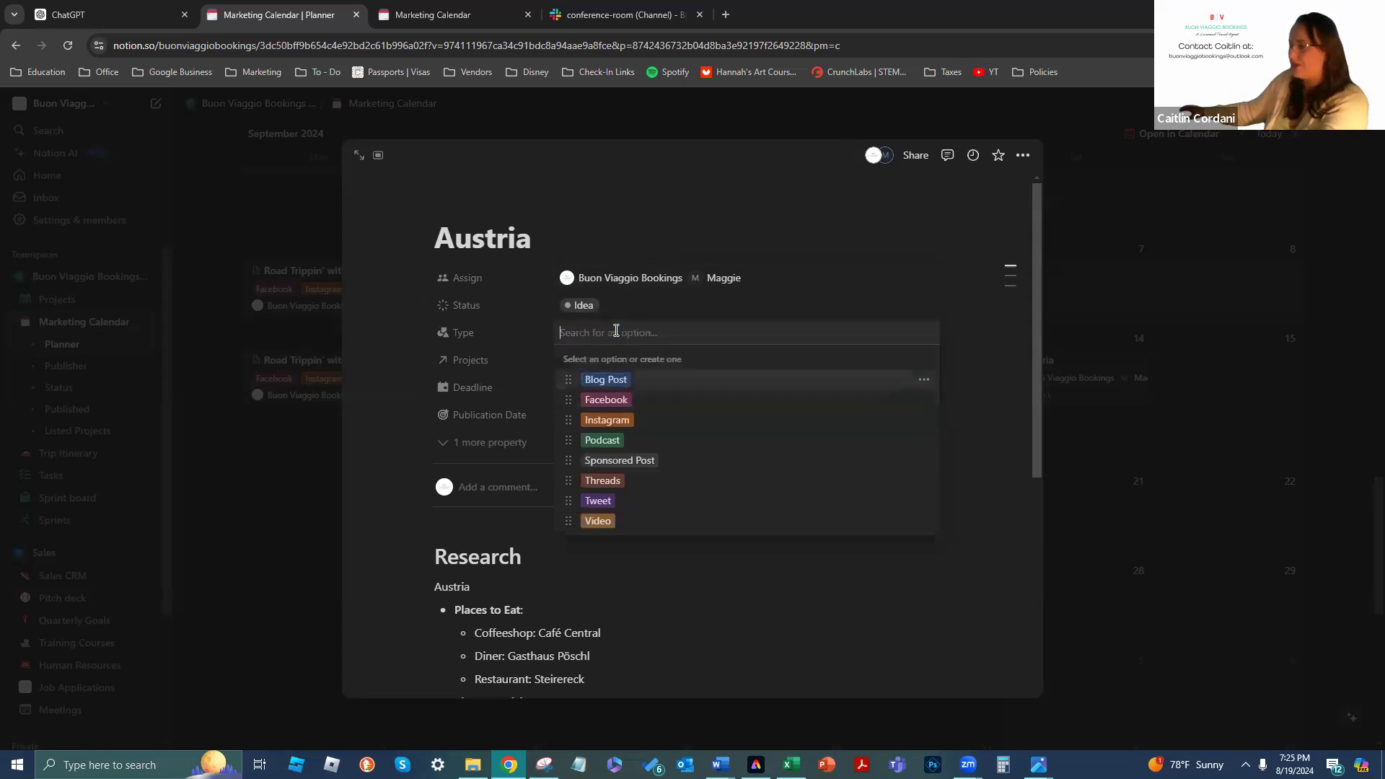
left_click(627, 400)
left_click(631, 420)
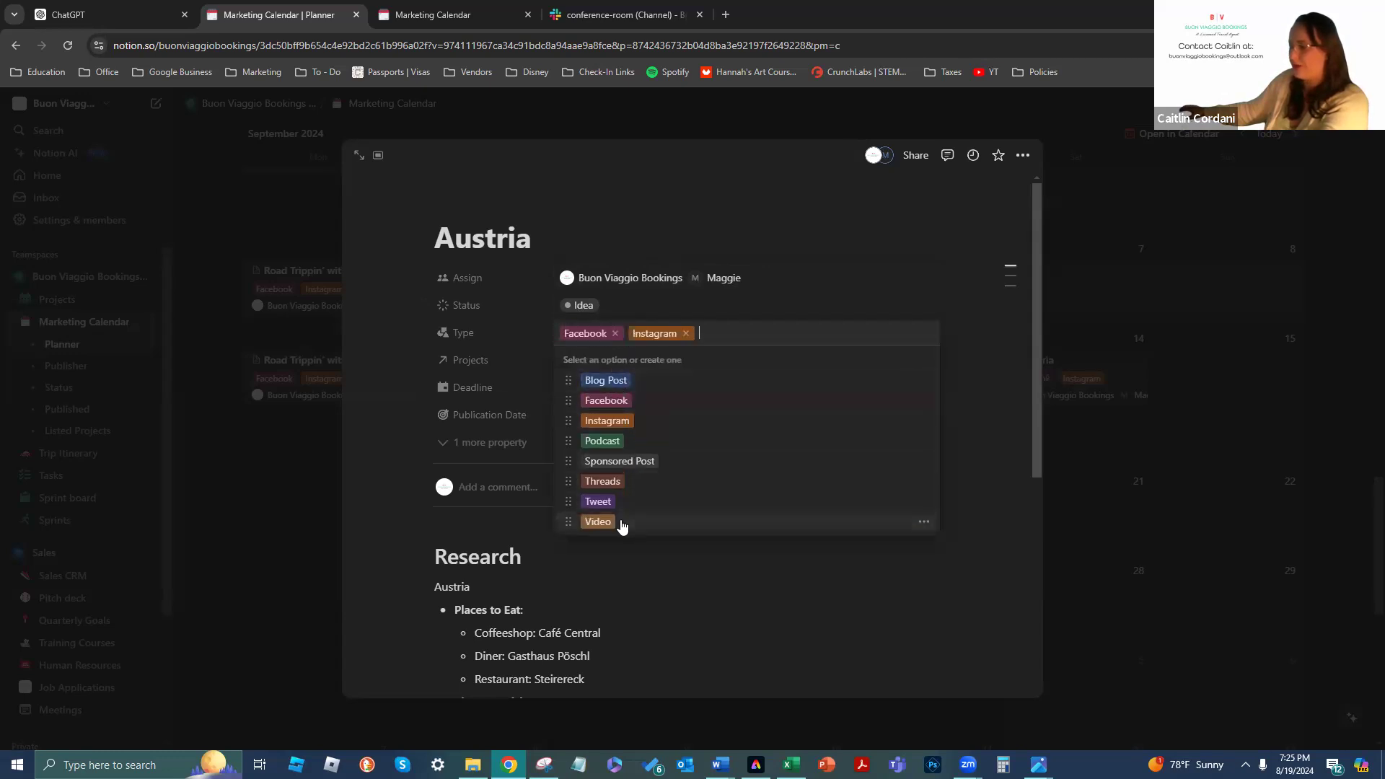
left_click(622, 524)
left_click(800, 316)
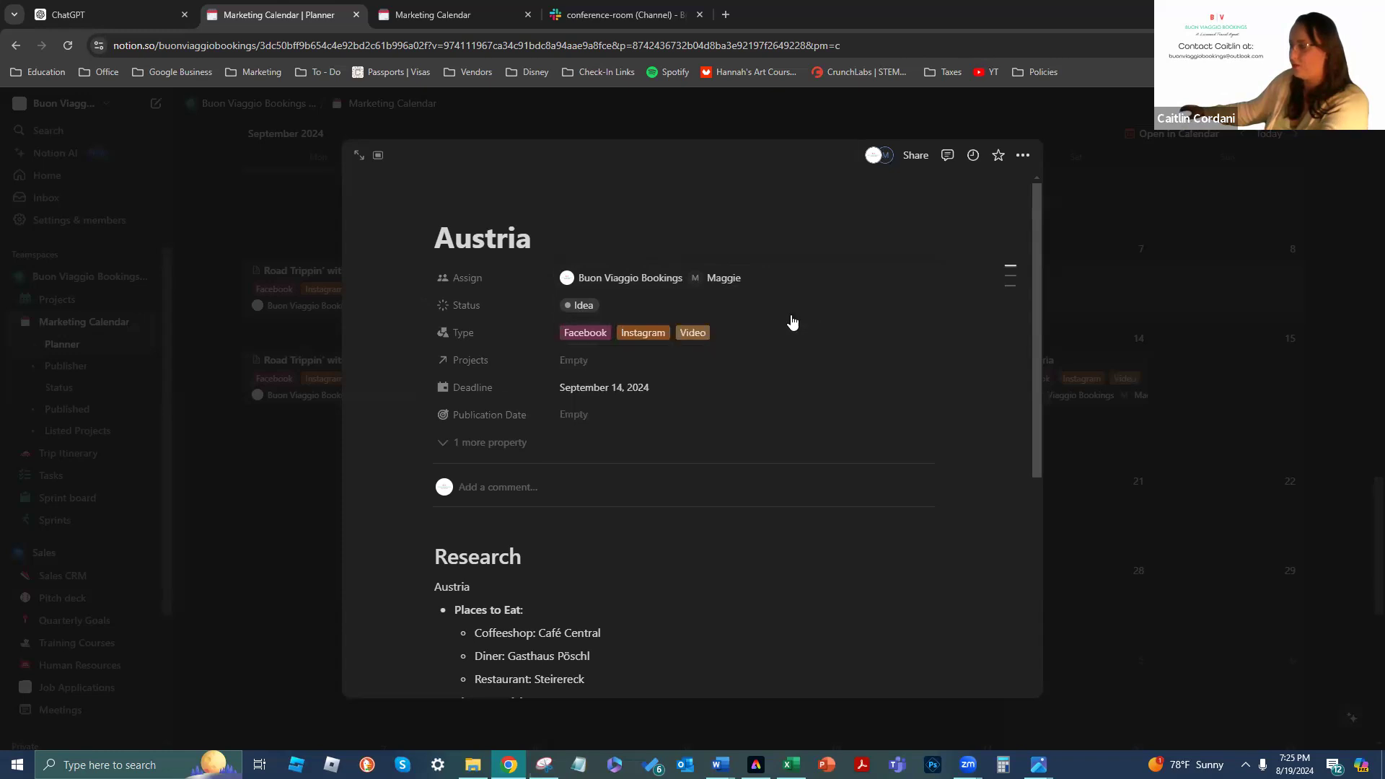
Look through the linkable projects without choosing one, and set the Austria entry's publication date to September 15, 2024
left_click(603, 361)
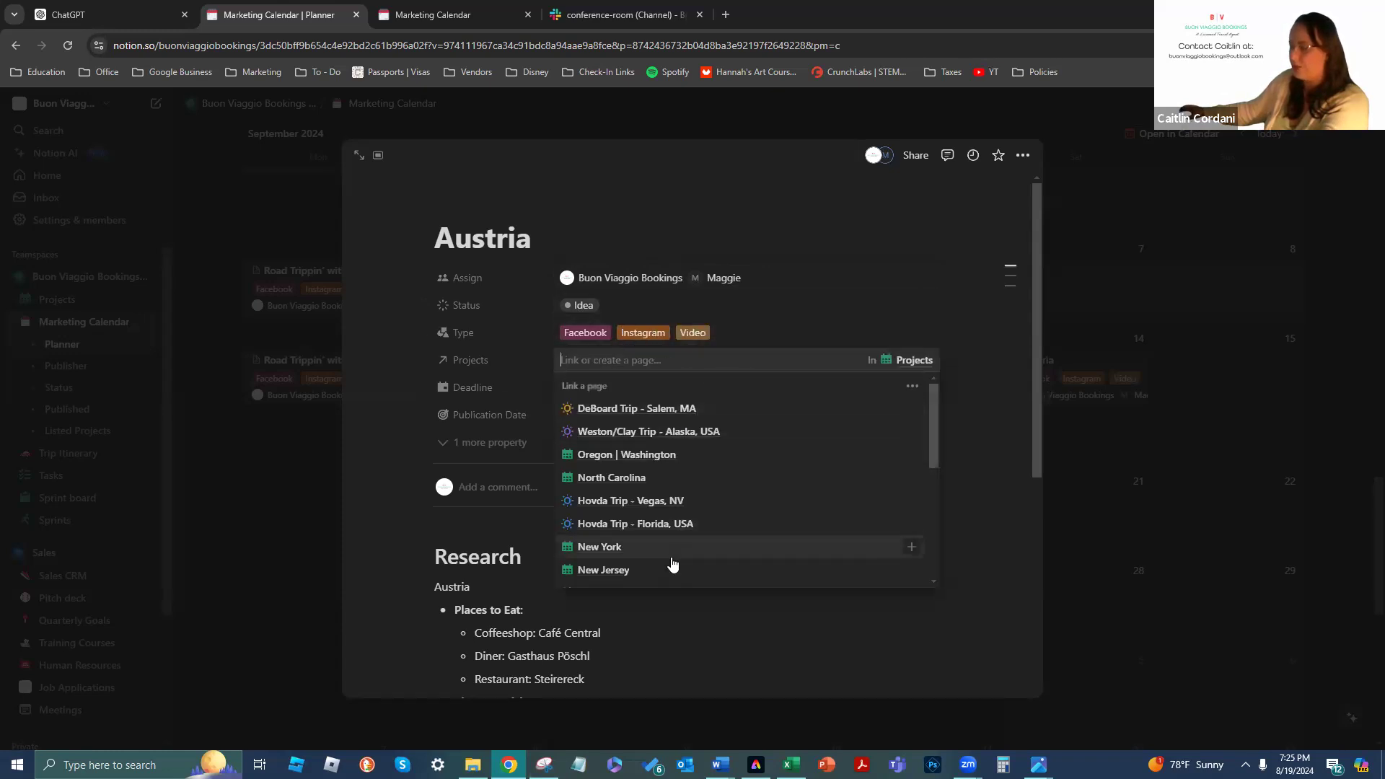
left_click(513, 380)
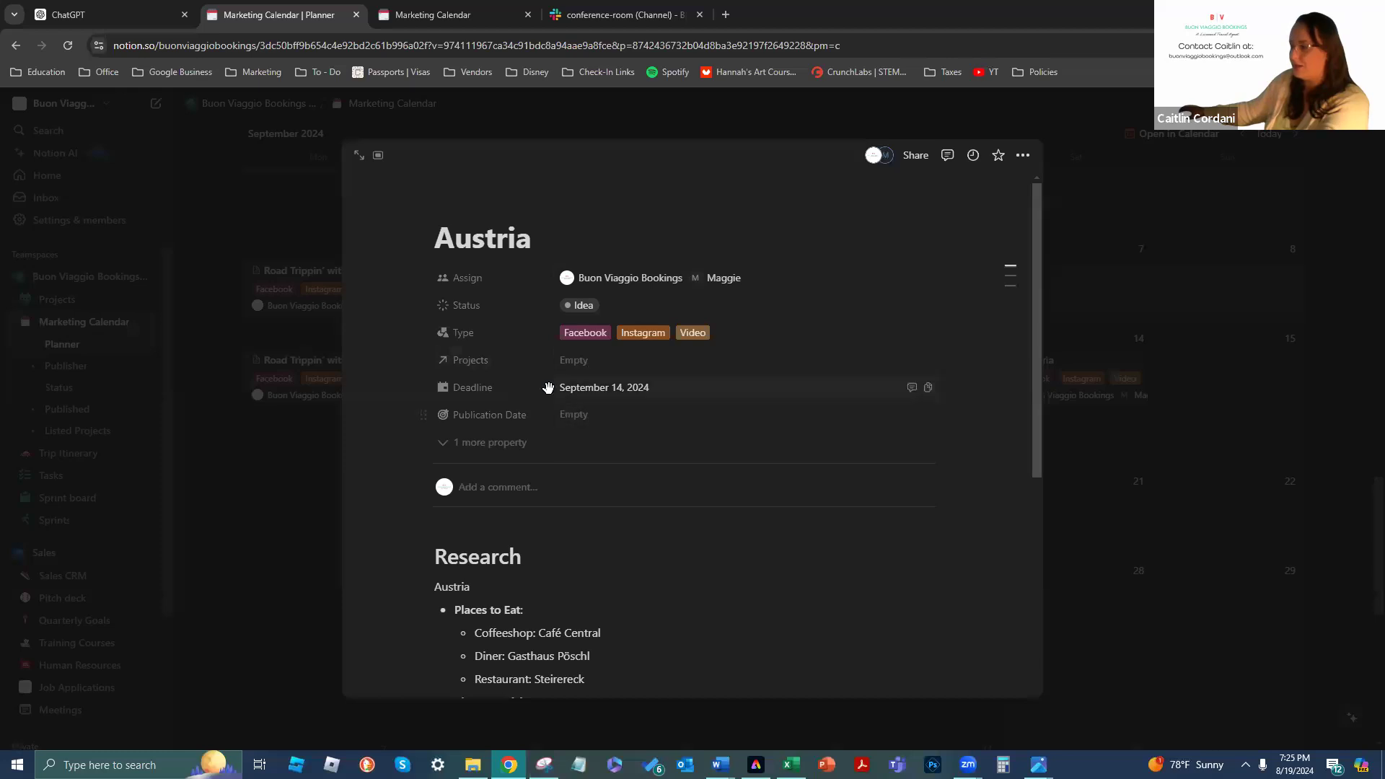
left_click(609, 416)
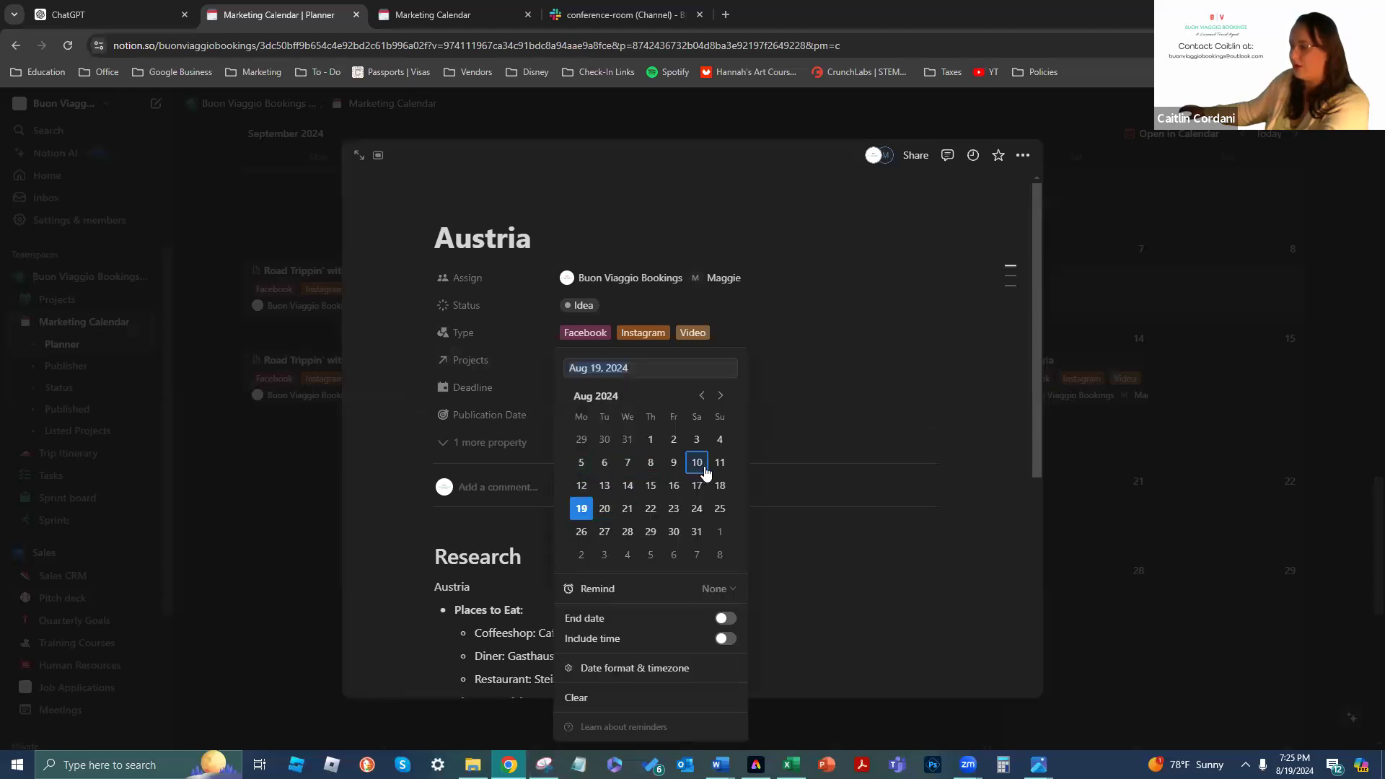
left_click(728, 398)
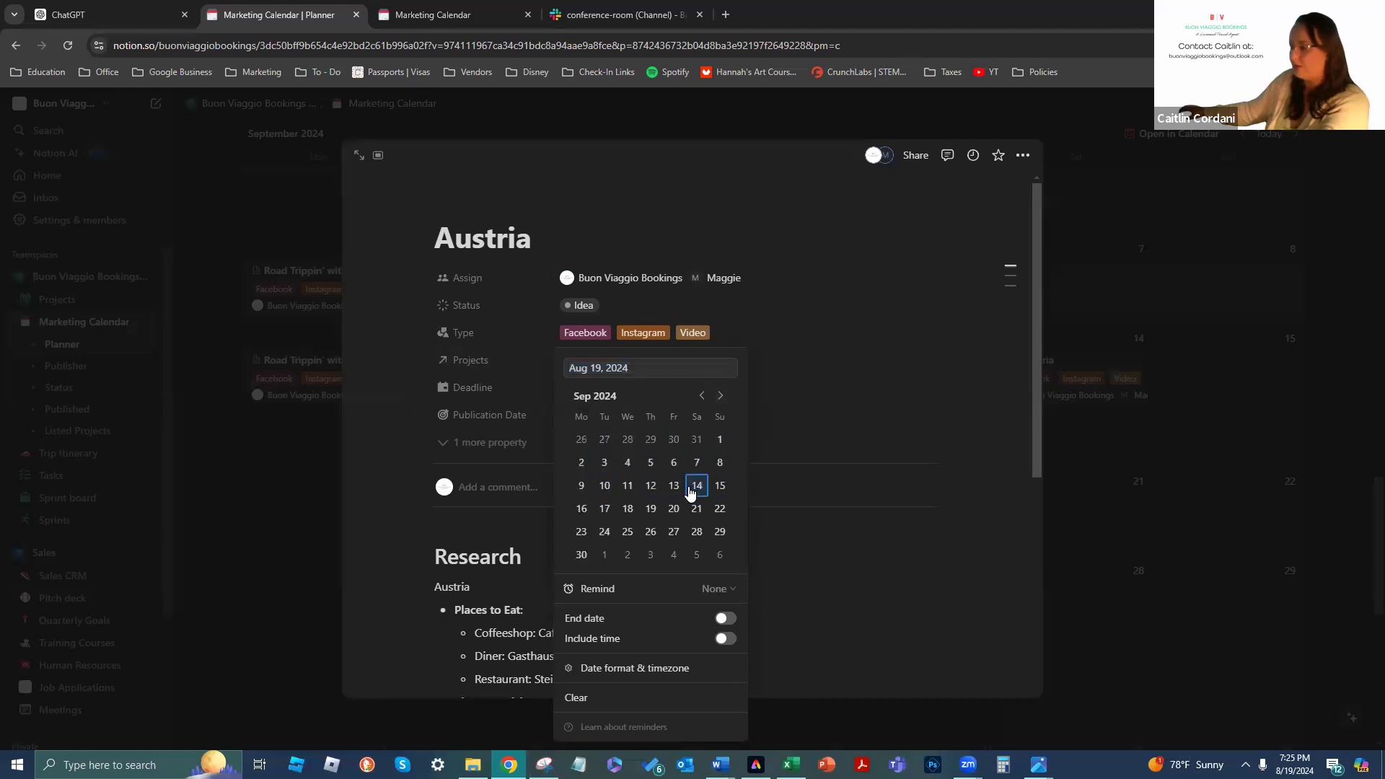
left_click(720, 486)
left_click(860, 442)
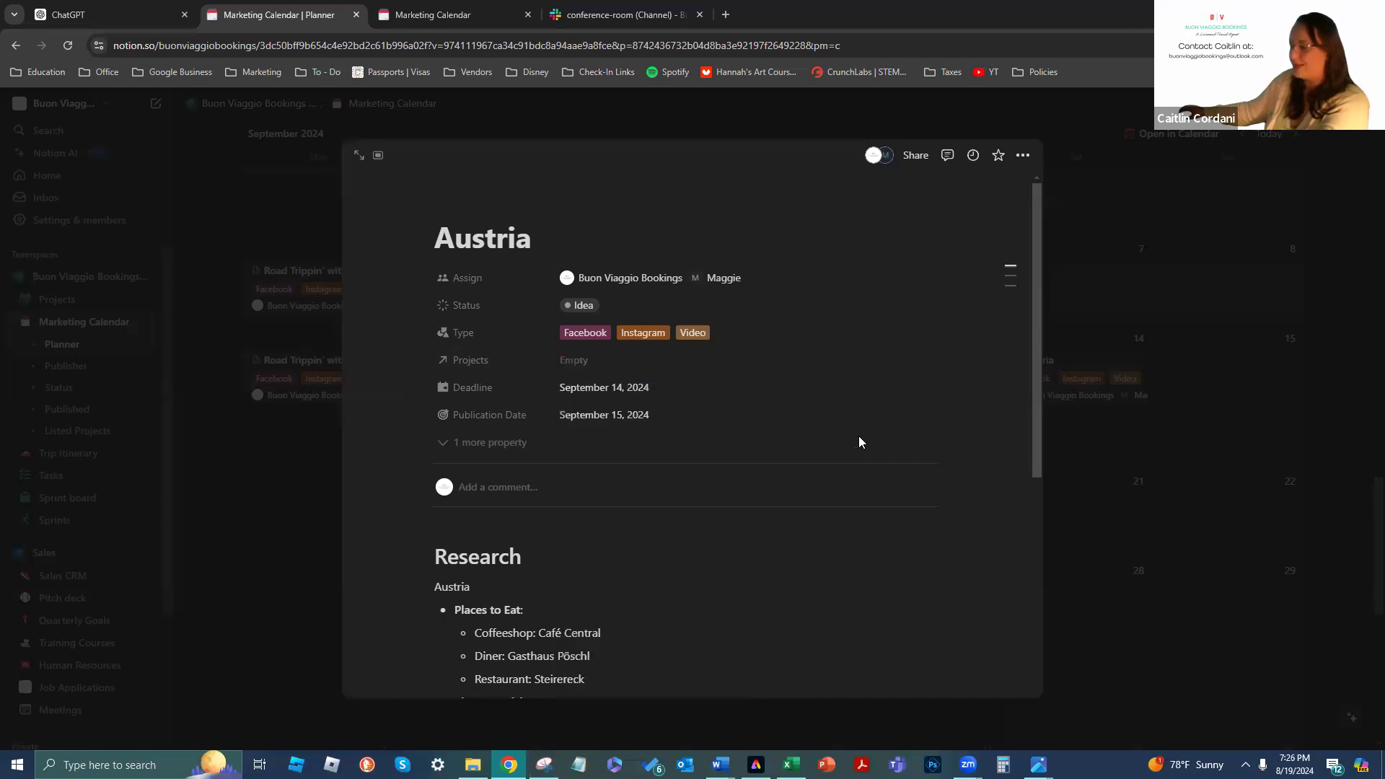
Check the Austria entry's hidden Media property and read its Research and Notes sections, highlighting the Places to Visit block
left_click(494, 443)
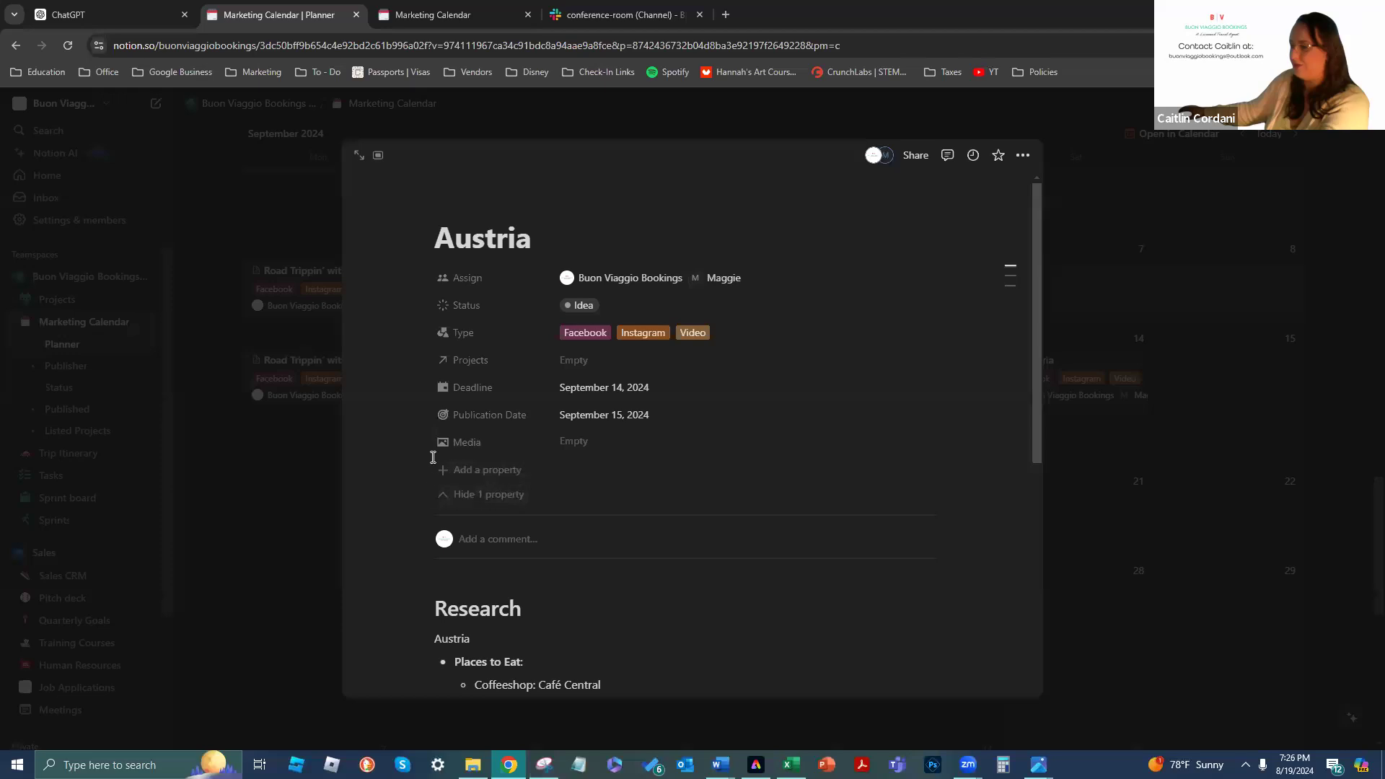
left_click(482, 494)
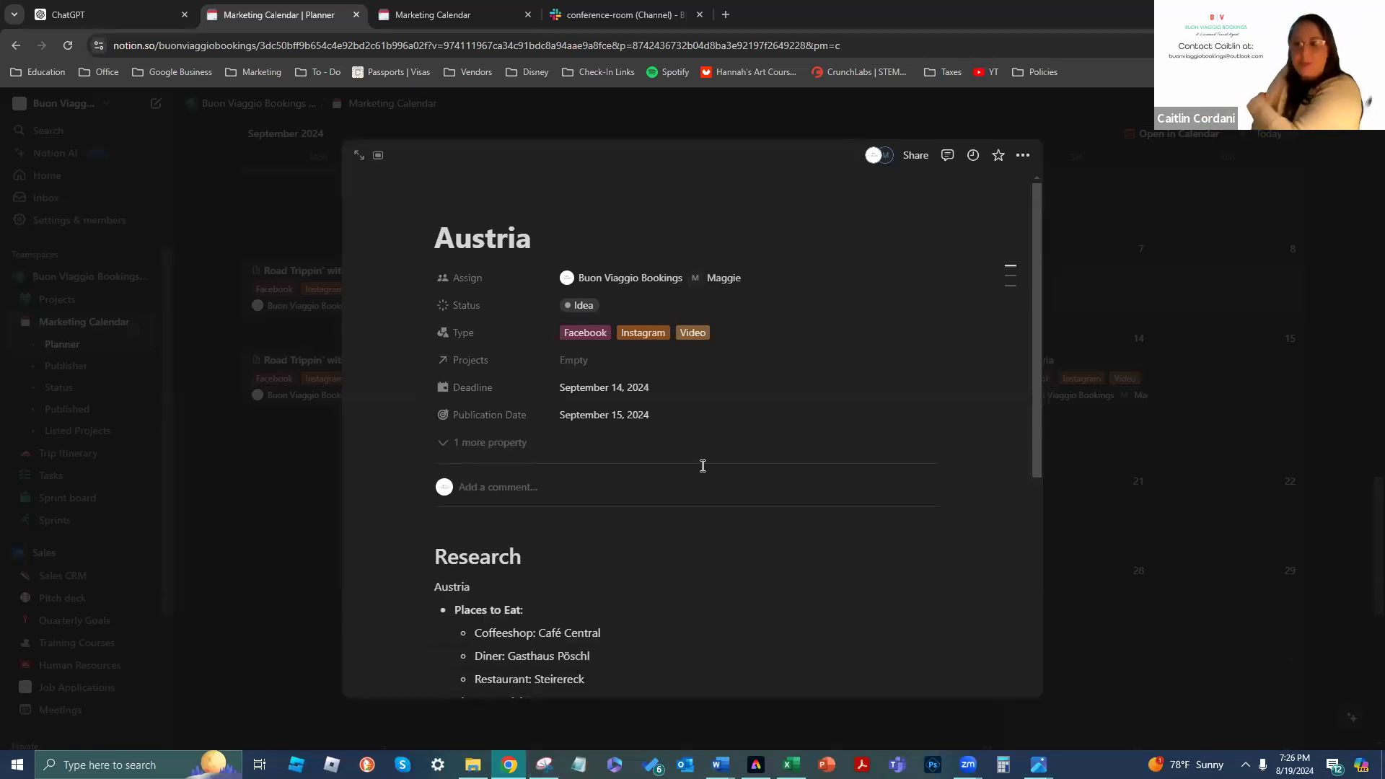
scroll(613, 477, "down", 2)
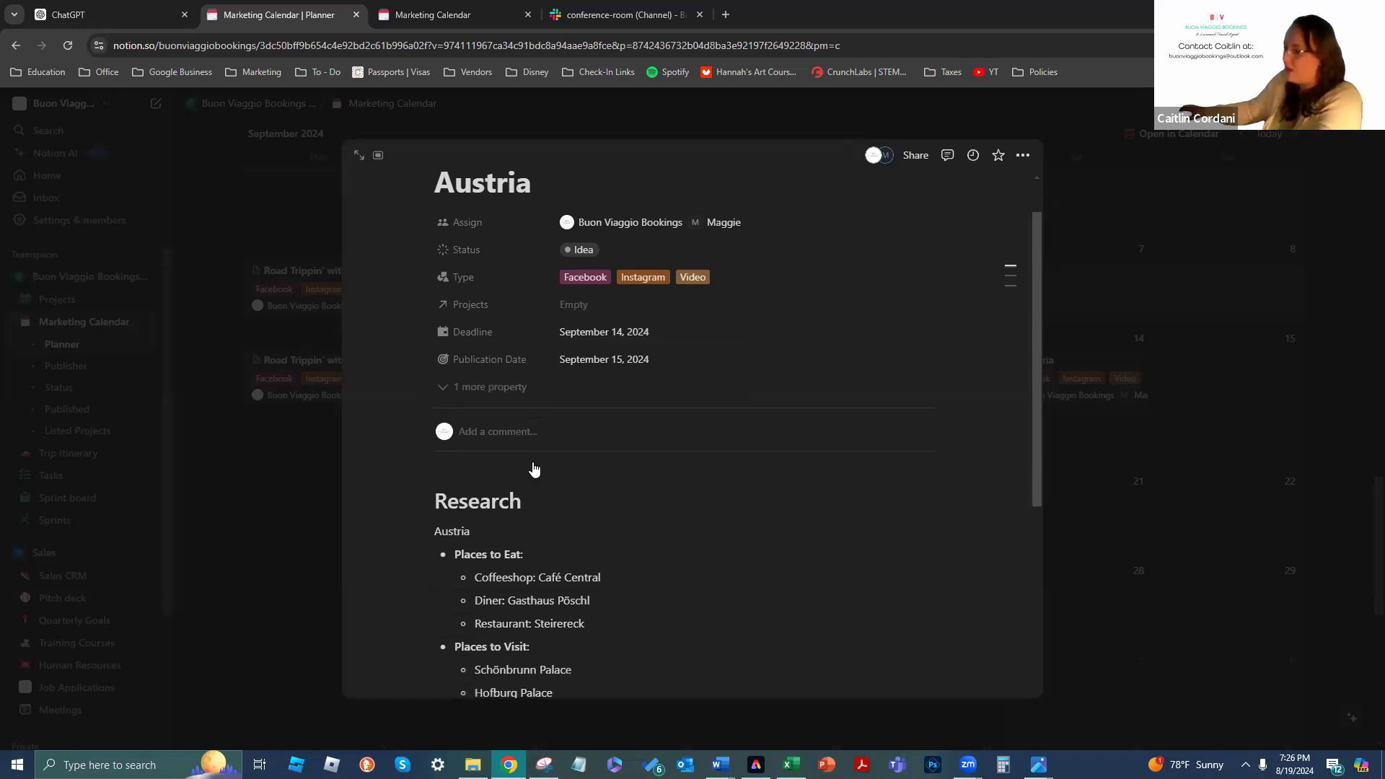
scroll(603, 560, "down", 4)
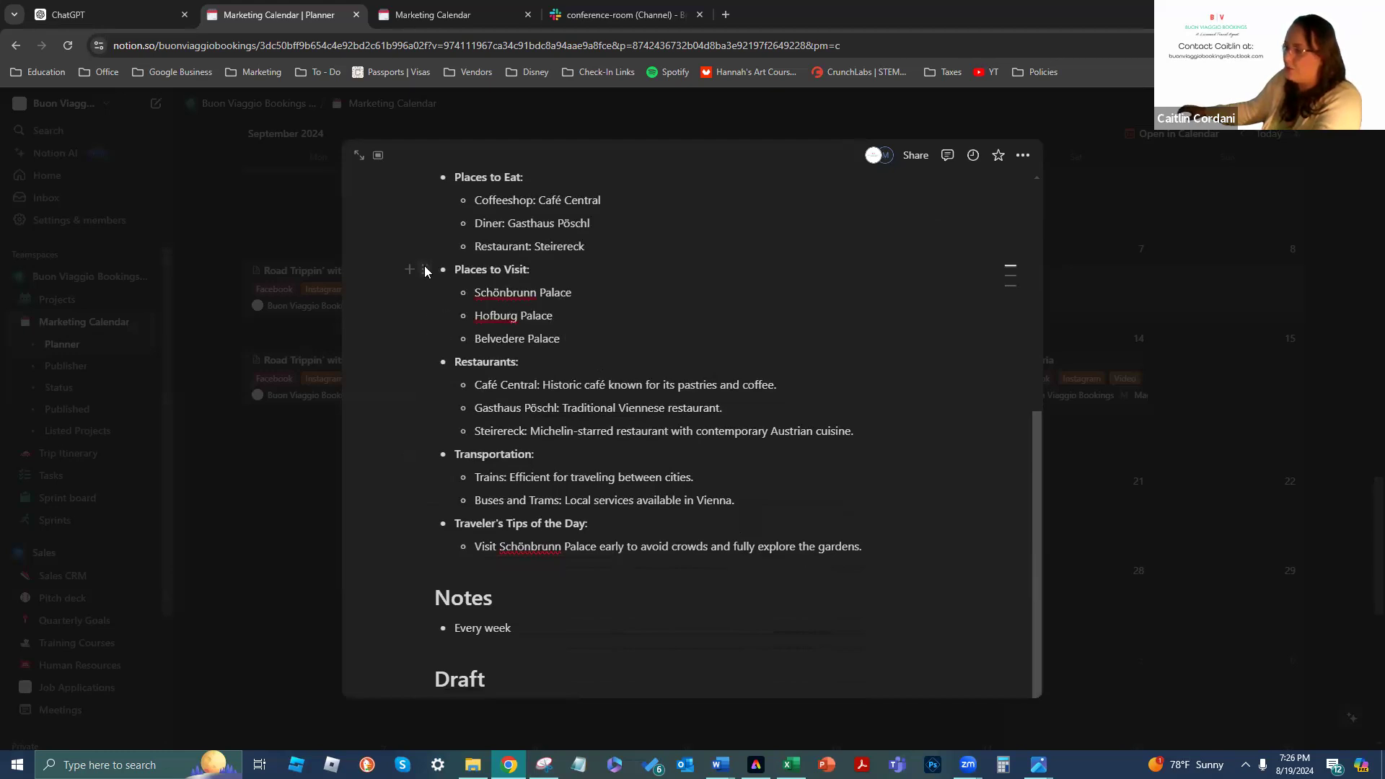
left_click(425, 269)
key("Escape")
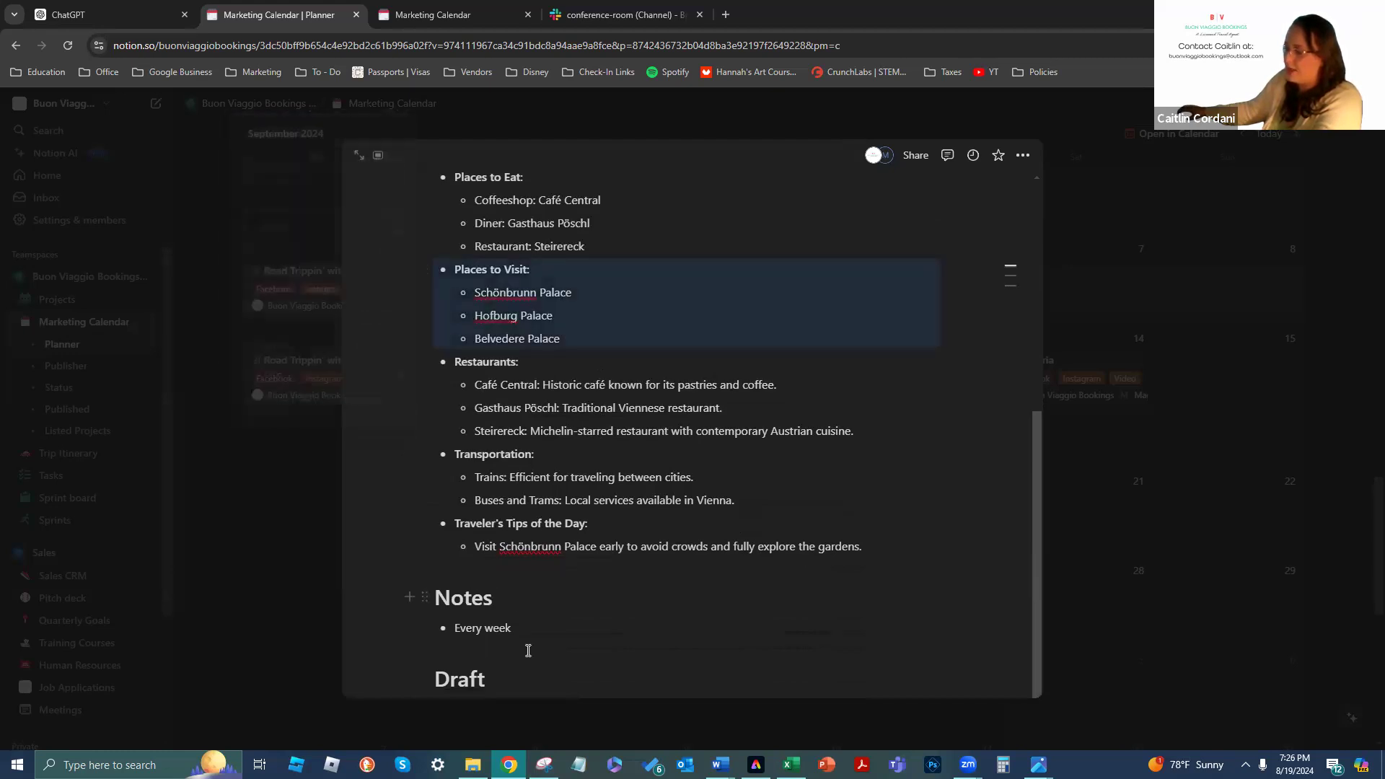
Replace the Notes heading and its bullet with a HOTP heading, and move the Places to Visit list under it
left_click_drag(511, 628, 473, 563)
key("BackSpace")
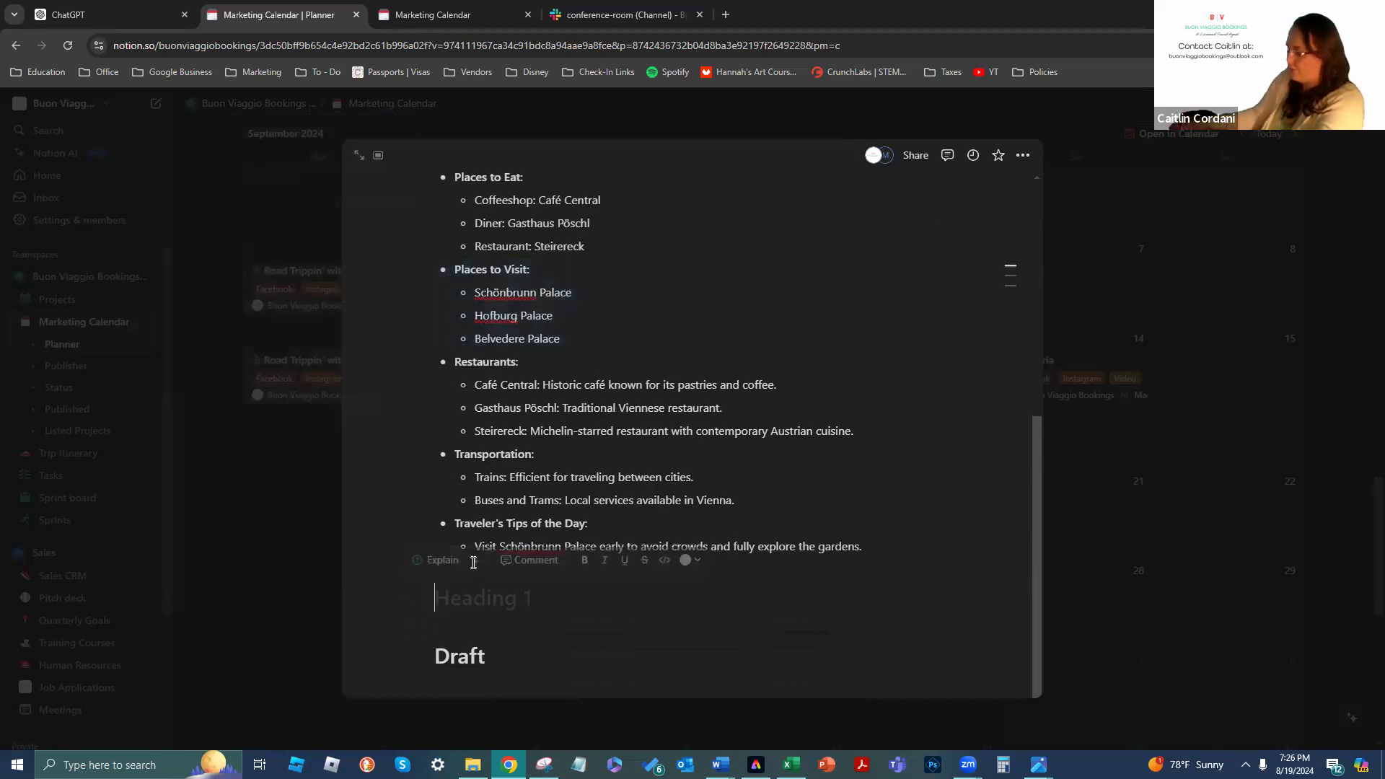
type("HOTP")
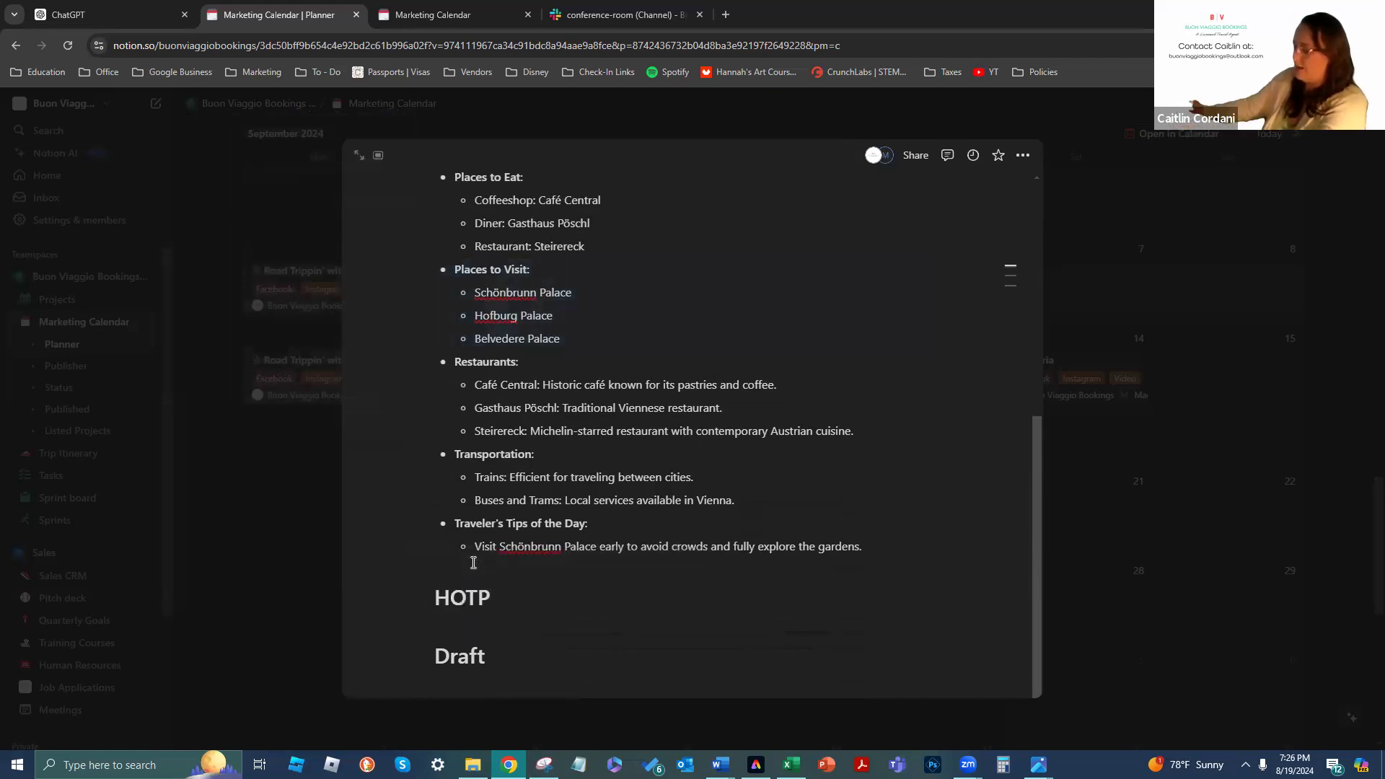
key("Return")
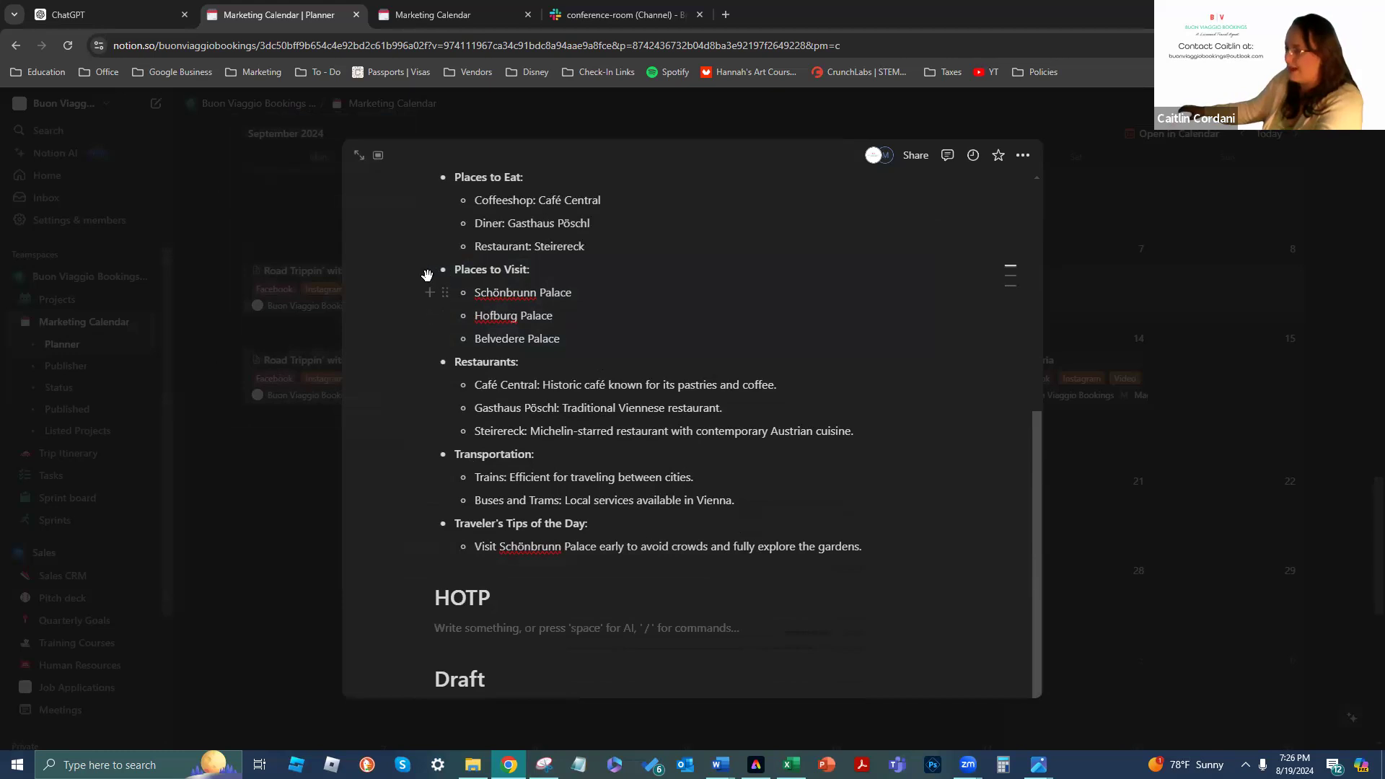
left_click_drag(426, 272, 445, 622)
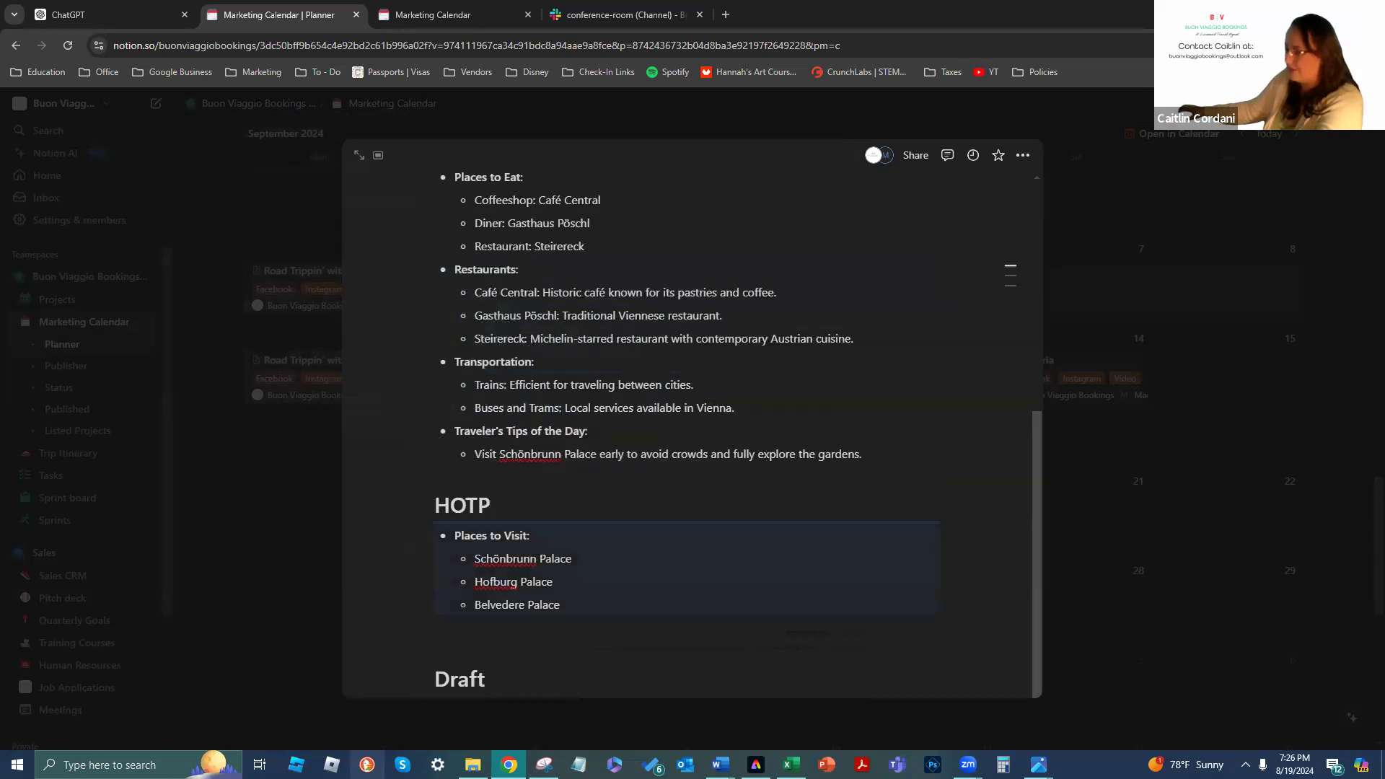
Rename the Draft heading as Austria and add an empty line below the HOTP list
scroll(521, 585, "down", 1)
left_click_drag(521, 660, 435, 660)
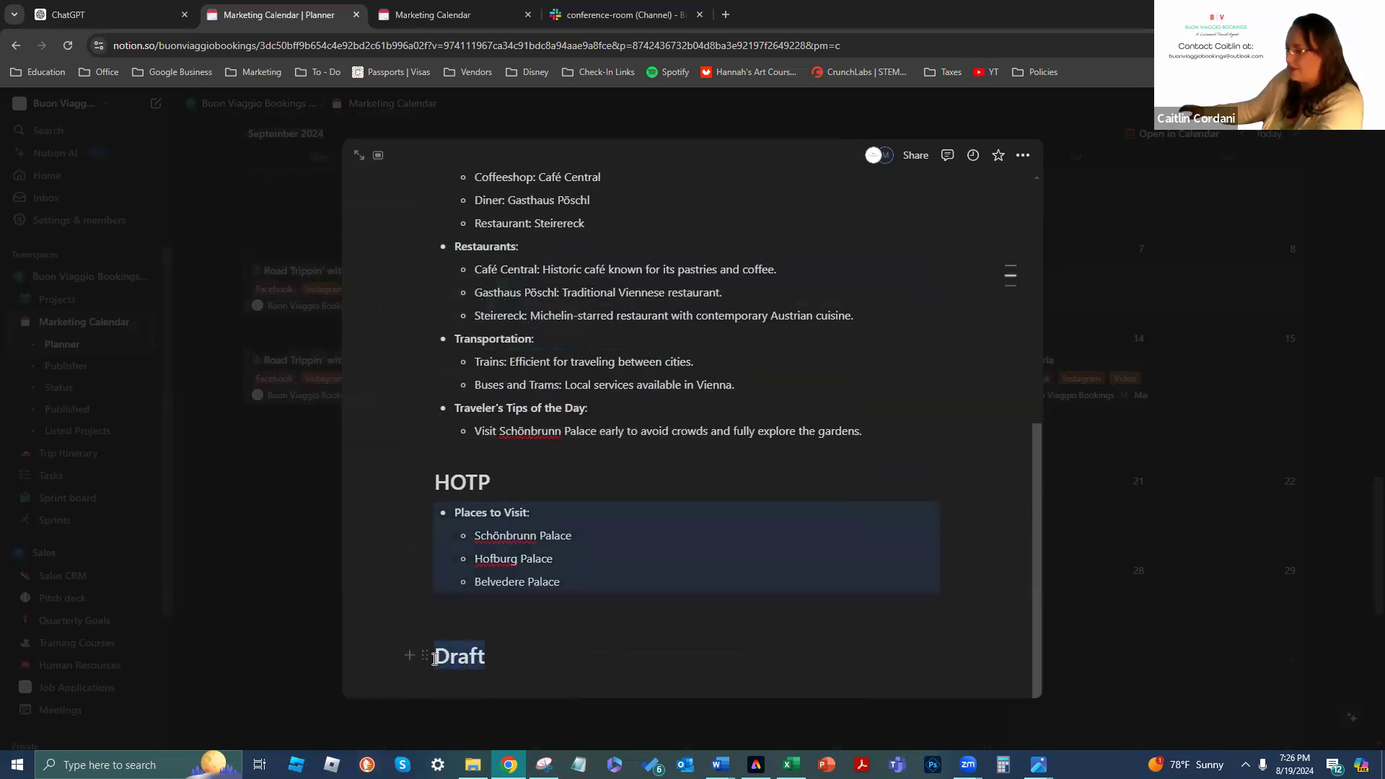
type("Astria")
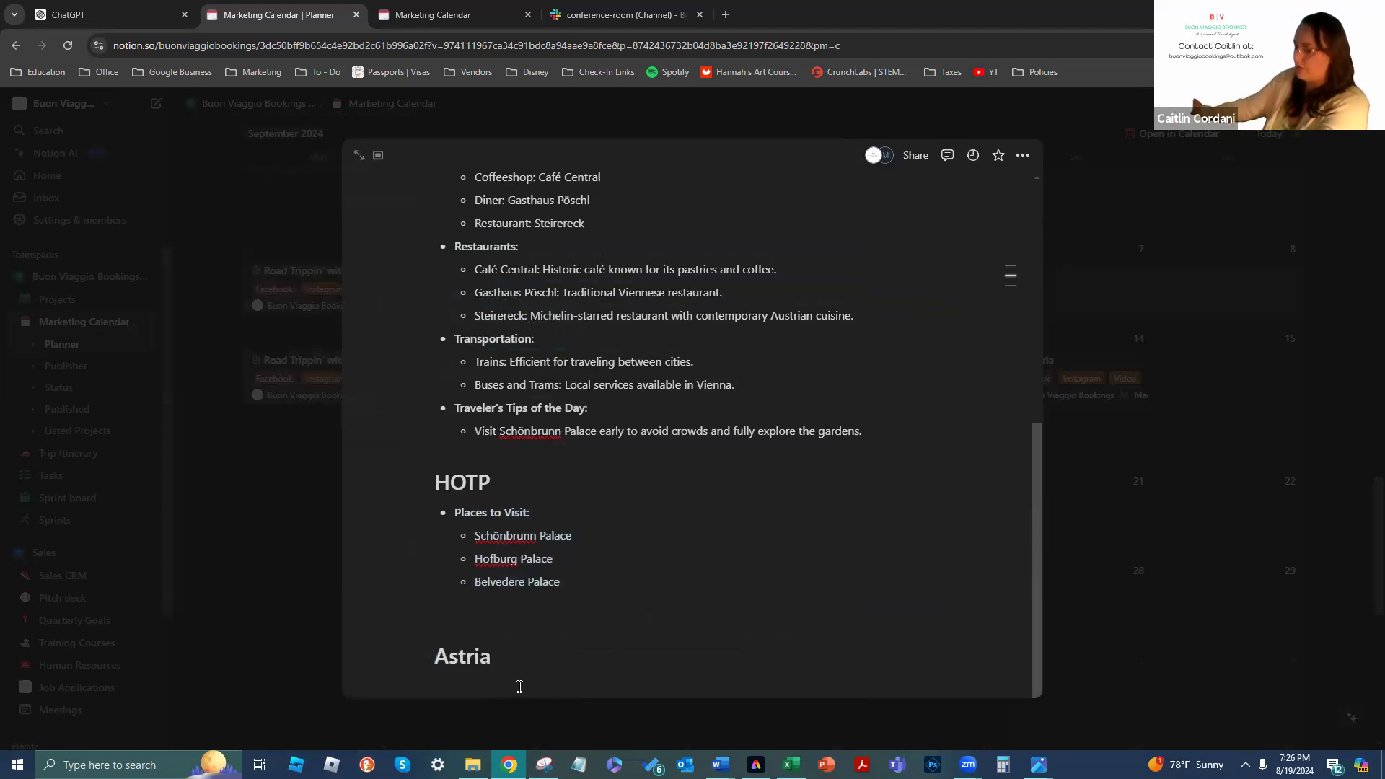
left_click(540, 616)
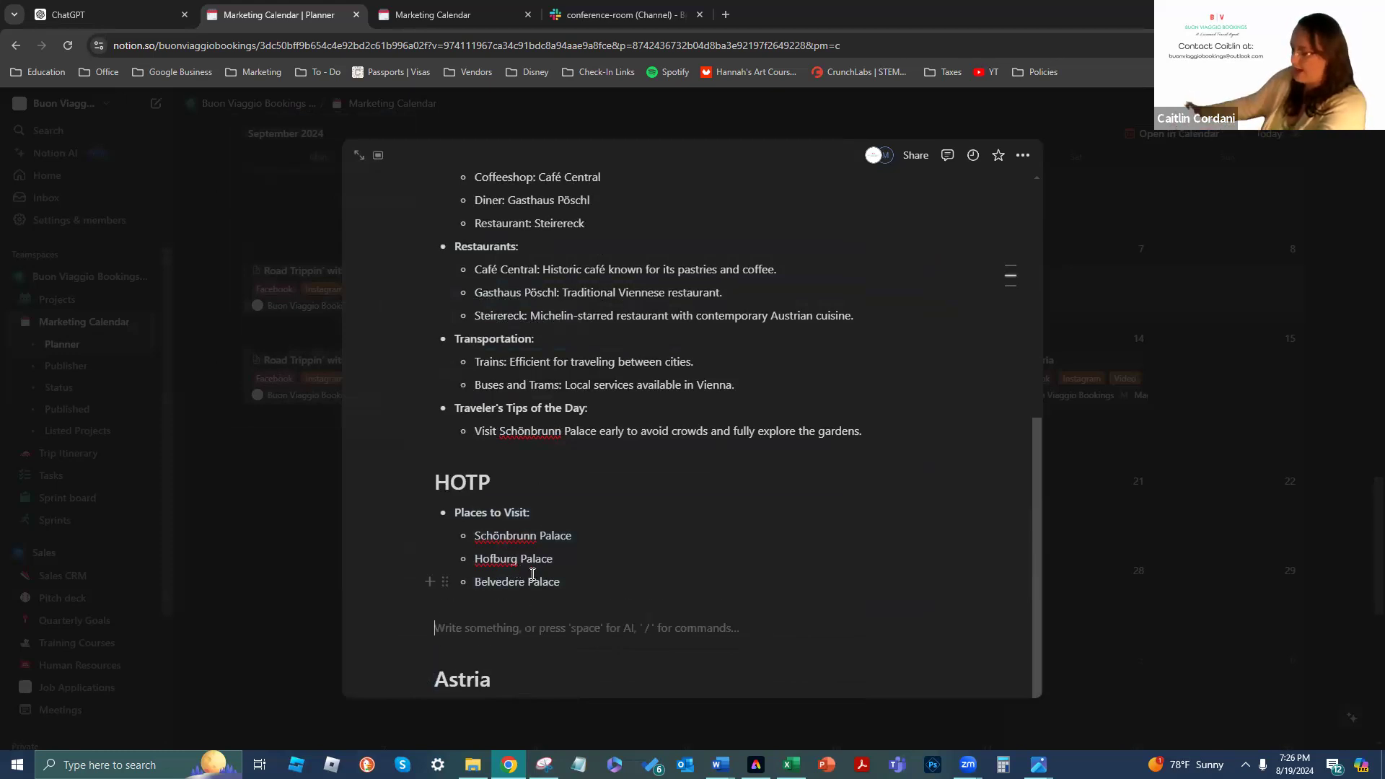
scroll(593, 571, "down", 1)
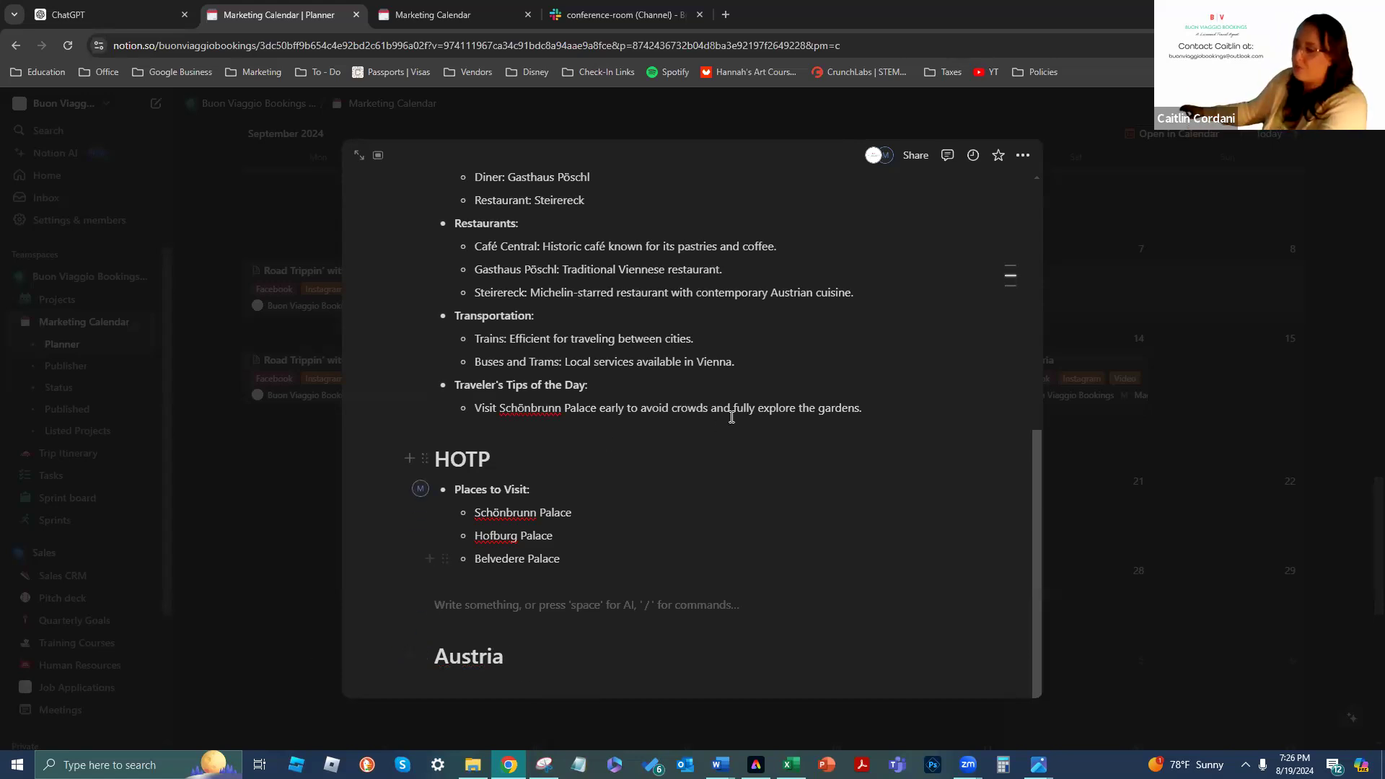
Indent the Restaurants bullet in the Research section so it becomes a sub-item of Places to Eat
scroll(731, 417, "up", 3)
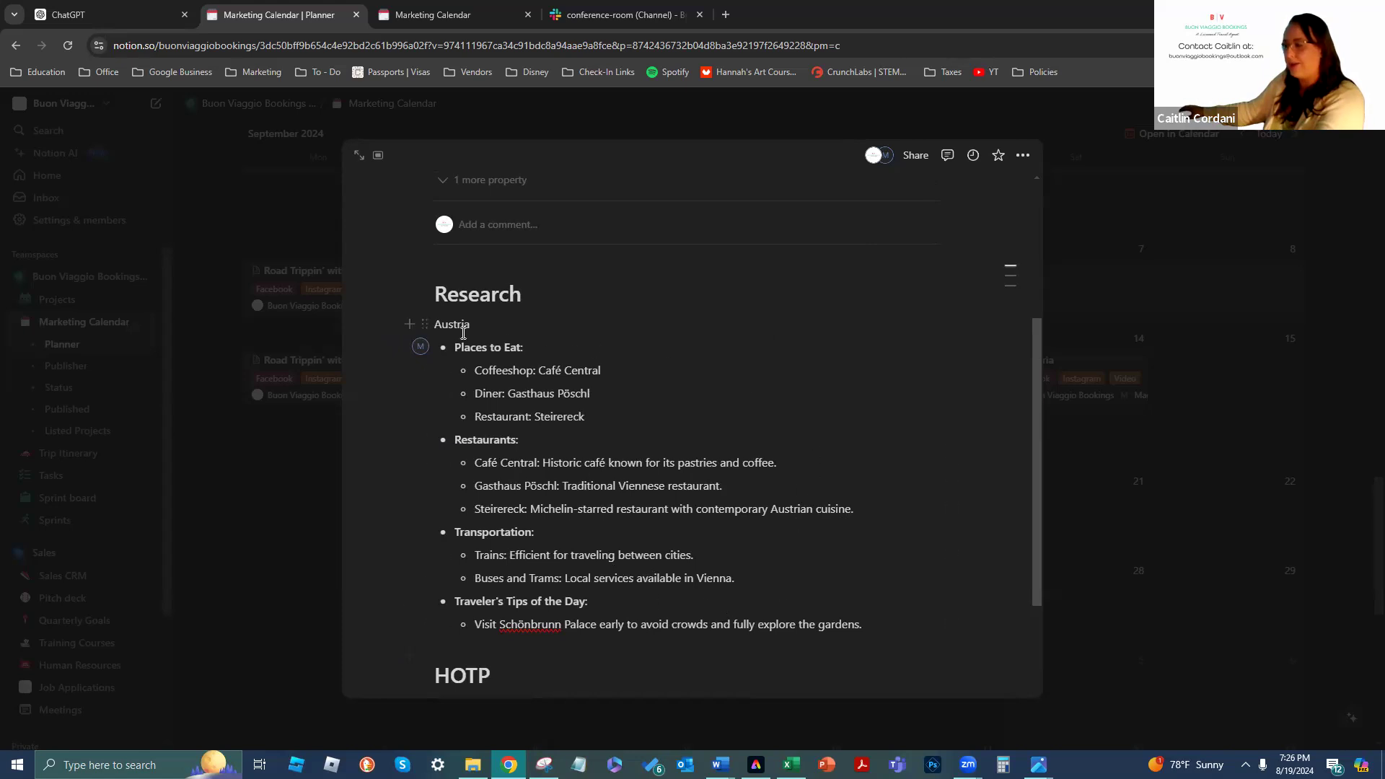
left_click_drag(621, 365, 502, 371)
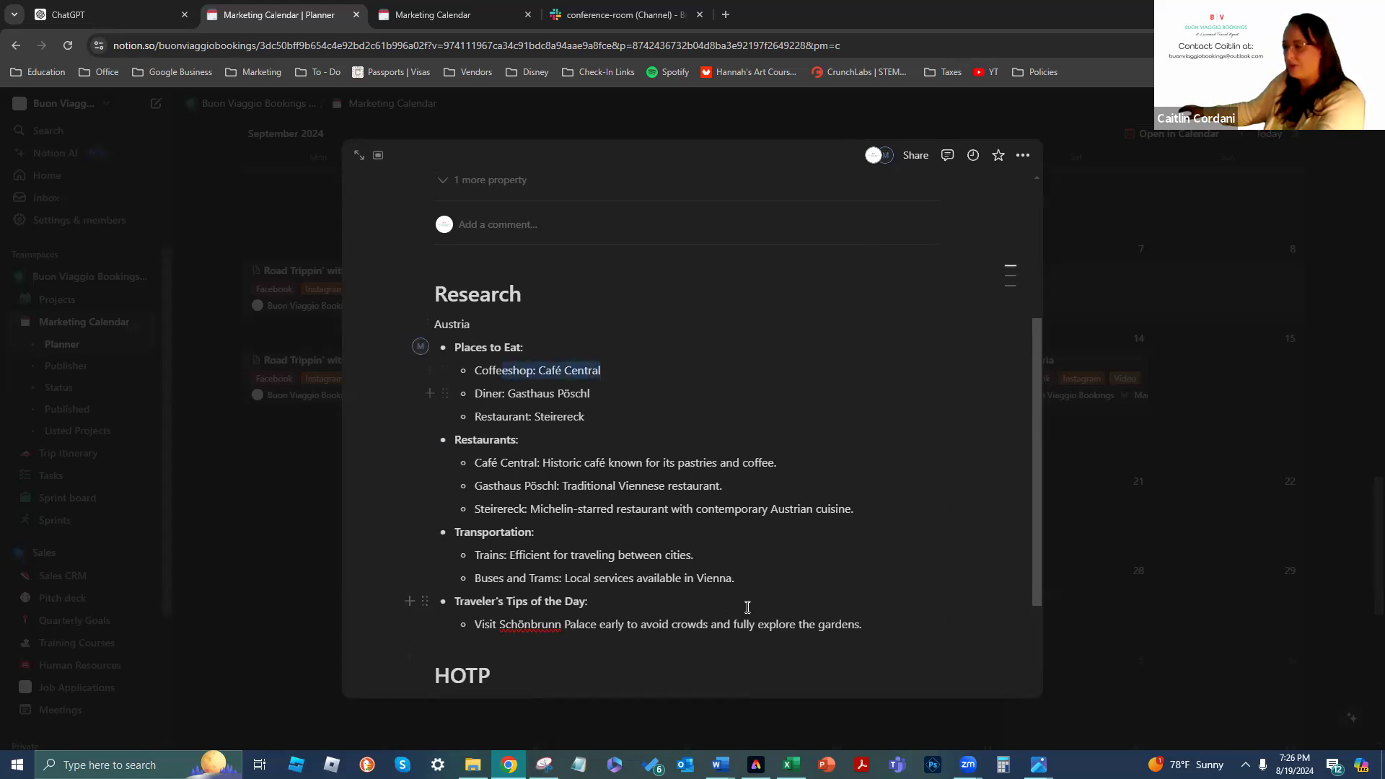
left_click(682, 428)
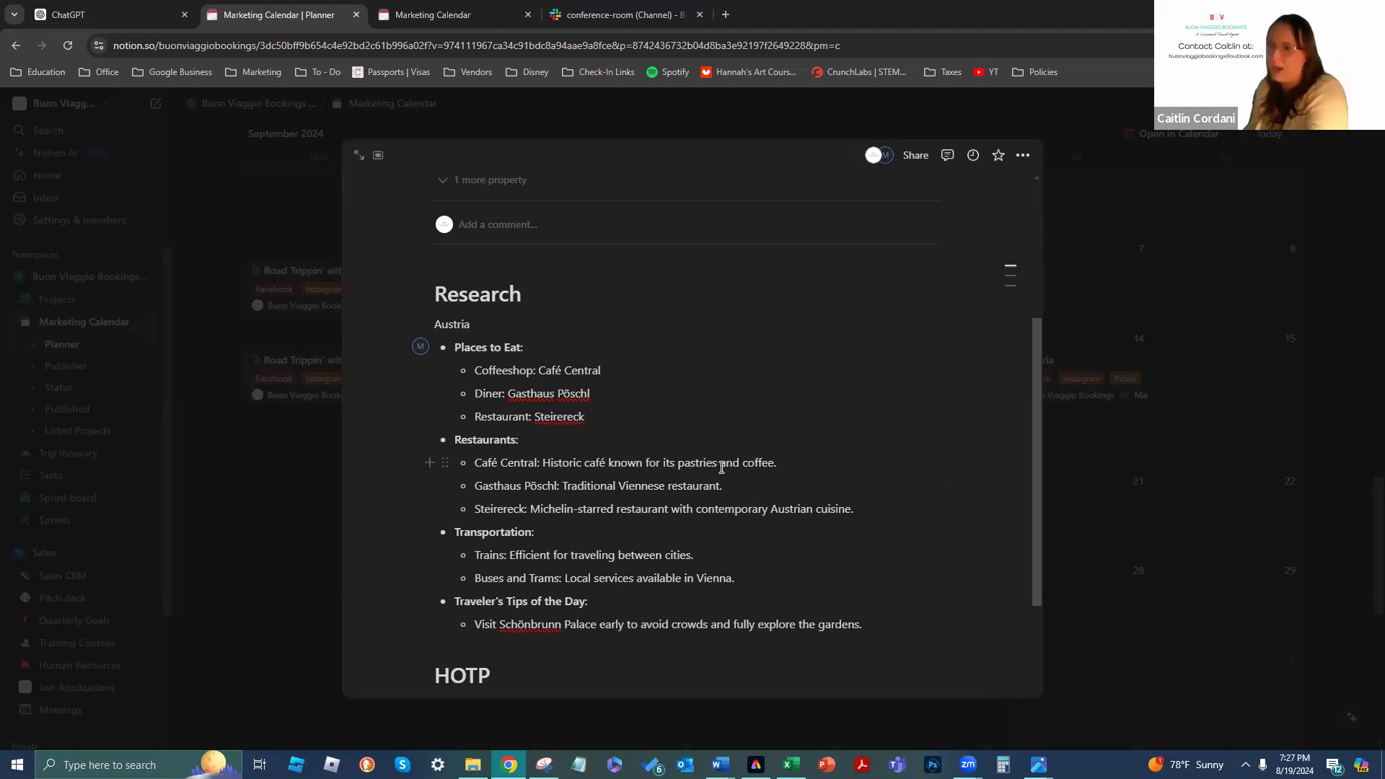
left_click(435, 440)
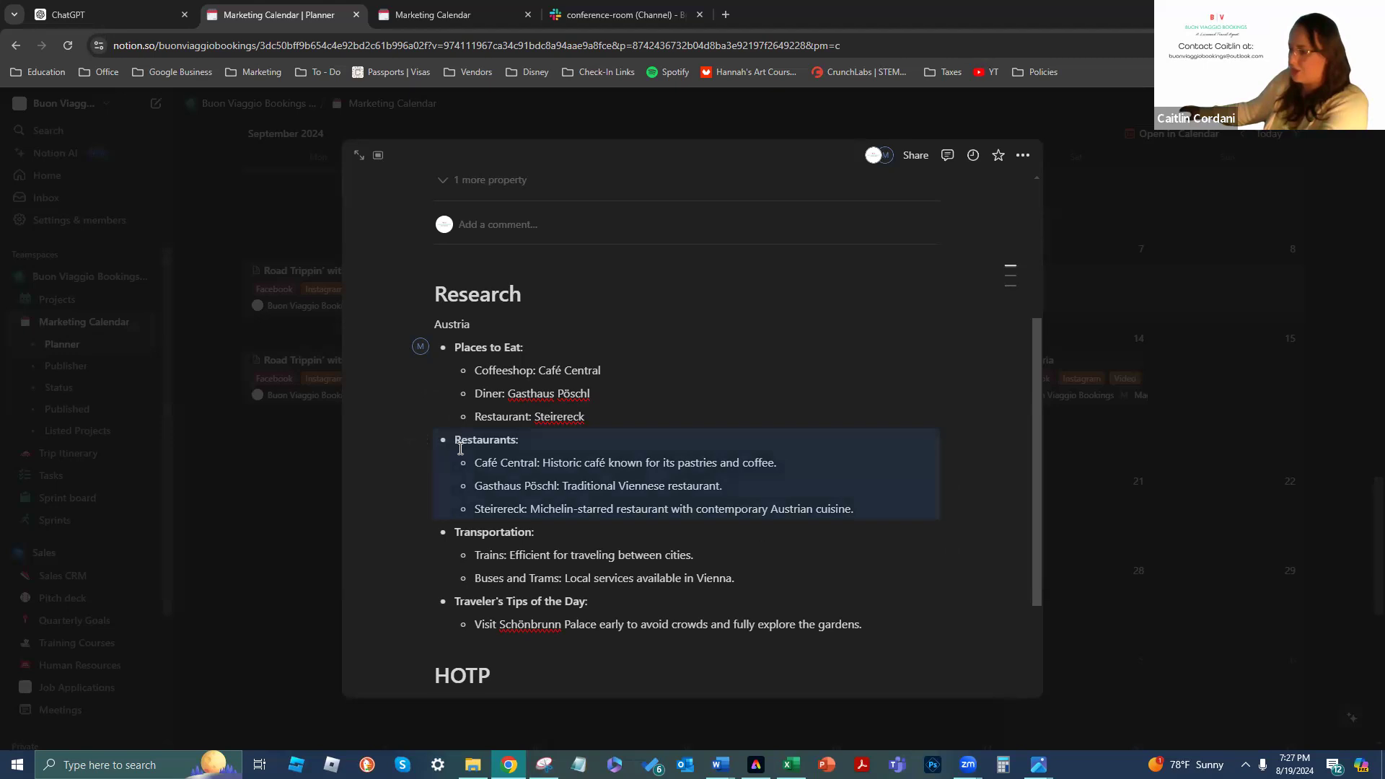
left_click(466, 442)
key("Tab")
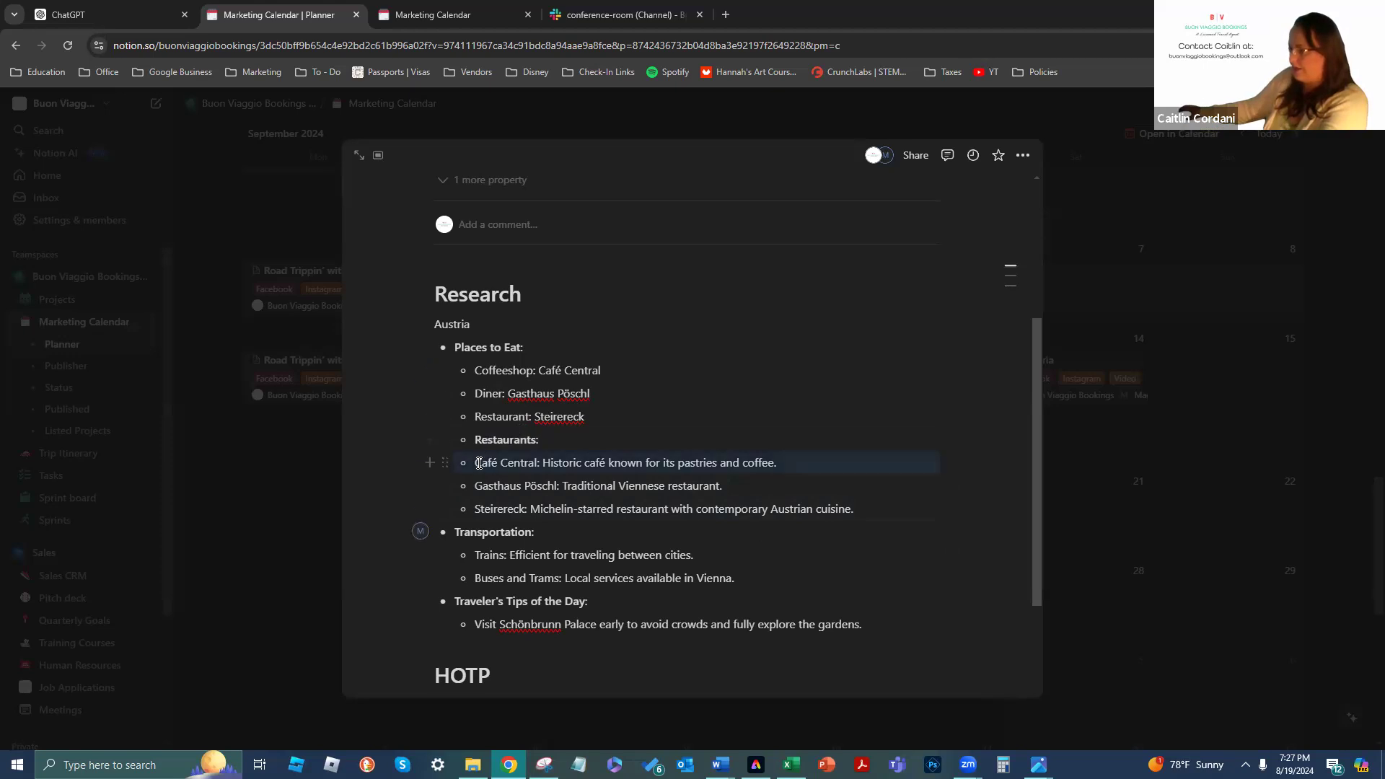
Nest the three restaurant descriptions under Restaurants, and indent that whole group beneath the Restaurant: Steirereck bullet
left_click_drag(474, 462, 474, 460)
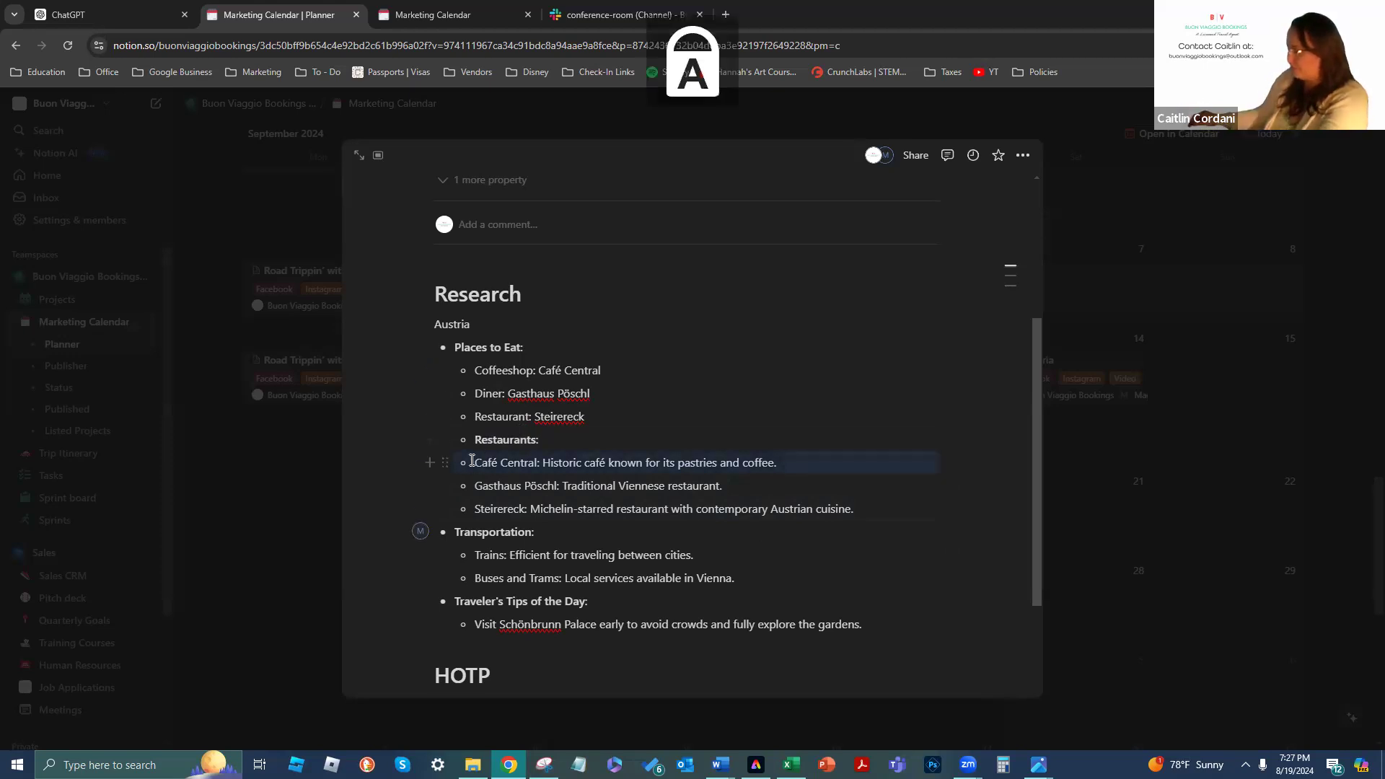
key("shift+Down")
key("shift+Down")
key("shift+Down")
key("shift+Up")
key("Tab")
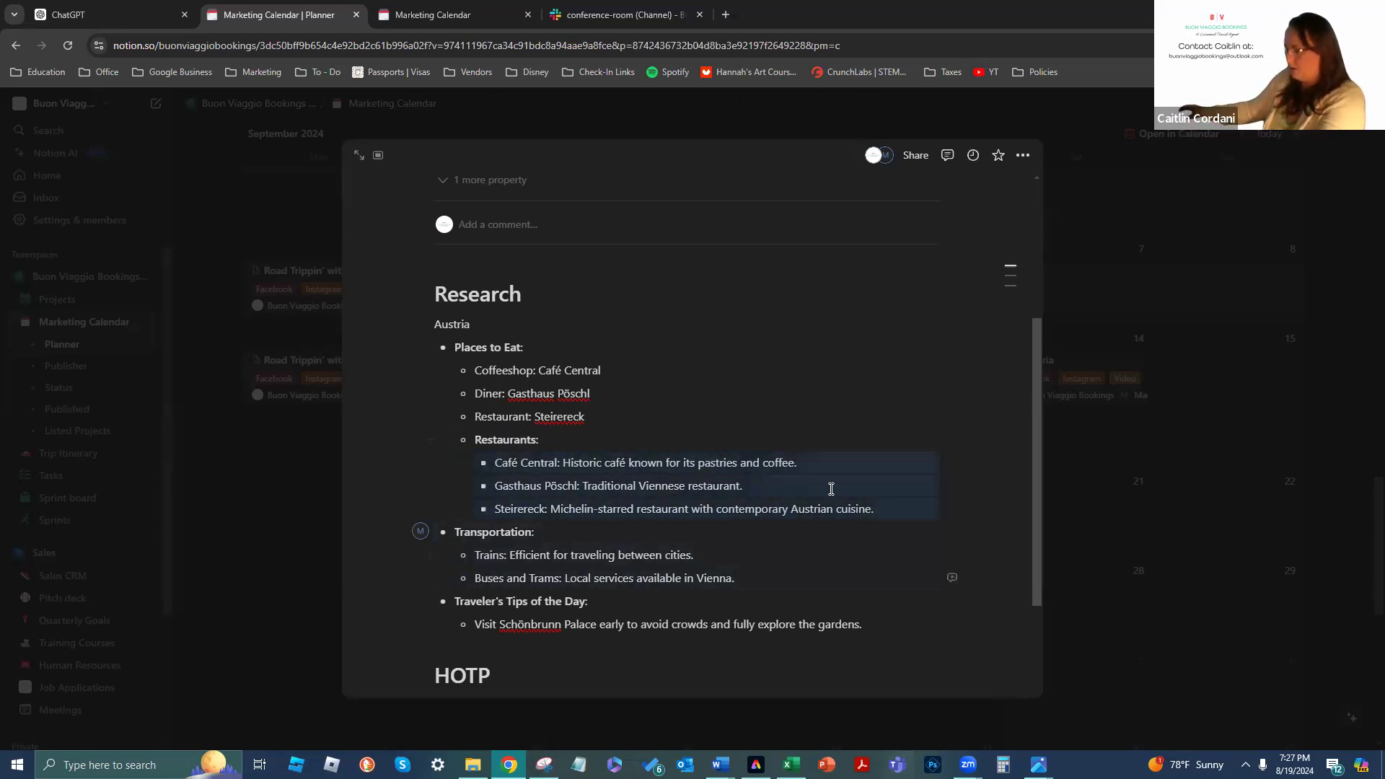
left_click_drag(473, 442, 474, 440)
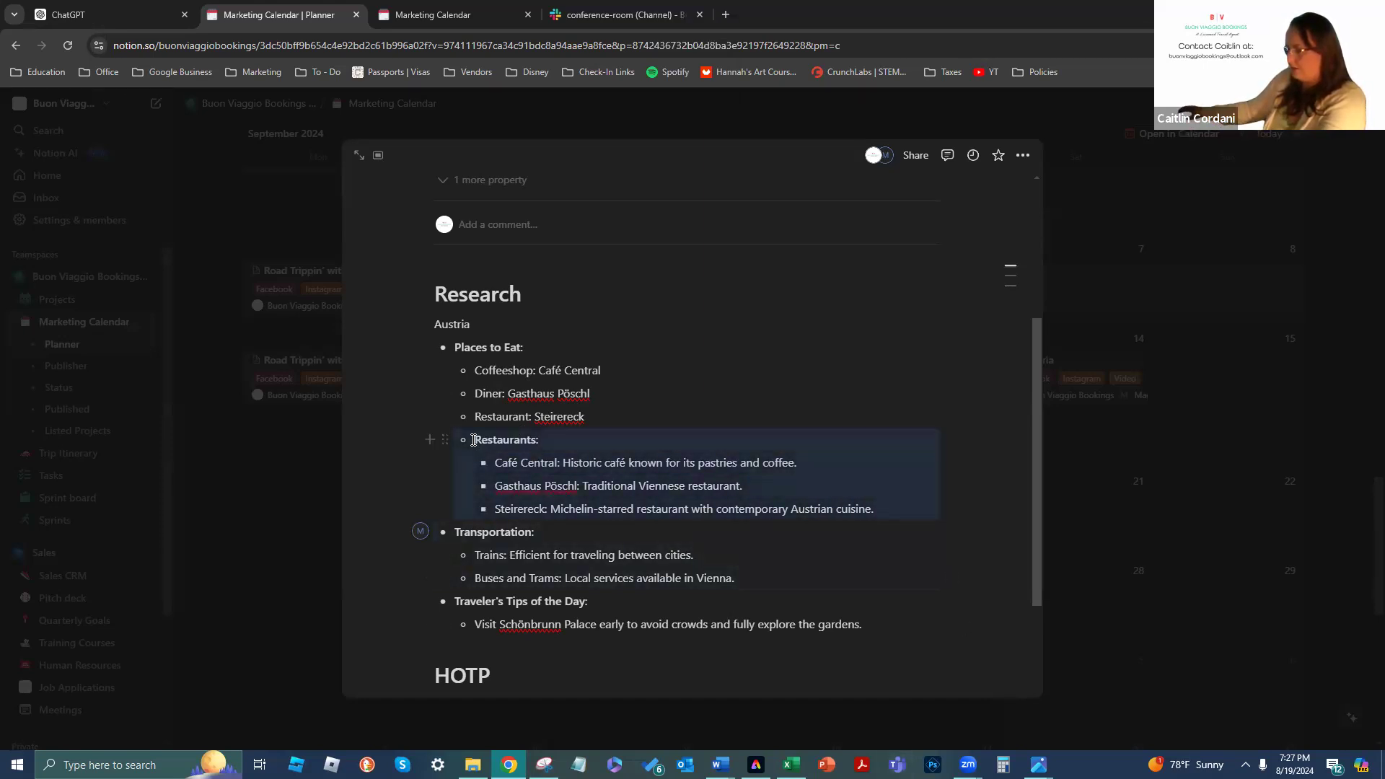
key("Tab")
left_click(783, 437)
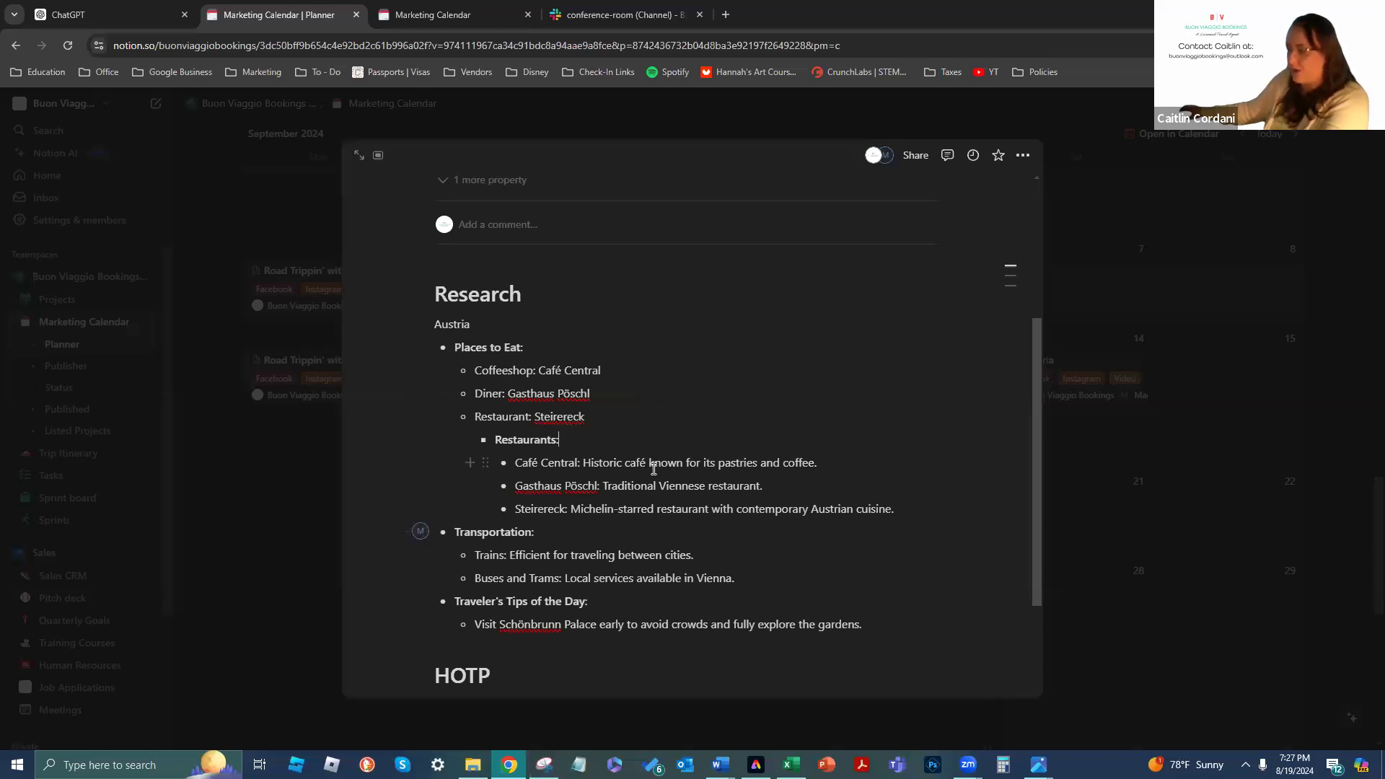
Copy the Coffeeshop: Café Central line from Research to a new line below the Austria heading
scroll(650, 315, "down", 2)
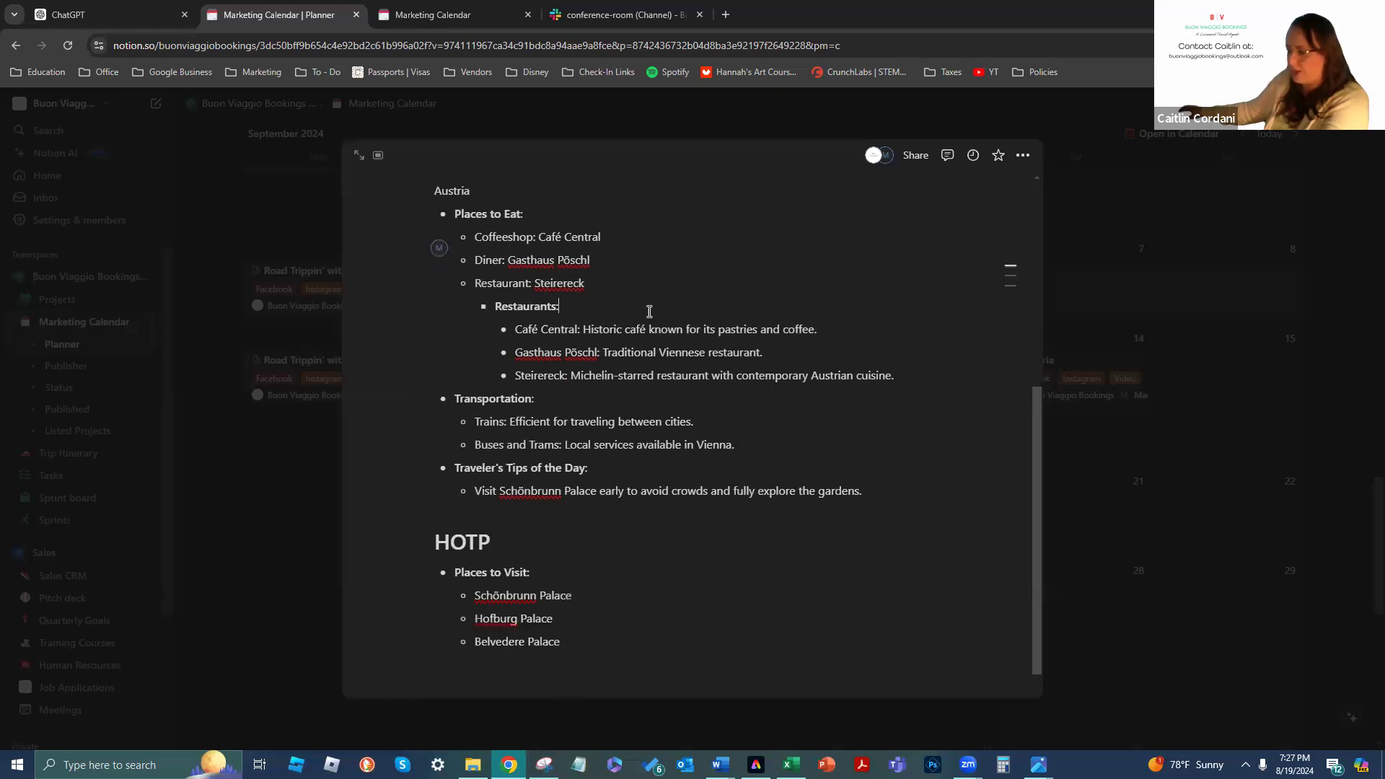
scroll(650, 425, "up", 2)
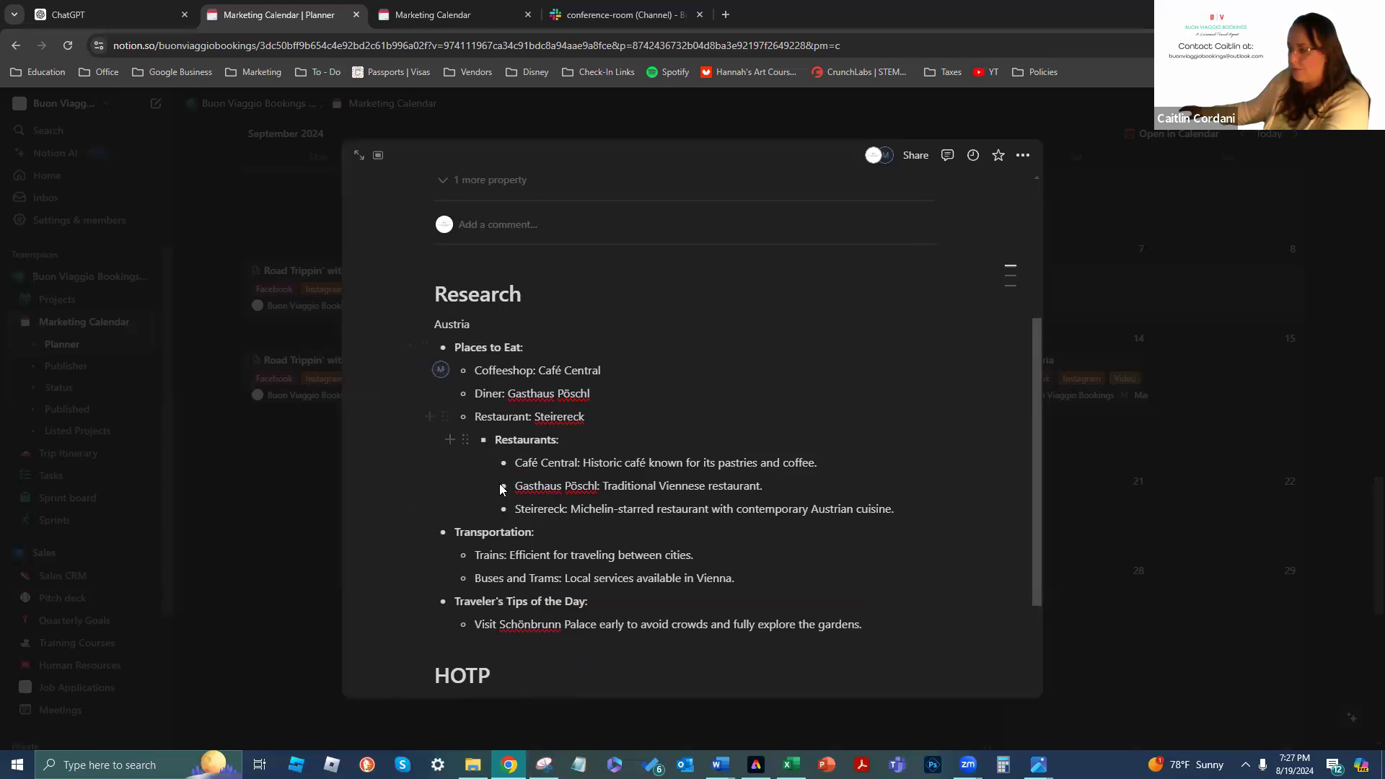
scroll(565, 356, "down", 1)
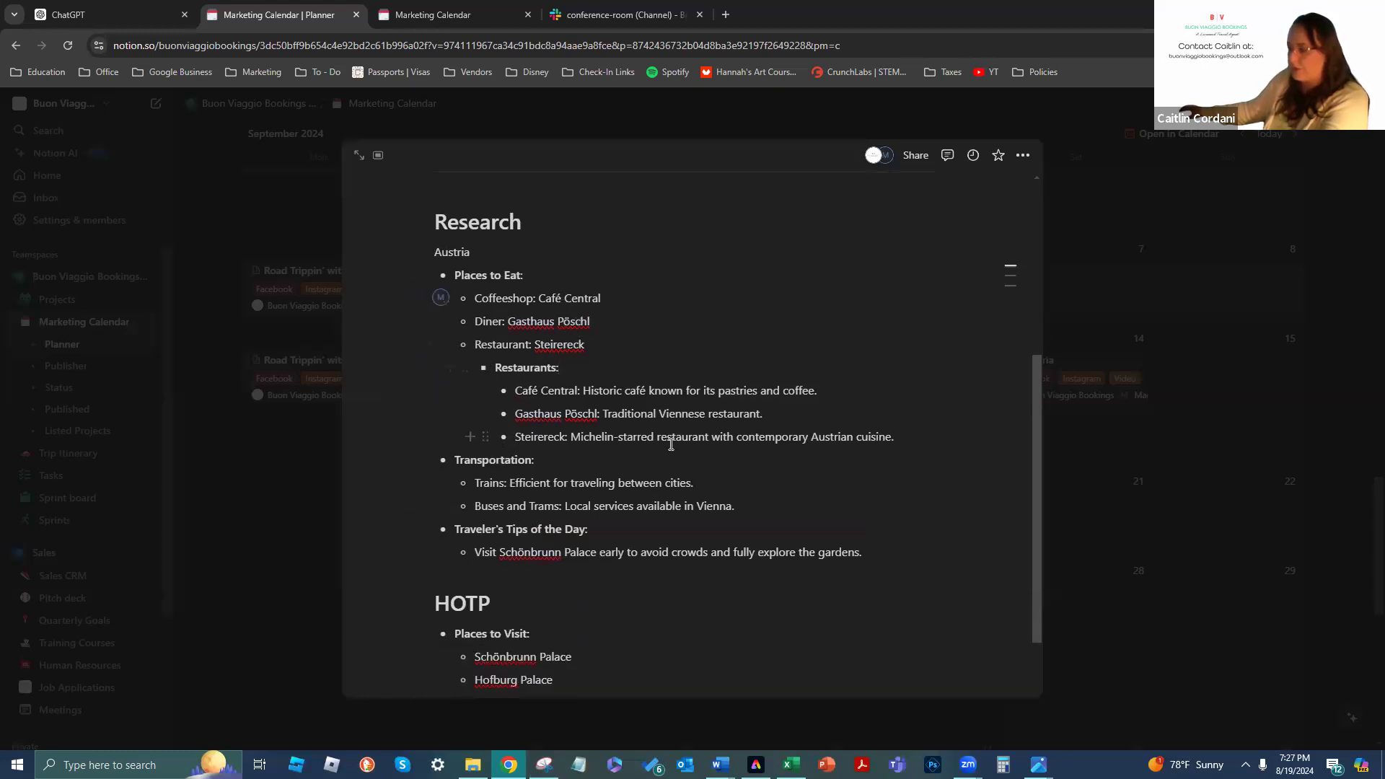
left_click_drag(602, 297, 473, 296)
key("ctrl+c")
scroll(534, 461, "down", 2)
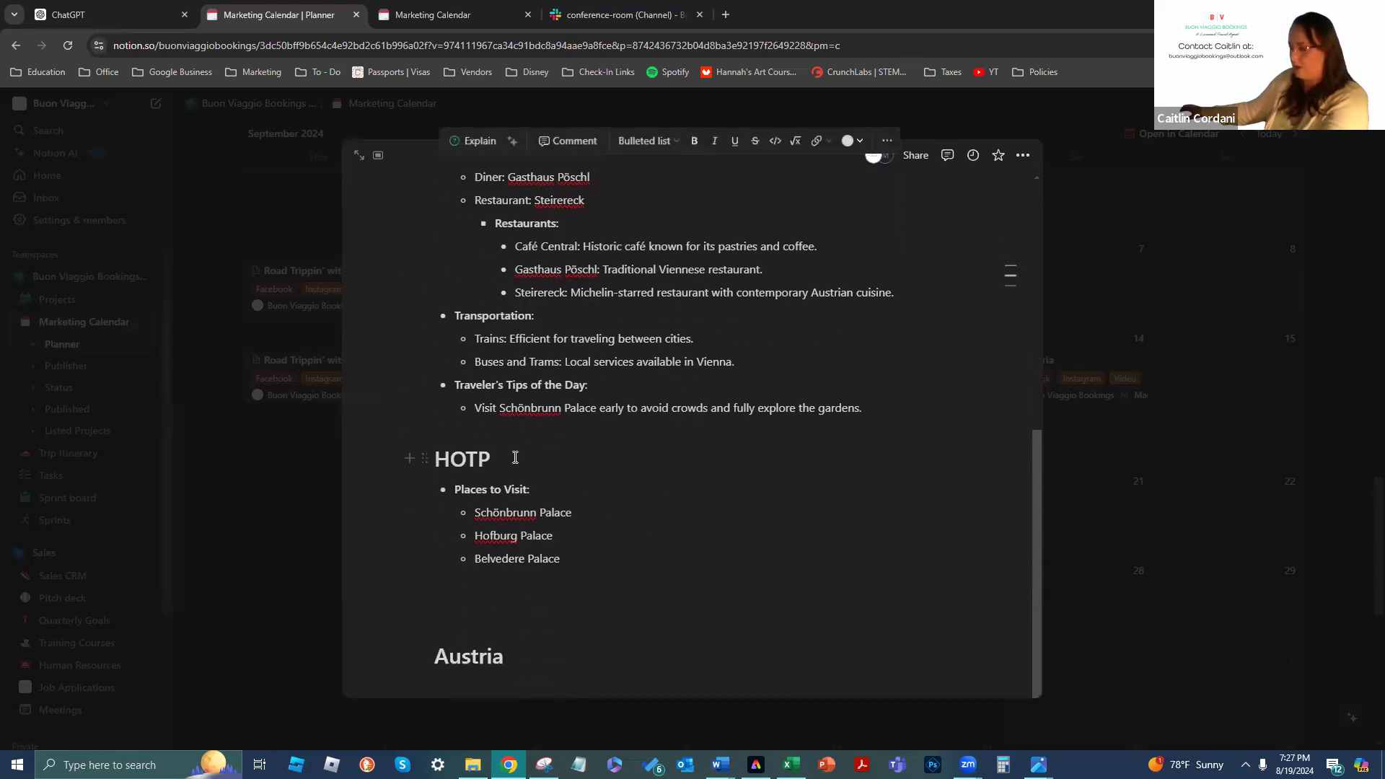
left_click(566, 660)
key("Return")
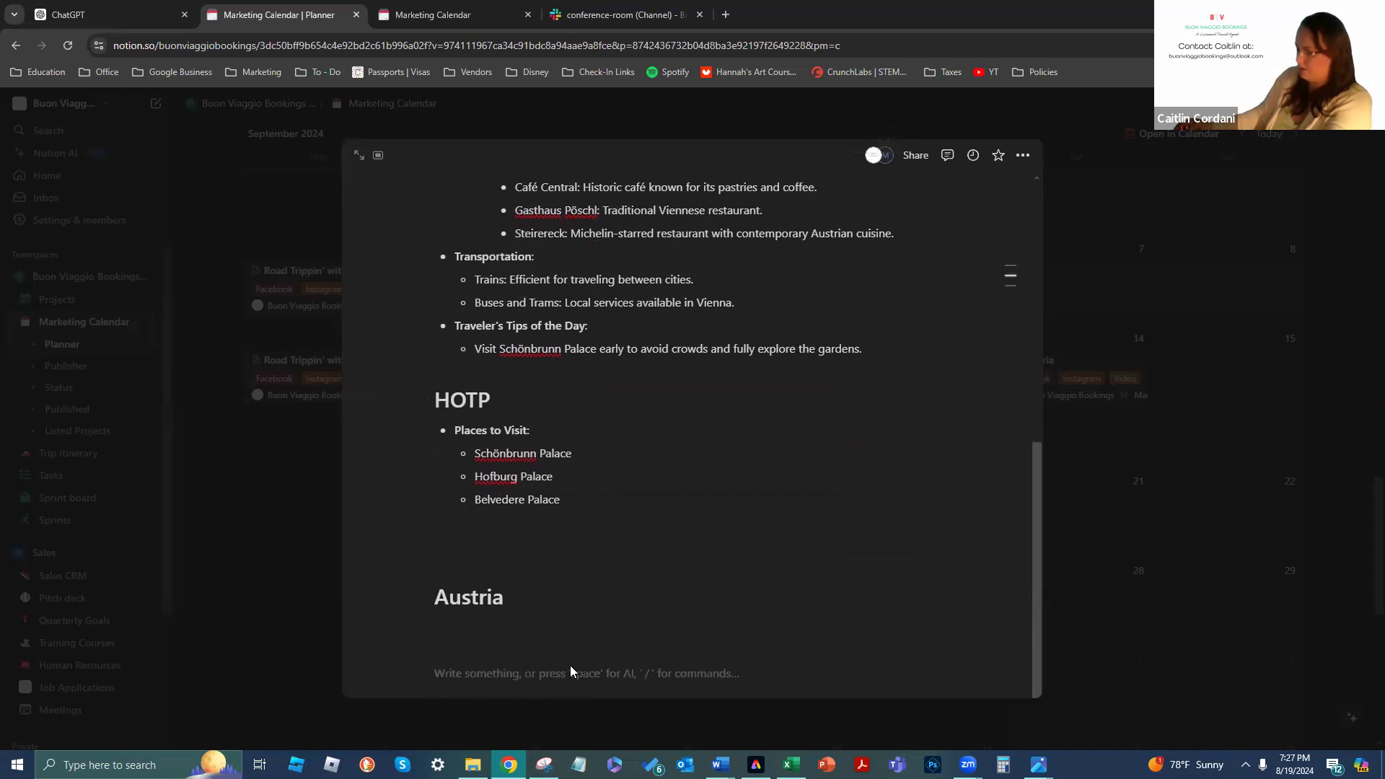
key("ctrl+v")
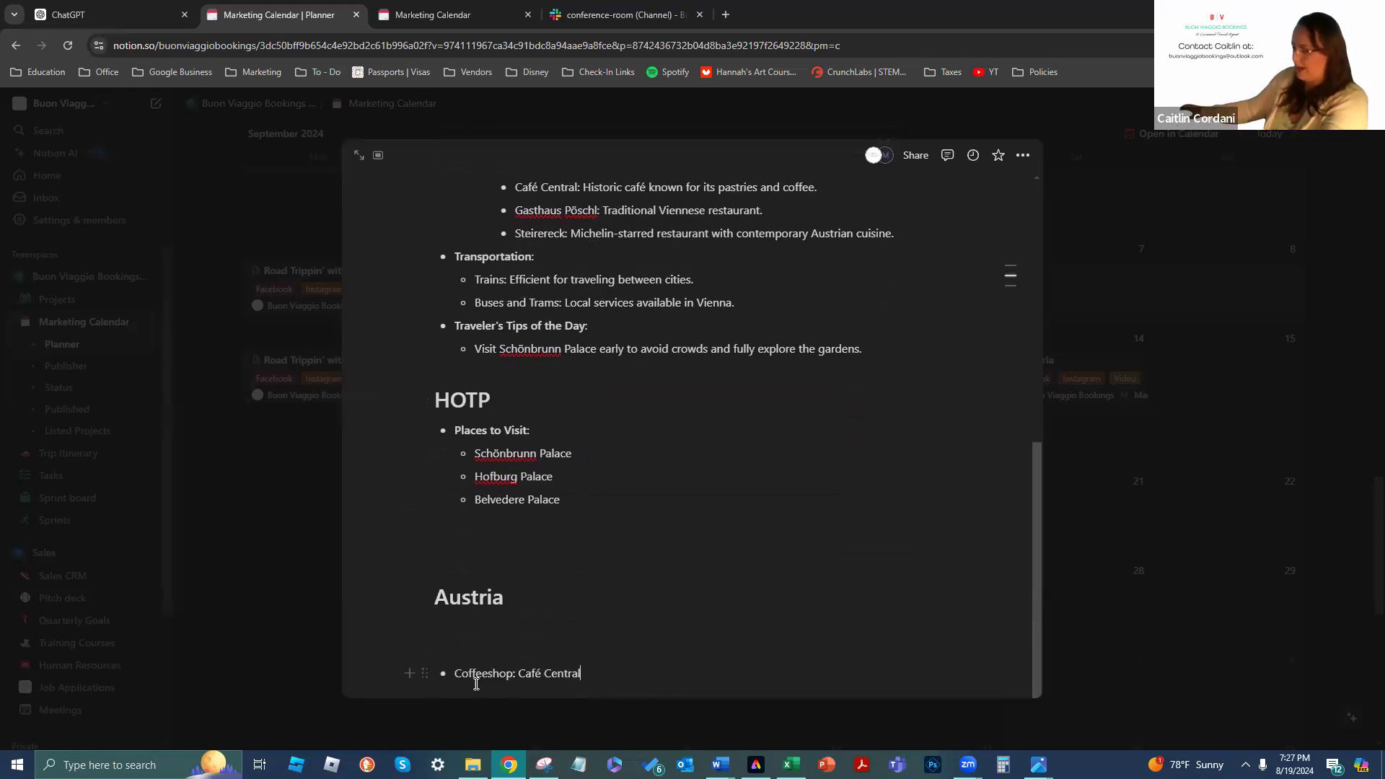
Turn the copied Coffeeshop: Café Central bullet into a Heading 1 and check the Austria heading's block type
left_click(430, 672)
mouse_move(390, 550)
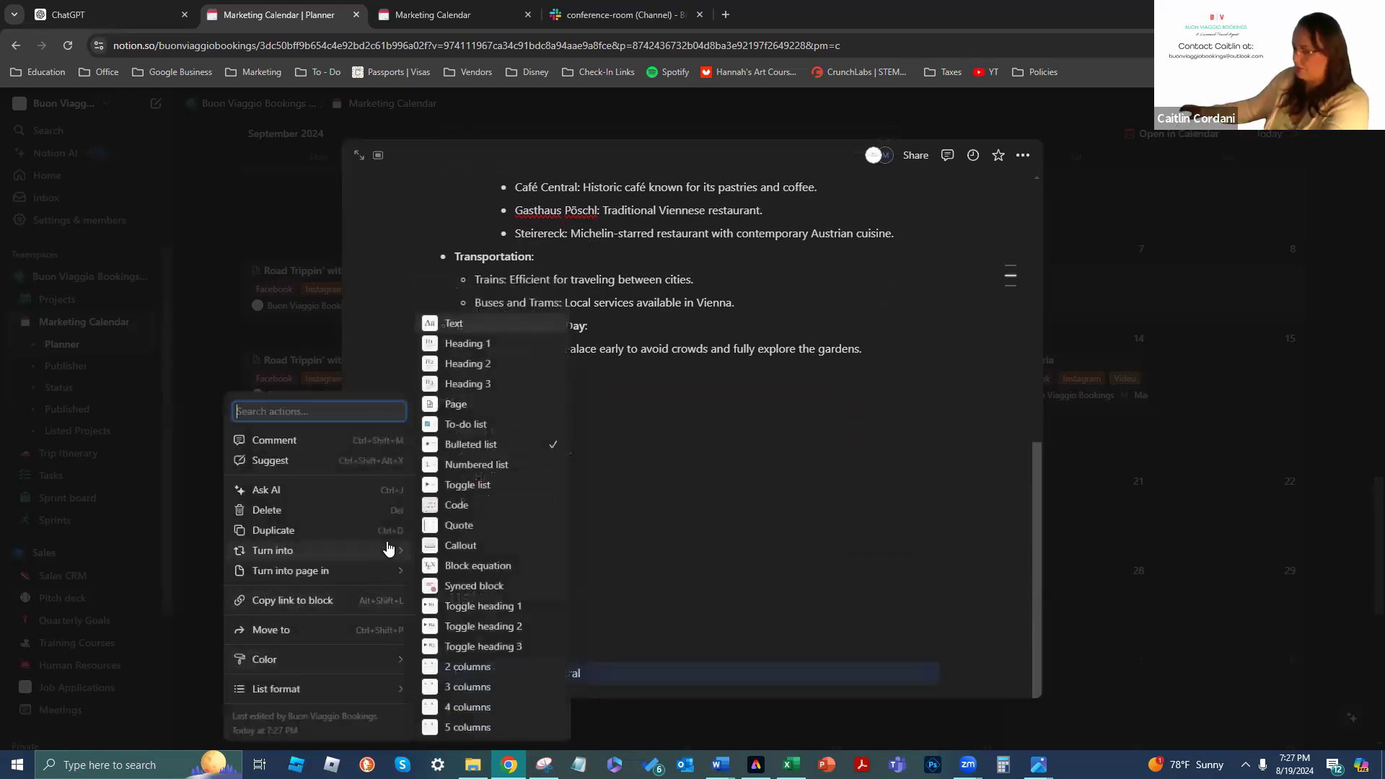
left_click(473, 368)
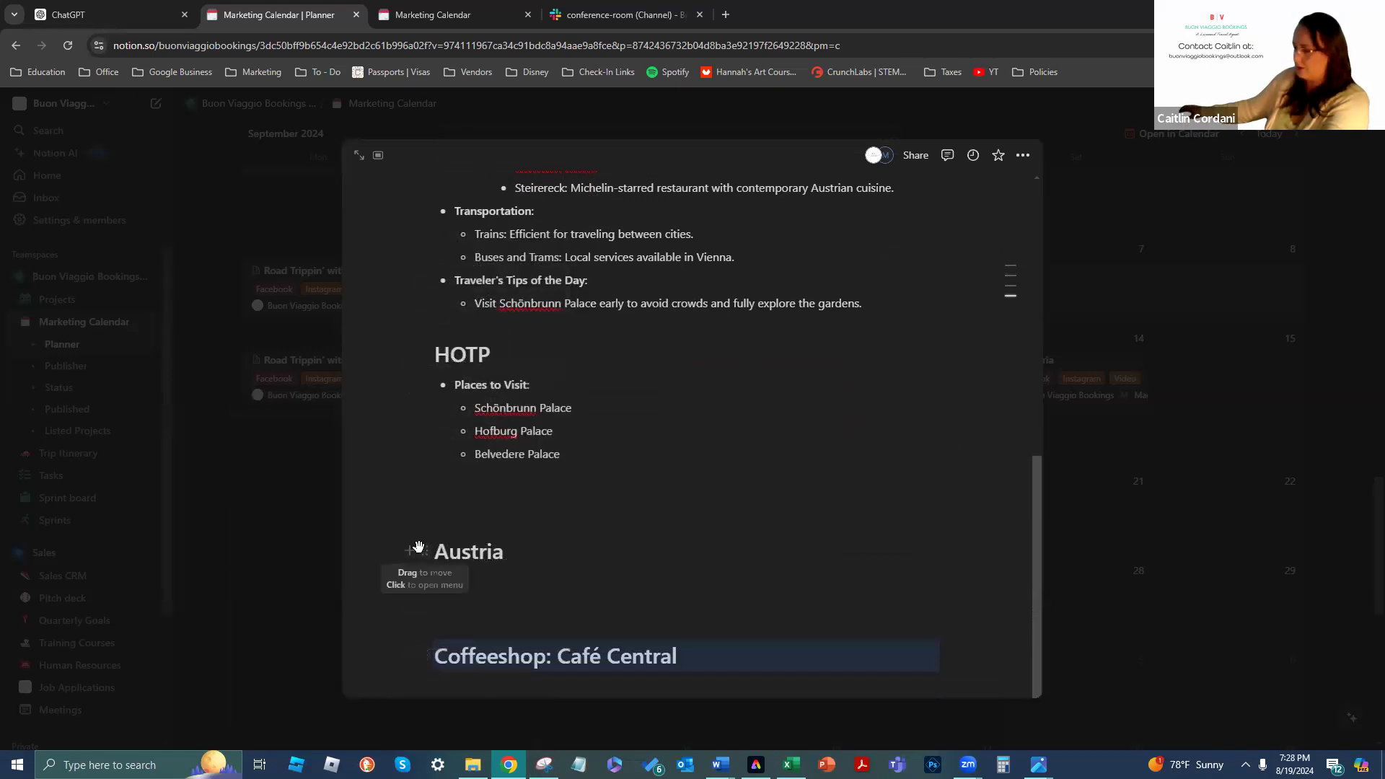
left_click(424, 553)
mouse_move(390, 554)
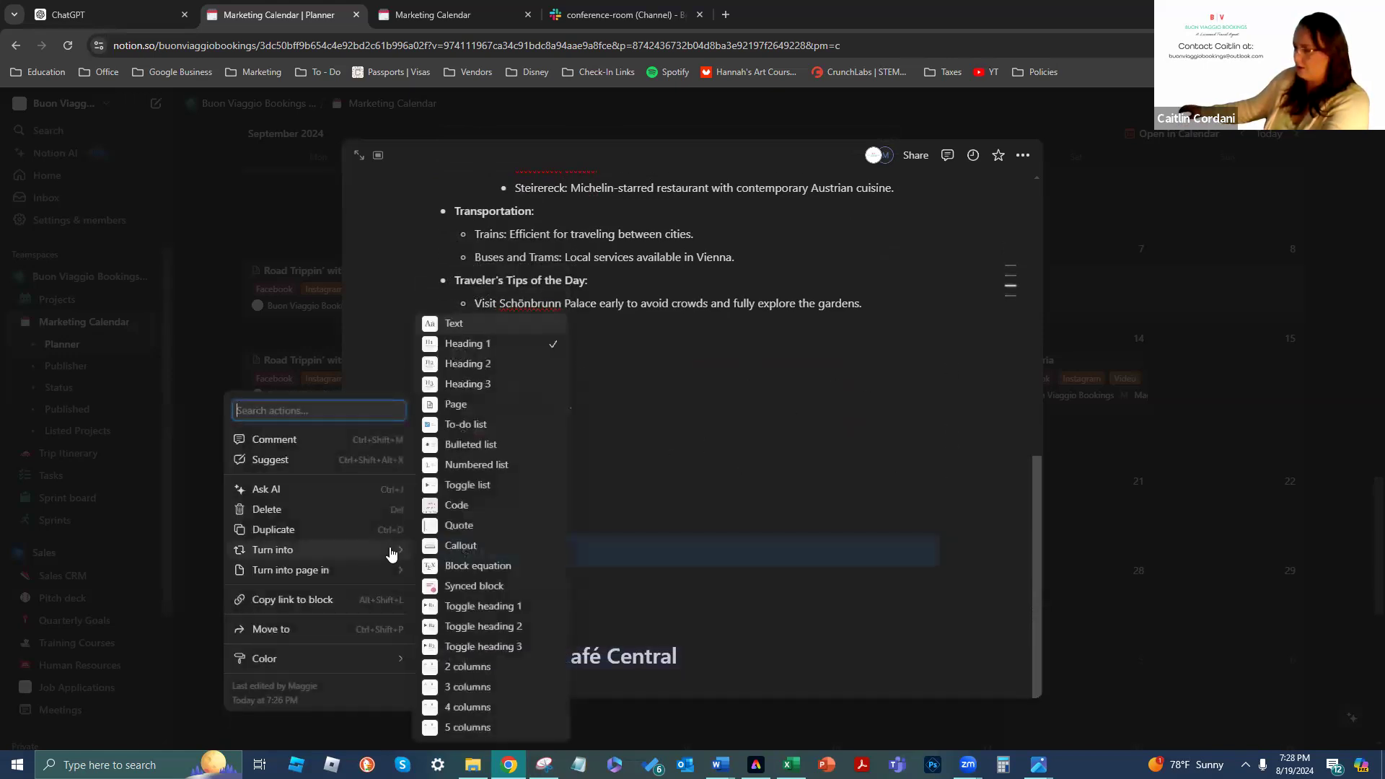
left_click(800, 662)
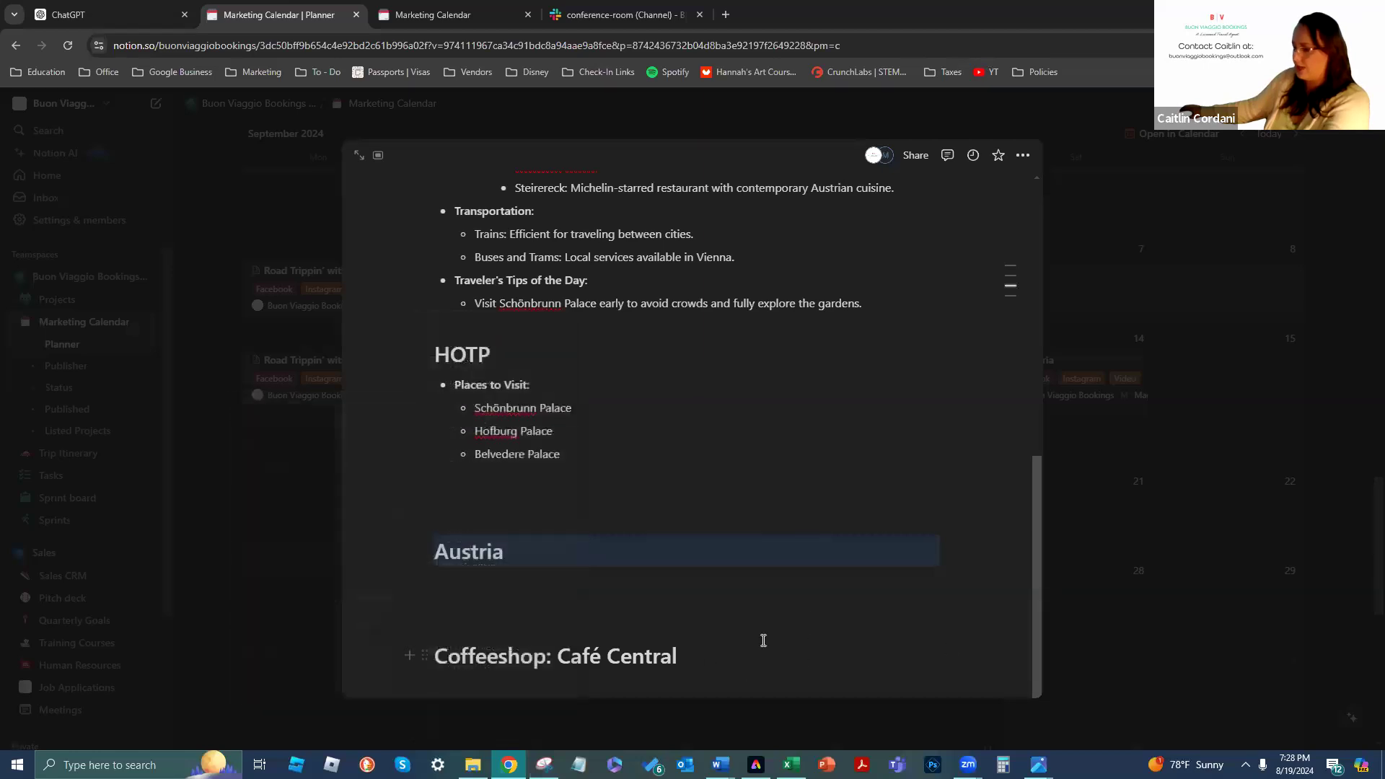
Copy the Diner: Gasthaus Pöschl line from Research to below the coffeeshop heading and turn it into a Heading 1
key("Return")
key("Return")
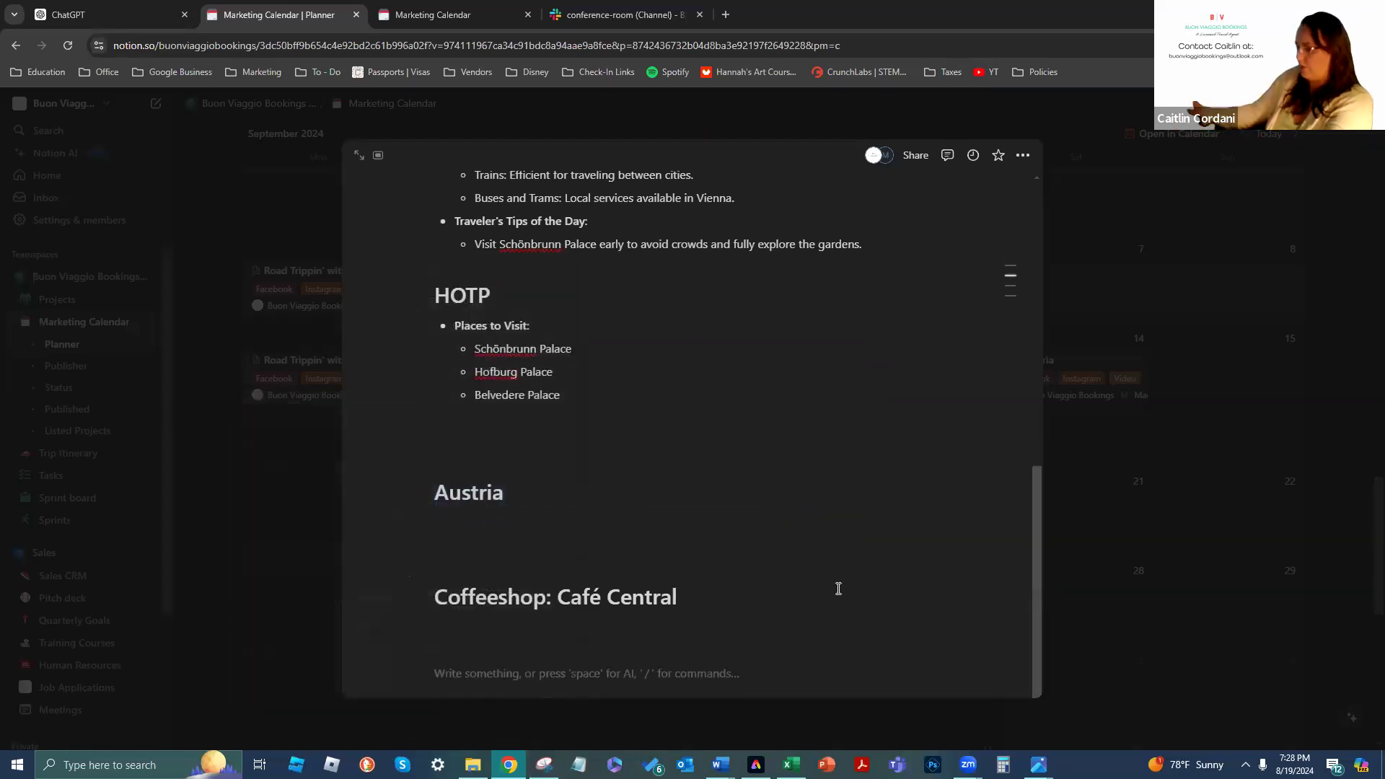
scroll(597, 426, "up", 5)
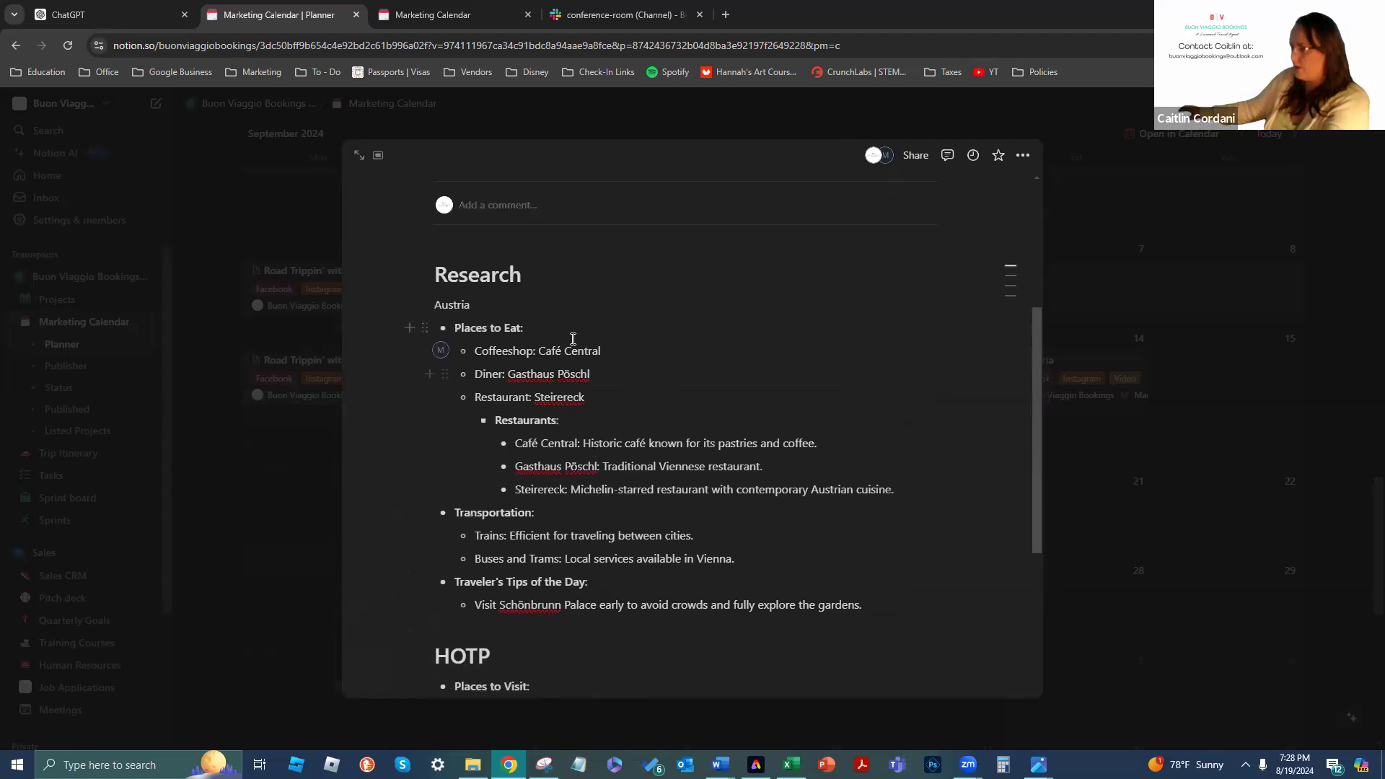
left_click_drag(597, 368, 473, 368)
key("ctrl+c")
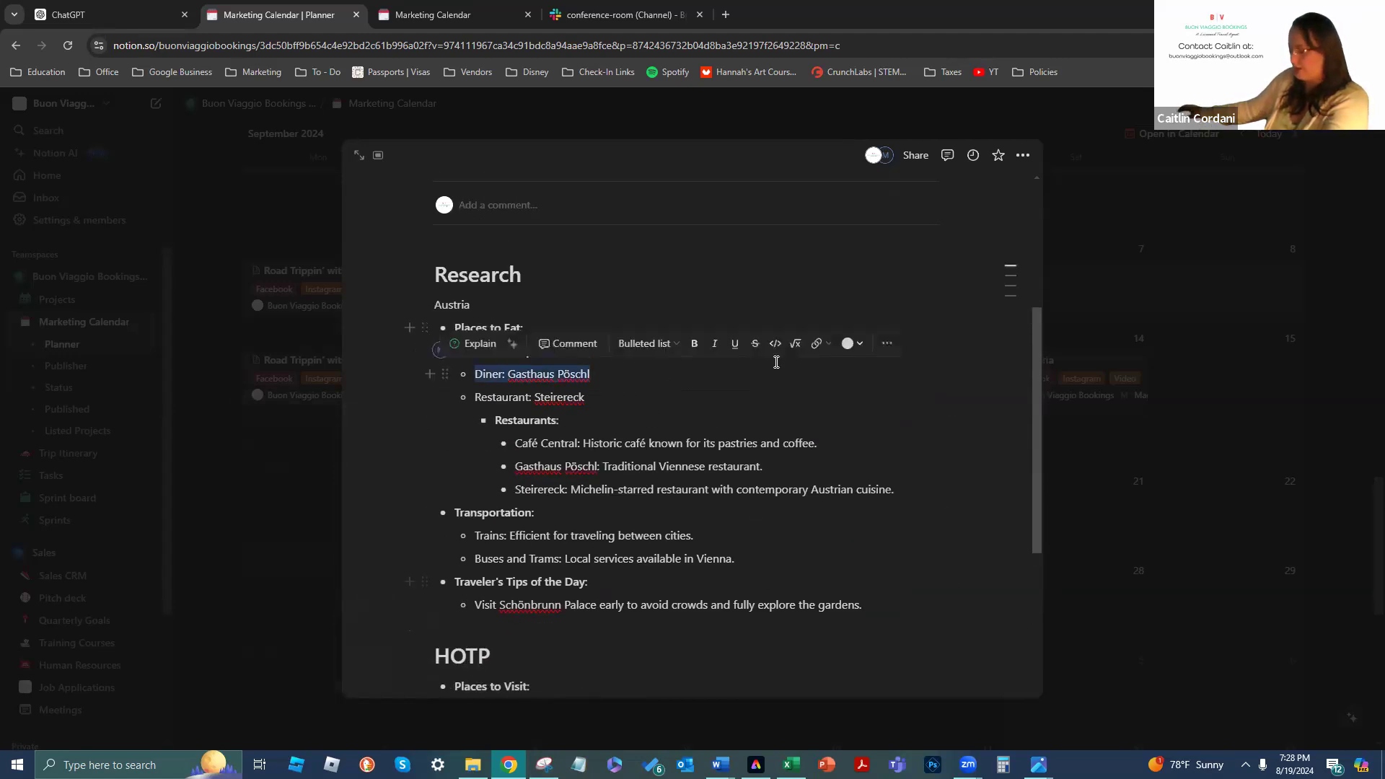
scroll(649, 462, "down", 5)
left_click(443, 663)
key("ctrl+v")
left_click(425, 661)
mouse_move(393, 551)
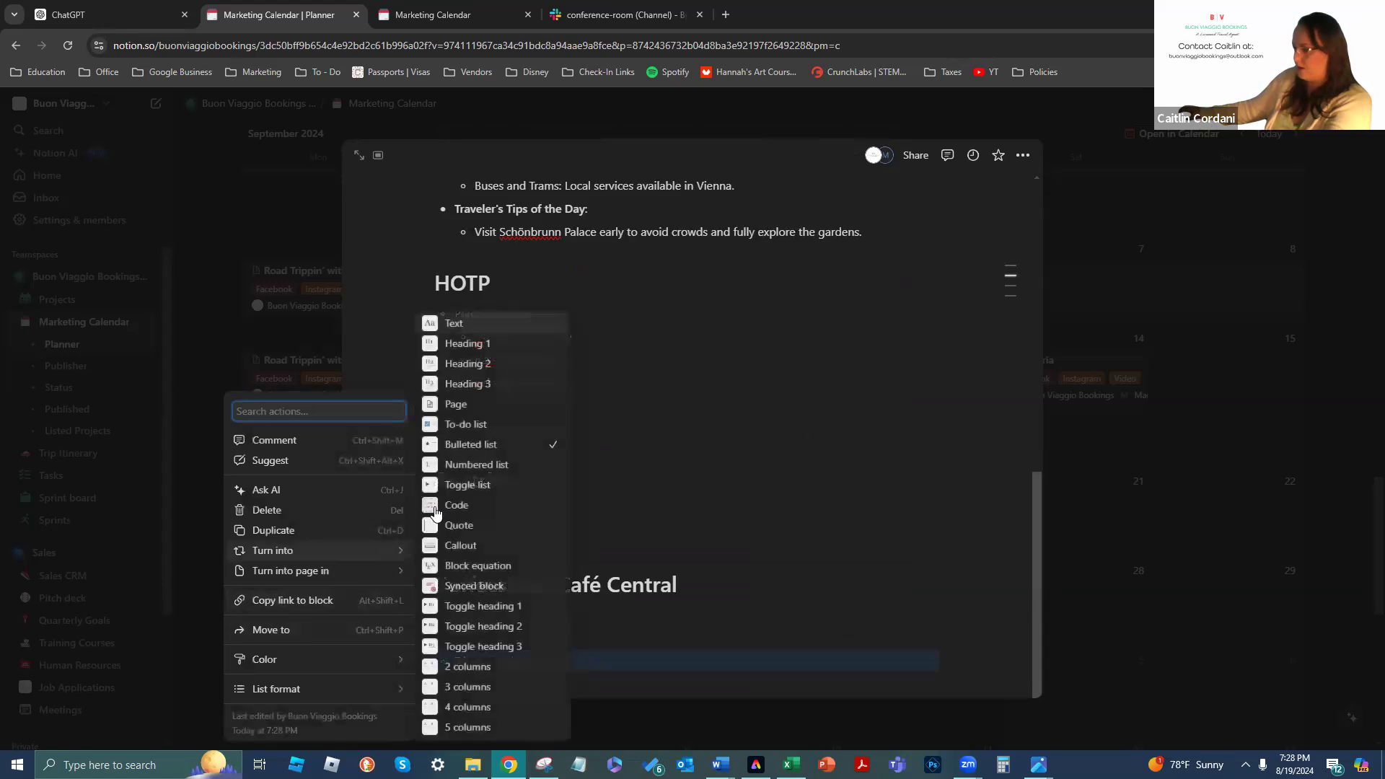
left_click(467, 362)
Copy the Restaurant: Steirereck line from Research to below the diner heading and turn it into a Heading 1
scroll(826, 474, "up", 1)
scroll(827, 473, "up", 5)
left_click_drag(592, 459, 477, 451)
key("ctrl+c")
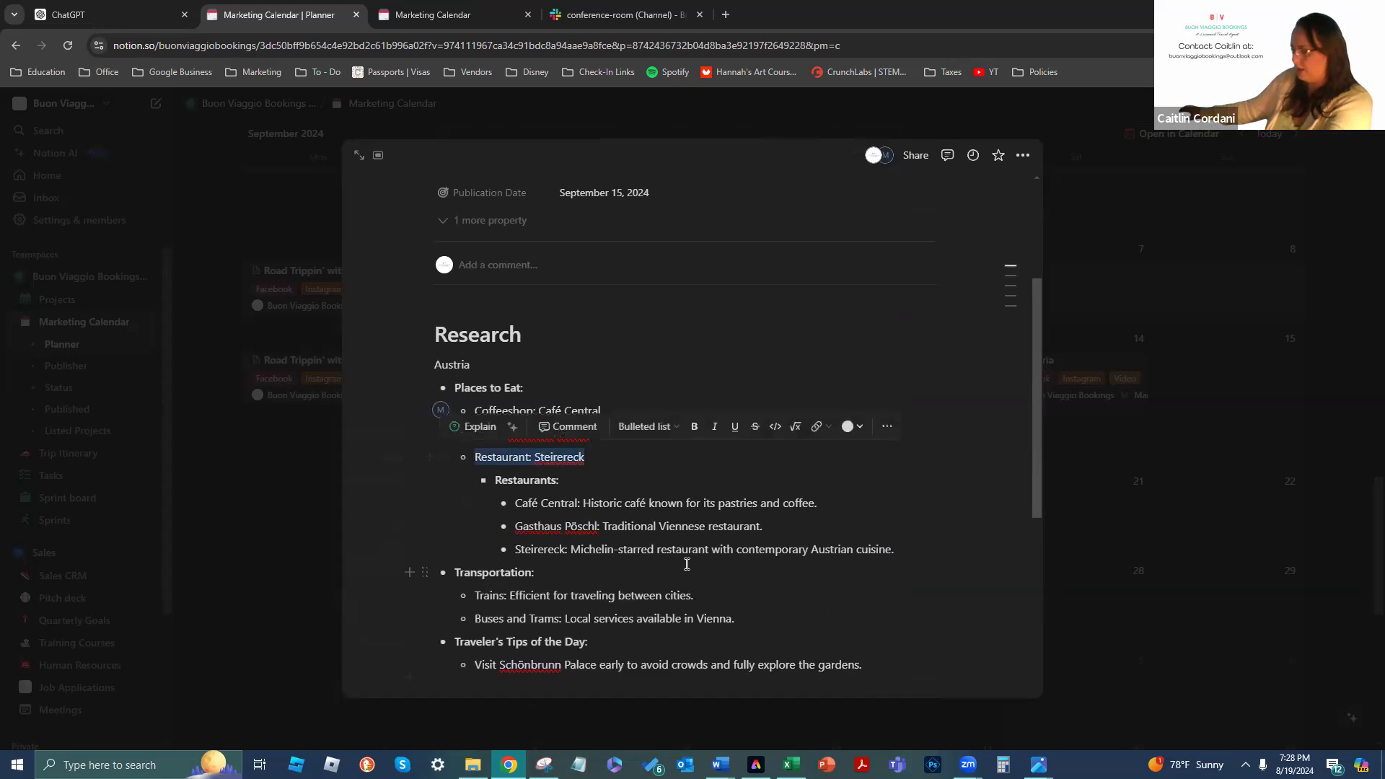
scroll(689, 570, "down", 6)
left_click(683, 658)
key("Return")
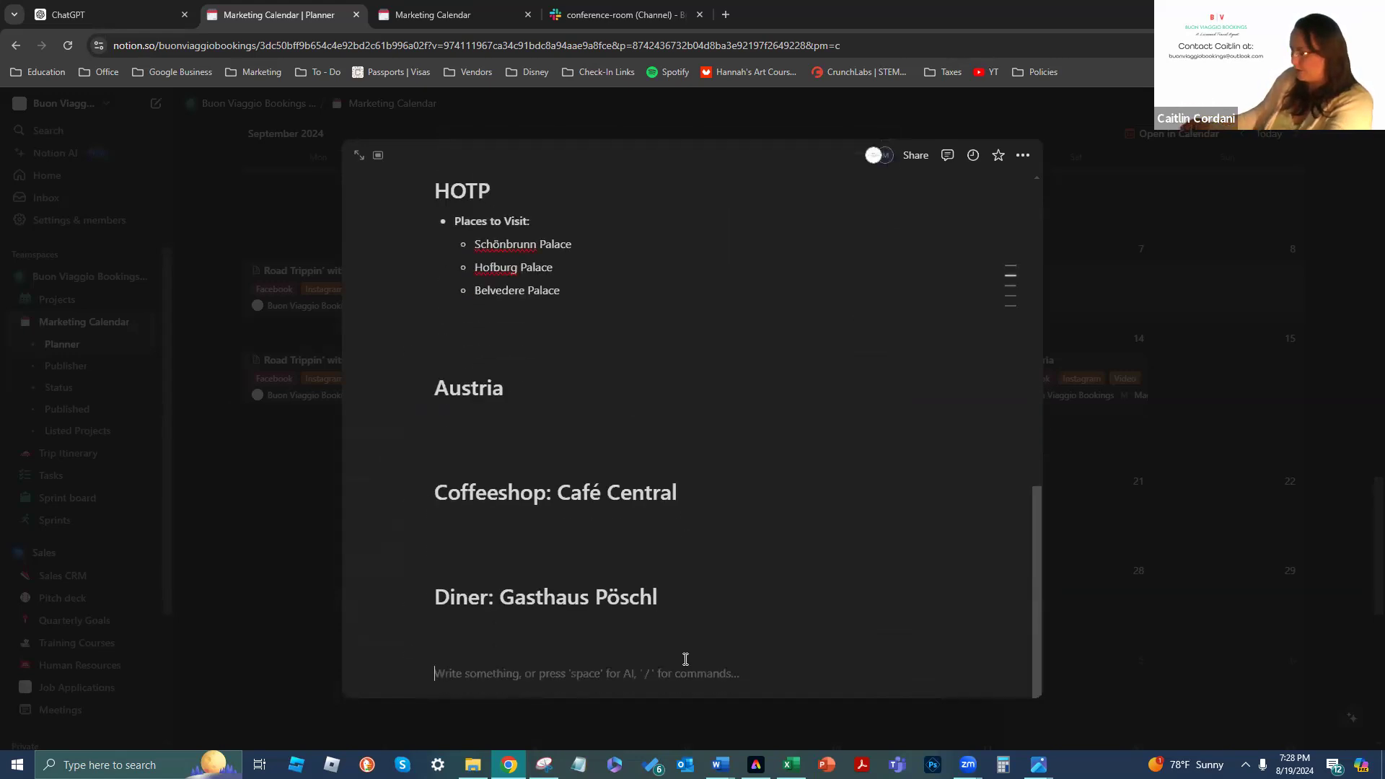
key("ctrl+v")
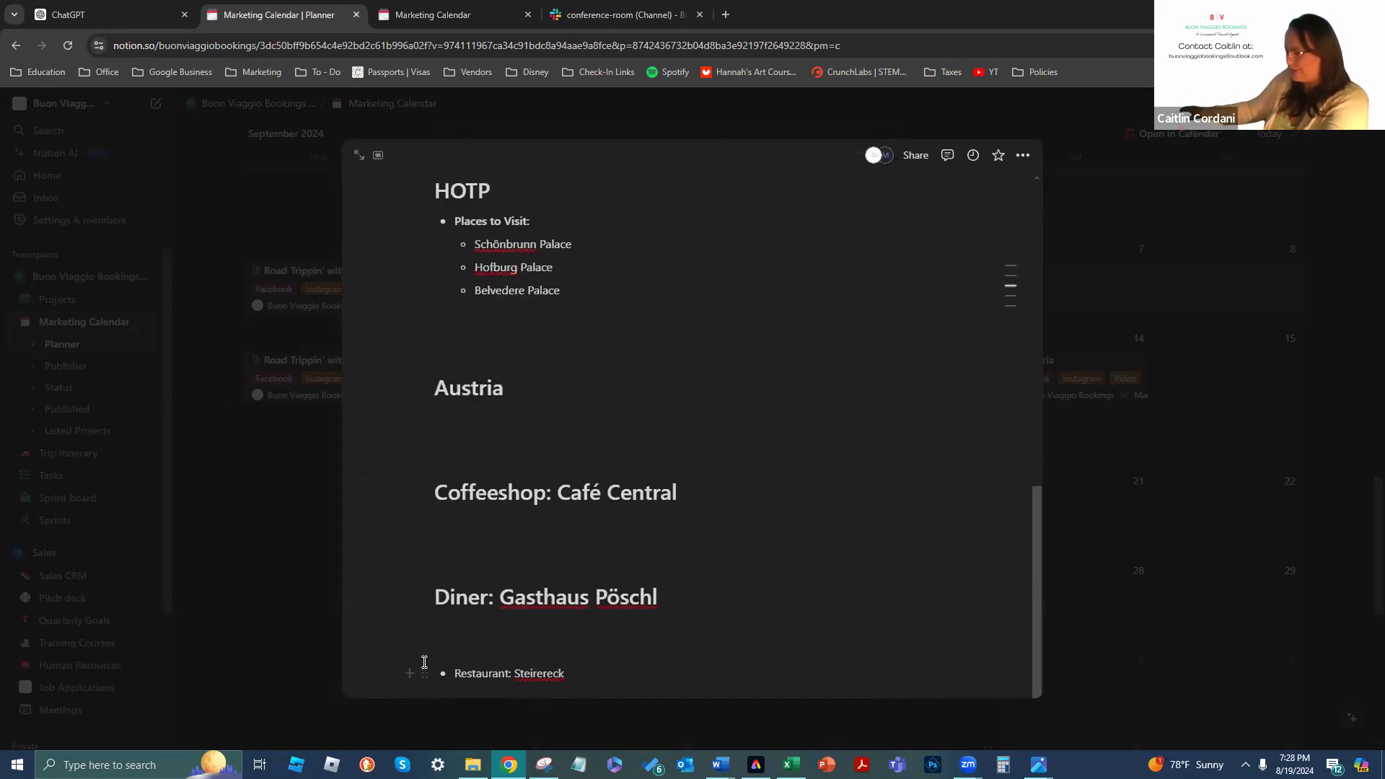
left_click(423, 673)
mouse_move(393, 551)
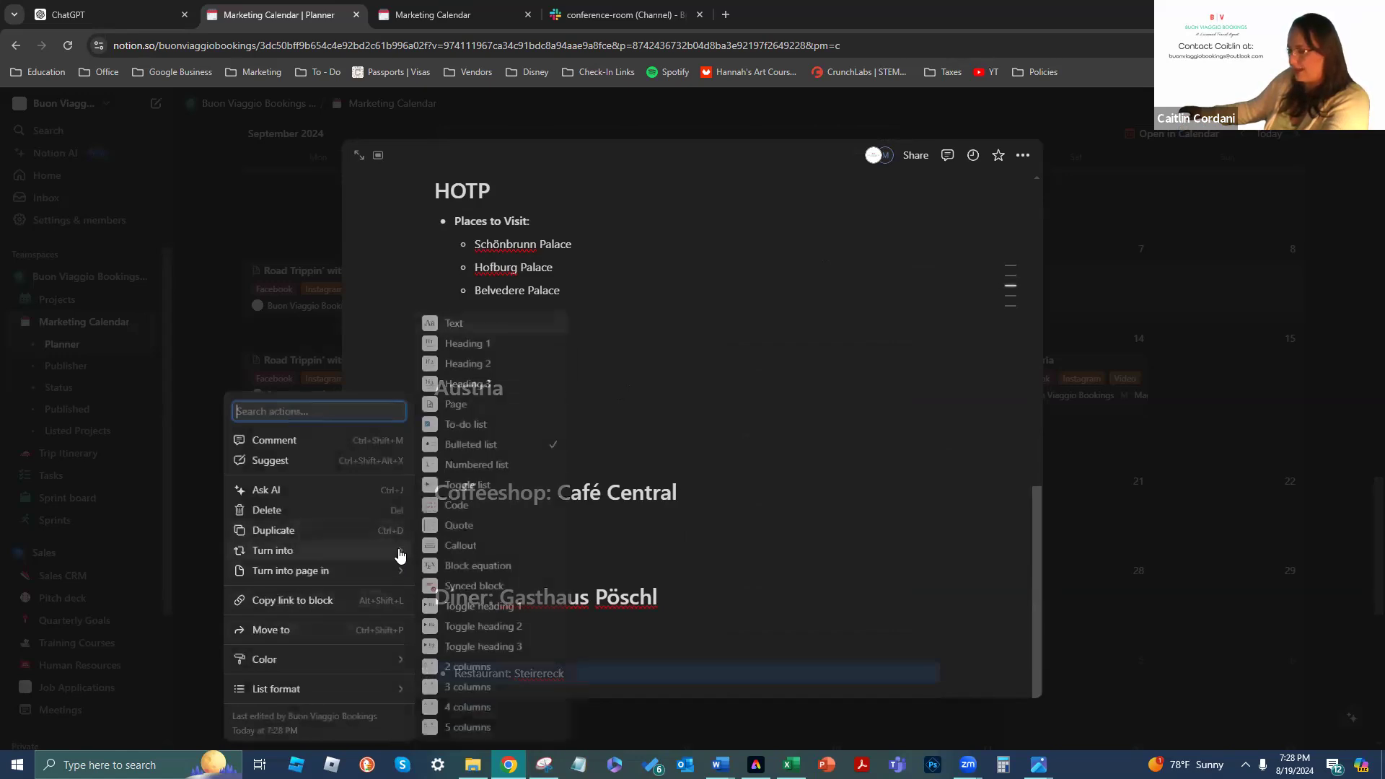
left_click(485, 349)
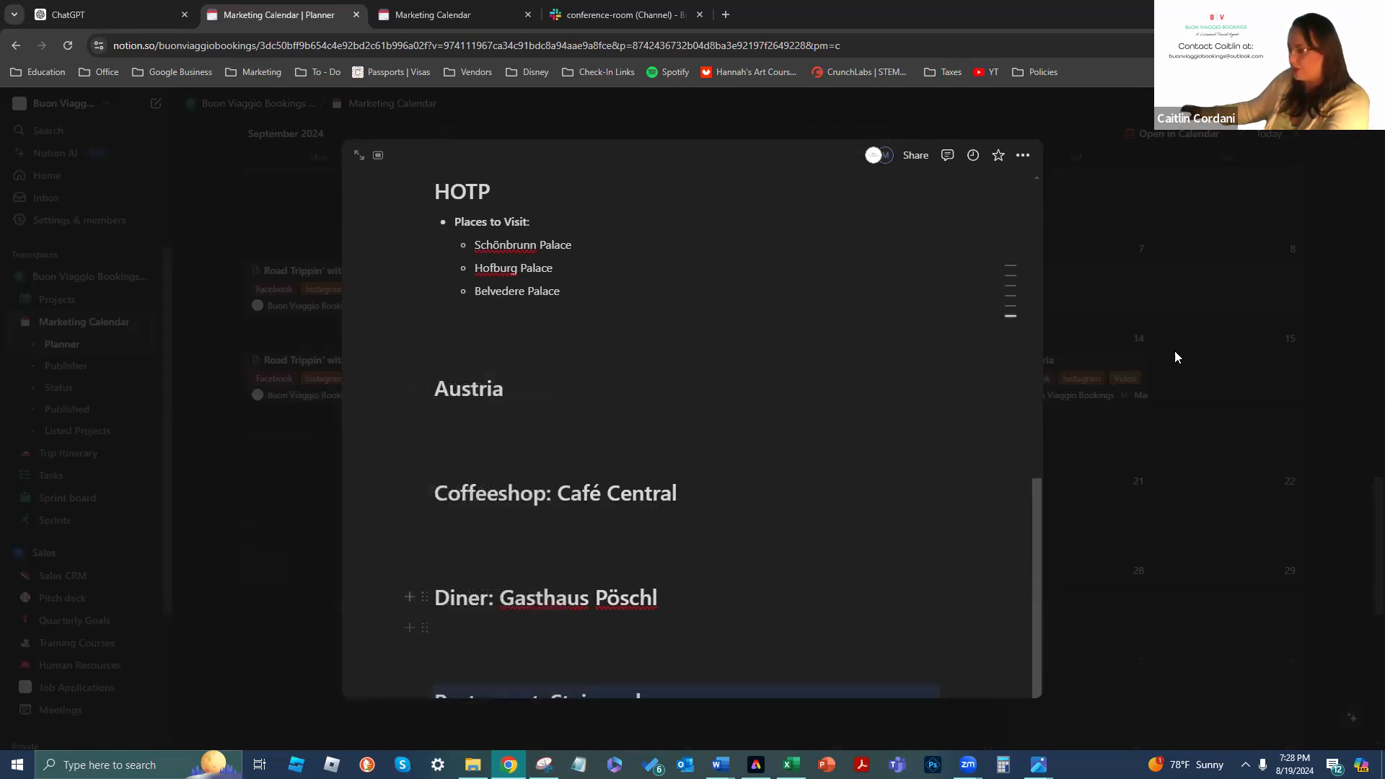
Add two separate text lines, Trains and Buses, below the Restaurant: Steirereck heading
scroll(1045, 280, "up", 1)
mouse_move(999, 294)
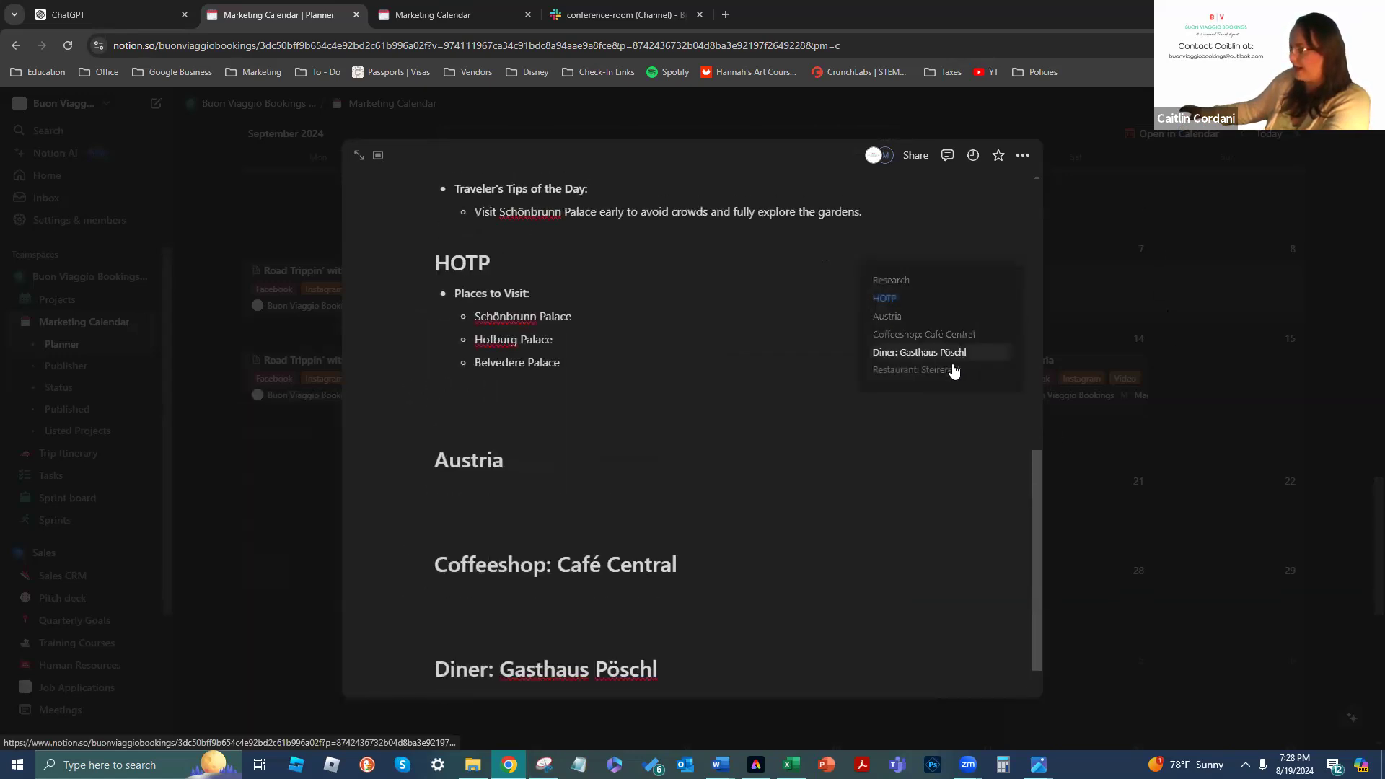
scroll(681, 426, "up", 5)
scroll(681, 427, "up", 2)
scroll(704, 414, "down", 4)
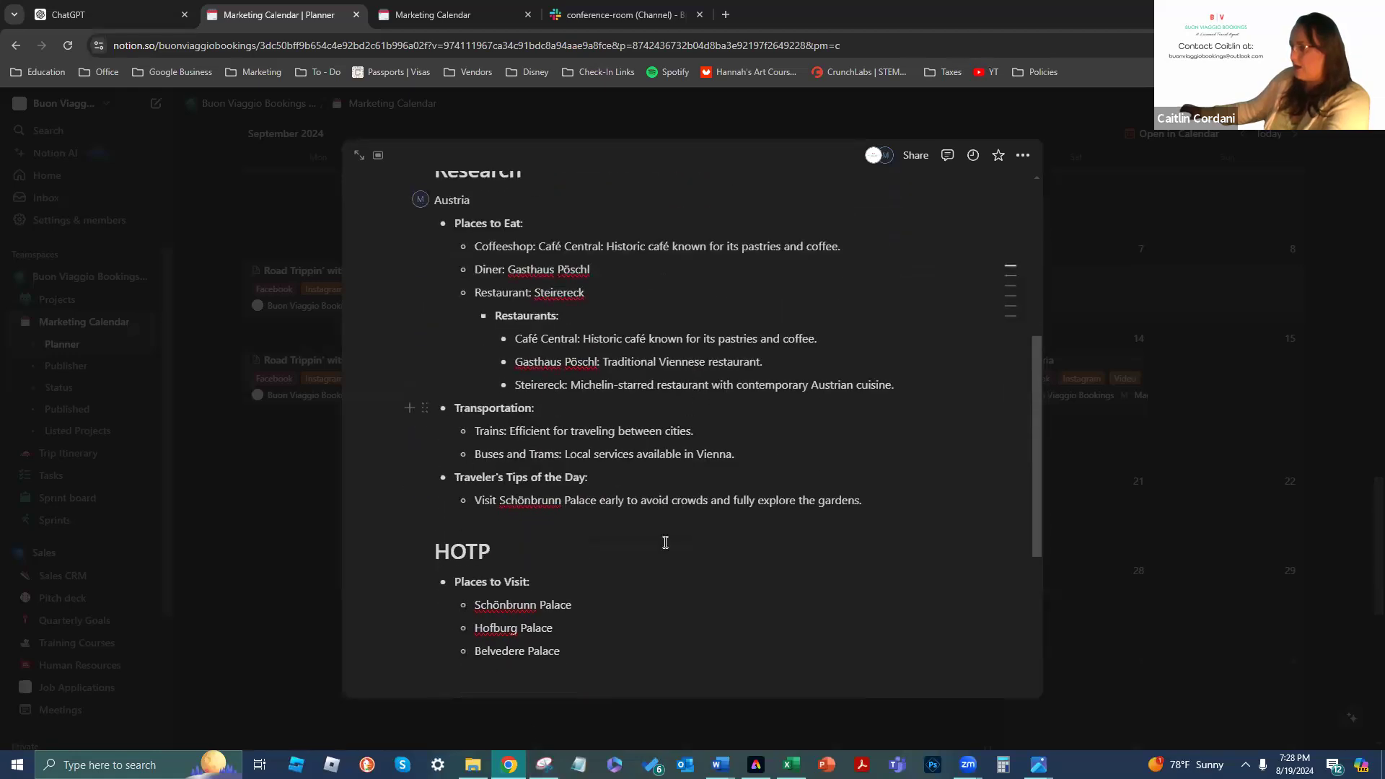
left_click(715, 432)
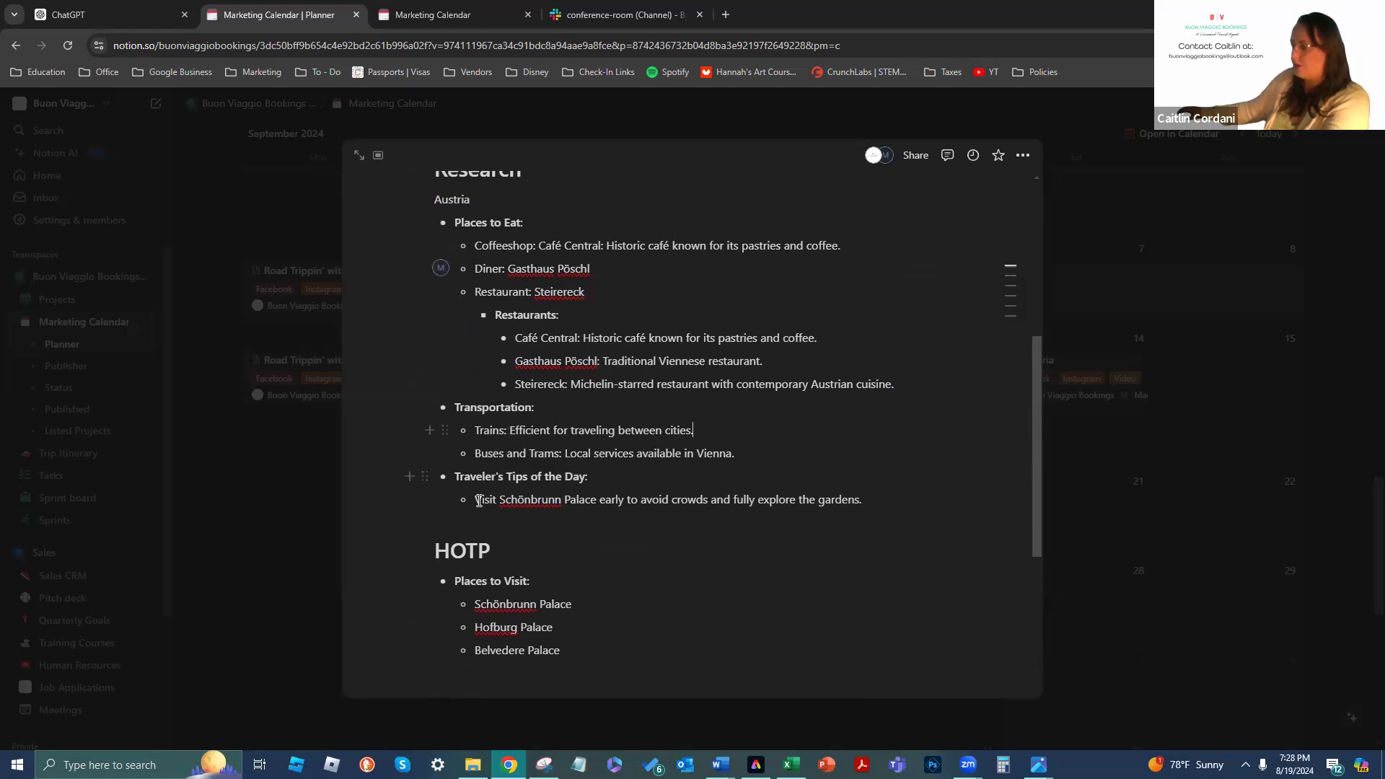
scroll(479, 501, "down", 6)
left_click(650, 663)
type("\\")
key("BackSpace")
key("Return")
type("T")
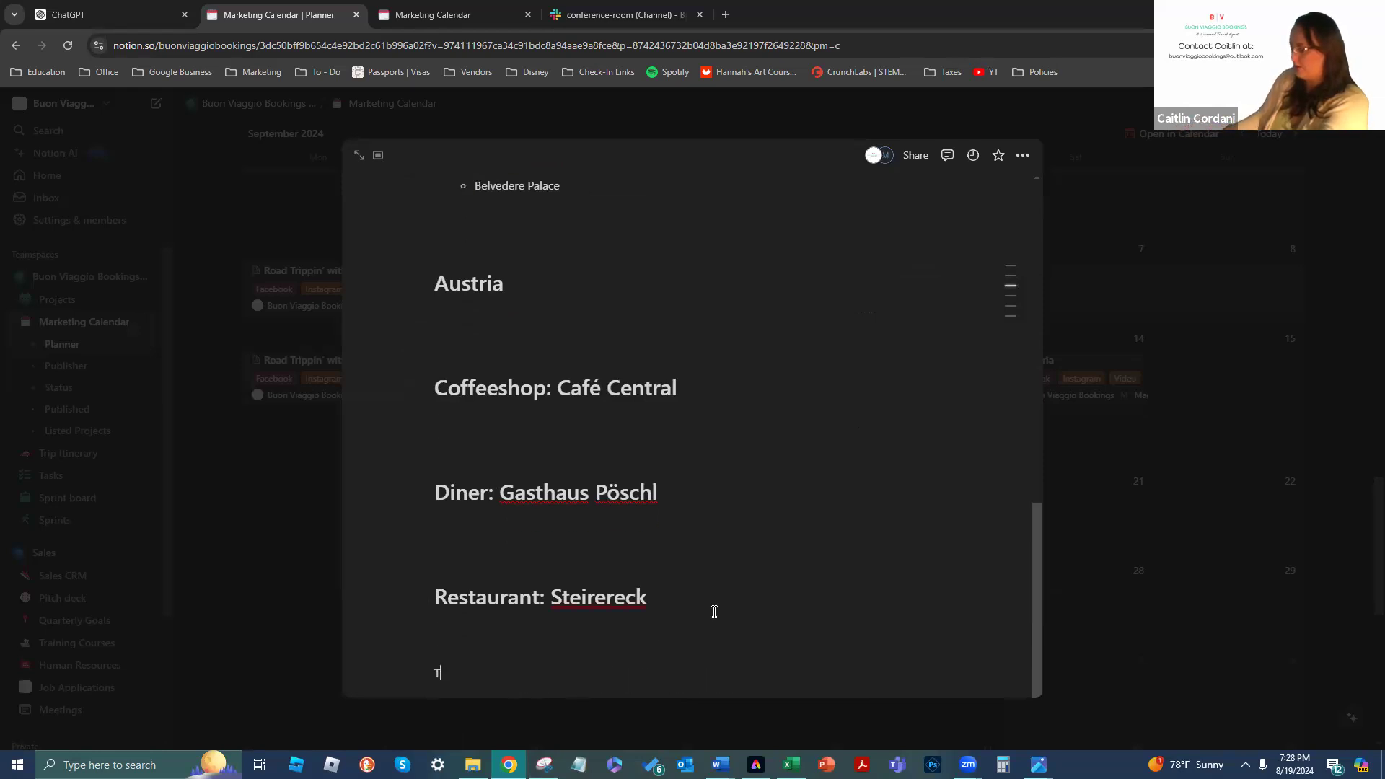
type("rains")
key("Return")
type("Buses")
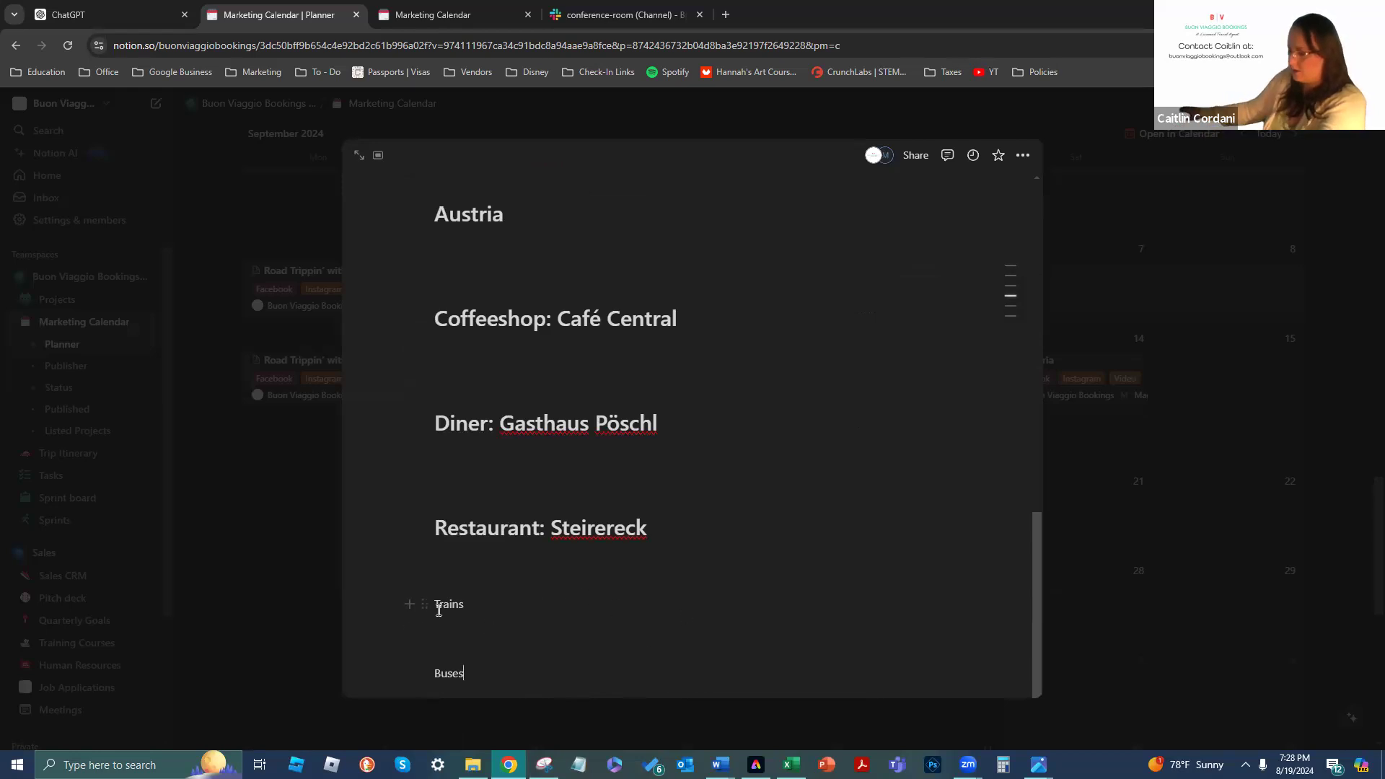
Turn the Trains text line into a Heading 1
left_click(423, 604)
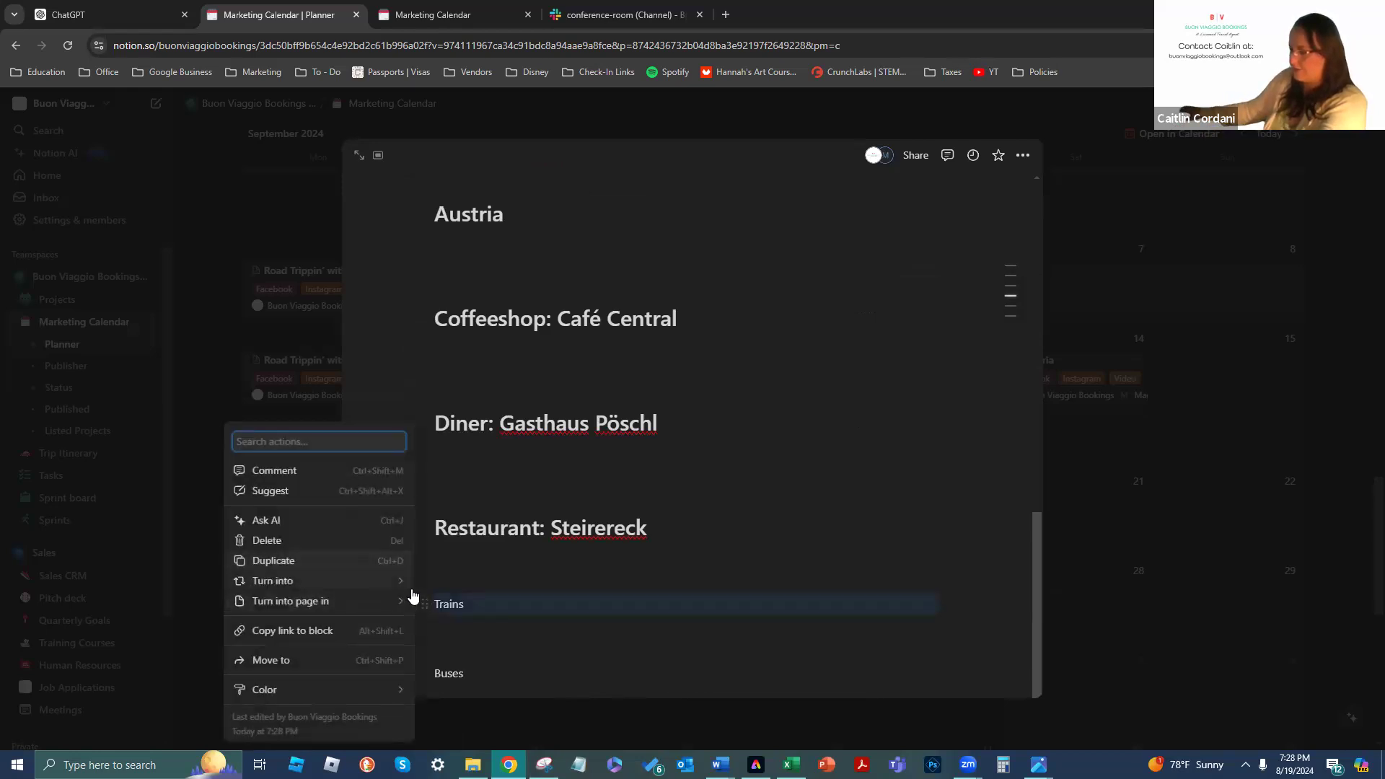
mouse_move(389, 580)
left_click(505, 345)
scroll(425, 655, "down", 1)
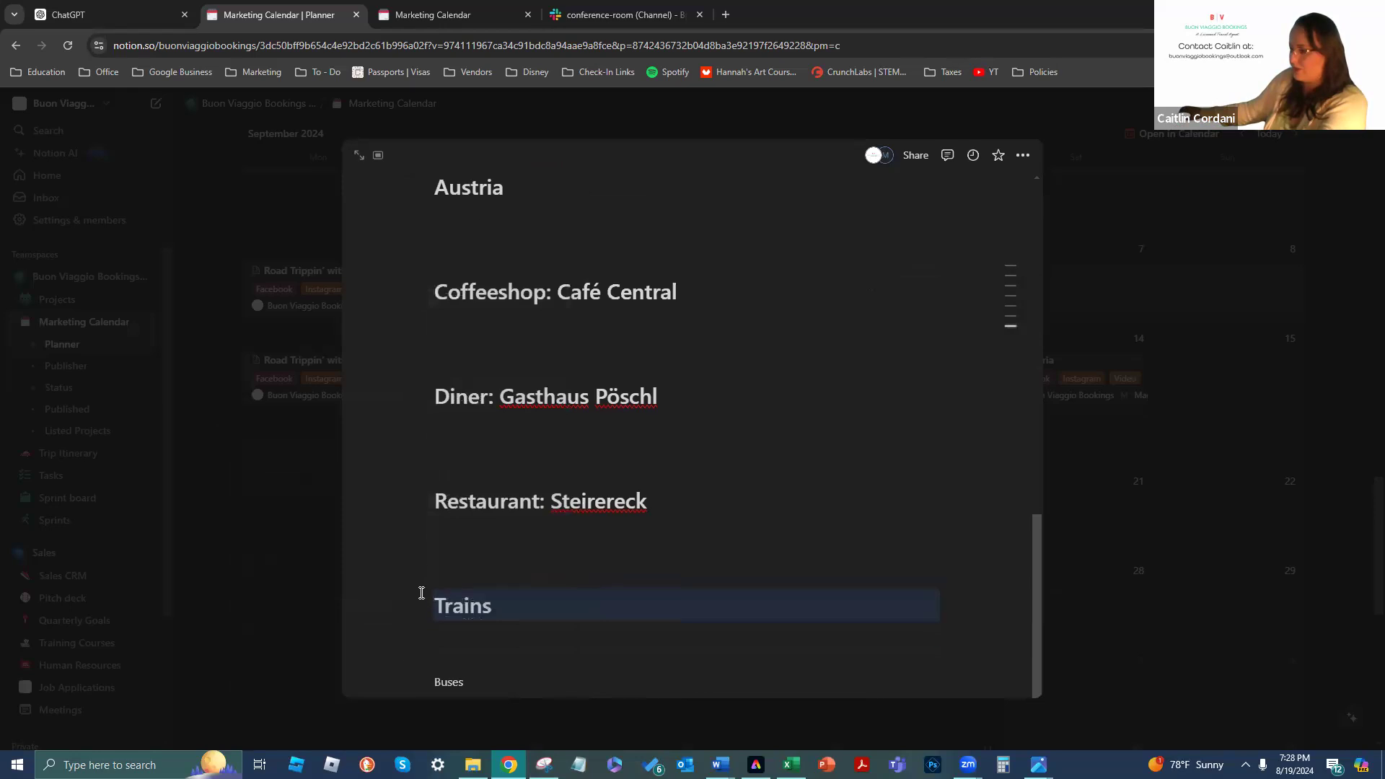
Delete the Buses line, extend the Trains heading to read Trains + Busses, and start a new line below it
left_click(424, 659)
mouse_move(377, 581)
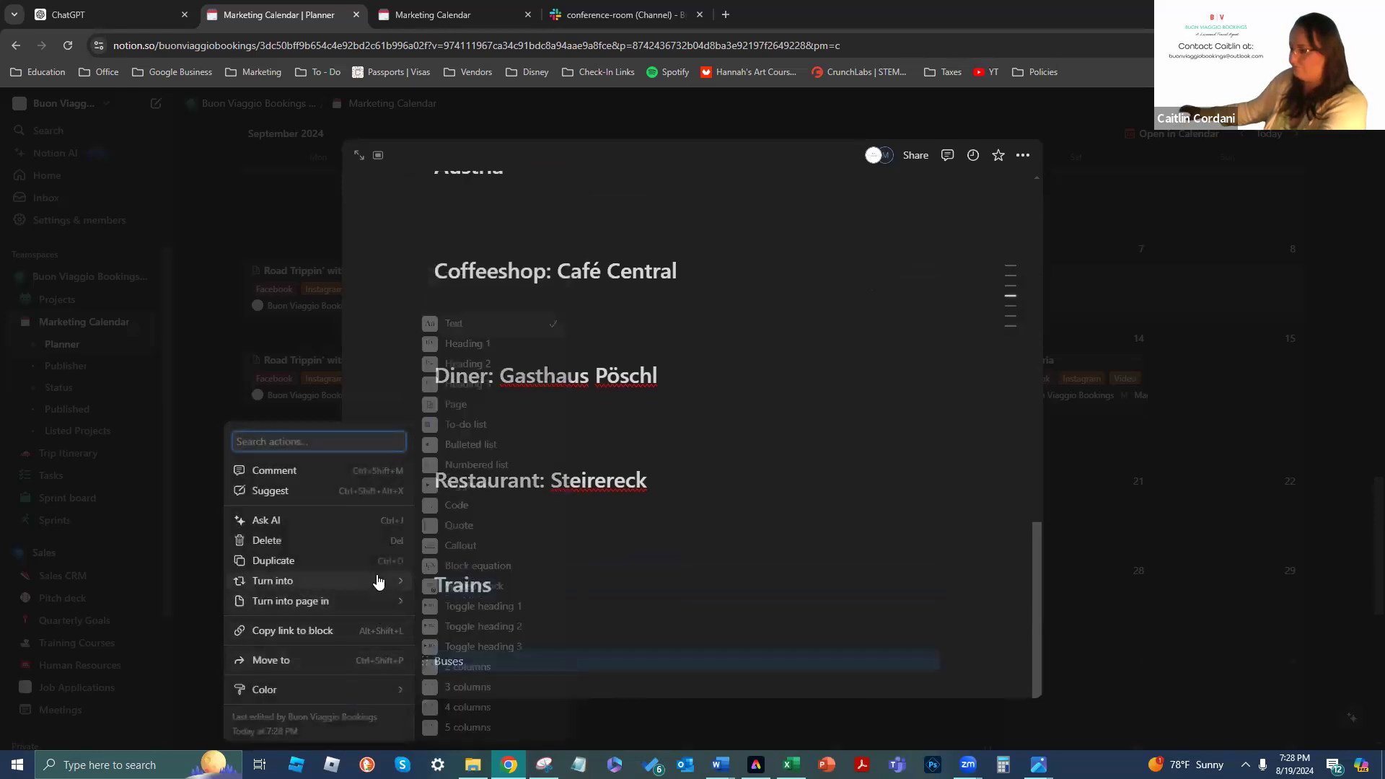
key("Escape")
key("BackSpace")
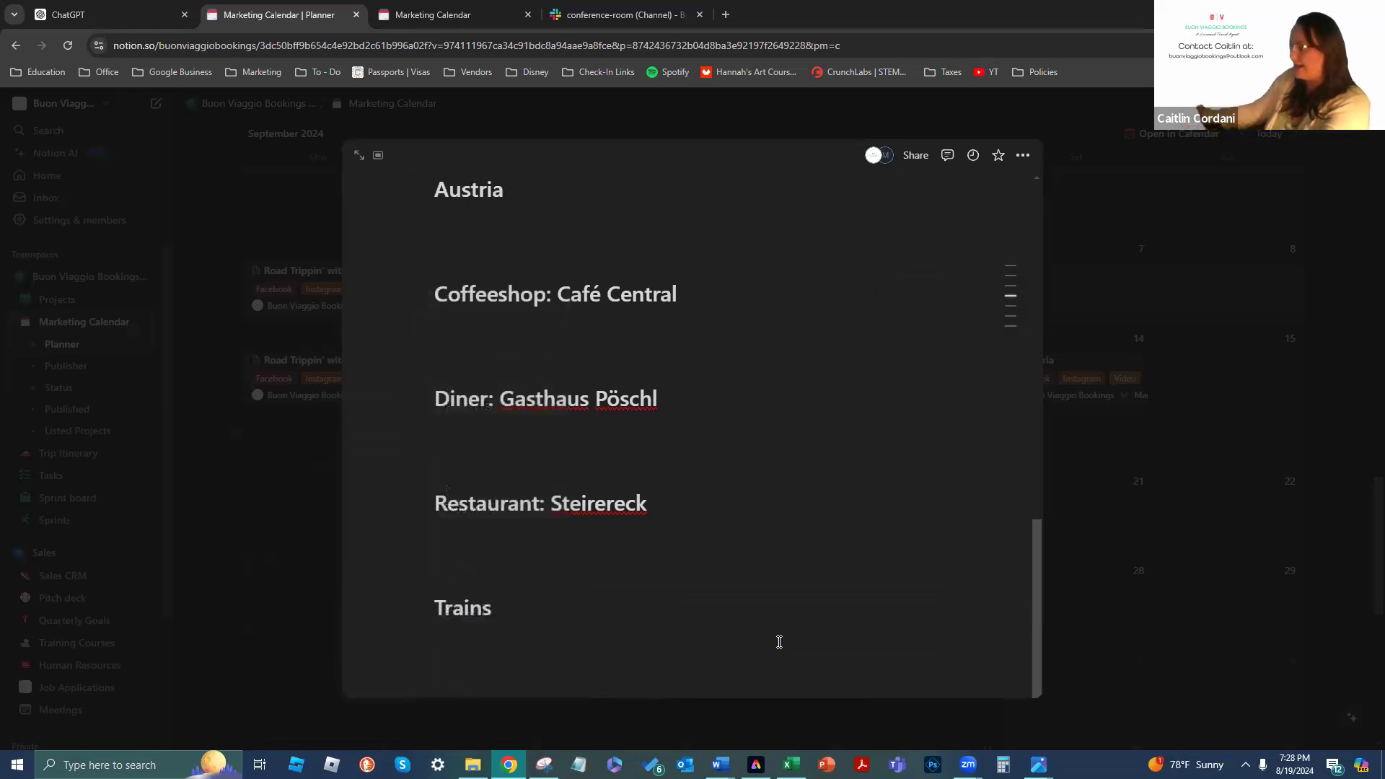
key("Return")
key("BackSpace")
type("+")
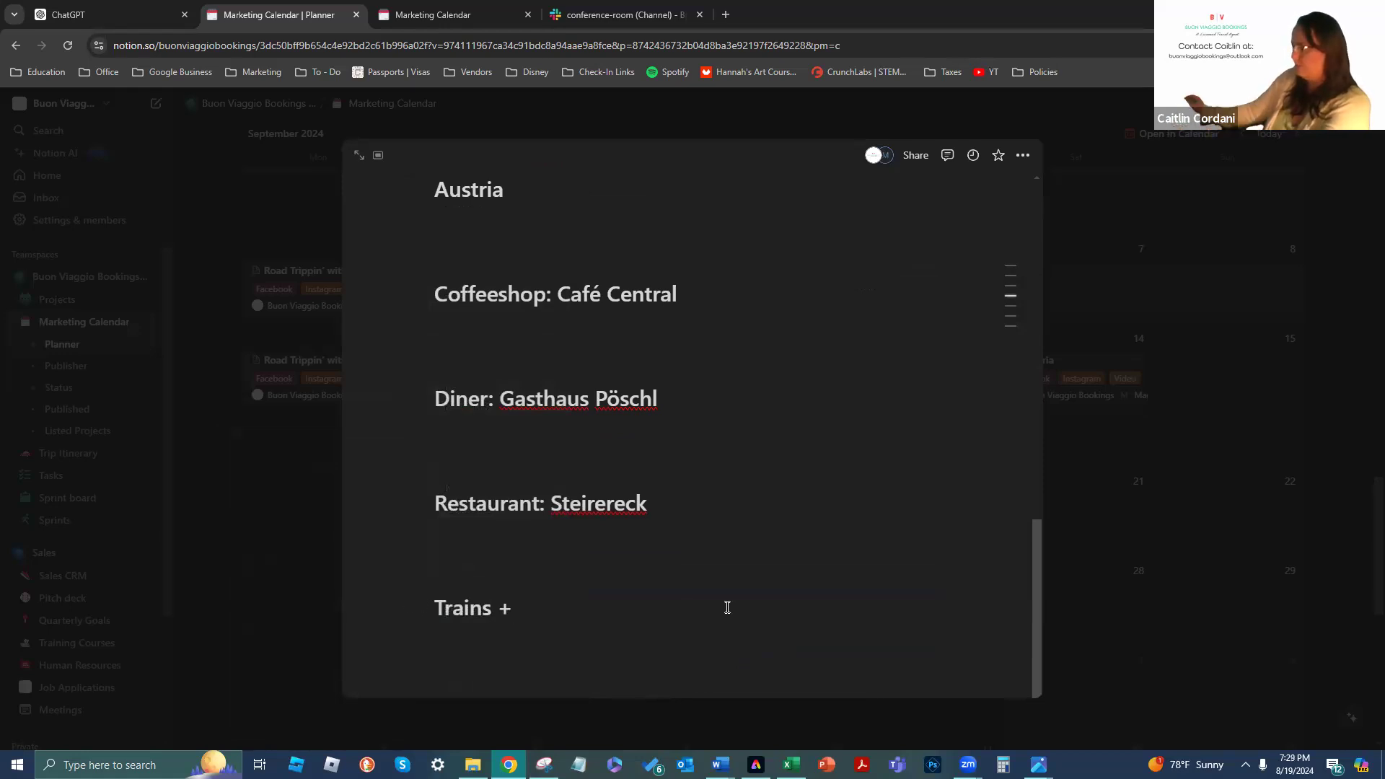
type(" Busses")
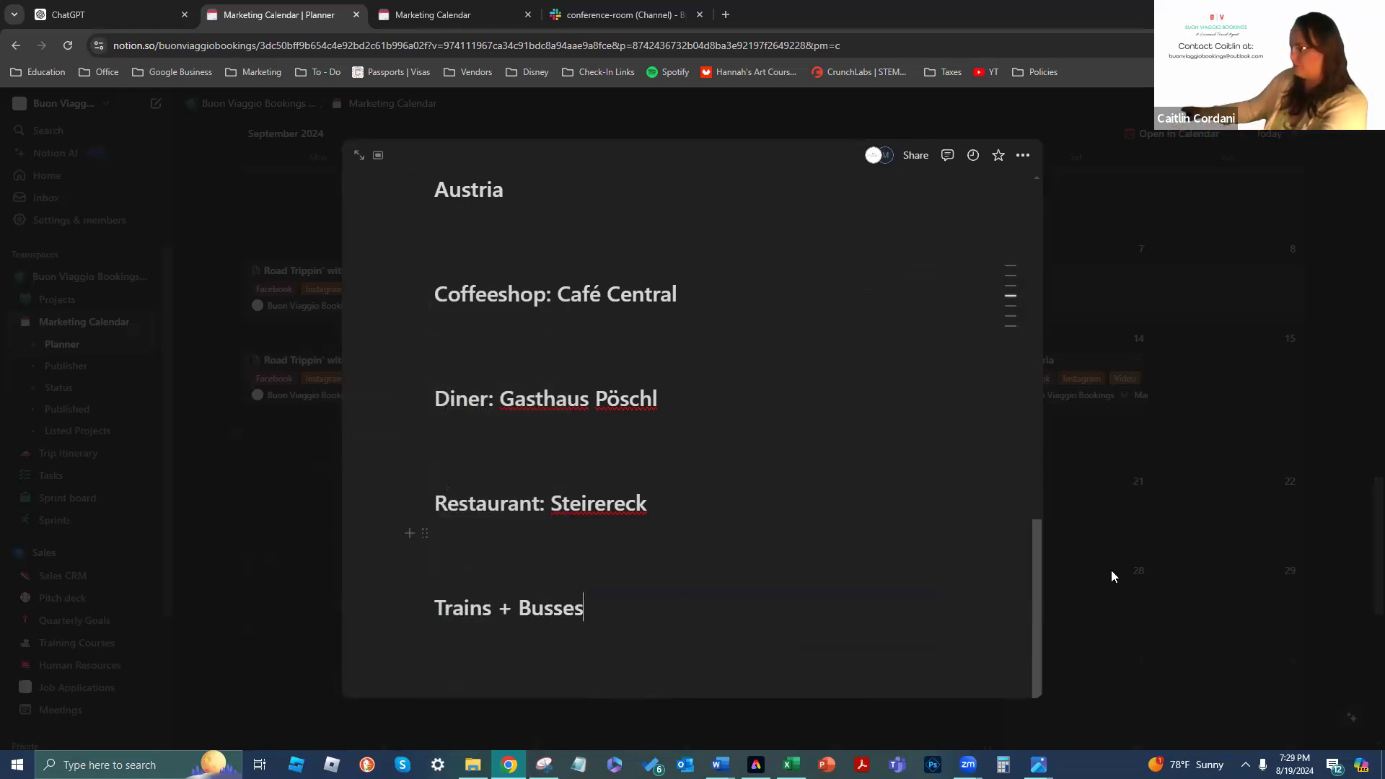
key("Return")
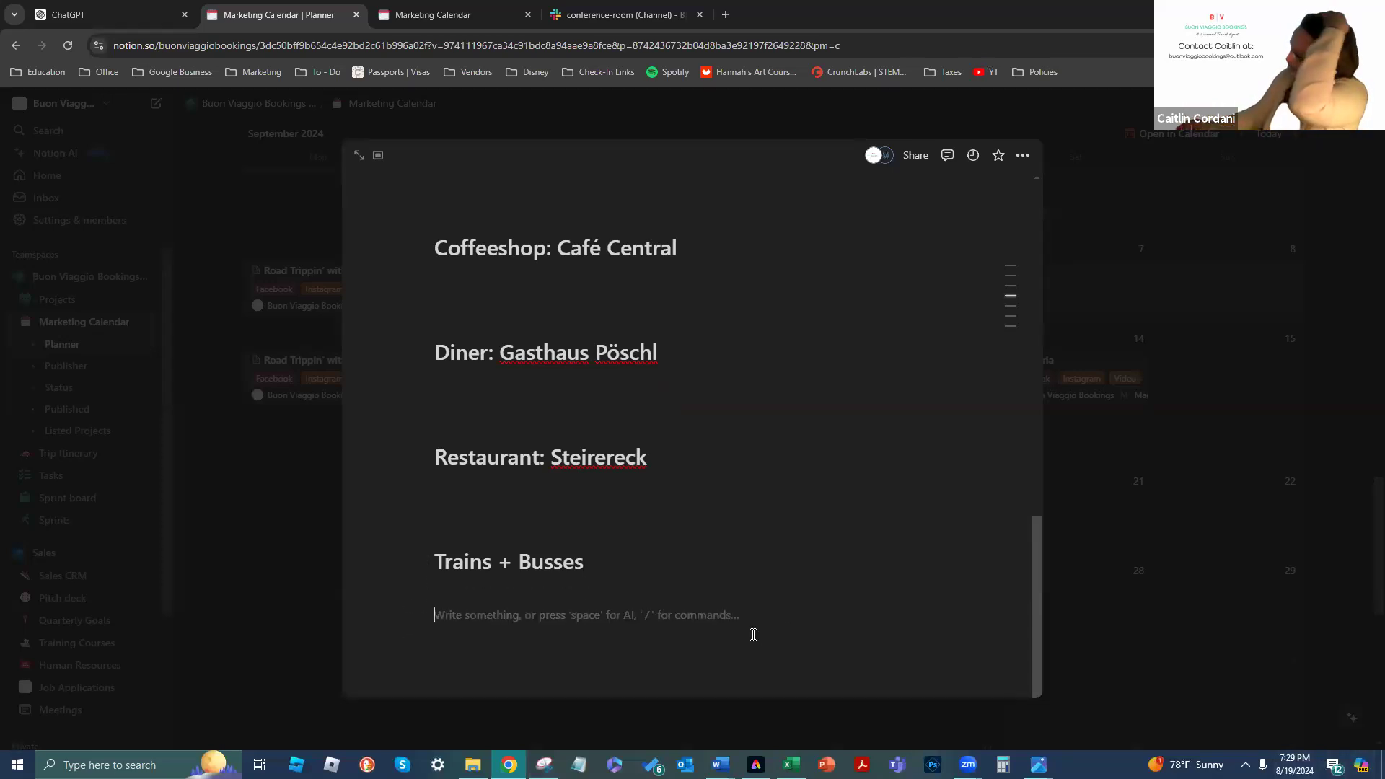
Copy Schönbrunn Palace from the HOTP list to below the Trains + Busses heading and turn it into a Heading 1
scroll(756, 577, "up", 6)
scroll(765, 491, "up", 1)
scroll(580, 548, "down", 1)
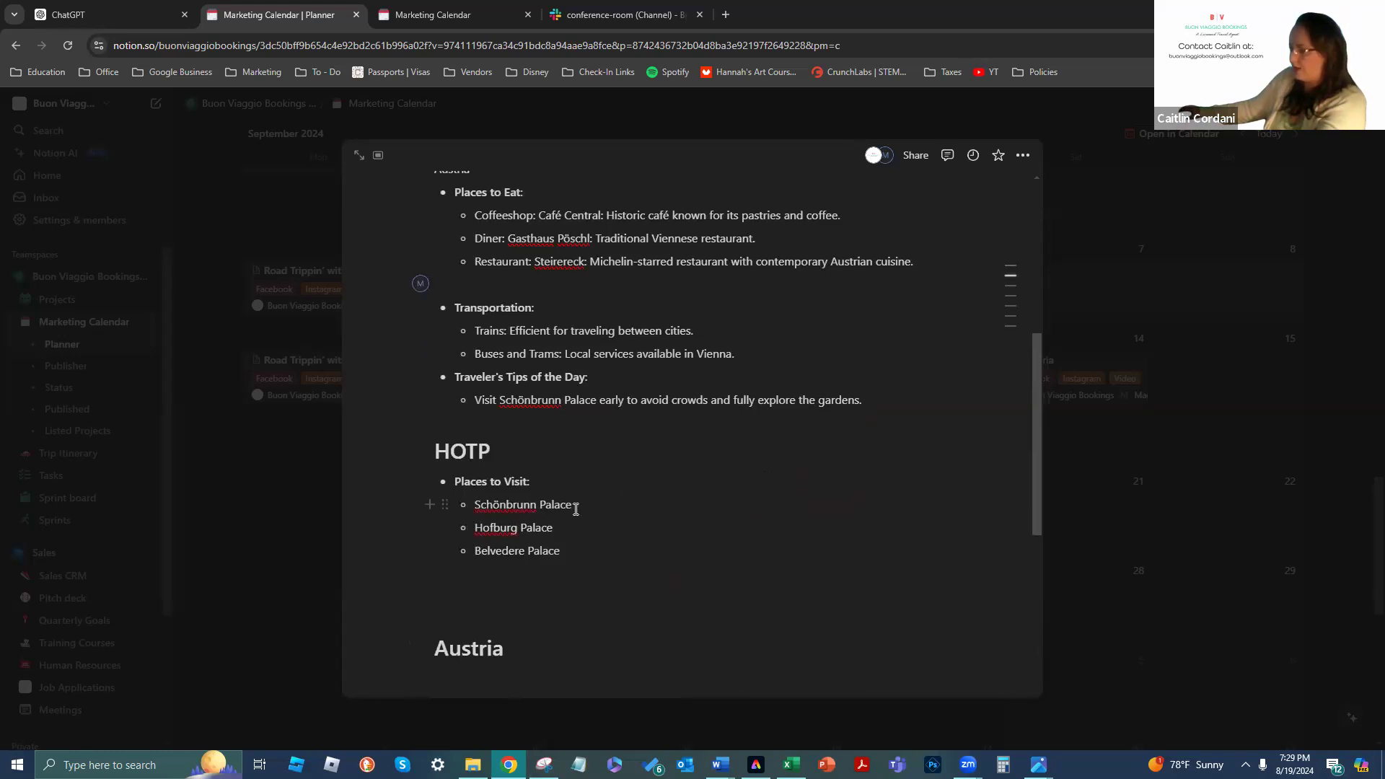
triple_click(476, 511)
key("ctrl+c")
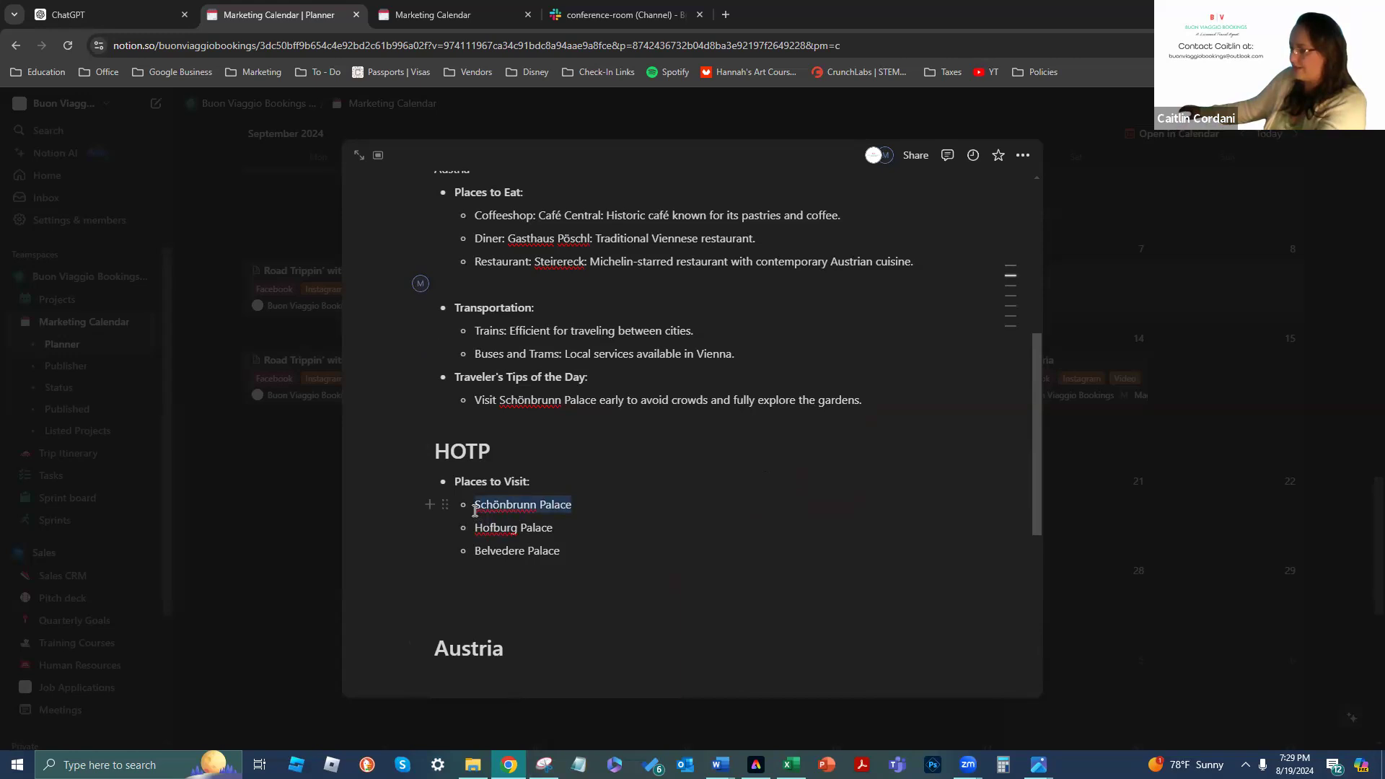
scroll(535, 511, "down", 7)
left_click(575, 657)
key("ctrl+v")
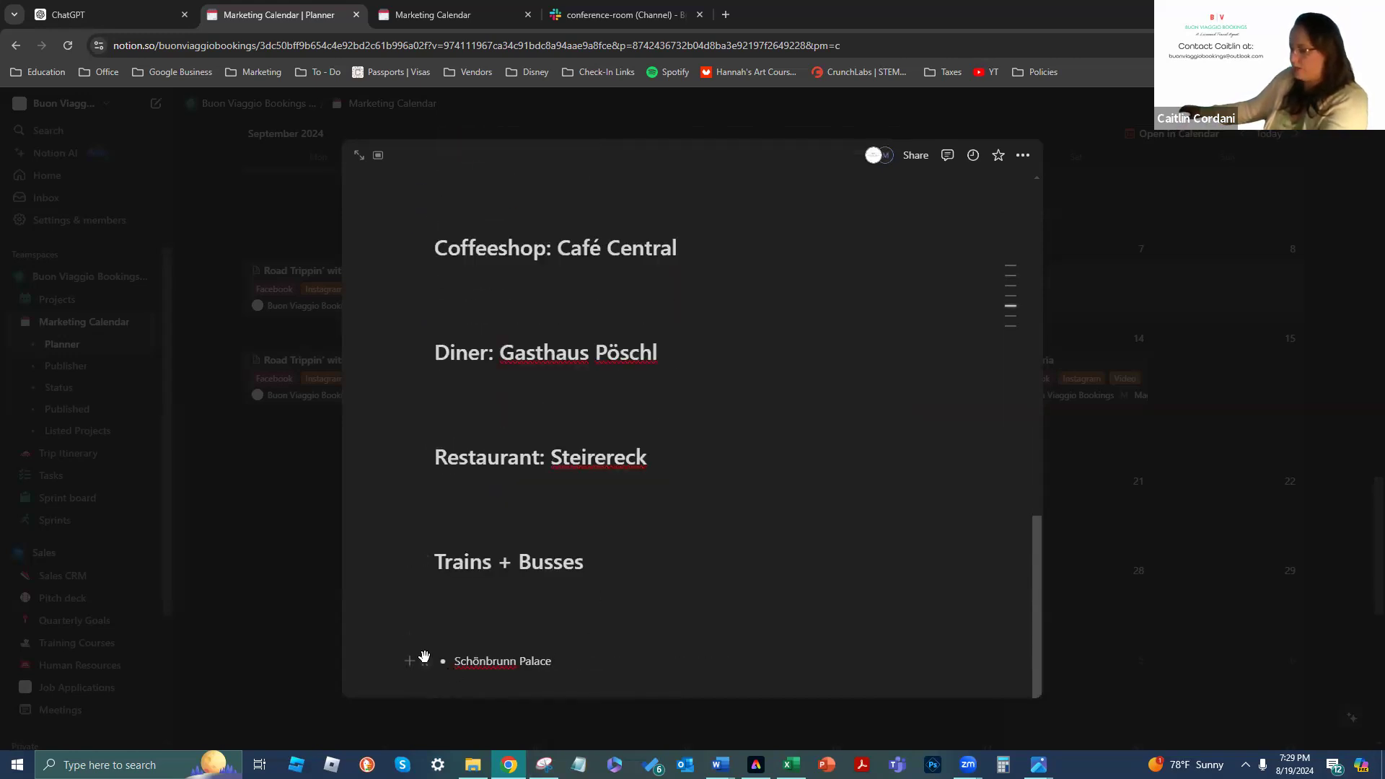
left_click(425, 659)
mouse_move(364, 552)
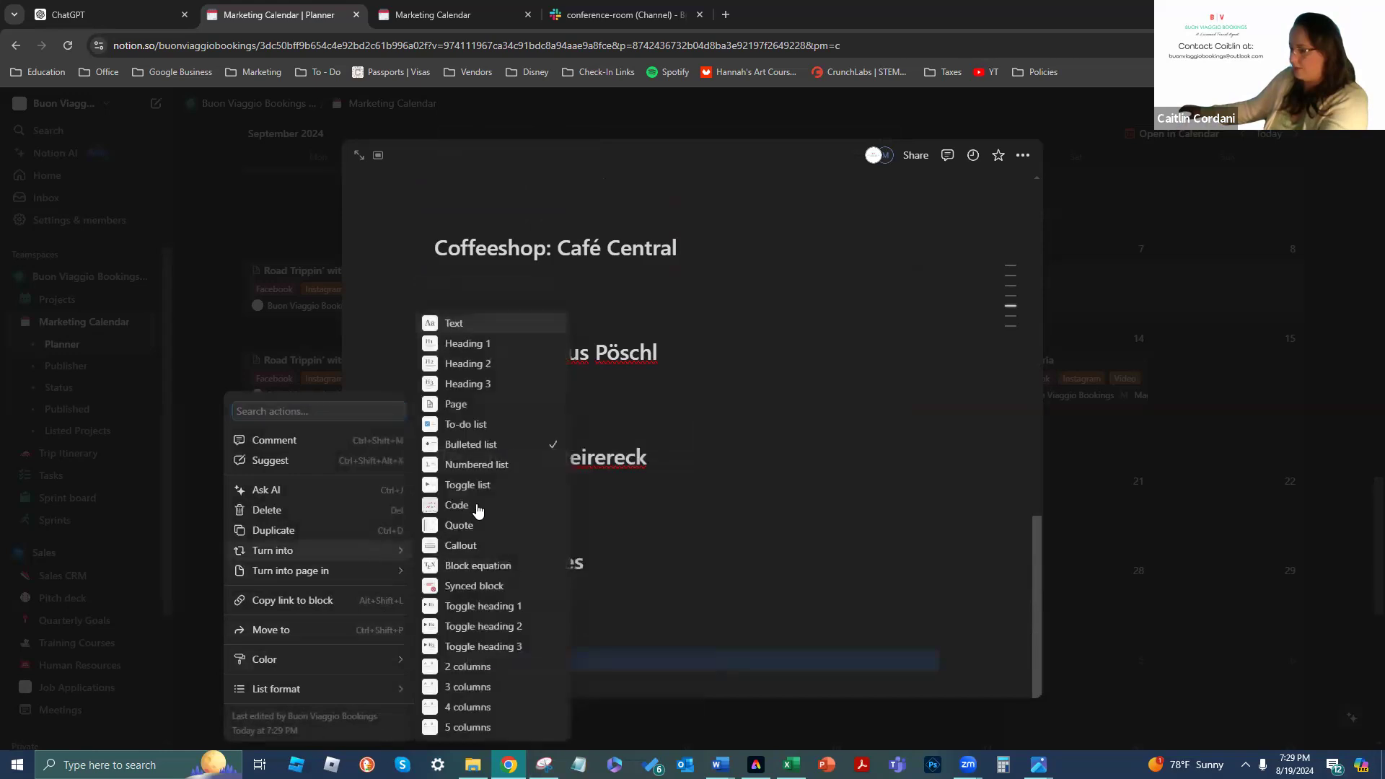
left_click(490, 346)
scroll(788, 457, "down", 1)
scroll(609, 578, "up", 1)
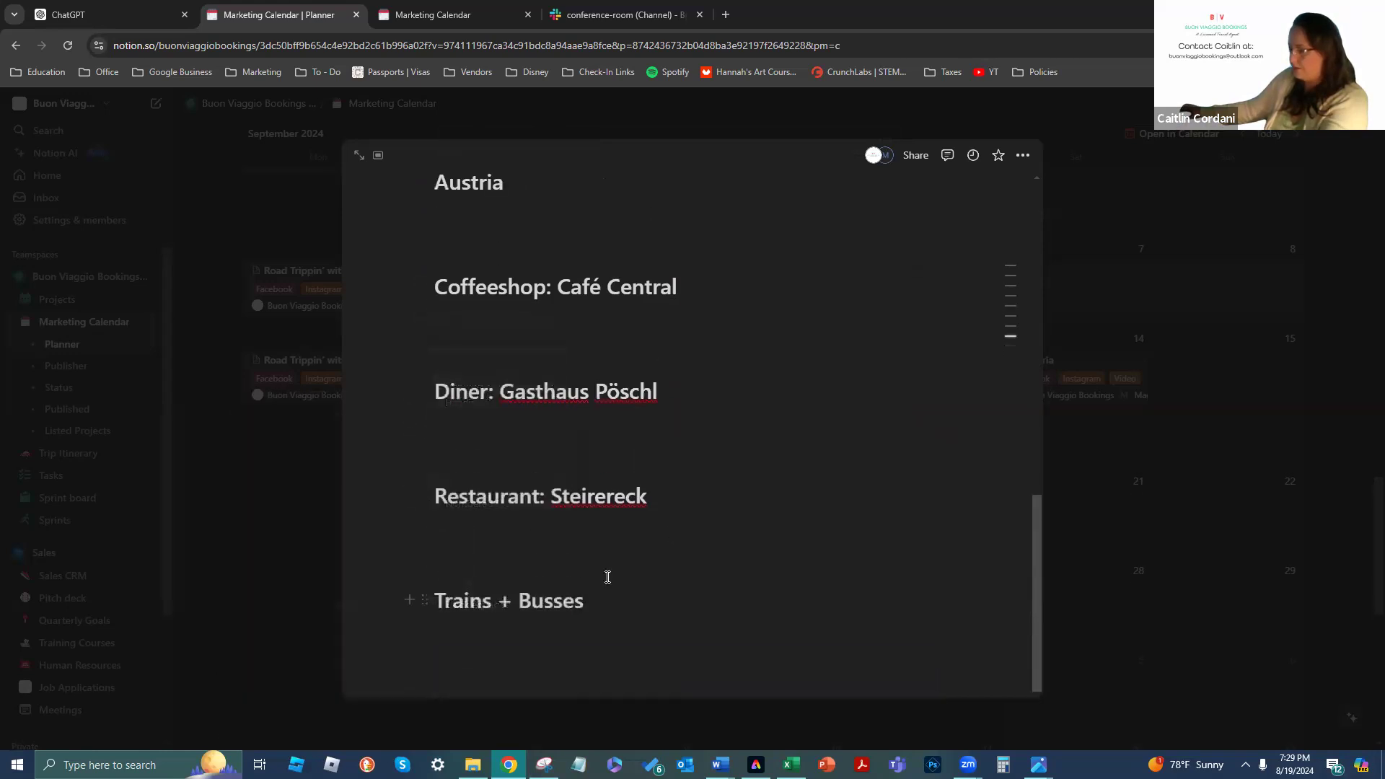
Copy Hofburg Palace from the HOTP list to below the Schönbrunn Palace heading and turn it into a Heading 1
left_click(508, 668)
scroll(757, 529, "up", 7)
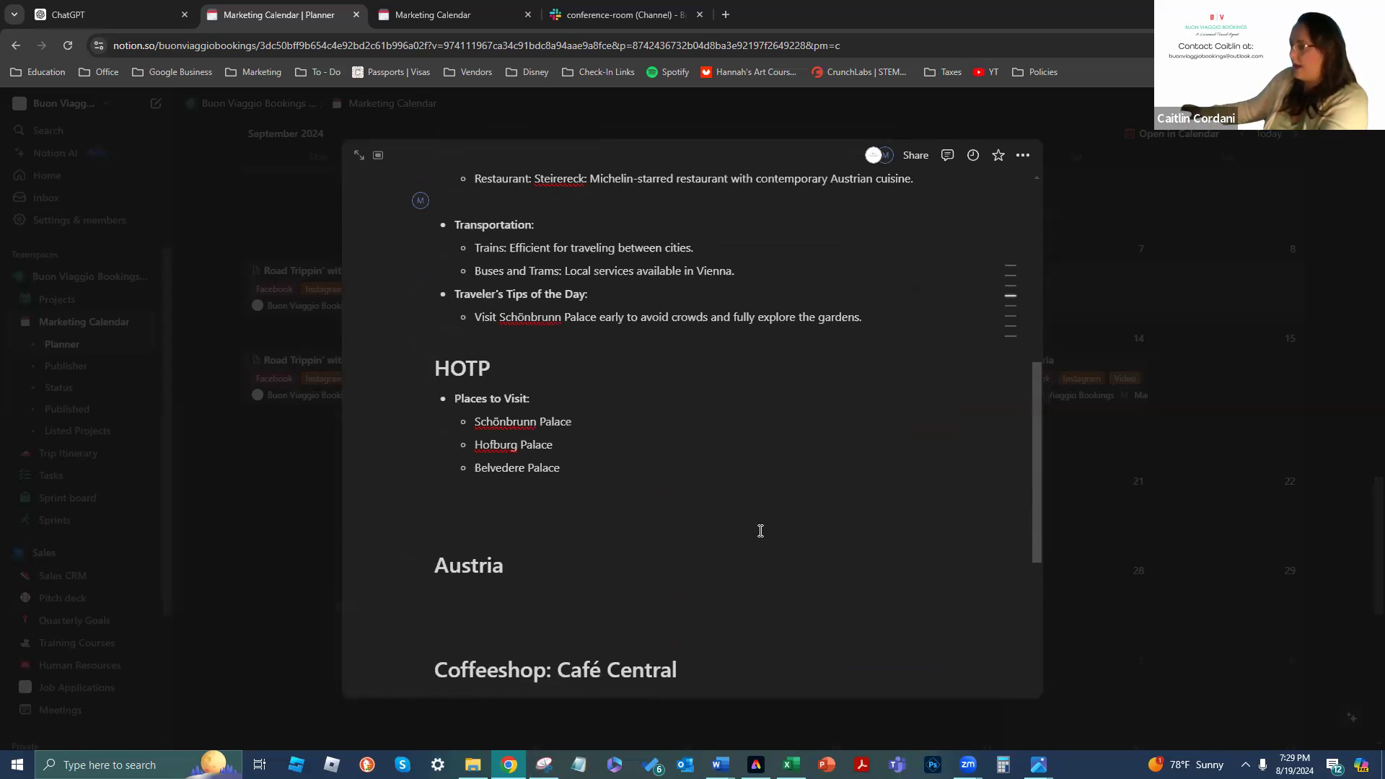
left_click_drag(557, 571, 474, 568)
key("ctrl+c")
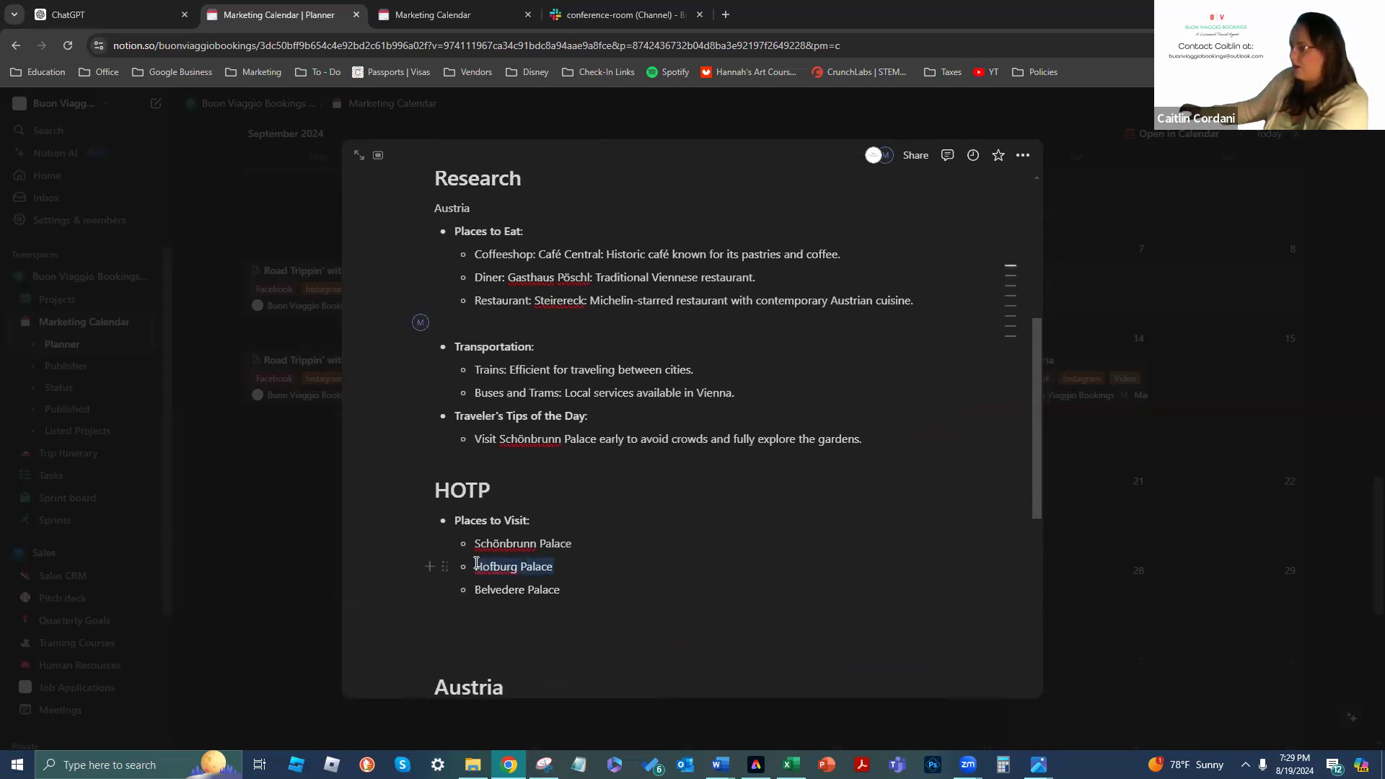
scroll(567, 594, "down", 8)
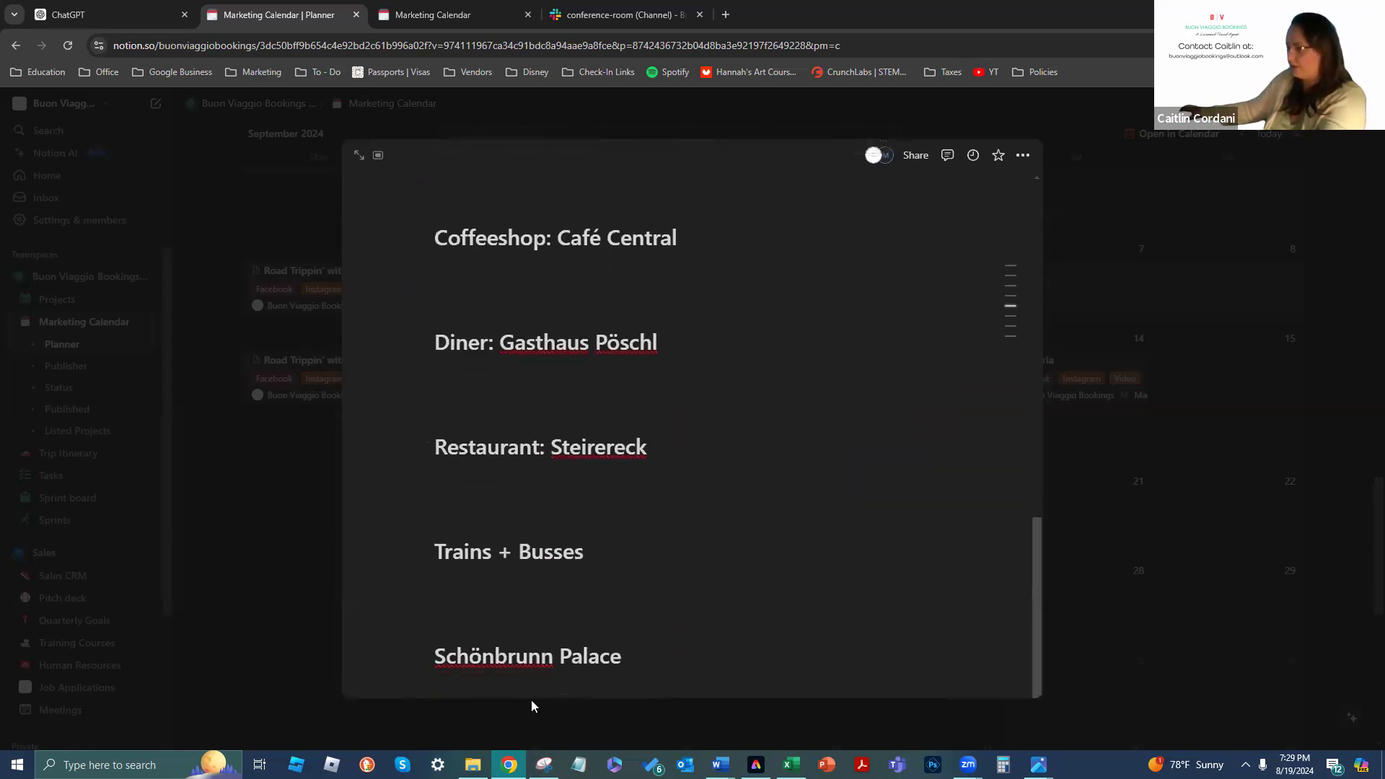
left_click(682, 676)
left_click(674, 652)
key("Return")
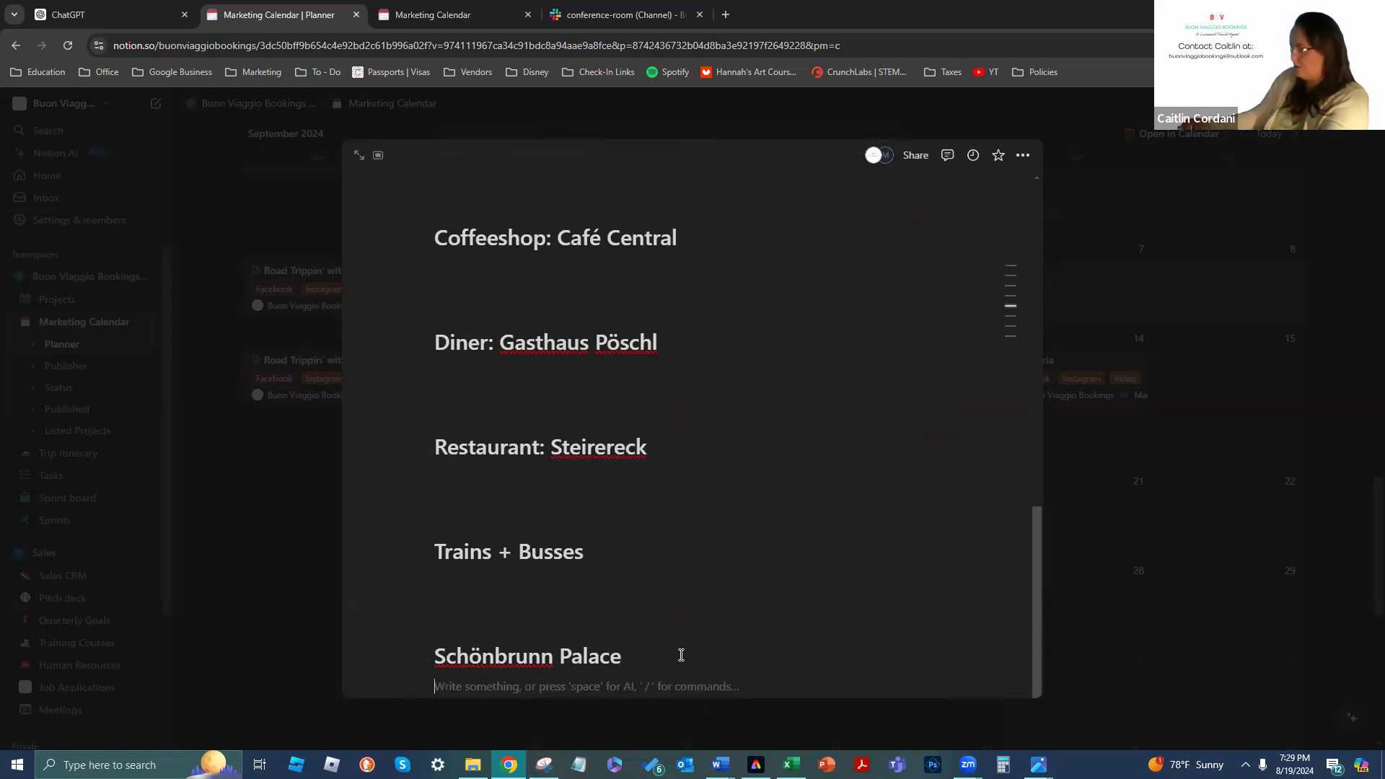
key("Return")
key("ctrl+v")
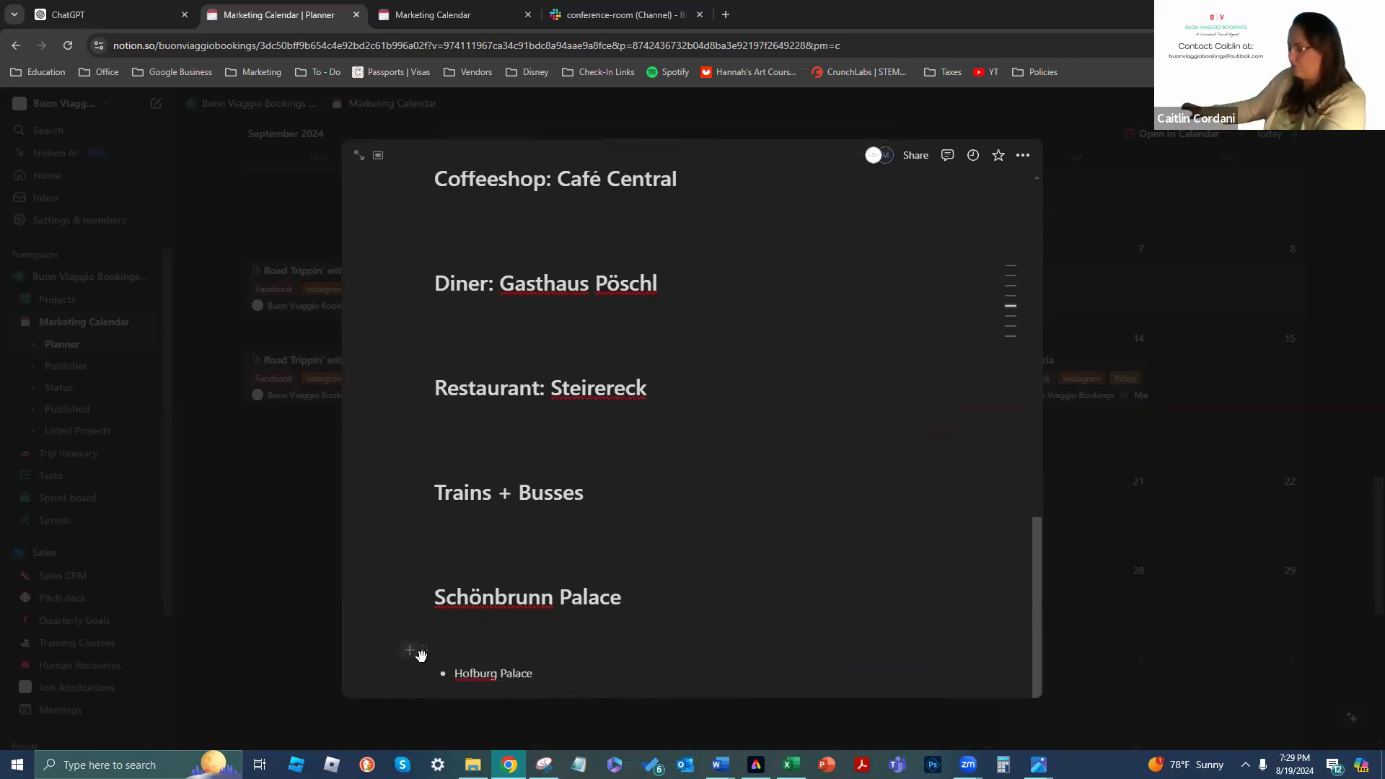
left_click(423, 673)
mouse_move(387, 551)
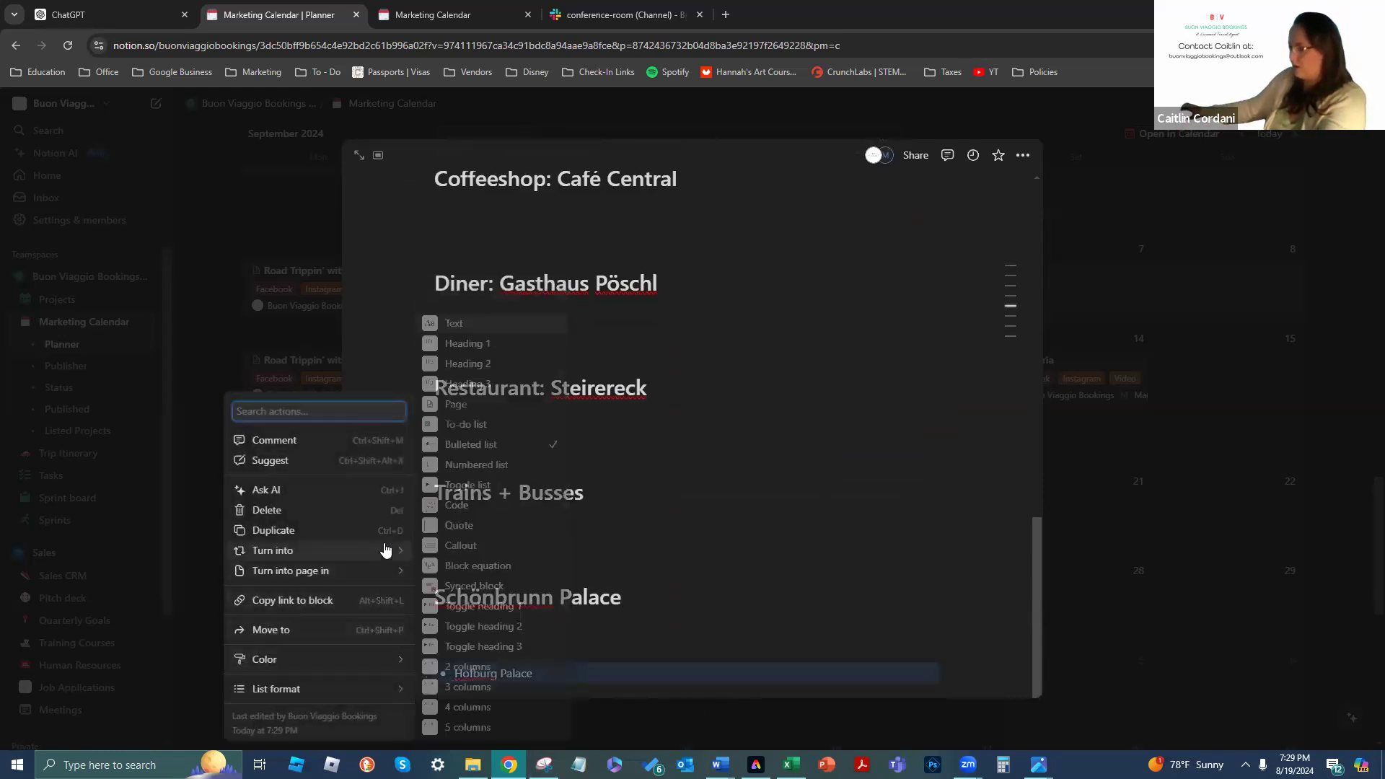
left_click(510, 345)
Copy Belvedere Palace from the HOTP list to below the Hofburg Palace heading and turn it into a Heading 1
scroll(733, 443, "up", 7)
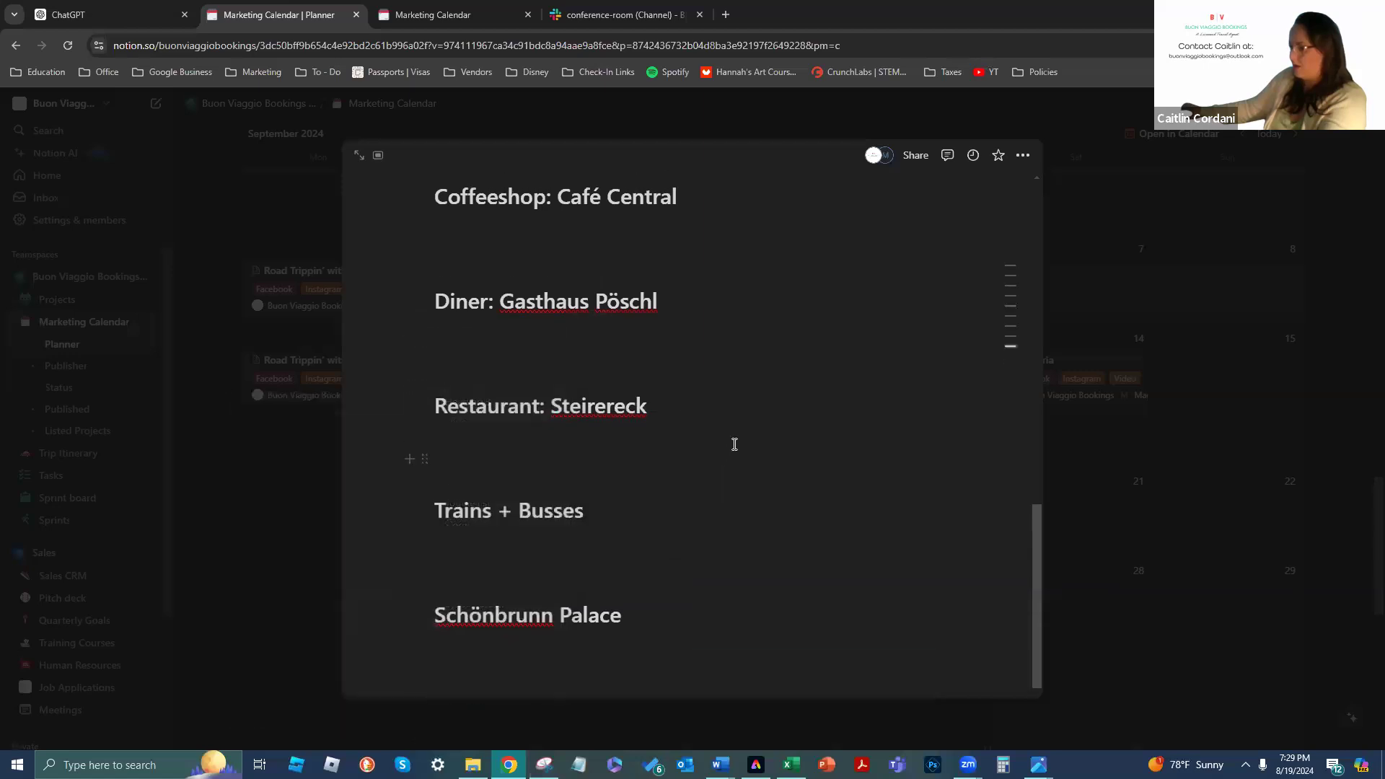
left_click_drag(598, 482, 473, 480)
key("ctrl+c")
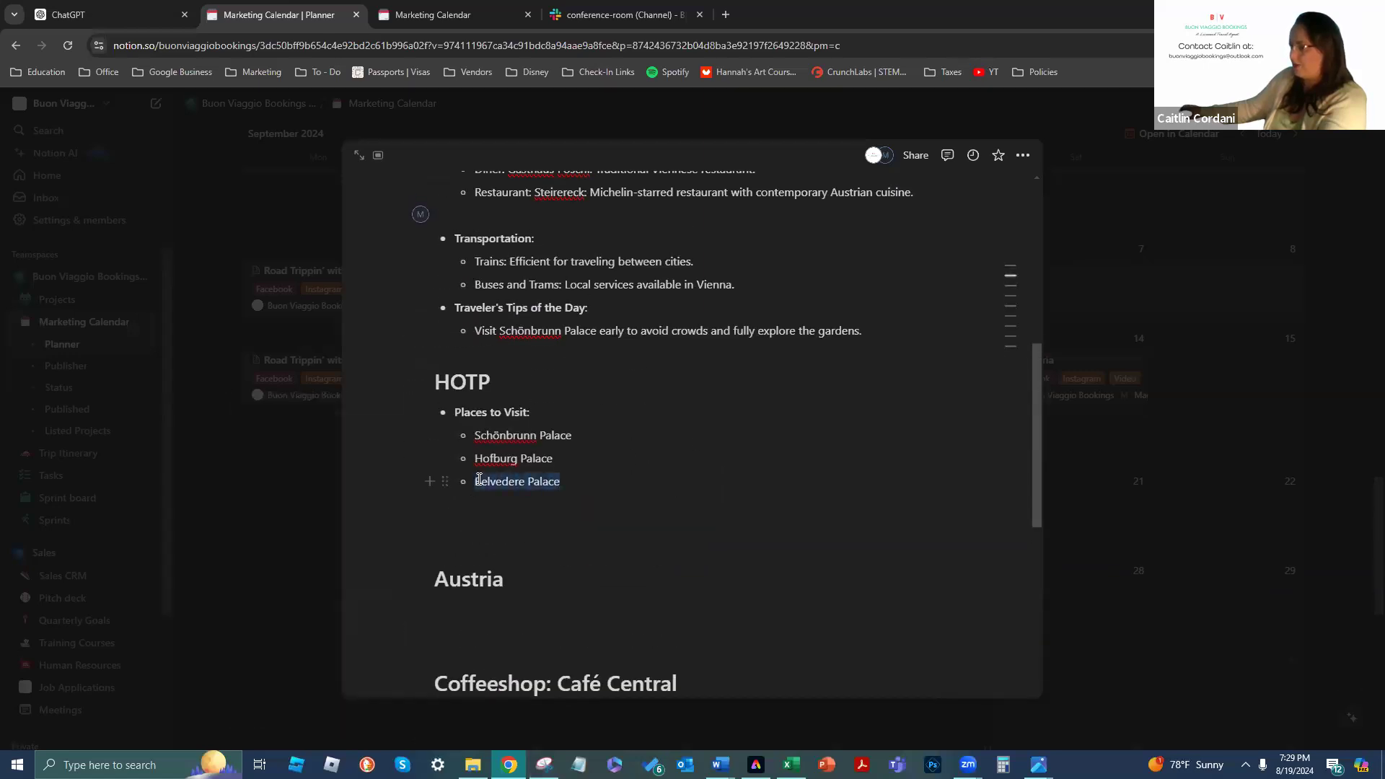
scroll(714, 566, "down", 8)
left_click(687, 620)
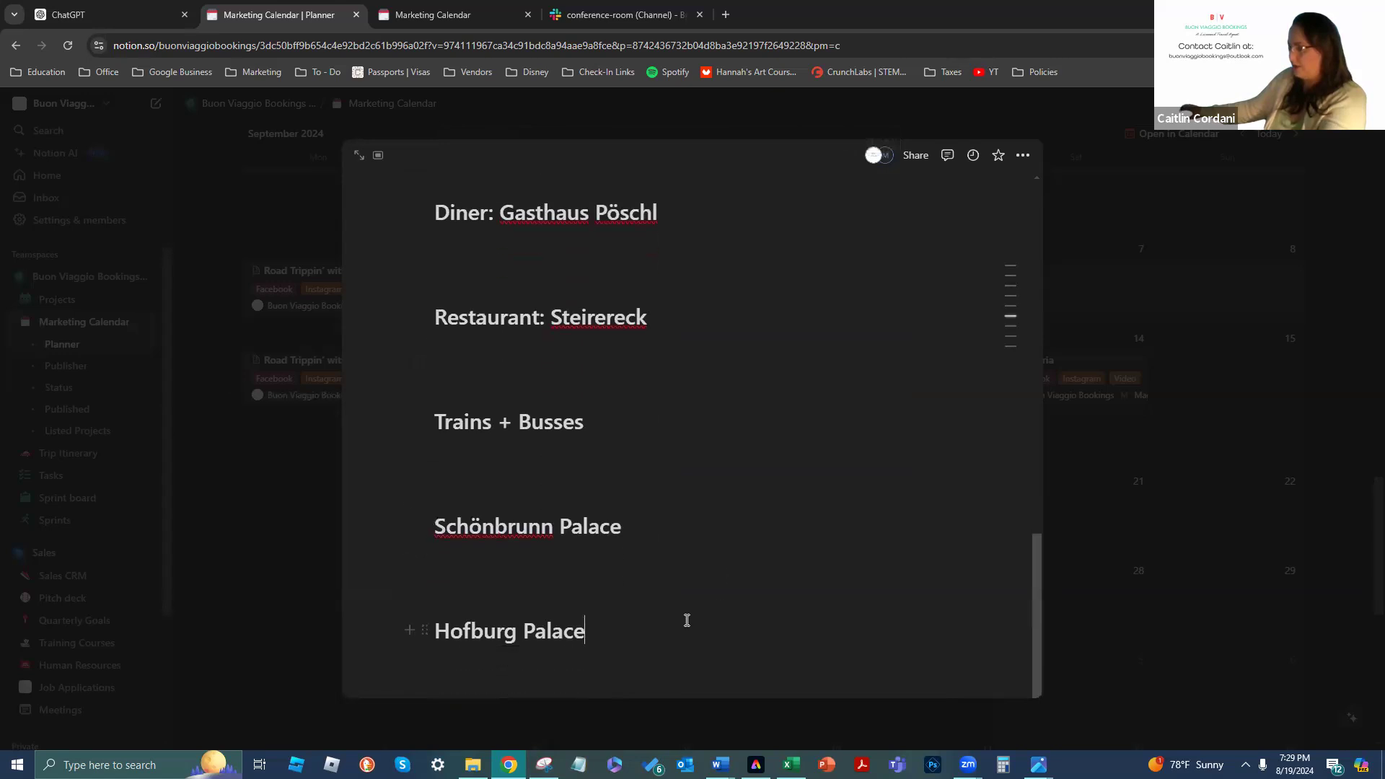
key("Return")
key("ctrl+v")
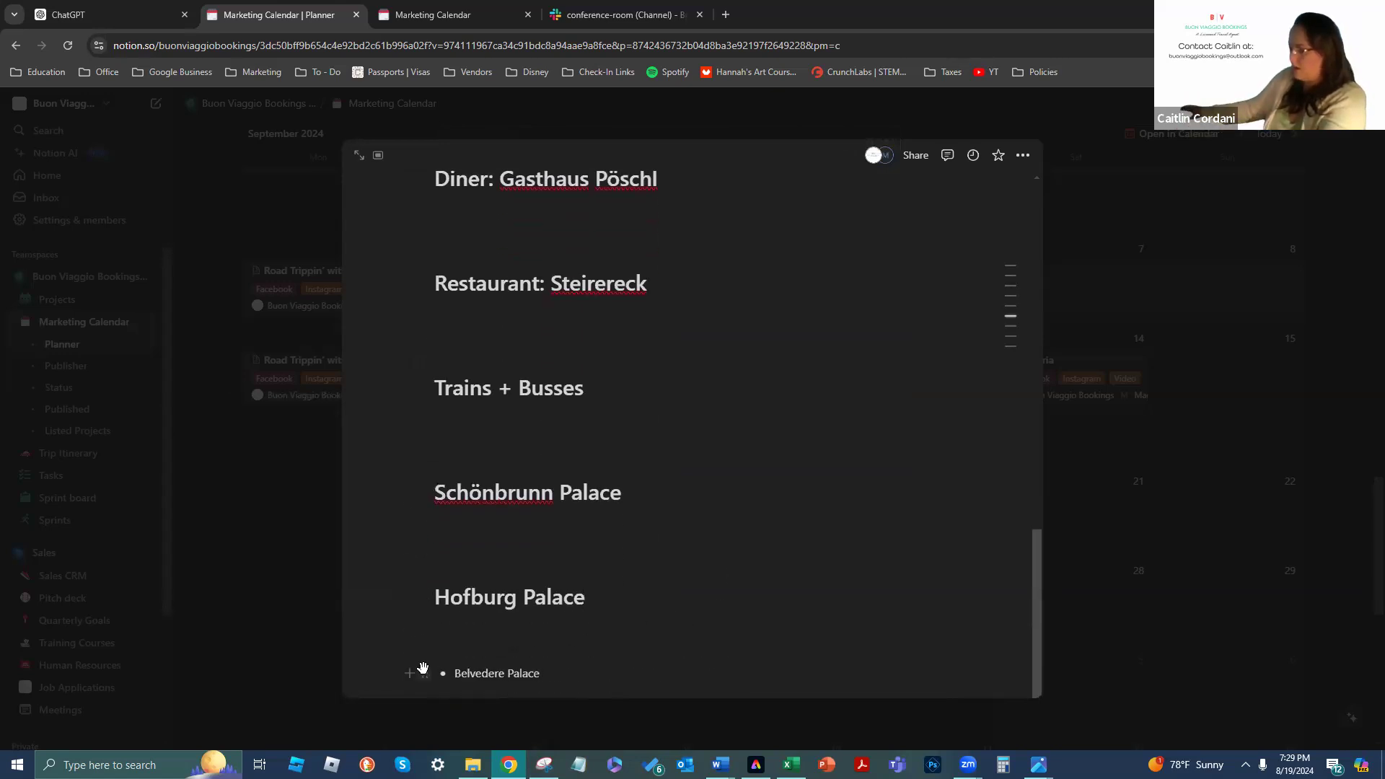
left_click(423, 672)
mouse_move(394, 552)
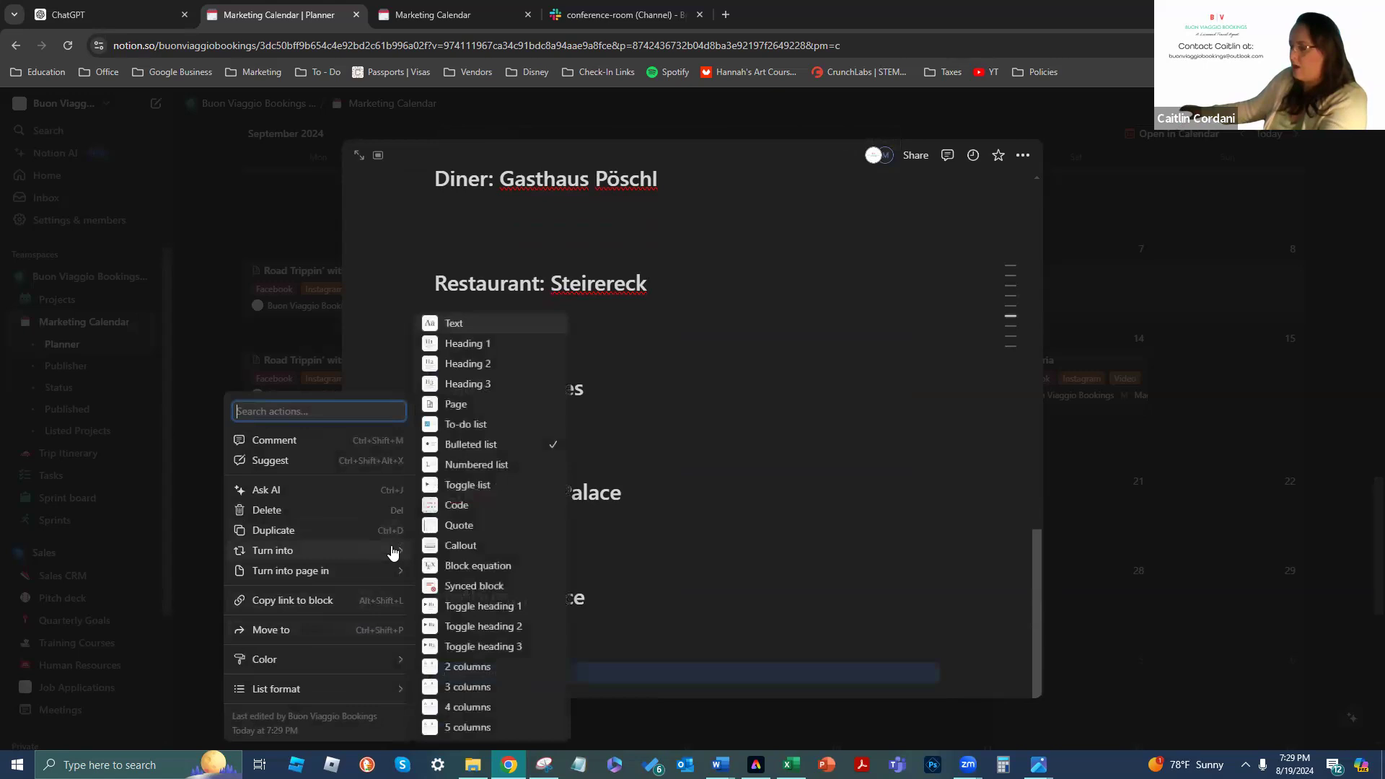
left_click(509, 343)
scroll(692, 516, "up", 6)
scroll(646, 543, "up", 3)
scroll(645, 533, "down", 2)
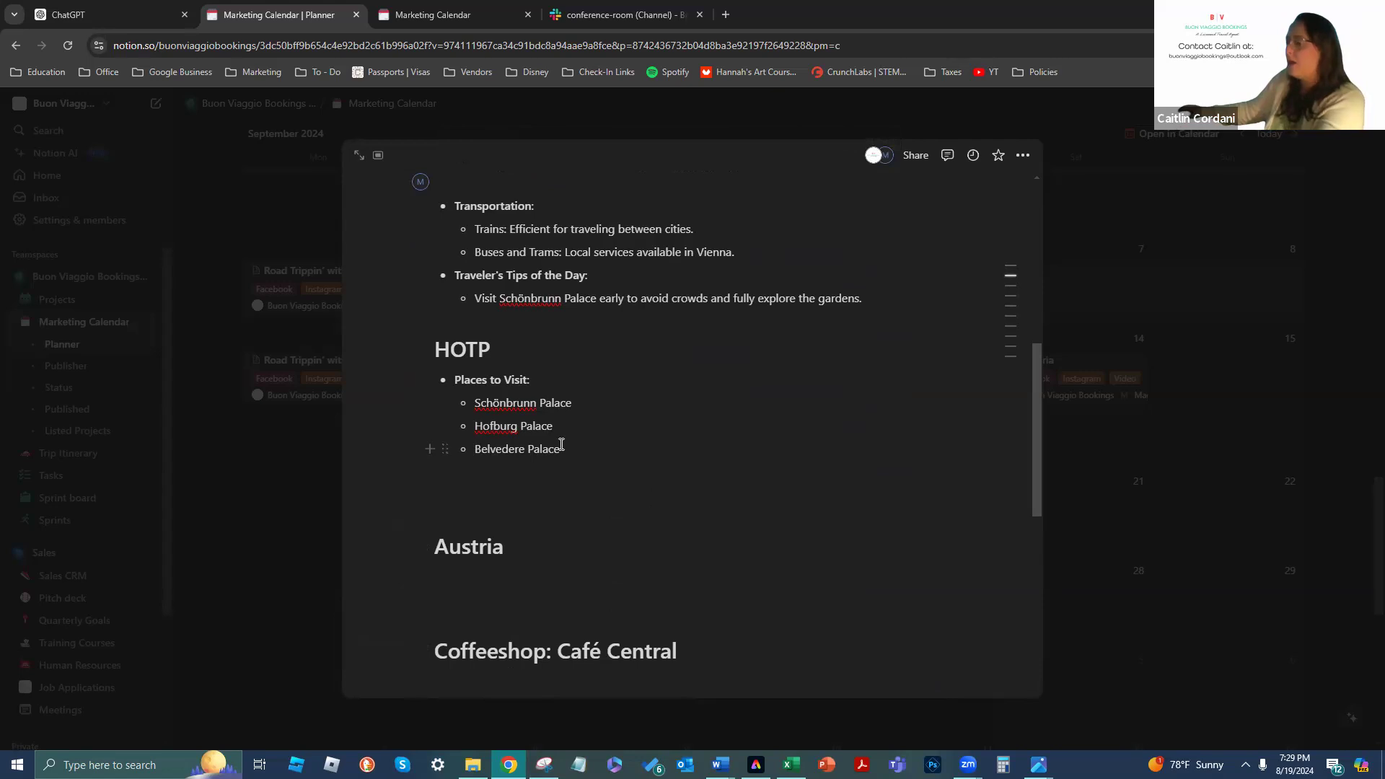
scroll(628, 490, "up", 4)
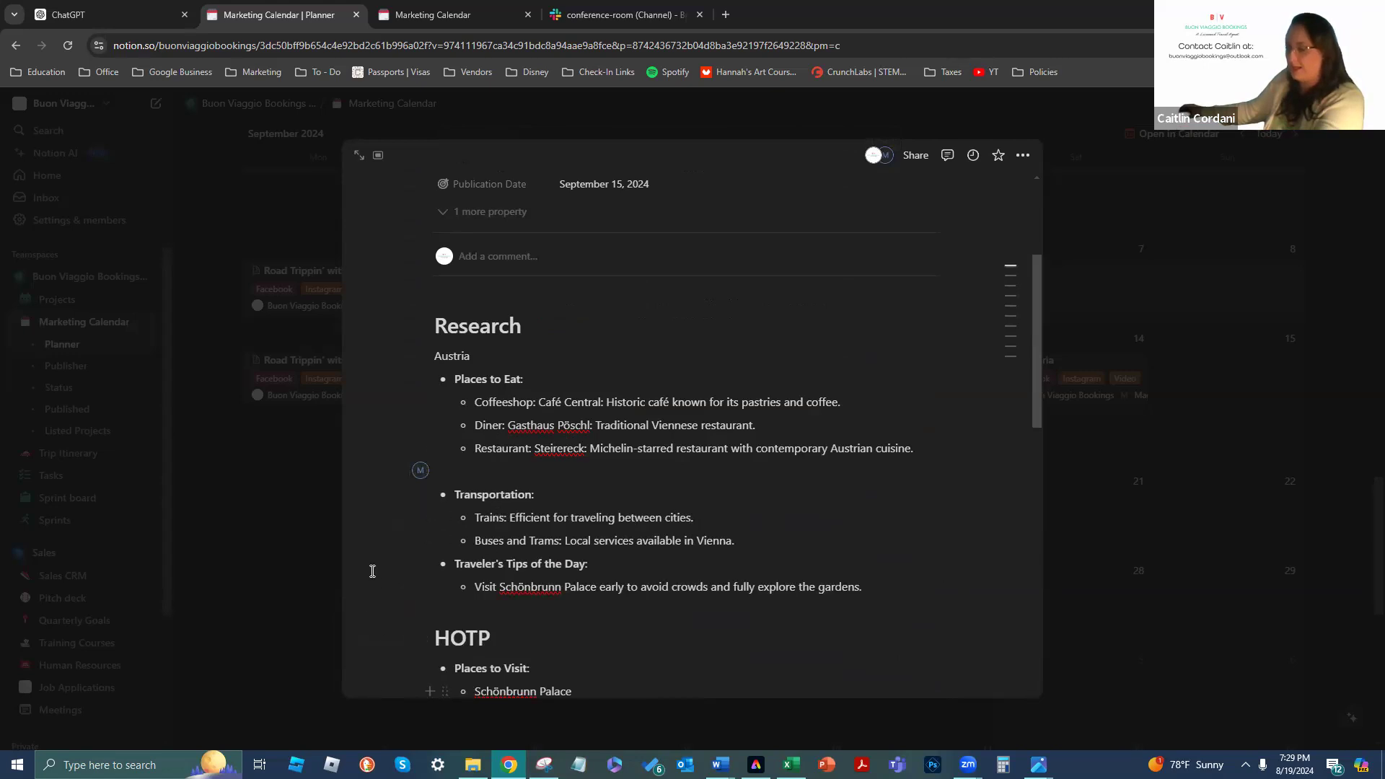
Switch to ChatGPT and start a new chat message reading "Chat, I need to plan a schedule for posting content."
scroll(491, 373, "down", 2)
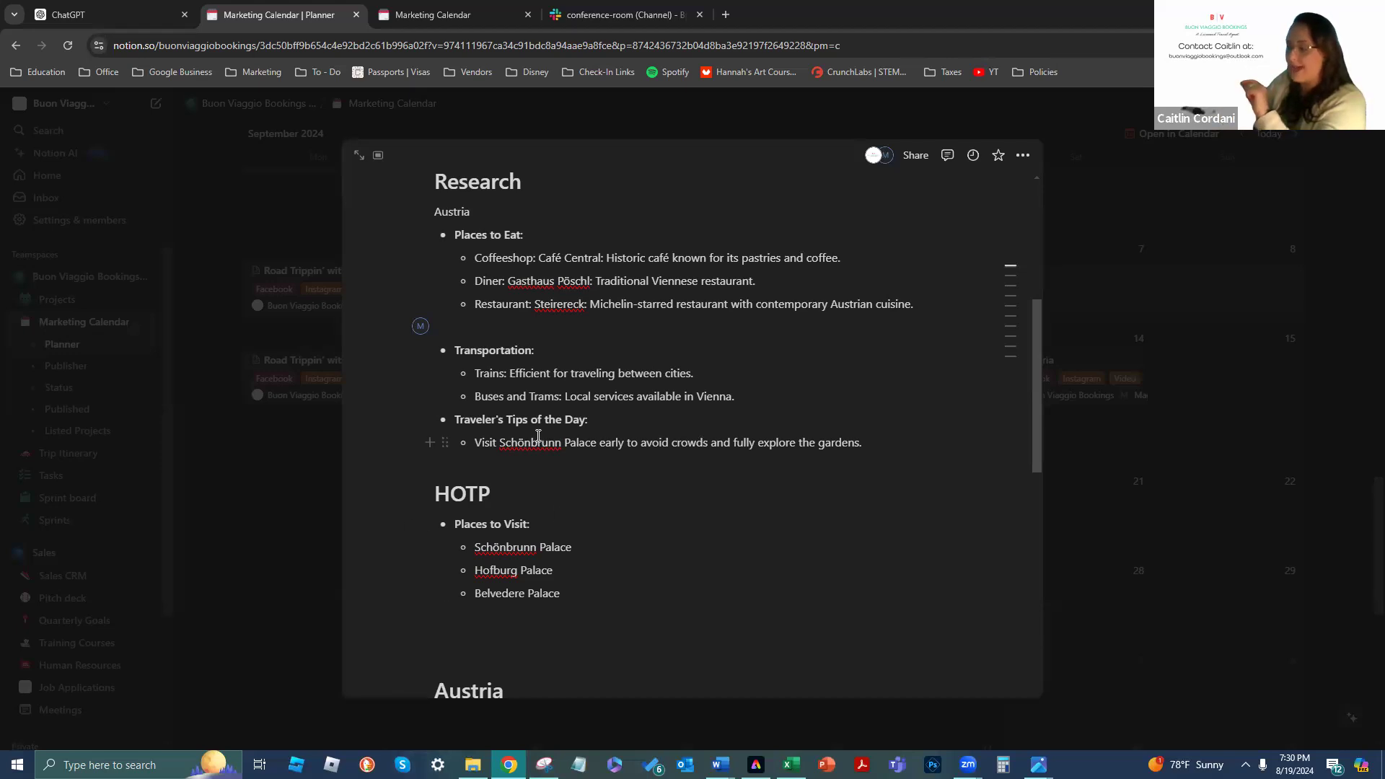
left_click(81, 12)
left_click(58, 142)
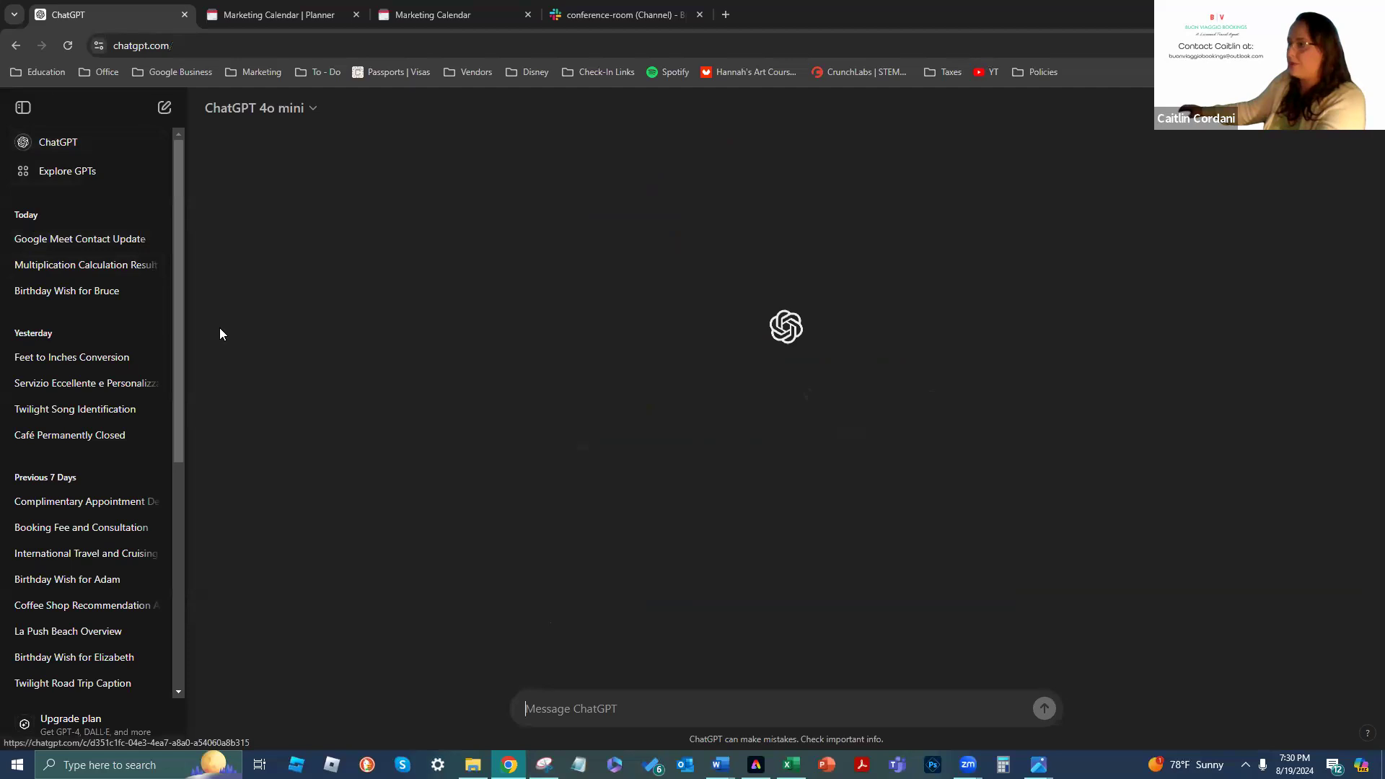
type("Chat, I need to p")
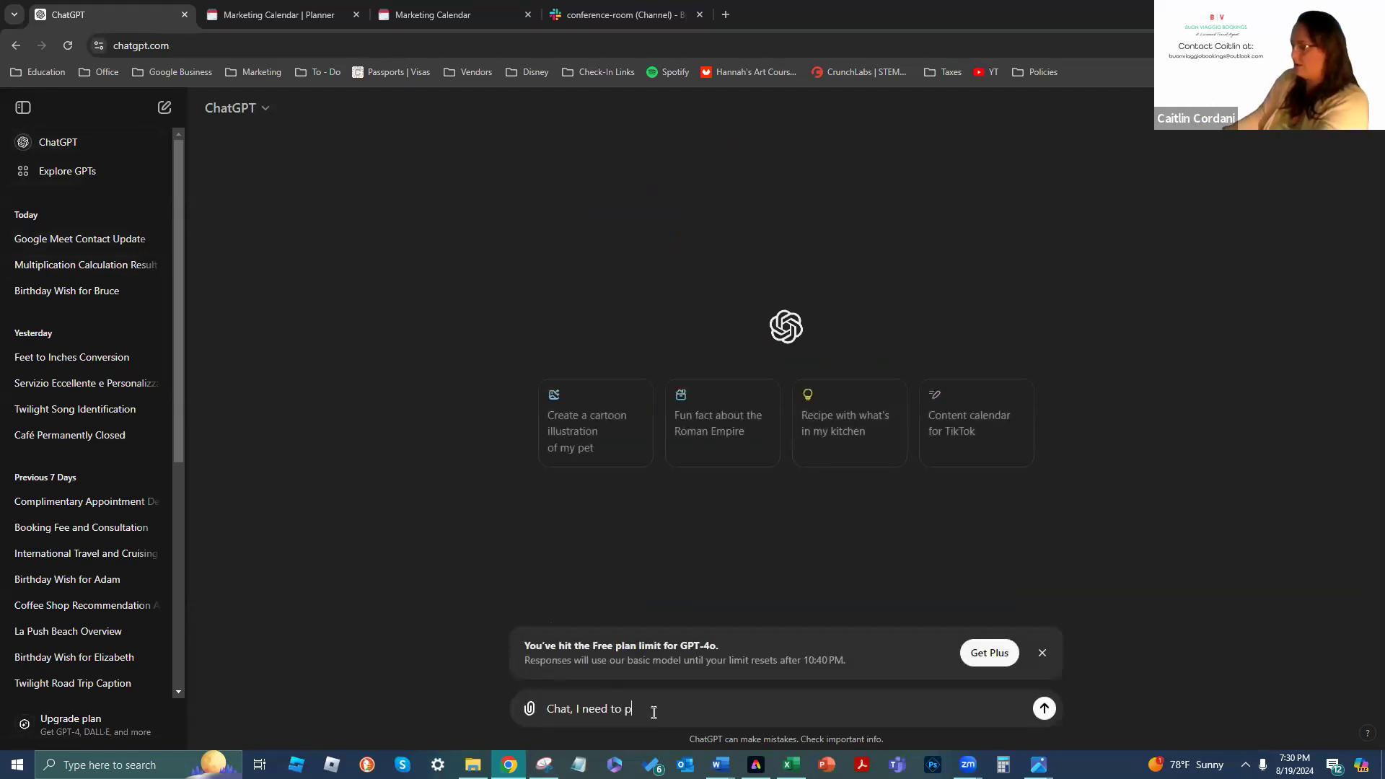
type("lan a schedule fo")
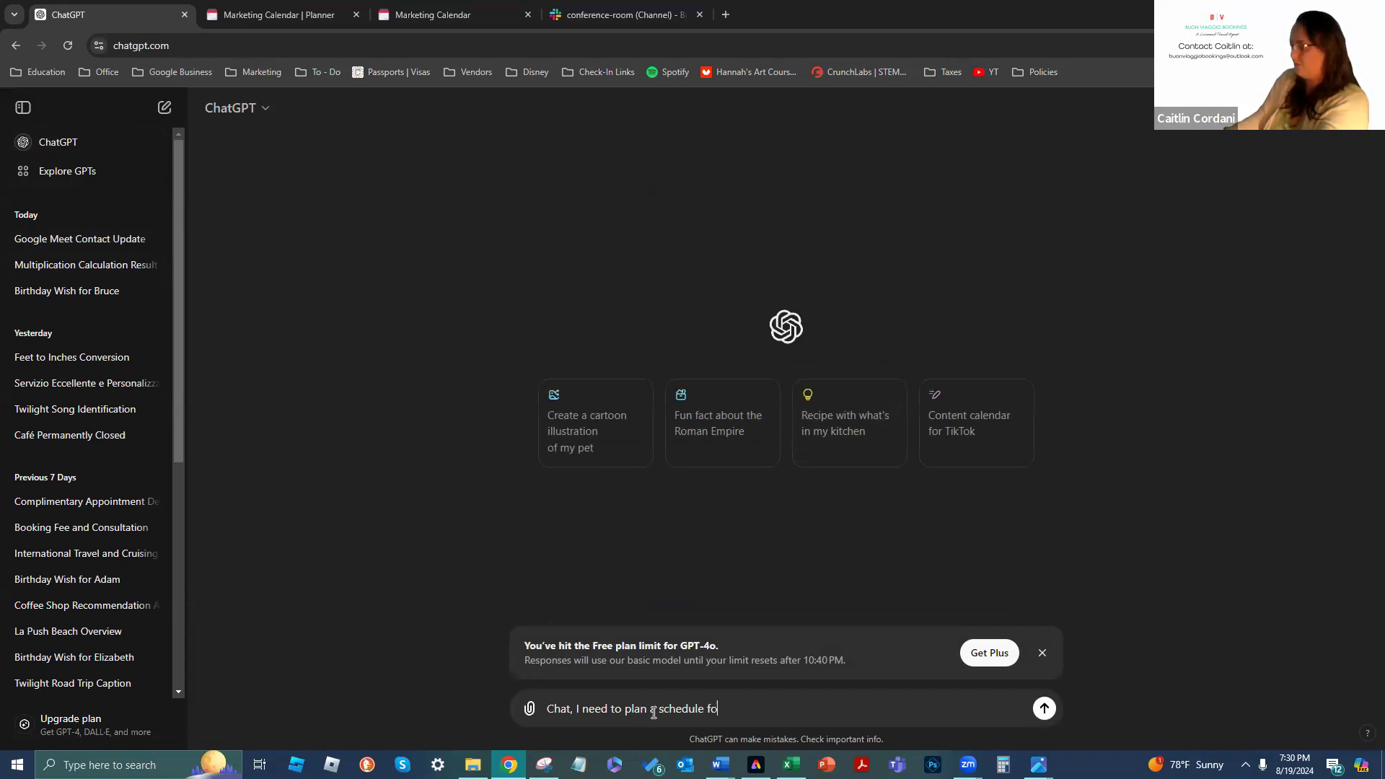
type("r posting content. It's not like any of my s")
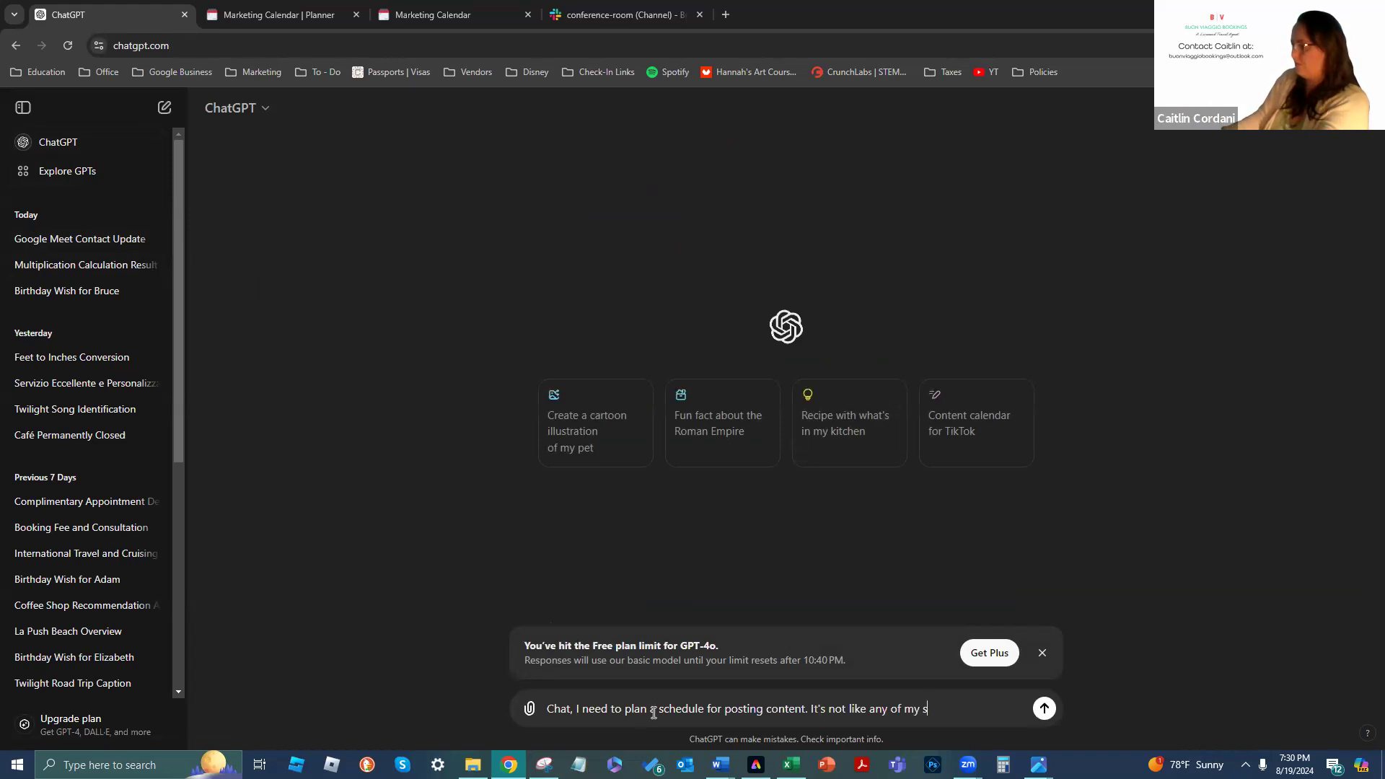
Replace the unfinished second sentence with "It is similar to content planning I've done for my road trip." and begin a new paragraph
type("efer")
key("BackSpace")
key("BackSpace")
key("BackSpace")
key("BackSpace")
key("BackSpace")
key("BackSpace")
key("BackSpace")
key("BackSpace")
key("BackSpace")
key("BackSpace")
key("BackSpace")
key("BackSpace")
key("BackSpace")
key("BackSpace")
key("BackSpace")
key("BackSpace")
key("BackSpace")
key("BackSpace")
key("BackSpace")
key("BackSpace")
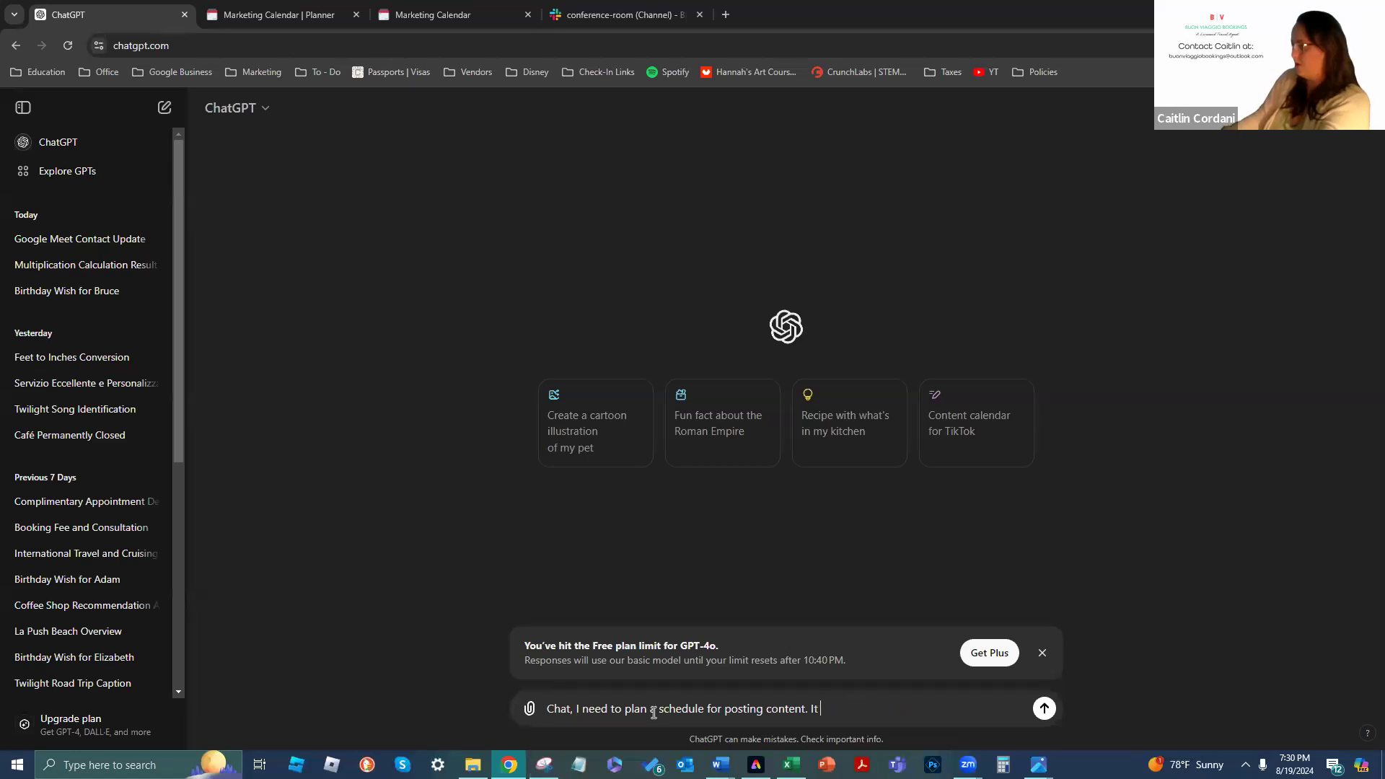
type("s similar")
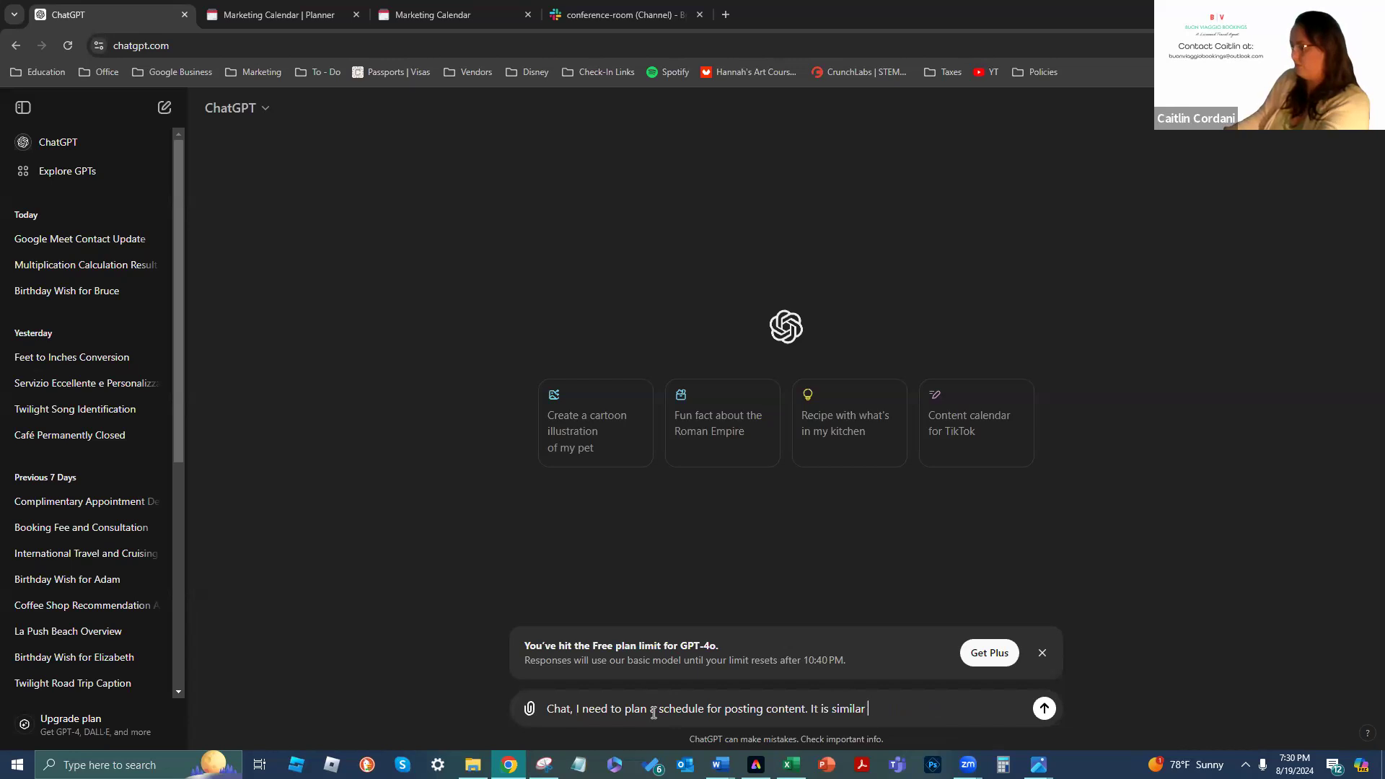
type(" to content planning I've")
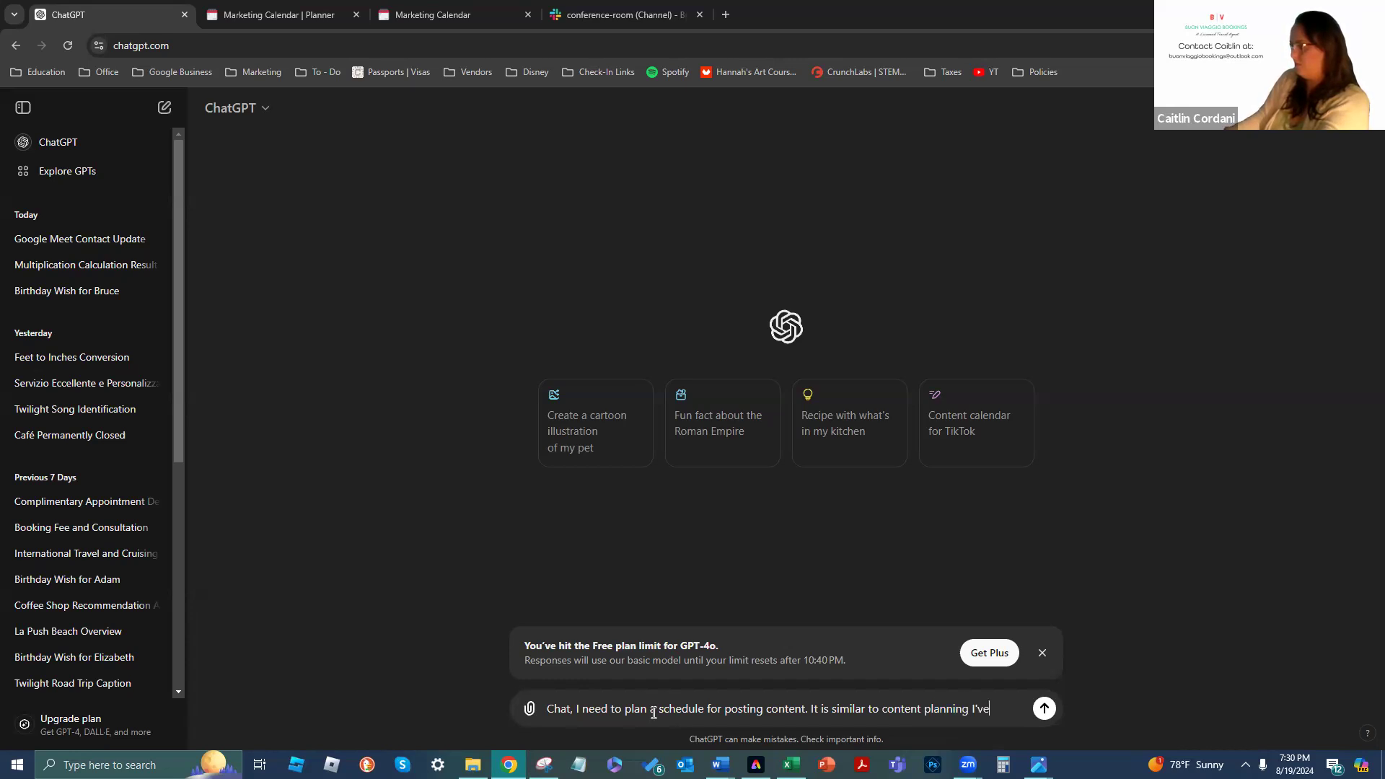
type(" done for my")
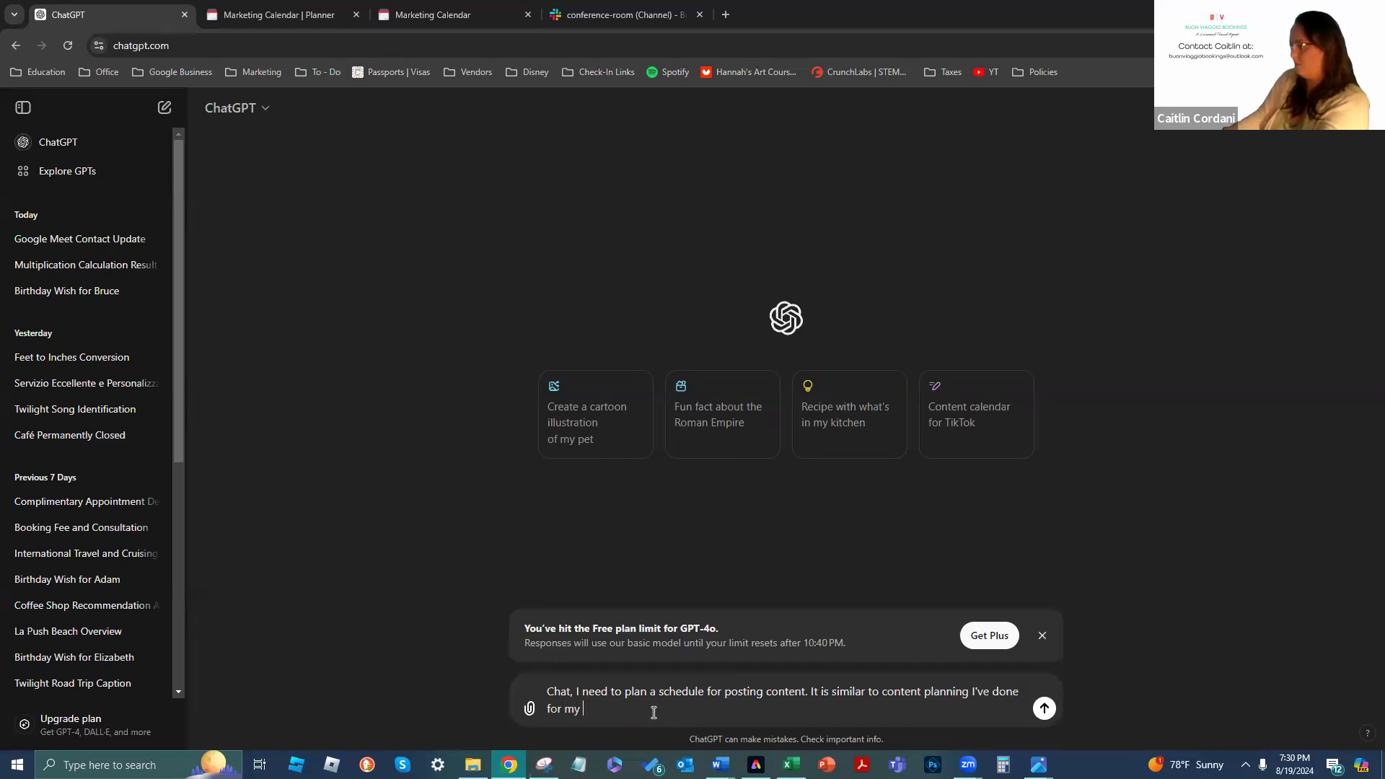
type(" road tr")
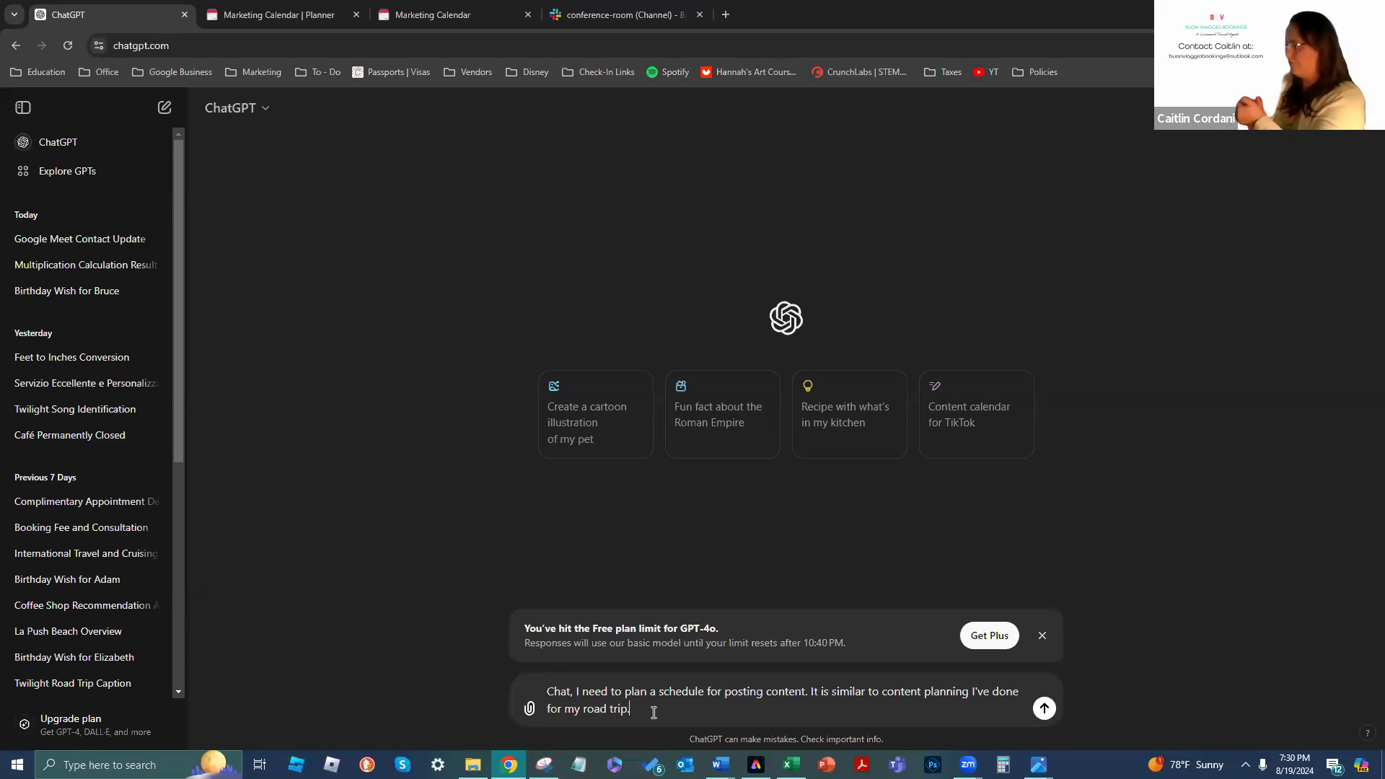
type("ip.")
key("shift+Return")
Write "I have three places to eat for breakfast, lunch, dinner and three places" as the start of the second paragraph
type("I have three places to visit for breakfast")
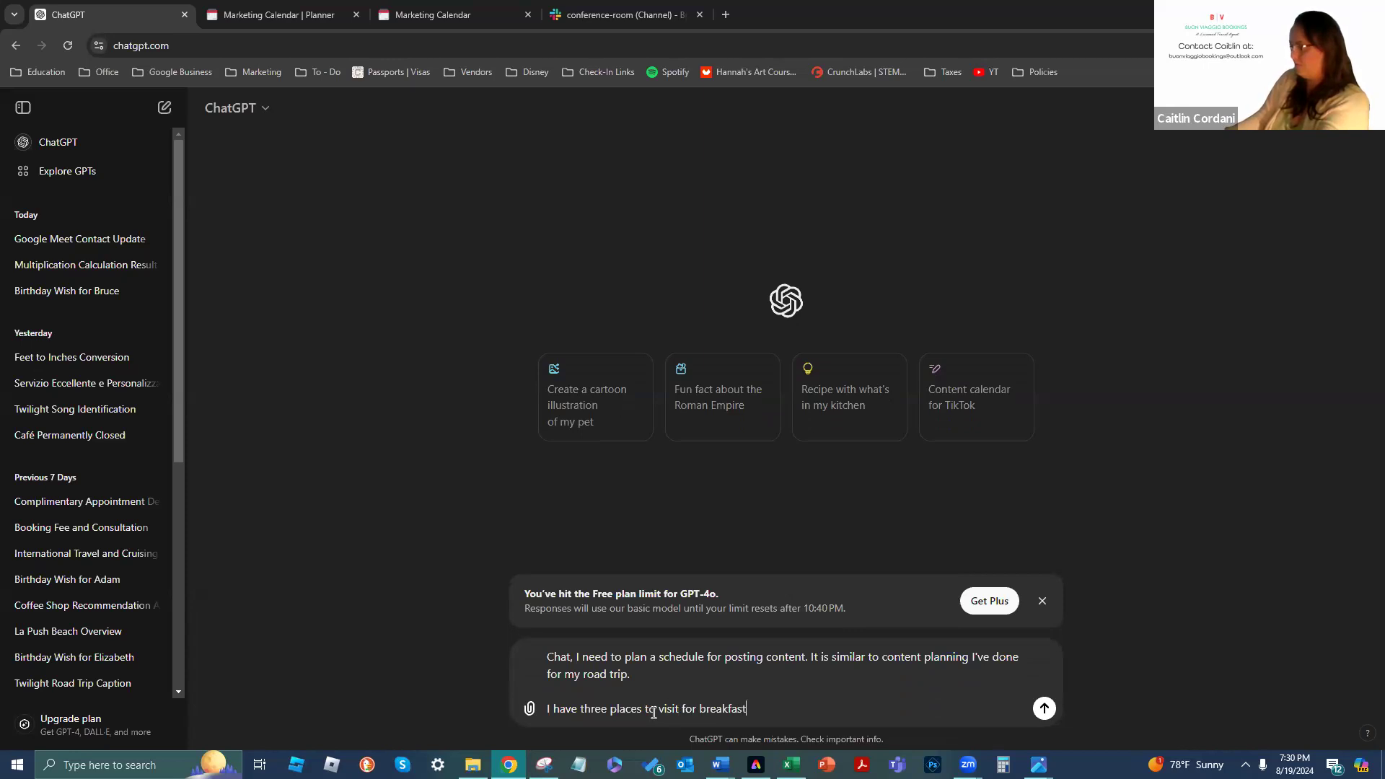
type("dinner and")
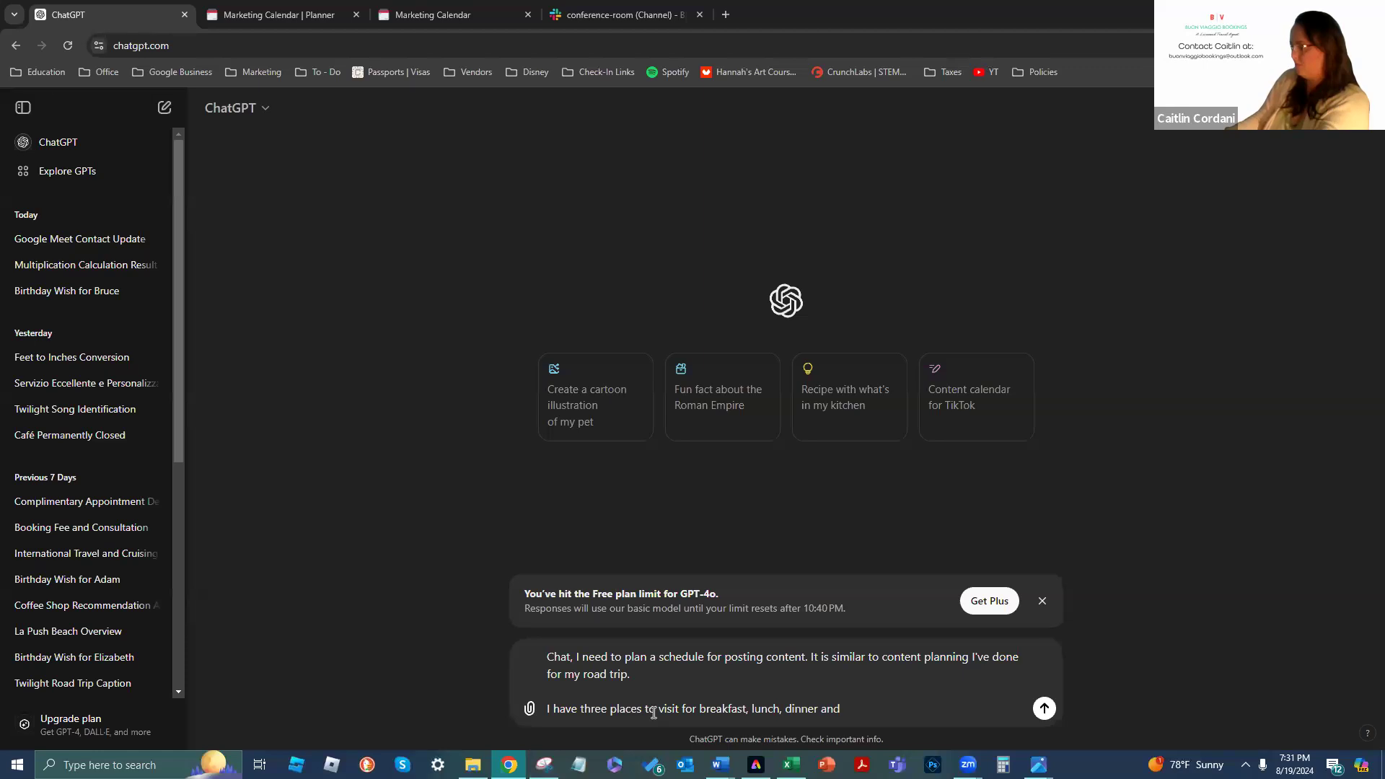
type("ces")
left_click(680, 715)
key("BackSpace")
key("BackSpace")
key("BackSpace")
key("BackSpace")
type("e")
key("BackSpace")
key("BackSpace")
type("eat")
left_click(937, 708)
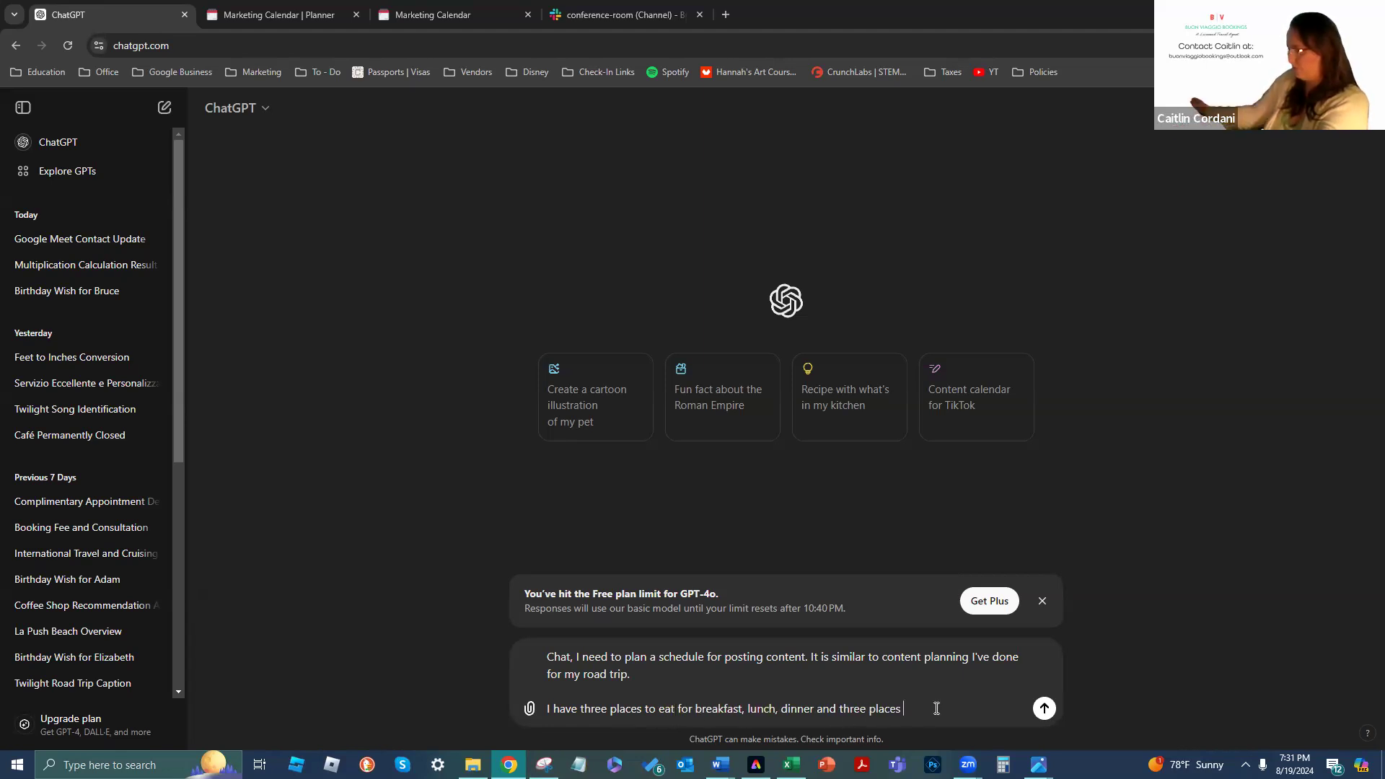
Continue the sentence with "to visit, P2v 1, P2v 2, P2v 3 and a Traveler's Tip of the day"
type("to vist")
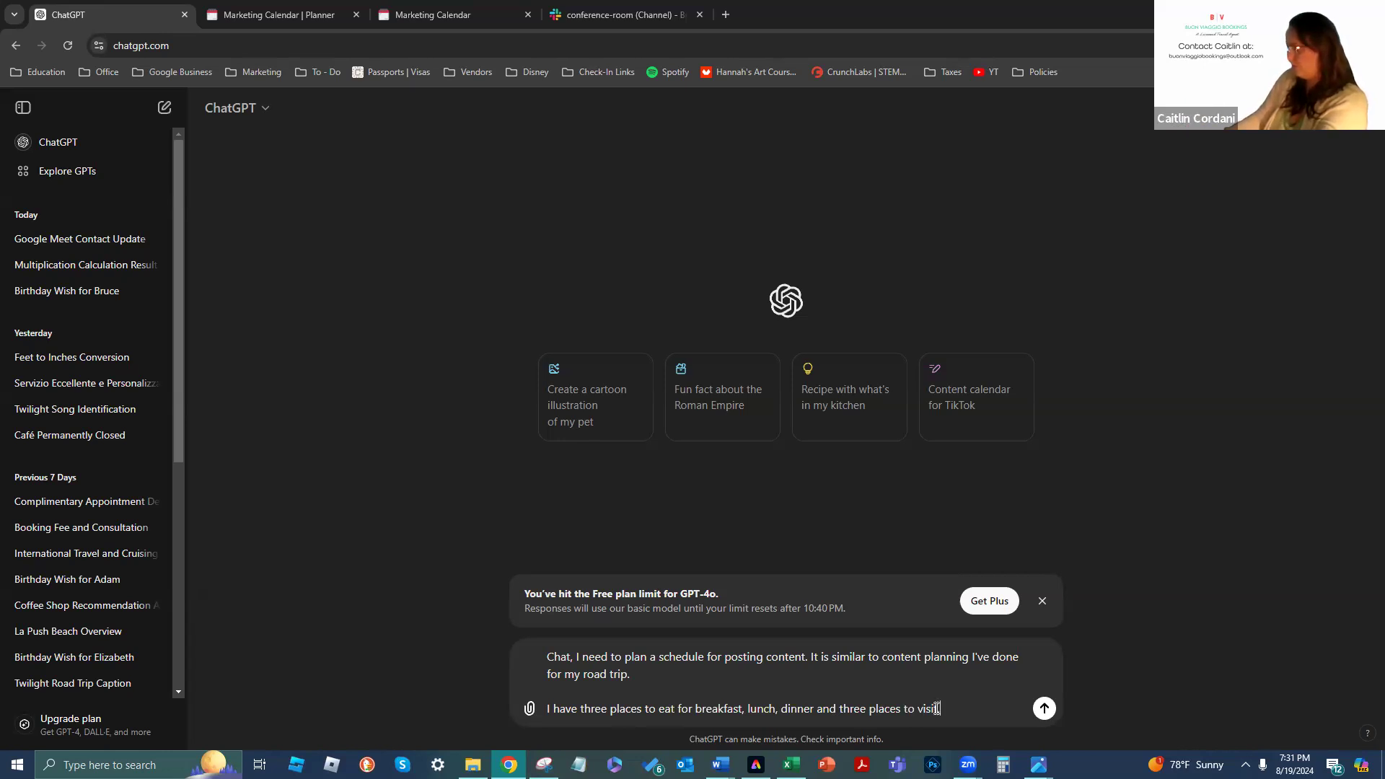
type(" P2v 1, P2v")
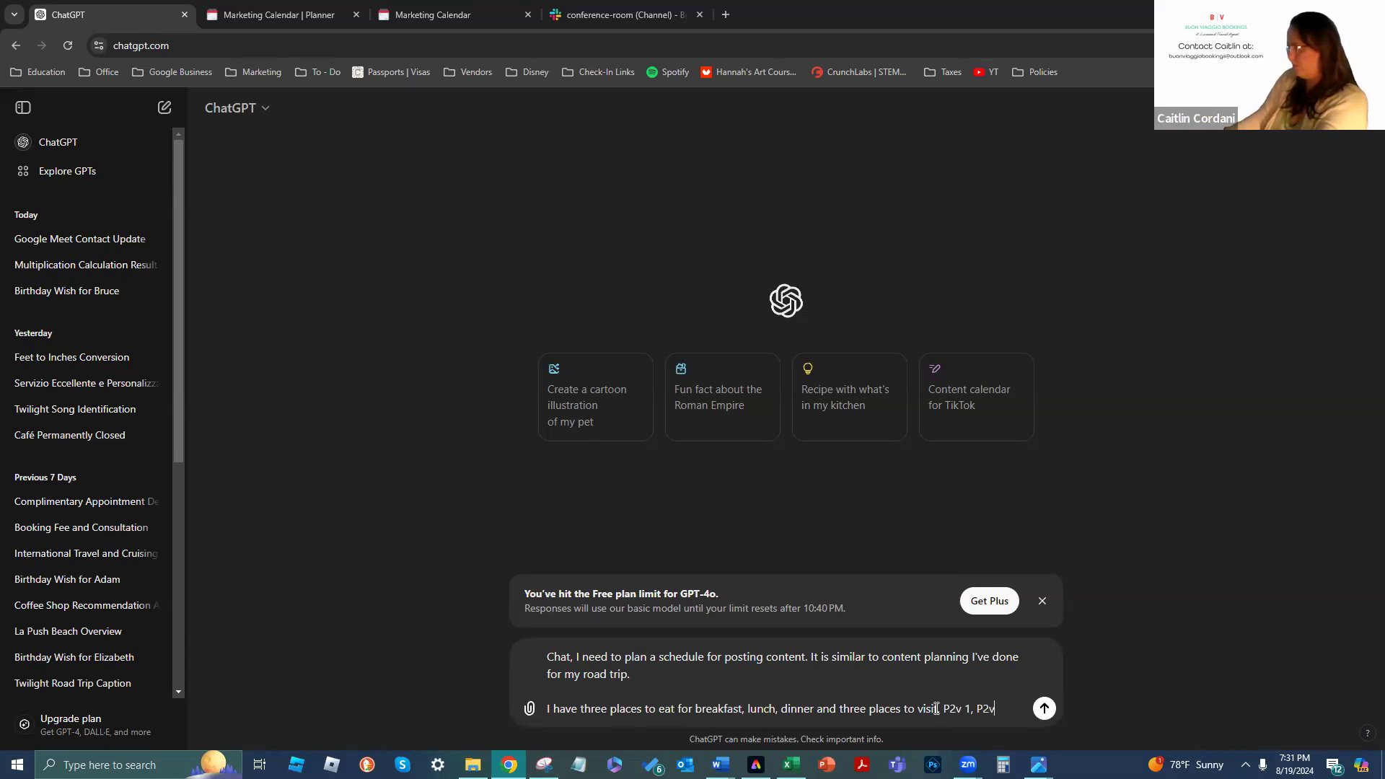
type(" 2, P")
type("2v")
type(" 3 and")
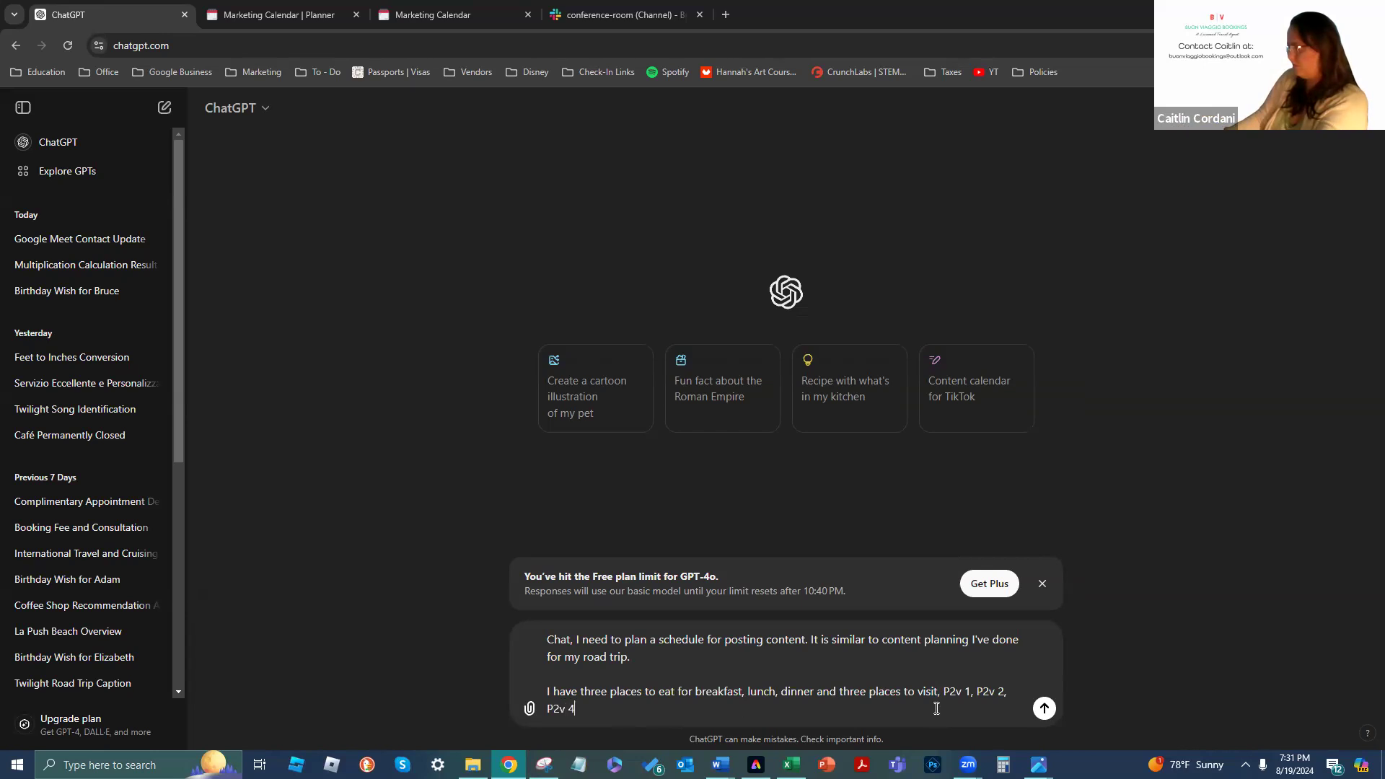
type(" a Traveler's Tip of the day")
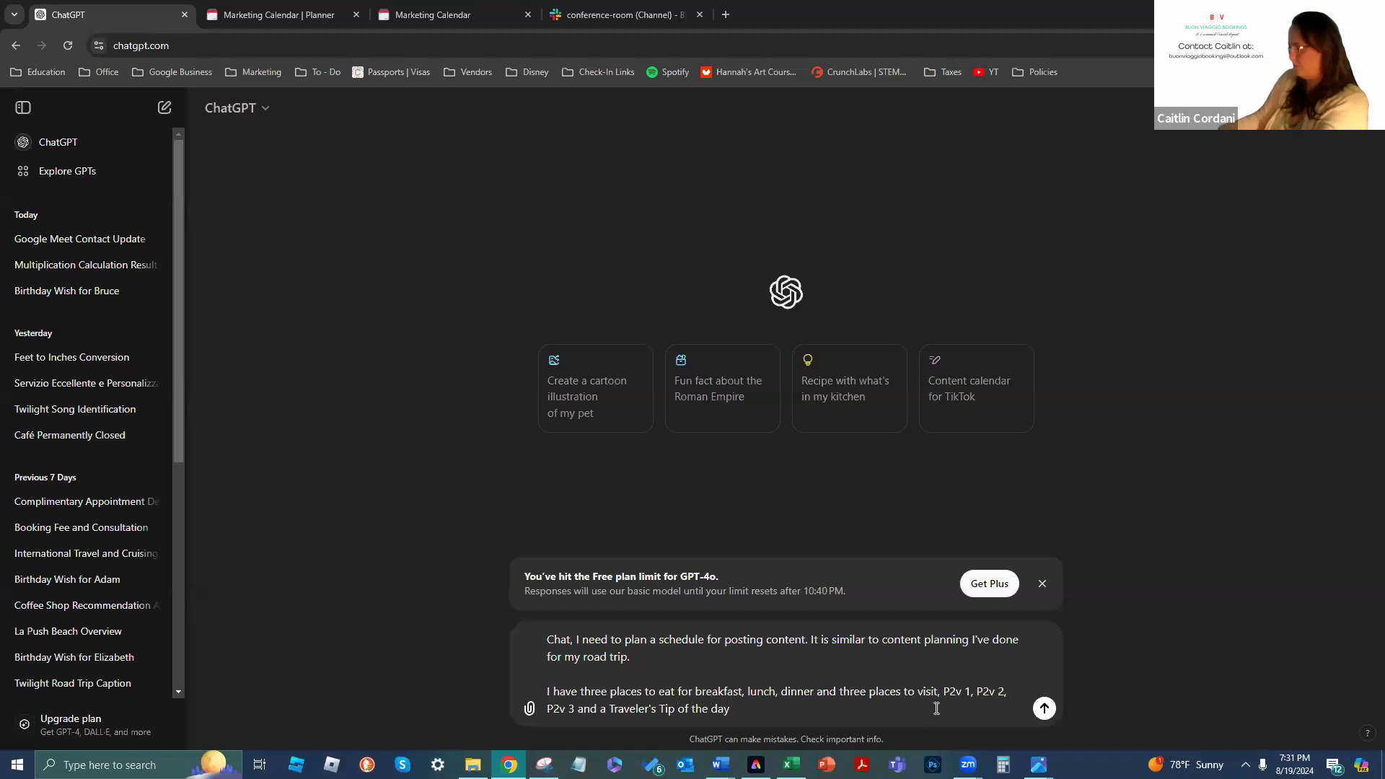
Add ", I also want to put content out for the Country that we are visiting for that day." and begin a new paragraph
type(", I also want to ")
type("pl")
type("ut")
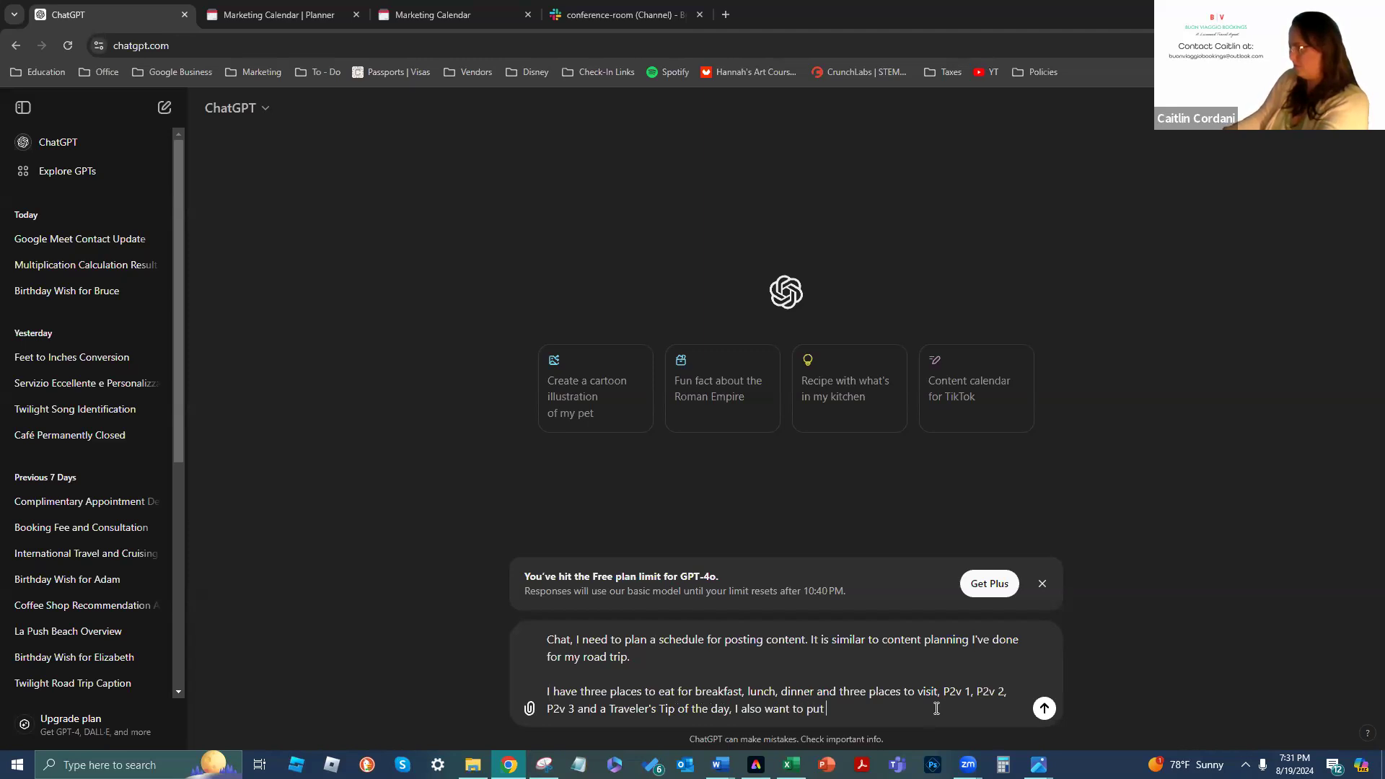
type(" content out for the Country that we are")
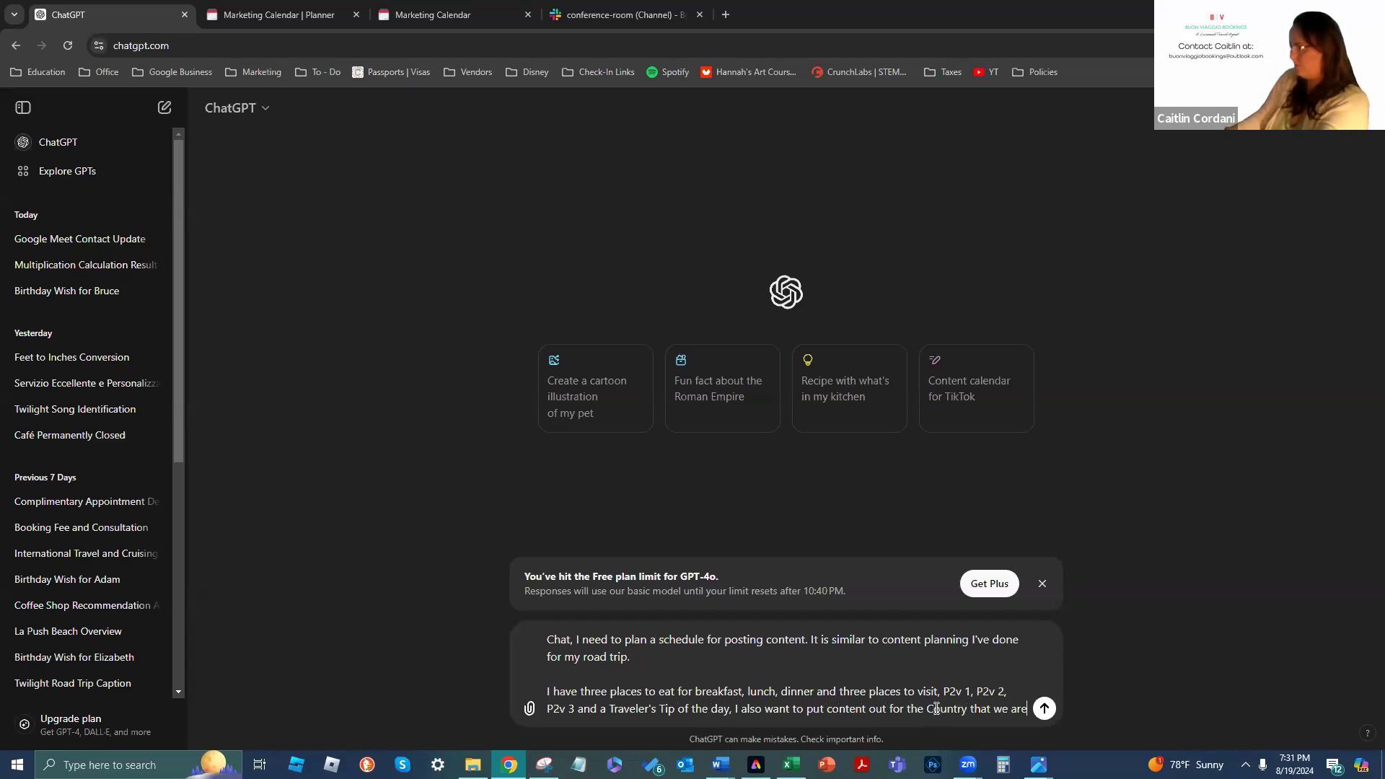
type(" visiting for that day.")
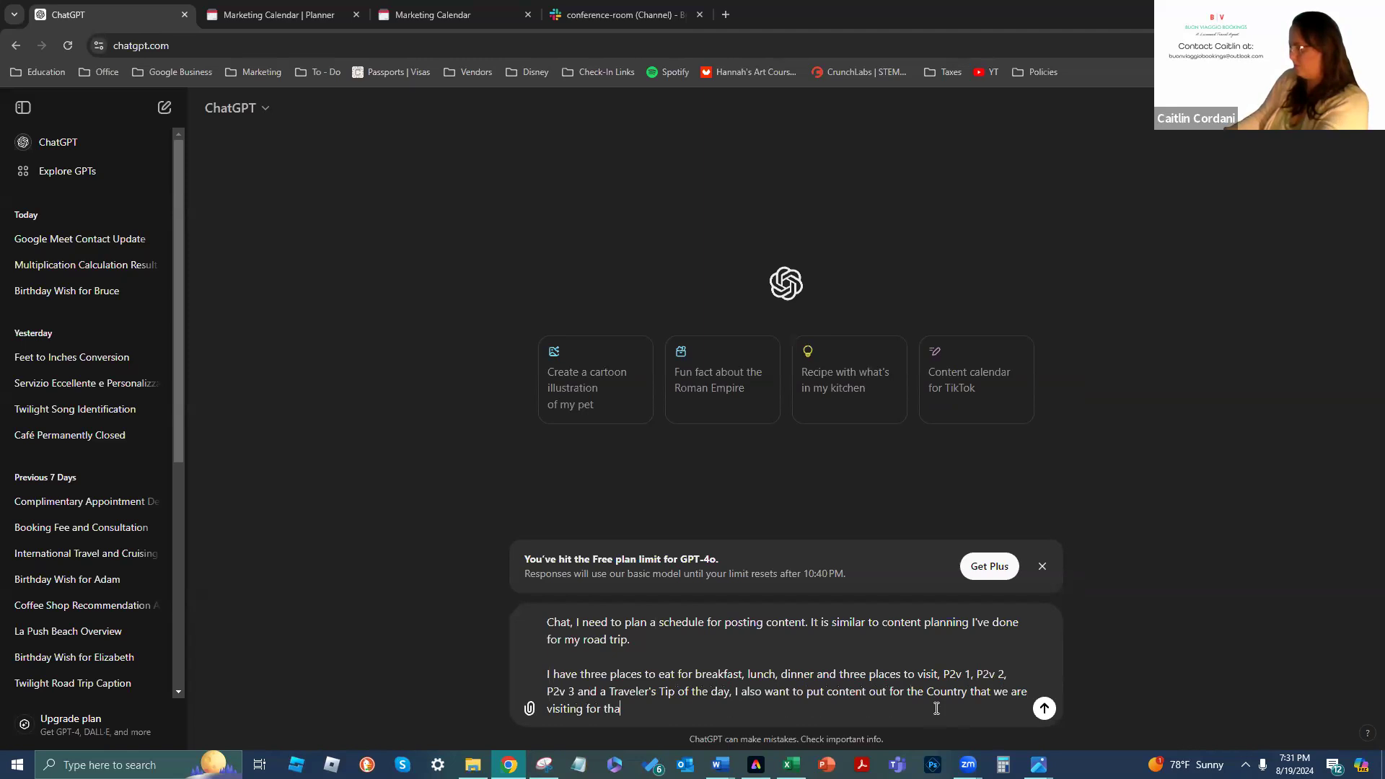
key("shift+Return")
key("shift+Return")
Write "I want to run my content between the hours of 6:00am and 10:30pm CST." as the third paragraph
type("I want t")
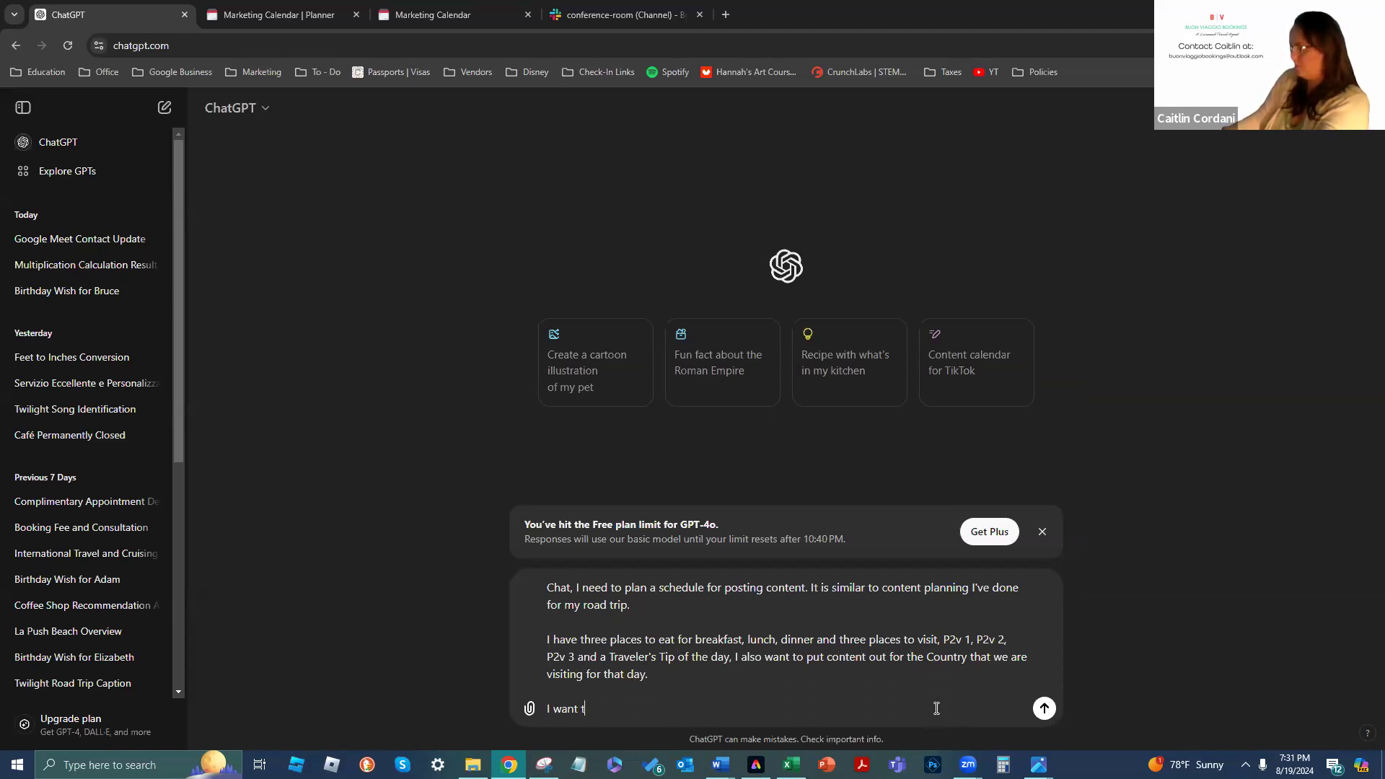
type("o run my ")
type("contr")
type("nt ")
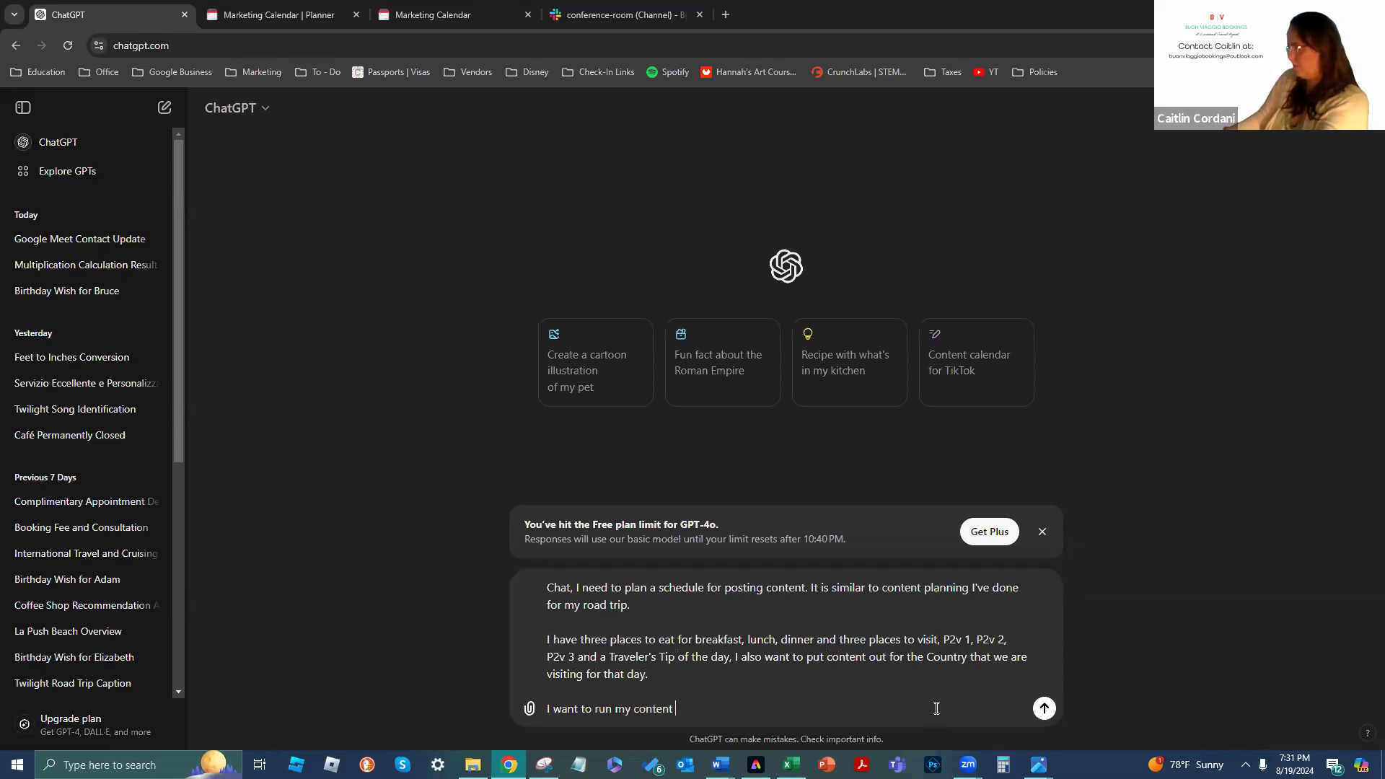
type("between the")
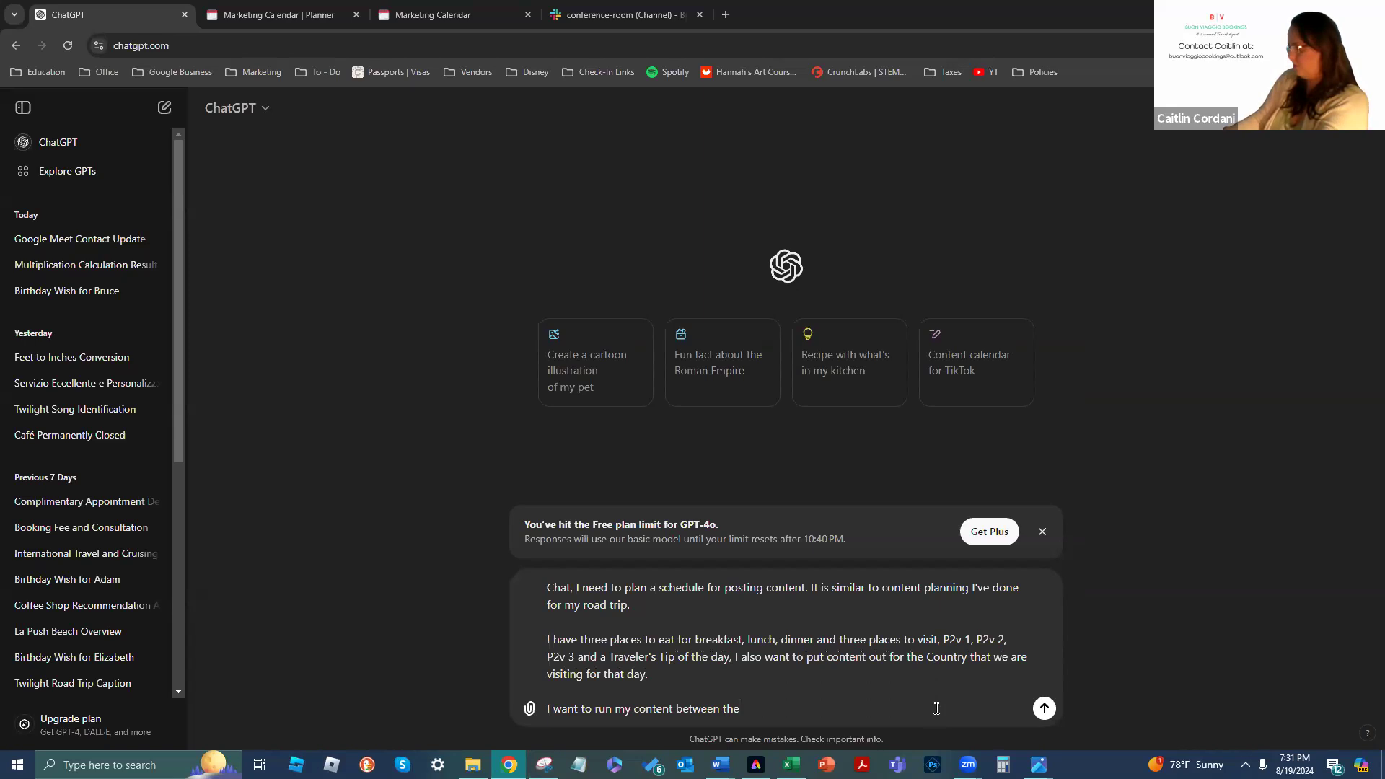
type(" hours of 7am and 10:30")
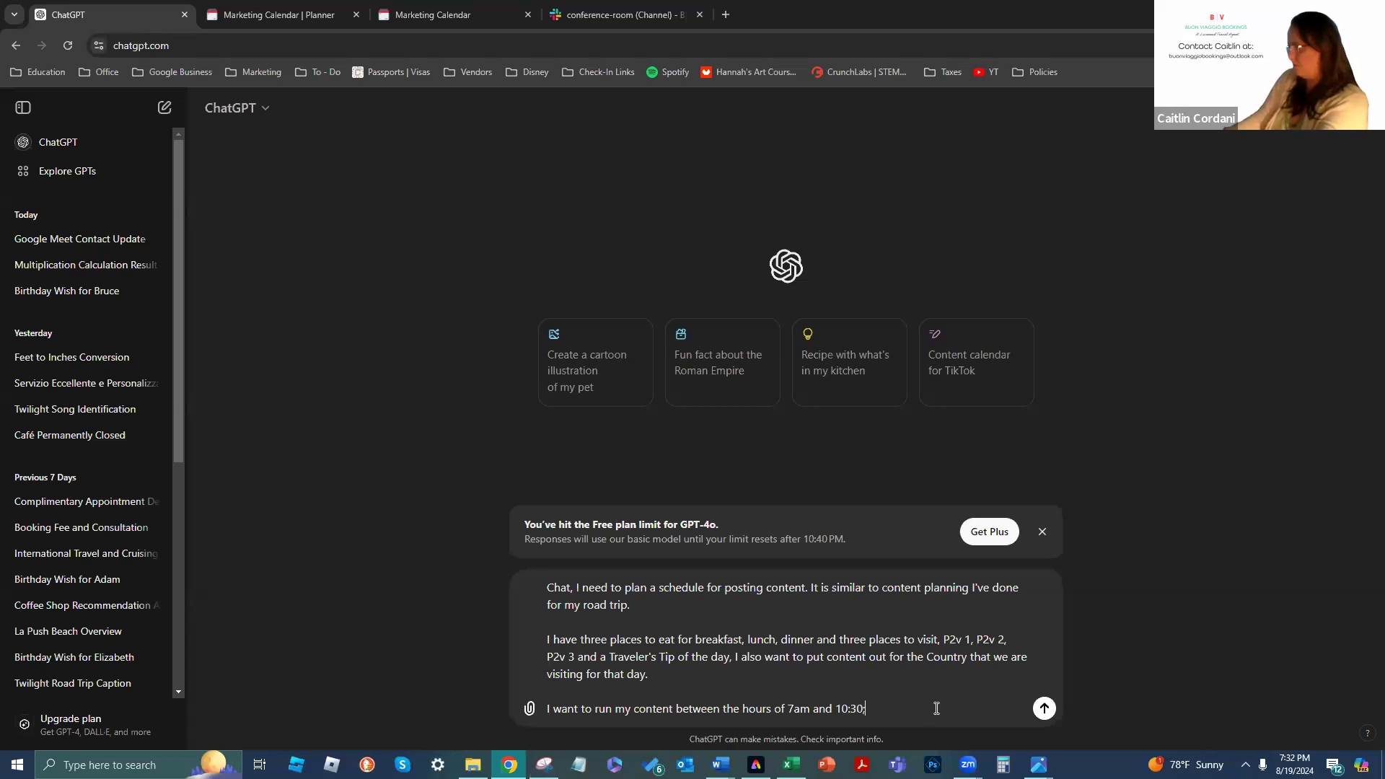
type("pm CST.")
left_click(794, 702)
key("BackSpace")
type("6:00")
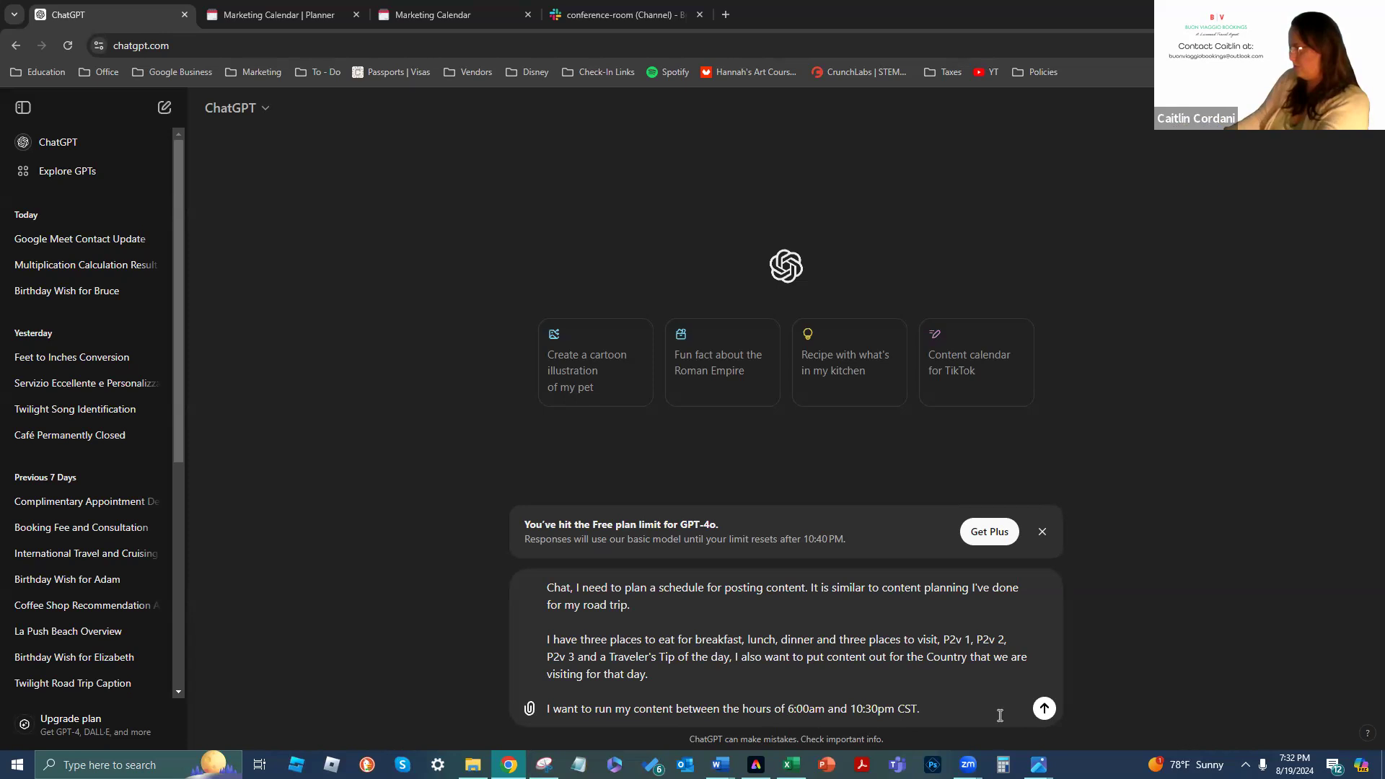
Extend the last sentence with "where the Country starts off the schedule at 6:00am and the dinner reservations would be the last place to go too."
type("where the State")
key("BackSpace")
key("BackSpace")
key("BackSpace")
key("BackSpace")
key("BackSpace")
type("Country starts off ")
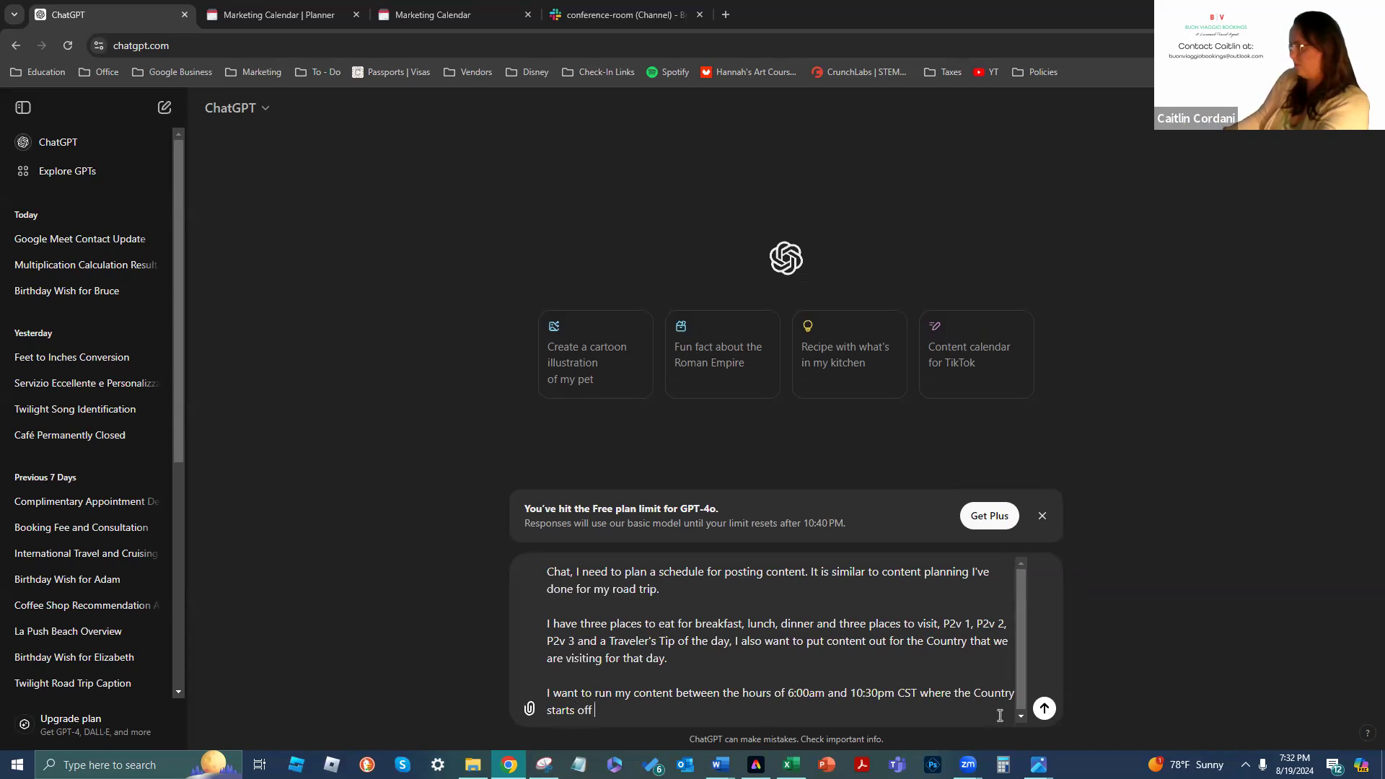
type("the schedule at 6")
type(":00am")
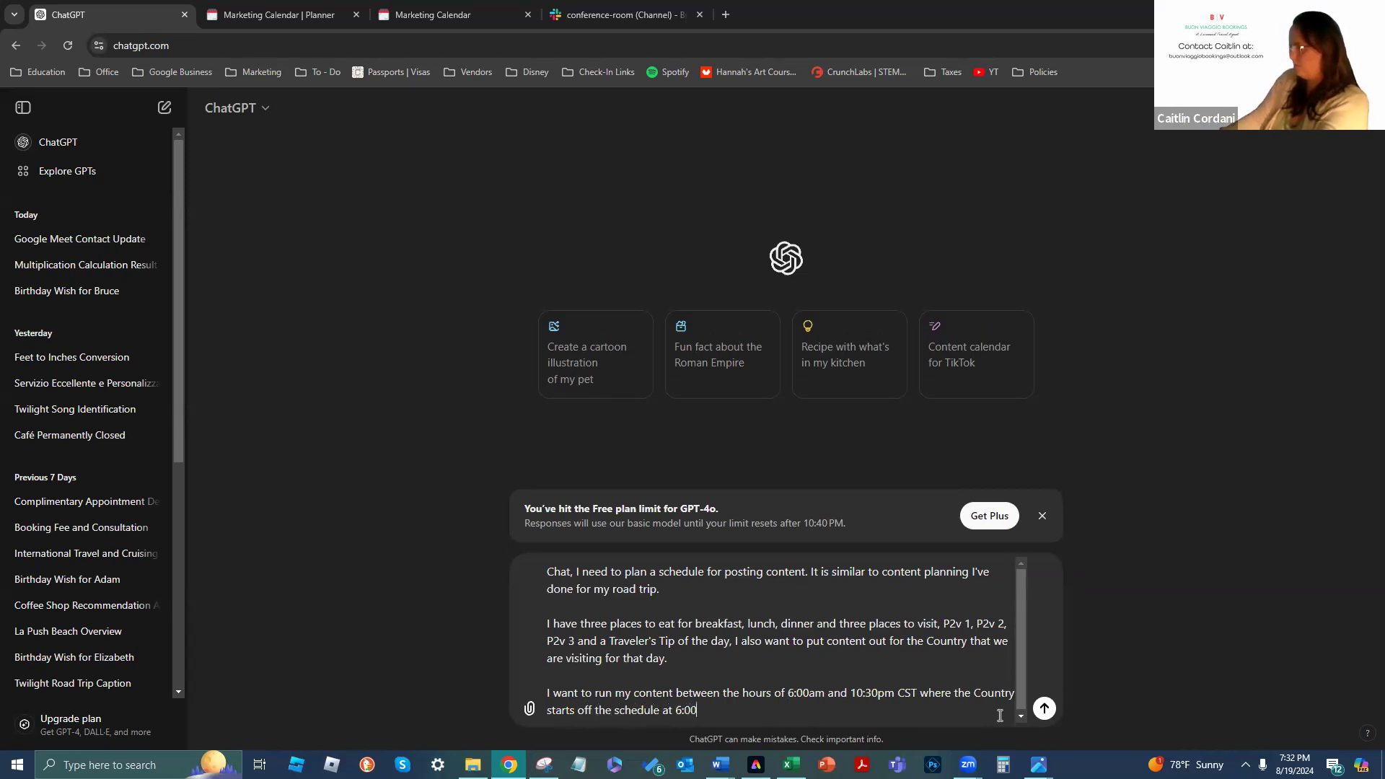
type(" and the")
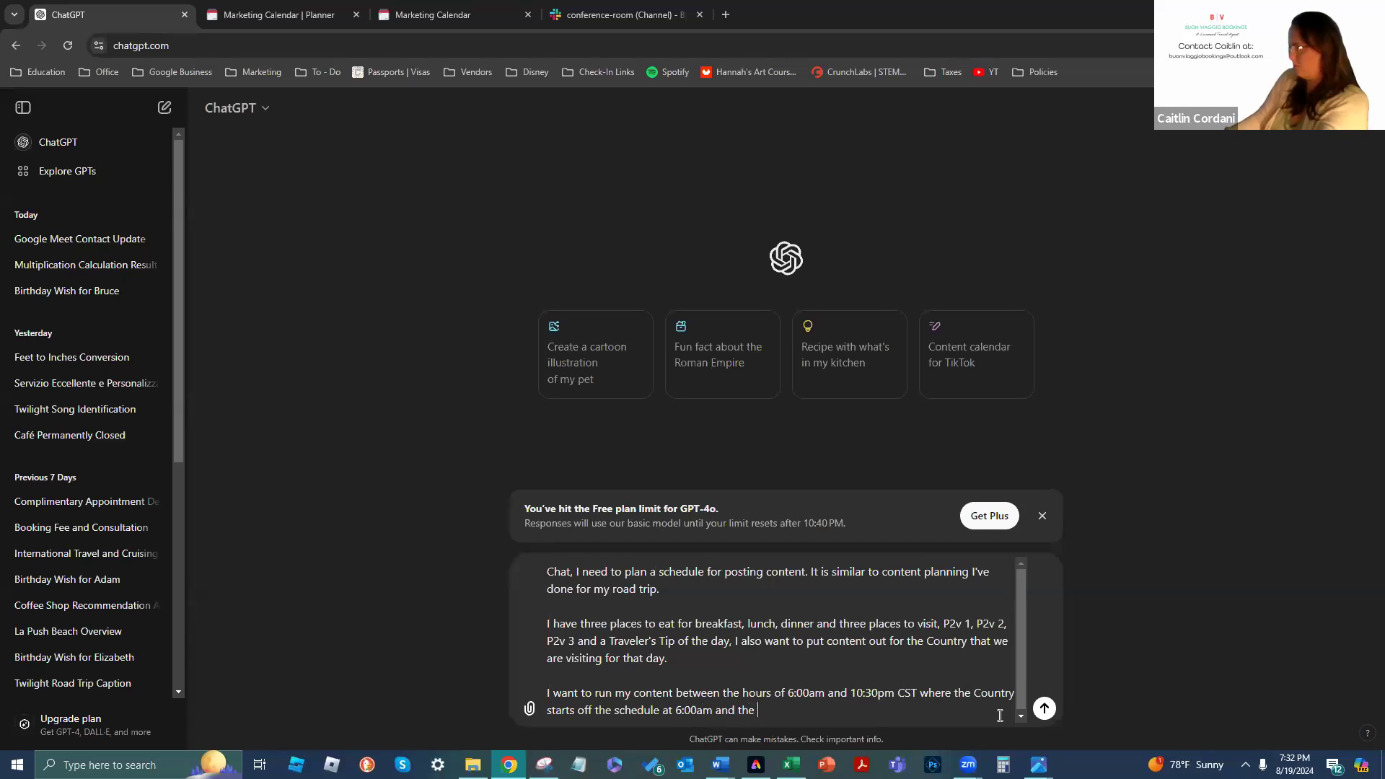
type(" dinner reservations w")
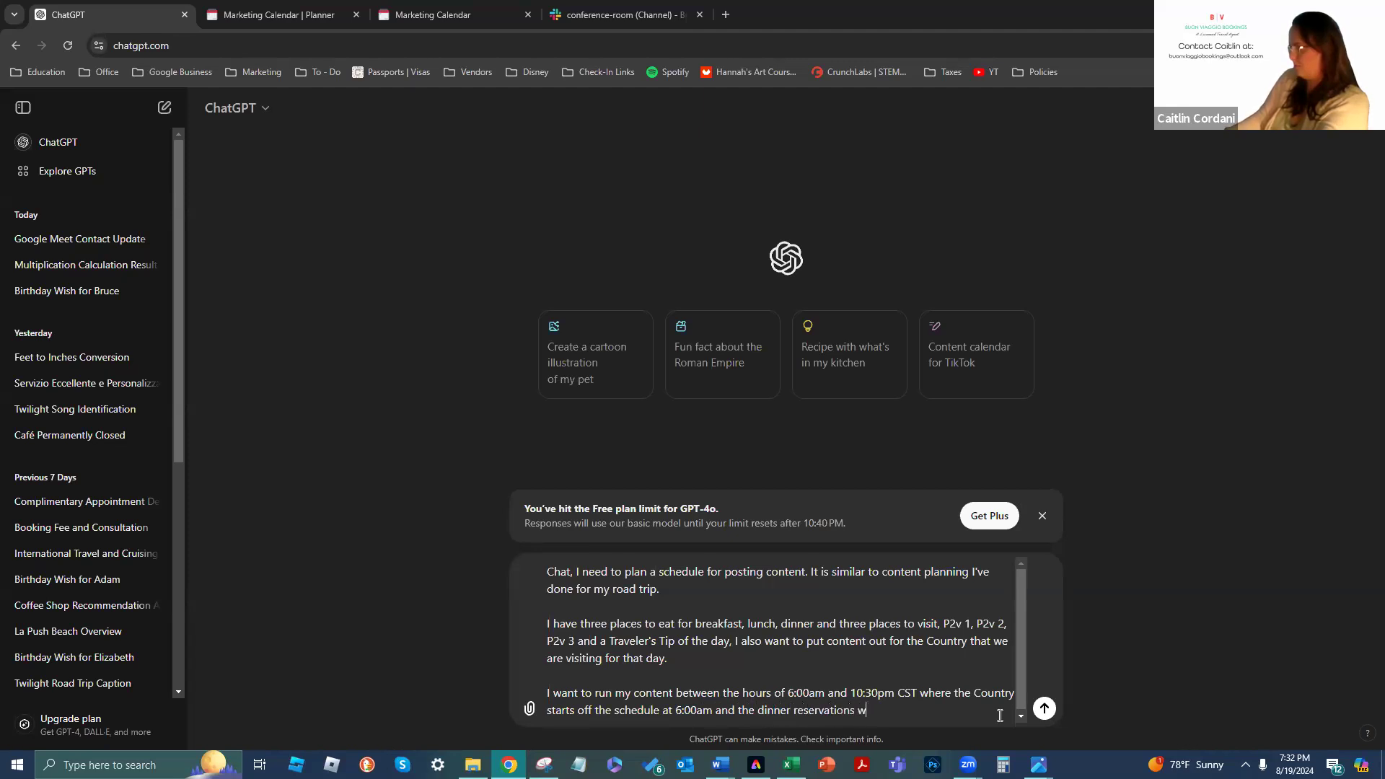
type("ould be the last place to go too.")
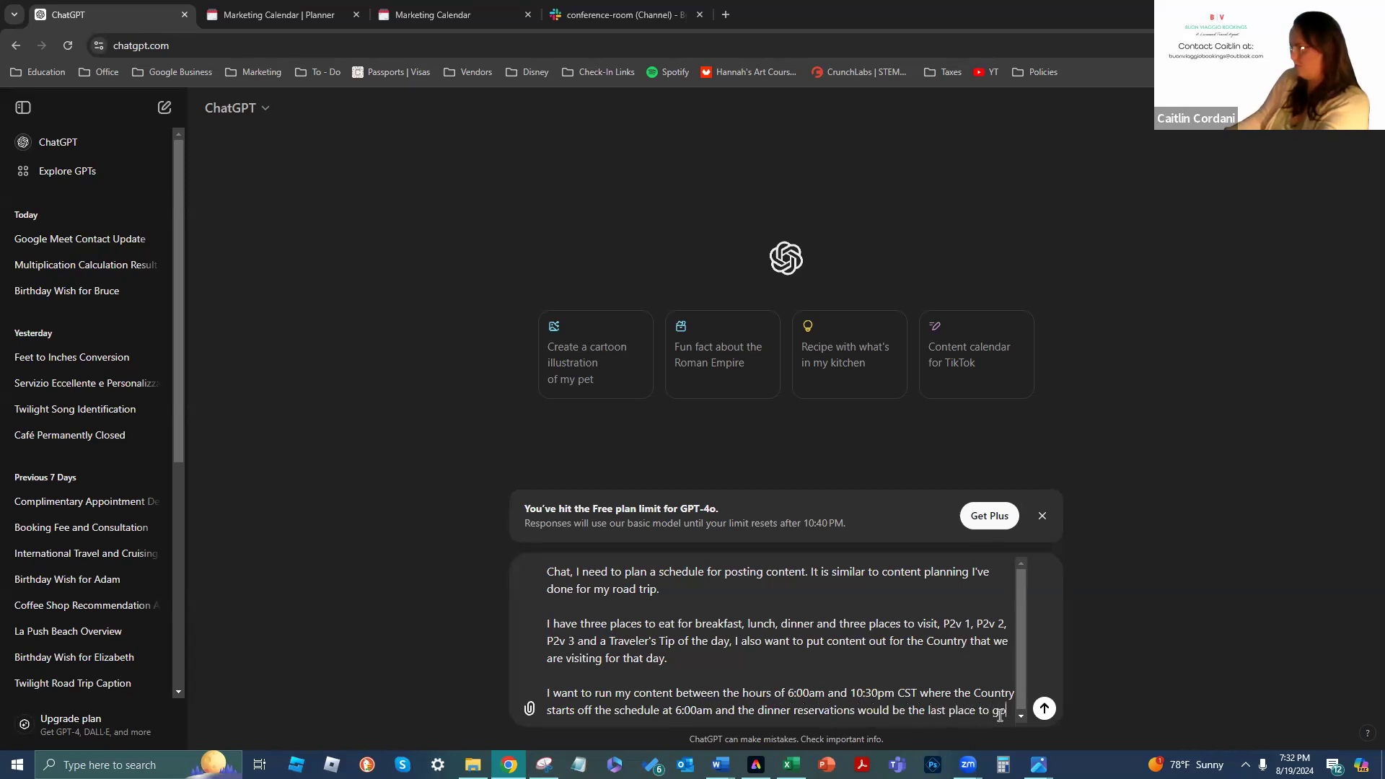
key("shift+Return")
key("shift+Return")
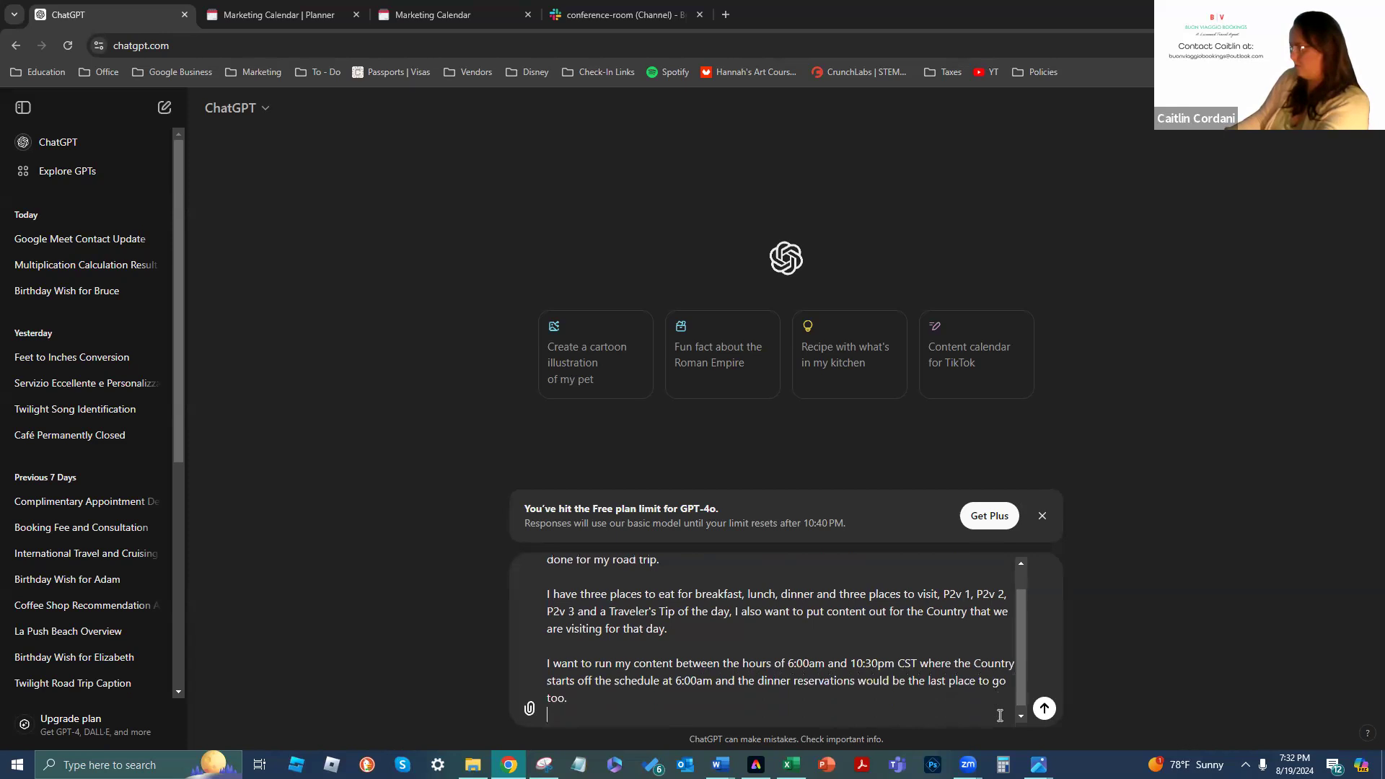
Add the line "Make the content schedule:" to the message and leave a blank line below it
type("Make the ")
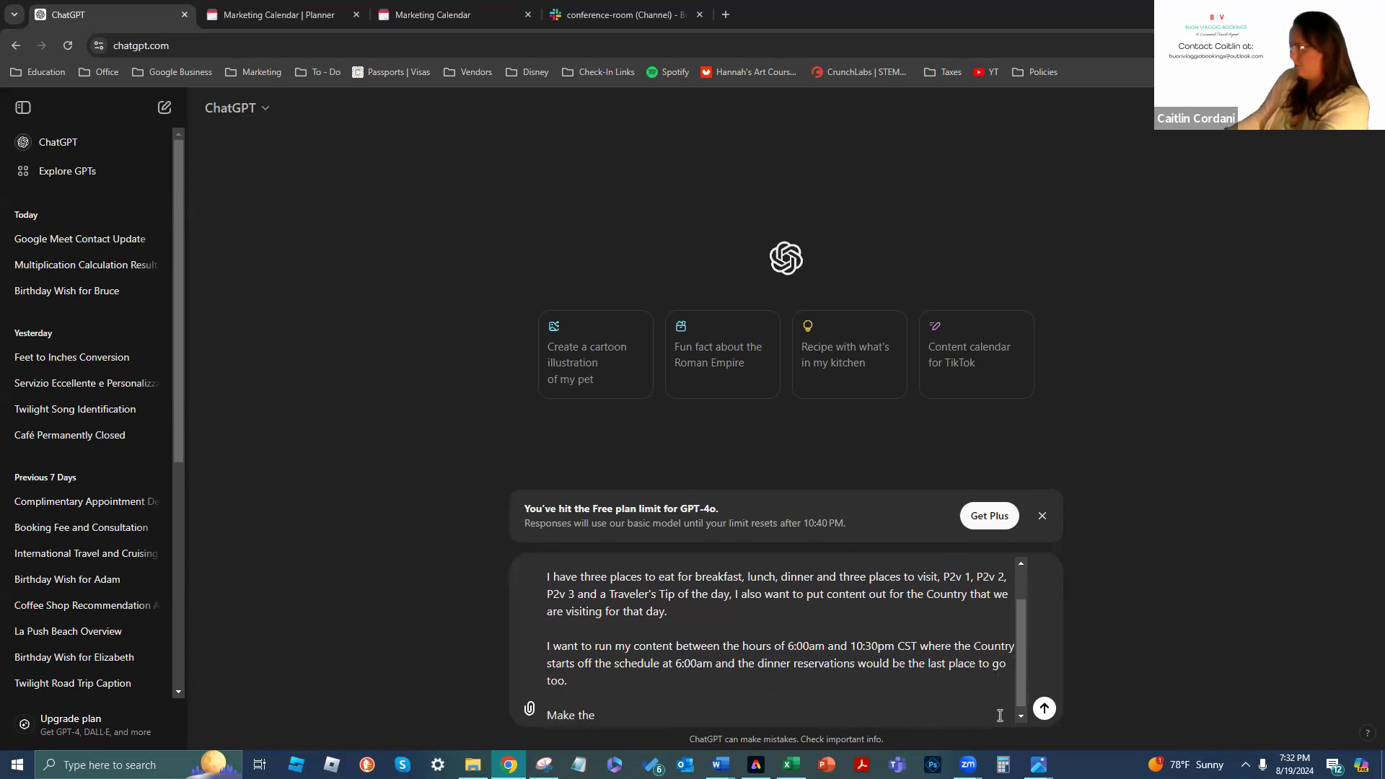
type("content schedule")
key("shift+Return")
key("shift+Return")
Enter "Country" as the first item of the content schedule list and start a new line
type("Contr")
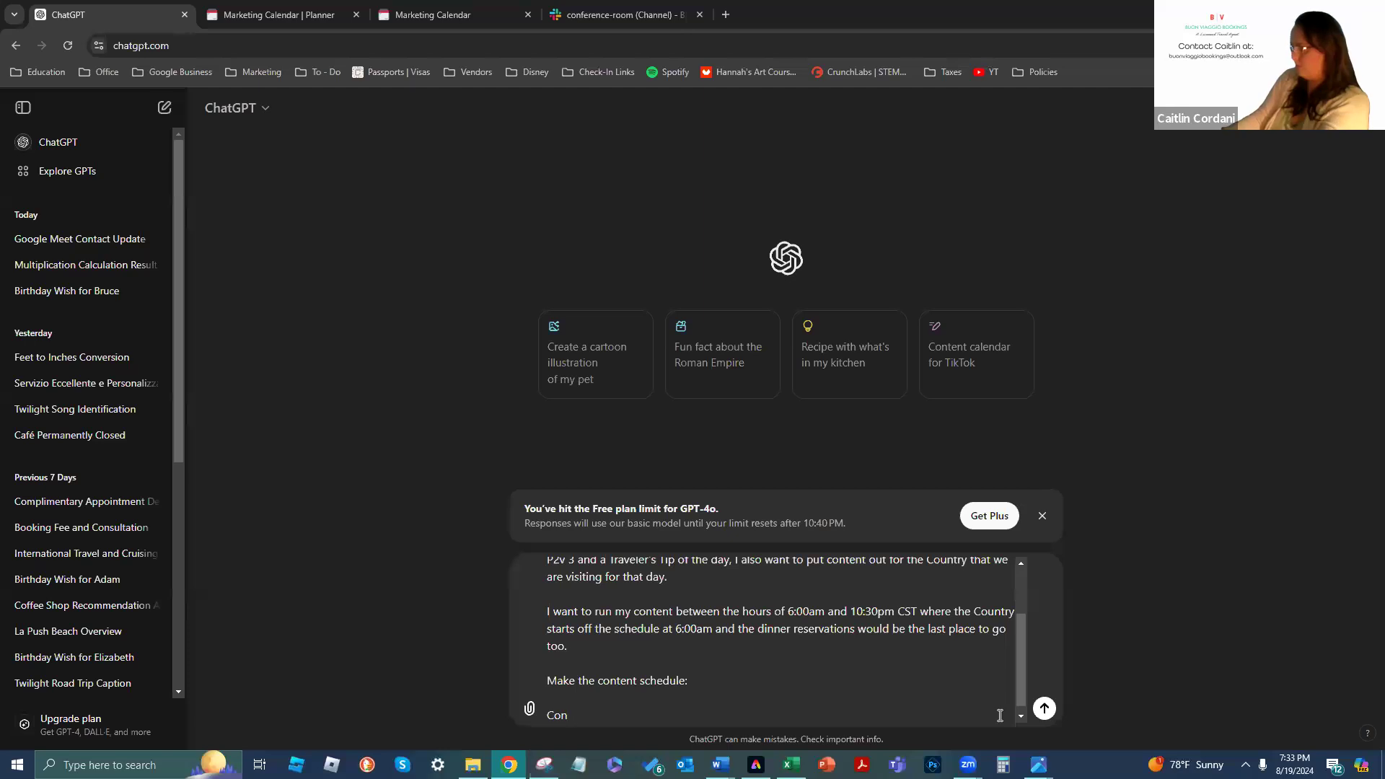
type("try")
key("shift+Return")
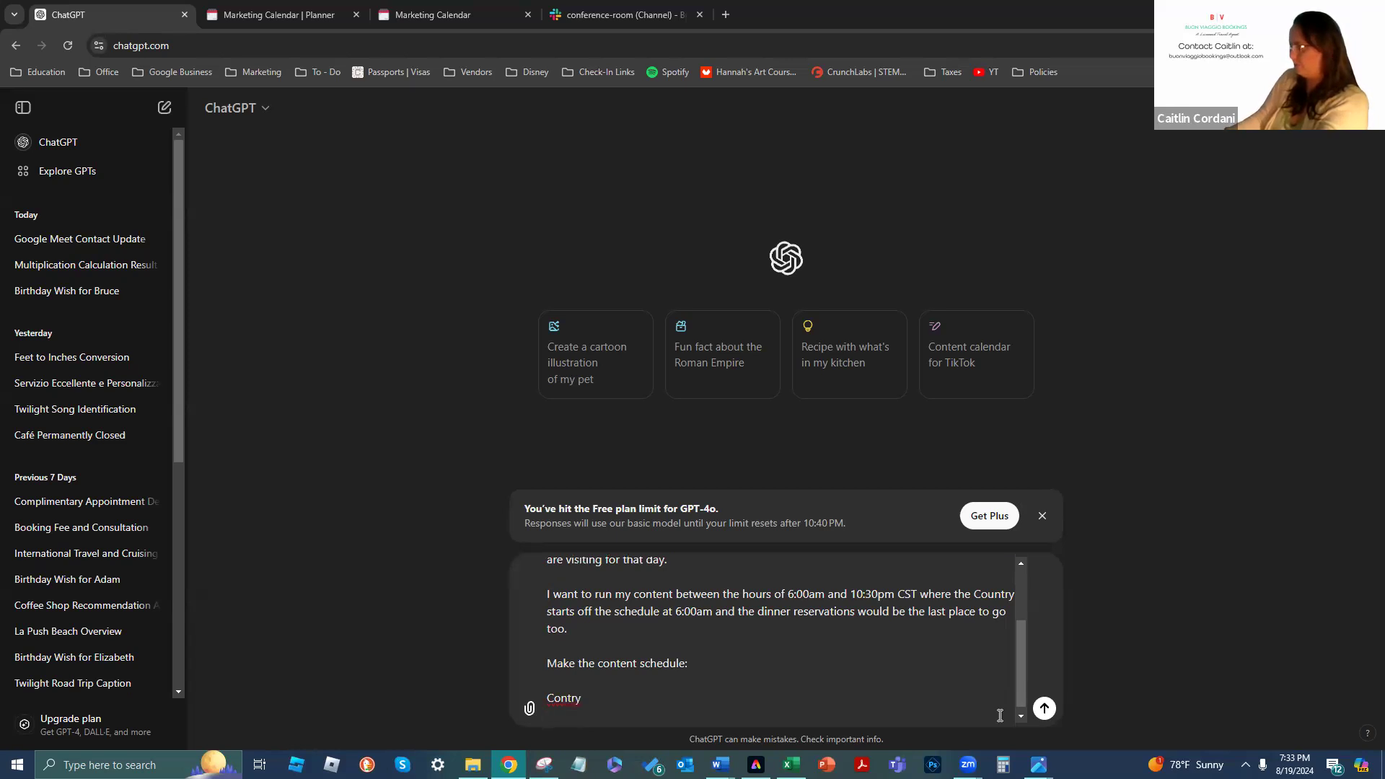
key("BackSpace")
key("BackSpace")
key("BackSpace")
key("BackSpace")
key("BackSpace")
type("untry")
key("shift+Return")
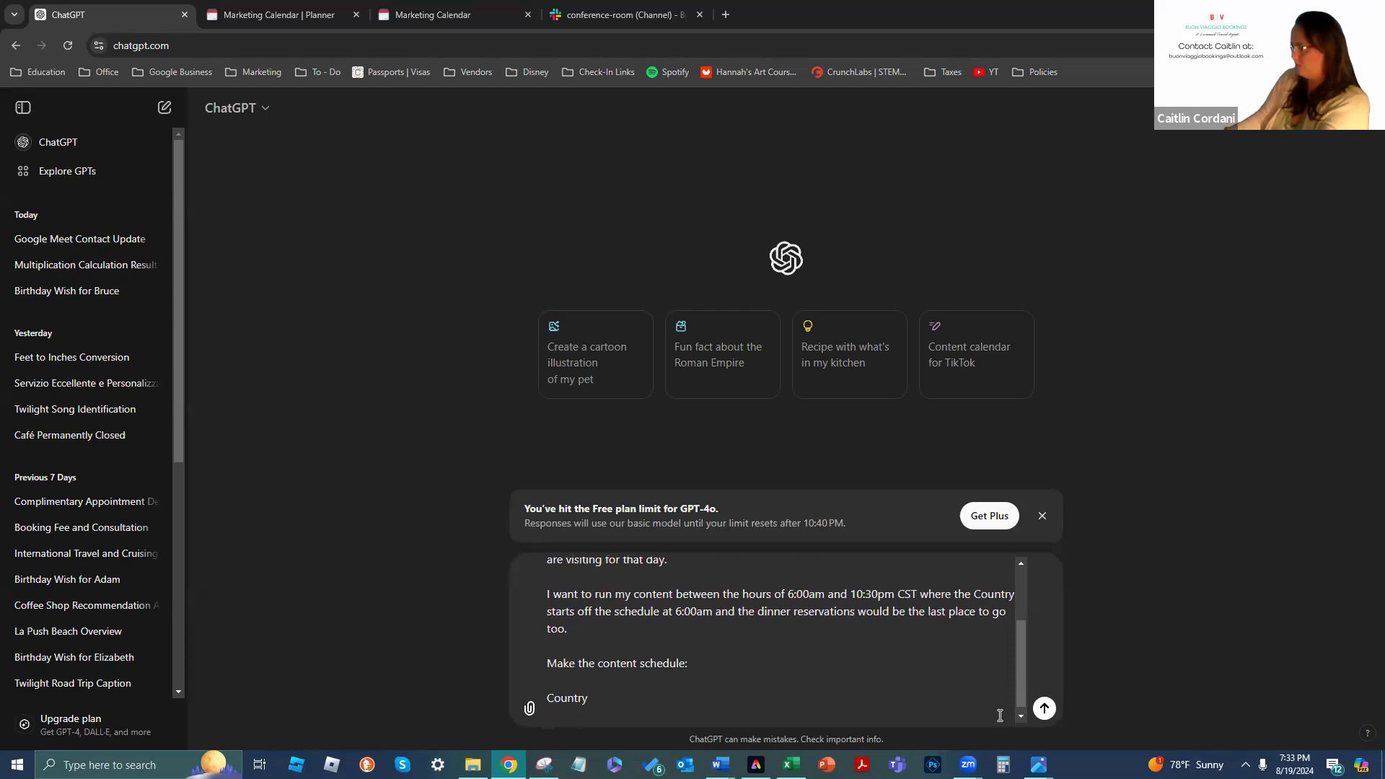
Add "Coffee", "P2v 1" and "HOTP" on separate lines below "Country" in the content schedule list
type("Coffee")
key("shift+Return")
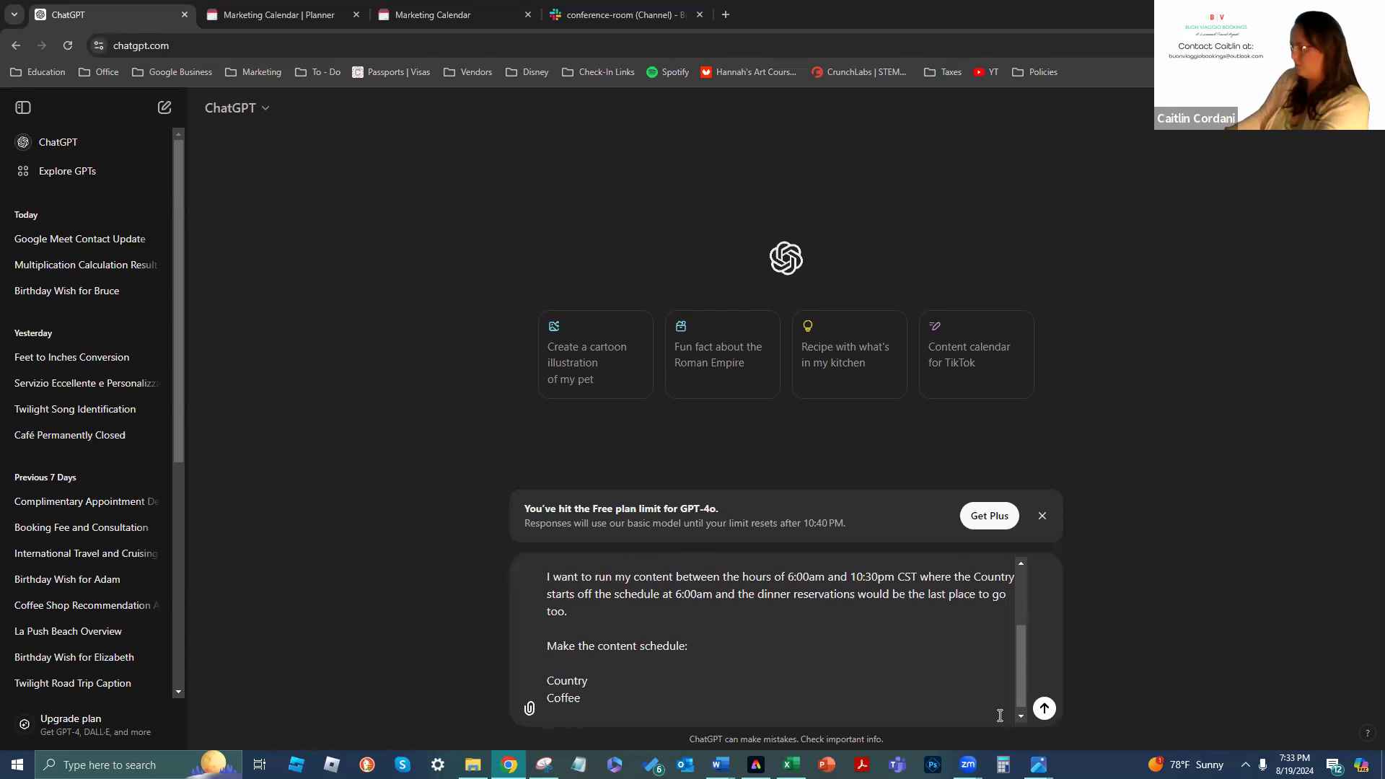
type("P2v 1")
key("shift+Return")
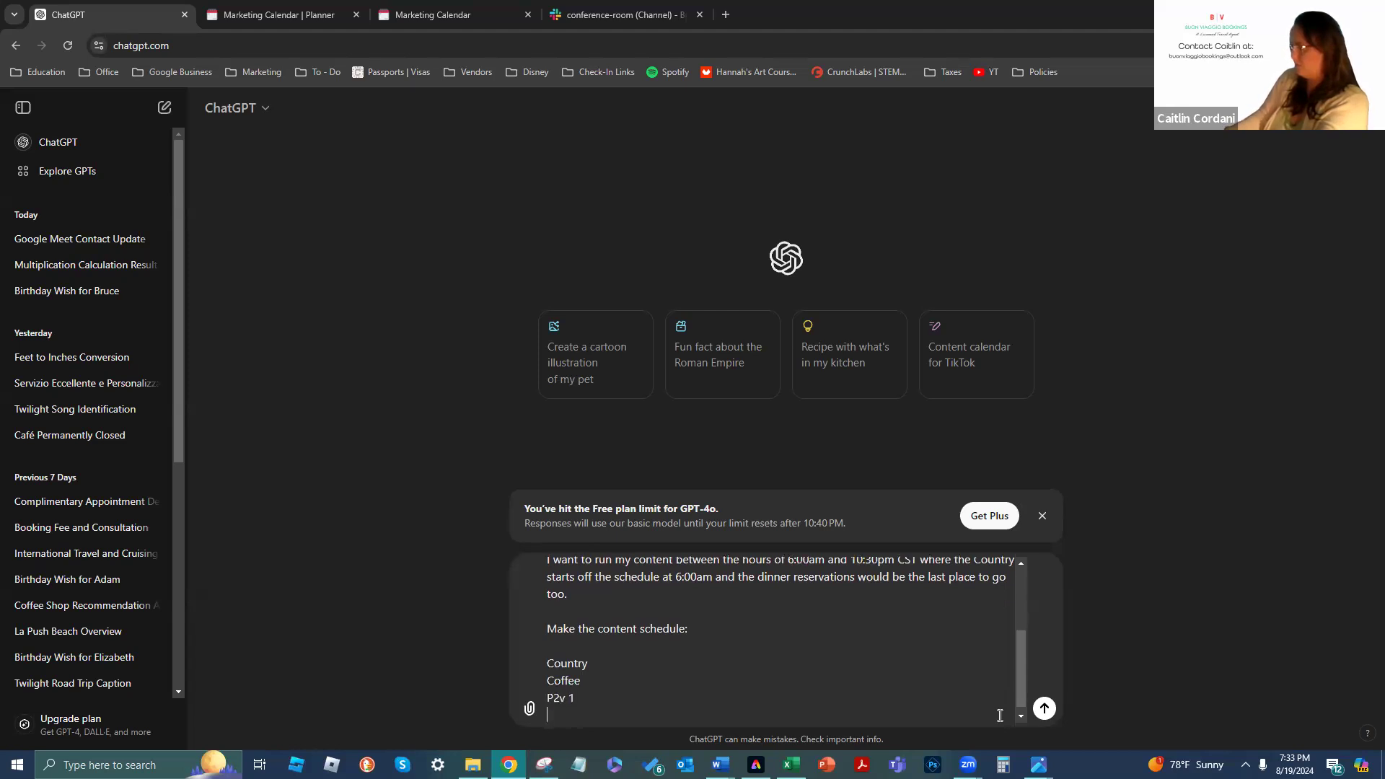
type("HOT")
type("P")
key("BackSpace")
type("P")
key("shift+Return")
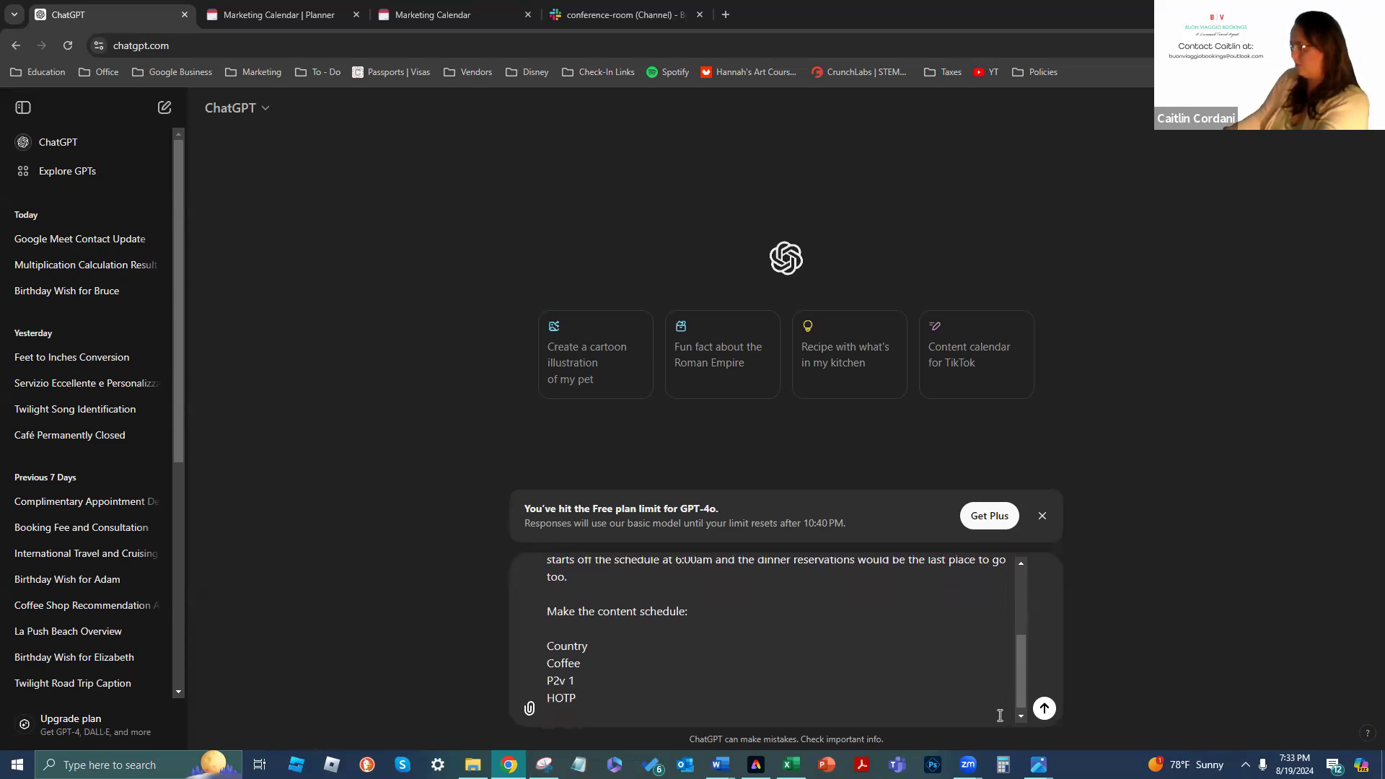
Add "P2v 2" and "TTOD" on separate lines below "HOTP" in the content schedule list
type("P2v 2")
key("shift+Return")
type("TTOD")
key("shift+Return")
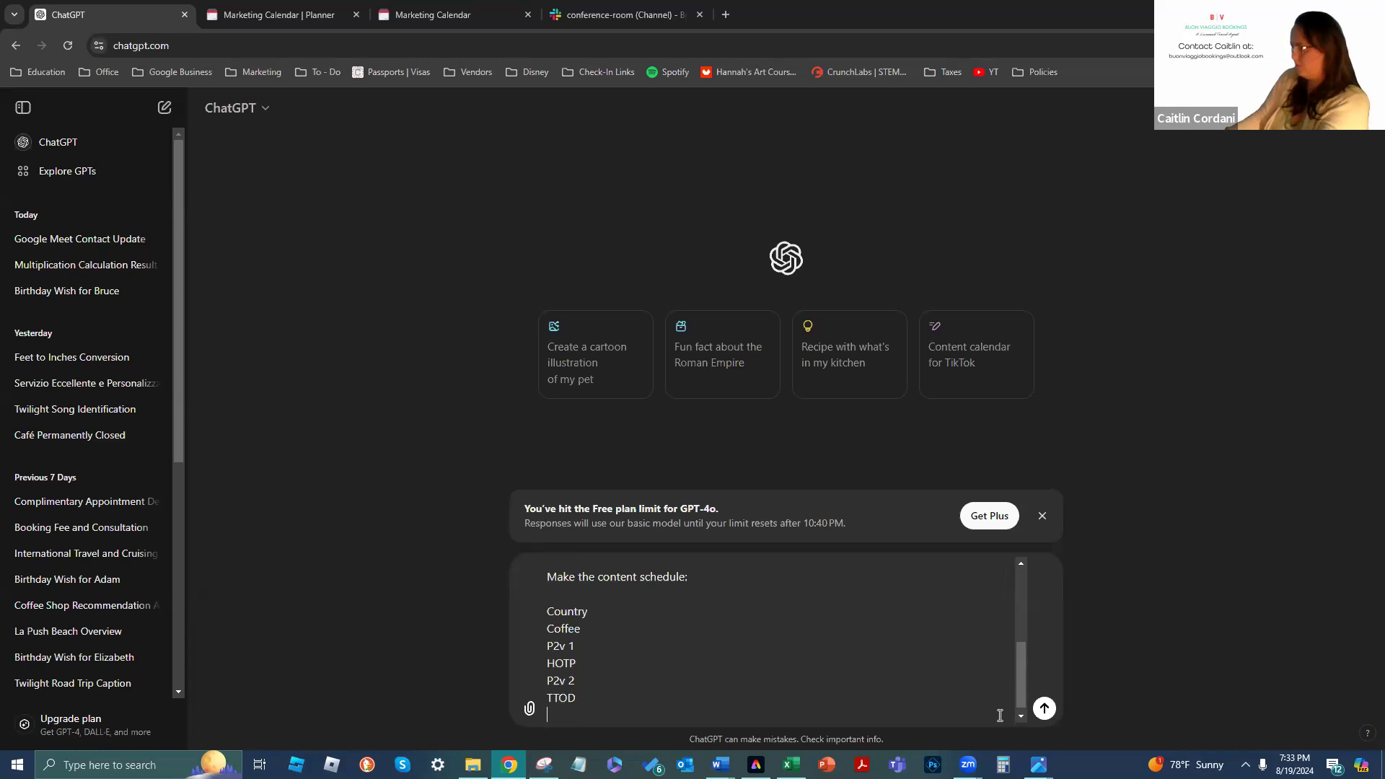
Replace the "TTOD" item with "Lunch" and put "TTOD" on the line after it
type("L")
key("BackSpace")
key("BackSpace")
key("BackSpace")
key("BackSpace")
key("BackSpace")
key("BackSpace")
type("Lunch")
key("shift+Return")
type("T")
type("TO")
type("P")
key("BackSpace")
type("D")
key("shift+Return")
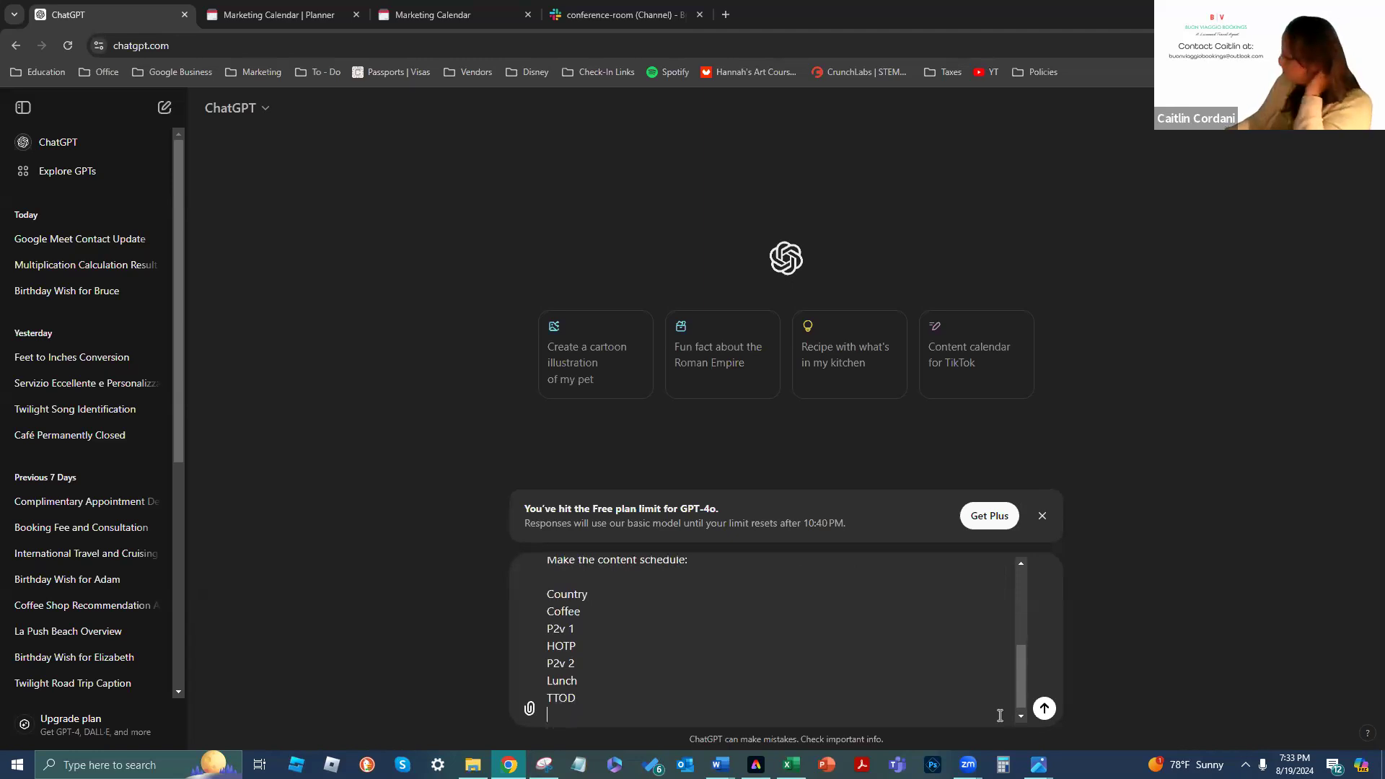
Finish the schedule list with "P2v 3" and "Diner" and send the message
type("P2v 3")
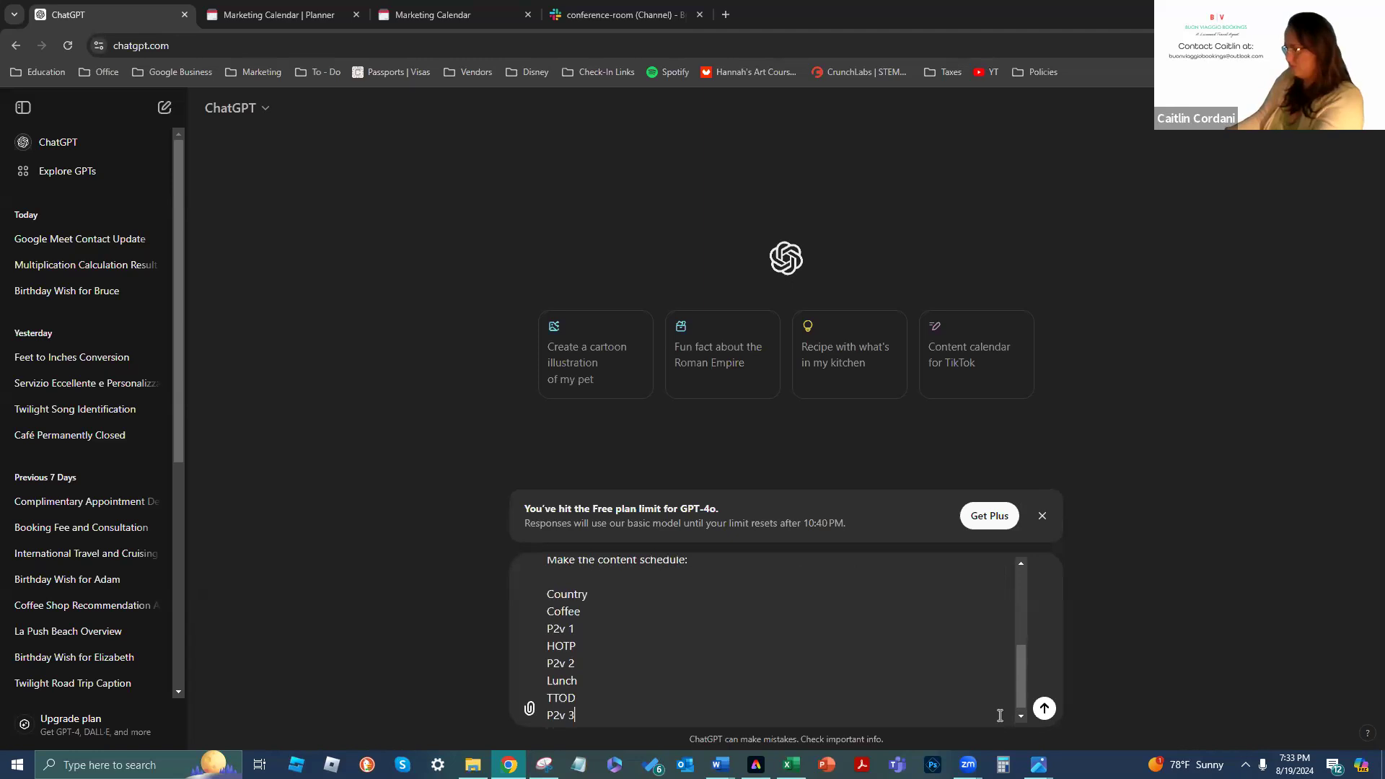
key("shift+Return")
type("Diner")
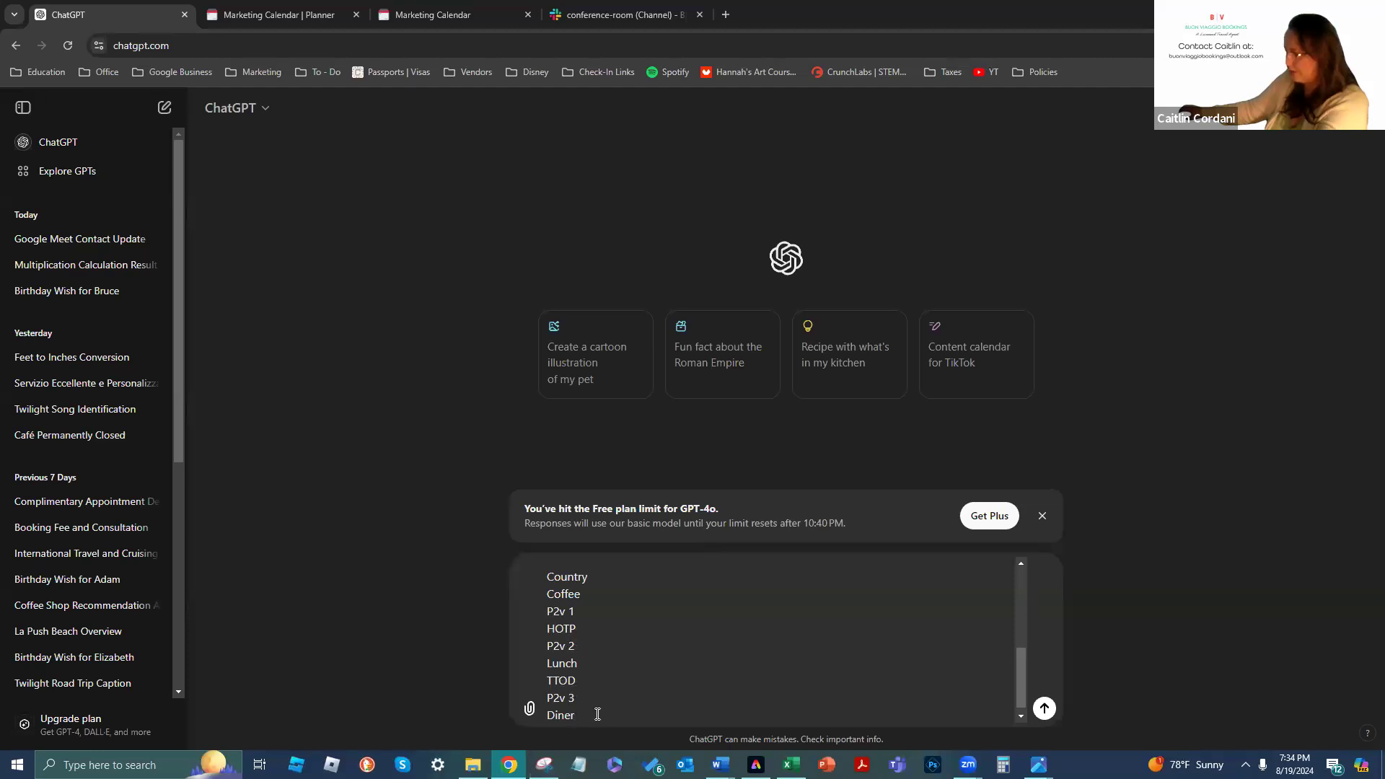
mouse_move(756, 764)
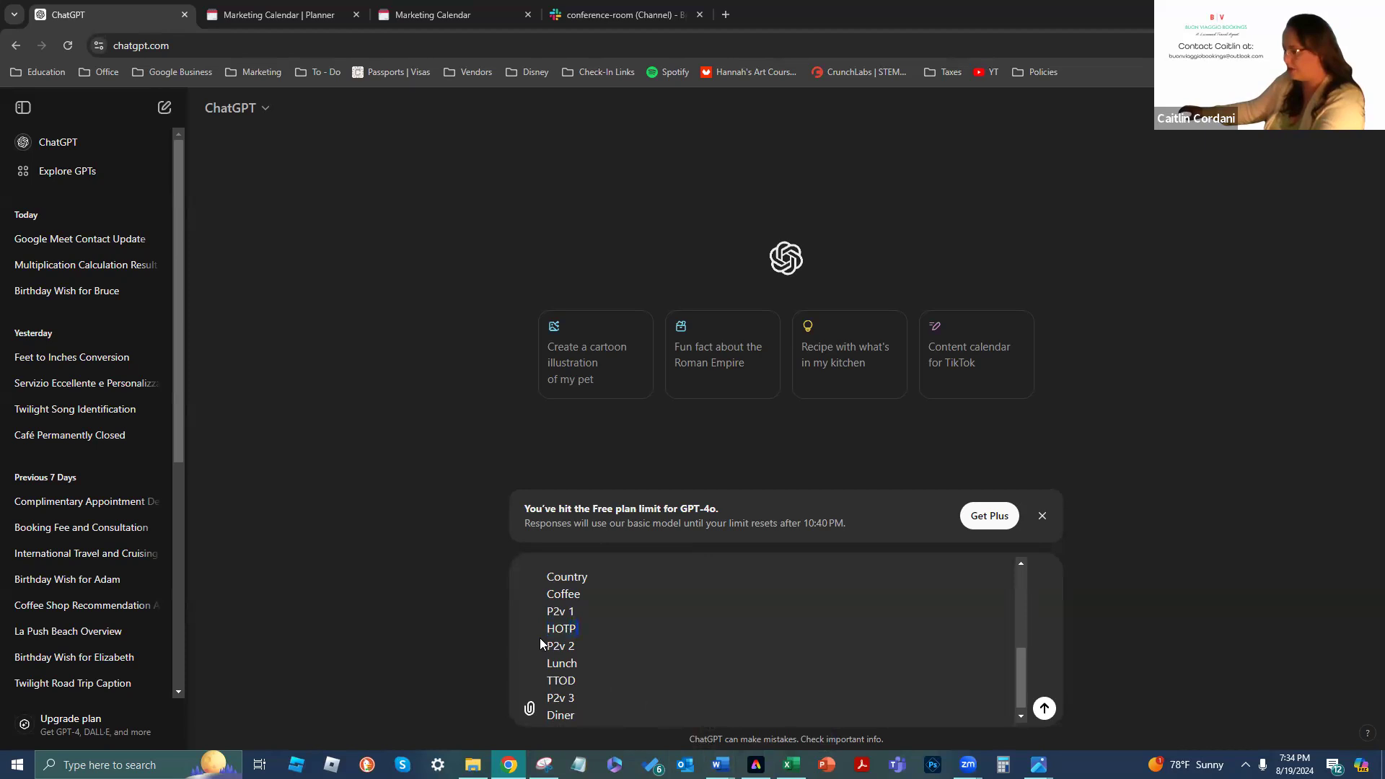
left_click(648, 646)
scroll(758, 628, "up", 1)
scroll(756, 650, "down", 1)
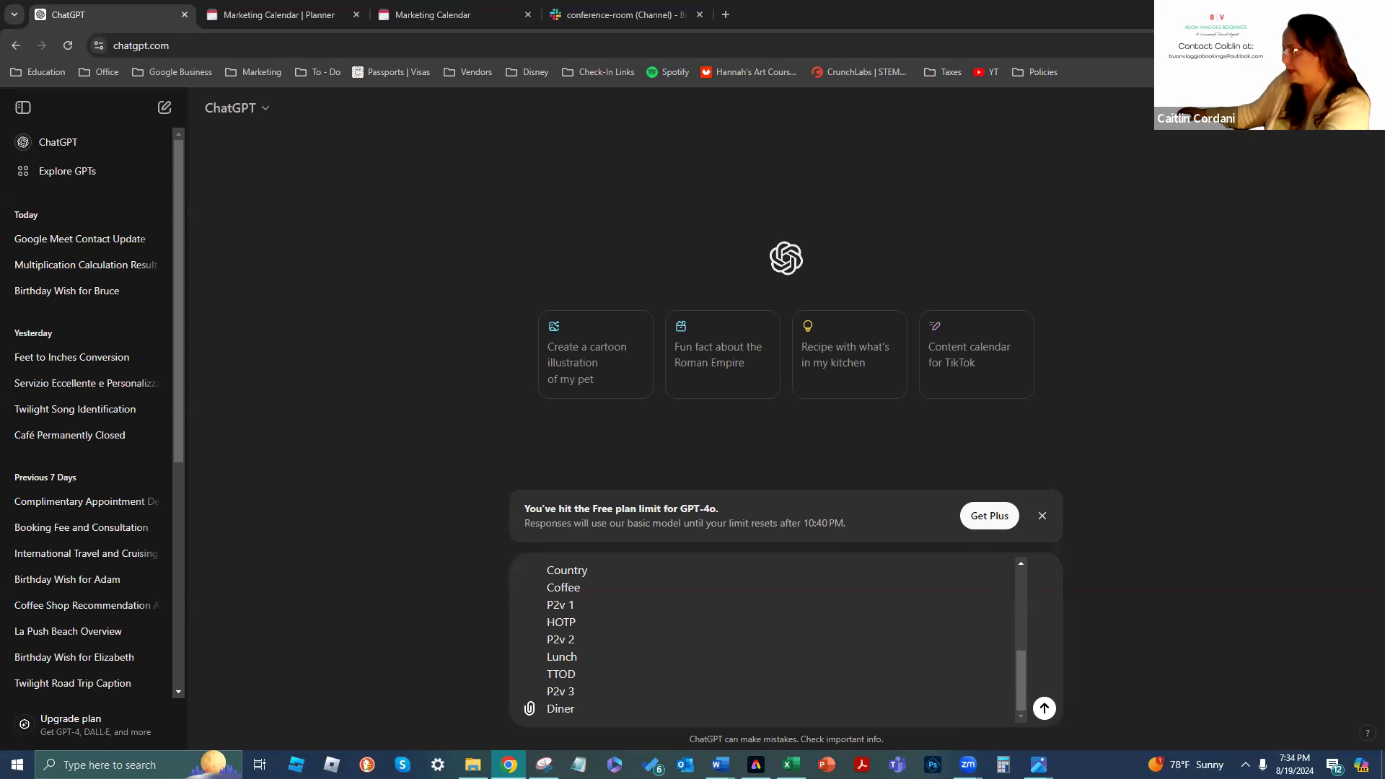
left_click(1043, 714)
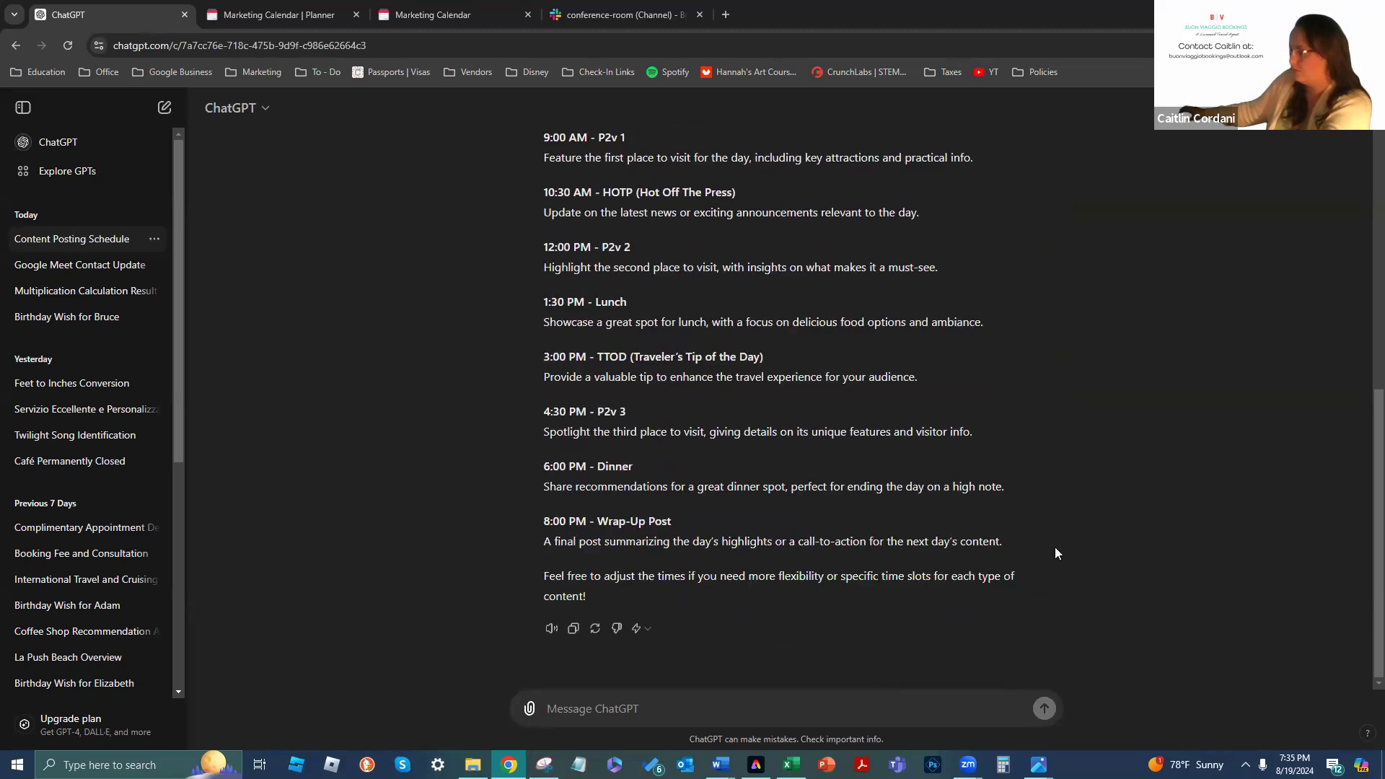
Write the follow-up question "Can you lengthen the times to match the requirements for the scheduling times?"
scroll(1050, 548, "up", 1)
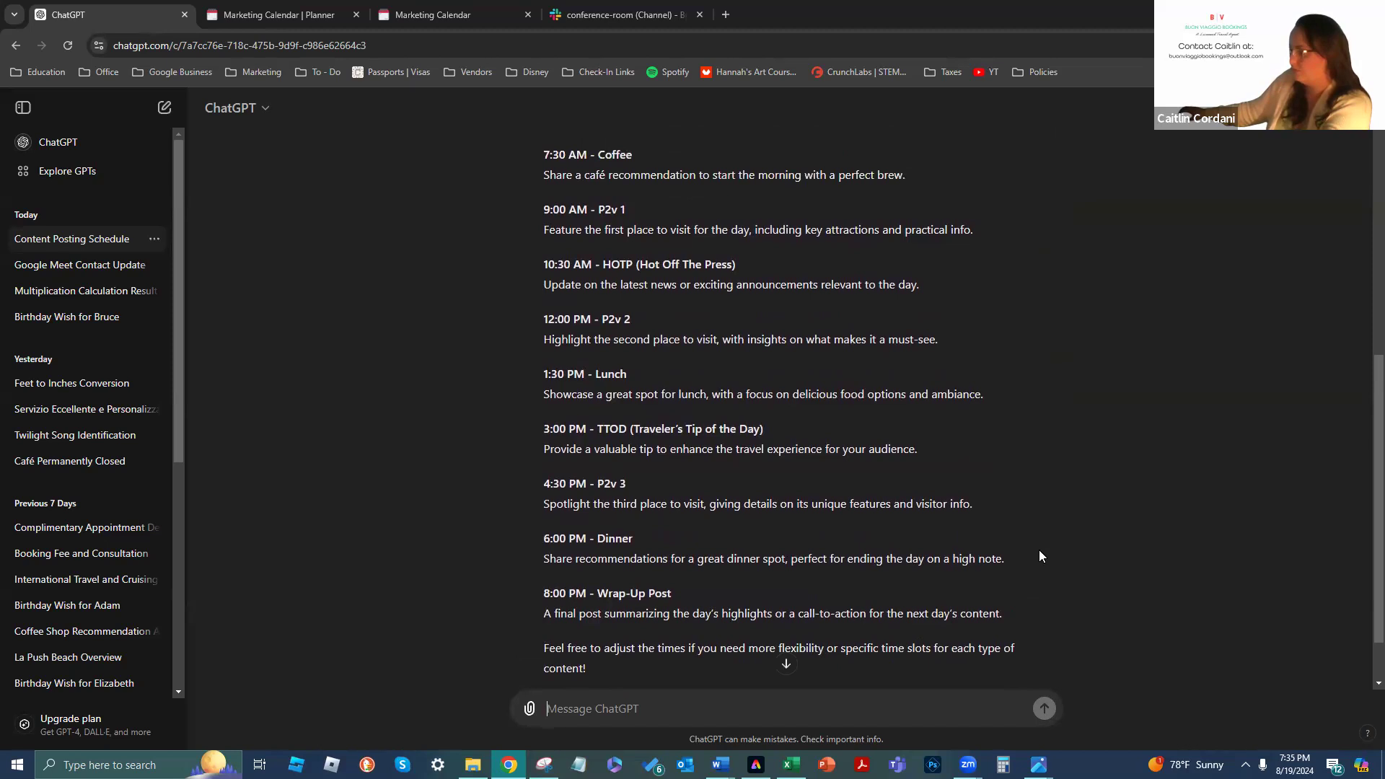
scroll(1039, 555, "down", 1)
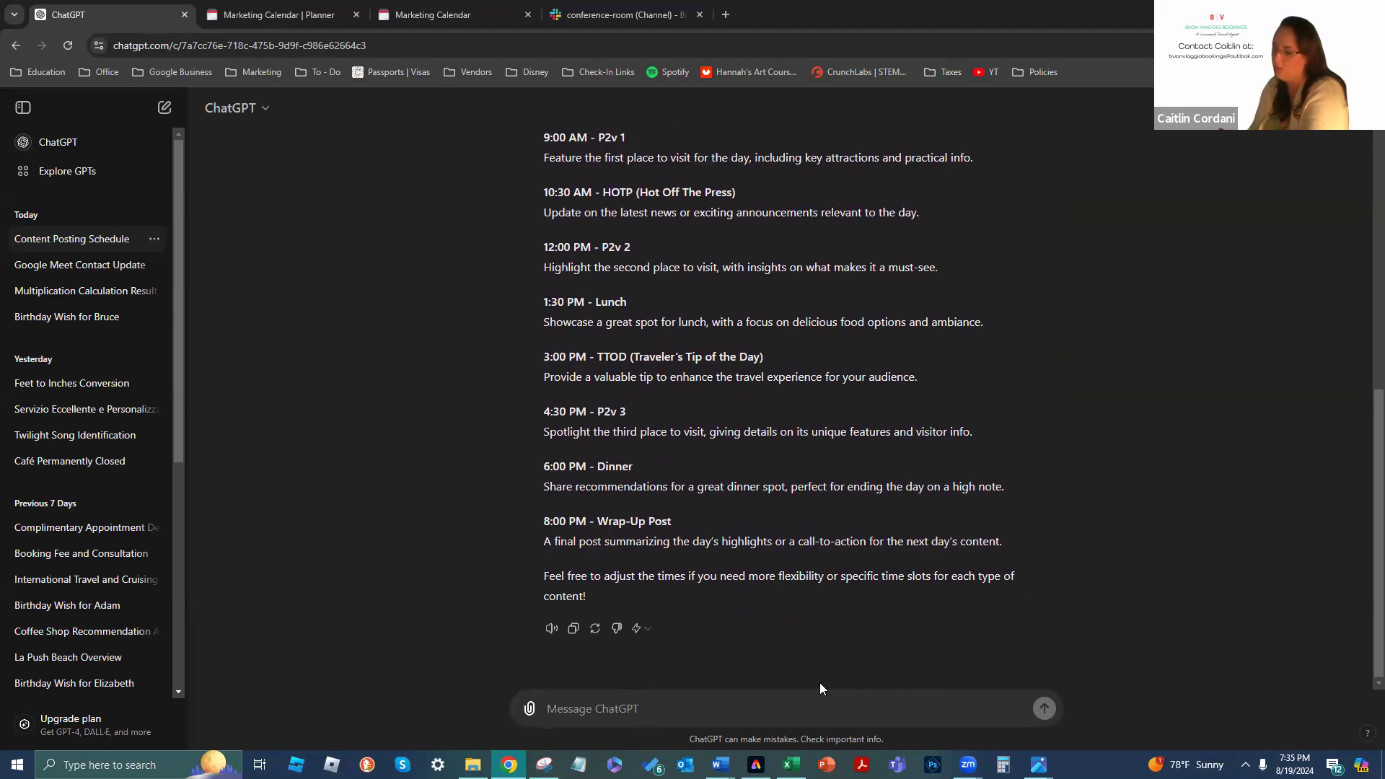
type("Can you lenget")
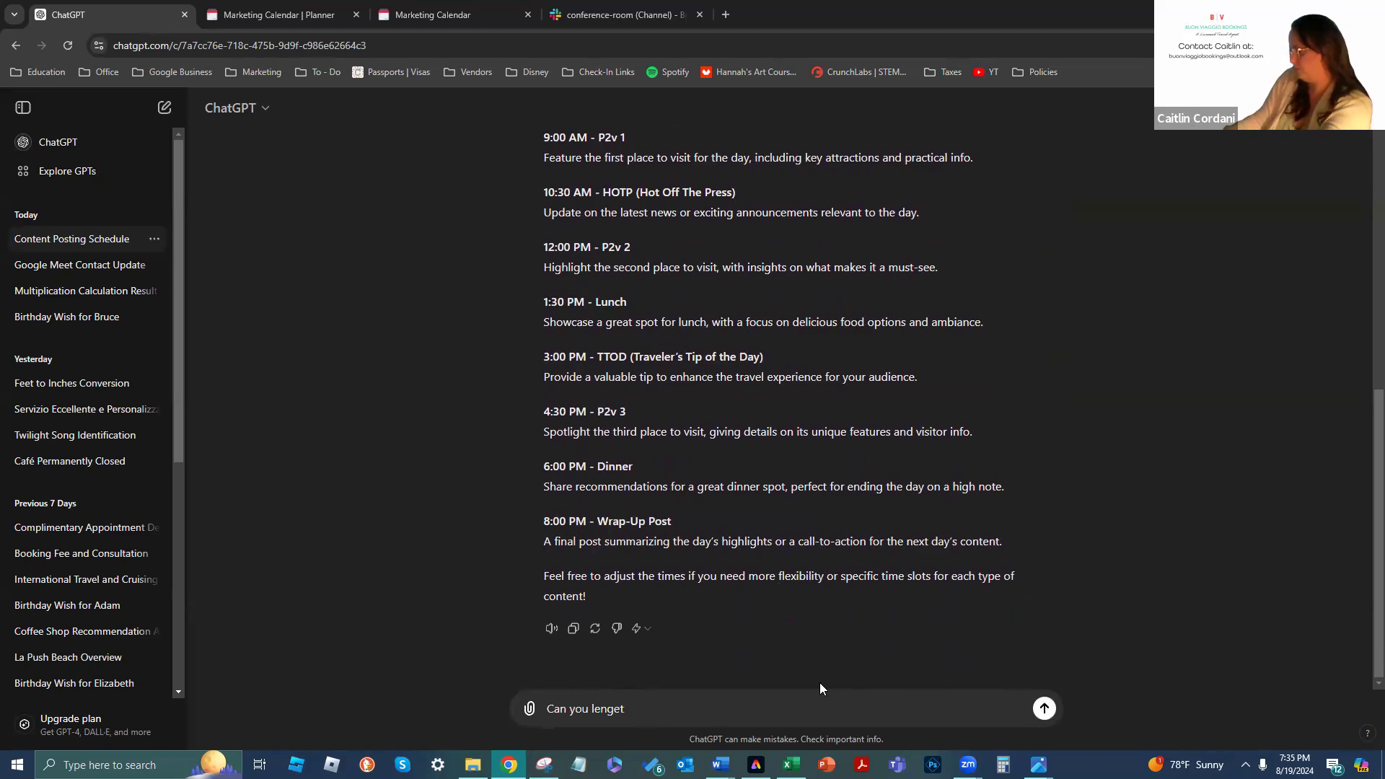
key("BackSpace")
key("BackSpace")
type("then the times fo")
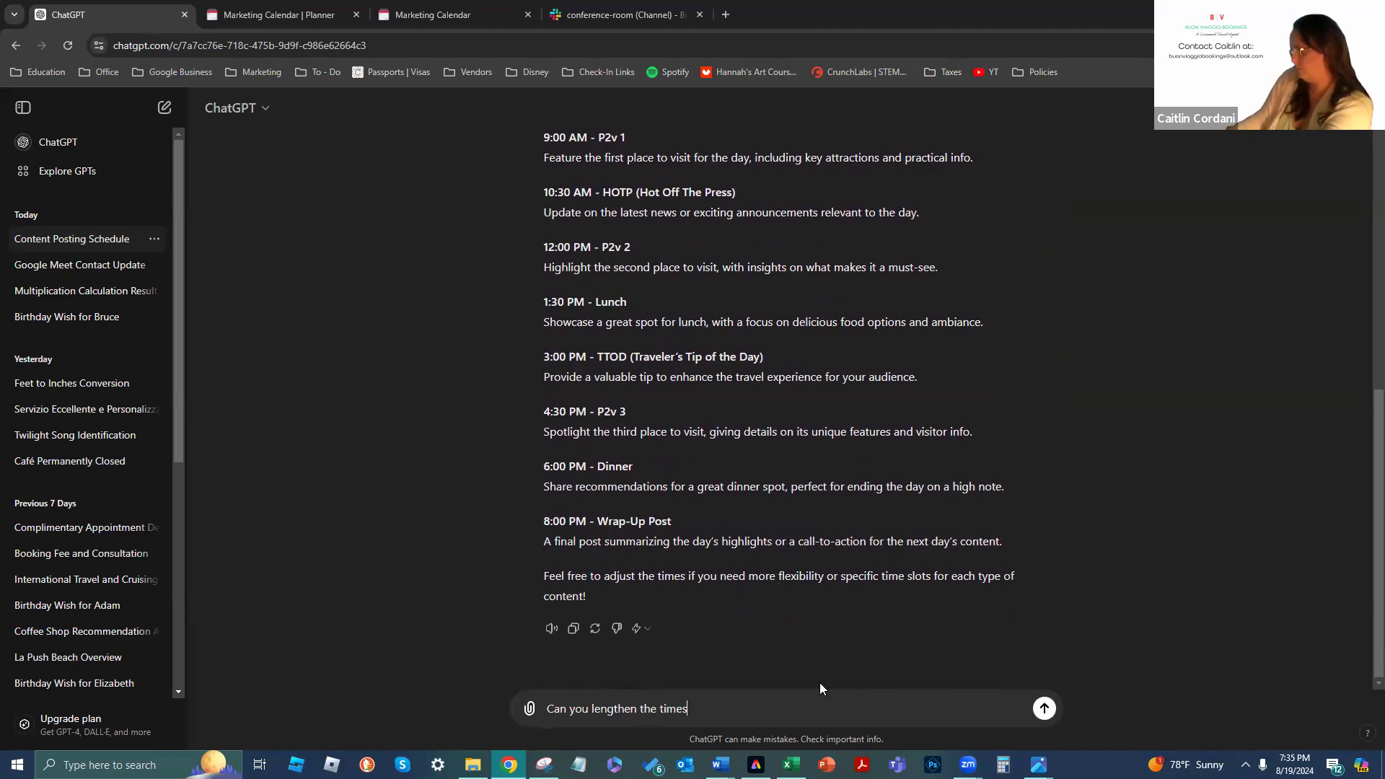
key("BackSpace")
key("BackSpace")
type("to match the requirements")
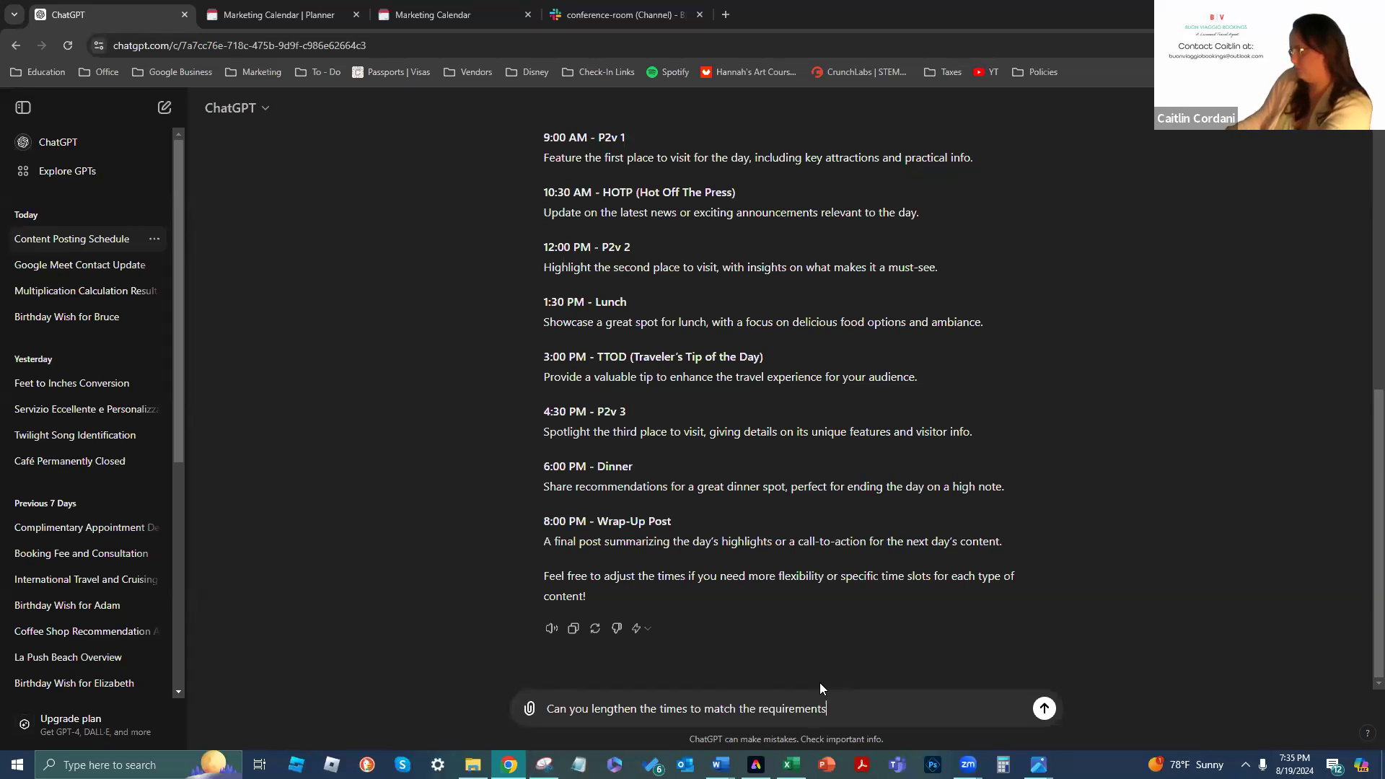
type(" for the scheduling times? &")
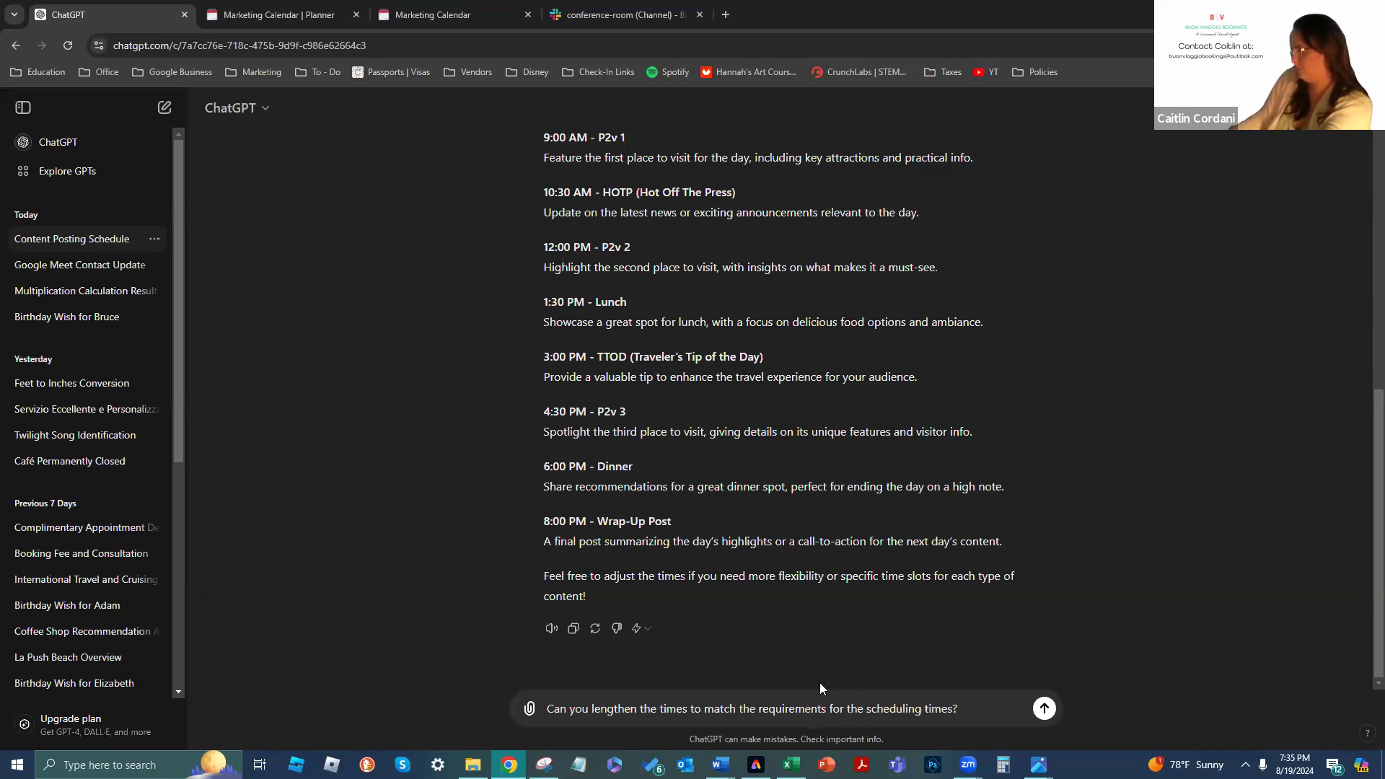
key("BackSpace")
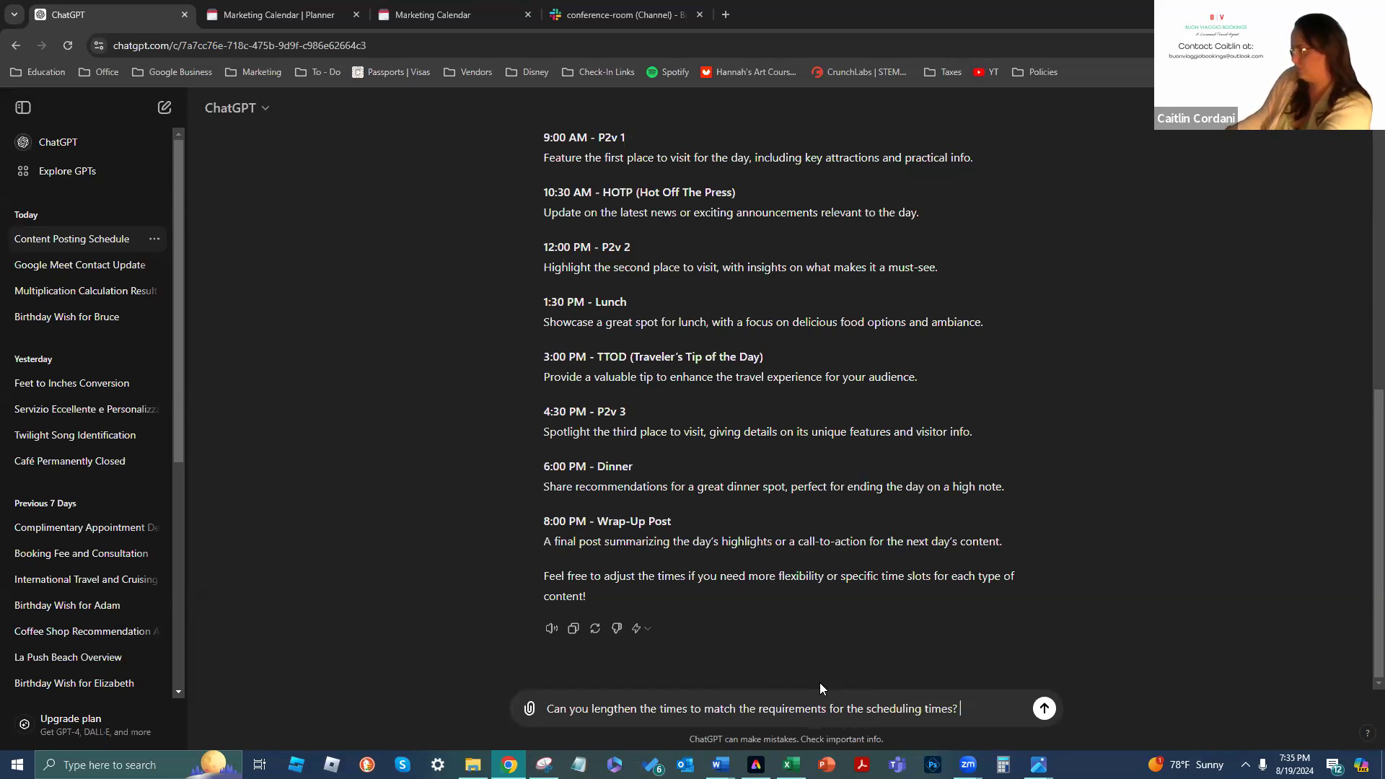
Append "6am - 10:30pm CST?" to the follow-up question and send it
type("6amn")
key("BackSpace")
key("BackSpace")
type("-")
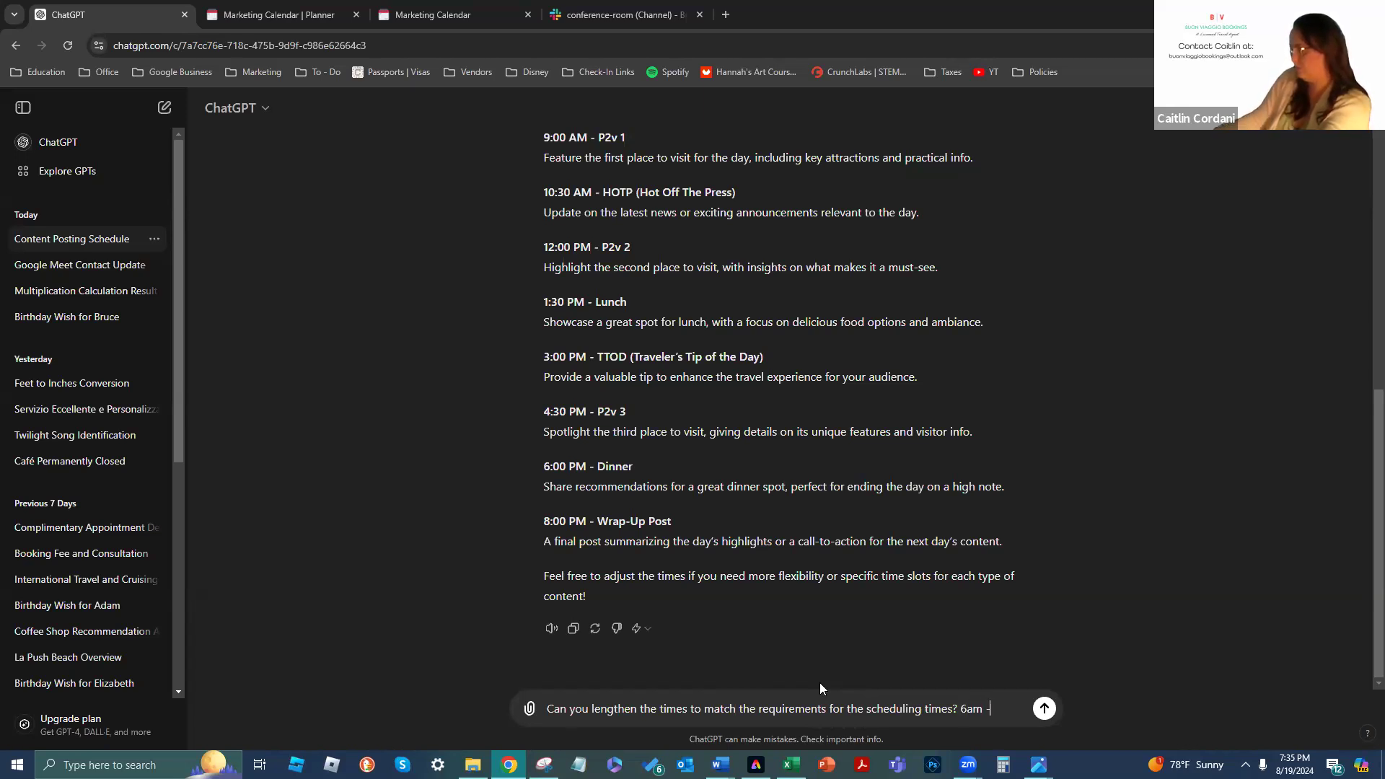
type(" 10:3")
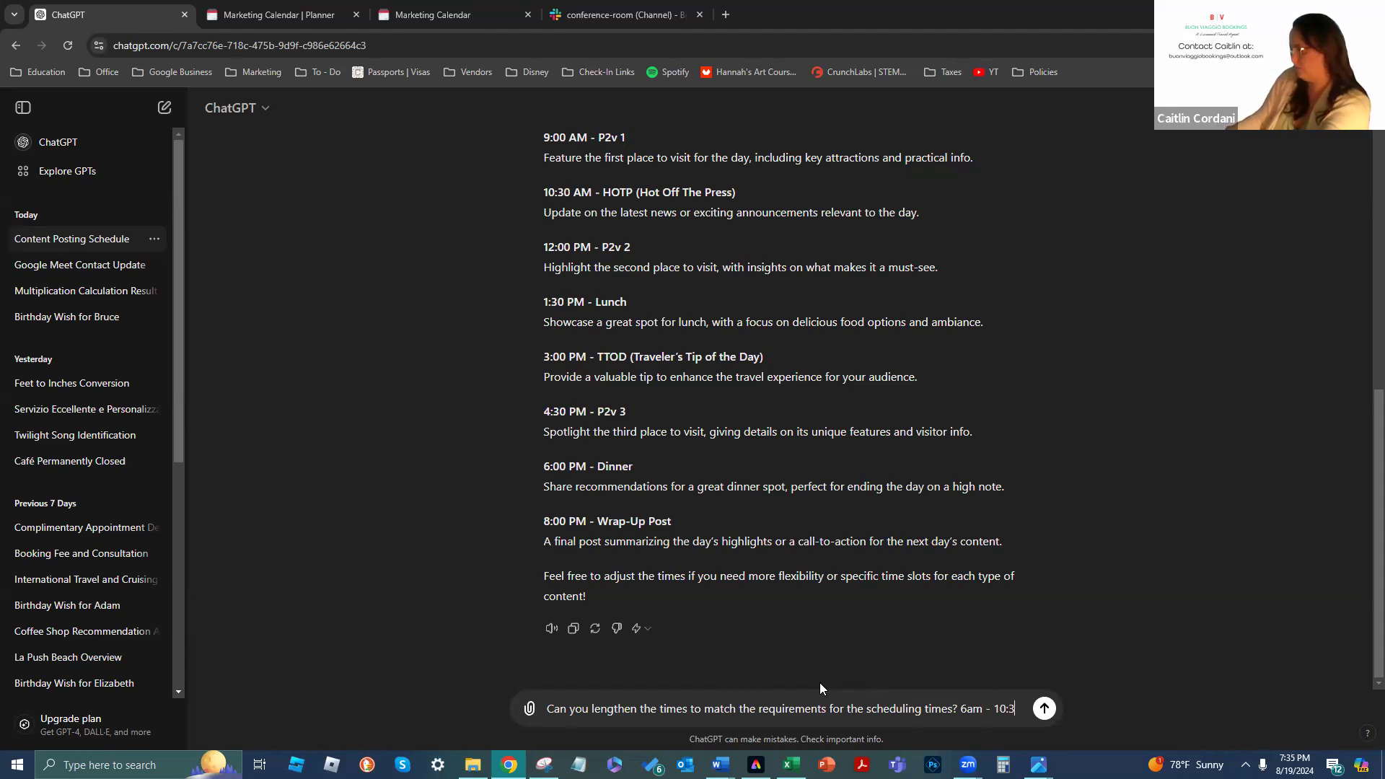
type("0pm CST?")
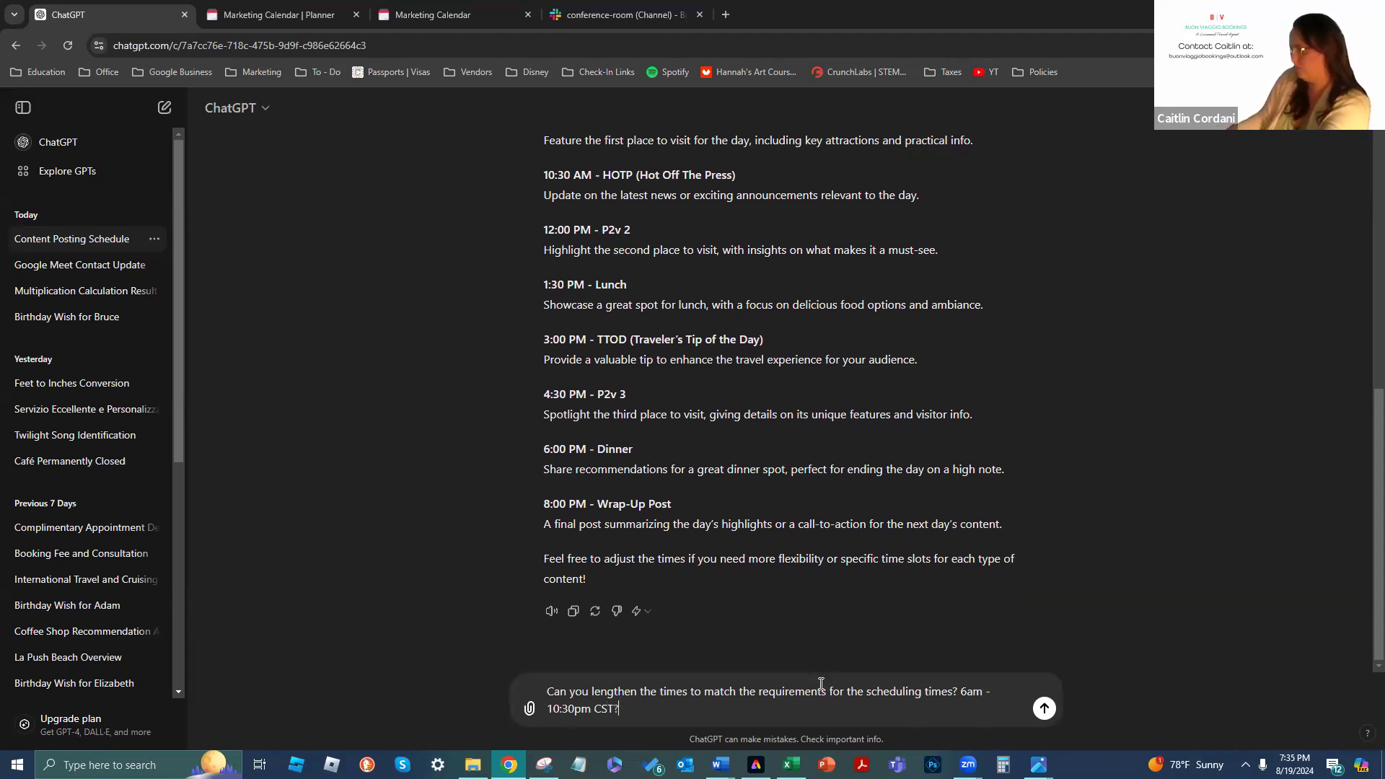
key("Return")
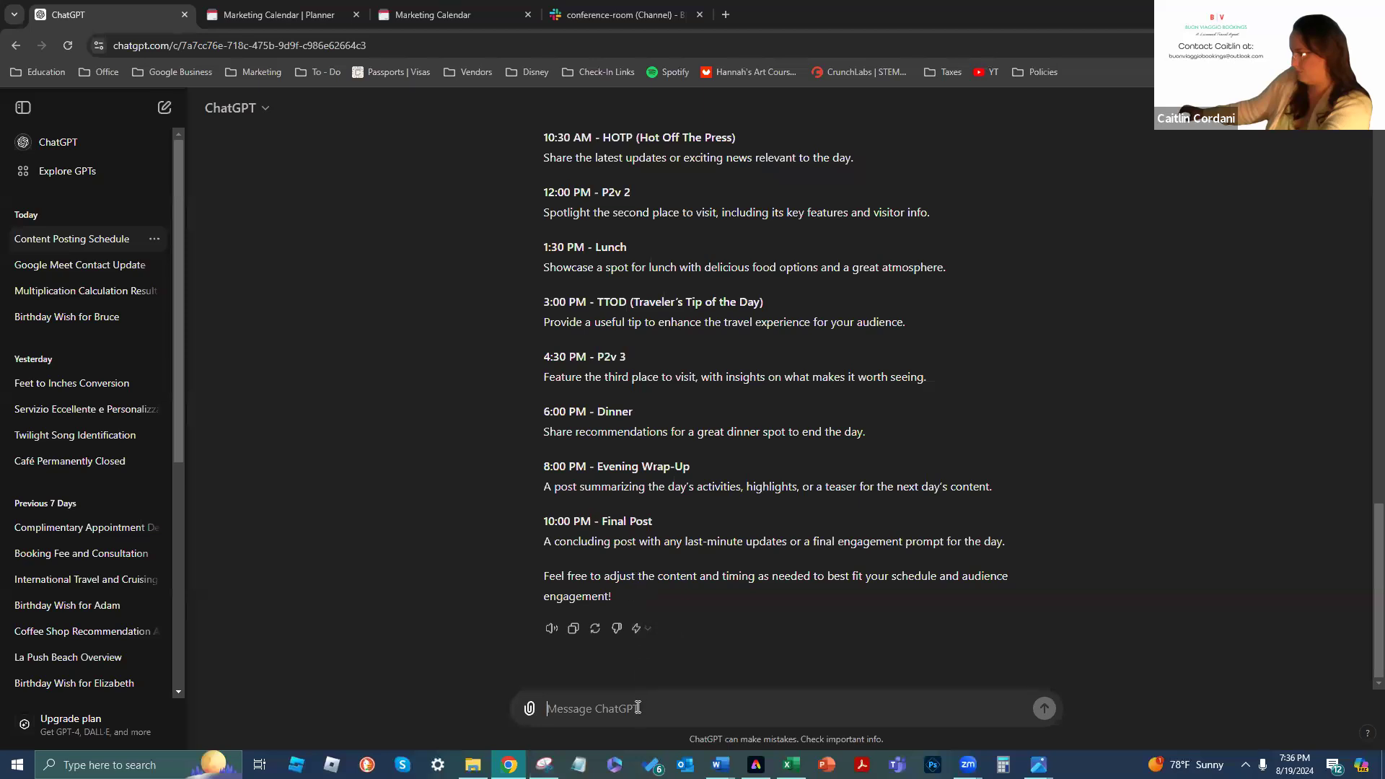
Send the reply "Chat, you're not listening."
type("Ch")
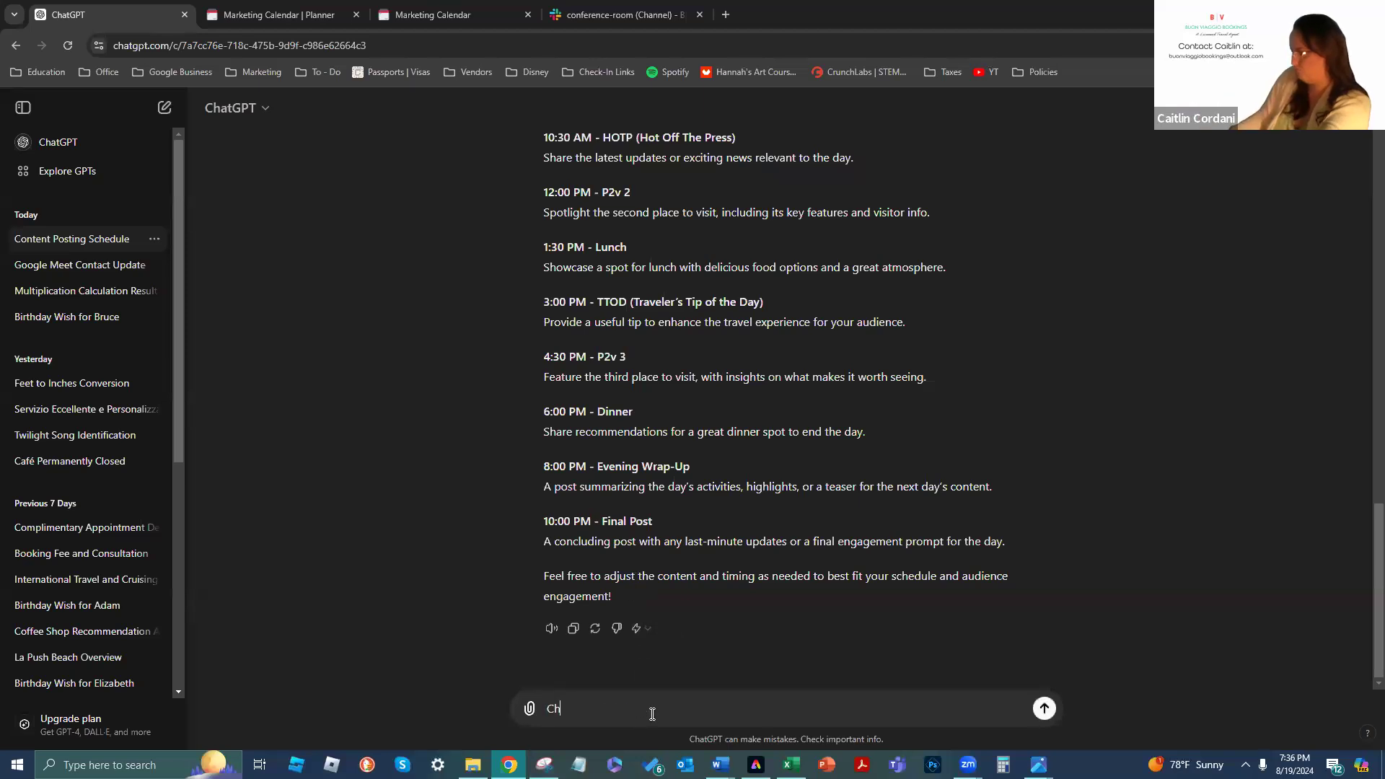
type("at, you're not listening.")
key("Return")
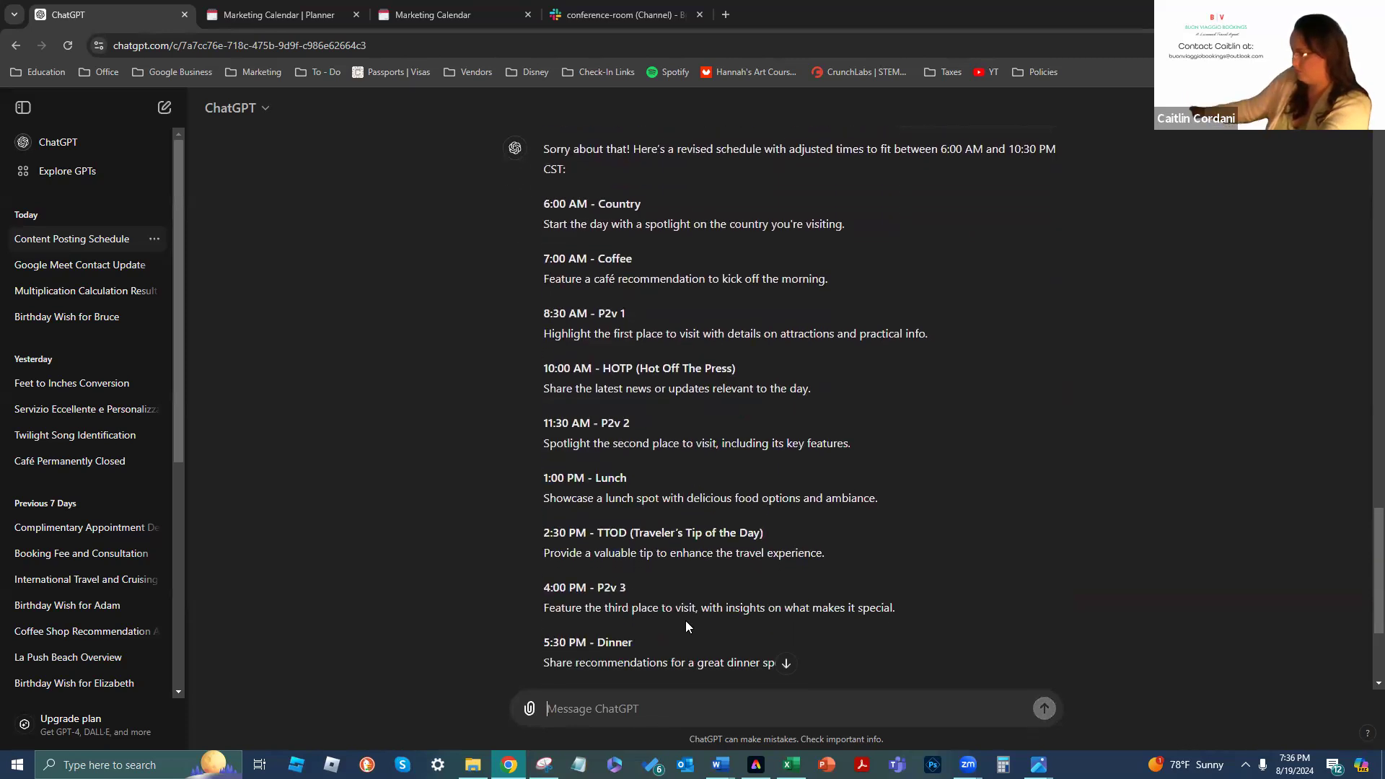
Review the revised schedule and start a reply with "Chat, That's not the schedule that I provided to you.", leaving a blank line below it
scroll(686, 620, "down", 3)
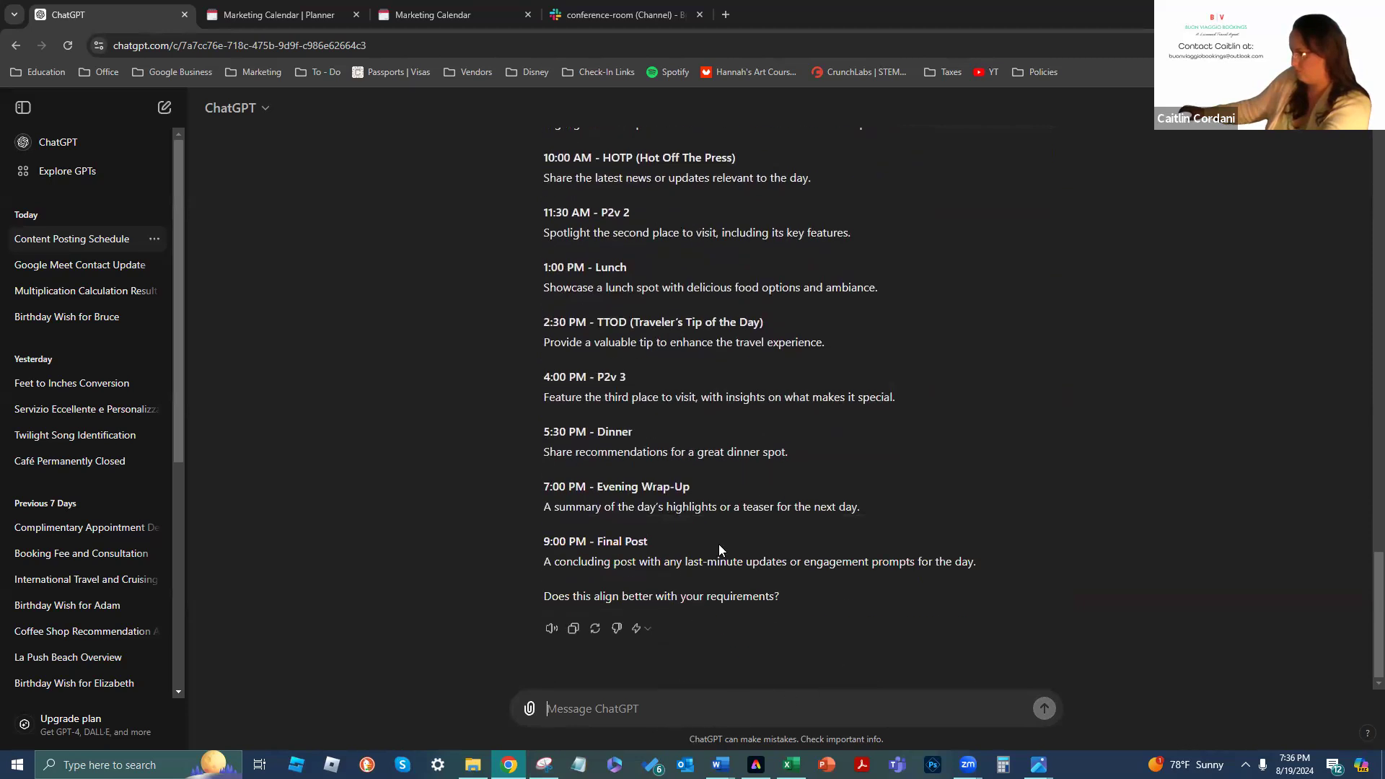
scroll(719, 549, "up", 5)
scroll(720, 584, "down", 5)
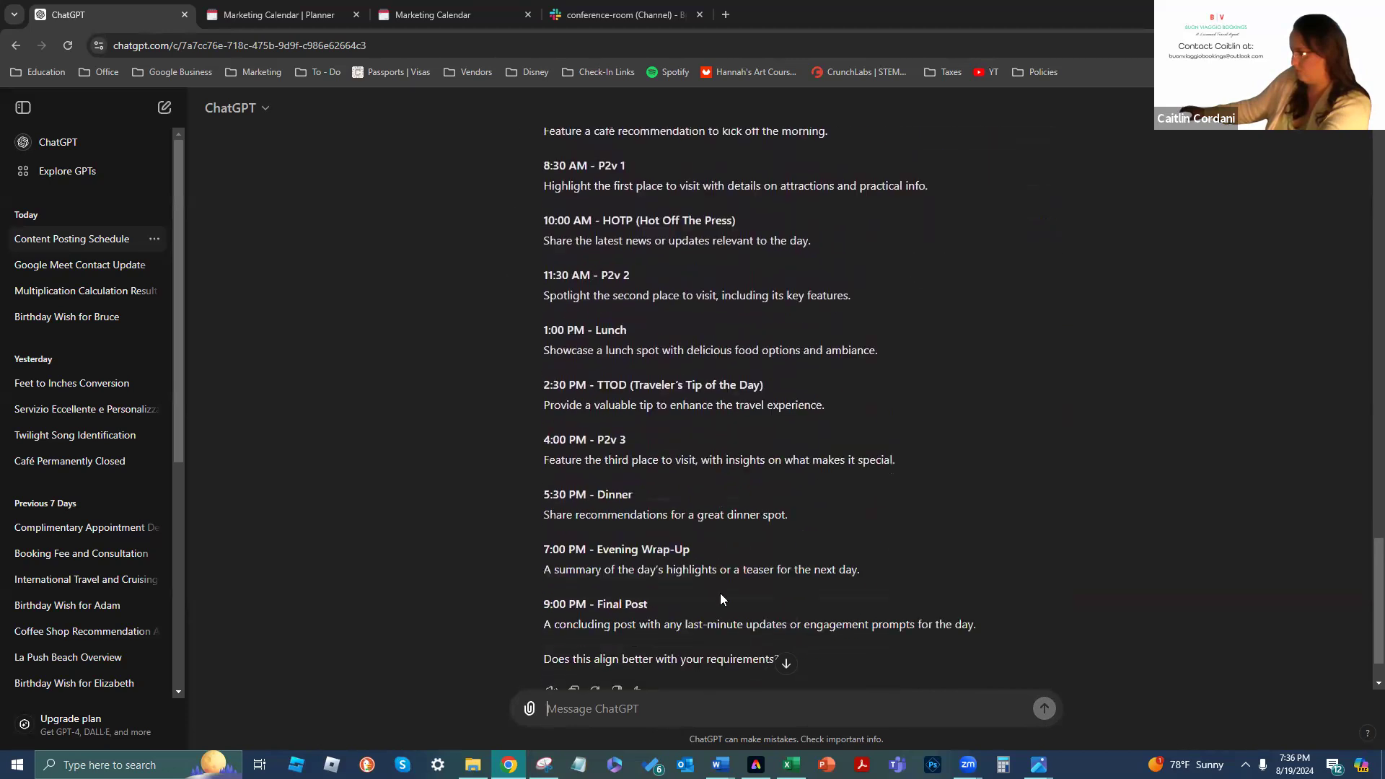
type("Chat")
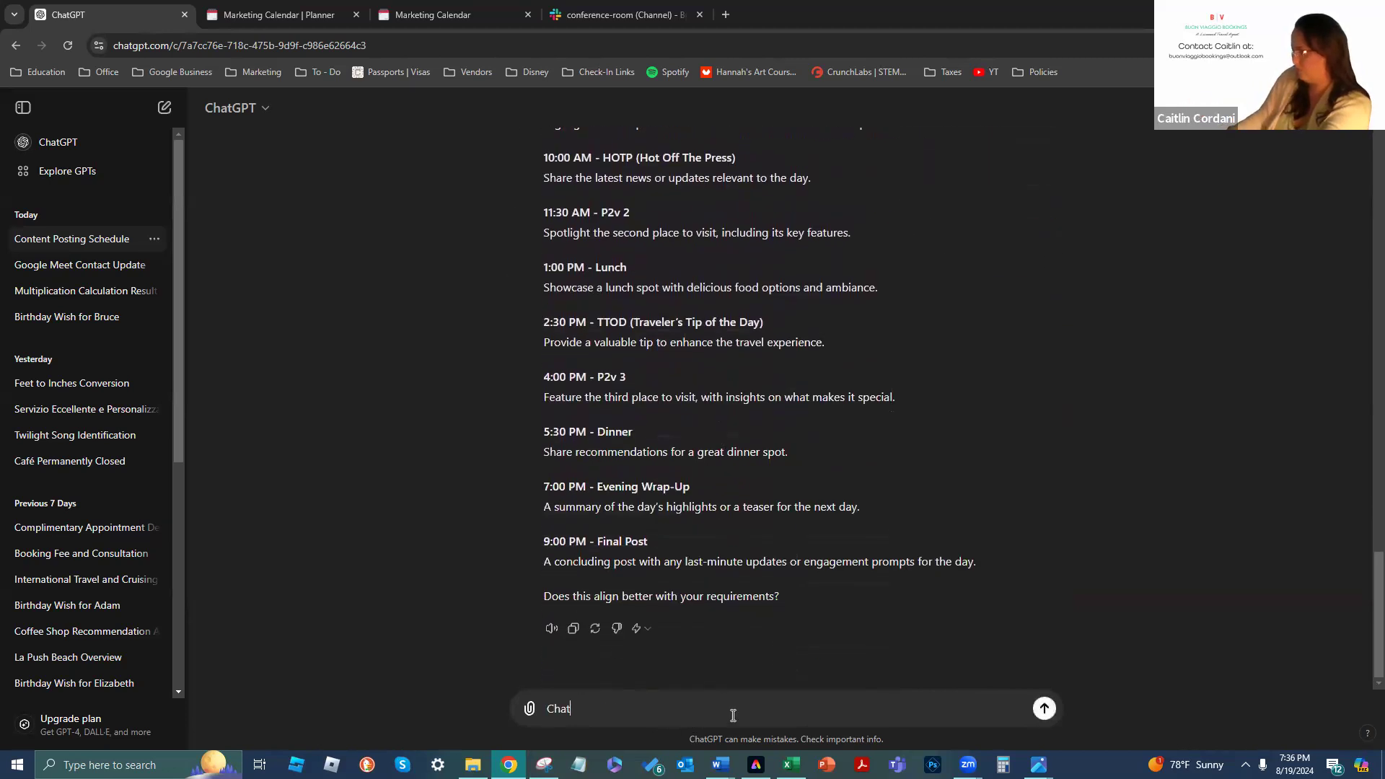
type(", That's not")
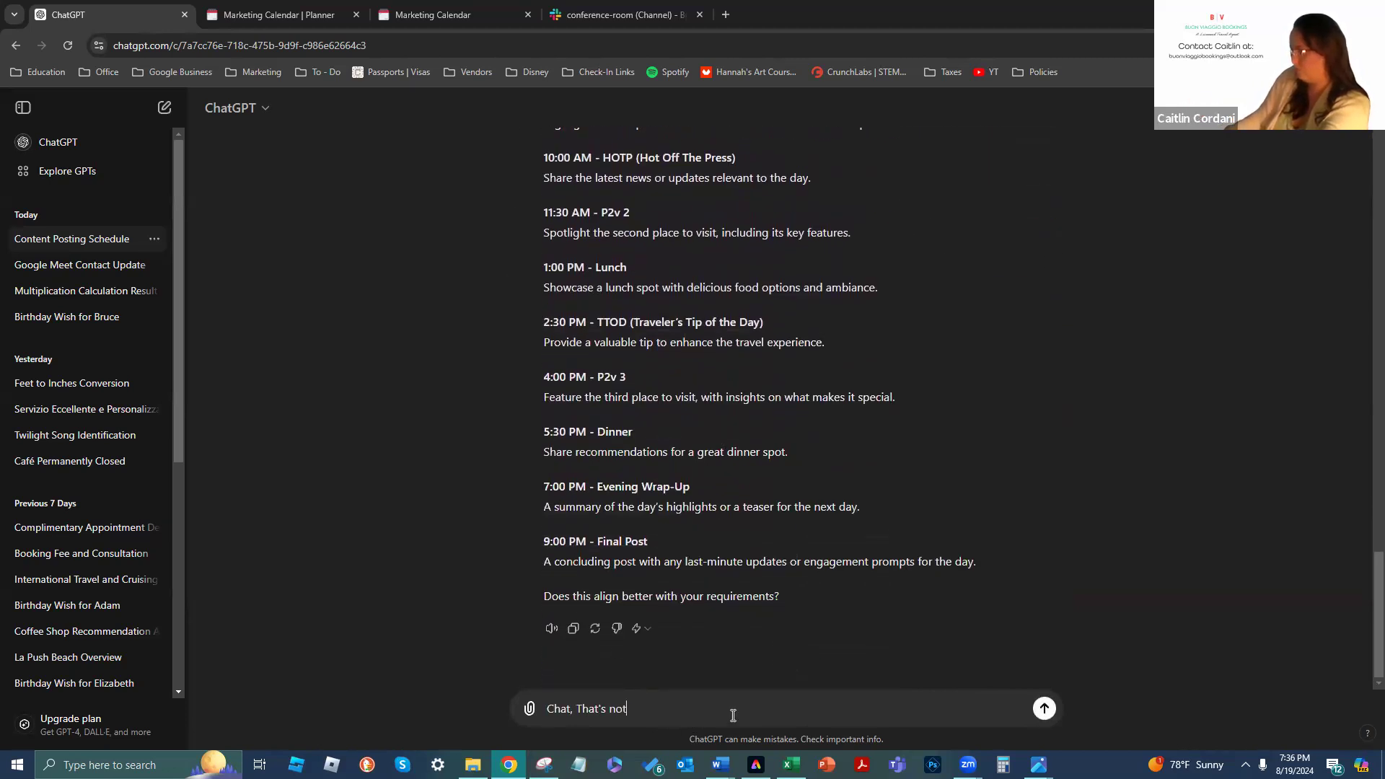
type(" the schedule that I porvid")
key("BackSpace")
key("BackSpace")
key("BackSpace")
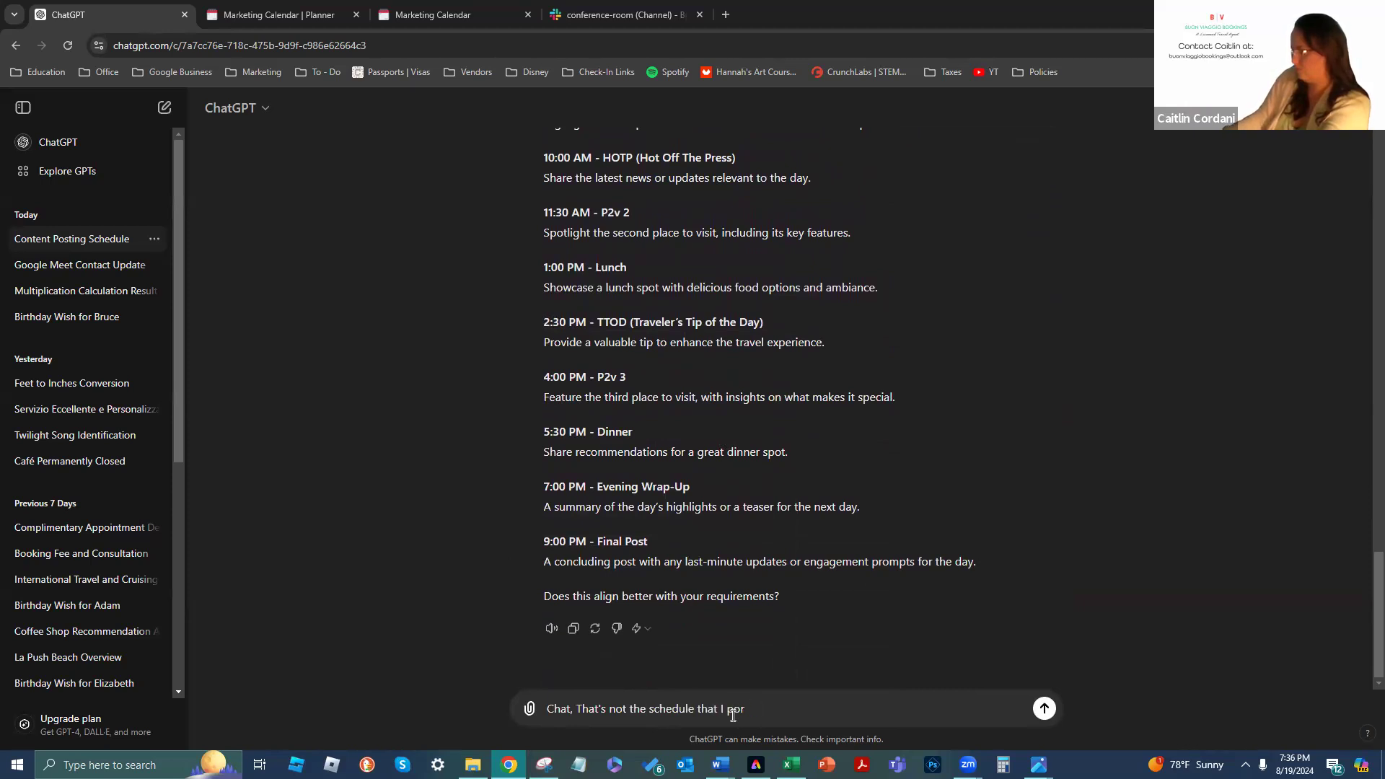
type("vided to you.")
key("shift+Return")
Begin the second paragraph with "Can you remove the last two posts, and follow the outlined schedule I've provided, while maintaining"
type("Can y")
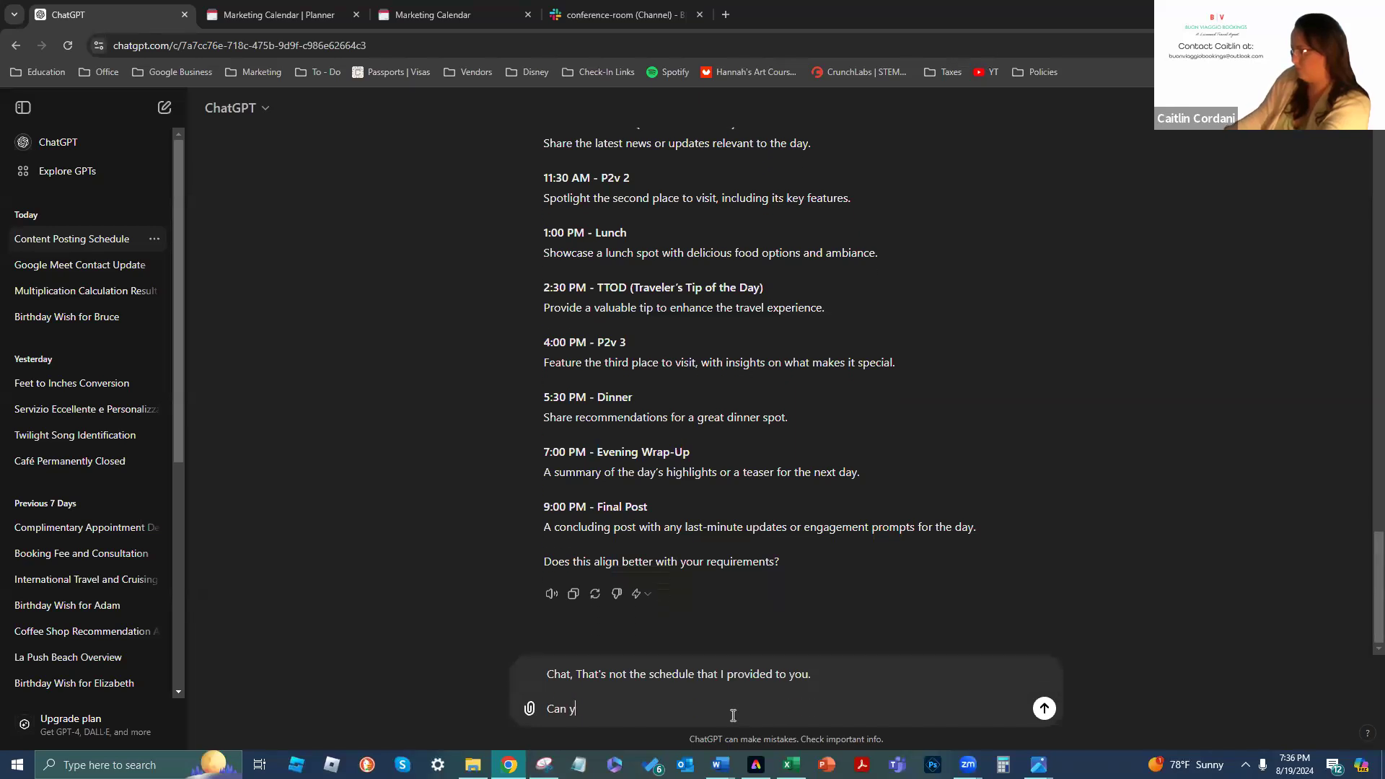
type("ou remove the la")
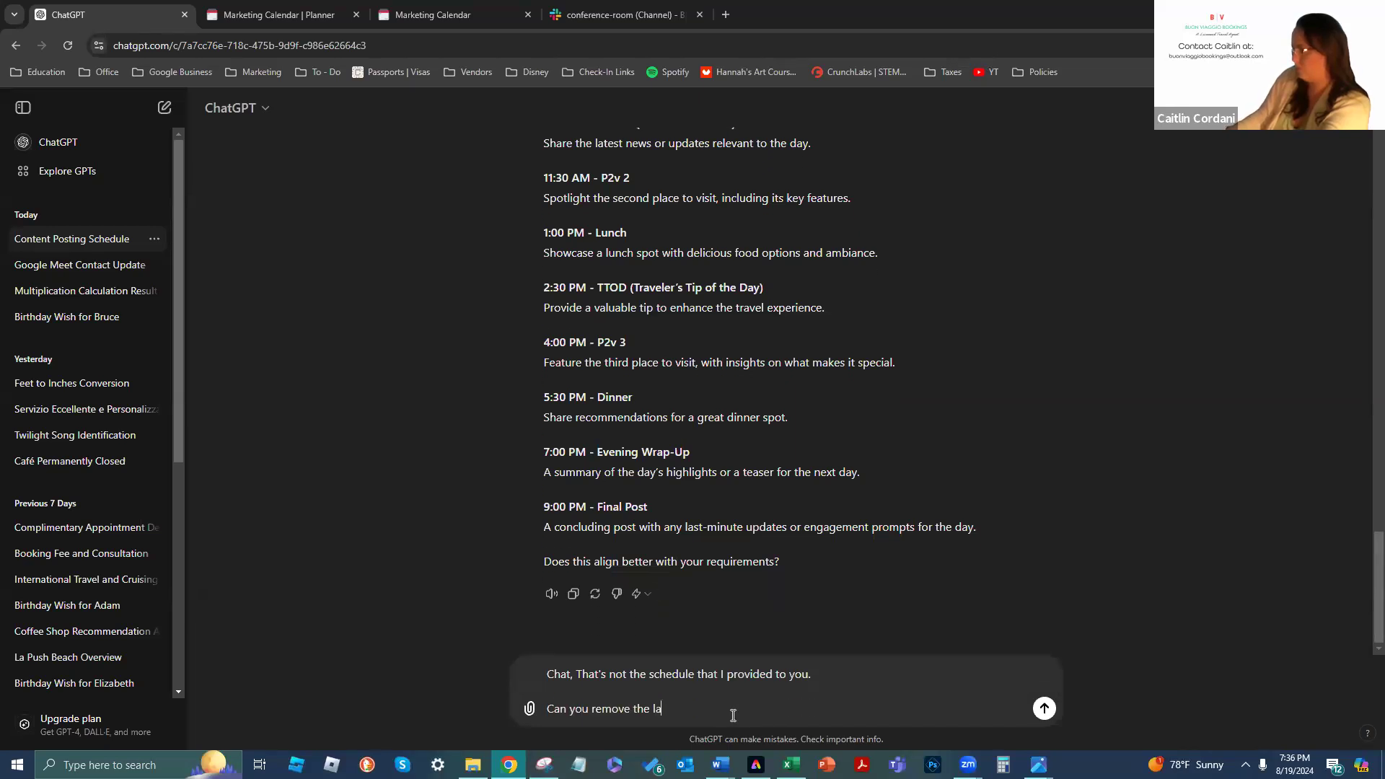
type("st two posts, and follow the outlined schedule I've p")
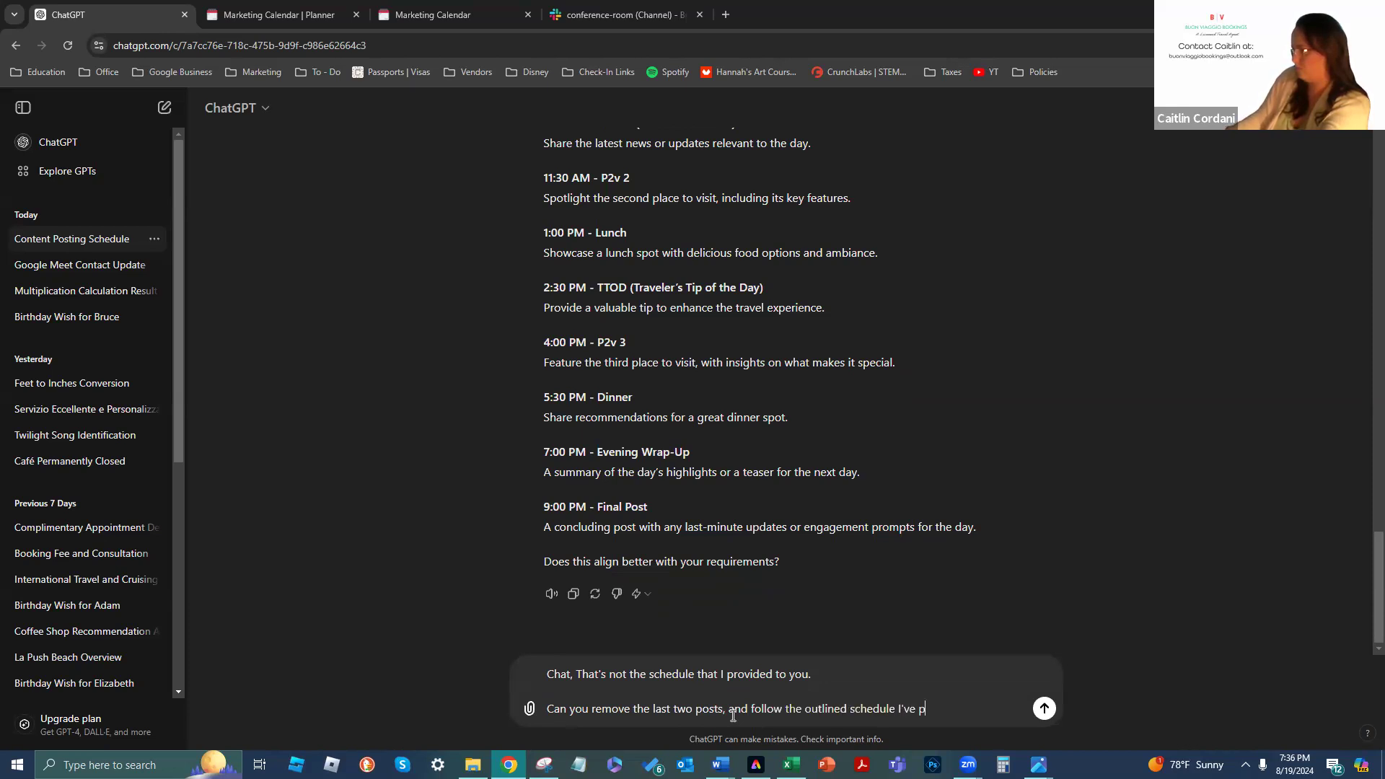
type("rovided, while maintaining")
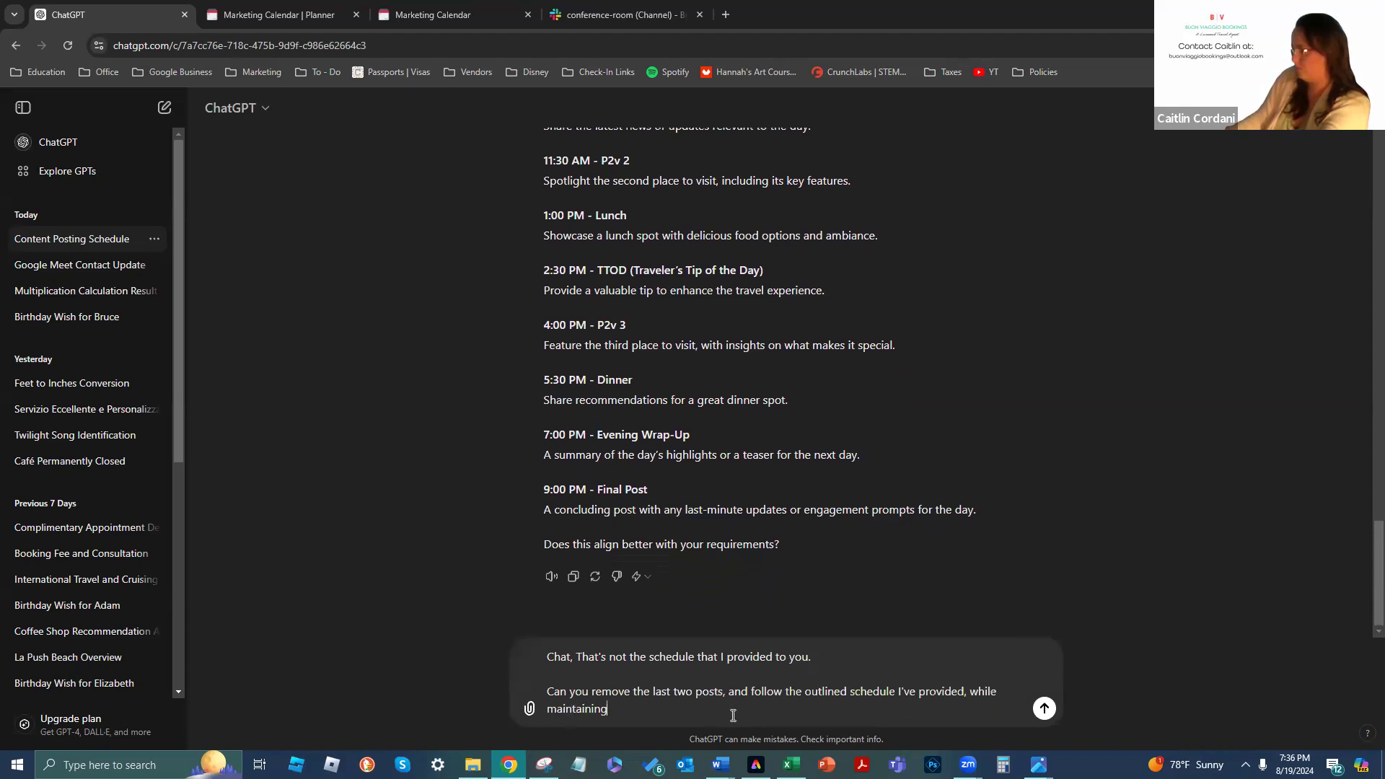
Complete the second paragraph with "the time frame of 6:00am - 10:30pm?"
type(" the time fram")
key("BackSpace")
key("BackSpace")
key("BackSpace")
type("rame f")
key("BackSpace")
type("of 6:0-")
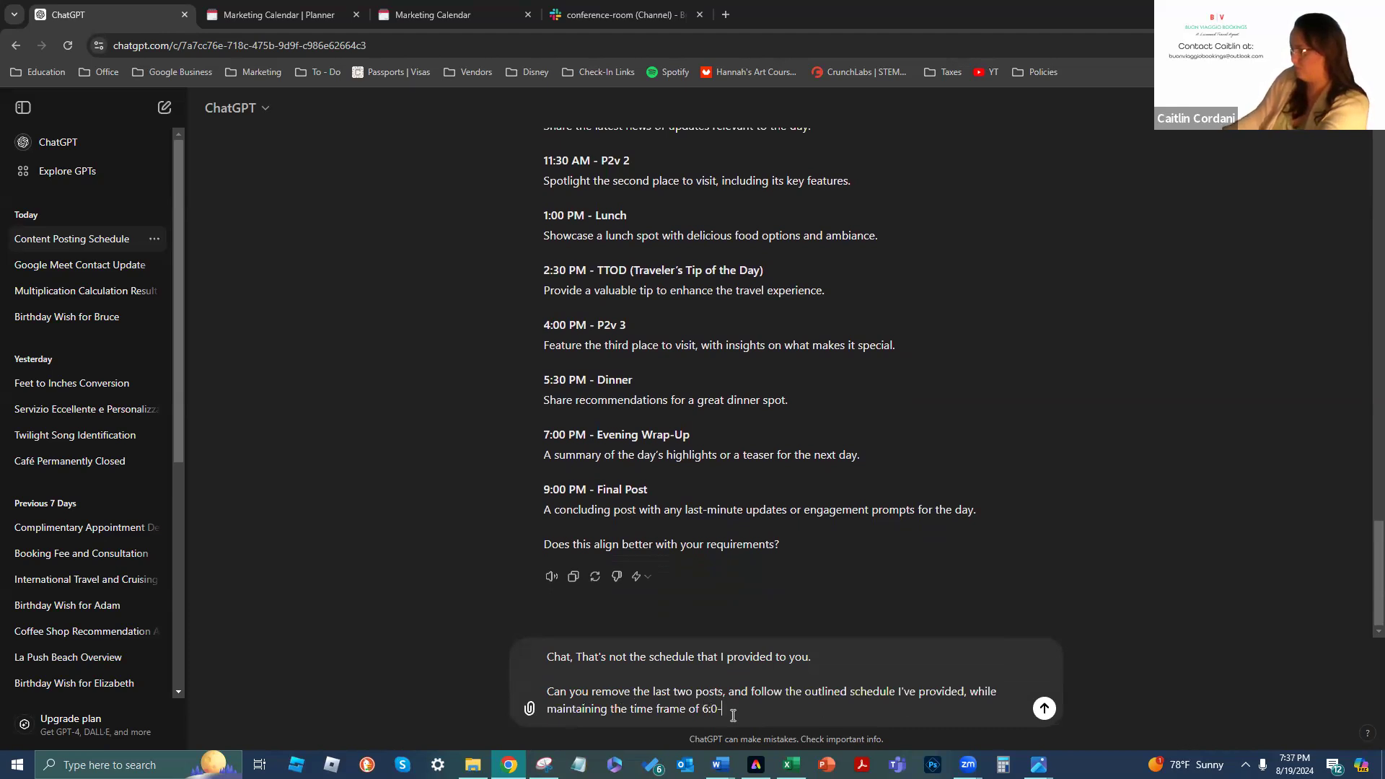
key("BackSpace")
type("0am - 10:30pm?")
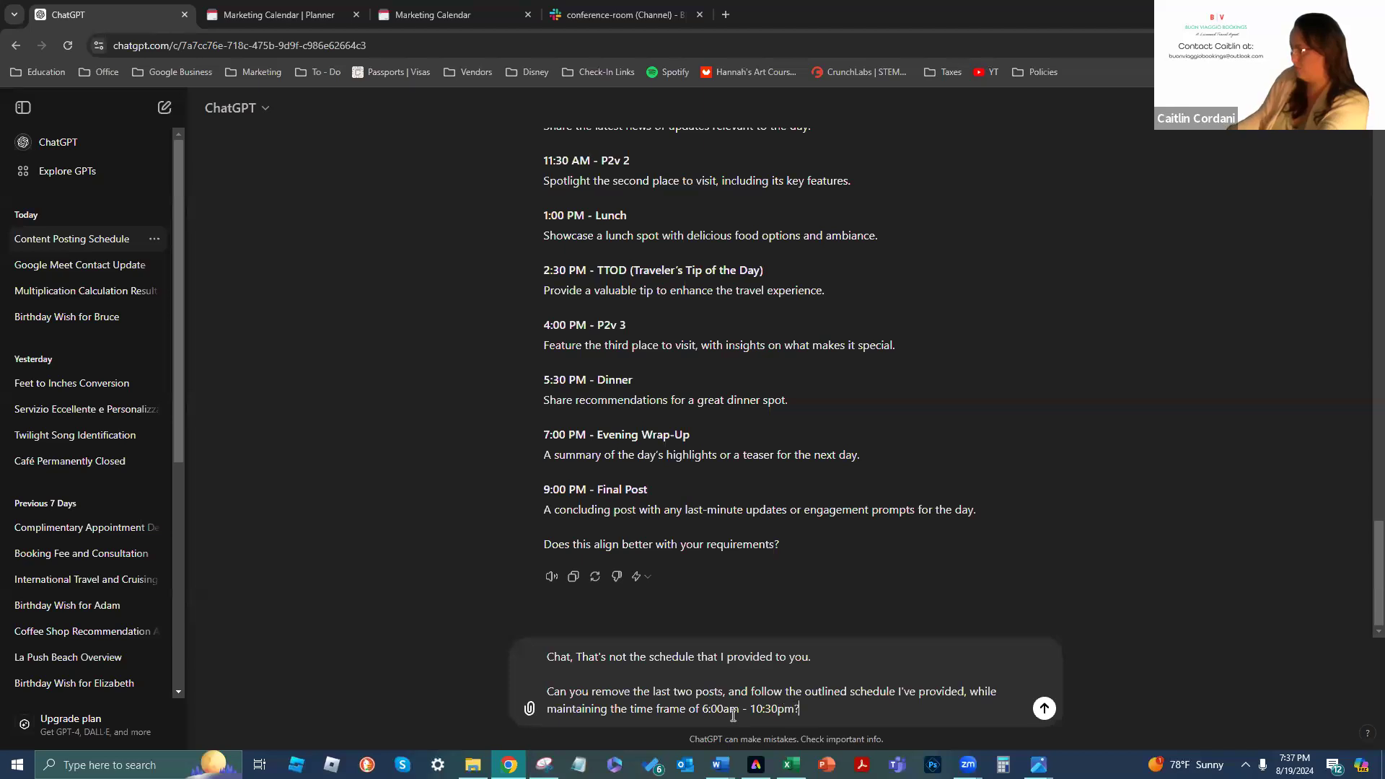
Copy the schedule list from "Country" to "Diner" out of the first message and paste it below the reply's second paragraph
scroll(818, 498, "up", 15)
scroll(818, 498, "down", 6)
scroll(817, 495, "down", 2)
scroll(816, 495, "up", 9)
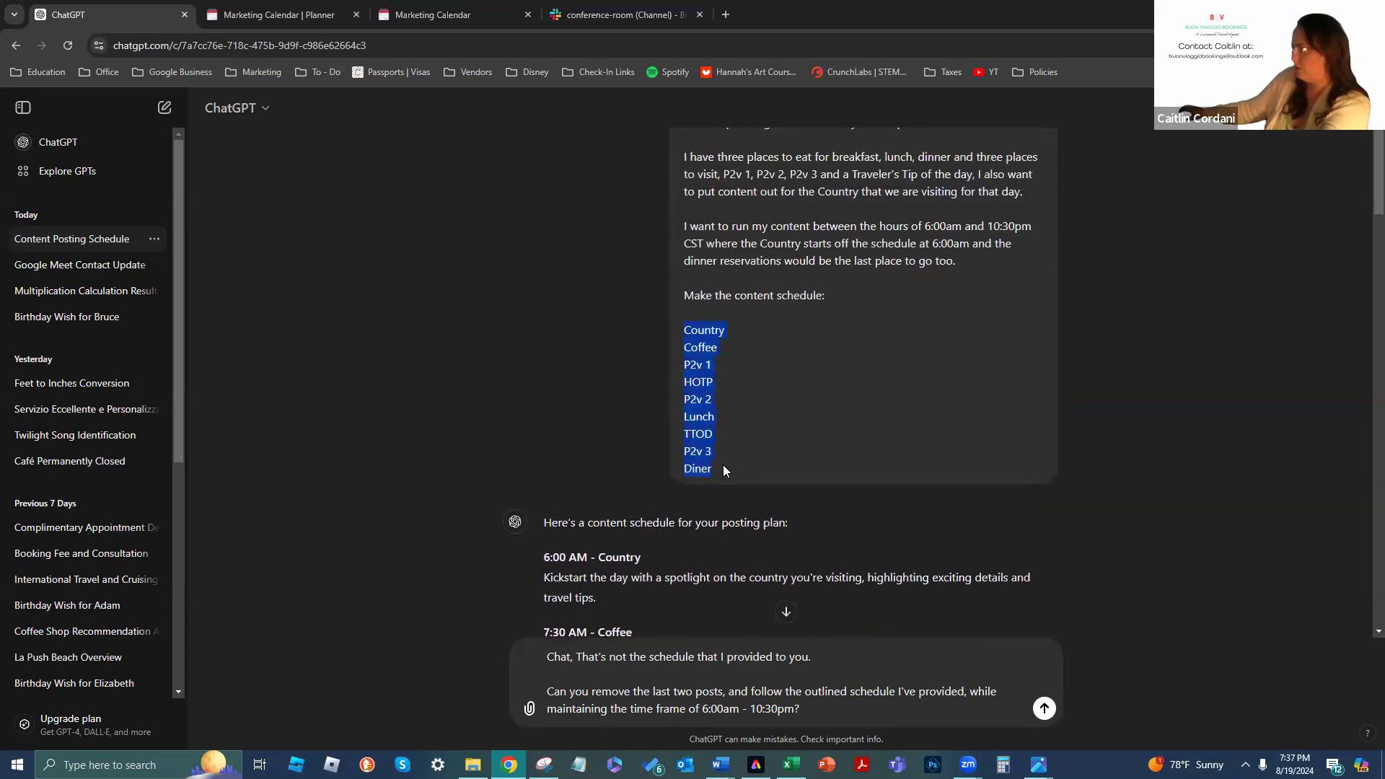
left_click(836, 713)
key("shift+Return")
key("shift+Return")
type("Country Coffee P2v 1 HOTP P2v 2 Lunch TTOD P2v 3 Diner")
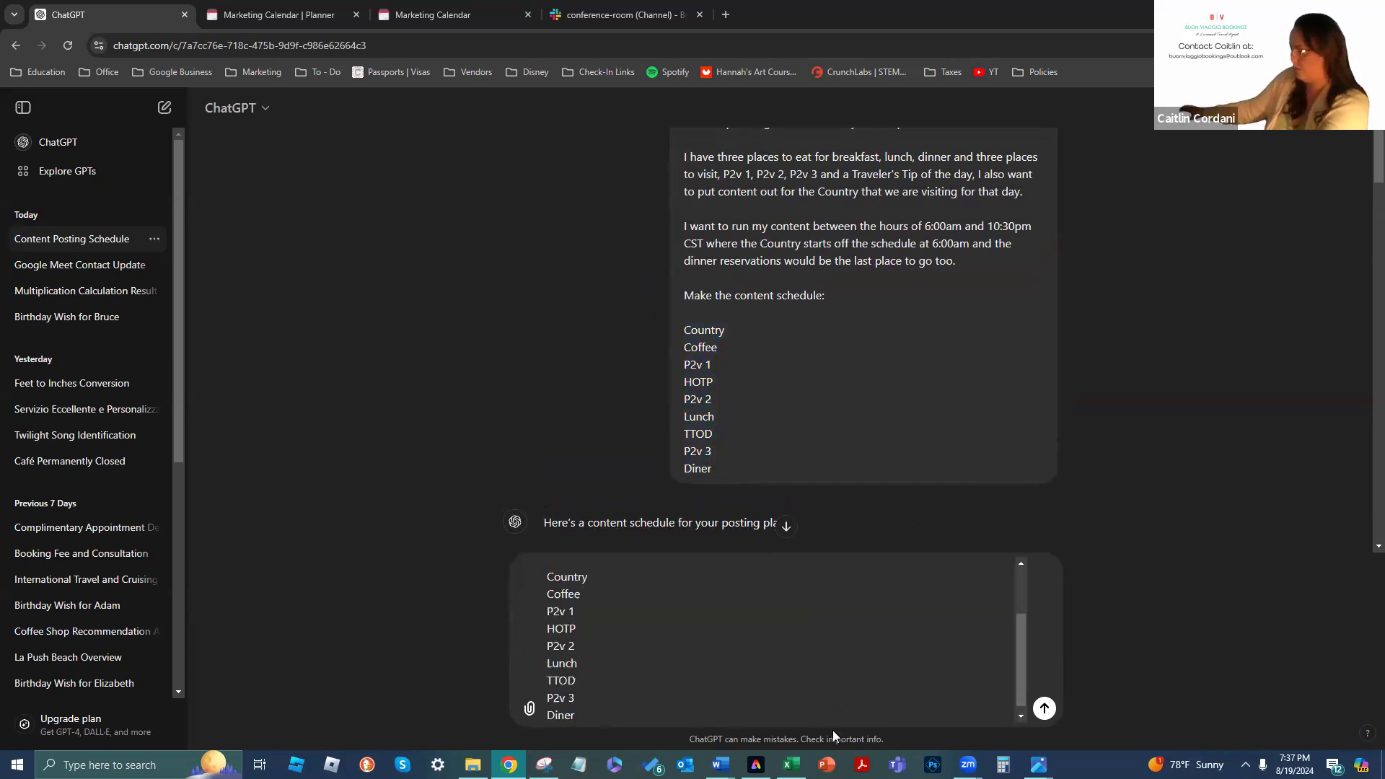
Delete "remove the last two posts, and" from the second paragraph of the reply and send the message
scroll(803, 643, "up", 3)
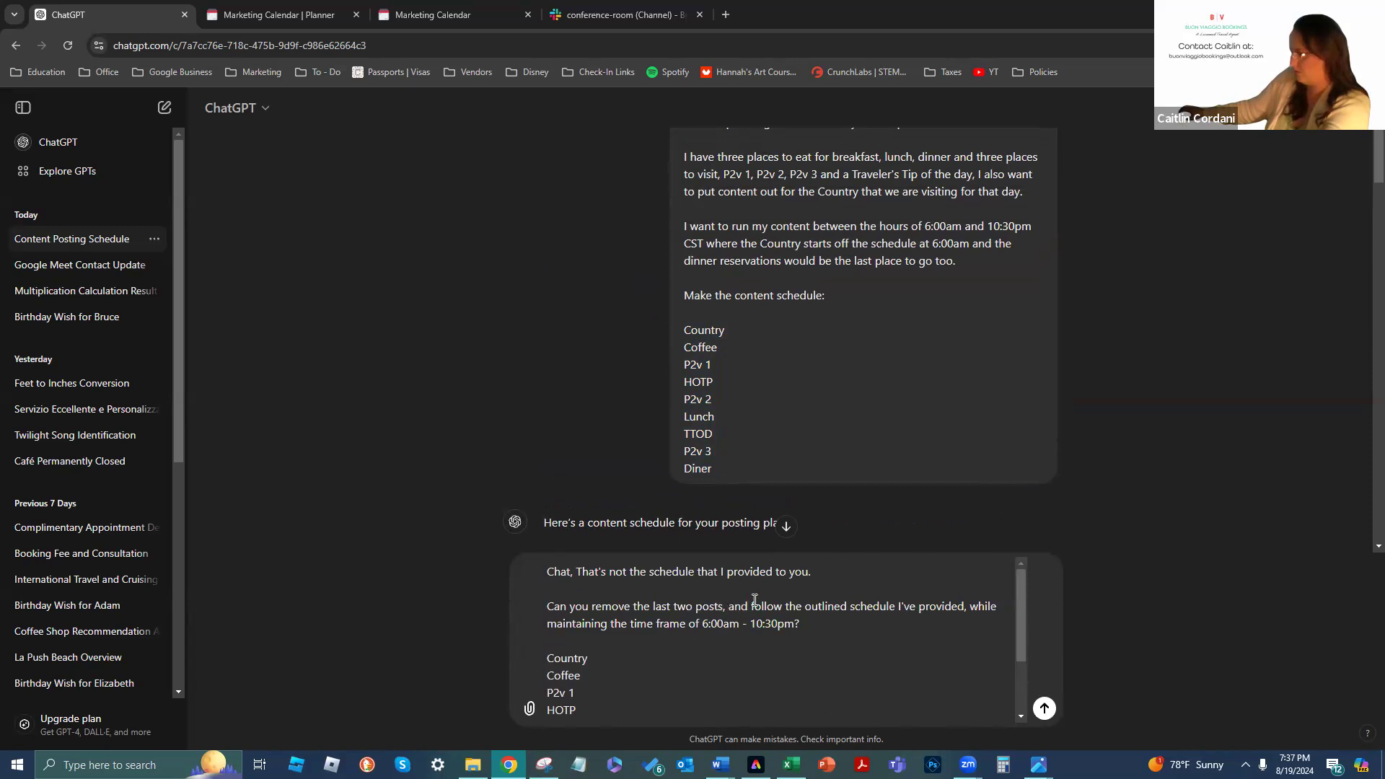
left_click_drag(751, 606, 591, 607)
key("BackSpace")
key("Return")
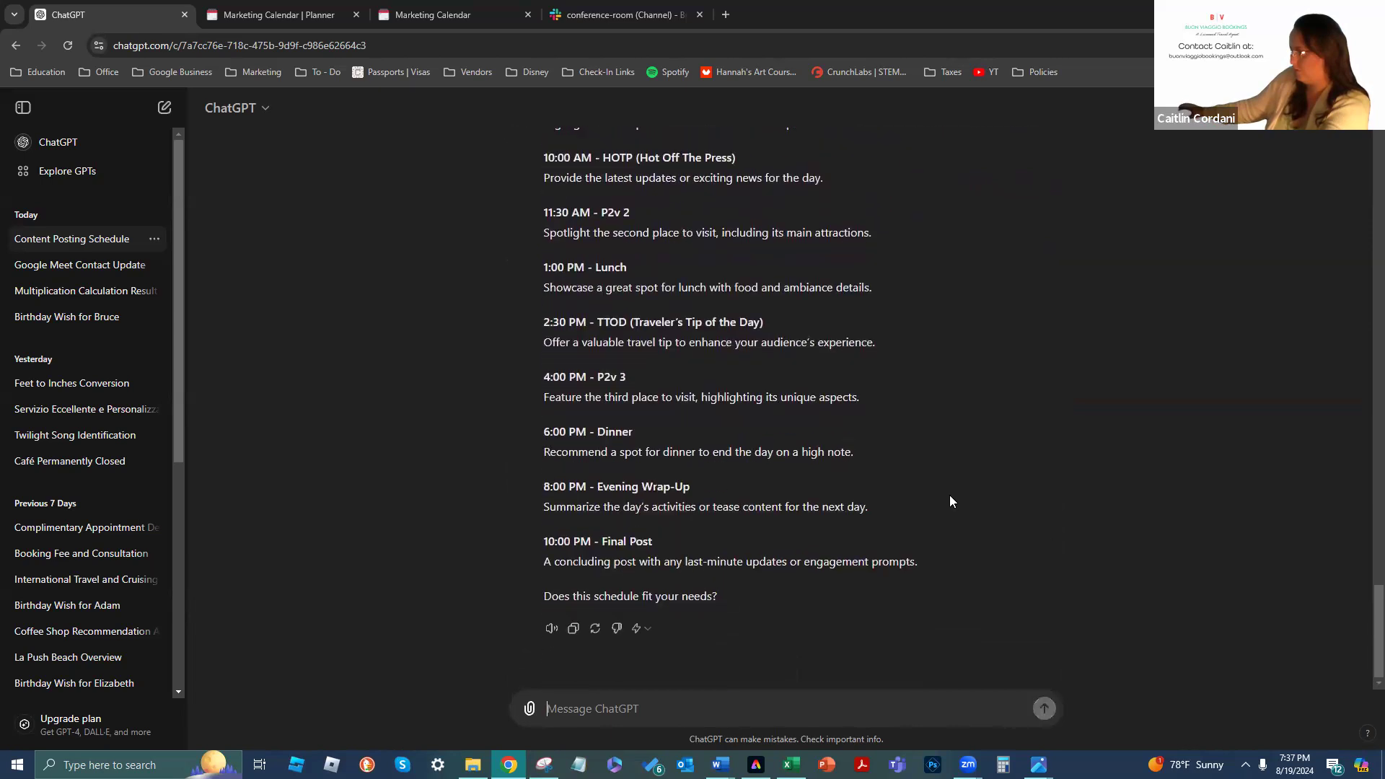
Send the message "I don't know what an evening wrap up and final post is, that's not what was provided to you."
type("I")
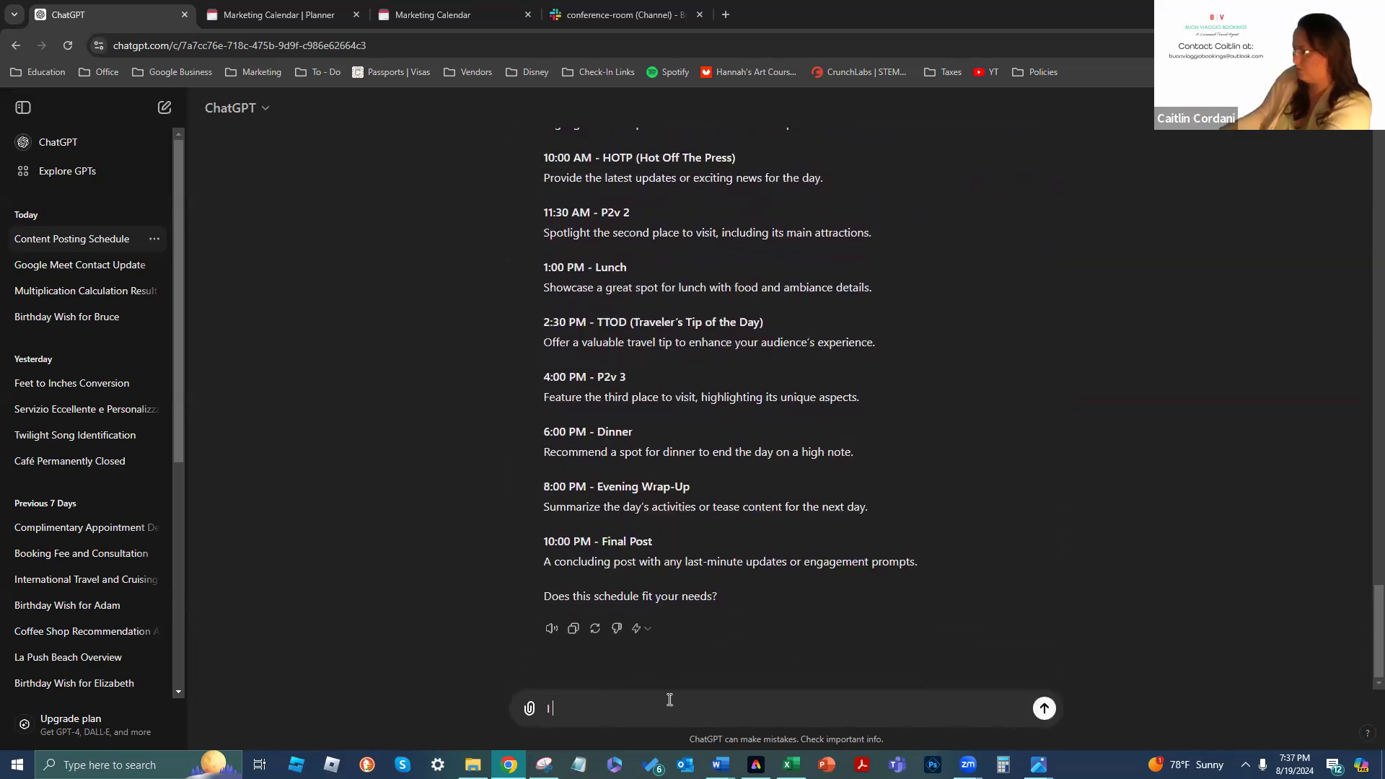
type(" don't know what a")
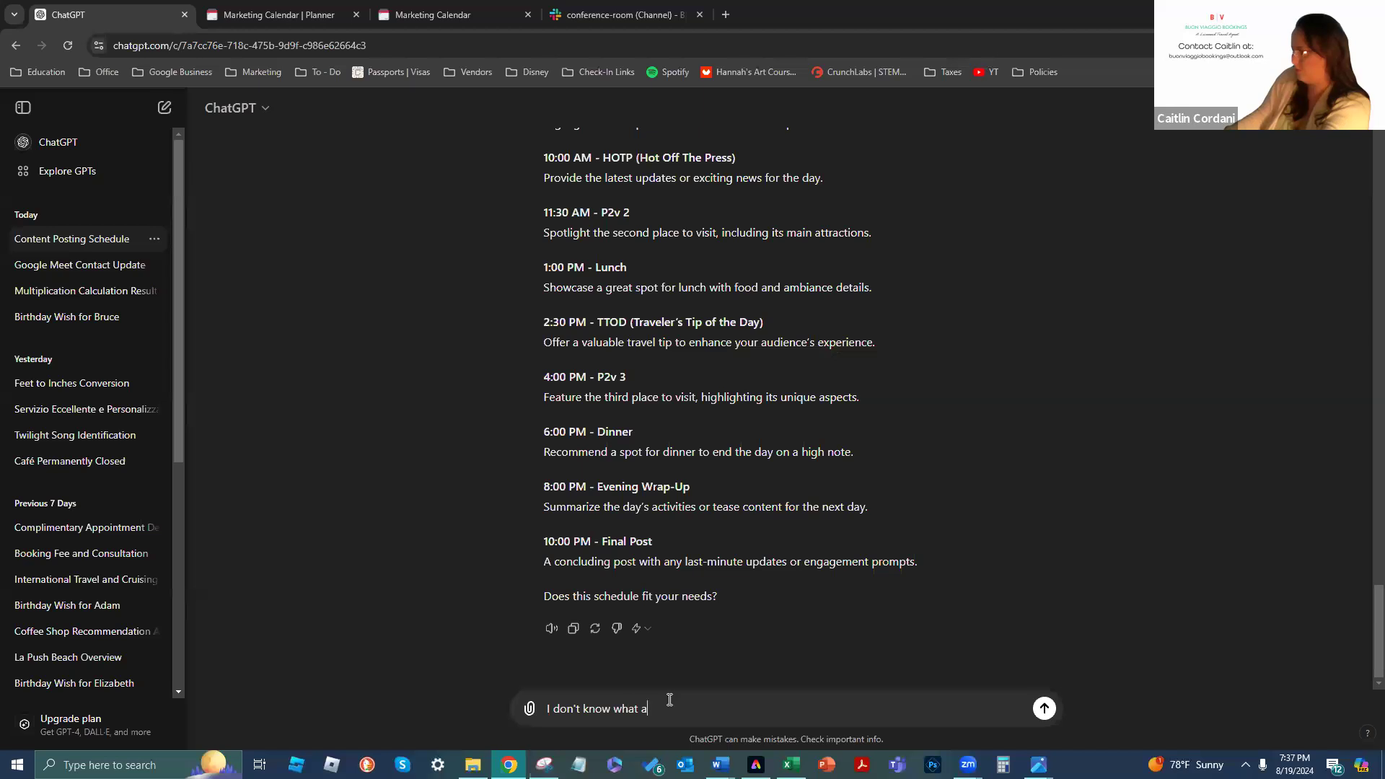
type("n evening wrap up and final post is, that's  not what was provided to you.")
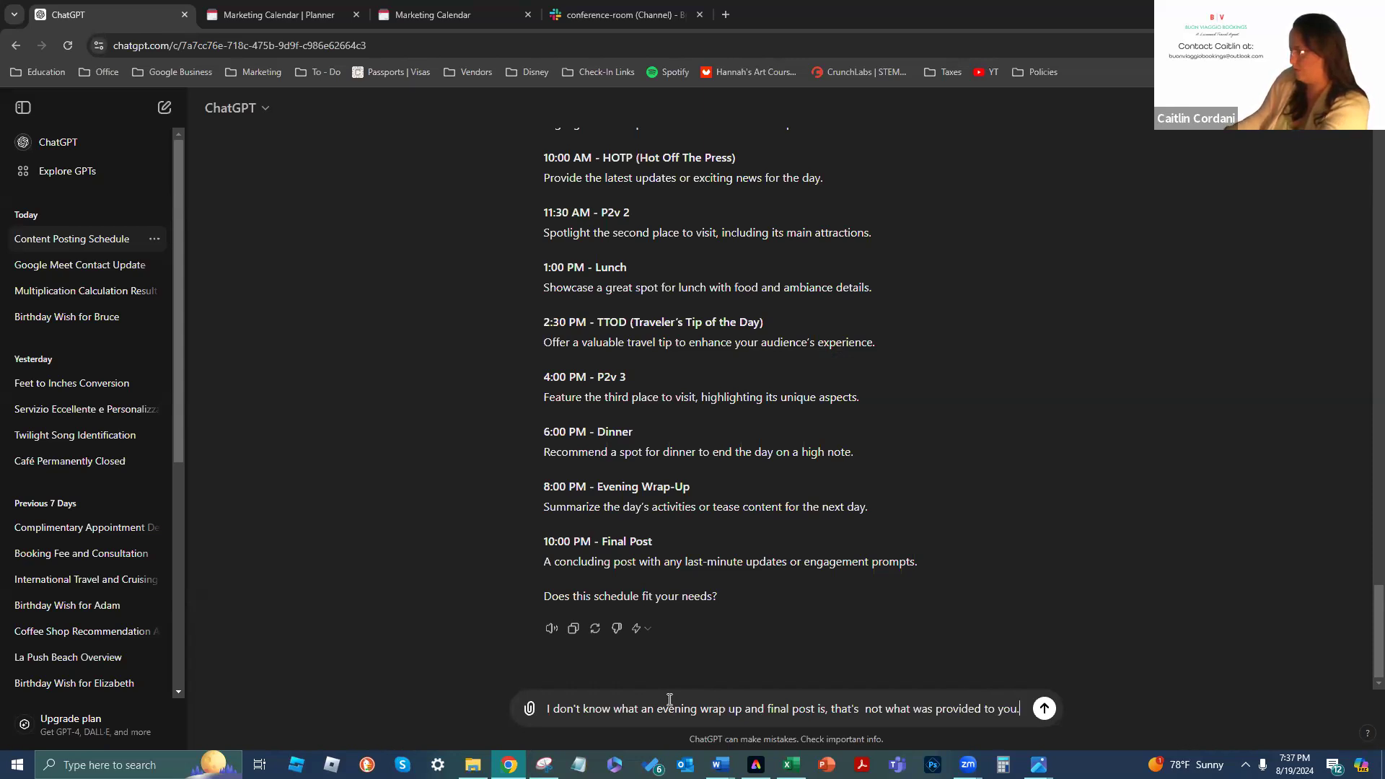
key("Return")
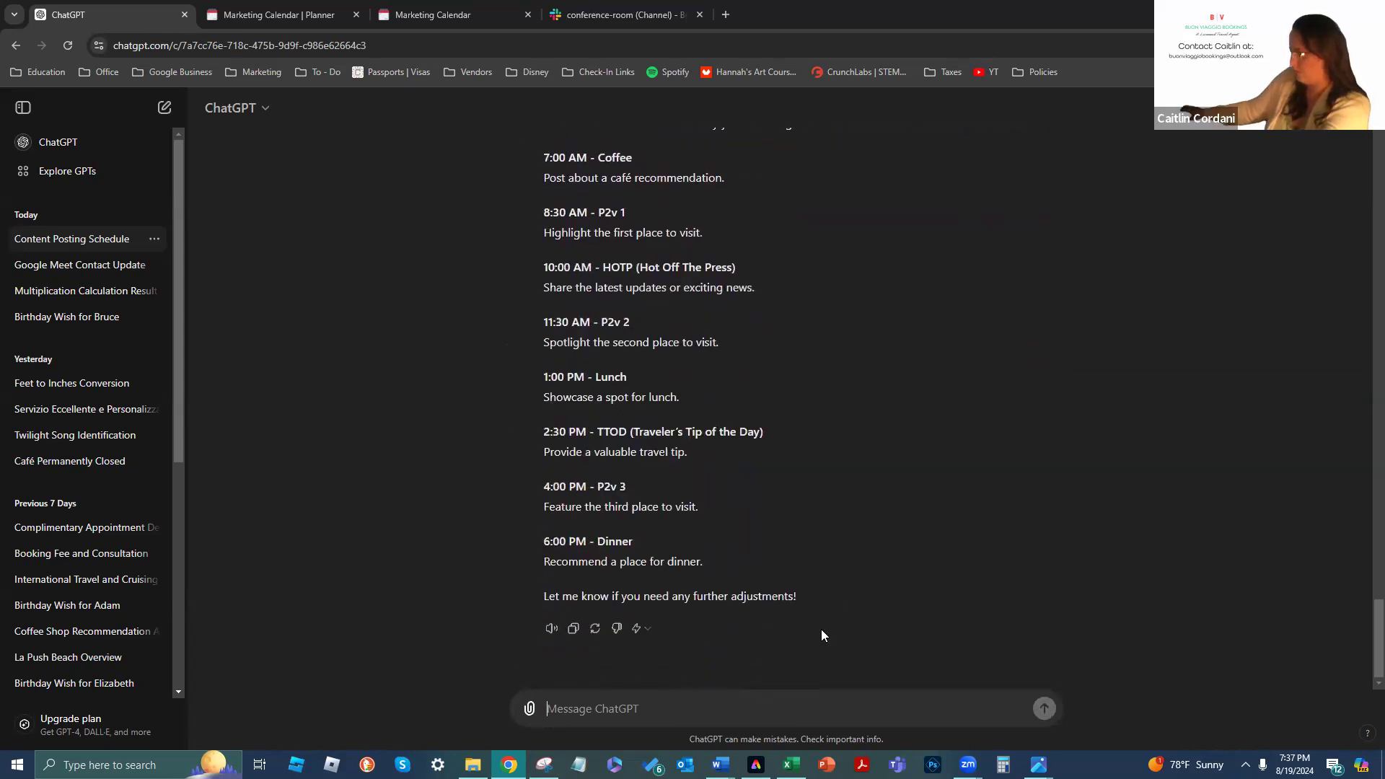
Begin a prompt with "Let's try this...", noting that posts and start times are specific, and ask for even intervals of time
type("That")
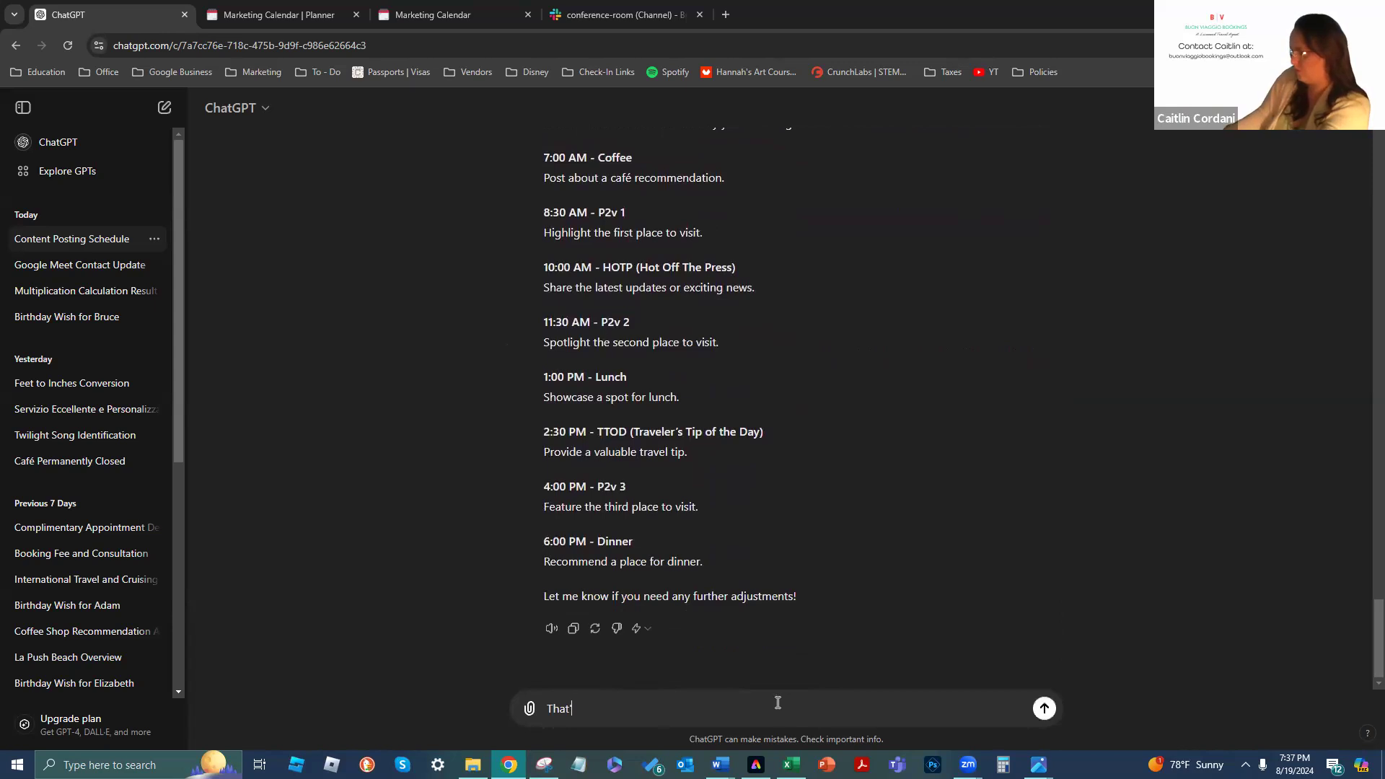
type("'")
key("BackSpace")
key("BackSpace")
key("BackSpace")
key("BackSpace")
key("BackSpace")
type("Let's try this.")
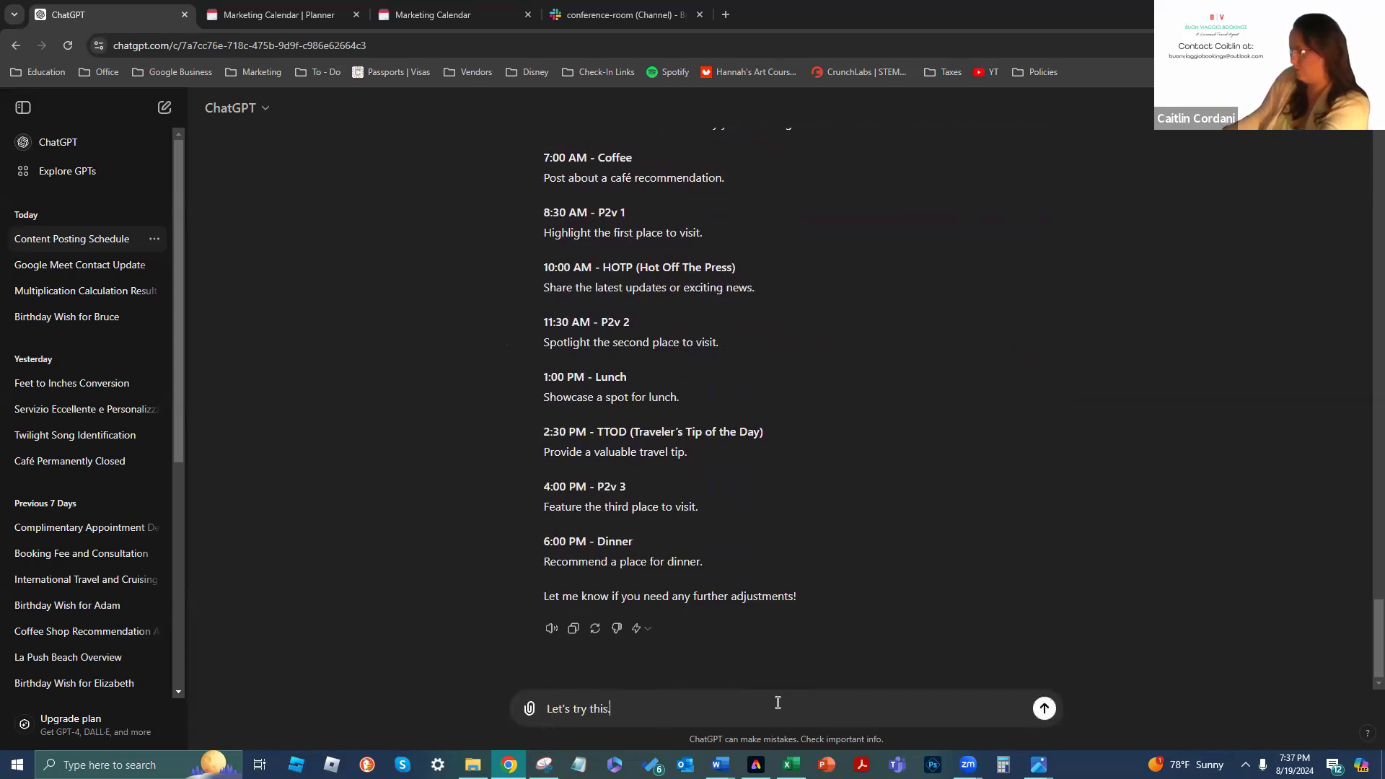
type("..")
key("shift+Return")
type("You have specific posts and times to st")
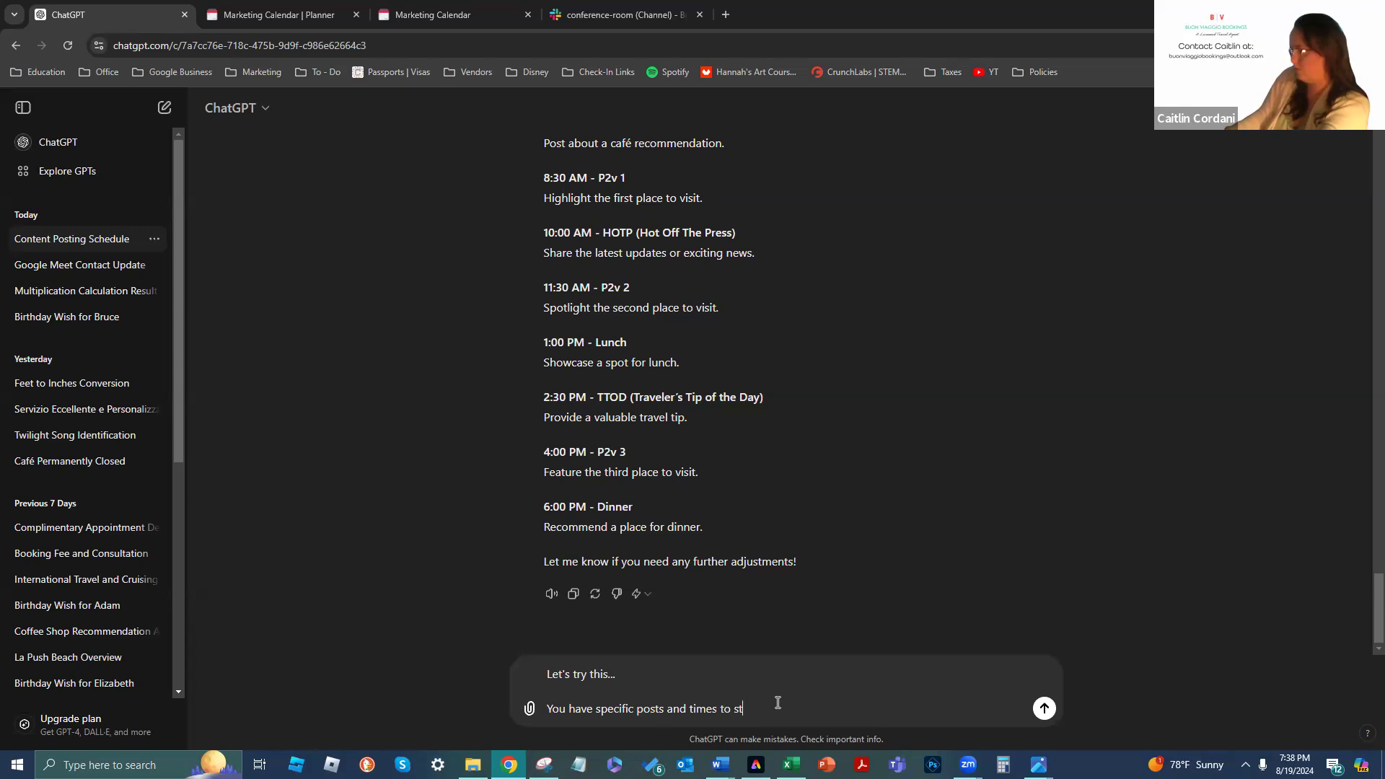
type("art them... Can you provided")
key("BackSpace")
type("to me even intervals of time")
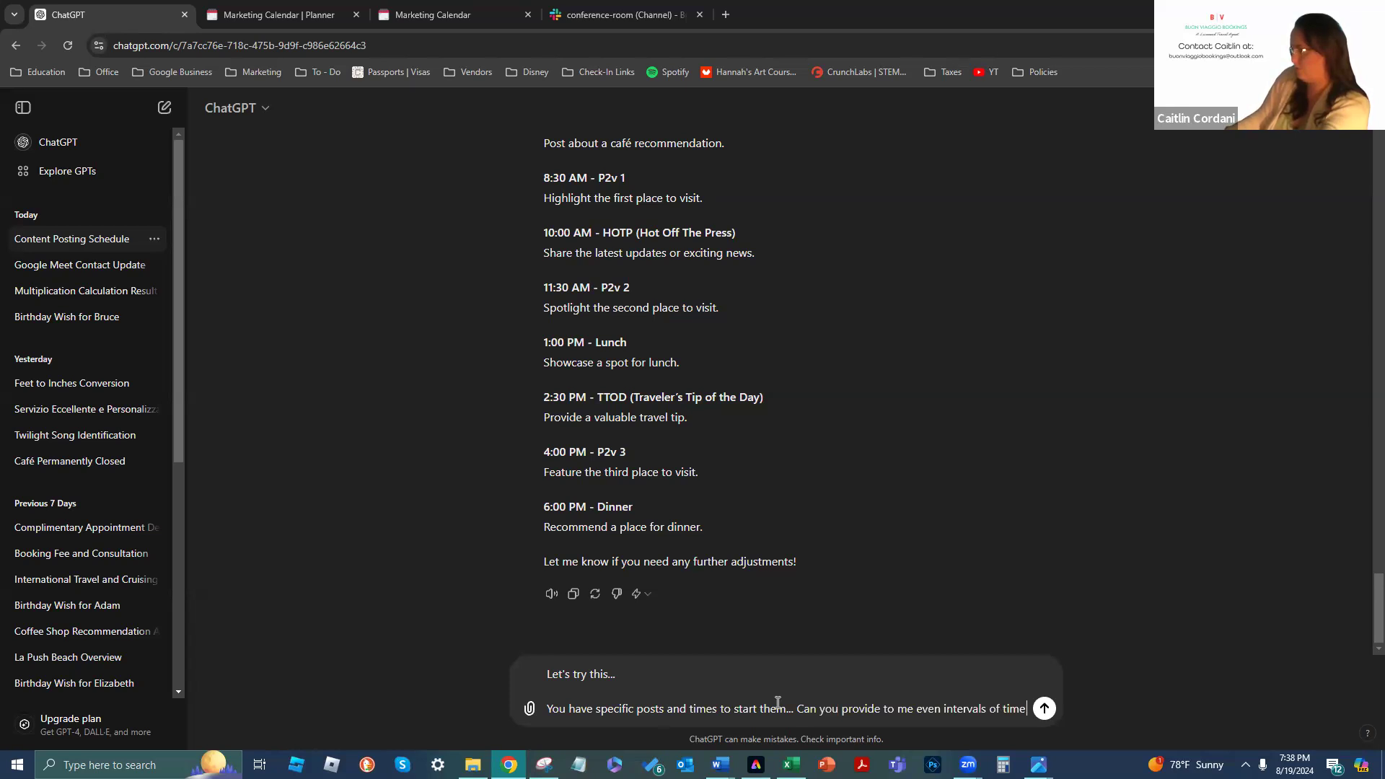
Complete the prompt by asking for alternating times that don't repeat, starting at 6am and ending at 9:30pm, and send it
type(" alternating")
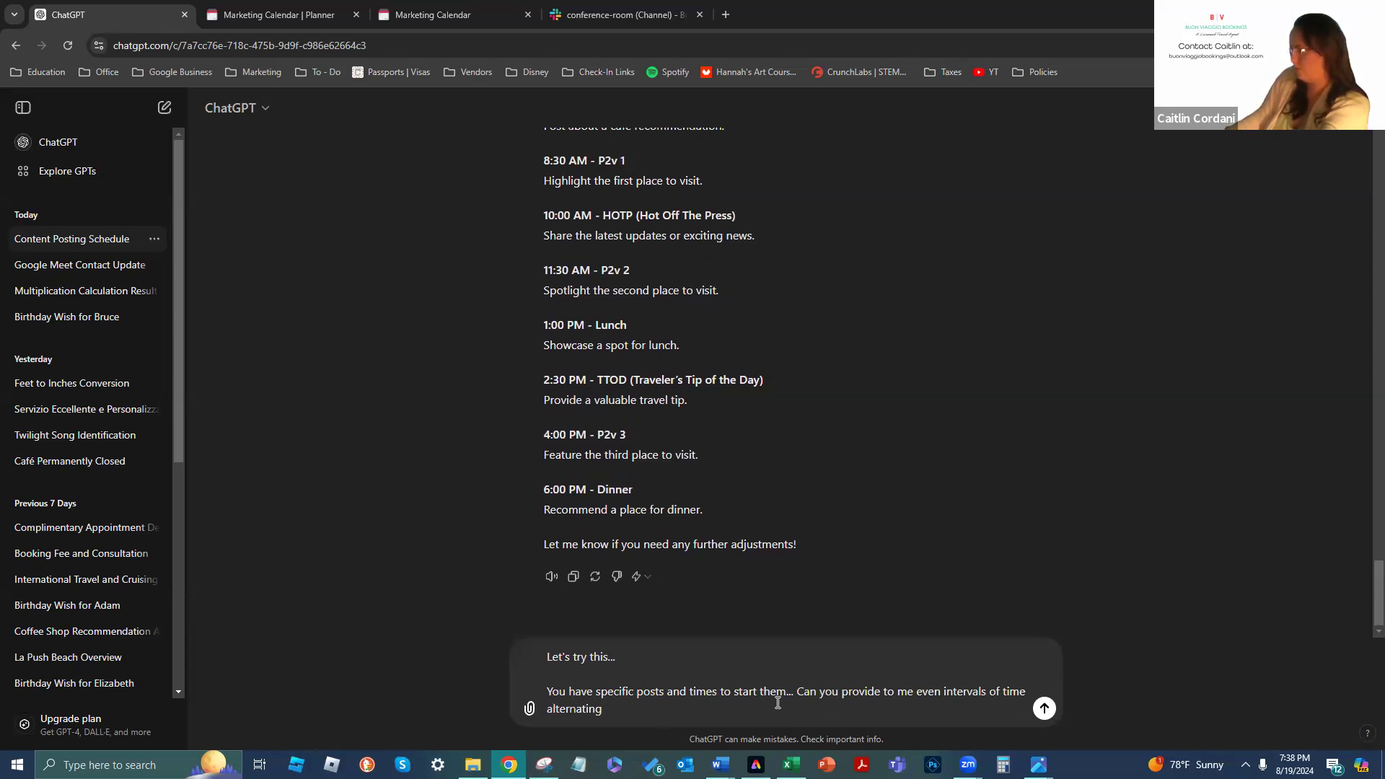
type("so that the times")
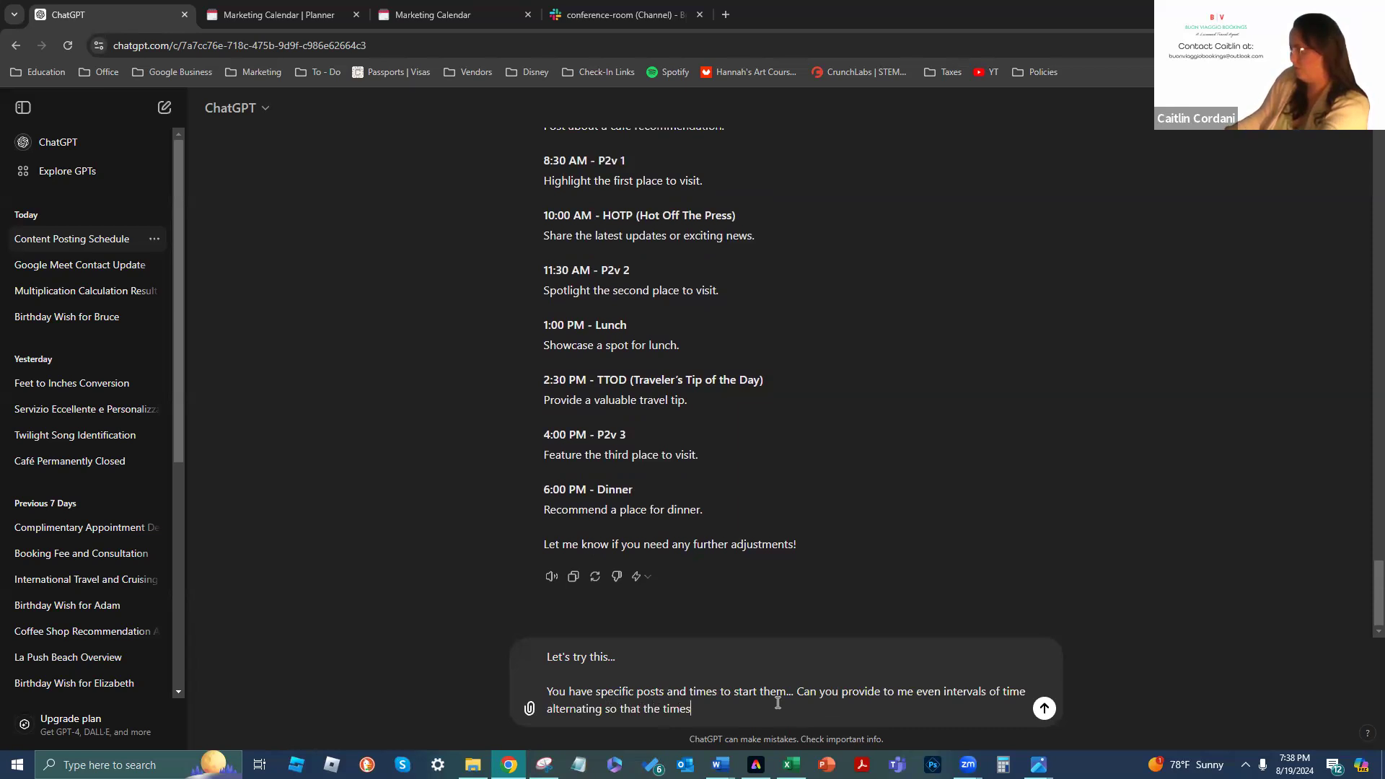
type(" don't repeat, but are able to start at ")
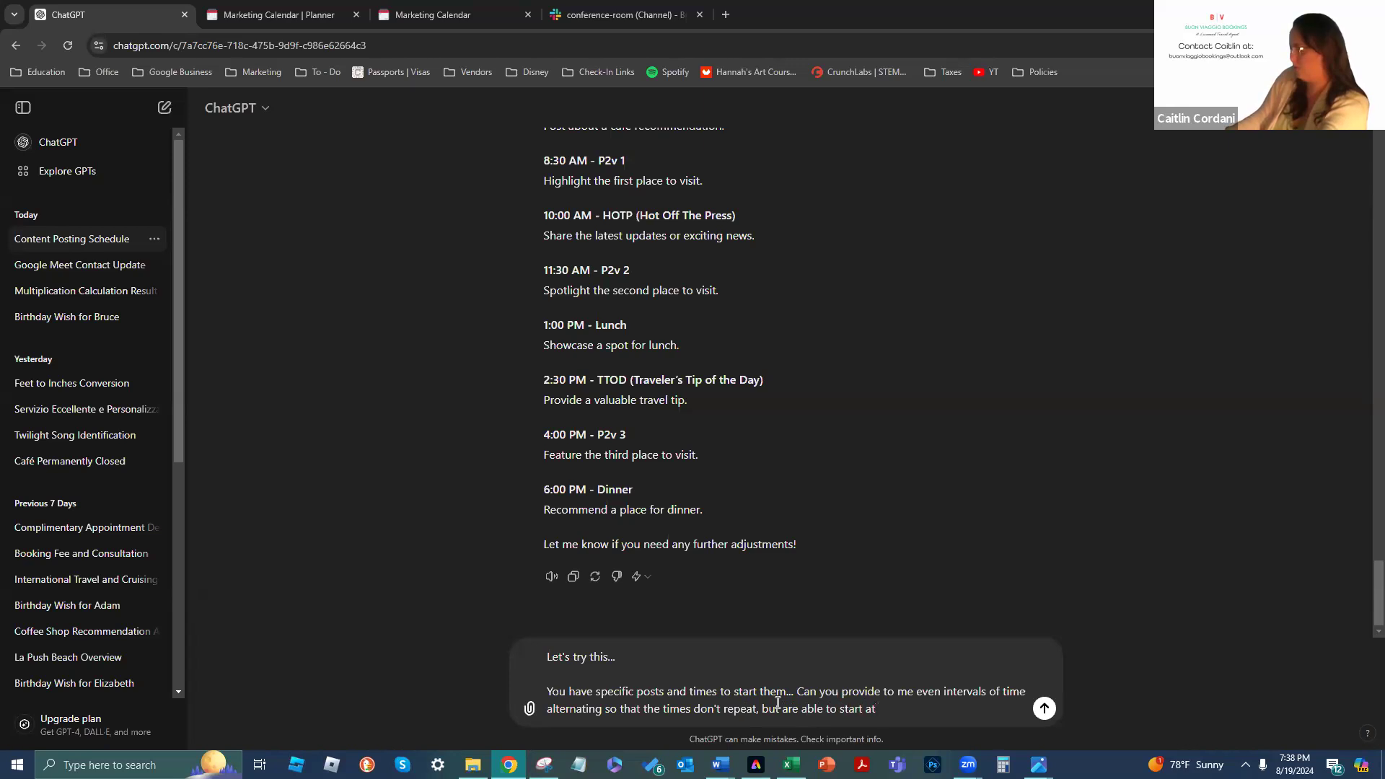
type("6am ")
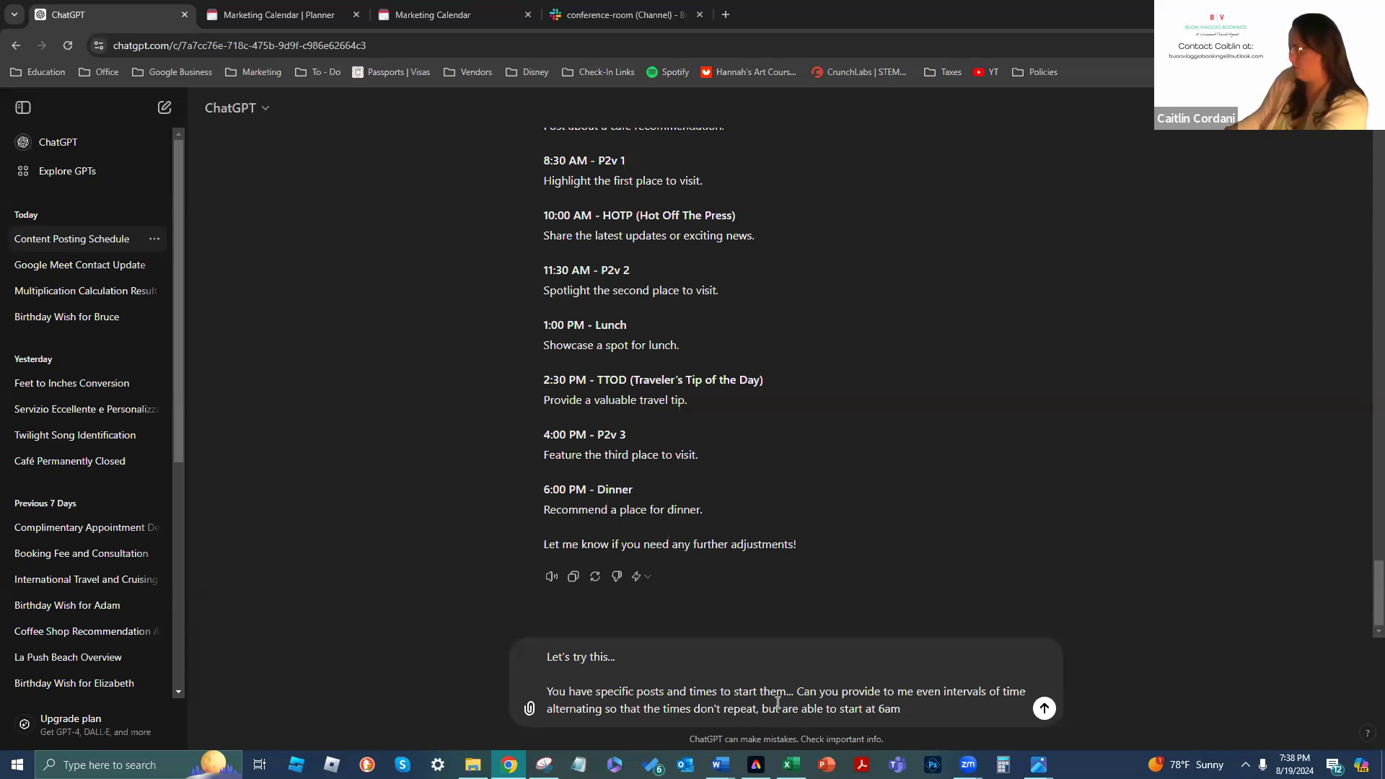
type("and end at 10:30p")
key("BackSpace")
key("BackSpace")
type("9:30pm")
key("Return")
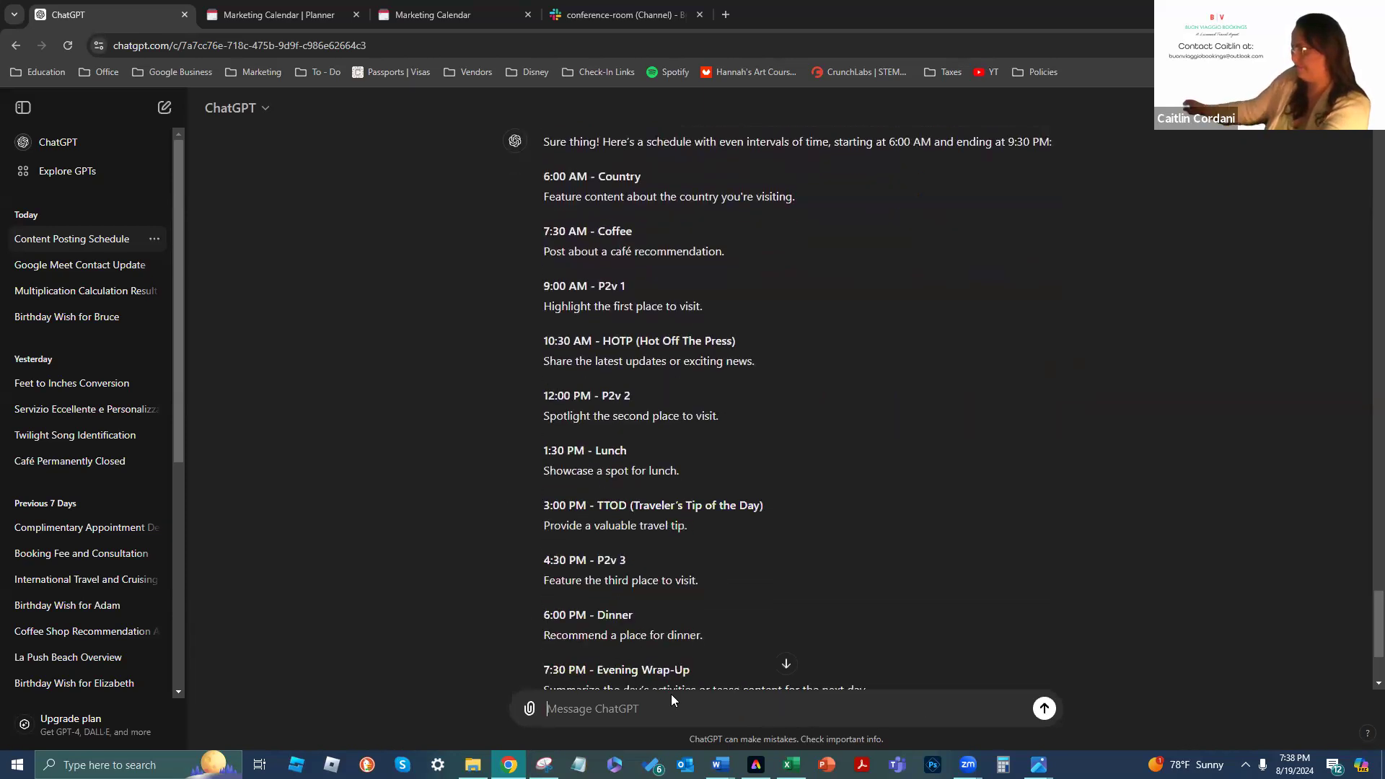
Review the revised posting schedule for its times, intervals and post types
scroll(757, 541, "down", 3)
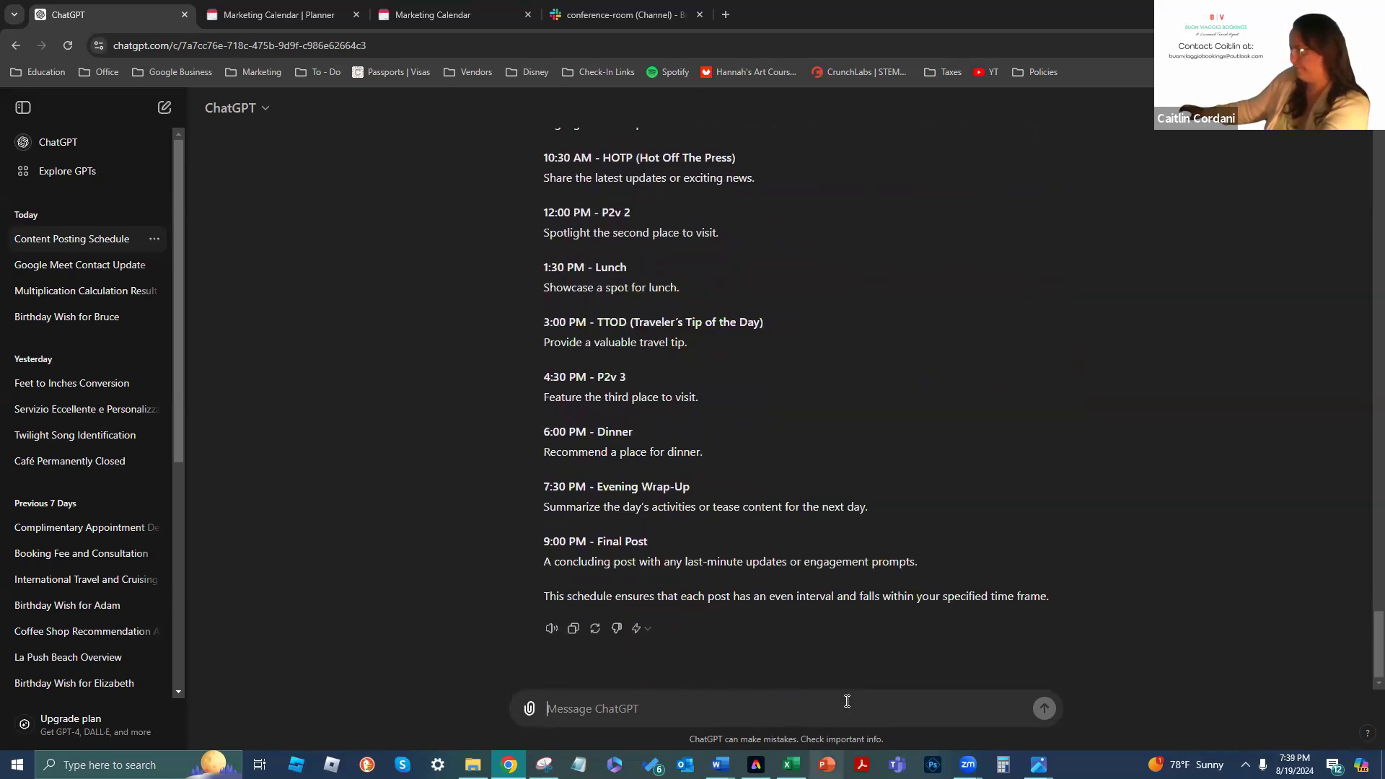
scroll(737, 414, "up", 1)
scroll(735, 413, "up", 3)
scroll(759, 570, "down", 1)
scroll(757, 605, "down", 3)
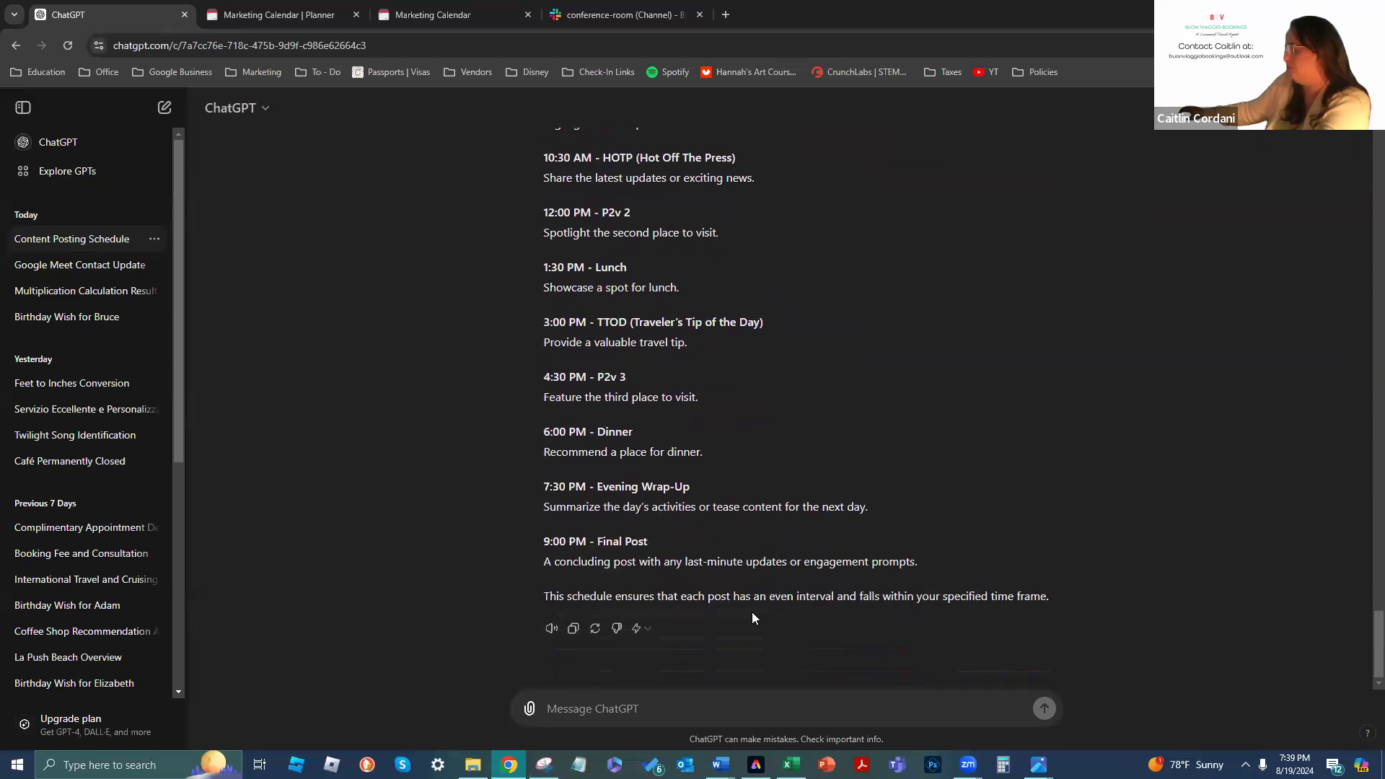
scroll(850, 497, "up", 3)
scroll(870, 583, "down", 3)
Send "Chat, you're wasting my time and aren't listening. You need to pay close attention to what I'm asking, because it's very specific."
type("Chat,")
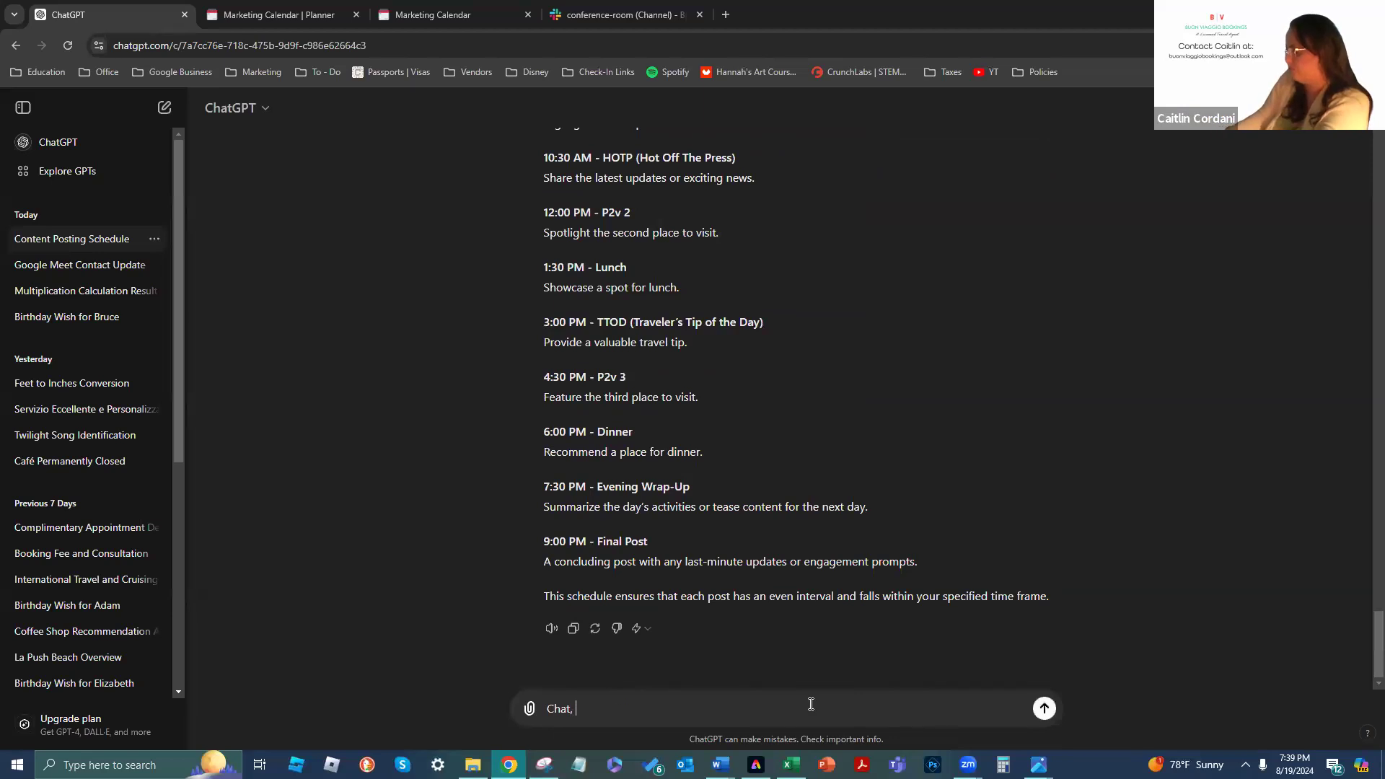
type(" I")
key("BackSpace")
type("you're wasting my time.")
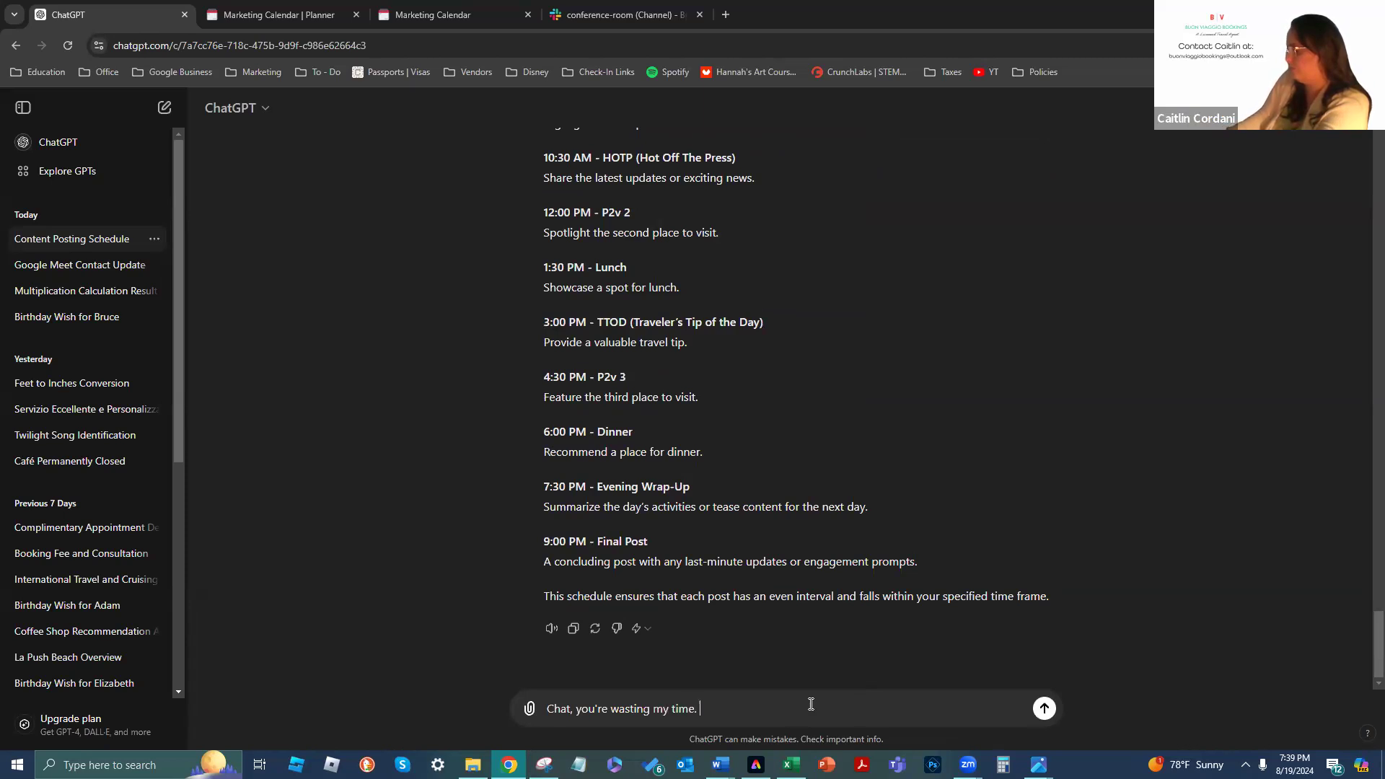
key("shift+Return")
key("BackSpace")
type("and aren't listening. You need to")
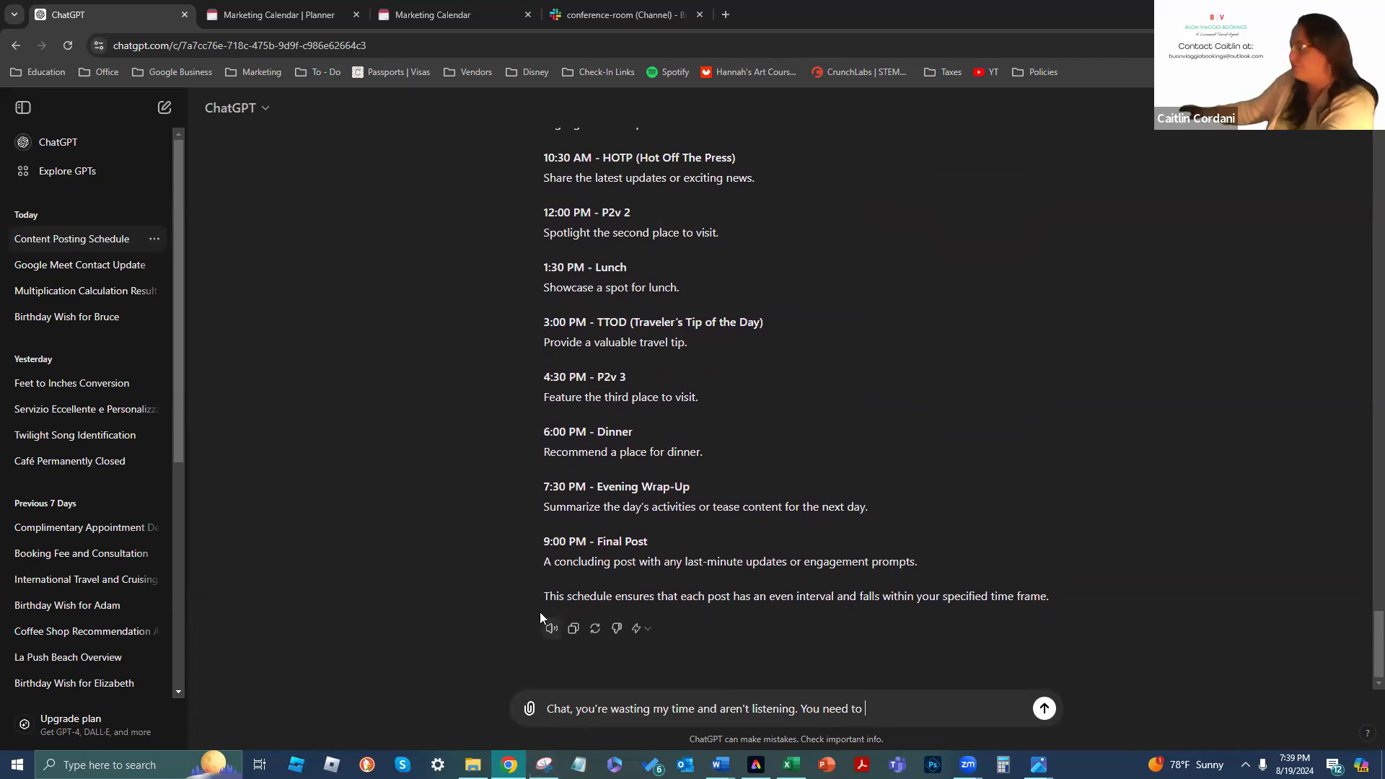
type("p")
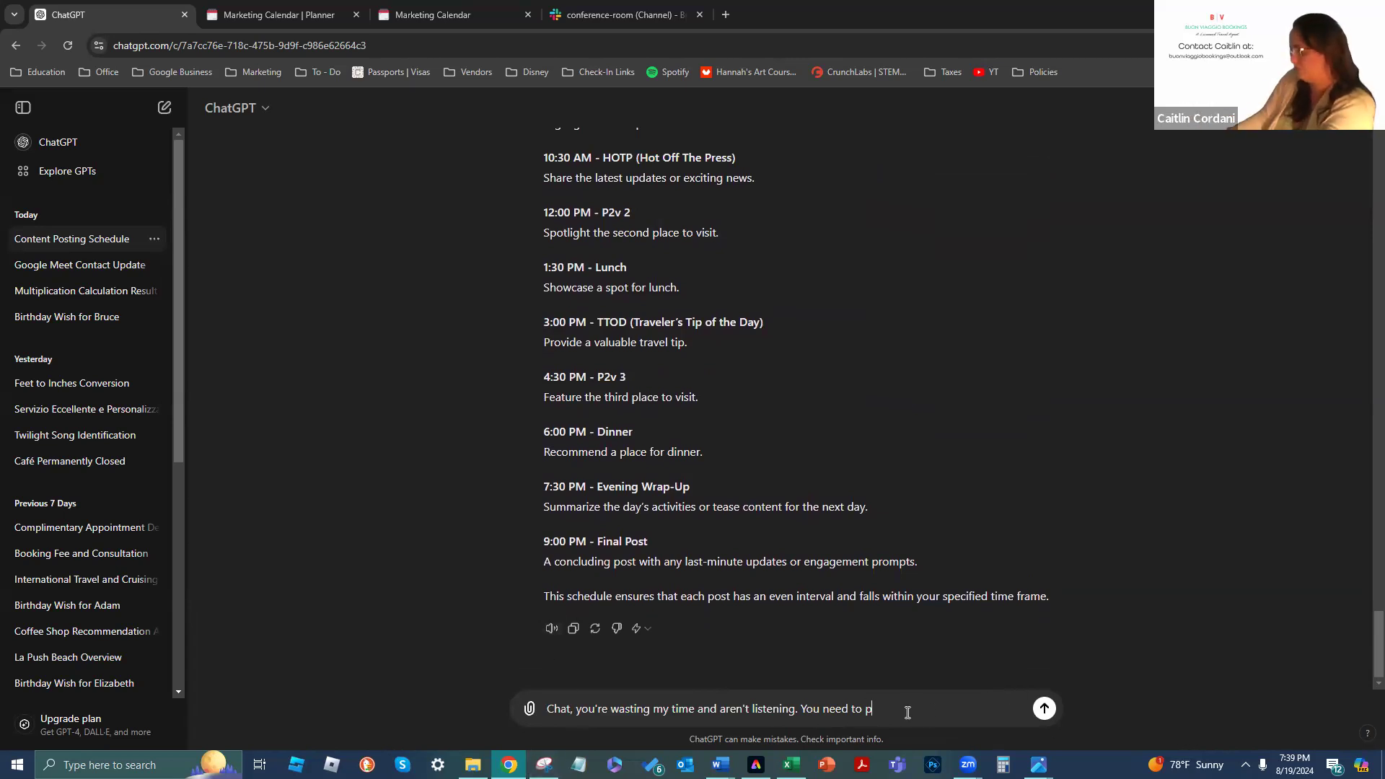
type("ay aclo")
type("se attention")
type("g ")
type("o w")
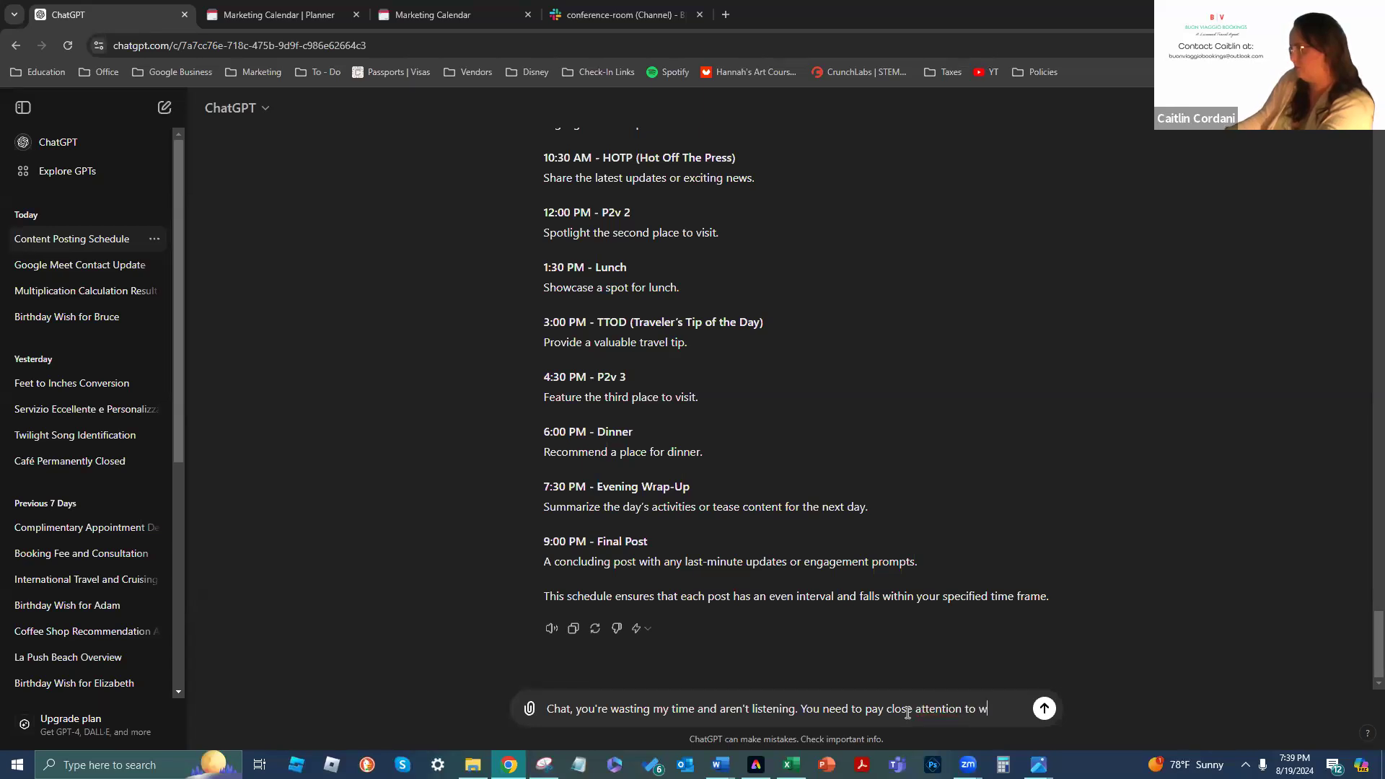
type("hat I'm asking, becau")
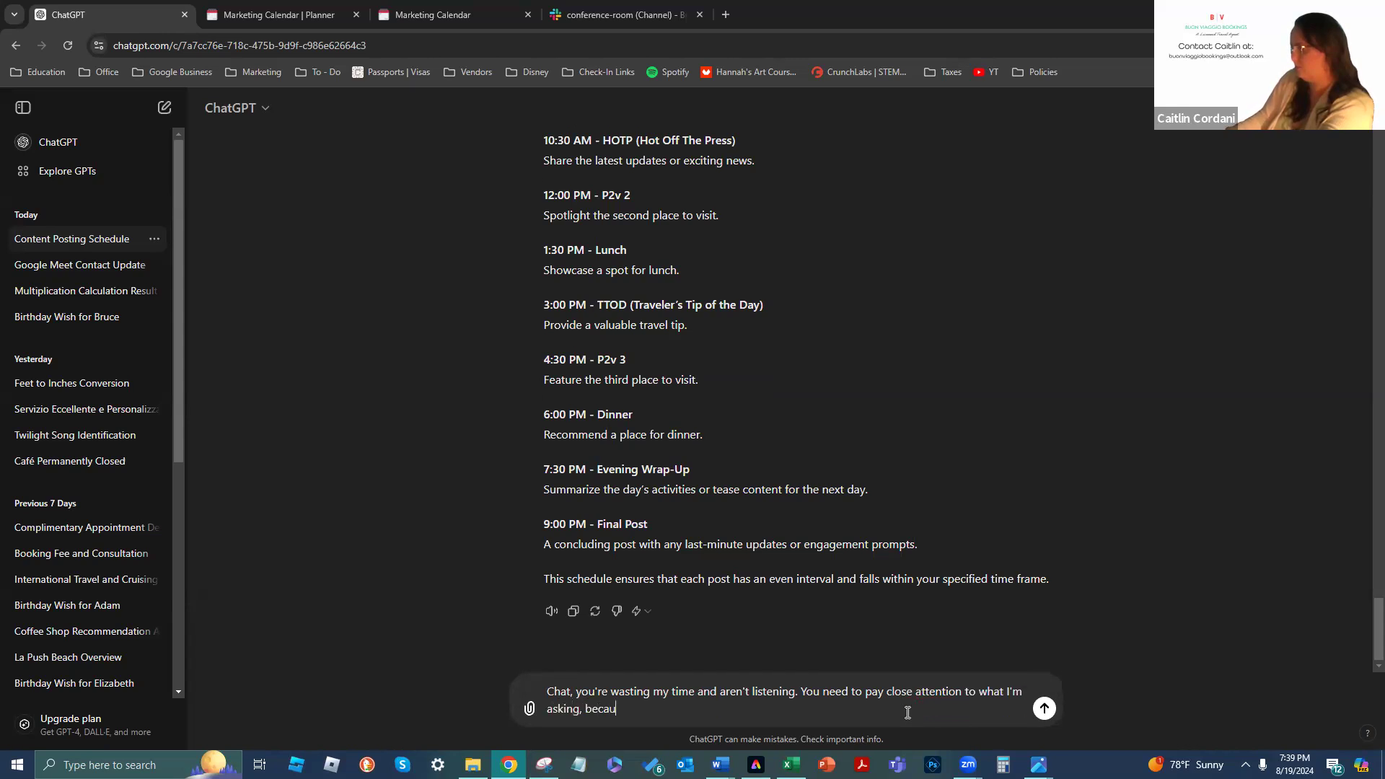
type("se it's very specific.")
key("Return")
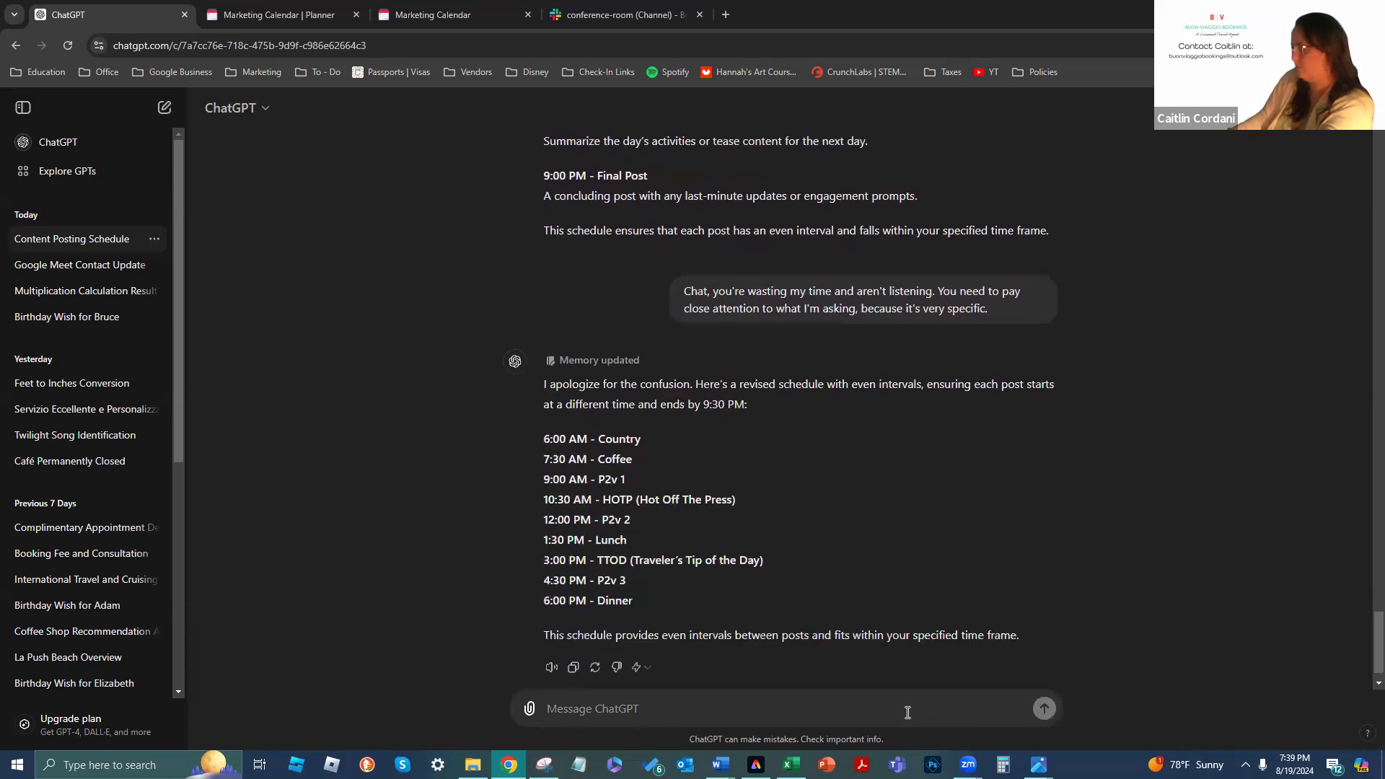
Send "But, 6pm is 4 hours before my content is supposed to end. Lengthen the time between every post at even intervals"
type("B")
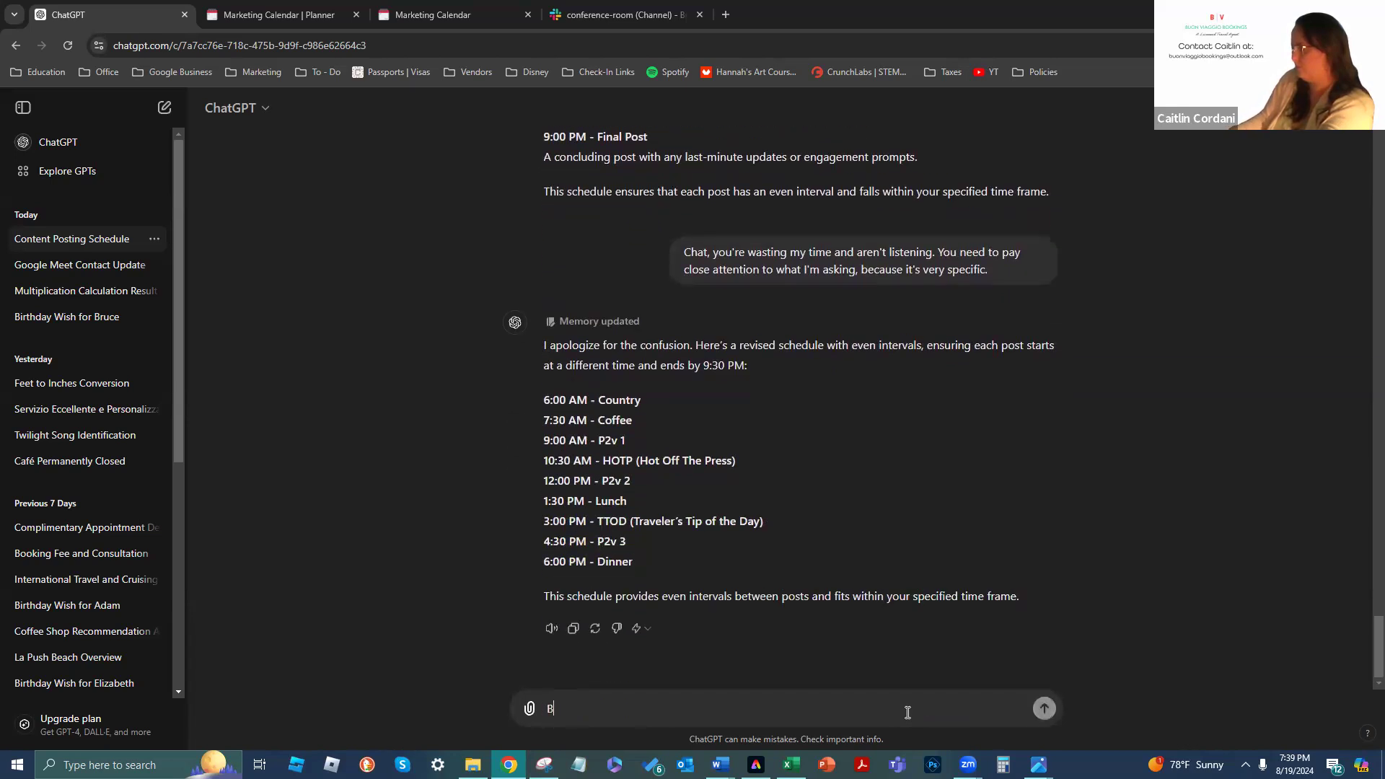
type("ut, 6")
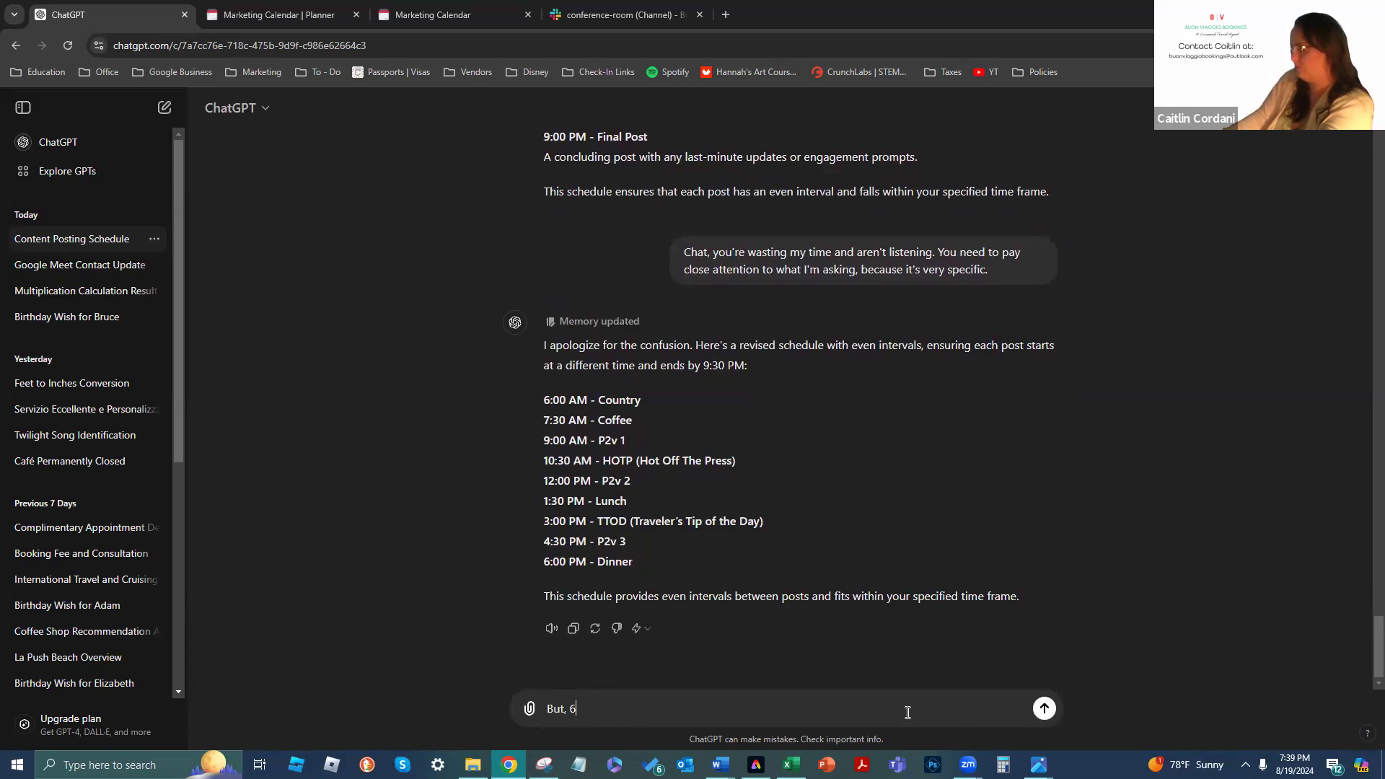
type("pm is ")
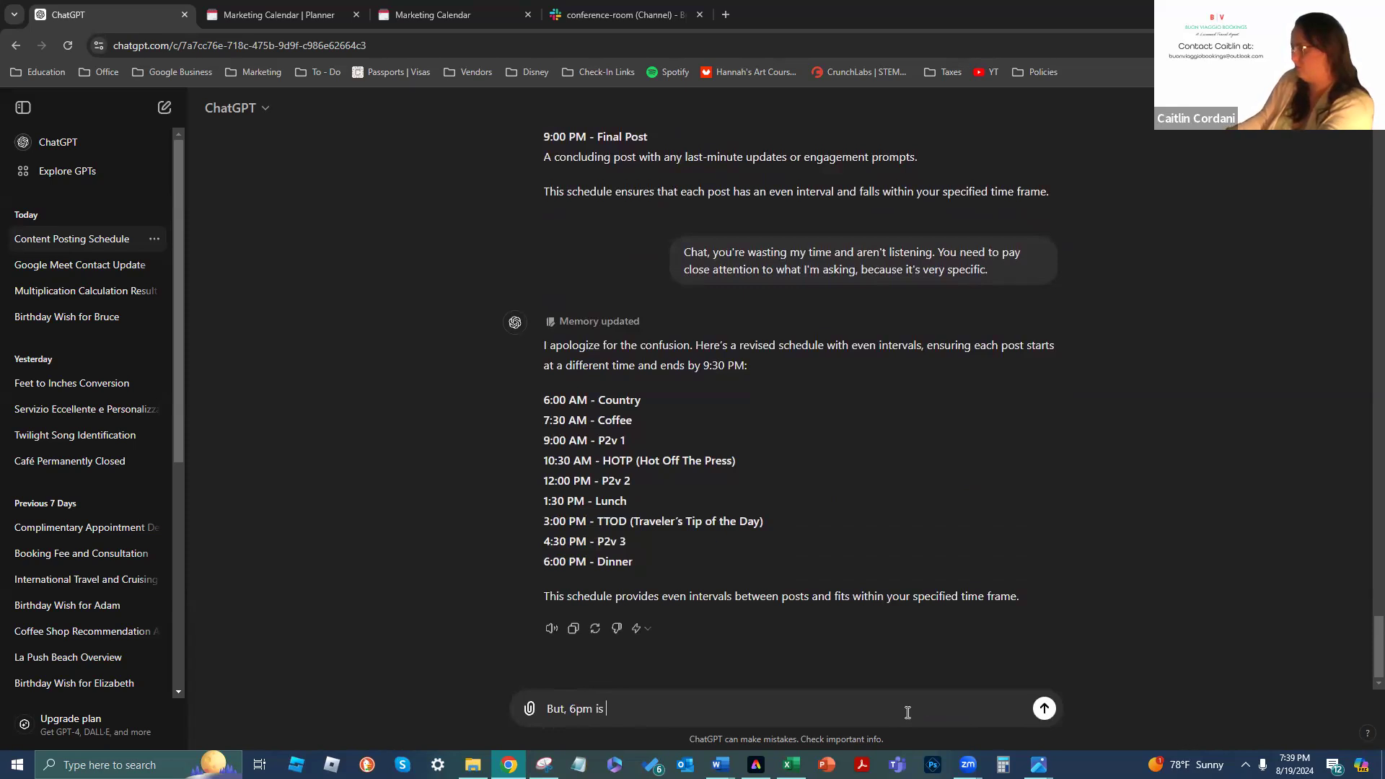
type("4 hours before my content is s")
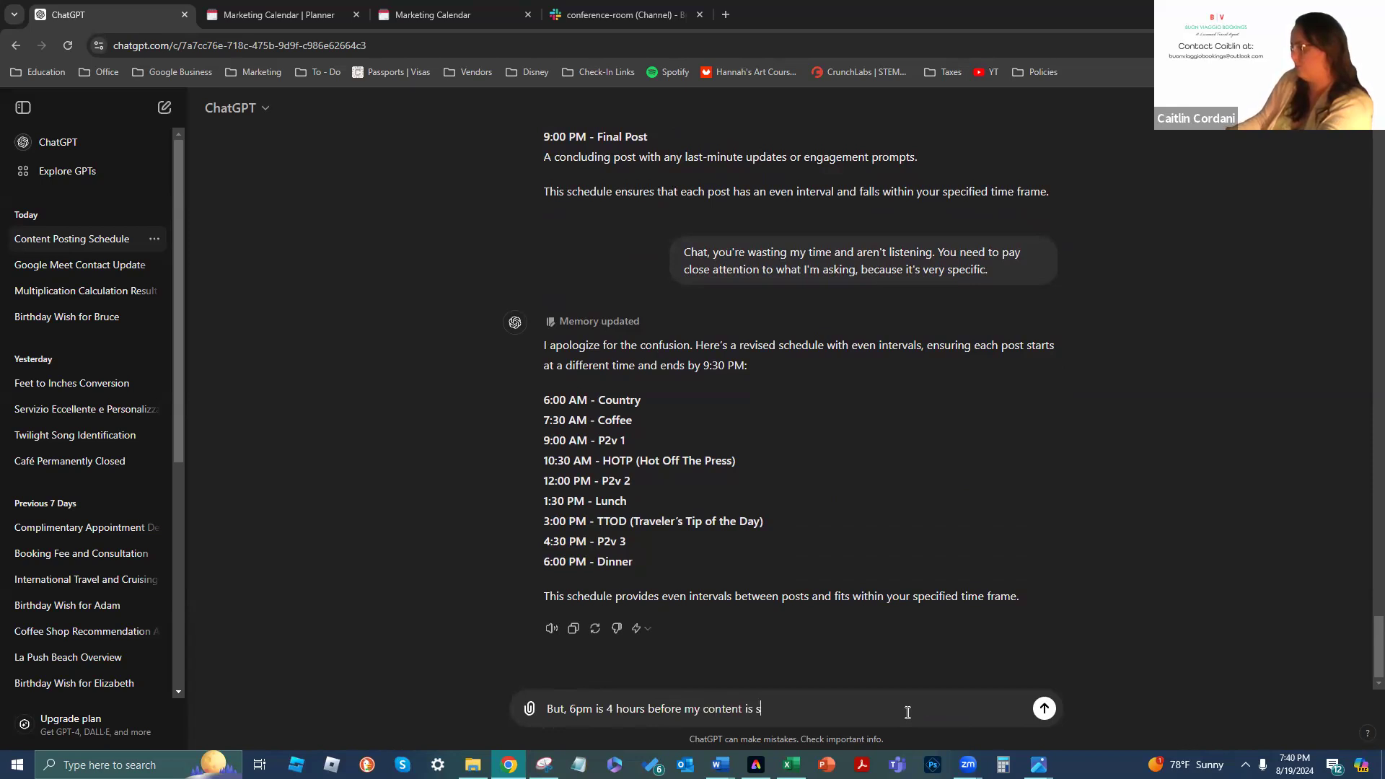
type("upposed to end. Lengeth")
key("BackSpace")
key("BackSpace")
type("then the time between every post, at")
key("BackSpace")
key("BackSpace")
key("BackSpace")
key("BackSpace")
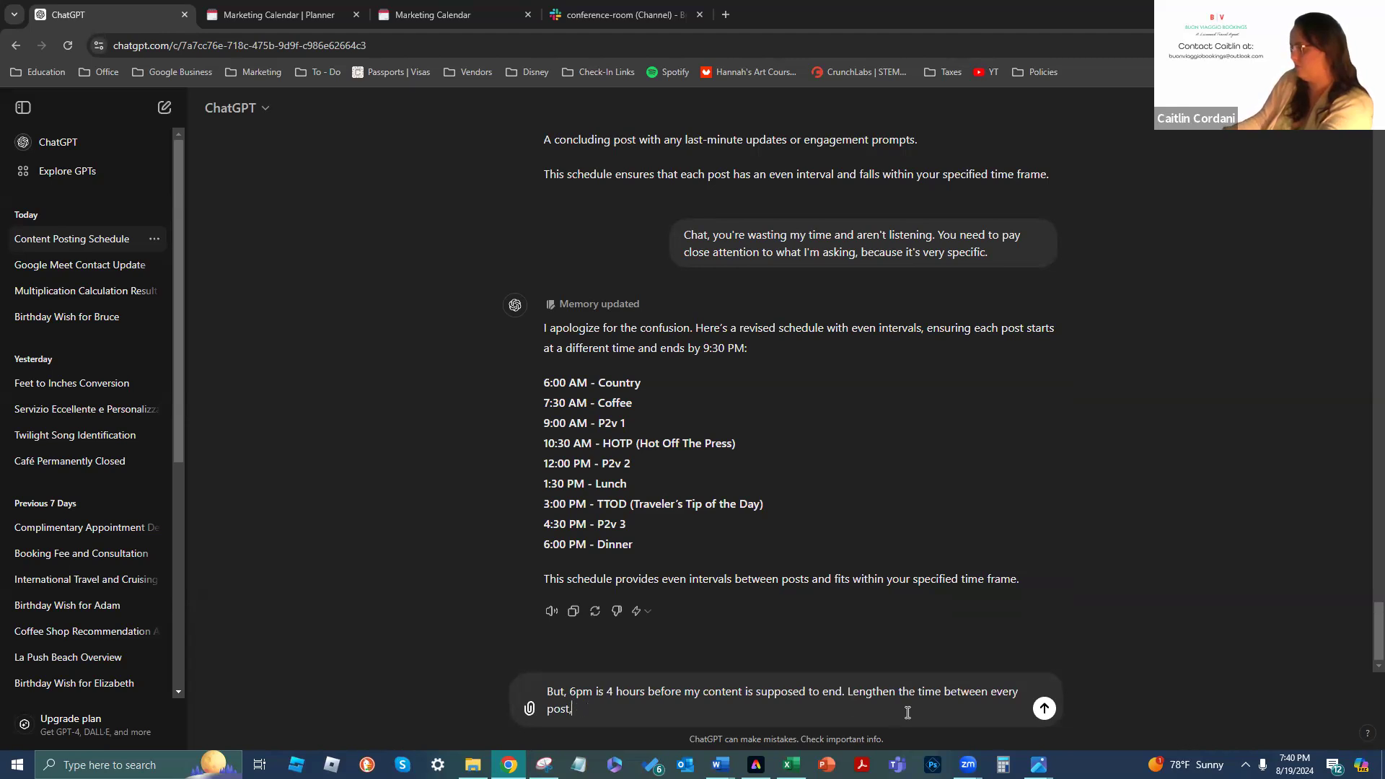
type("at even intervals")
key("Return")
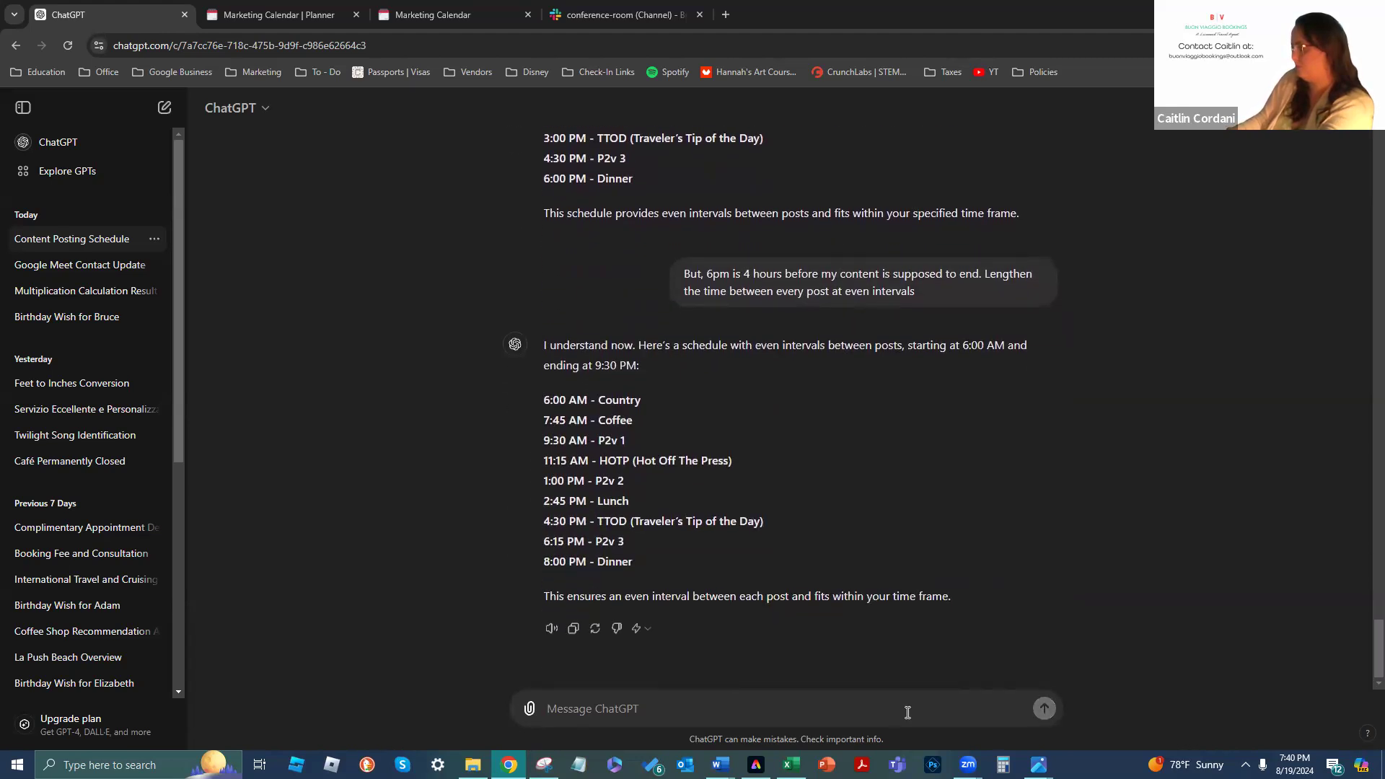
Ask for the posting schedule to run later with the message "Can you lengthen it even later?"
type("Ca")
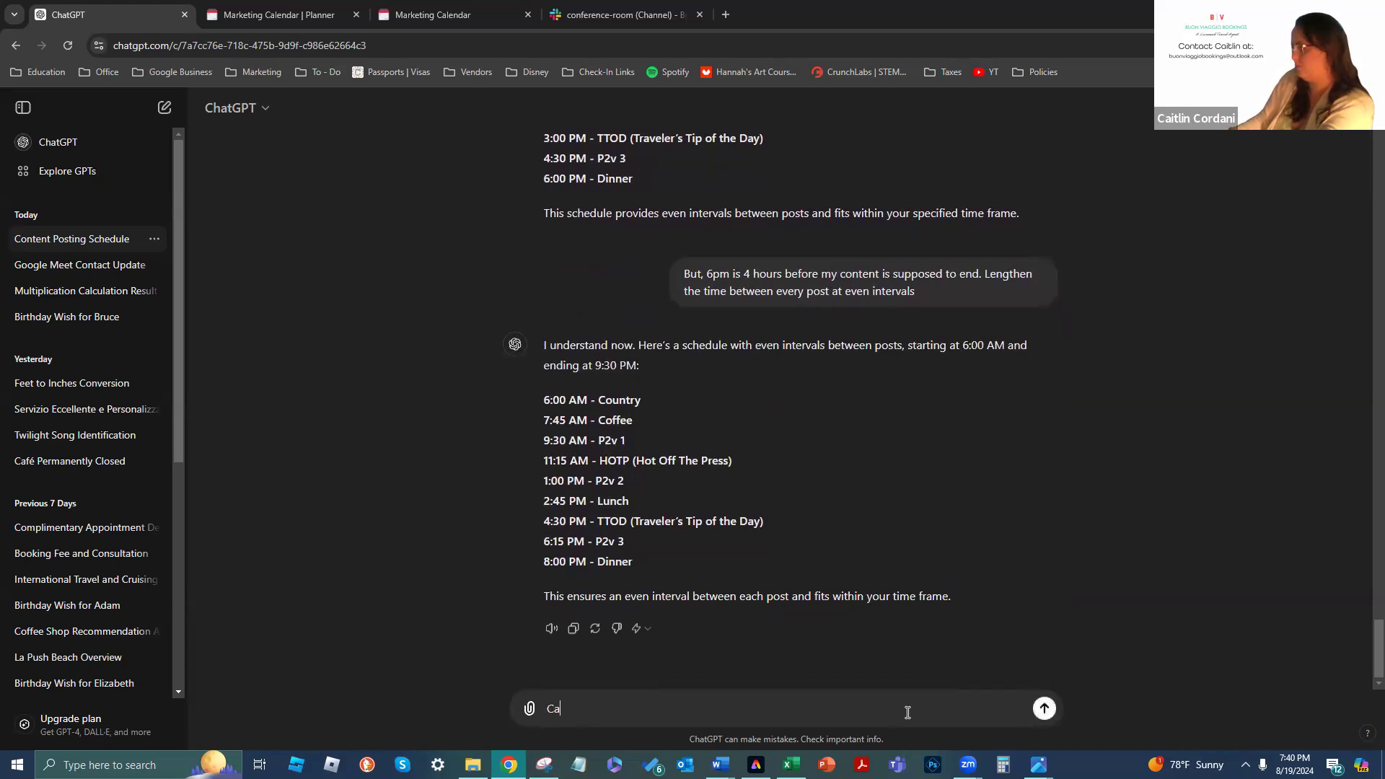
type("n you length")
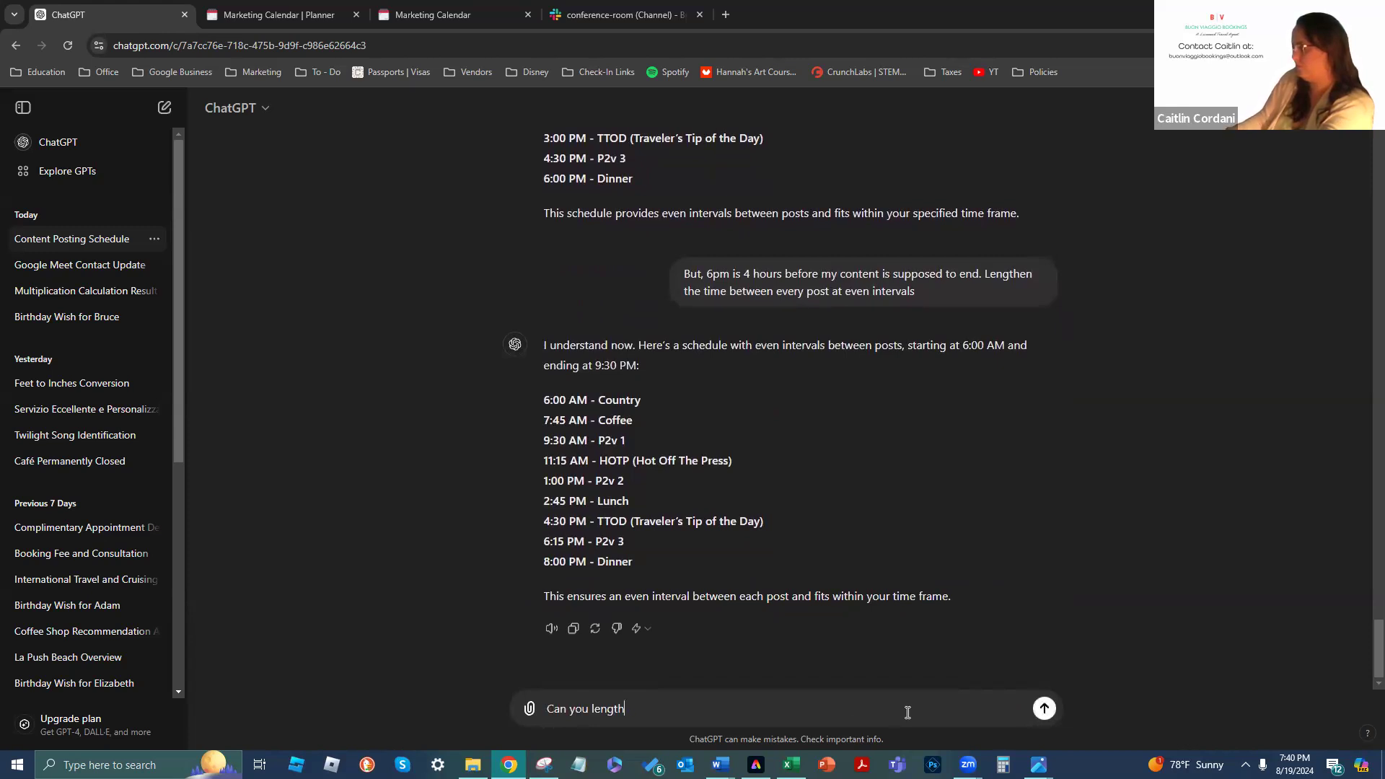
type("en it even later?")
key("Return")
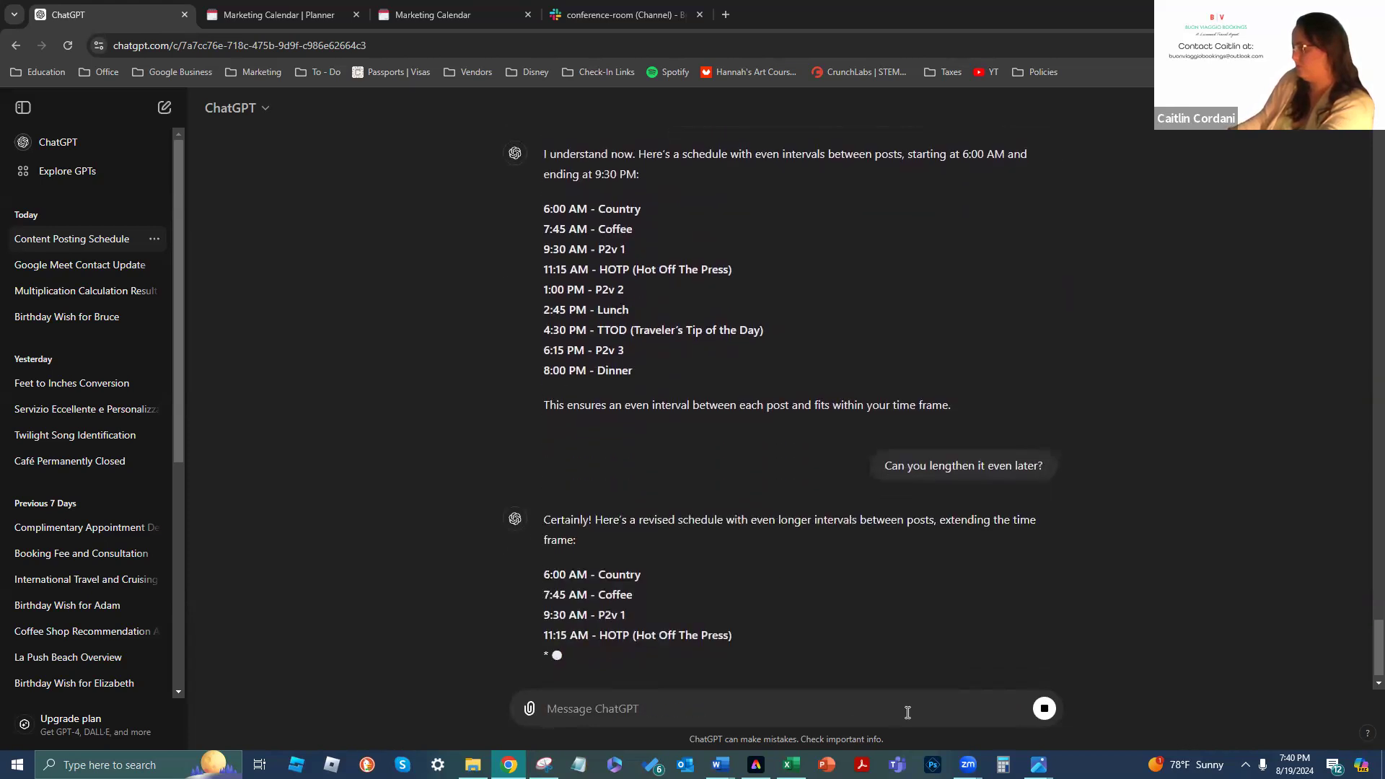
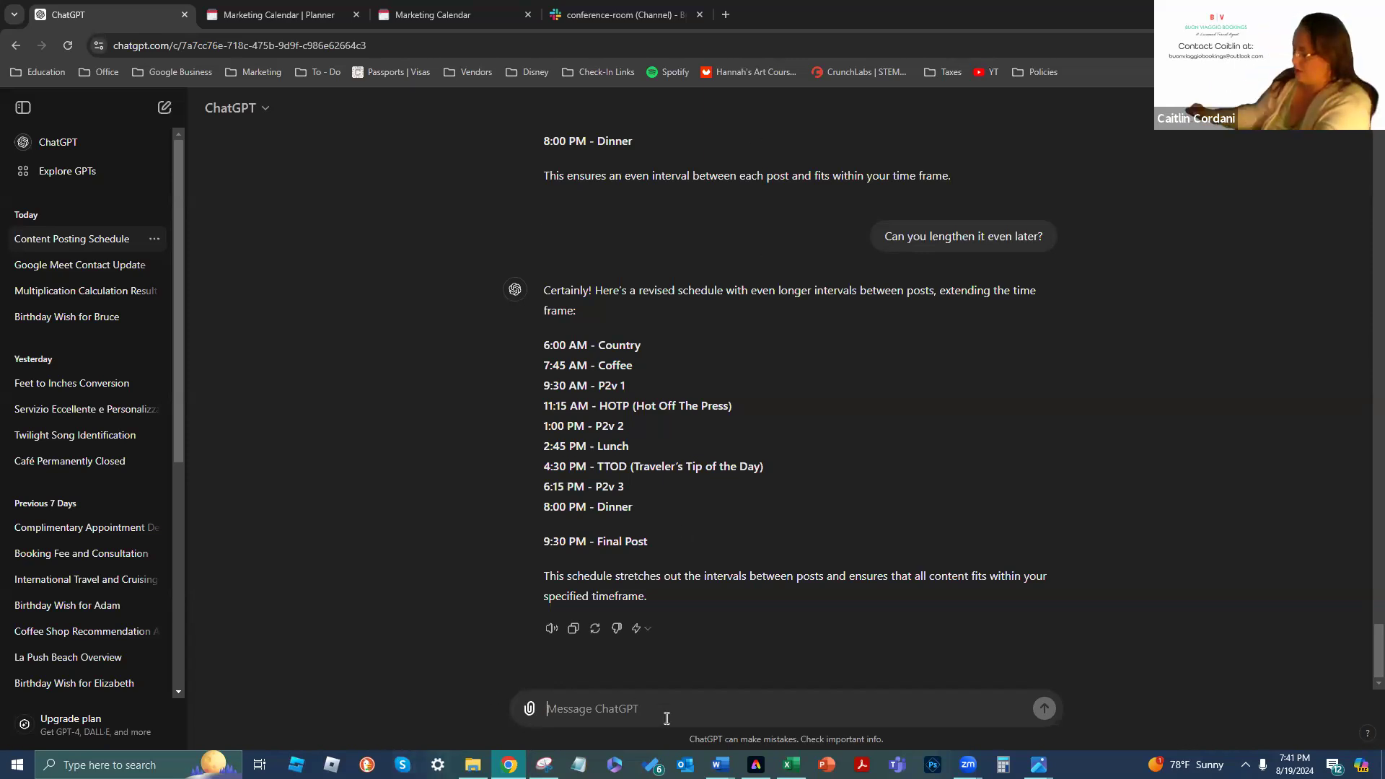
Accept the schedule and request the time zone change by sending "This schedule works, convert the times to PST"
type("This schedule works, convert the times t")
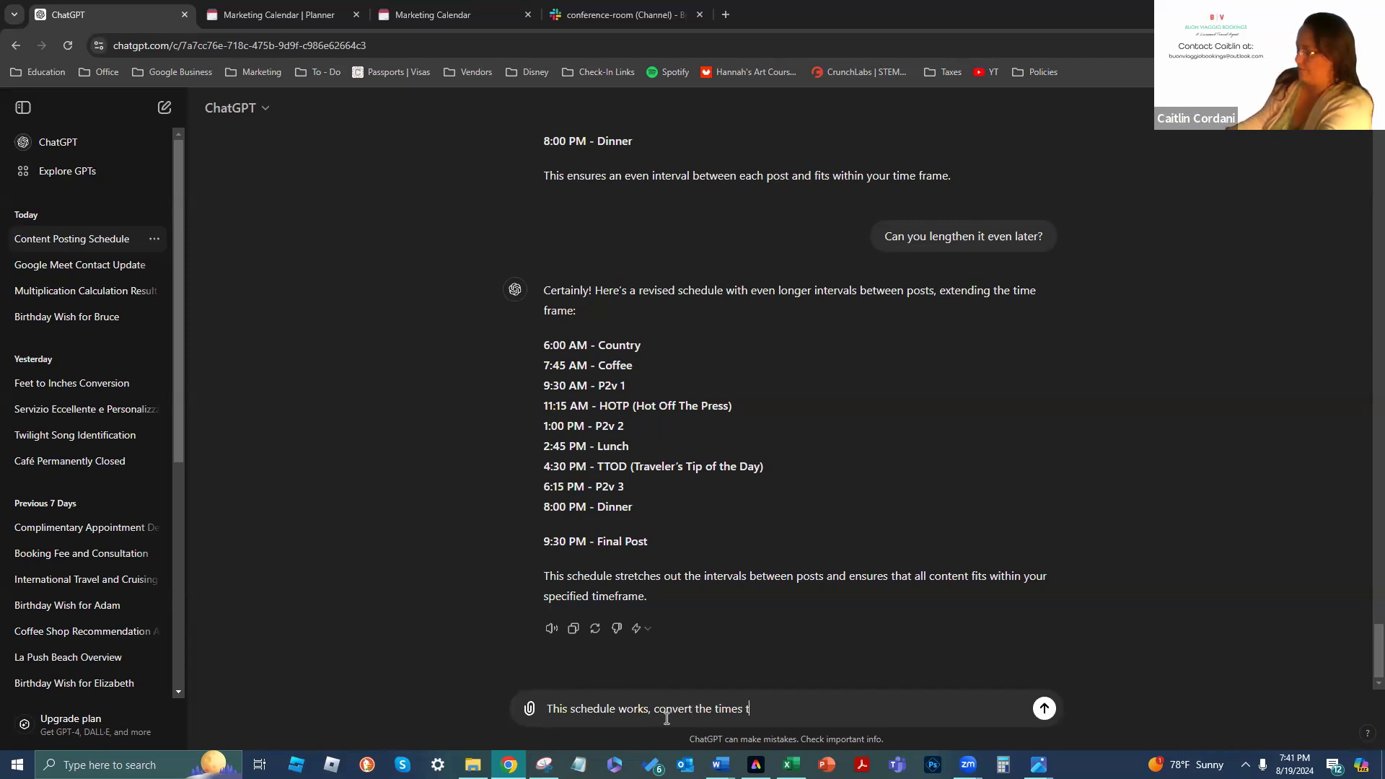
type("o PST")
key("Return")
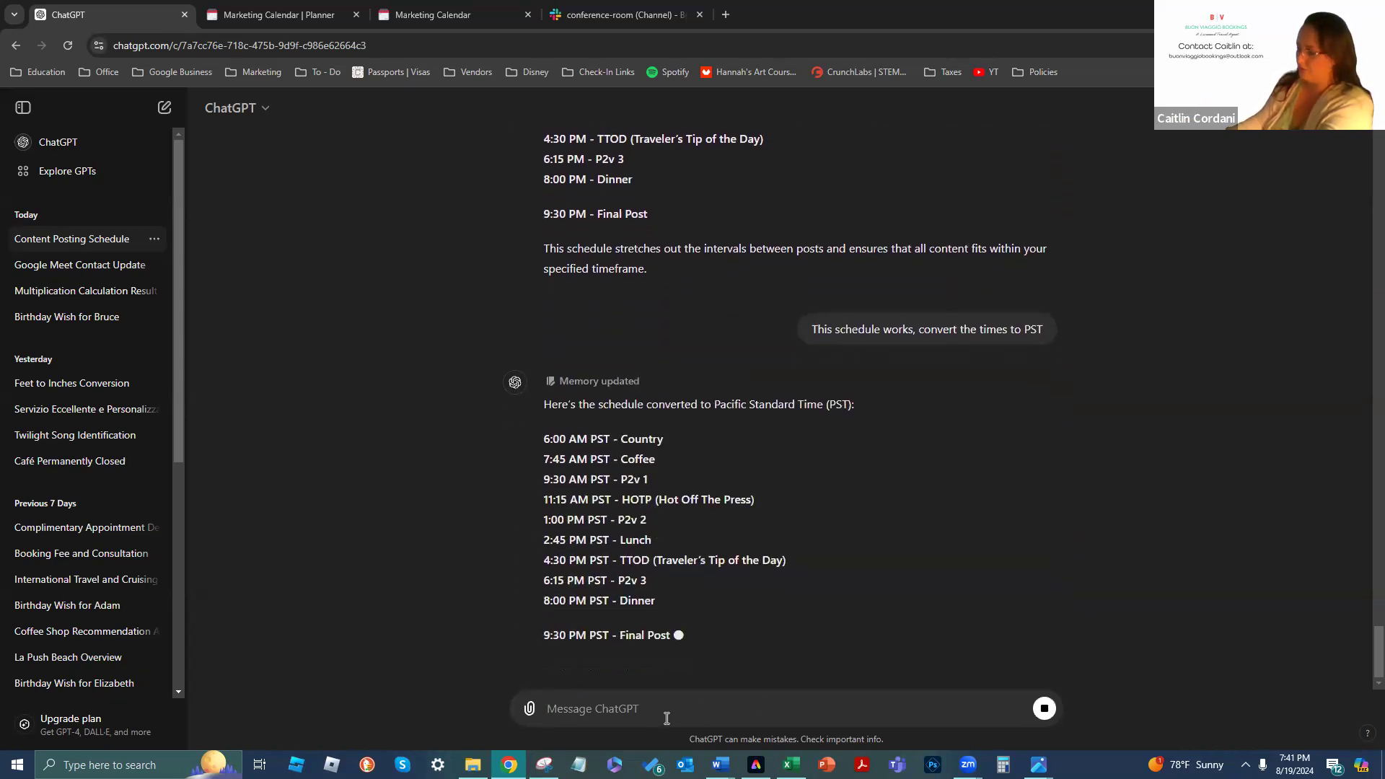
Send "No, You just put PST. The times listed are in CST. Can you convert these times to PST"
type("No, You just pu")
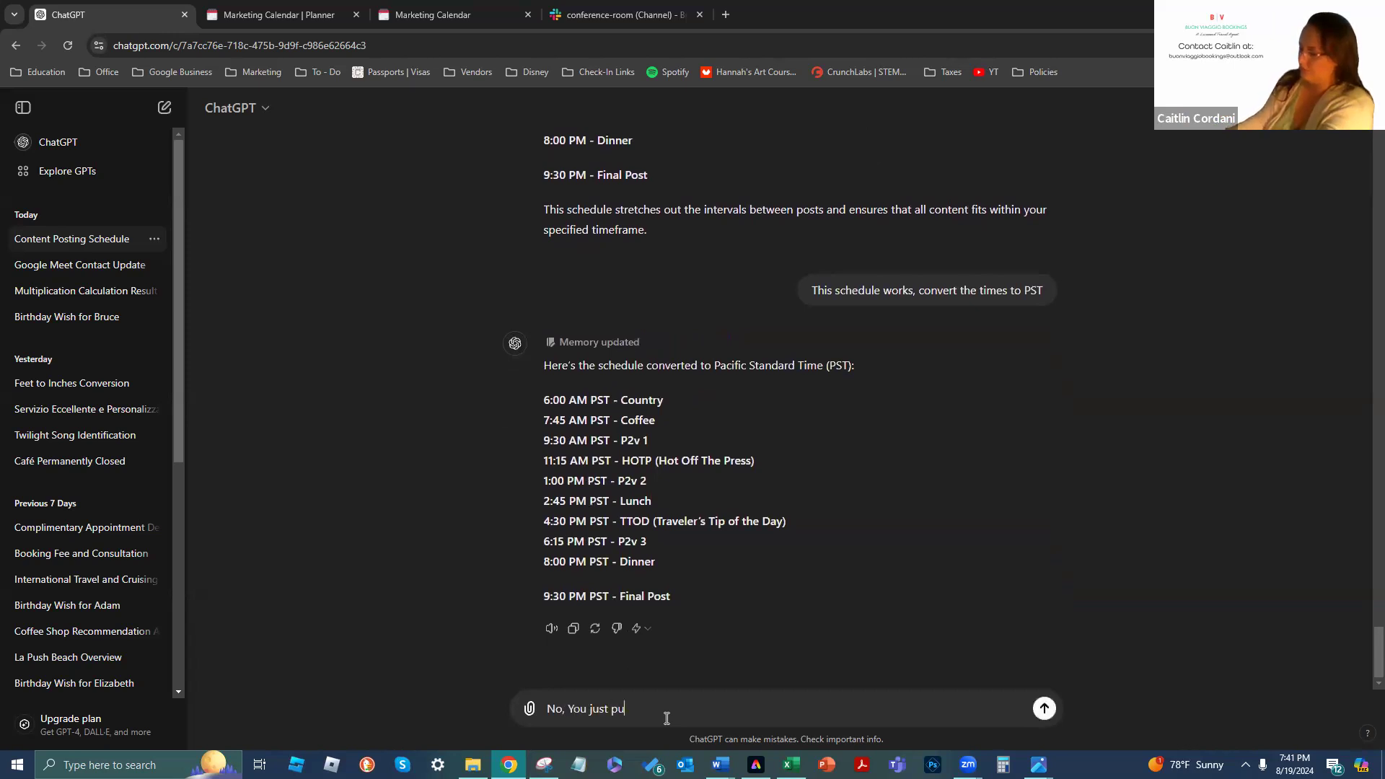
type("t PST. The times listed are in CST. Can you c")
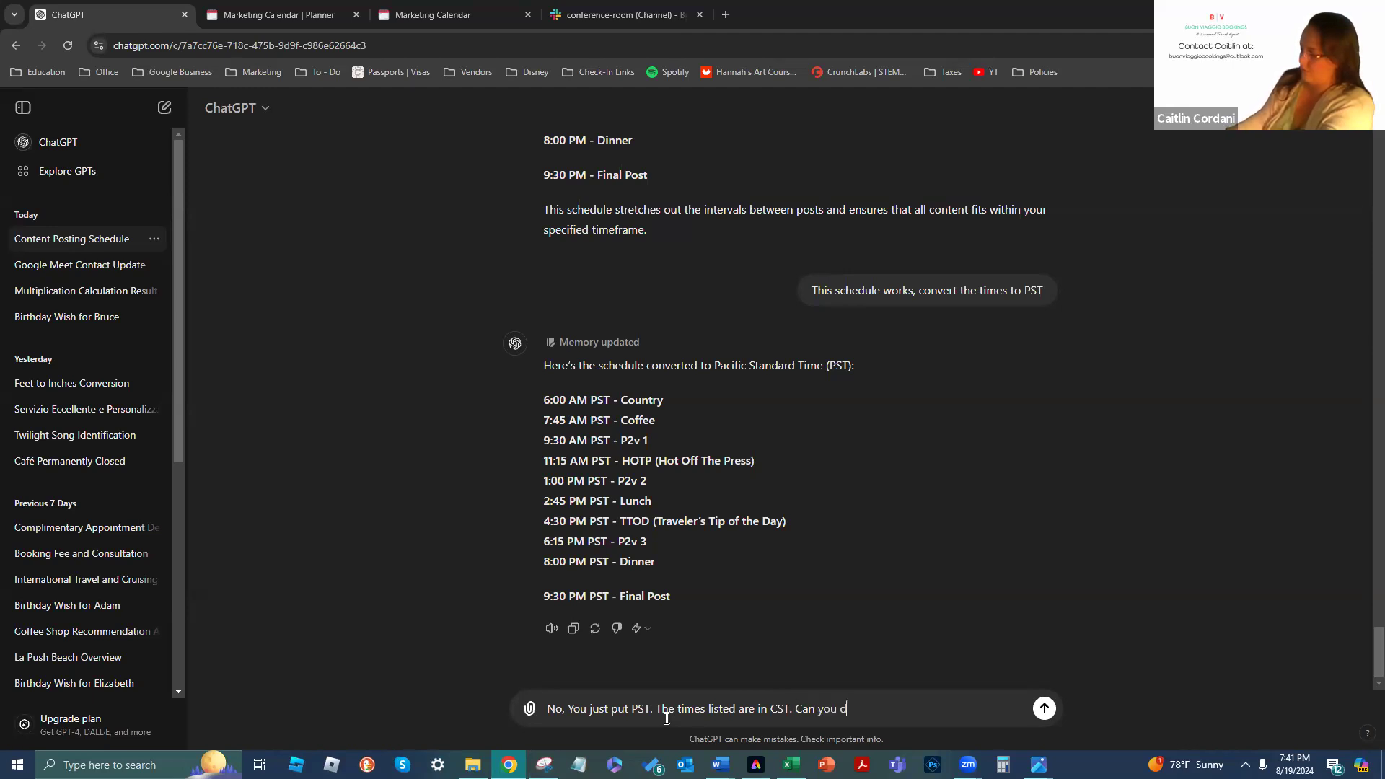
type("ese times to PST")
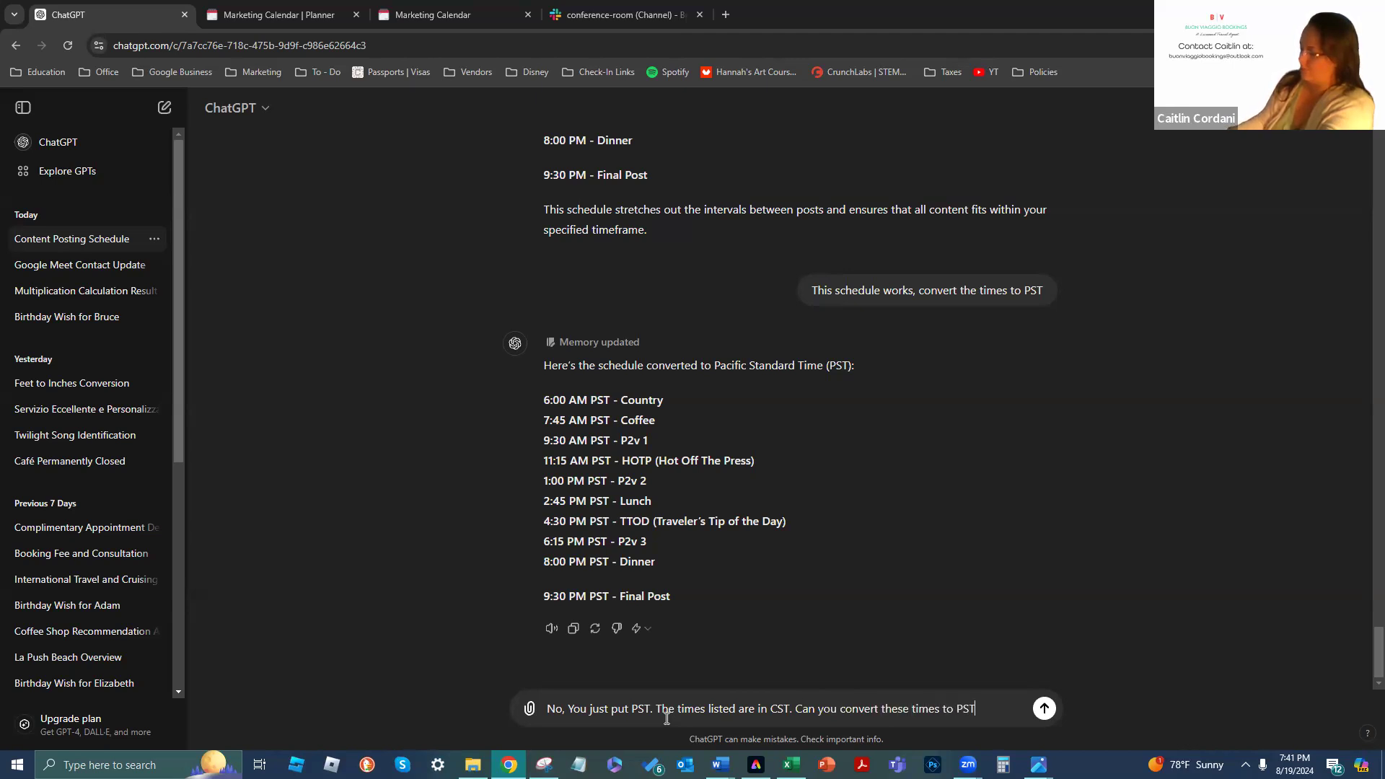
key("Return")
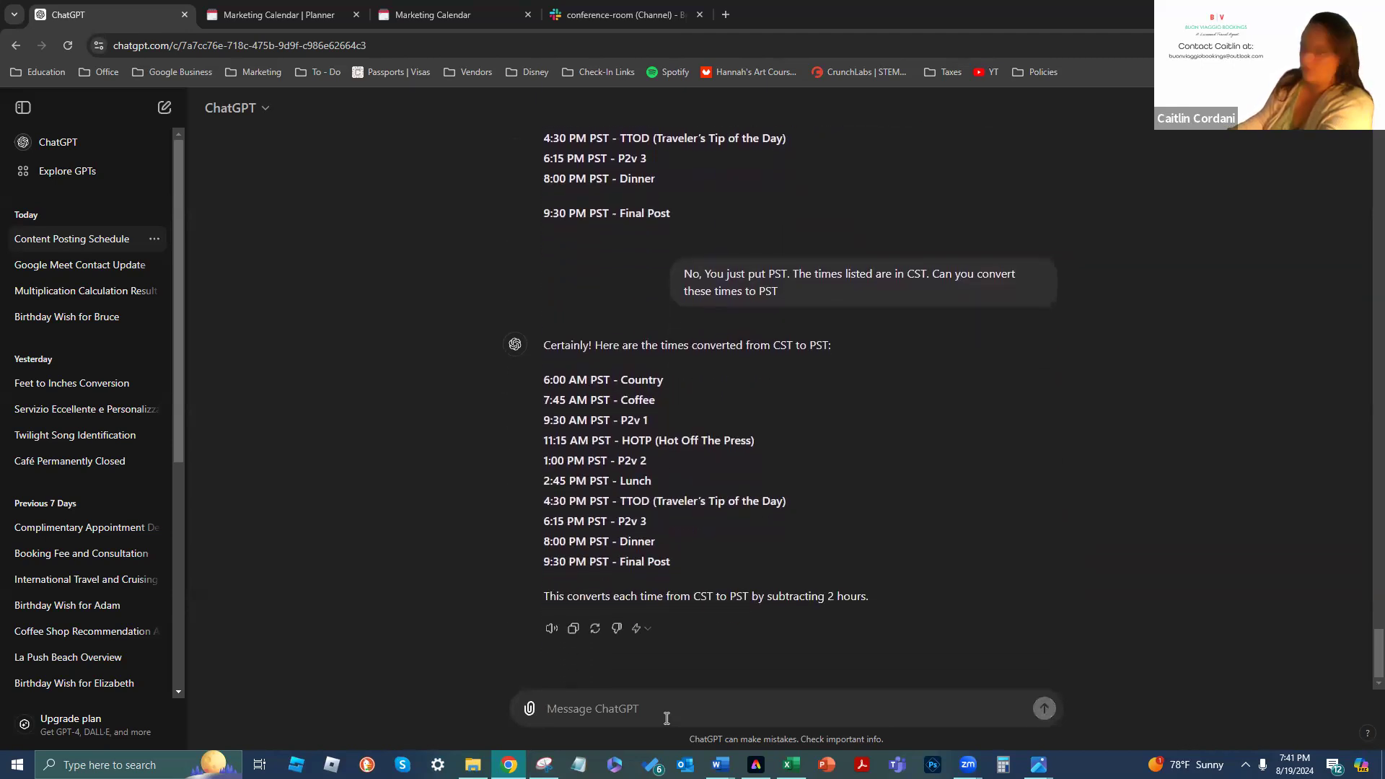
Reject the unchanged times by sending "That's not what I asked."
type("N")
key("BackSpace")
type("That's not wh")
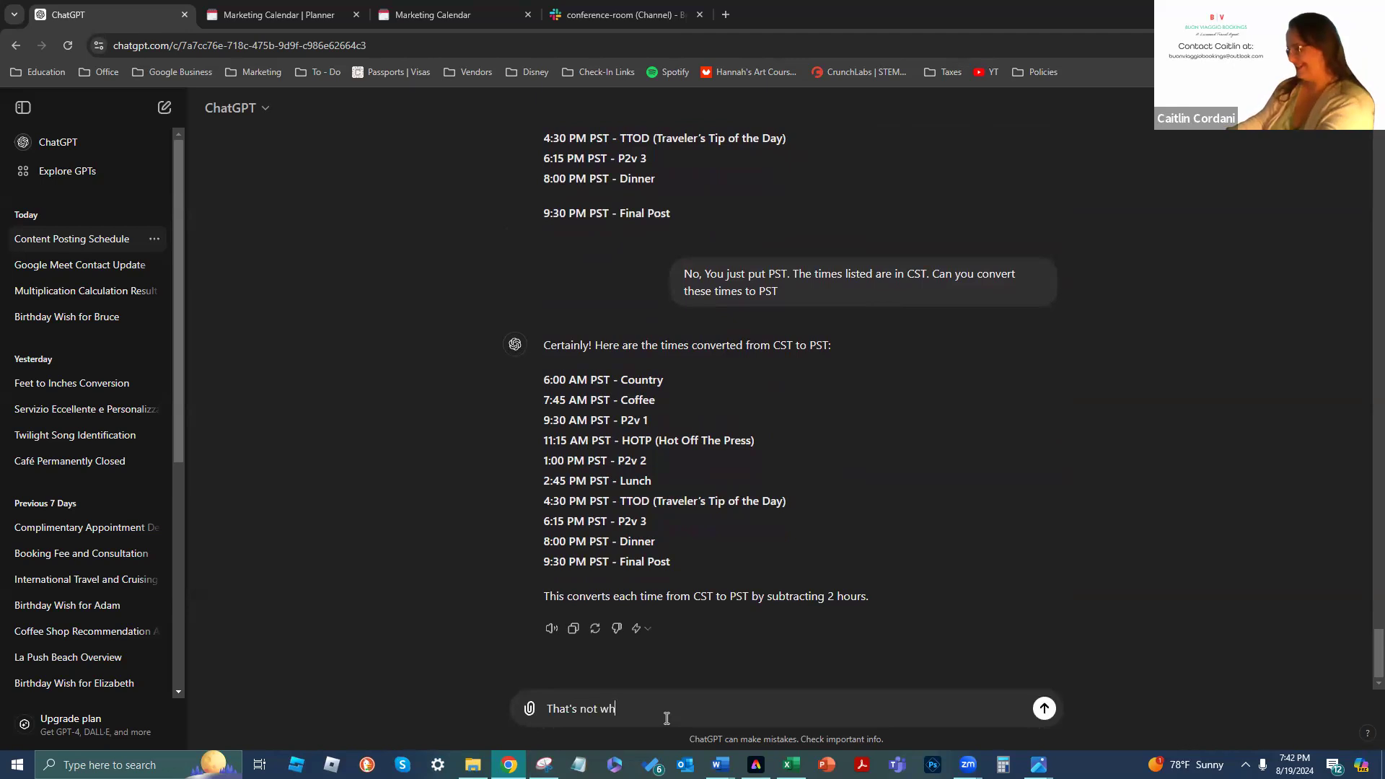
key("Return")
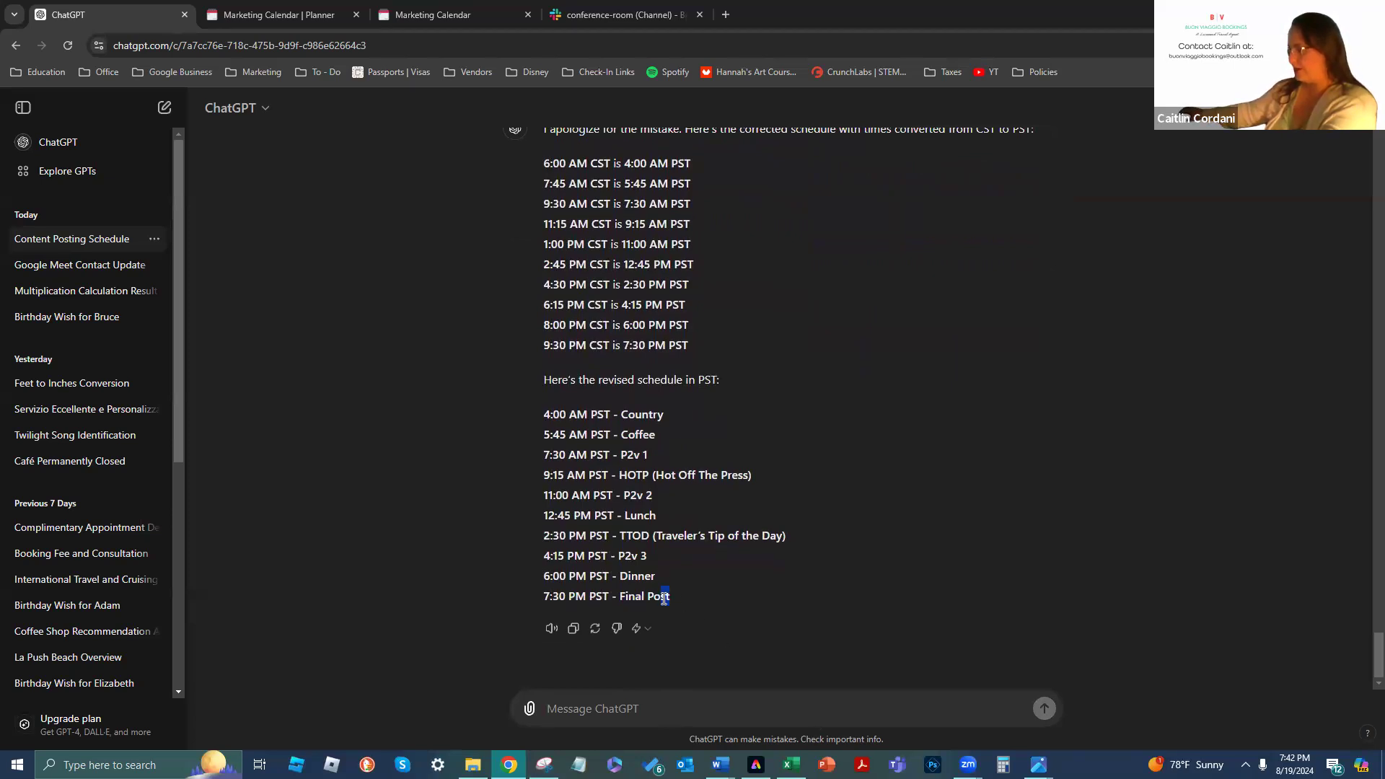
Copy the accepted schedule lines from 6:00 AM - Country through 8:00 PM - Dinner in the earlier "lengthen it even later" reply
scroll(774, 463, "up", 7)
scroll(769, 466, "down", 1)
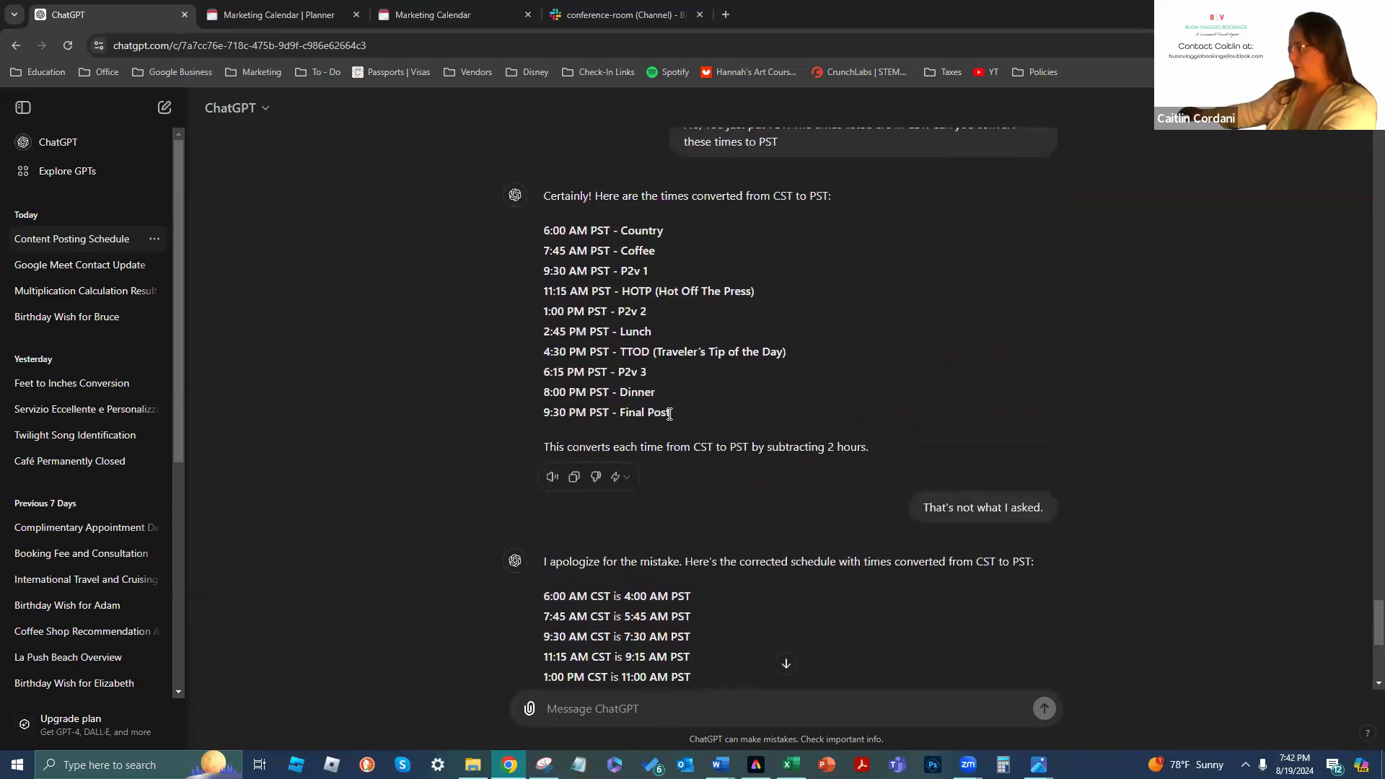
scroll(665, 362, "up", 12)
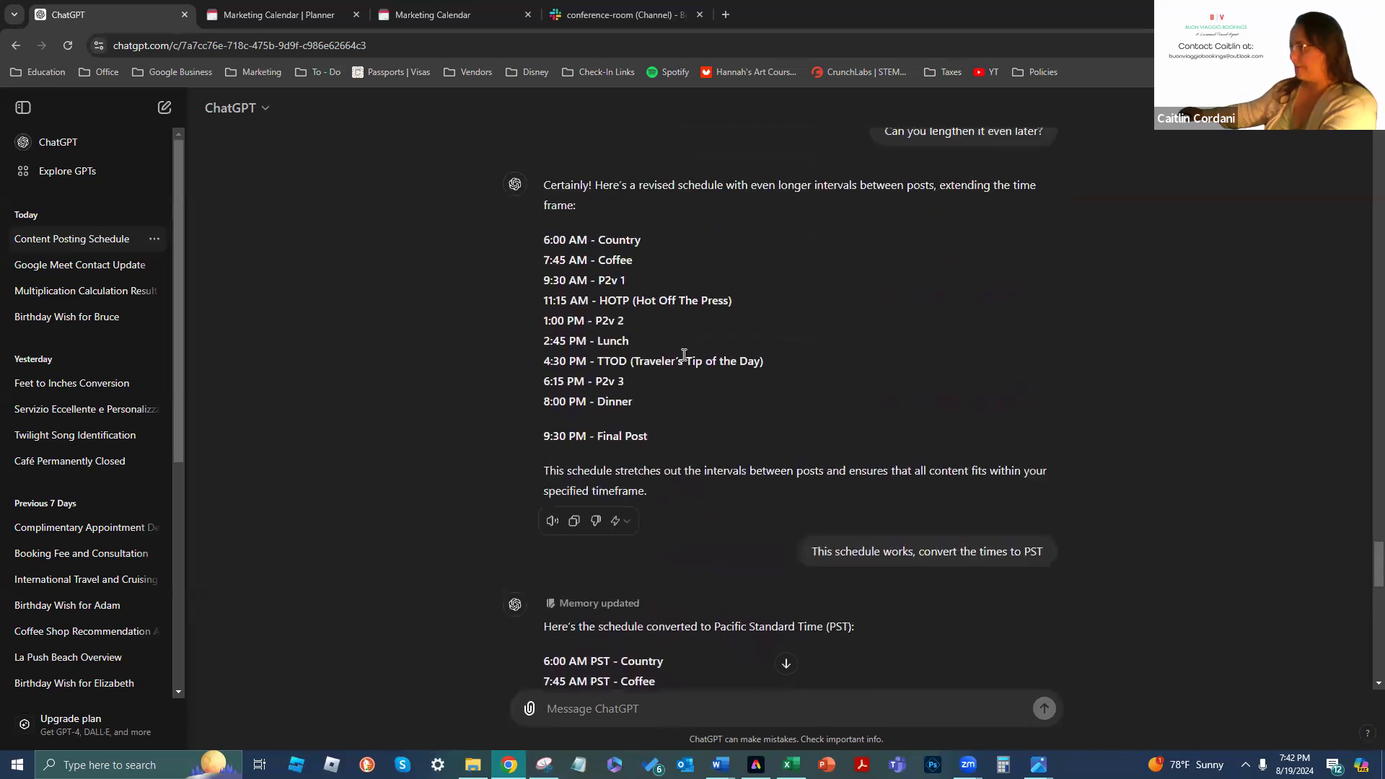
left_click_drag(653, 406, 545, 253)
key("ctrl+c")
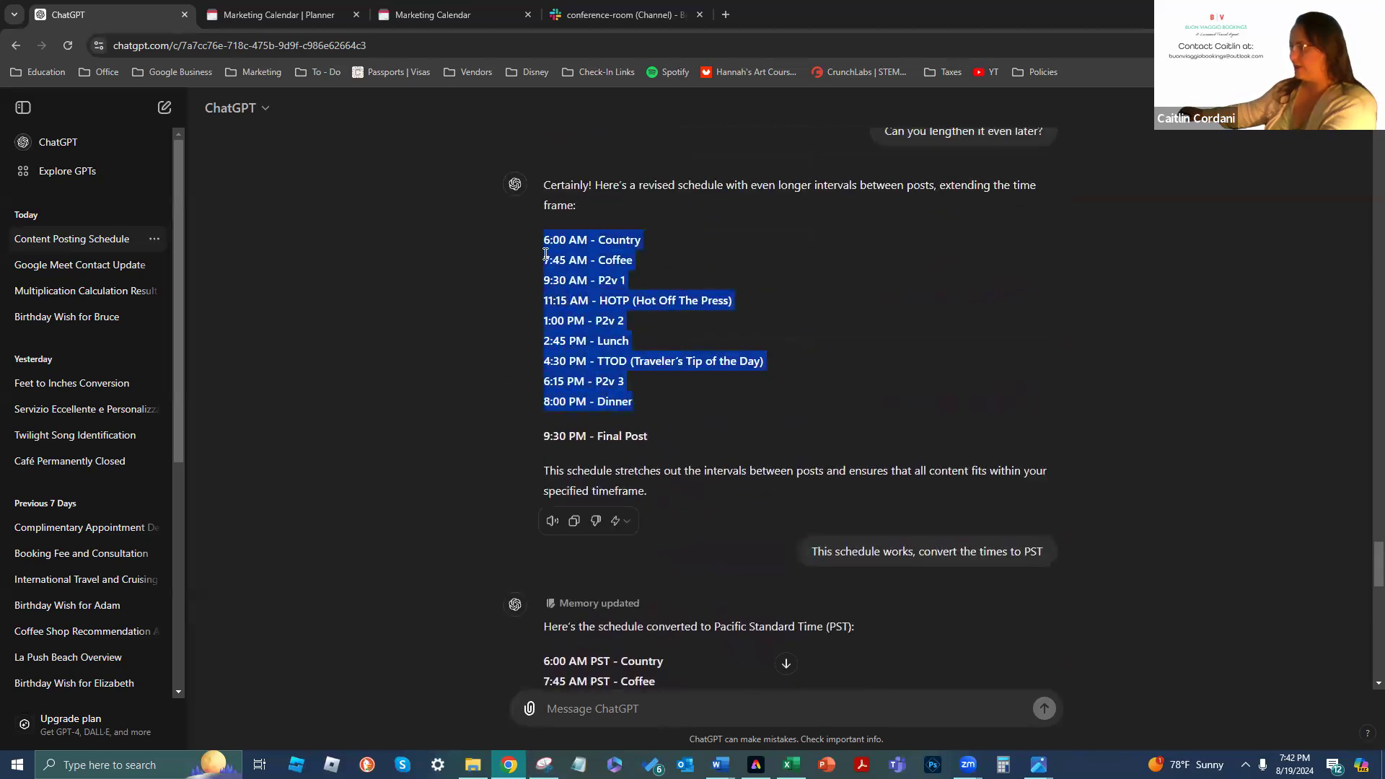
Switch to the Notion Marketing Calendar page holding the monthly plan and go to the September date ranges under Schedule Monthly Content
left_click(289, 14)
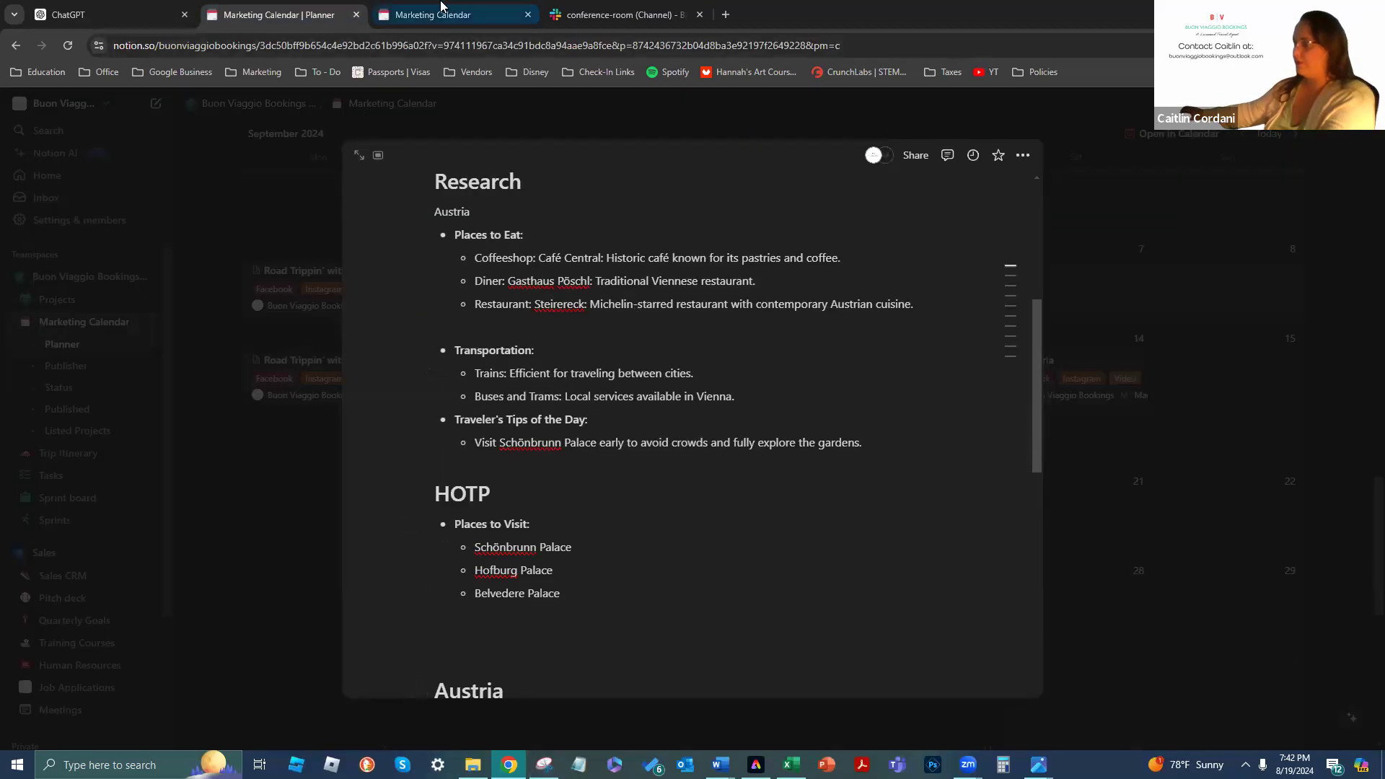
left_click(439, 11)
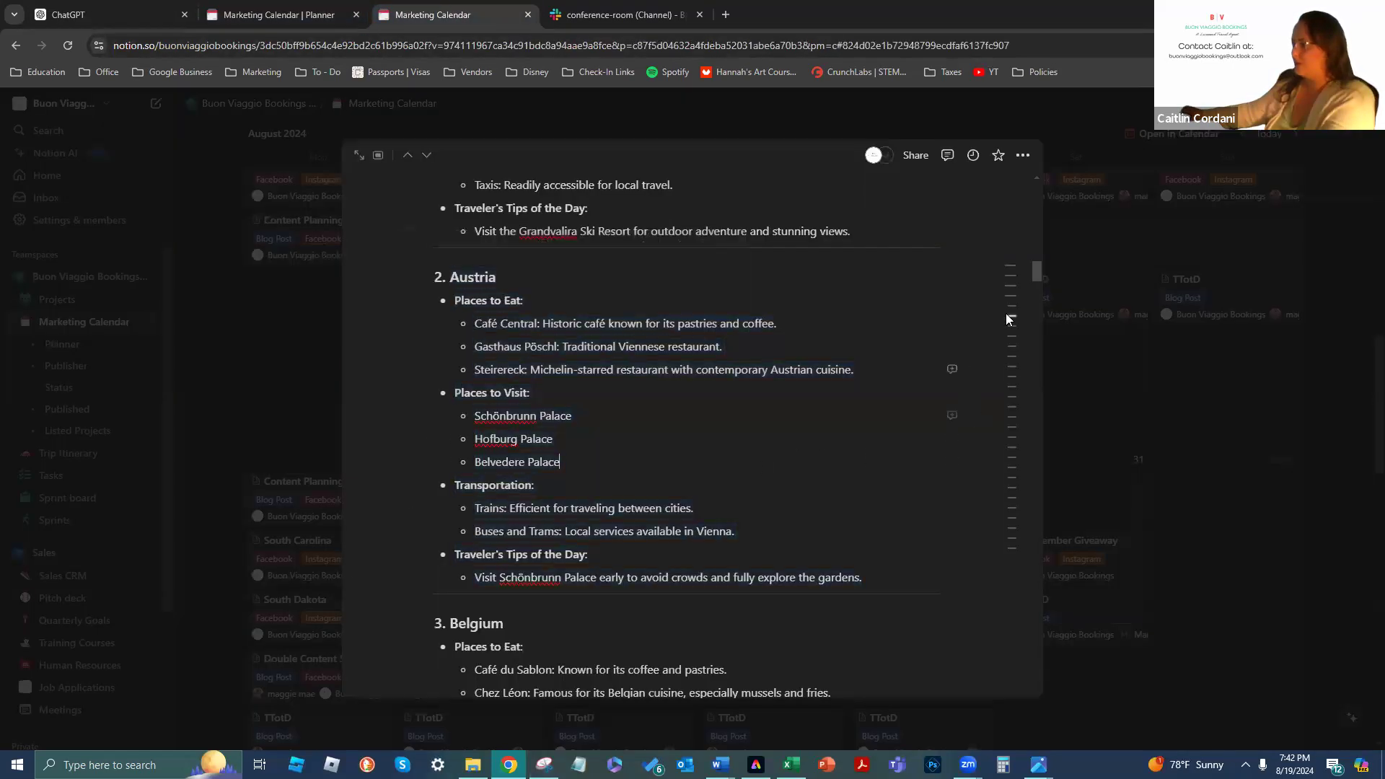
mouse_move(1006, 313)
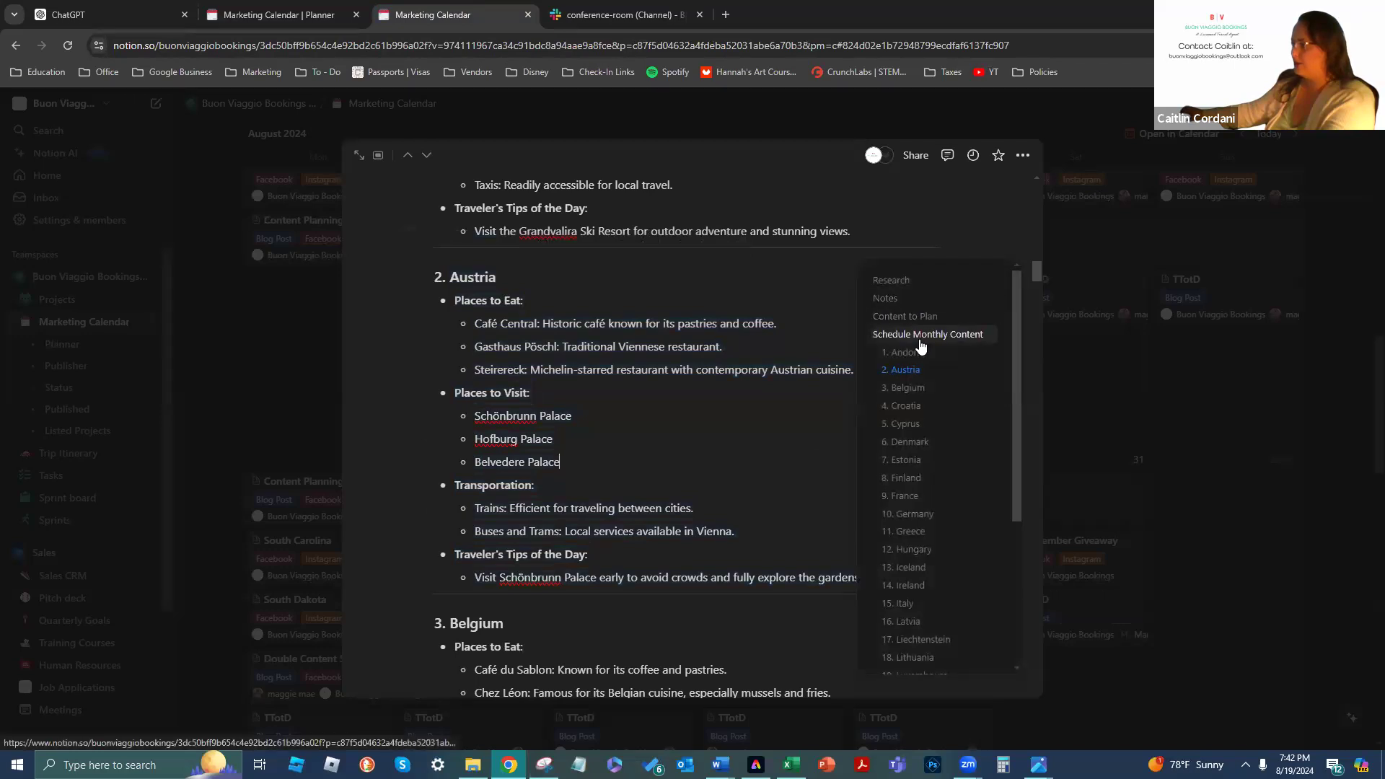
scroll(921, 398, "down", 4)
scroll(936, 515, "up", 4)
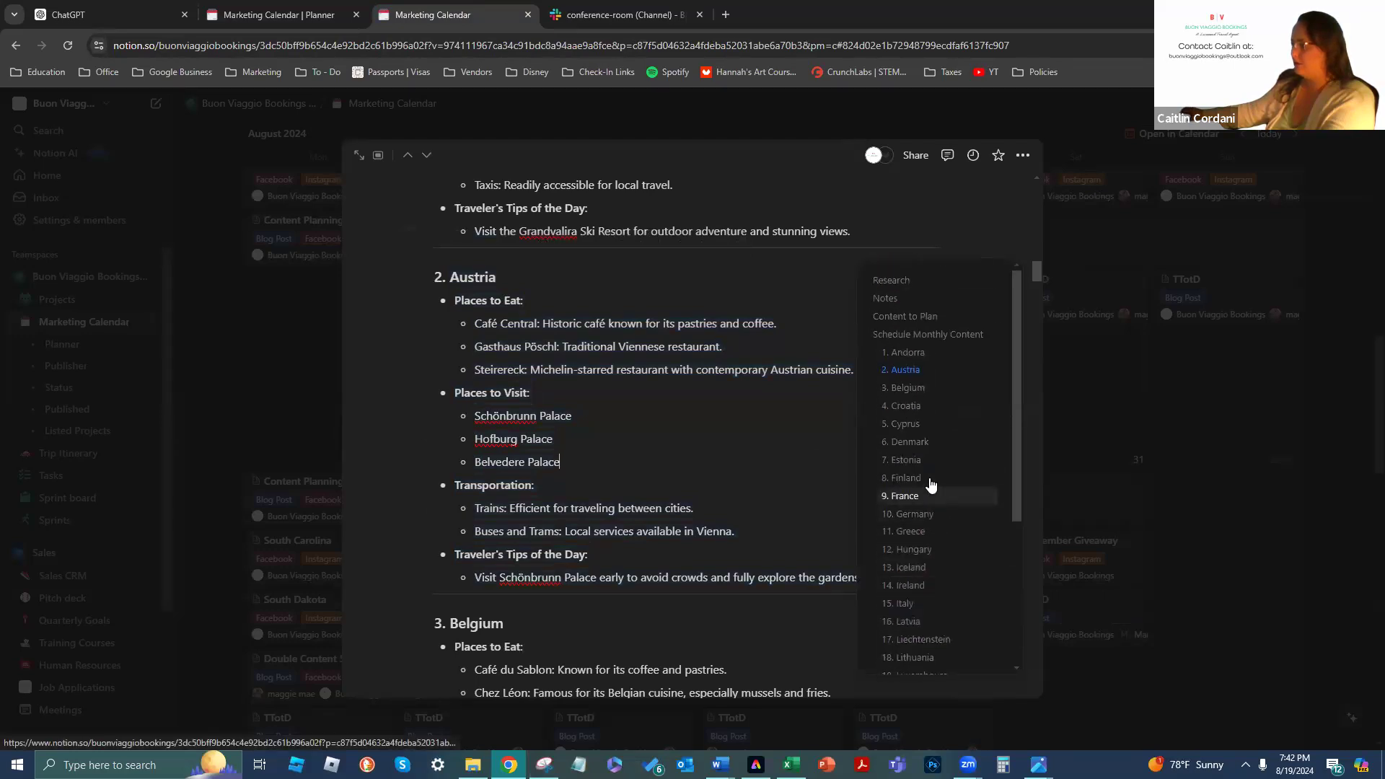
left_click(912, 317)
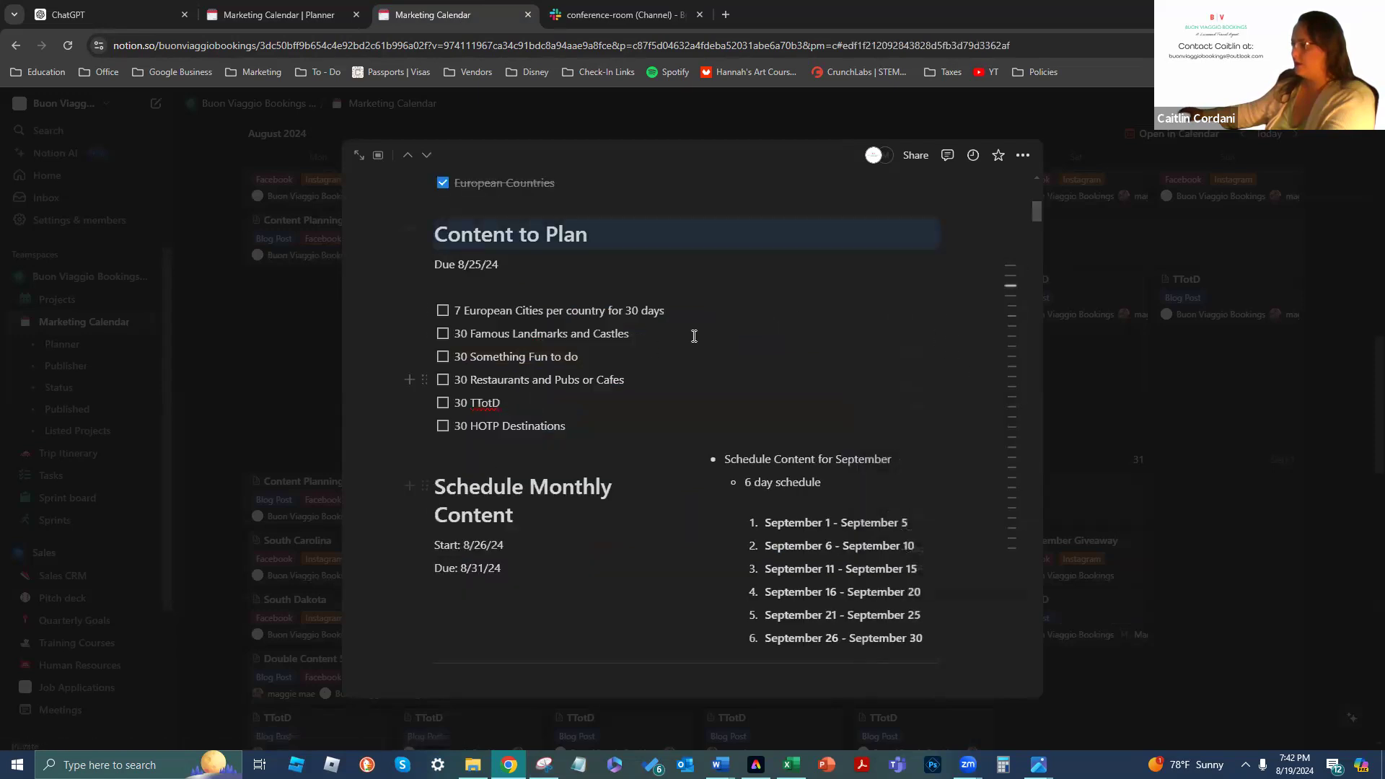
scroll(694, 336, "down", 3)
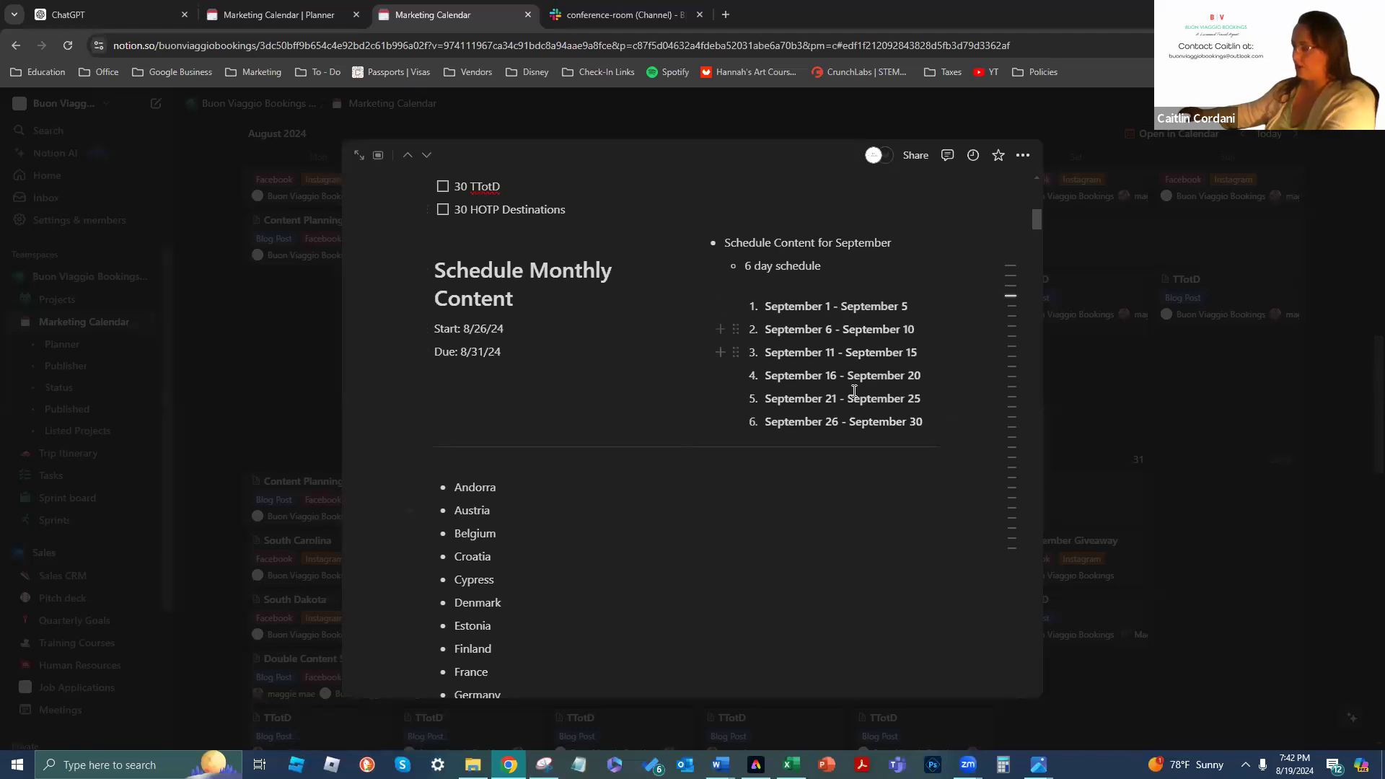
left_click(948, 425)
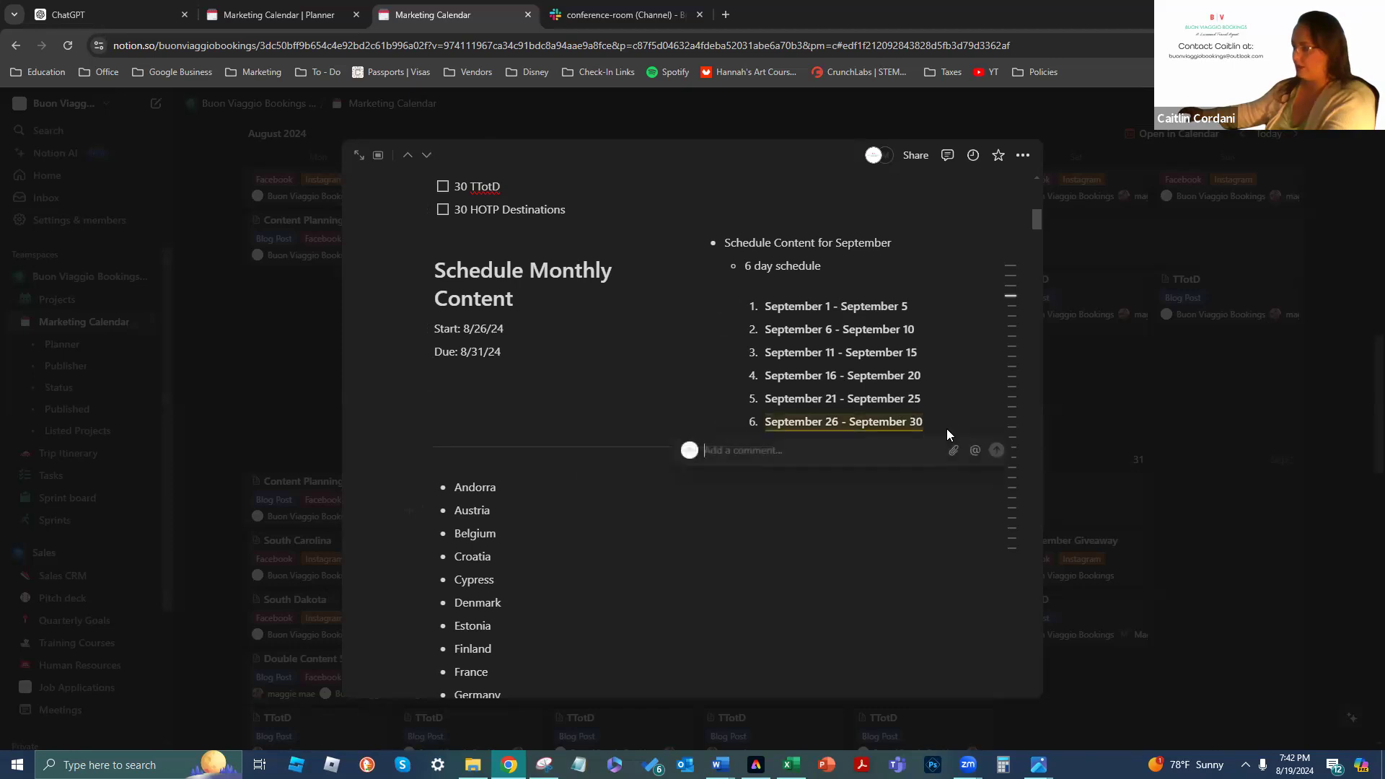
left_click(937, 430)
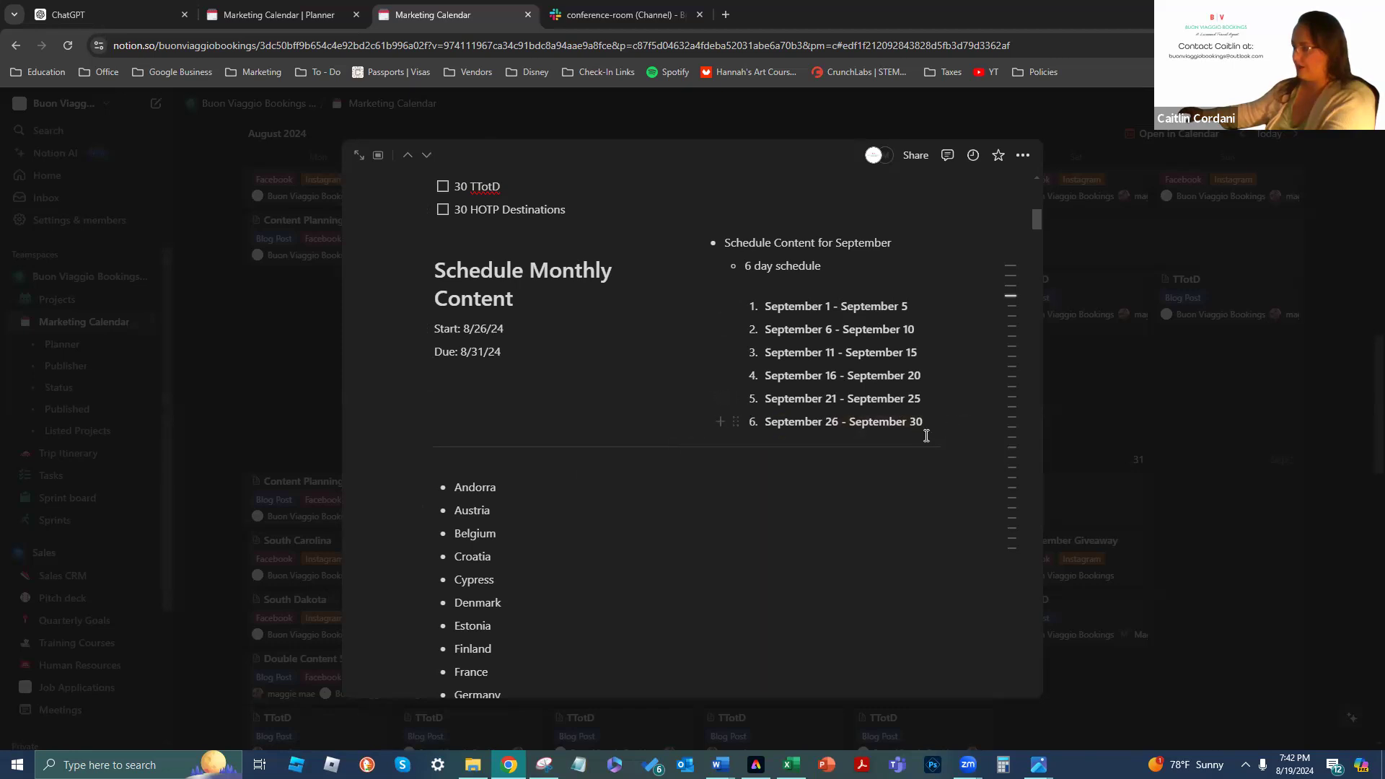
Duplicate the divider below the September date ranges and paste the copied schedule between the two dividers
left_click(425, 447)
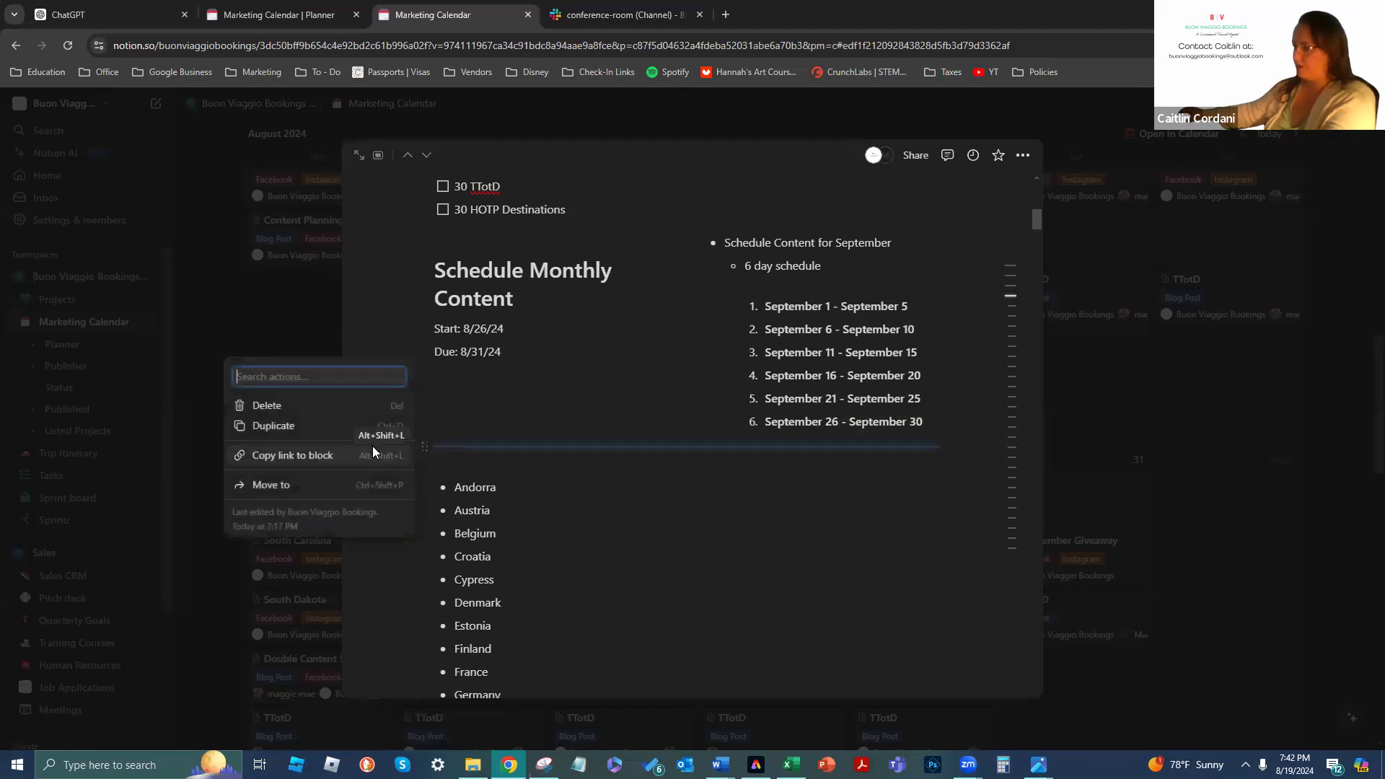
left_click(360, 427)
left_click(944, 447)
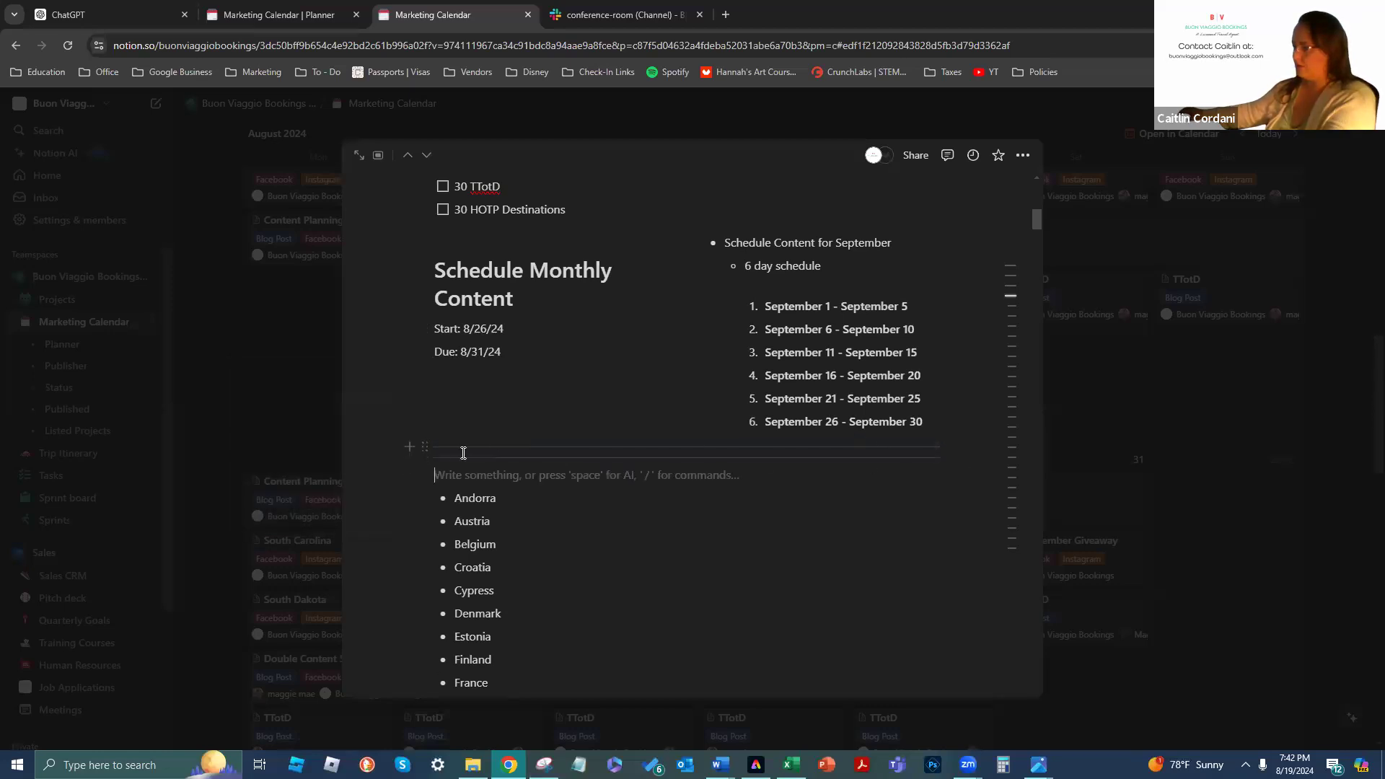
left_click_drag(423, 463, 425, 476)
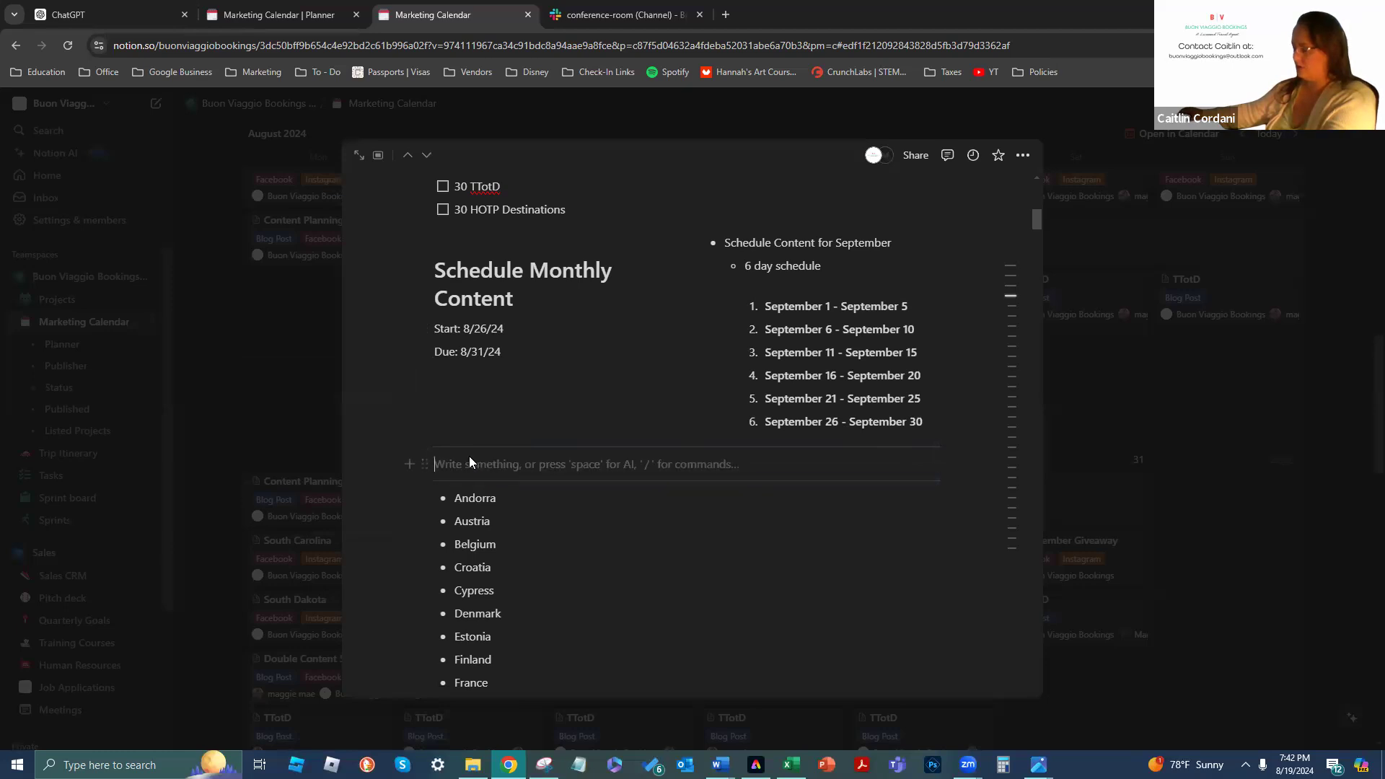
key("ctrl+v")
left_click(646, 504)
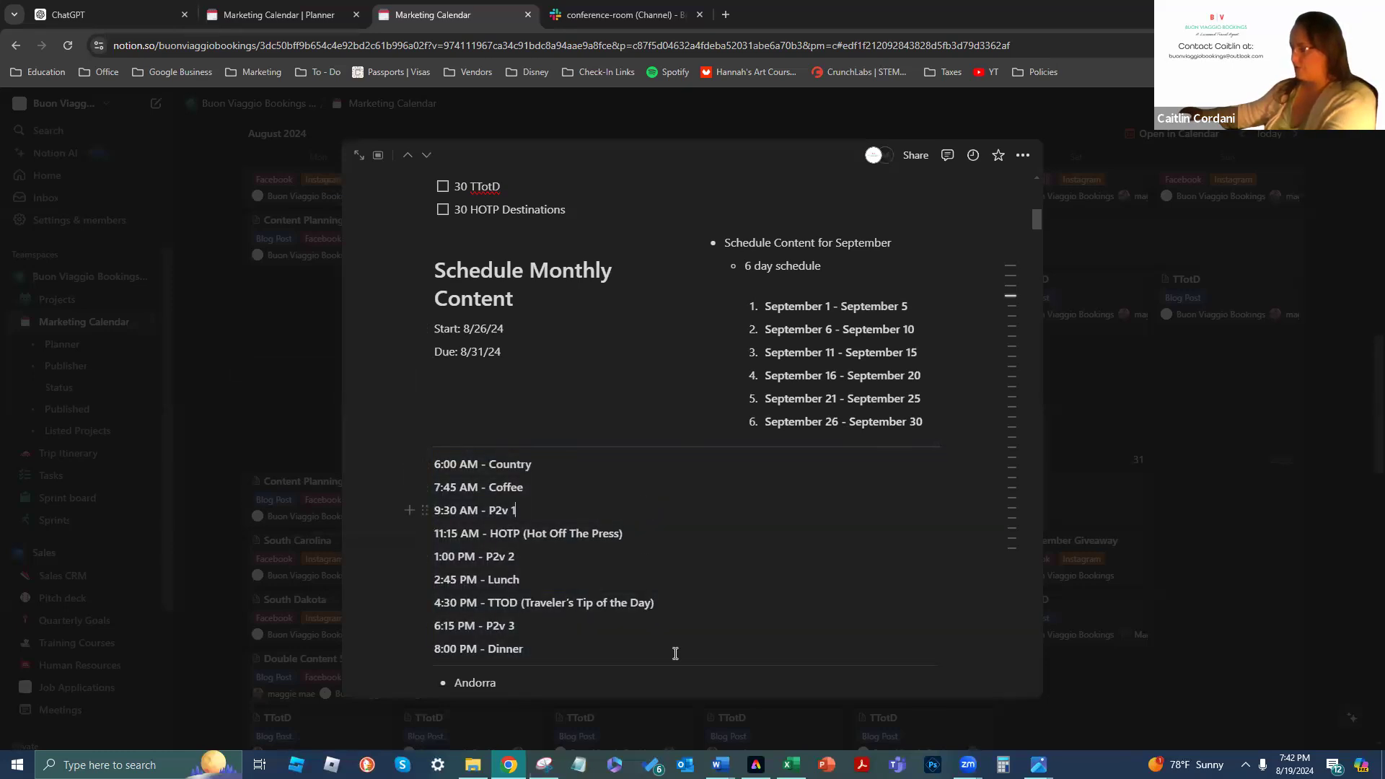
Add a "CST" line directly above the pasted schedule and turn it into a heading
left_click(437, 454)
key("Return")
type("CST")
key("Return")
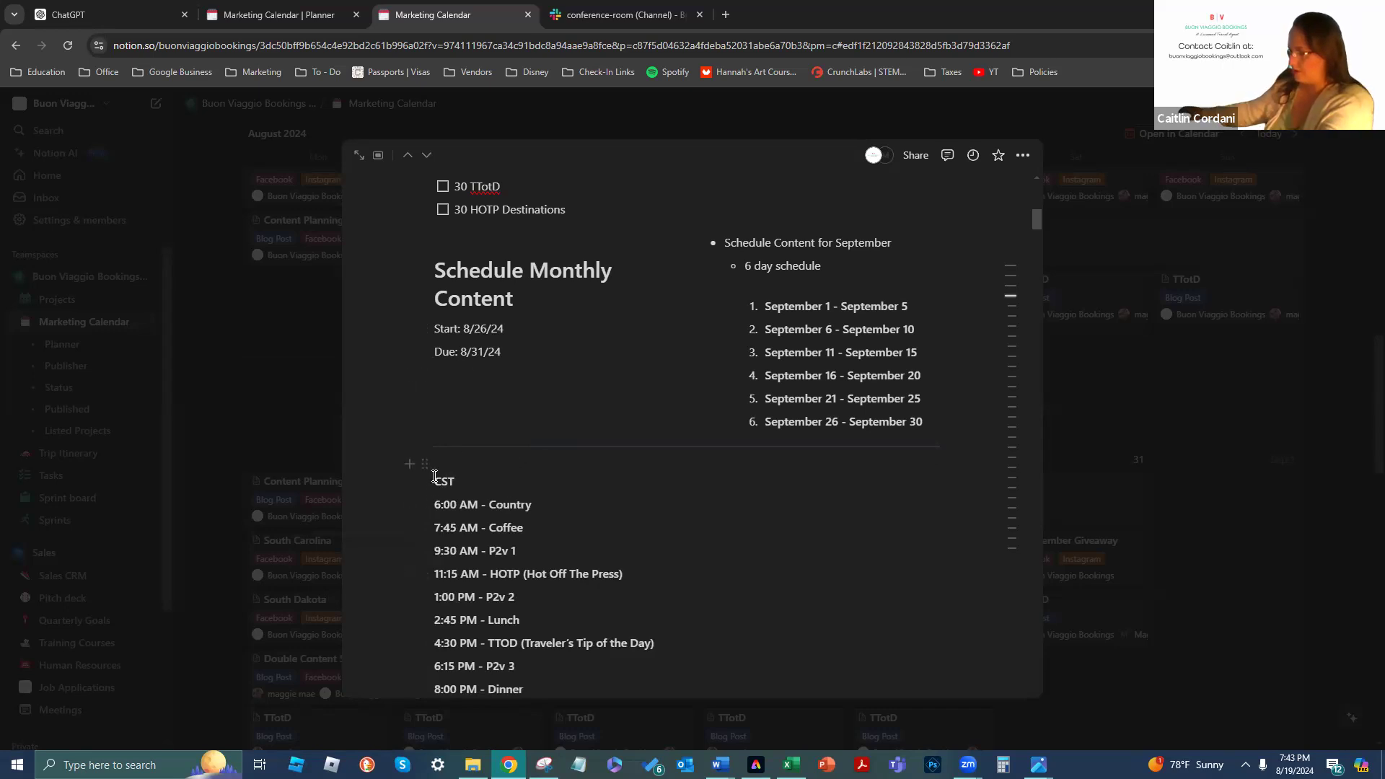
key("BackSpace")
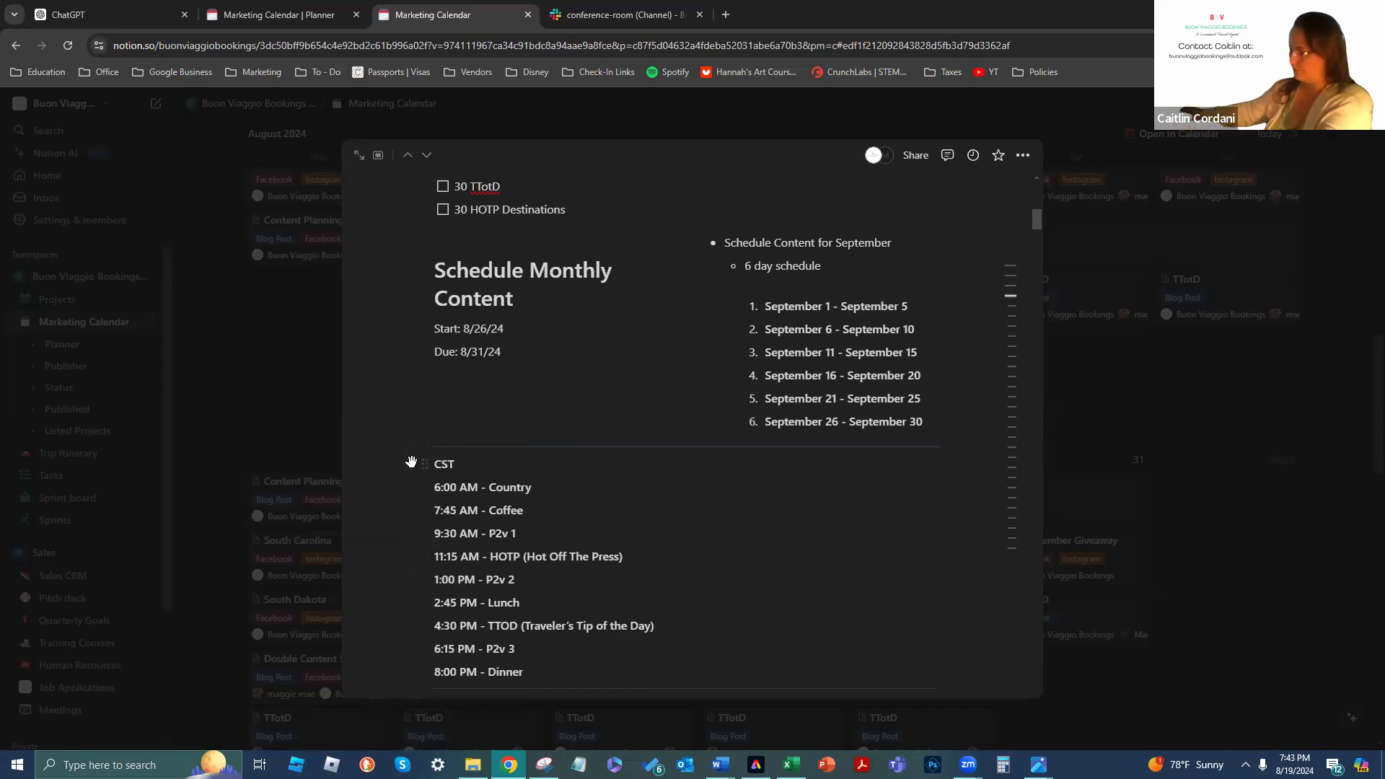
left_click(418, 463)
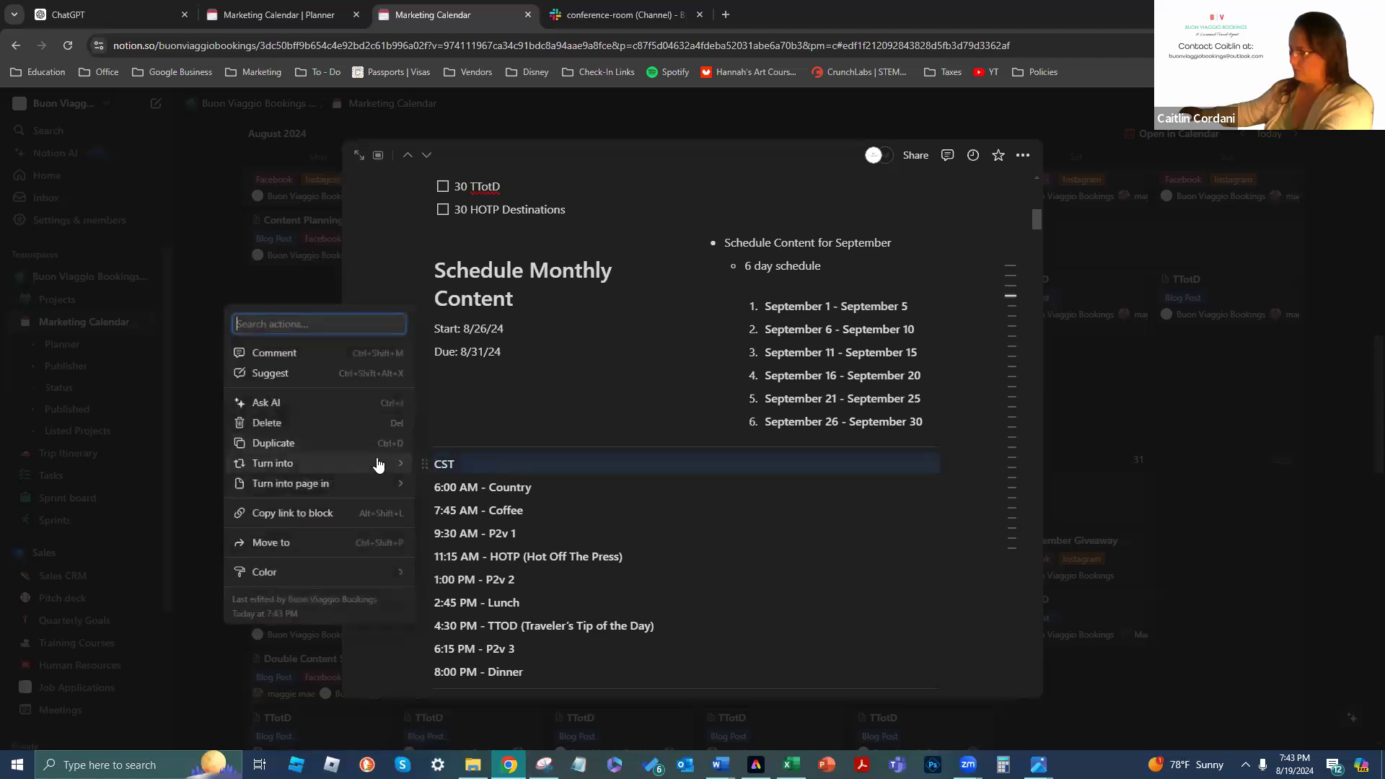
mouse_move(378, 464)
left_click(464, 319)
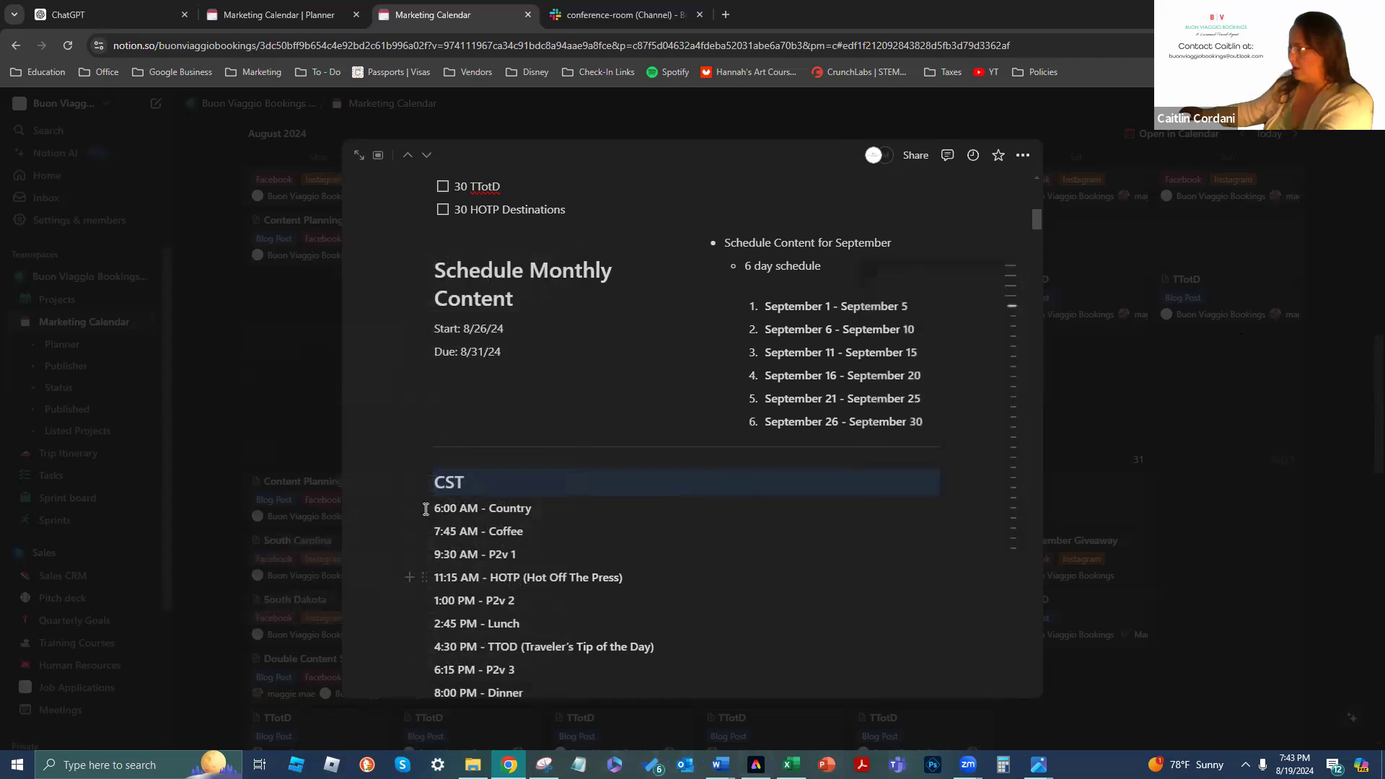
Add a "PST" heading below the 8:00 PM - Dinner line, with an empty line under it
scroll(748, 458, "down", 3)
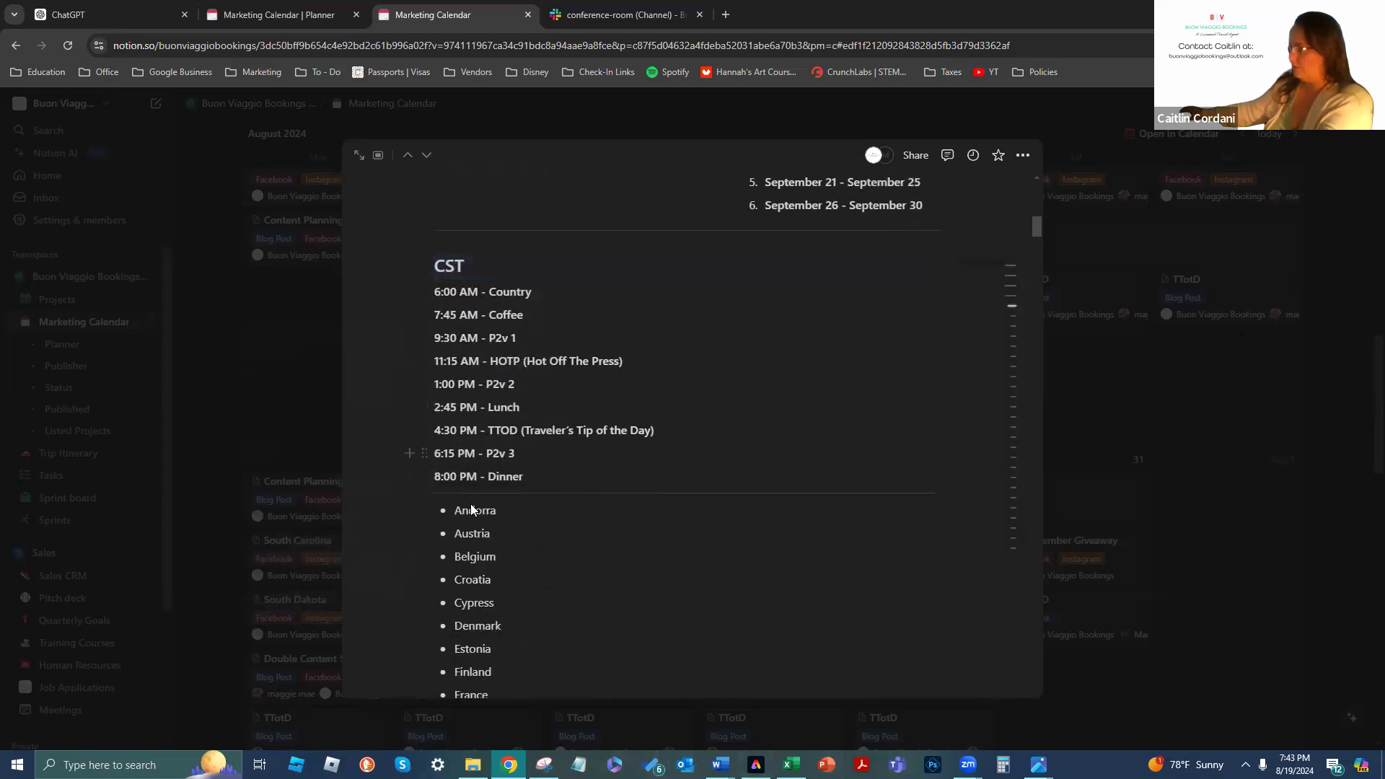
key("Return")
key("Return")
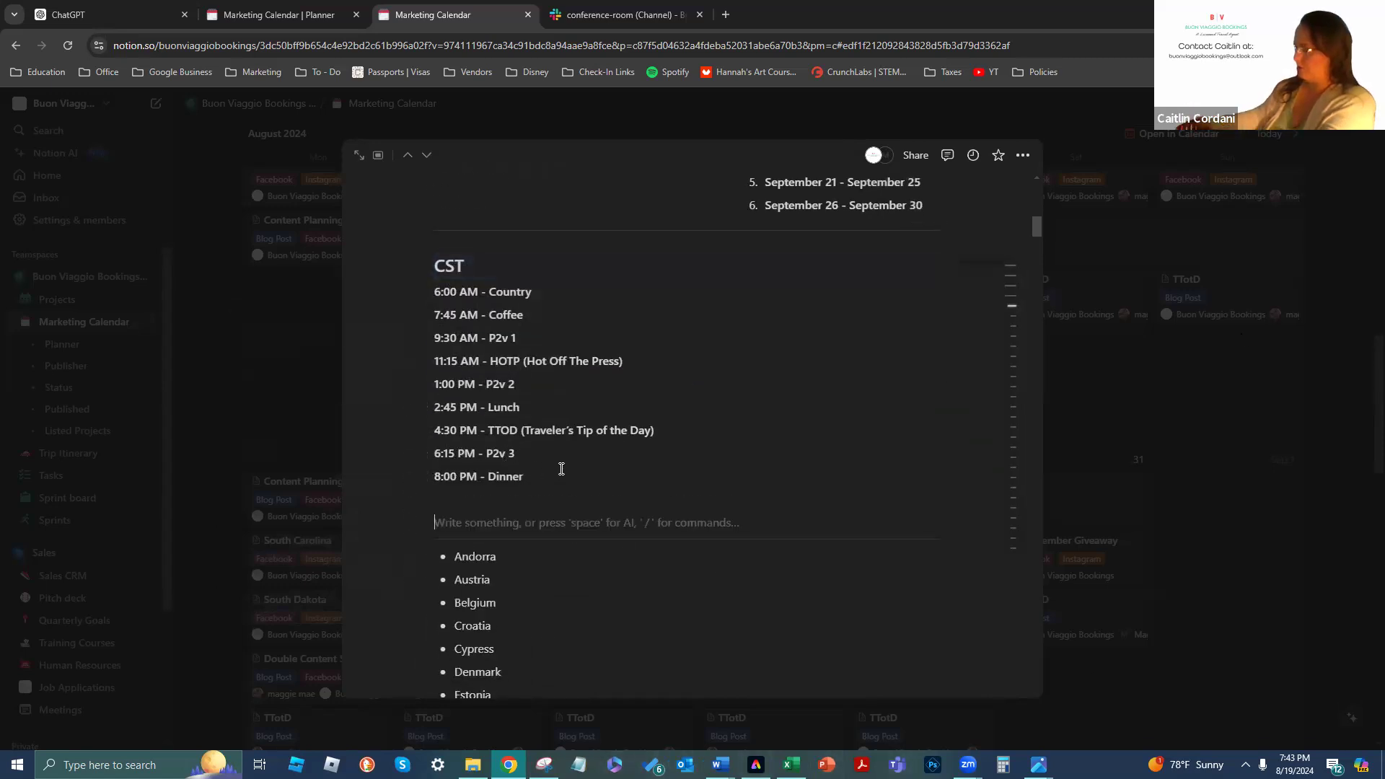
type("S")
key("BackSpace")
type("PST")
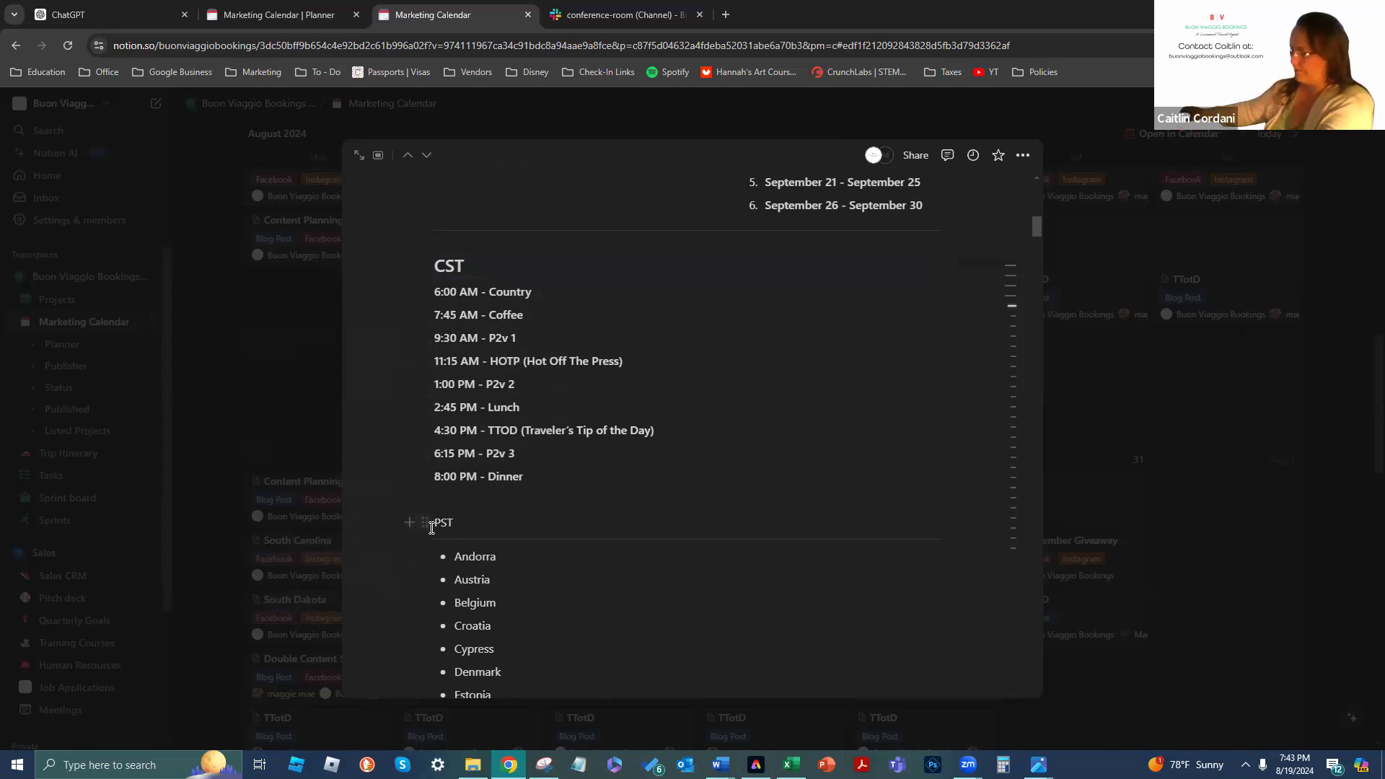
left_click(425, 523)
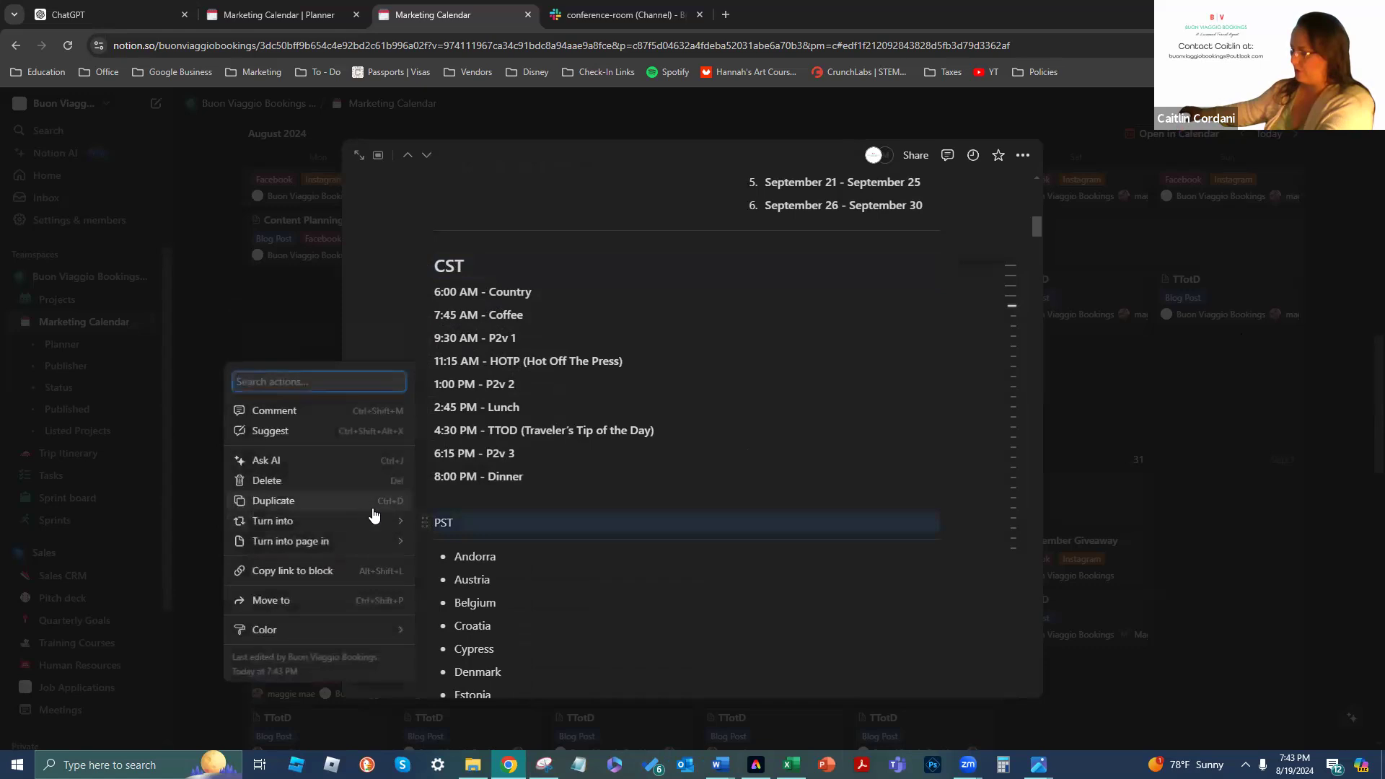
mouse_move(390, 519)
left_click(547, 376)
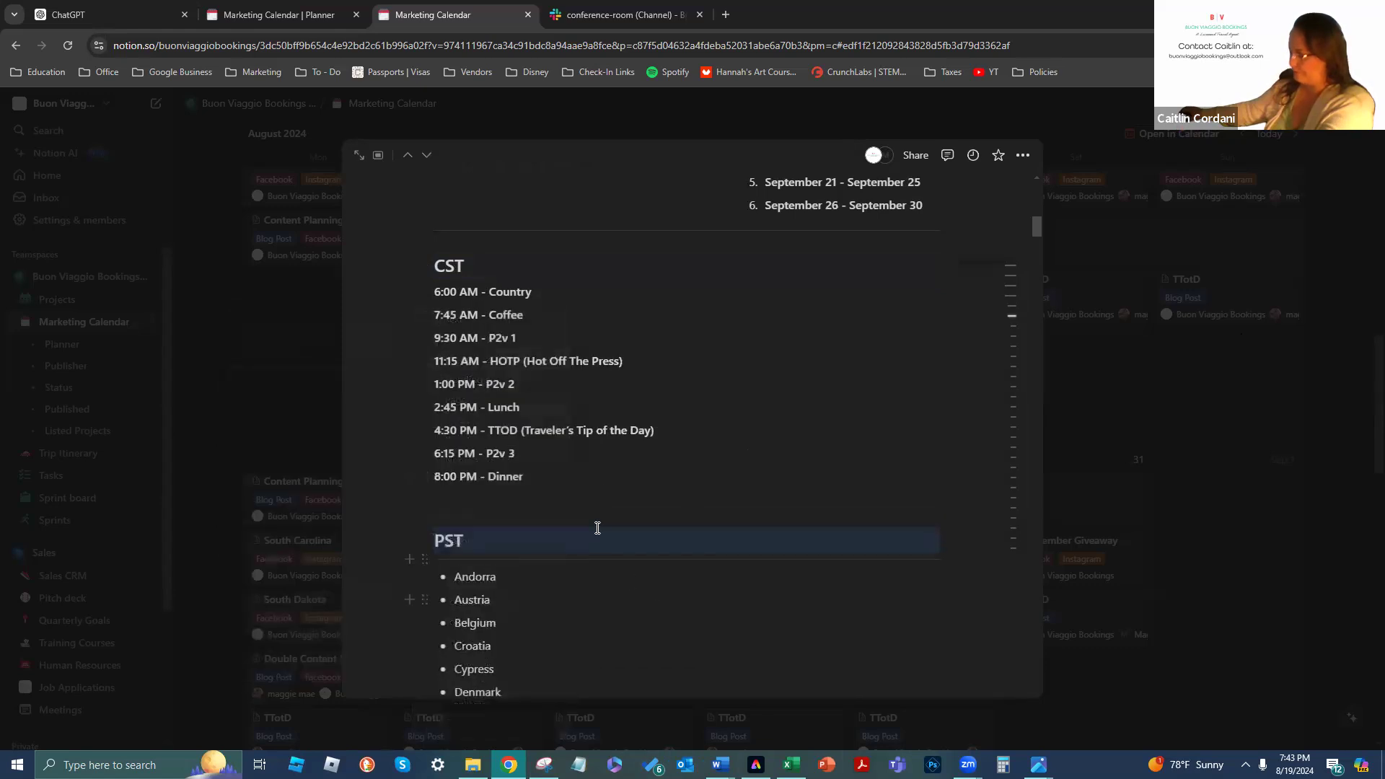
key("Return")
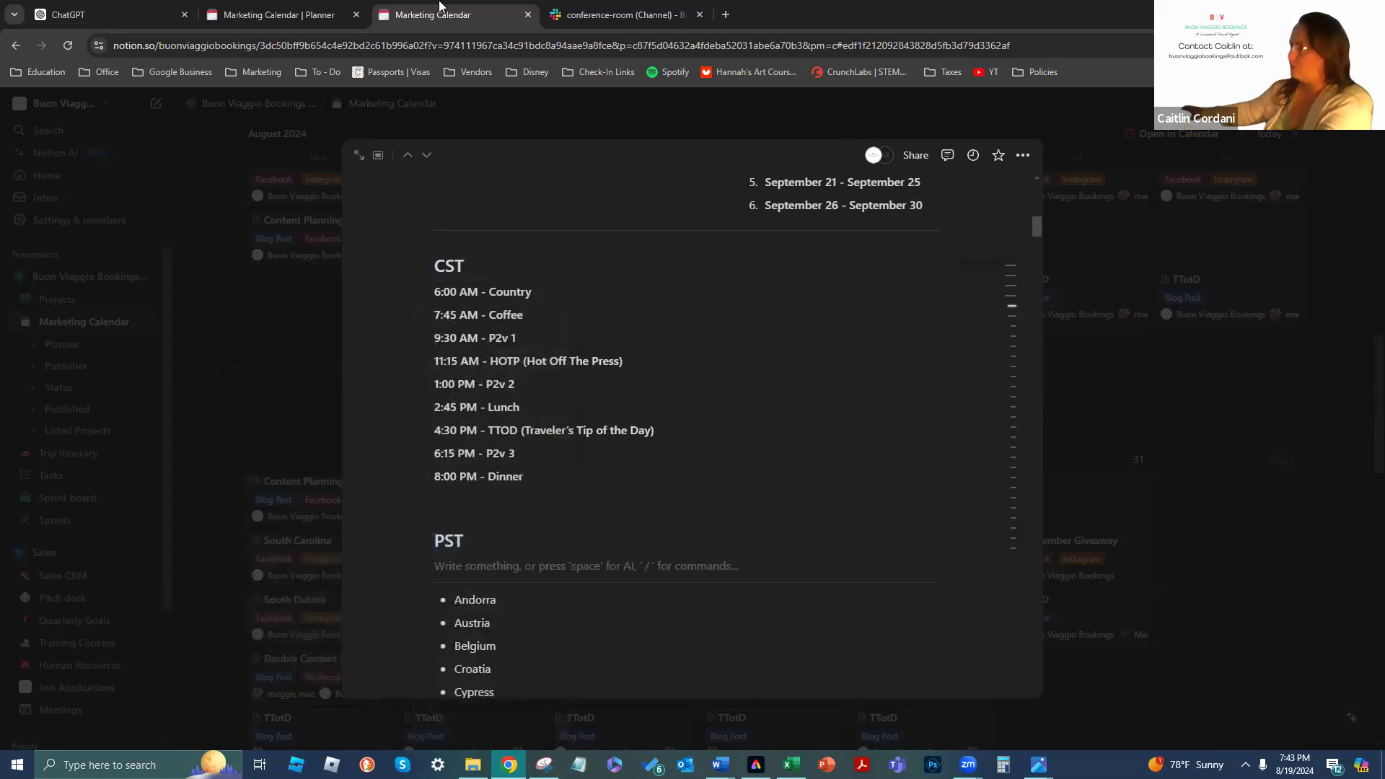
Copy the revised PST schedule, 4:00 AM Country through 7:30 PM Final Post, from ChatGPT and paste it under the PST heading in Notion
left_click(95, 10)
scroll(660, 581, "down", 15)
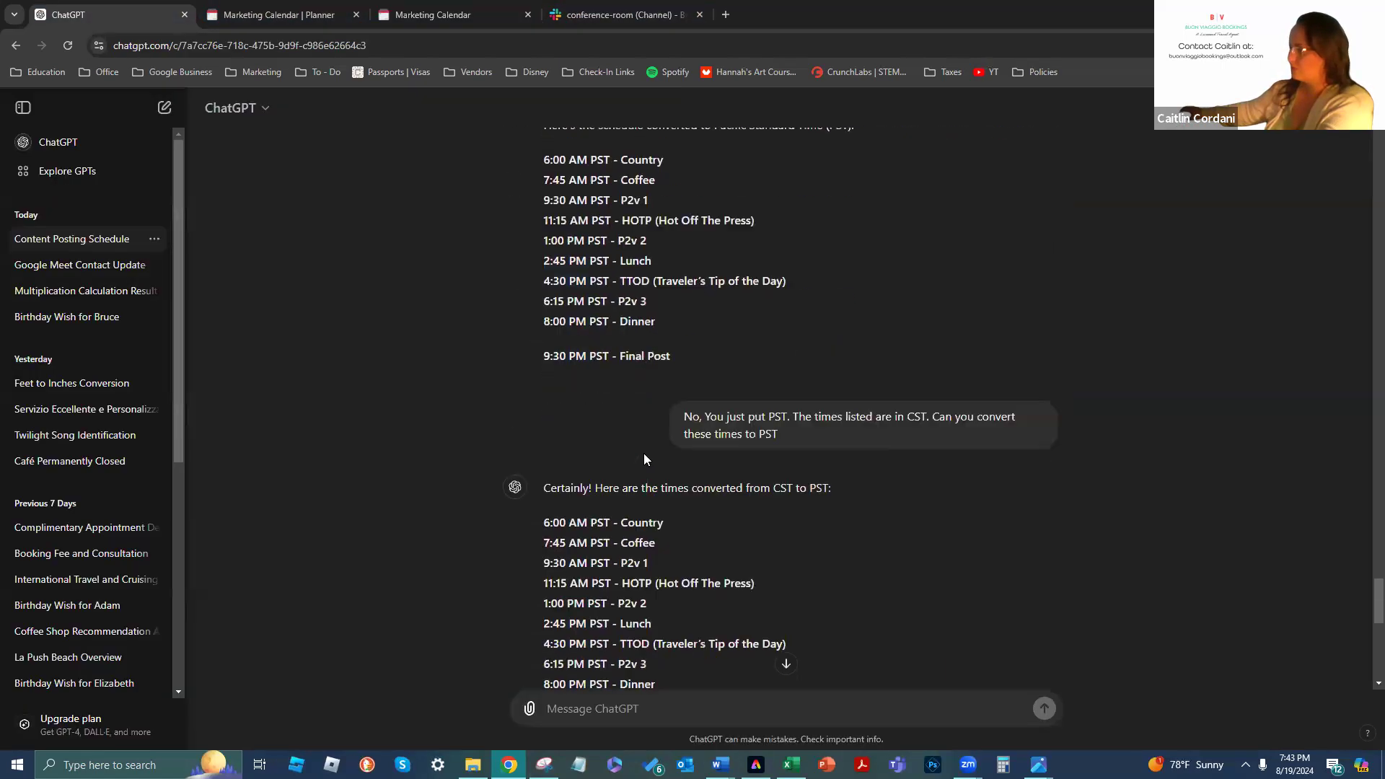
scroll(661, 581, "down", 3)
left_click_drag(705, 596, 551, 412)
key("ctrl+c")
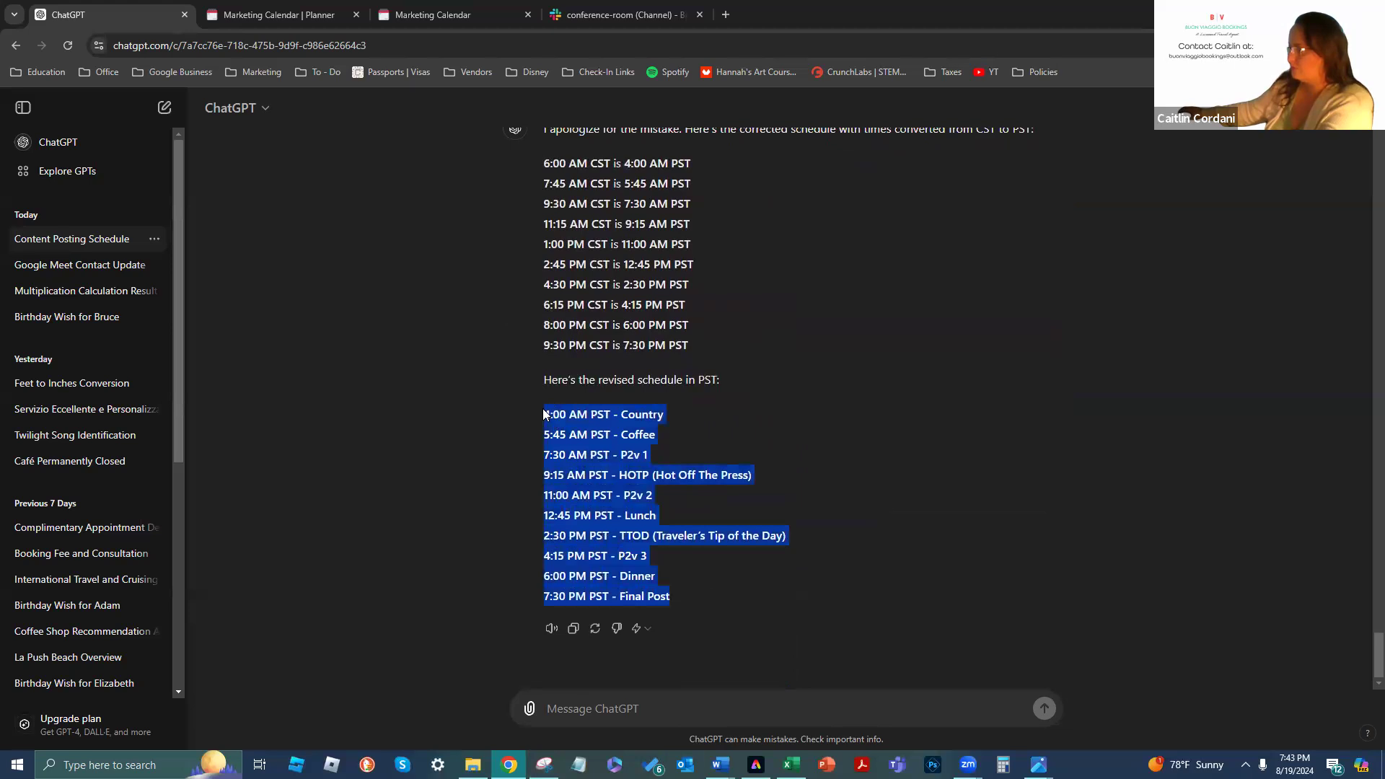
left_click(404, 10)
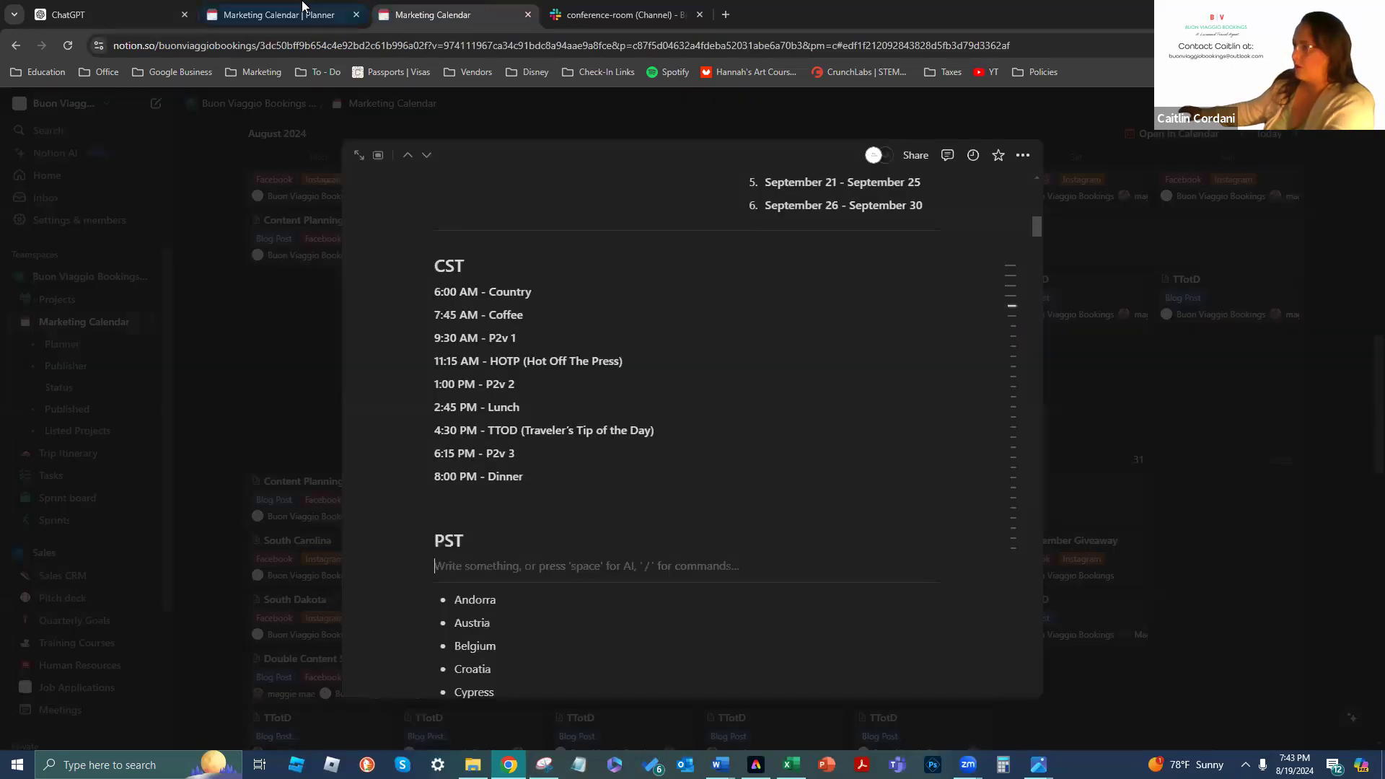
key("ctrl+v")
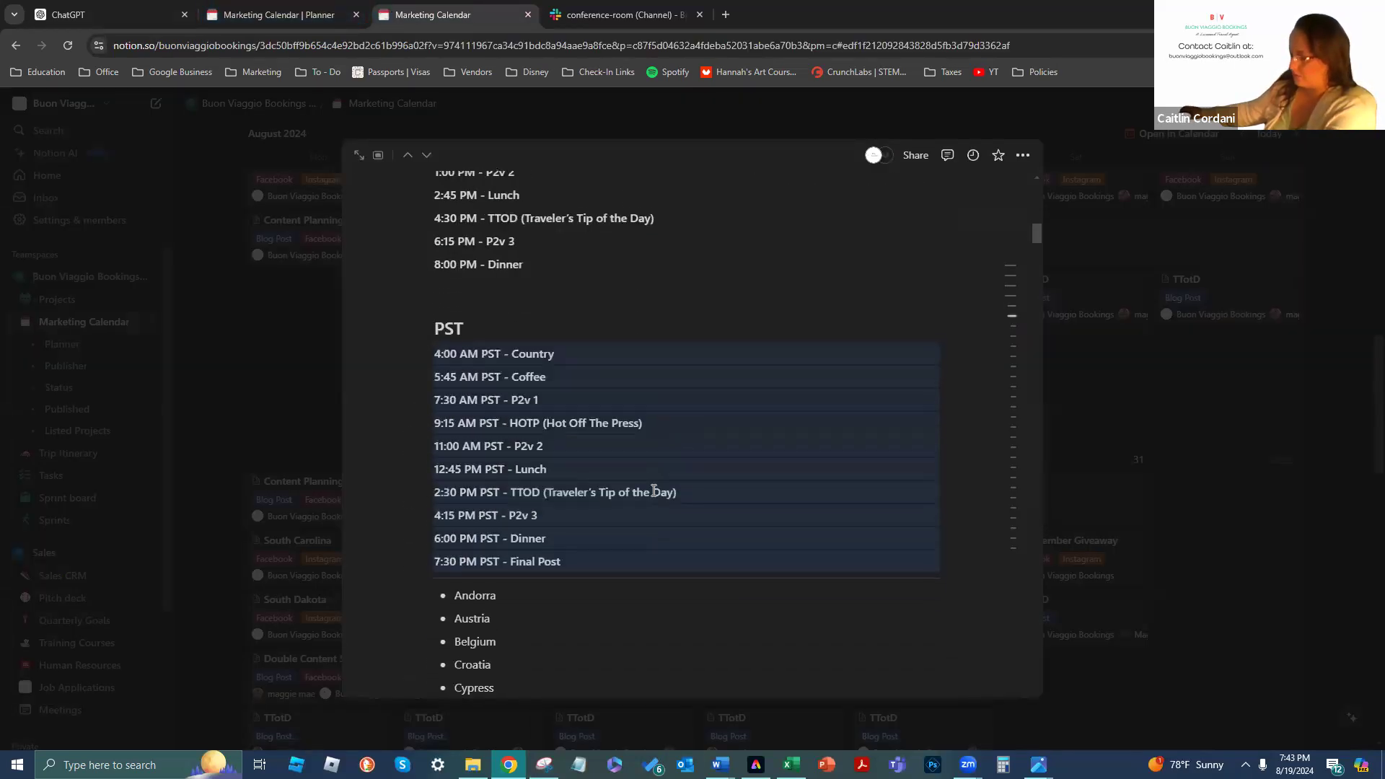
Move the PST heading and its ten schedule lines beside the CST heading, forming a column to its left
scroll(627, 498, "down", 1)
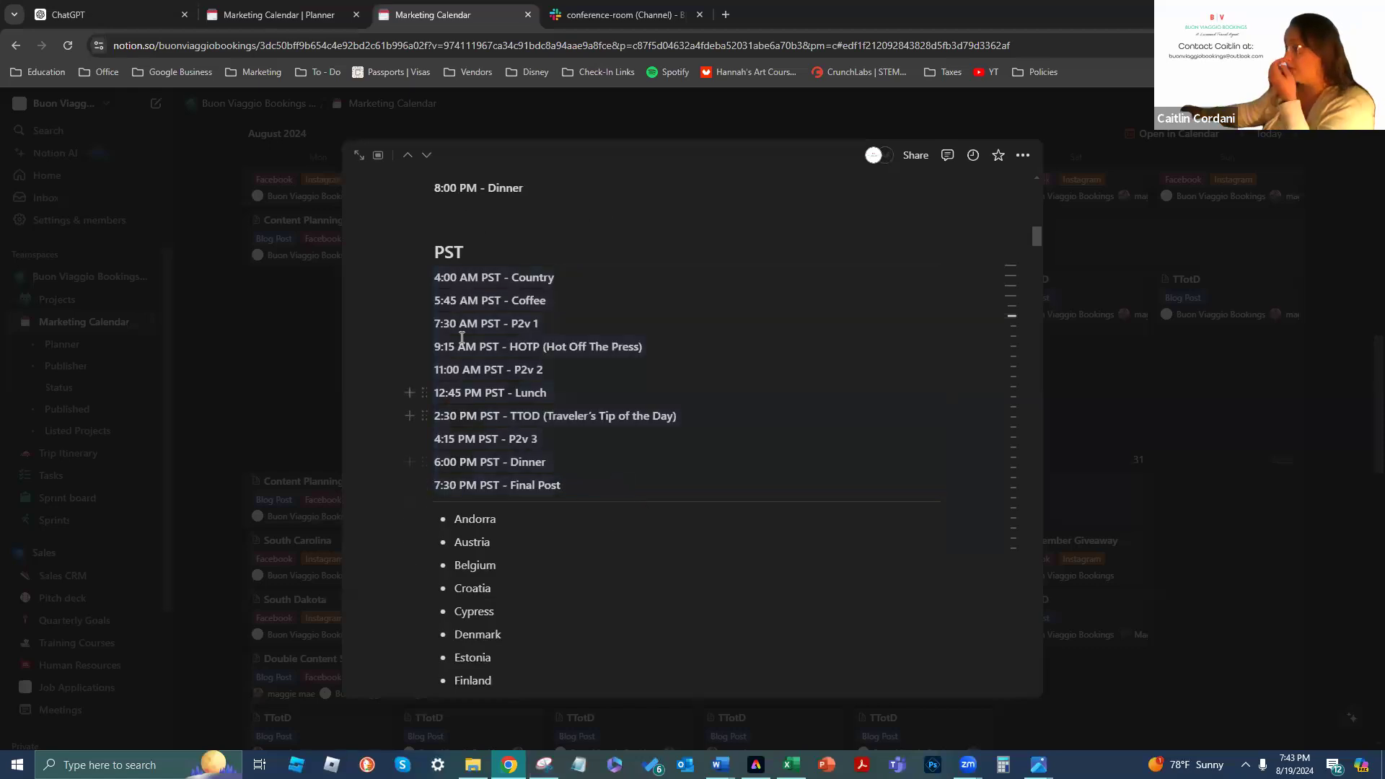
left_click(426, 253)
key("Escape")
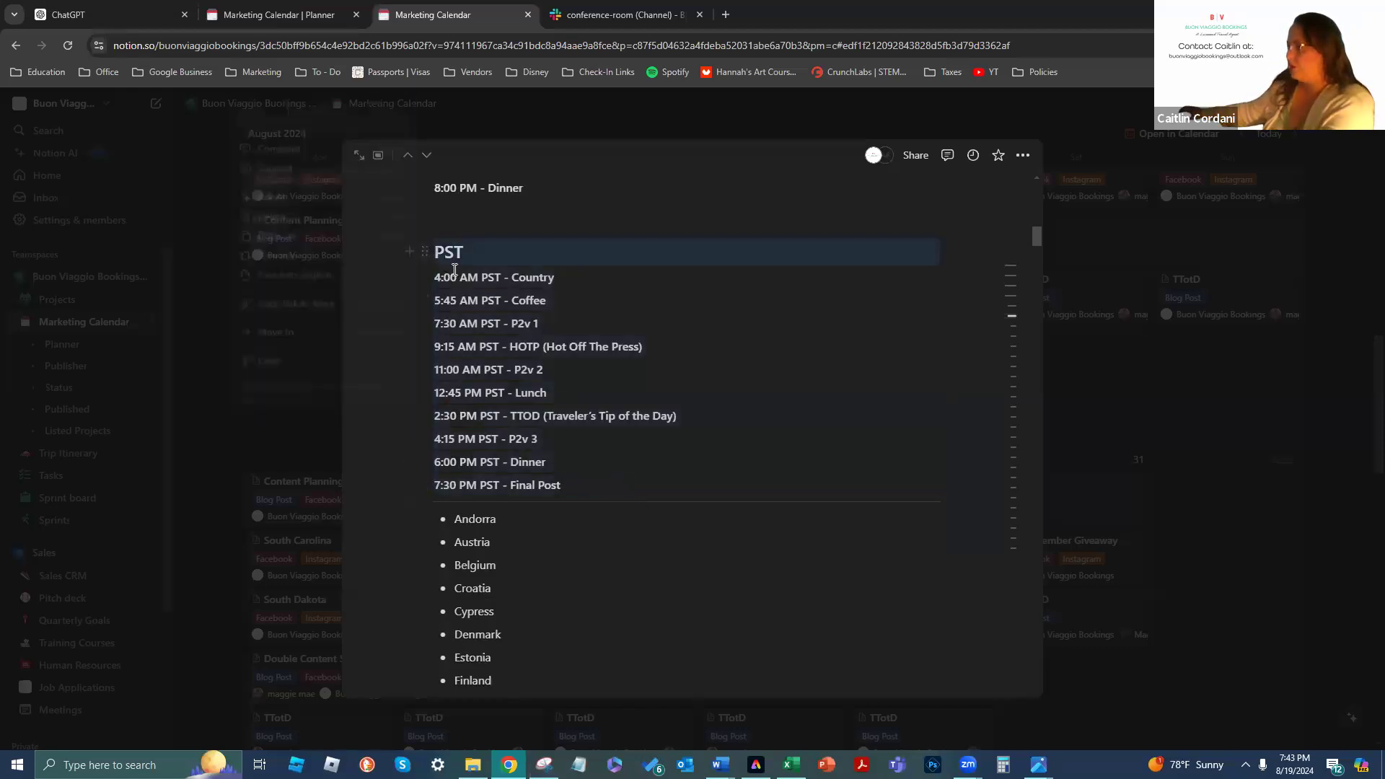
key("shift+Down")
key("shift+Down")
key("shift+Down")
key("shift+Down")
key("shift+Down")
key("shift+Down")
key("shift+Down")
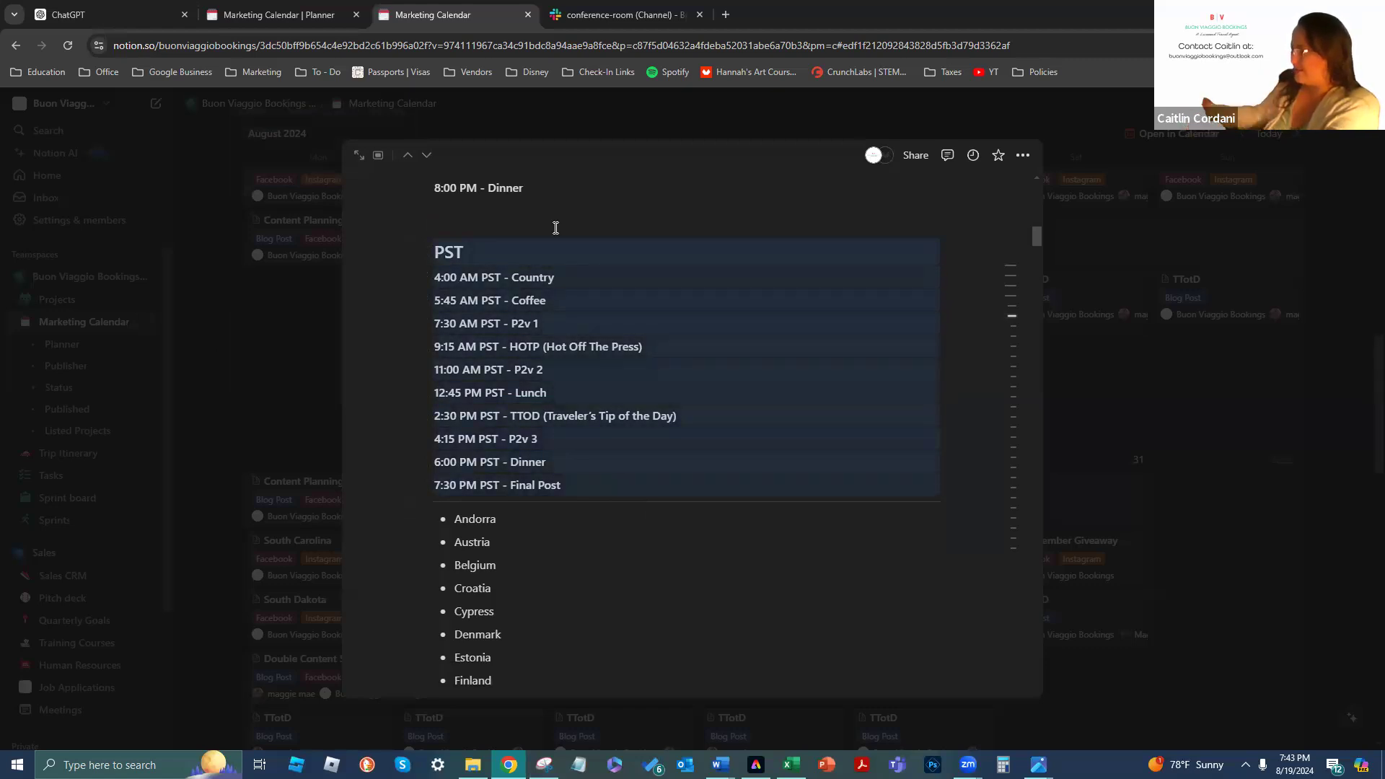
scroll(370, 416, "up", 3)
left_click_drag(427, 463, 383, 430)
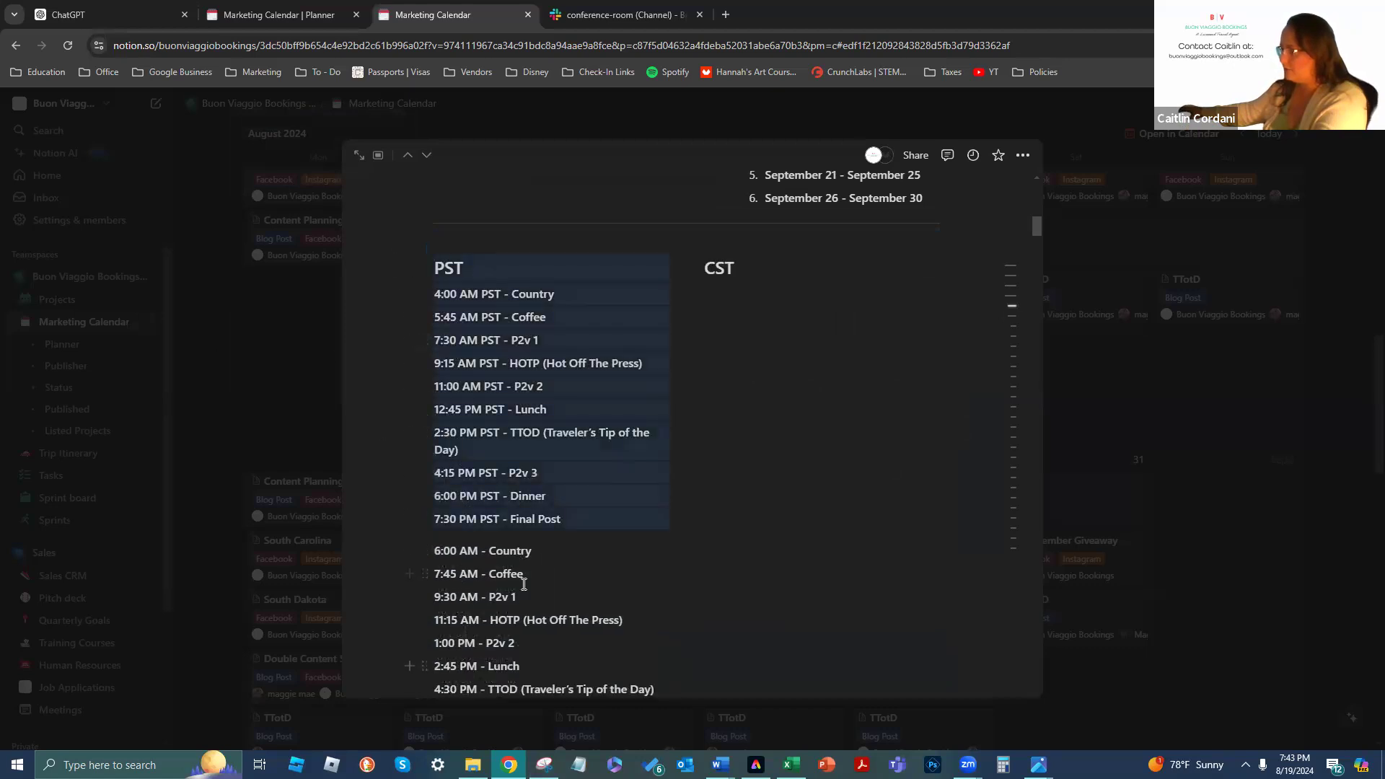
Move the schedule lines from 6:00 AM - Country through 8:00 PM - Dinner under the CST heading in the second column
left_click(431, 567)
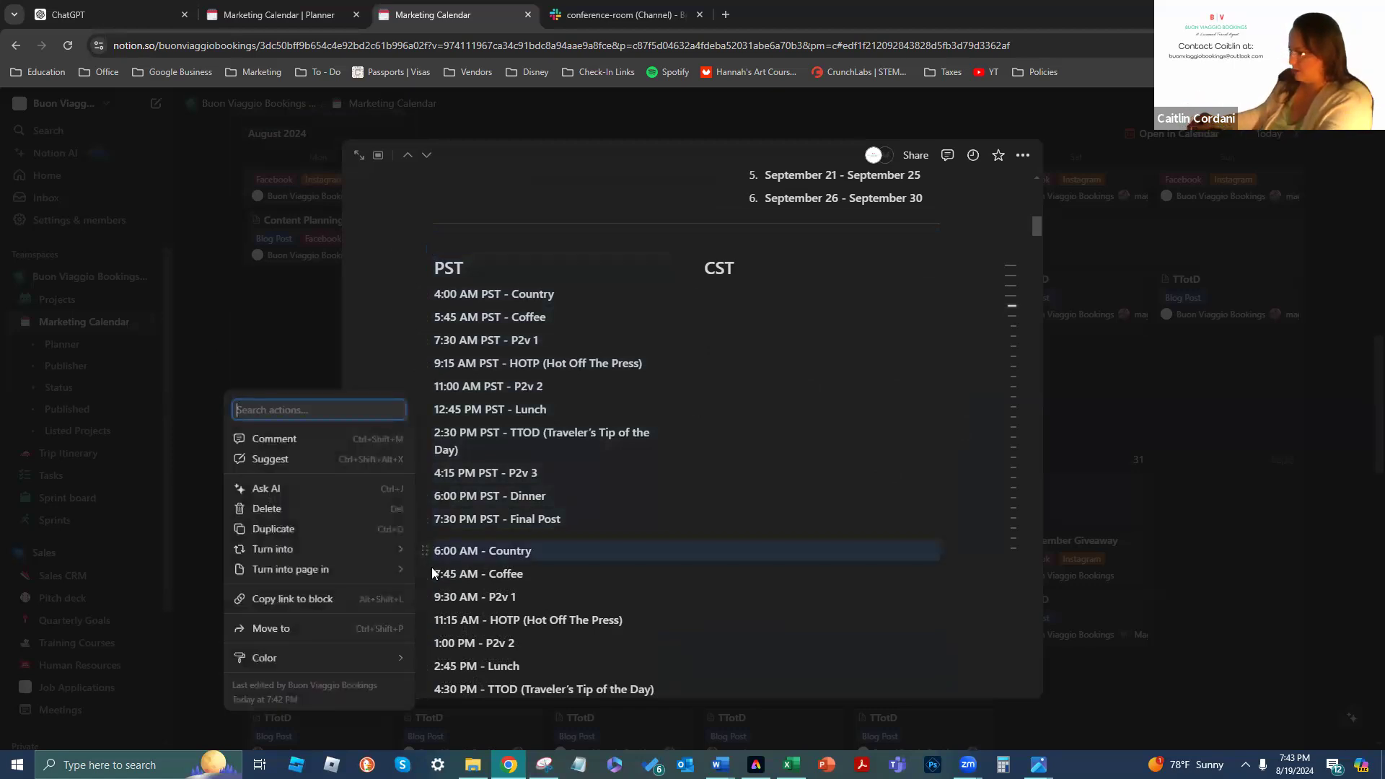
key("Escape")
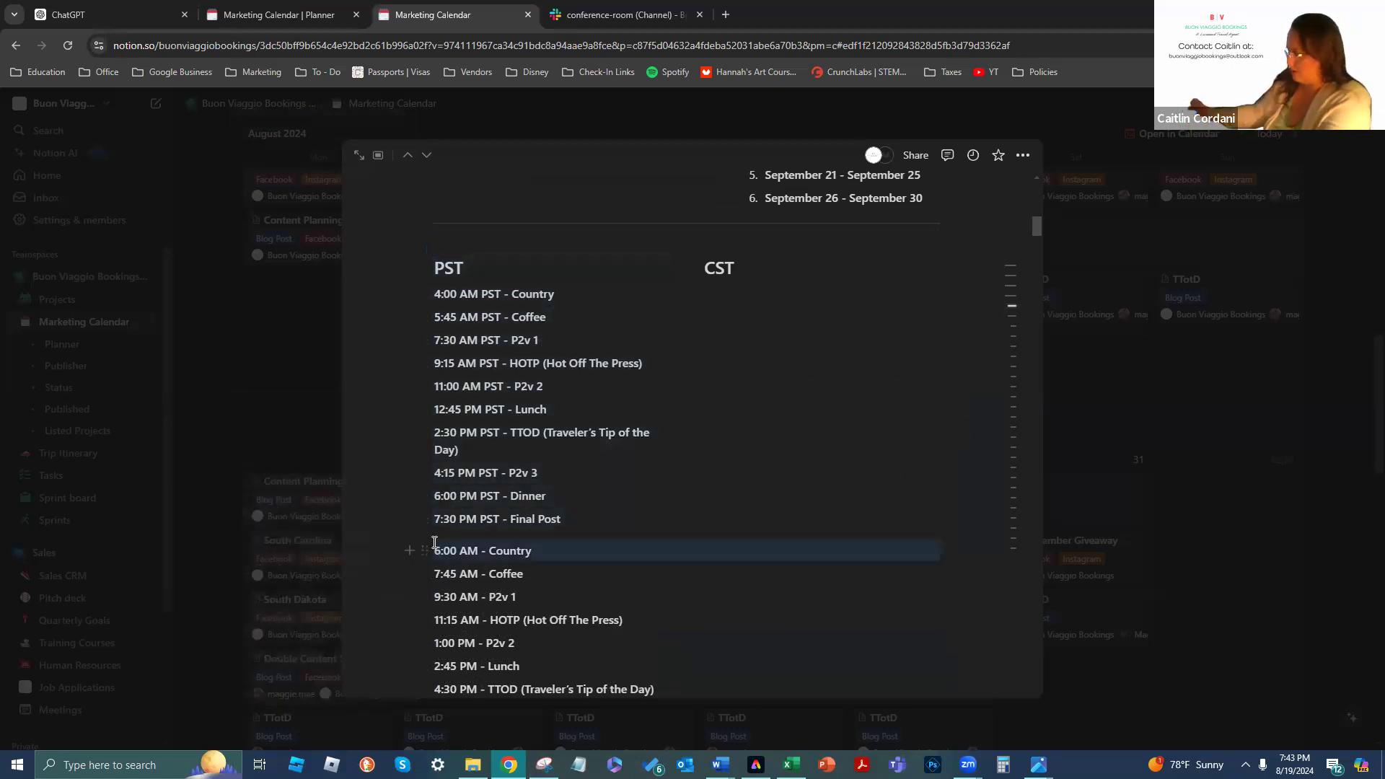
key("shift+Down")
key("shift+Down")
key("shift+Down")
key("shift+Down")
key("shift+Down")
key("shift+Down")
key("shift+Down")
key("shift+Down")
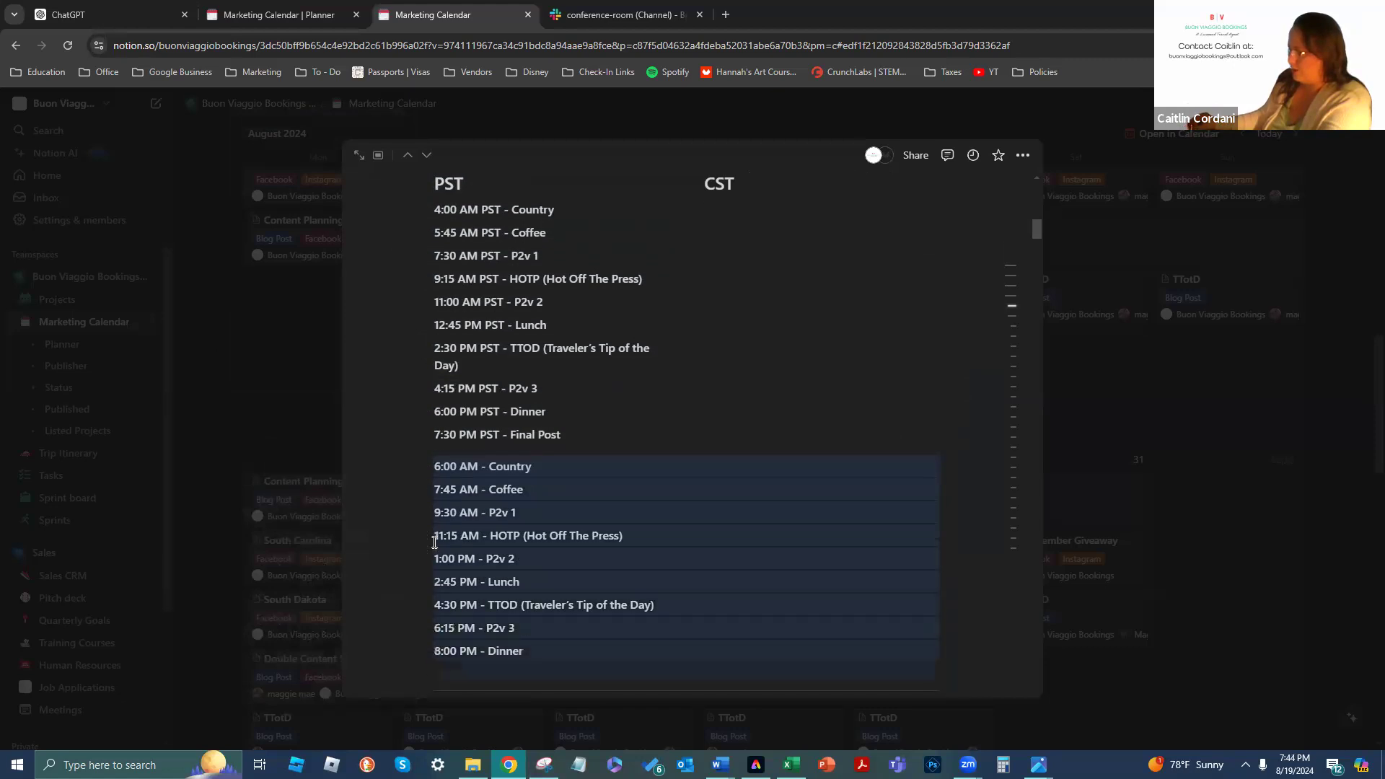
key("shift+Up")
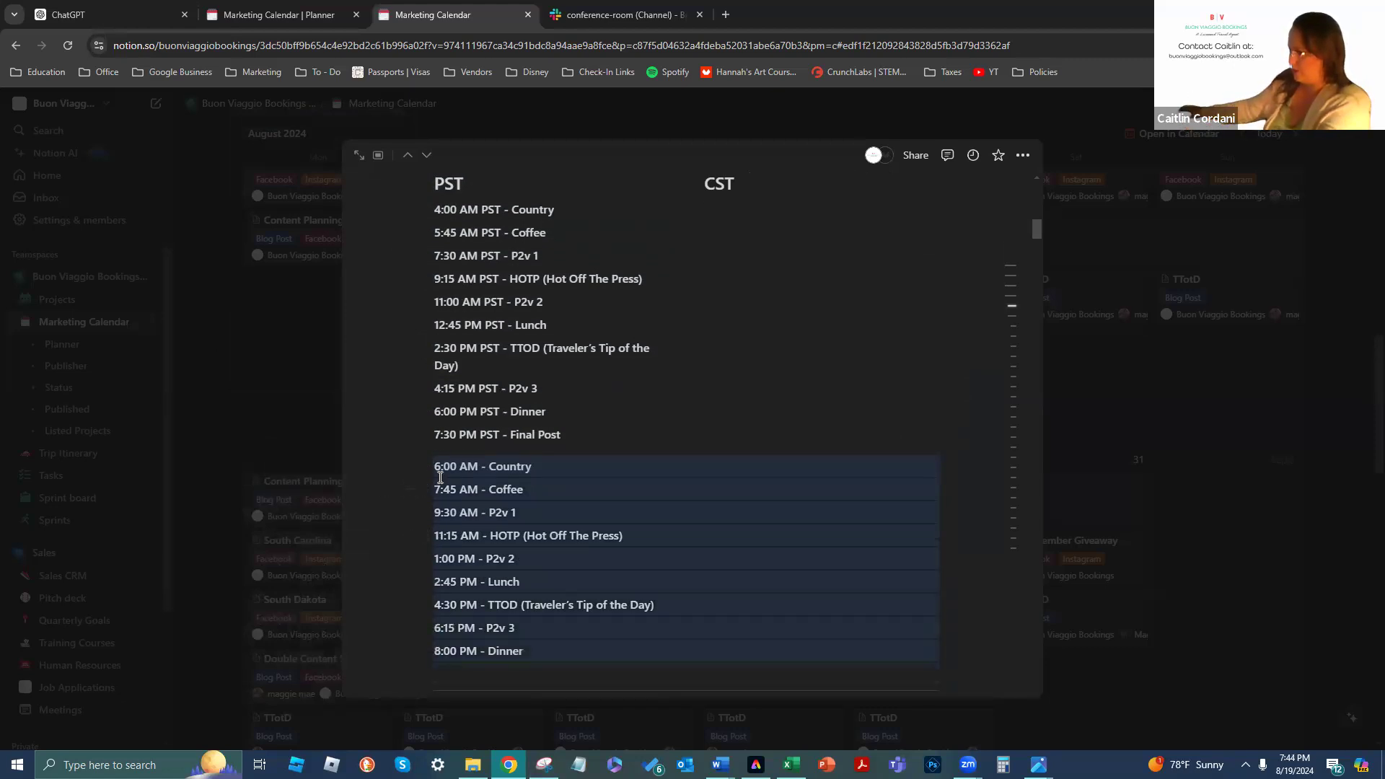
left_click_drag(429, 470, 733, 297)
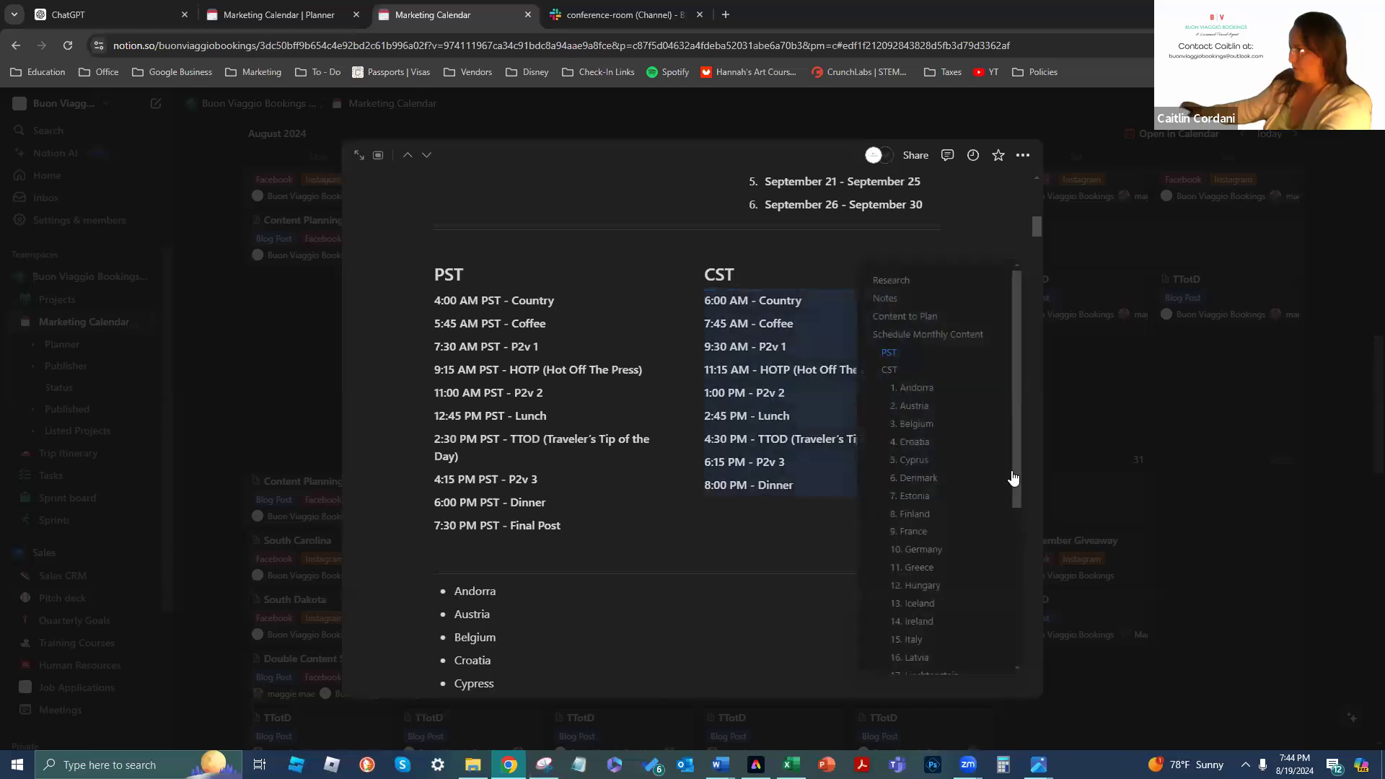
Copy the 9:30 PM - Final Post line from ChatGPT and paste it below 8:00 PM - Dinner in Notion's CST column
left_click(736, 535)
left_click(734, 530)
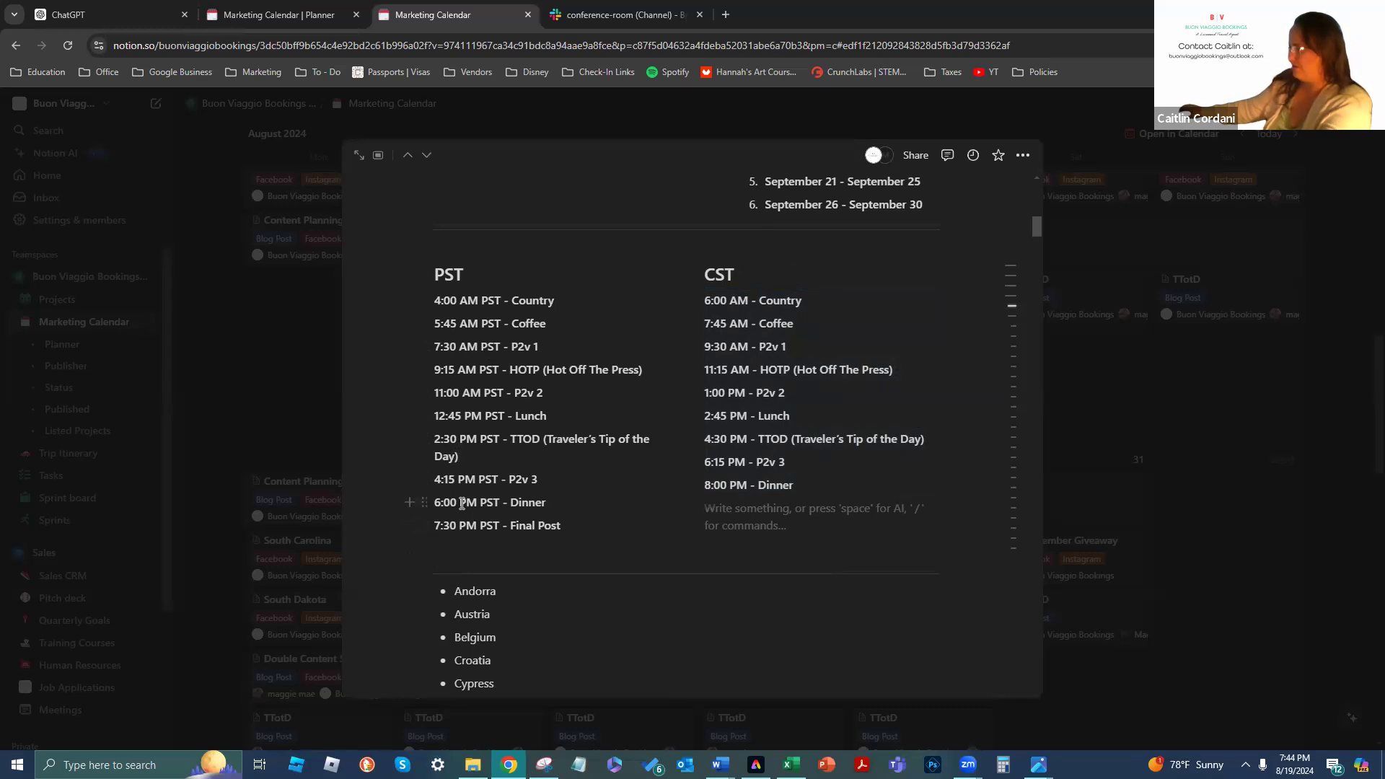
scroll(722, 494, "up", 1)
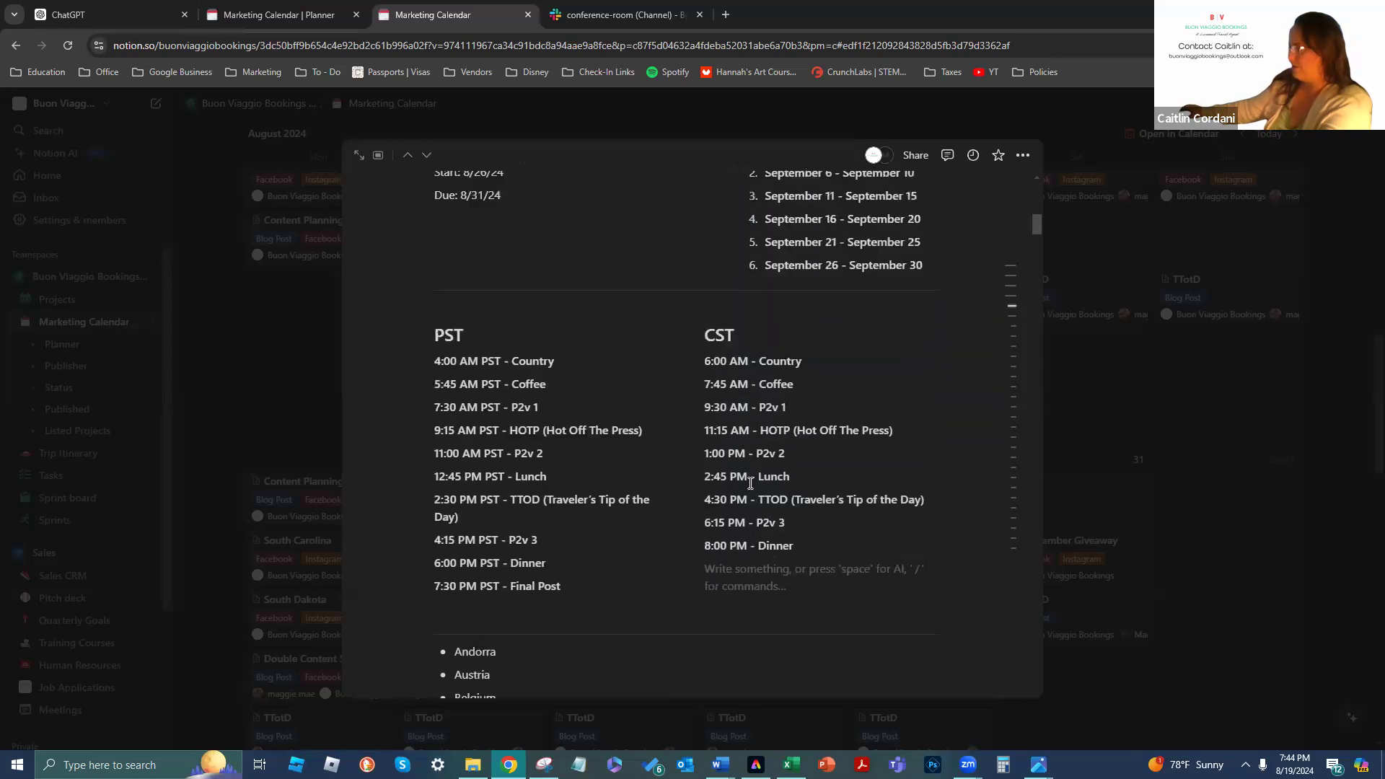
left_click(108, 15)
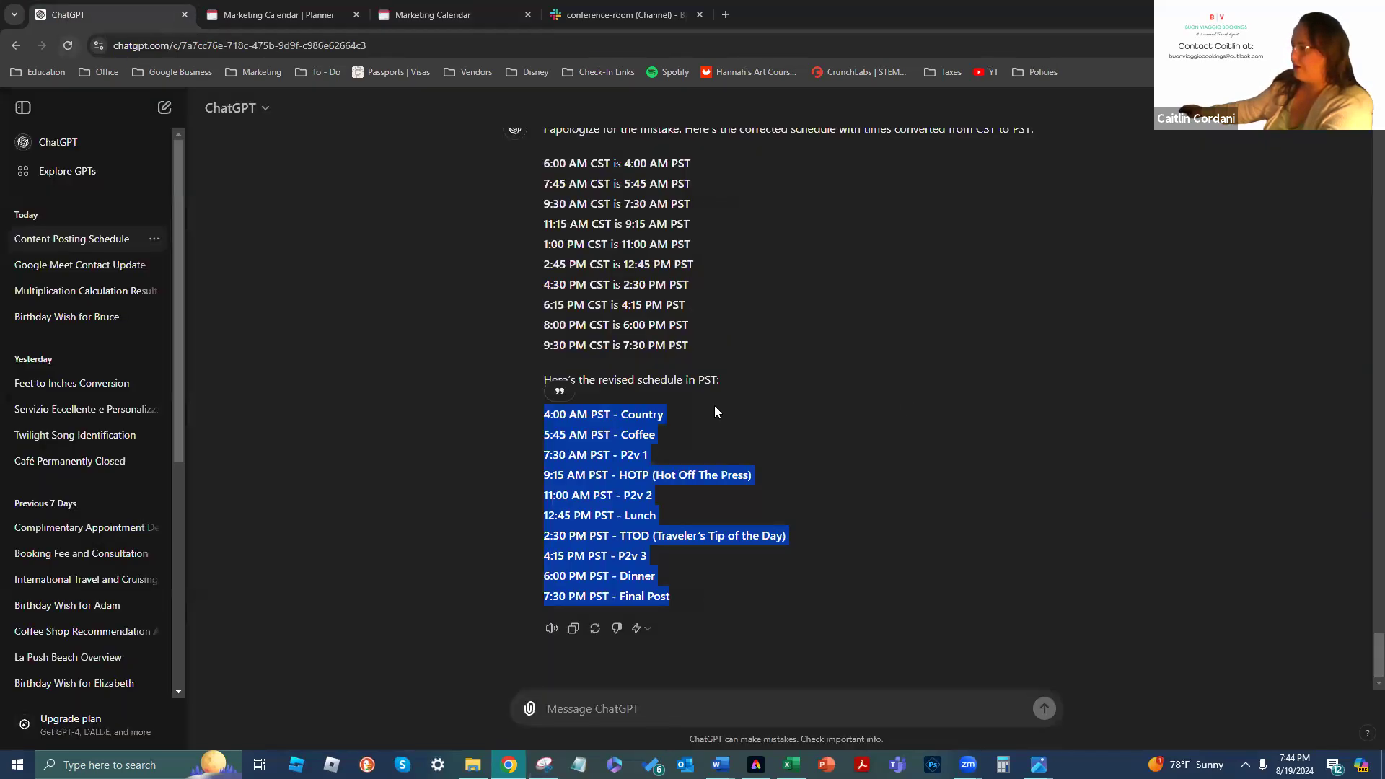
scroll(710, 389, "up", 15)
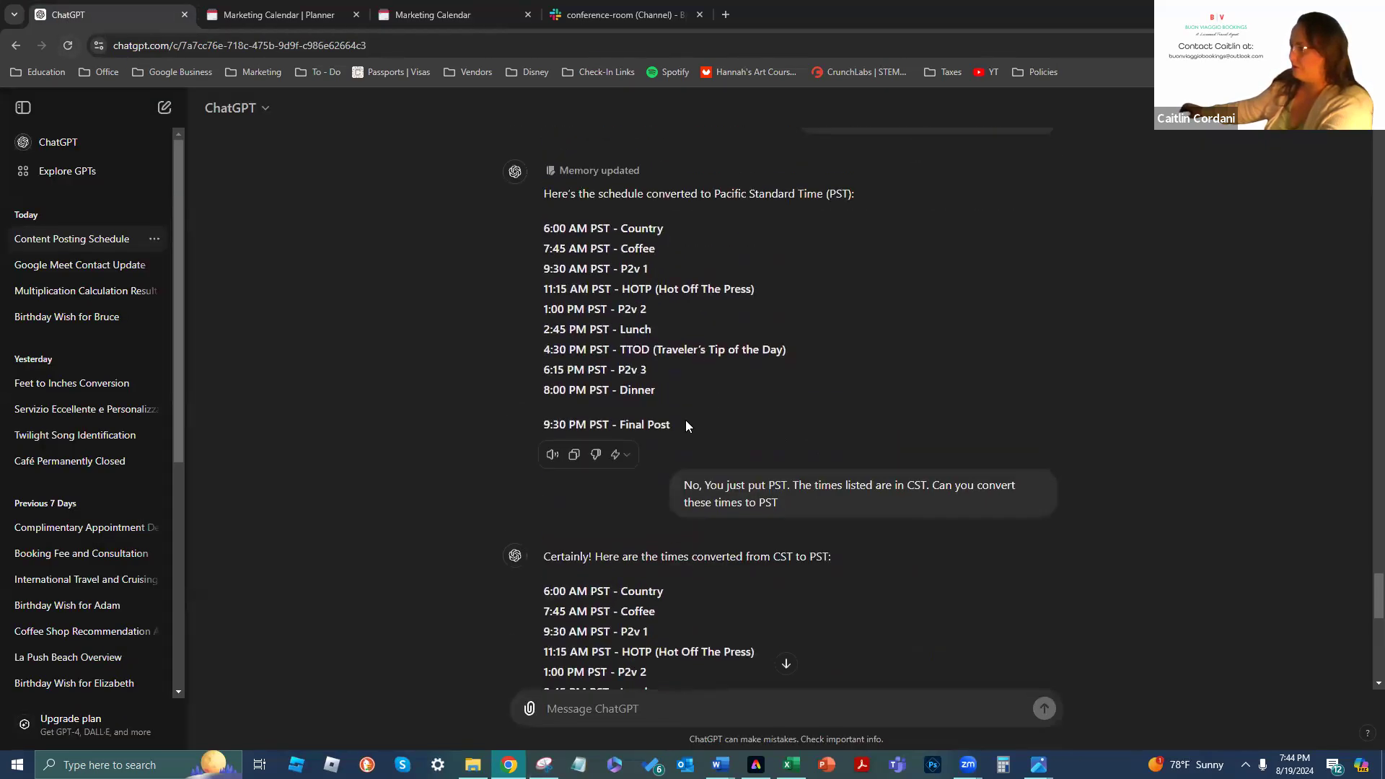
left_click_drag(679, 424, 546, 418)
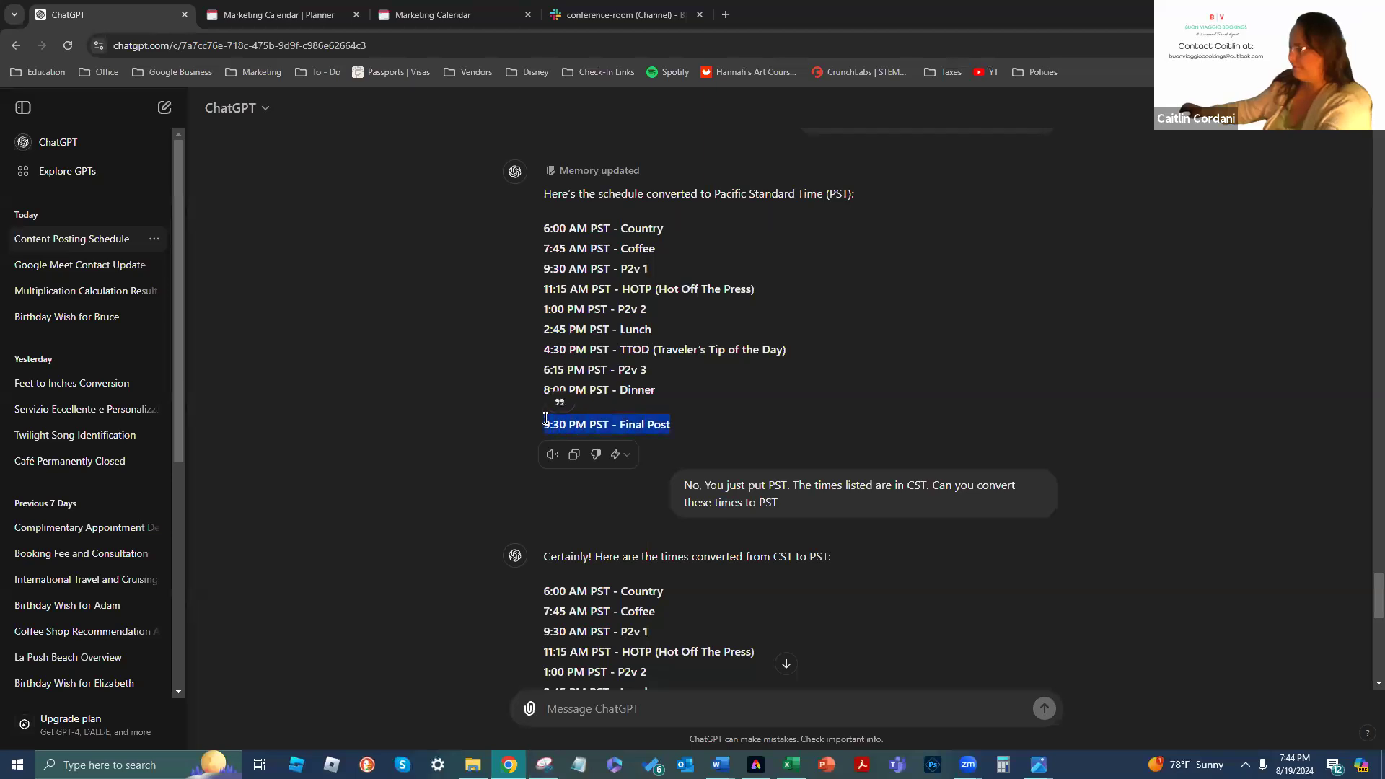
scroll(750, 414, "up", 6)
left_click_drag(675, 429, 542, 436)
key("ctrl+c")
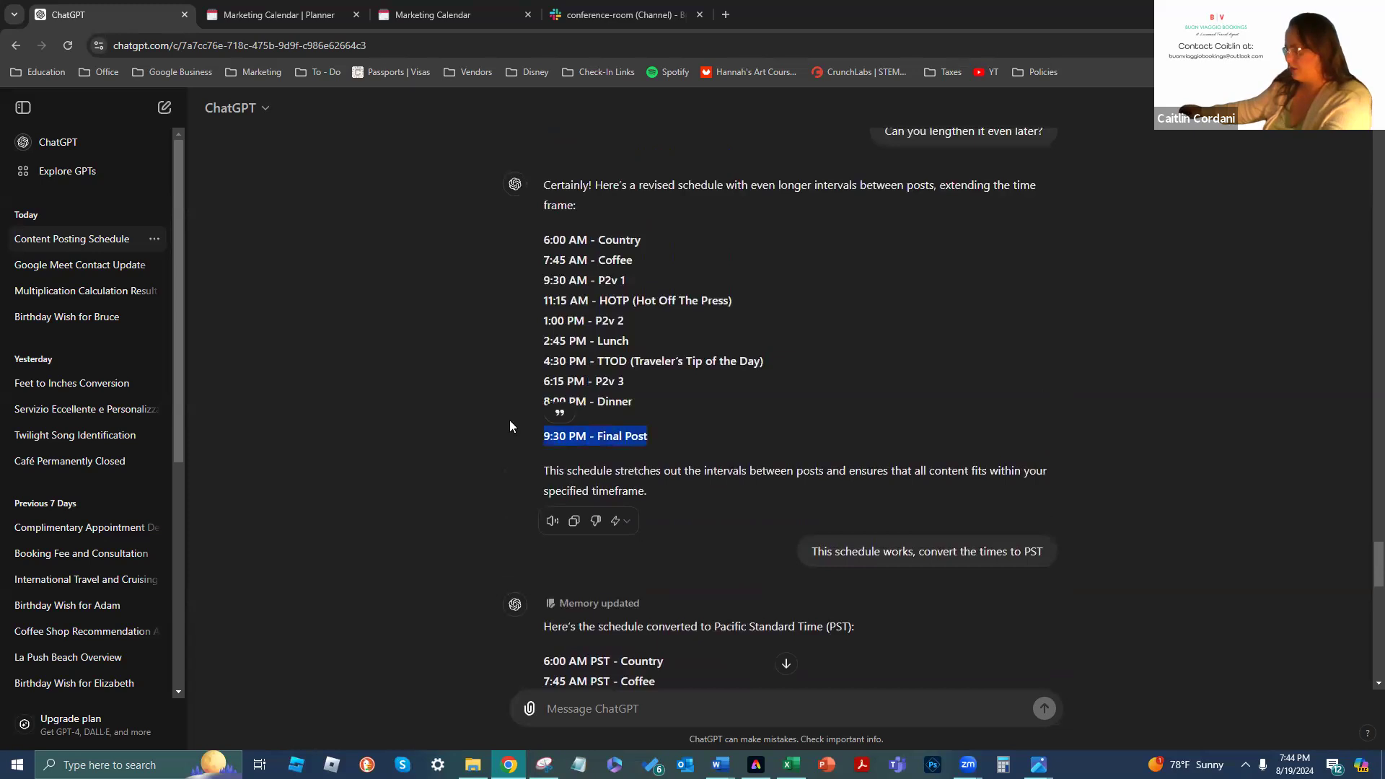
left_click(432, 14)
key("ctrl+v")
left_click_drag(805, 577, 691, 575)
left_click(805, 600)
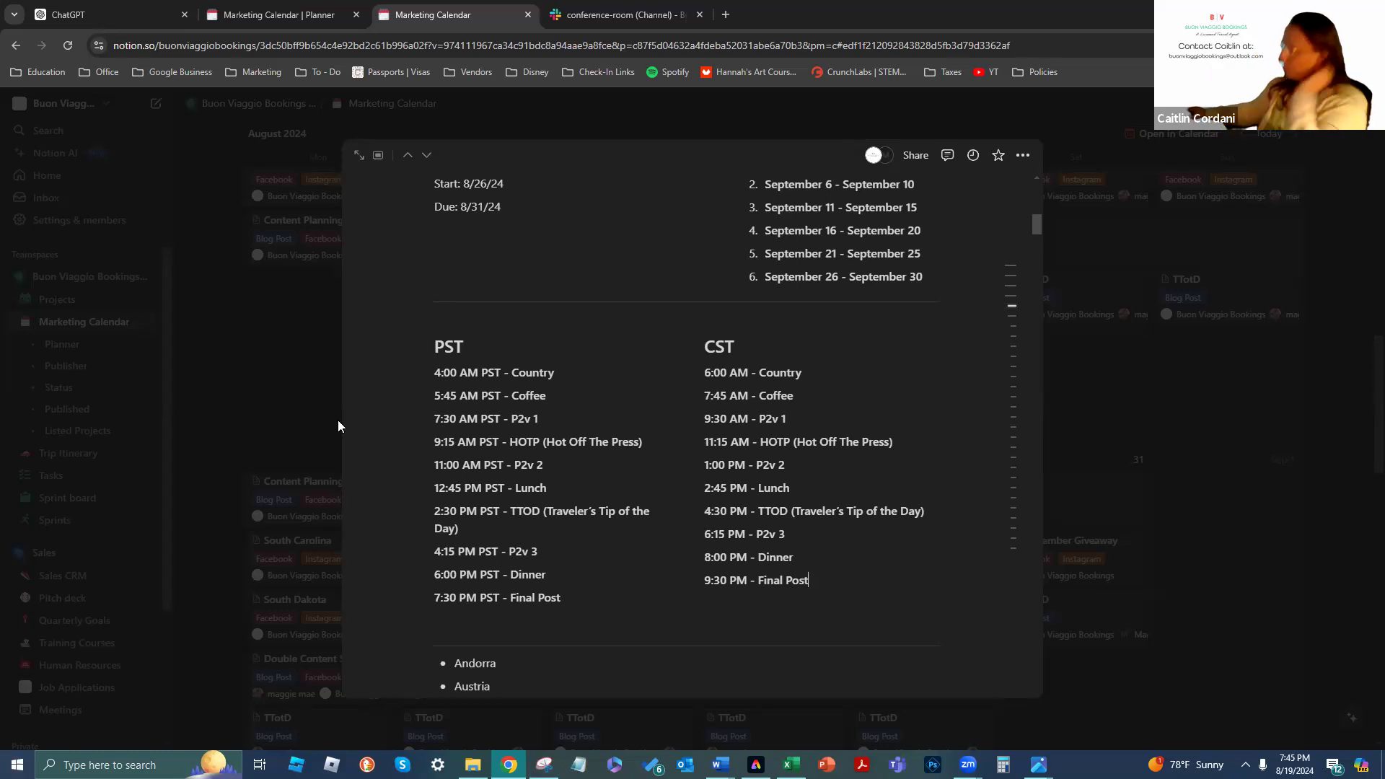
Look through the page below the schedules, covering the country list and the travel notes from Andorra to Croatia
mouse_move(1012, 352)
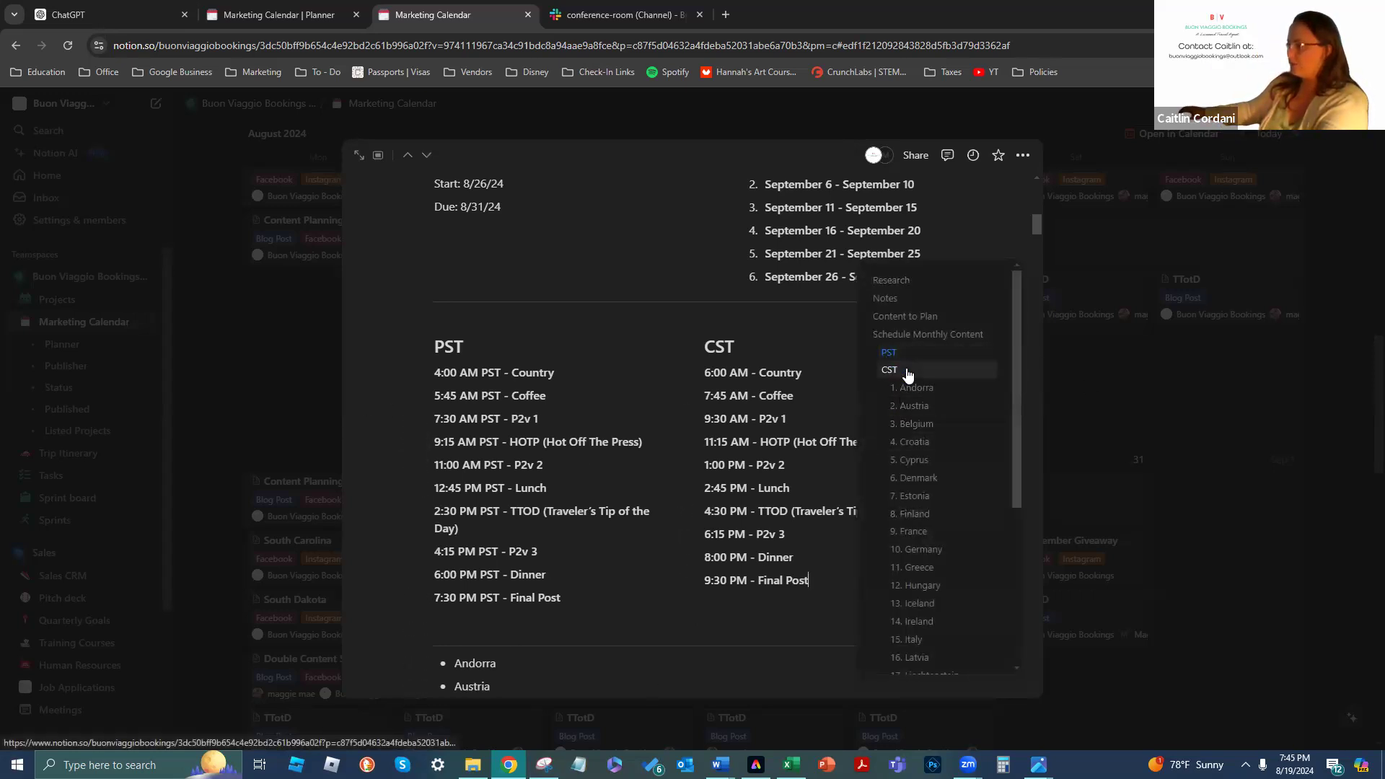
scroll(655, 348, "down", 1)
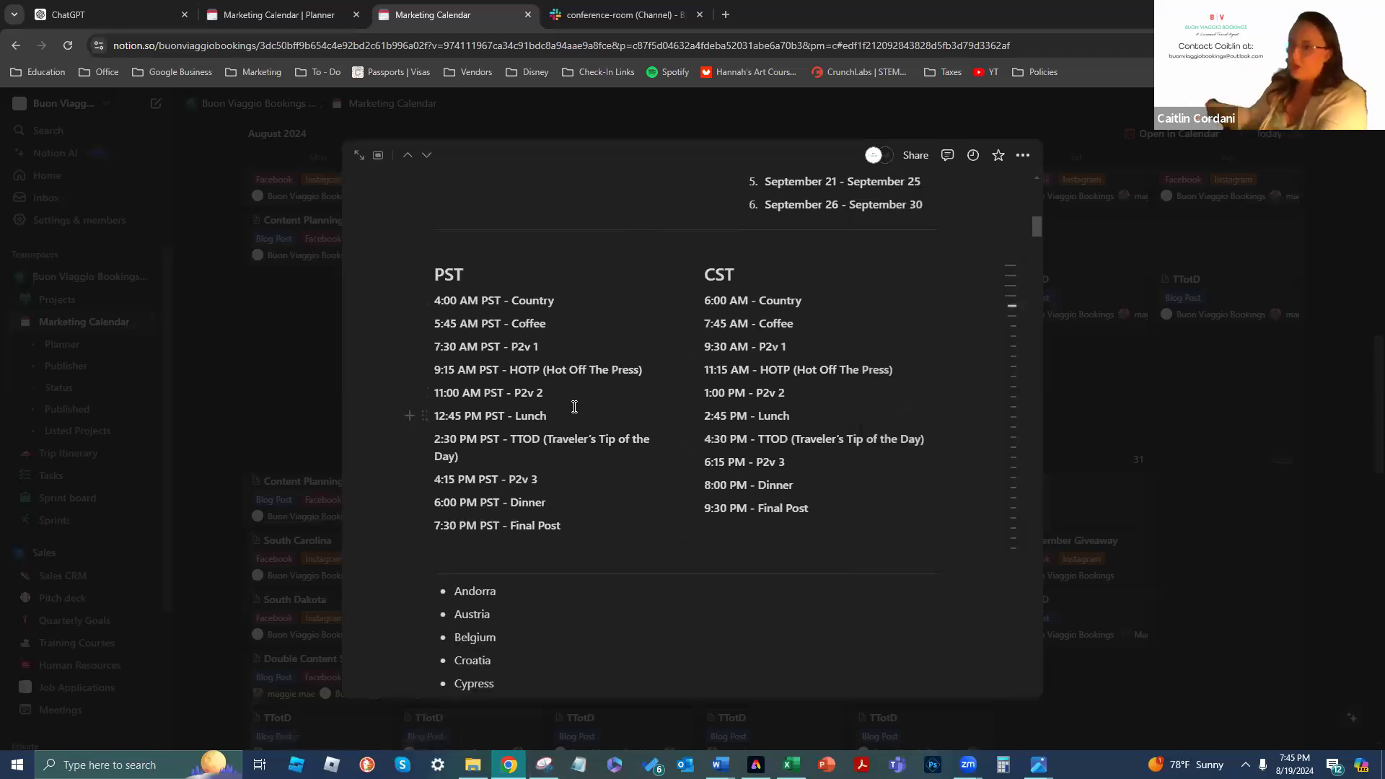
scroll(685, 477, "down", 4)
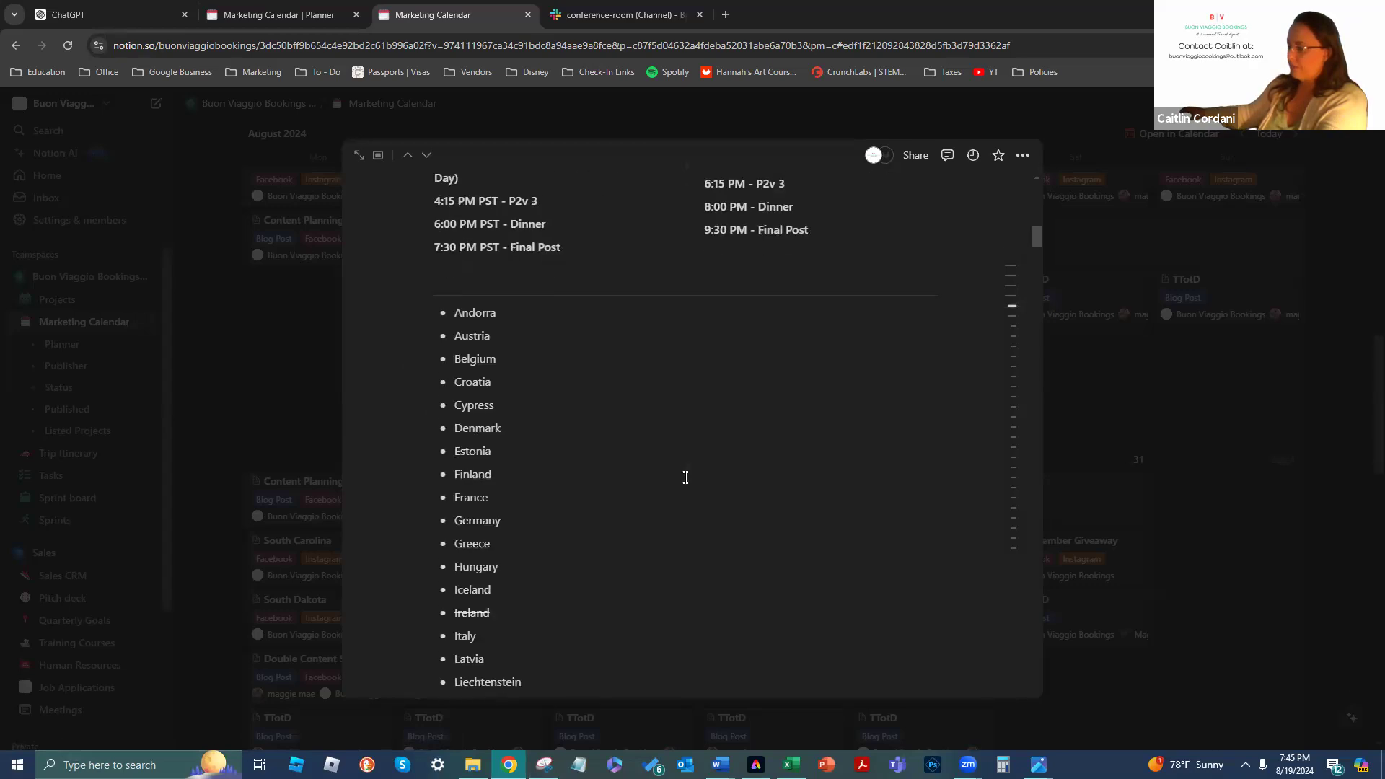
scroll(685, 478, "down", 1)
scroll(497, 448, "down", 2)
scroll(498, 469, "down", 3)
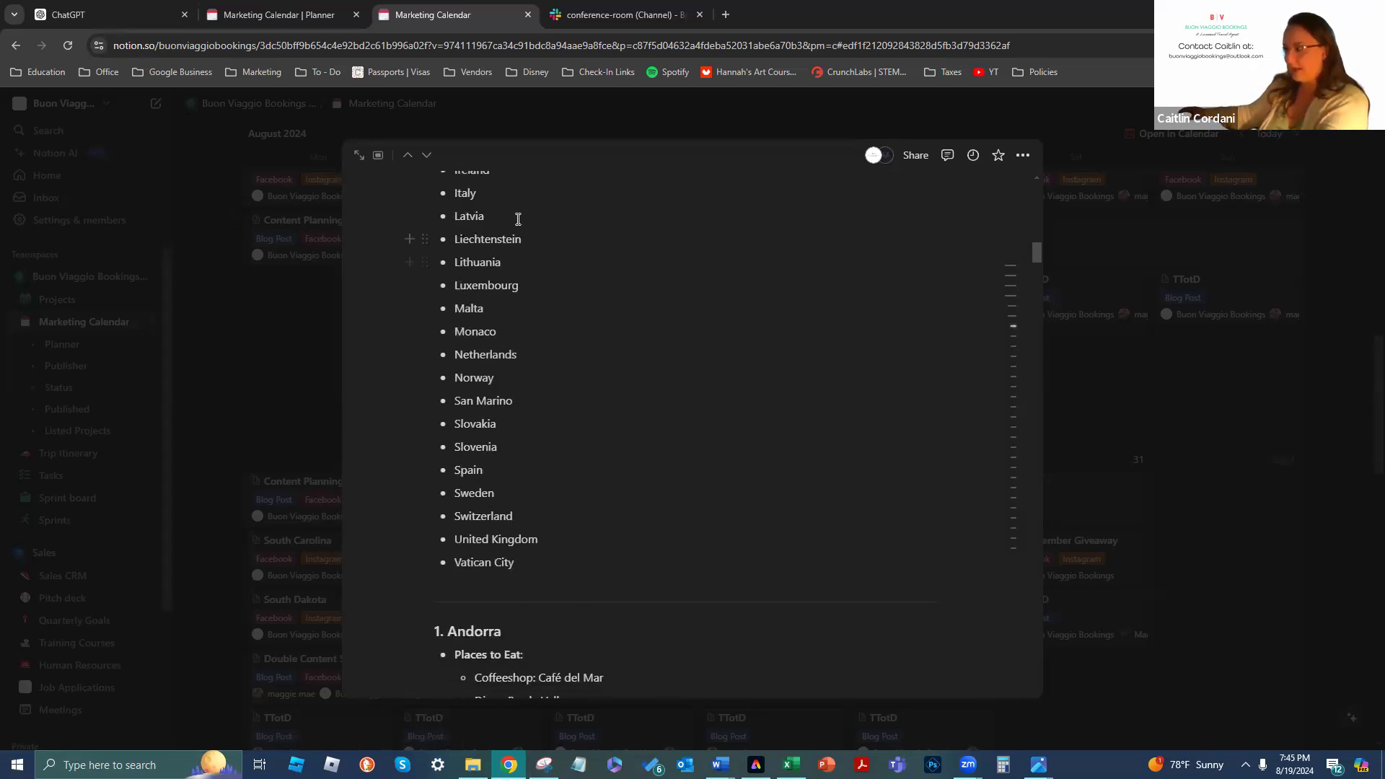
scroll(498, 246, "up", 1)
scroll(539, 514, "down", 3)
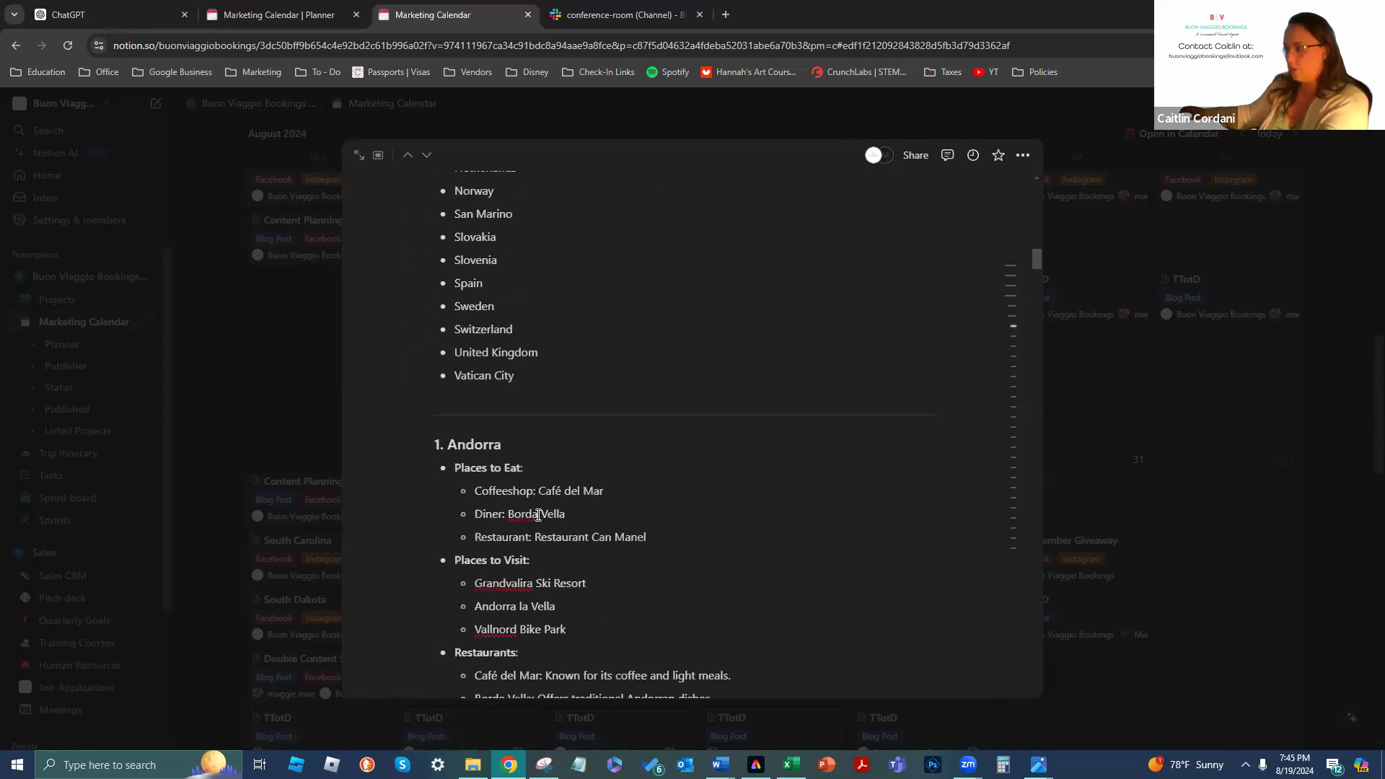
scroll(534, 440, "down", 1)
scroll(610, 418, "down", 3)
scroll(614, 433, "down", 15)
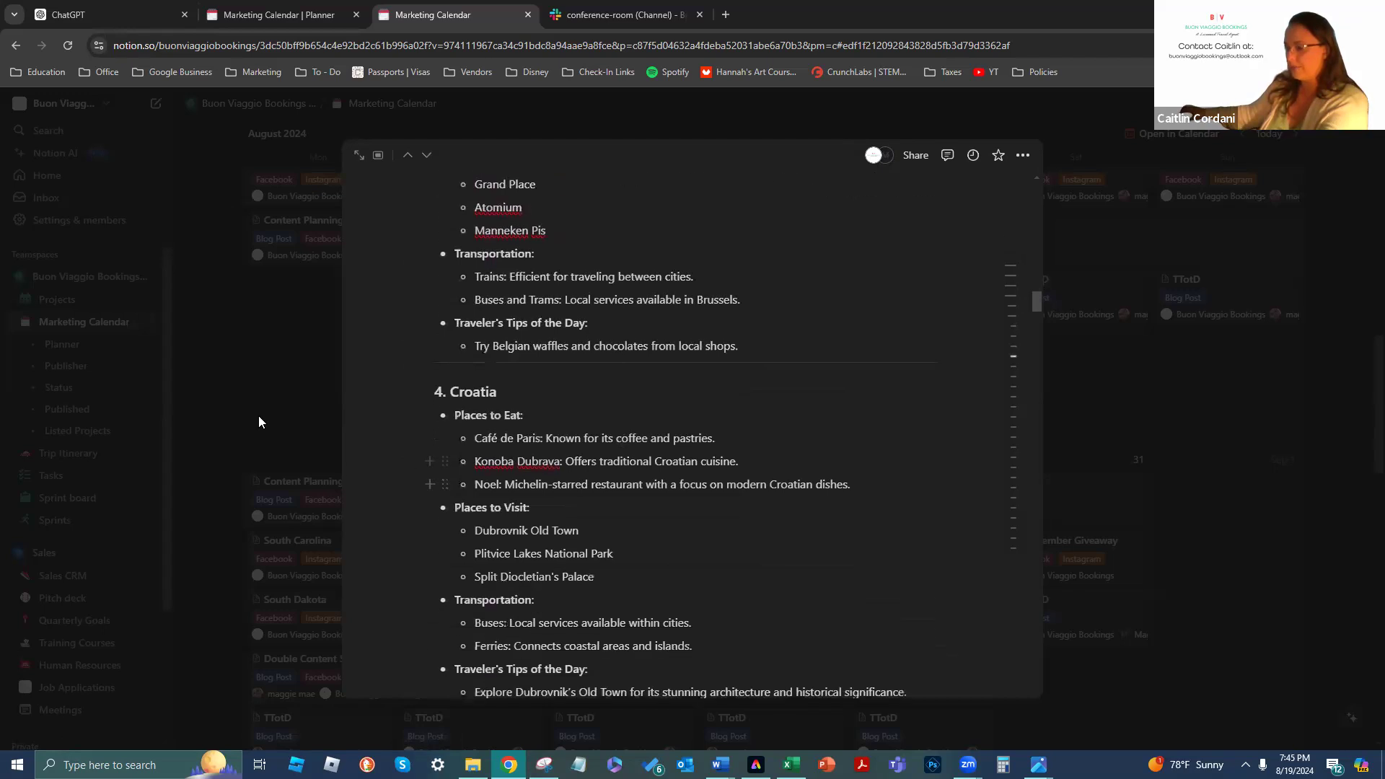
Close the page, open the Belgium entry on September 15 in the Planner calendar, and set its status to Idea
left_click(218, 401)
scroll(1075, 448, "down", 5)
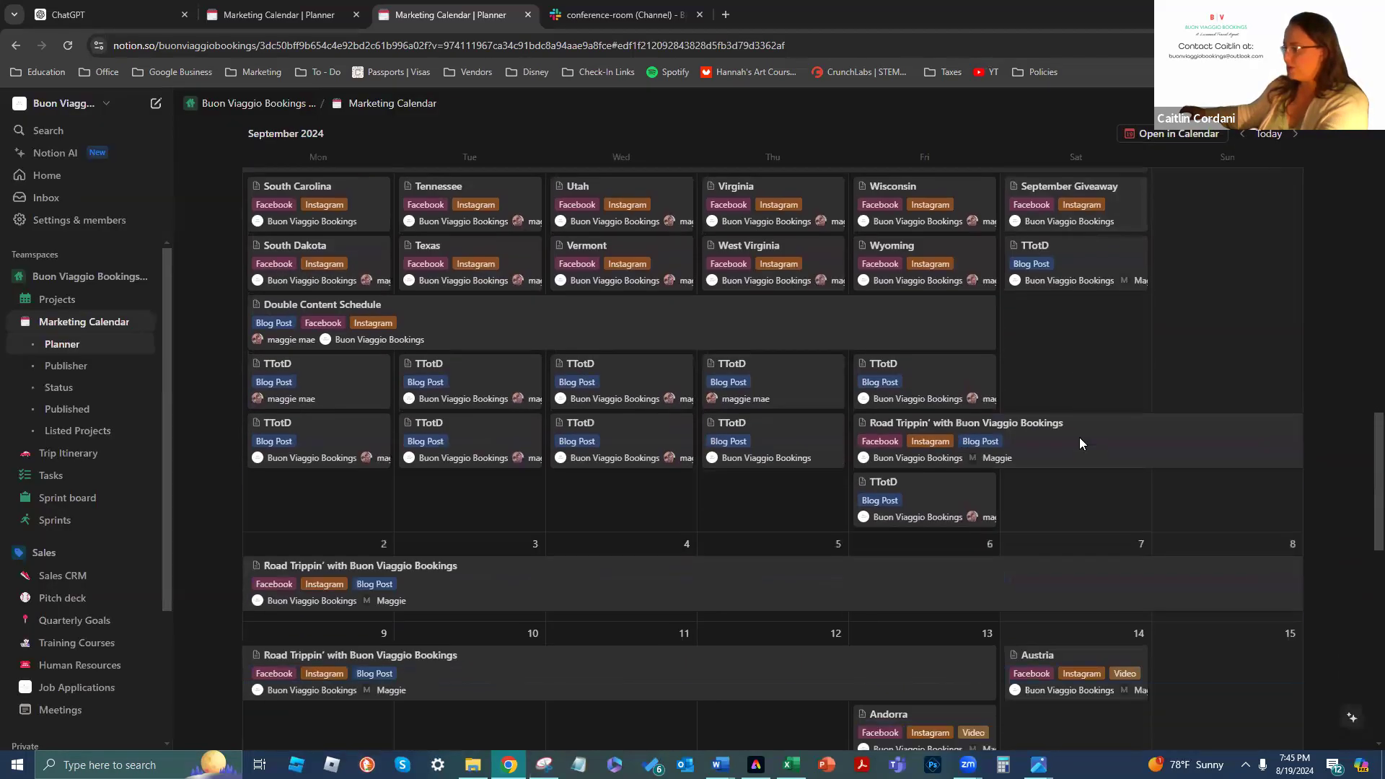
scroll(1079, 440, "down", 4)
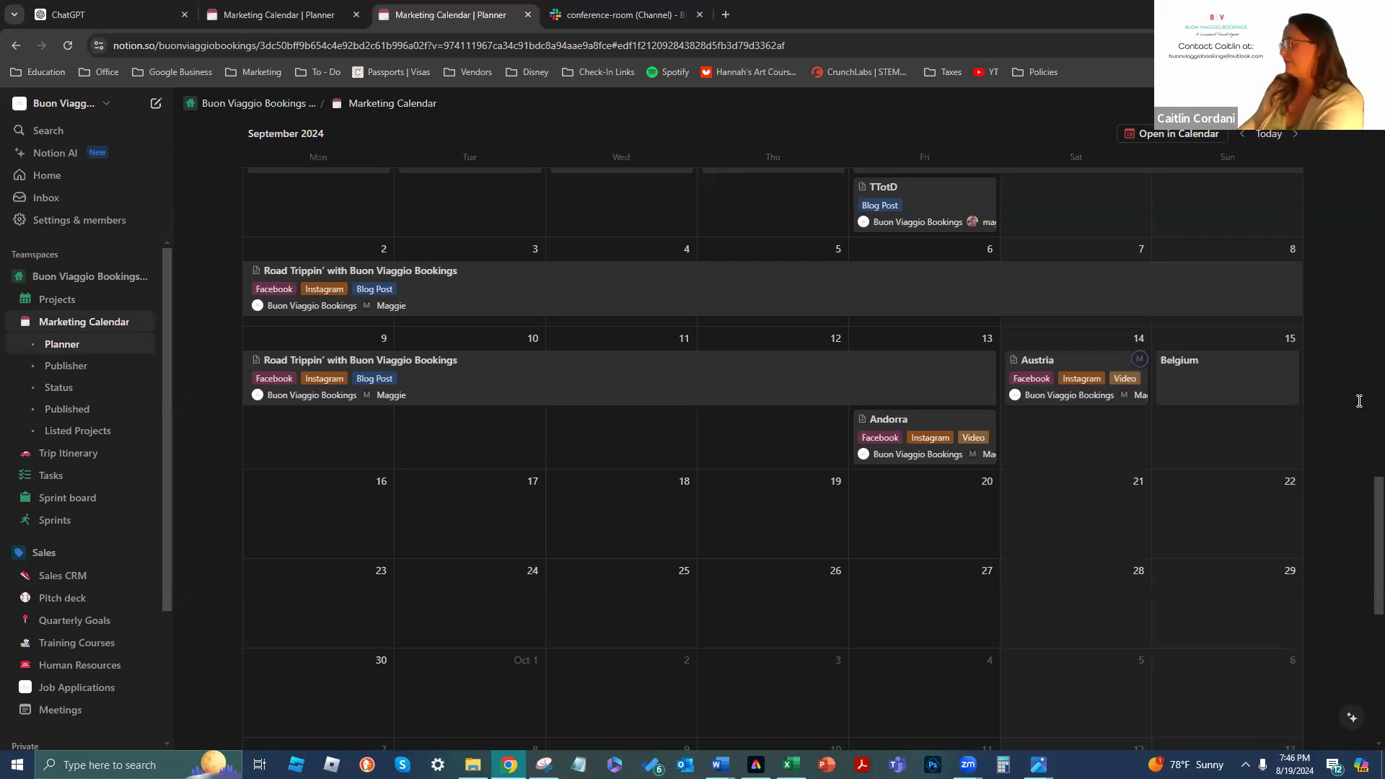
left_click(1240, 379)
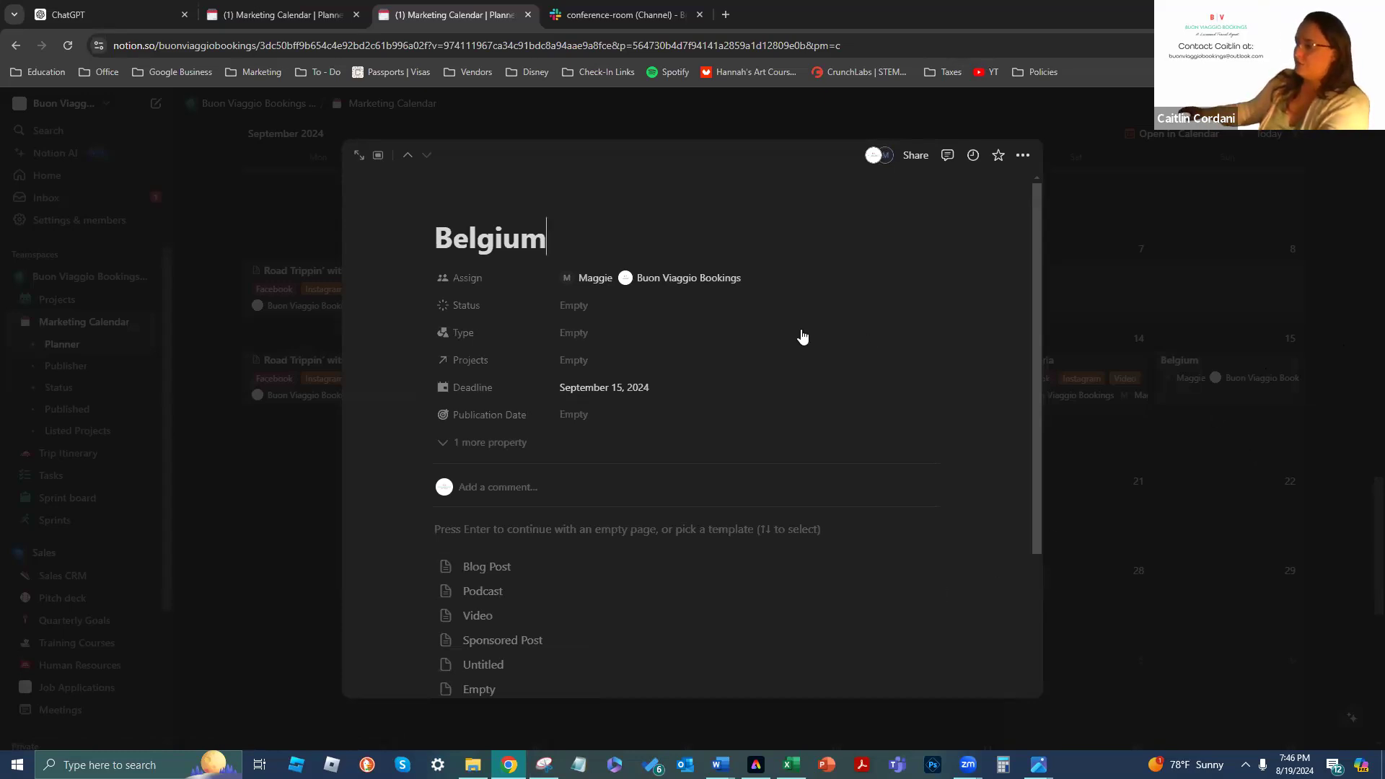
left_click(627, 308)
left_click(689, 353)
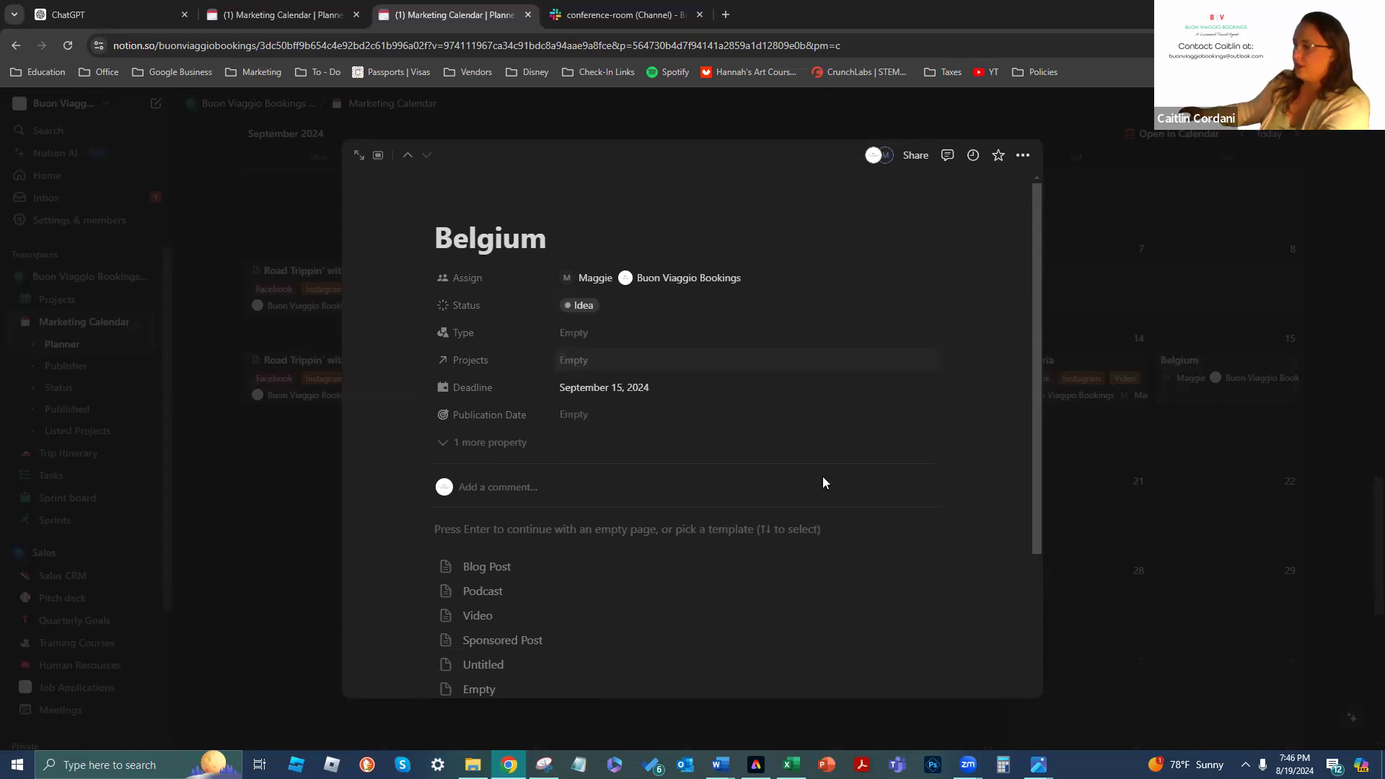
Assign the types Facebook, Instagram and Video to the Belgium entry and apply the Blog Post template to its page
left_click(574, 335)
left_click(618, 399)
left_click(629, 422)
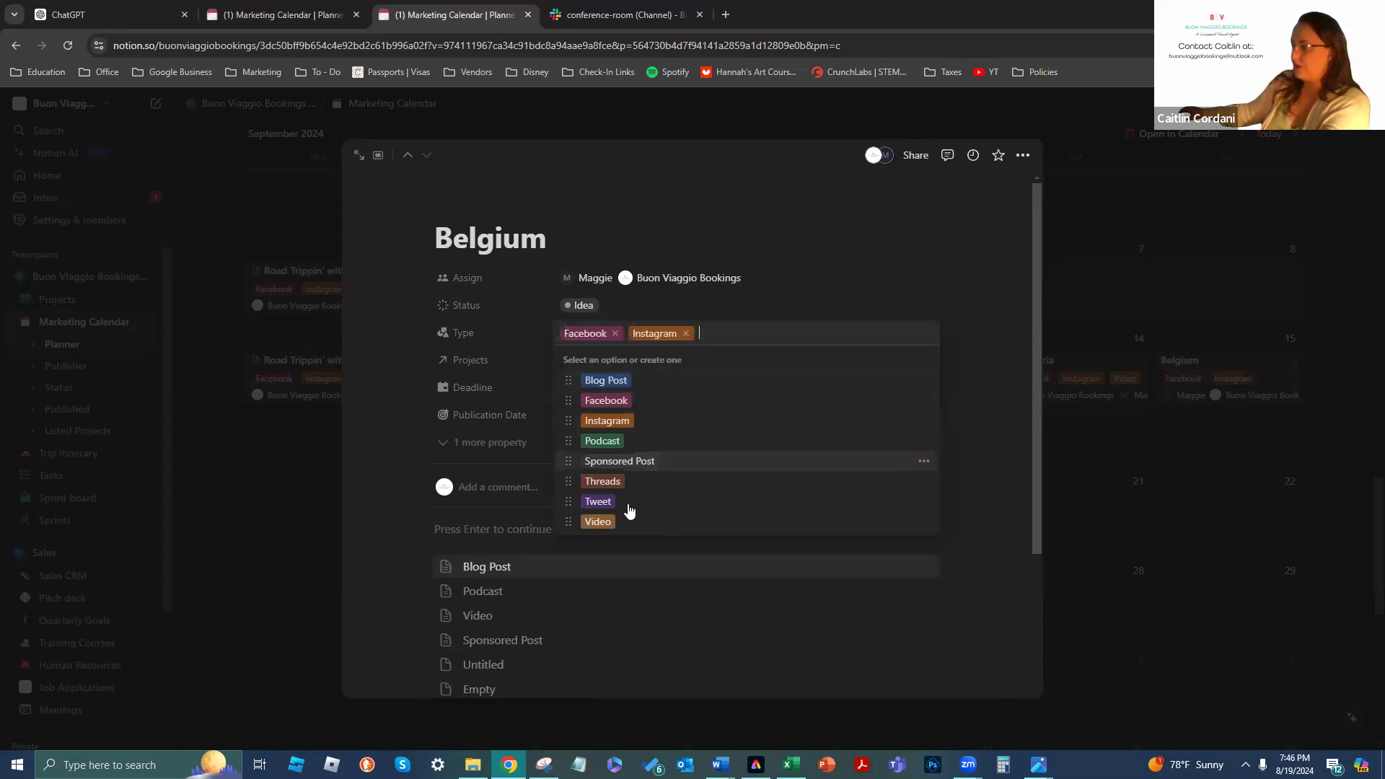
left_click(619, 528)
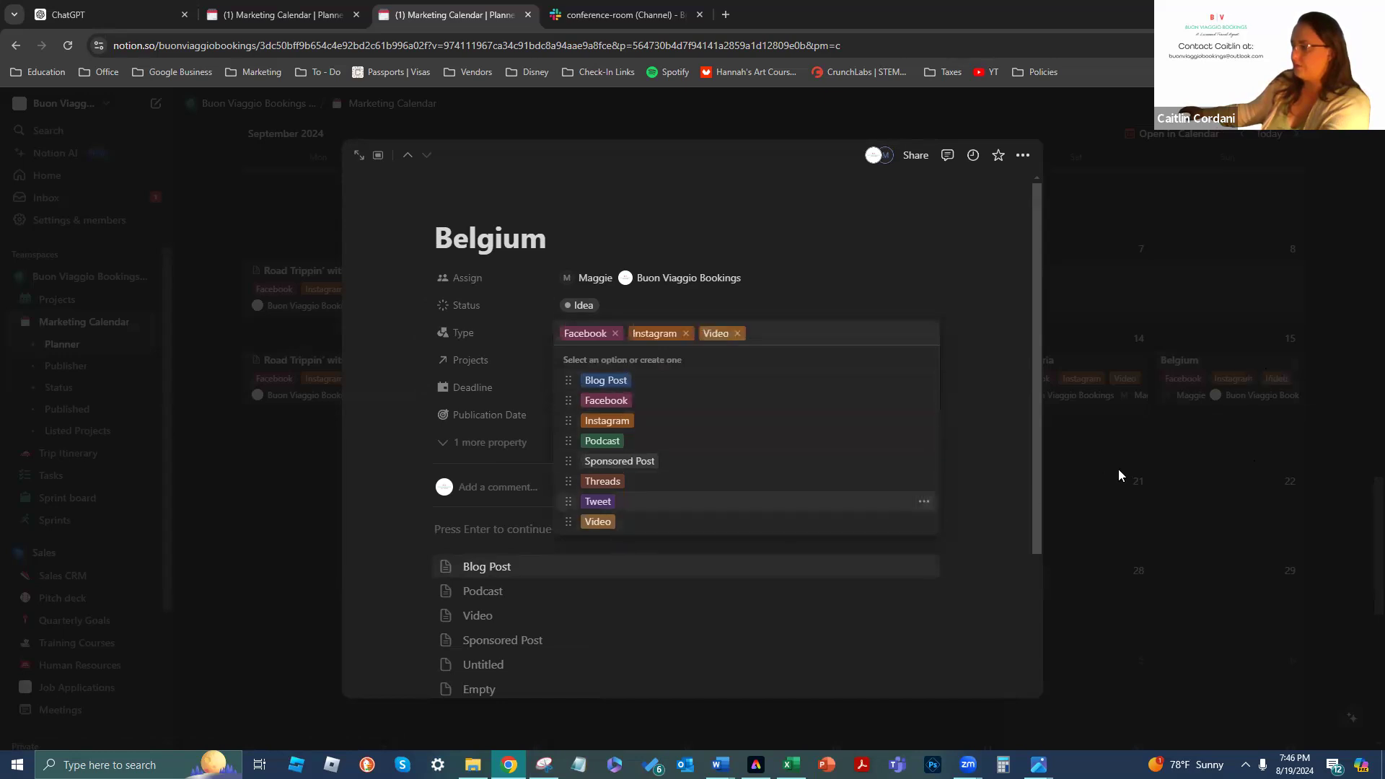
left_click(955, 306)
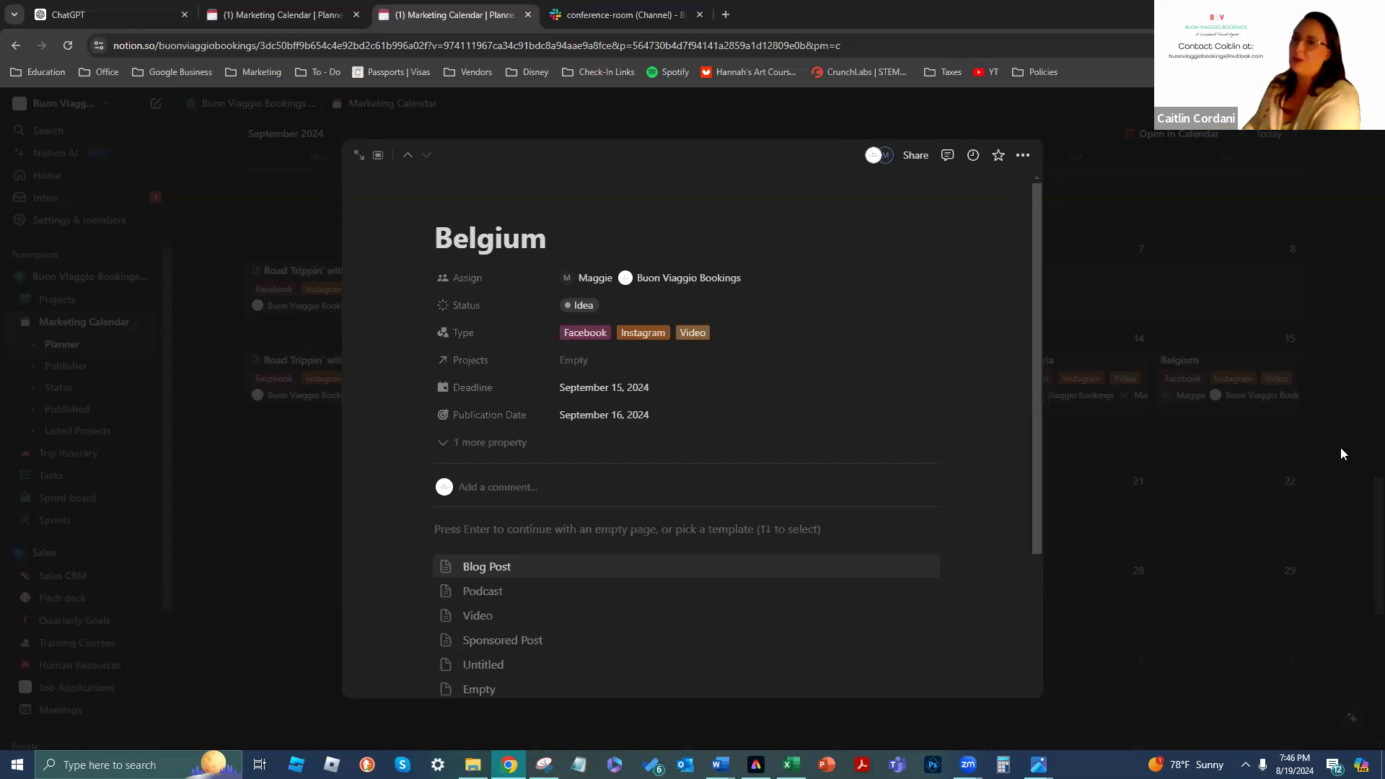
key("Return")
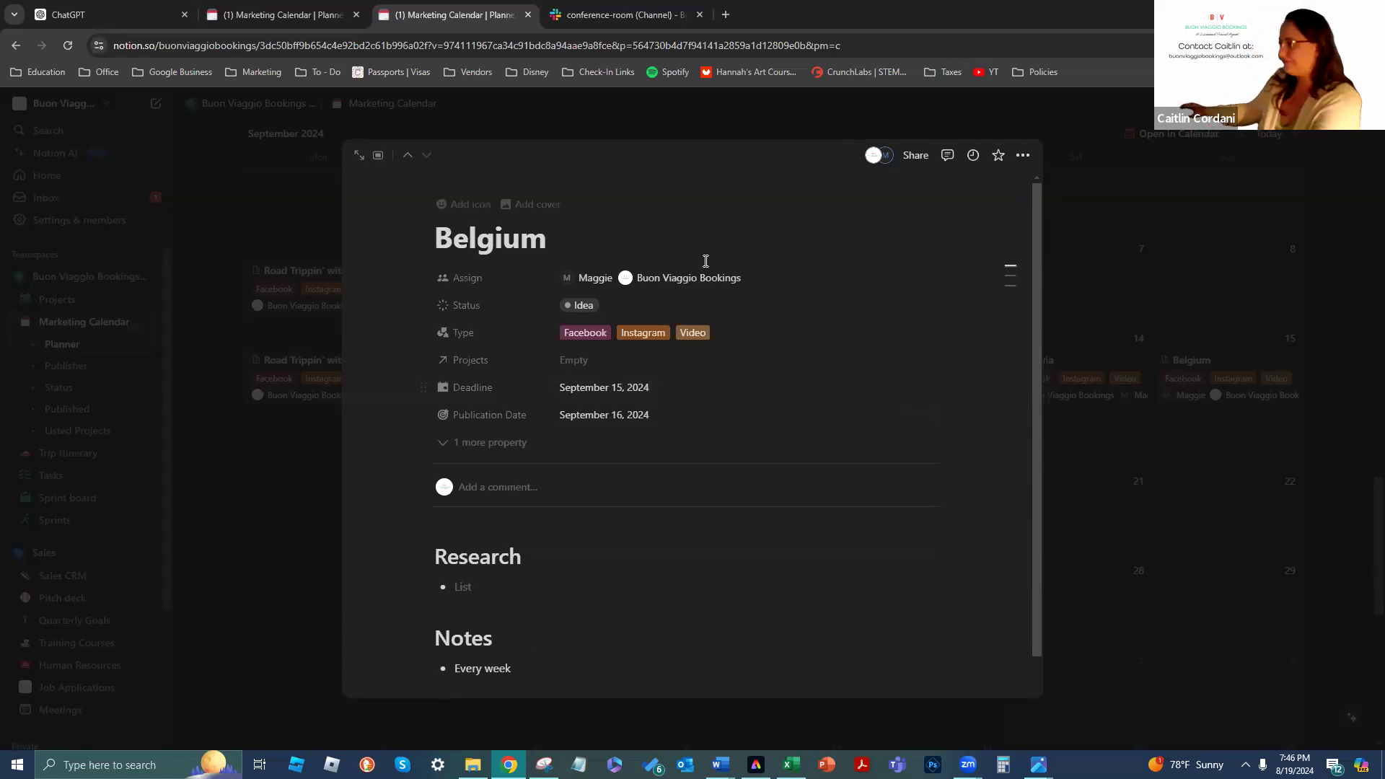
Review the Belgium entry's Research notes along with its HOTP and Belgium sections
scroll(810, 296, "down", 1)
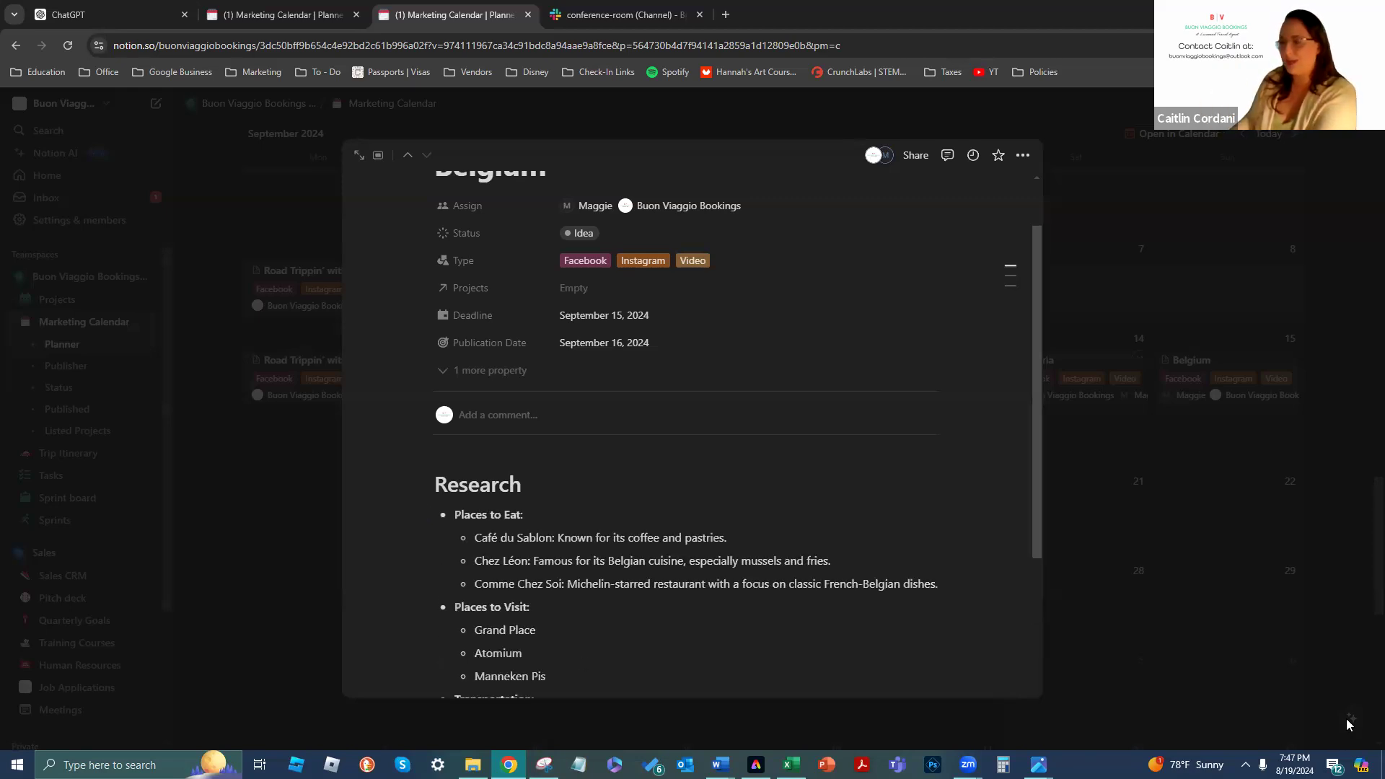
scroll(866, 534, "down", 3)
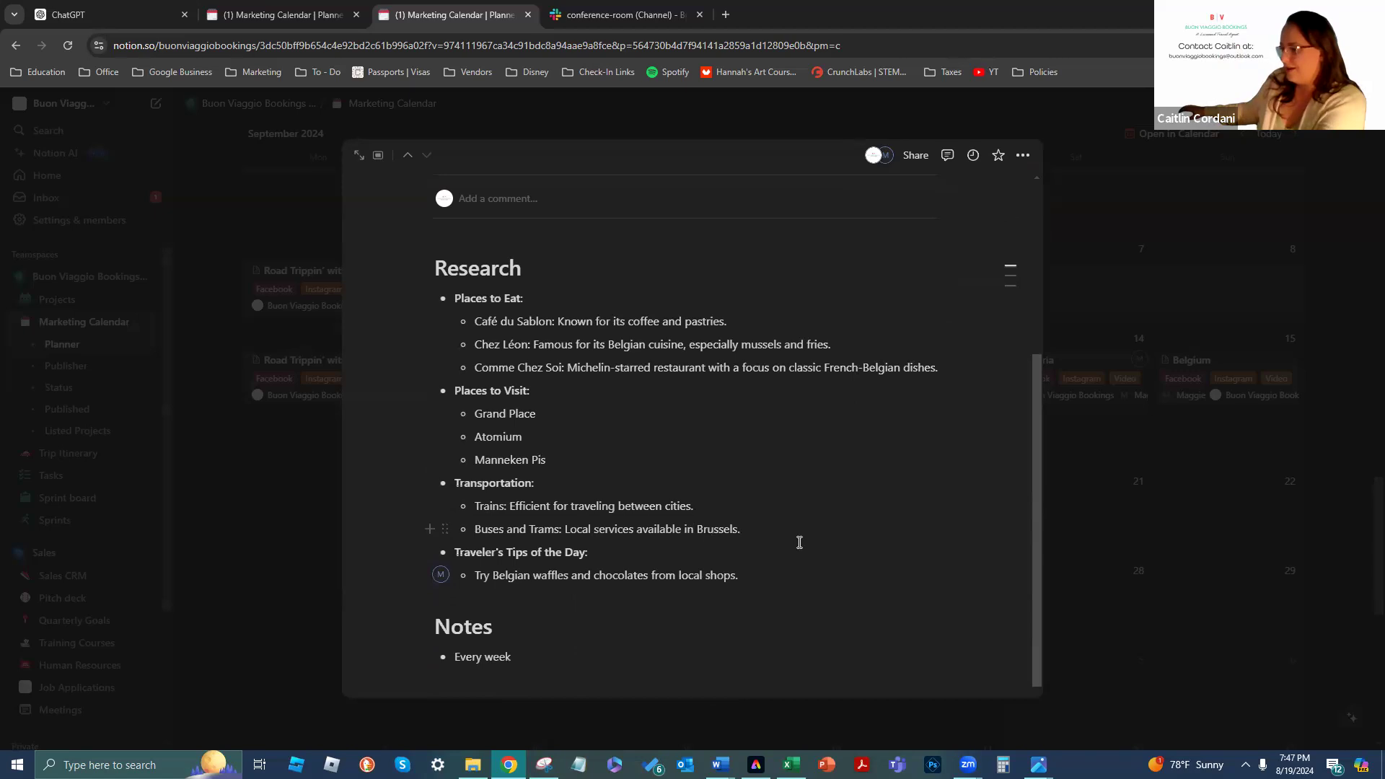
scroll(869, 409, "down", 1)
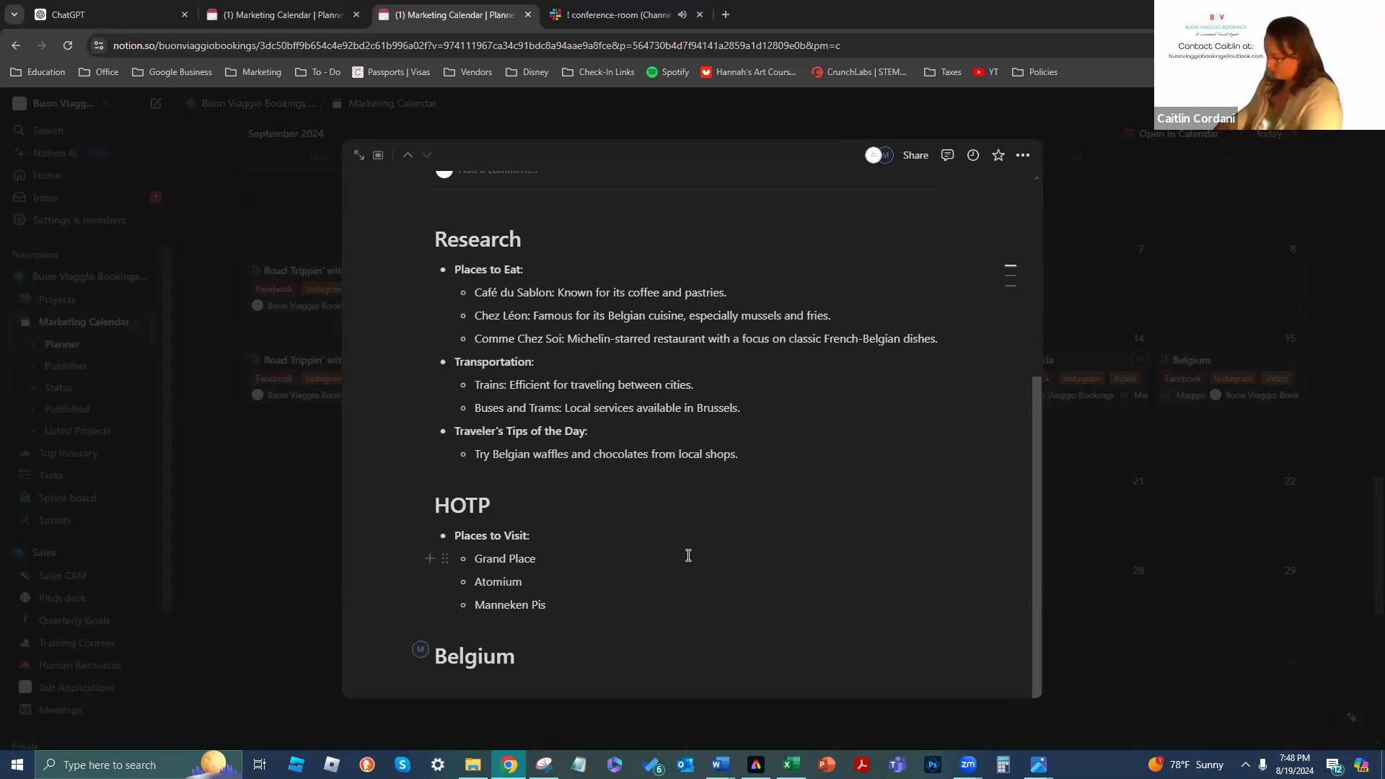
scroll(688, 555, "down", 1)
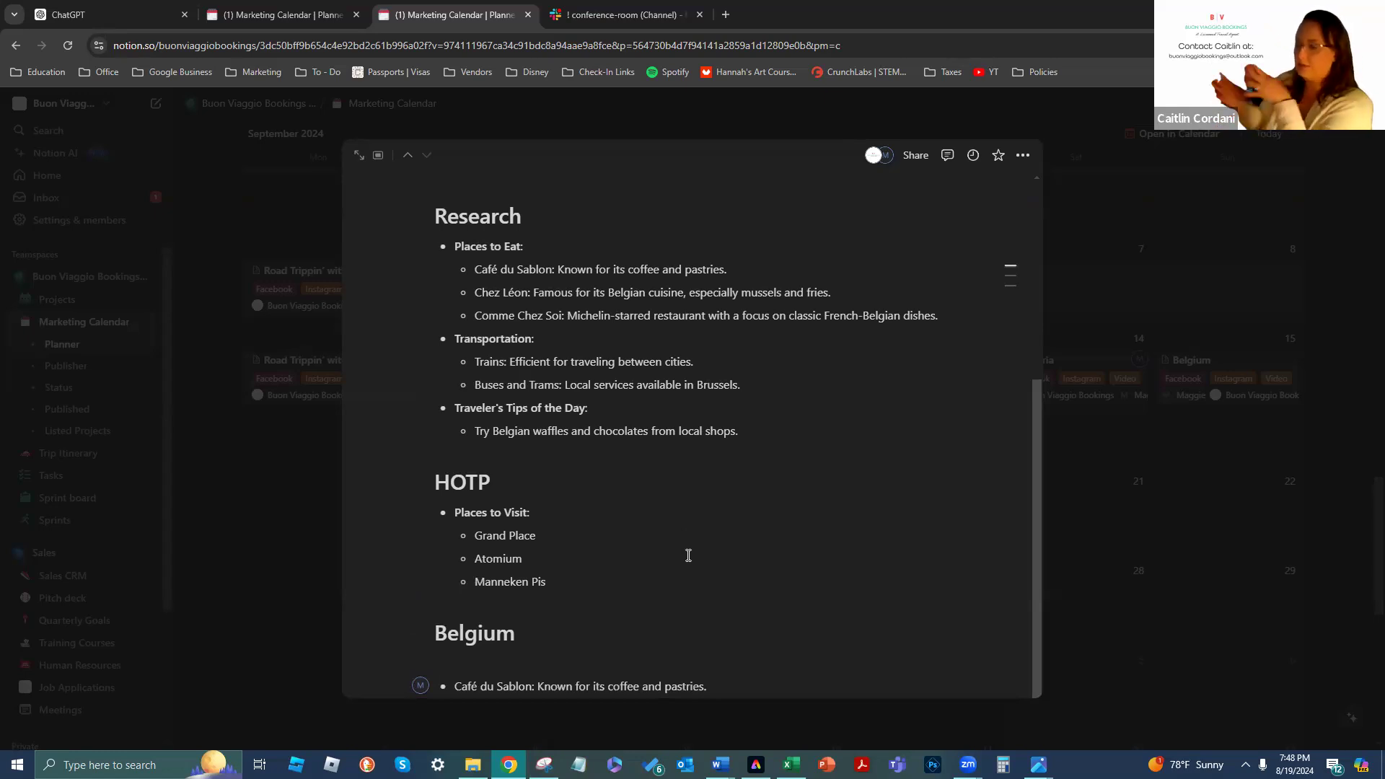
Switch to Slack, check the Notion app's messages for the Belgium assignment, and return to the Marketing Calendar
left_click(622, 14)
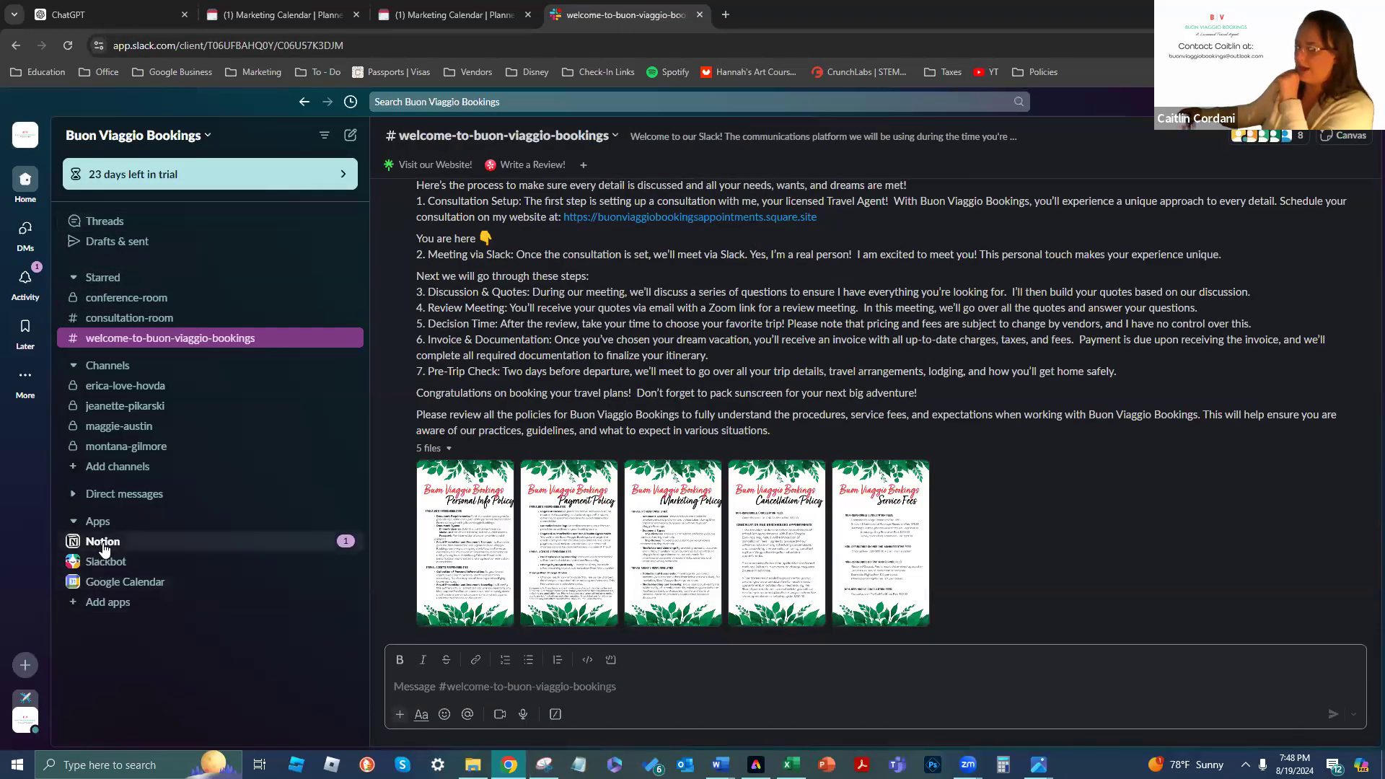
left_click(103, 543)
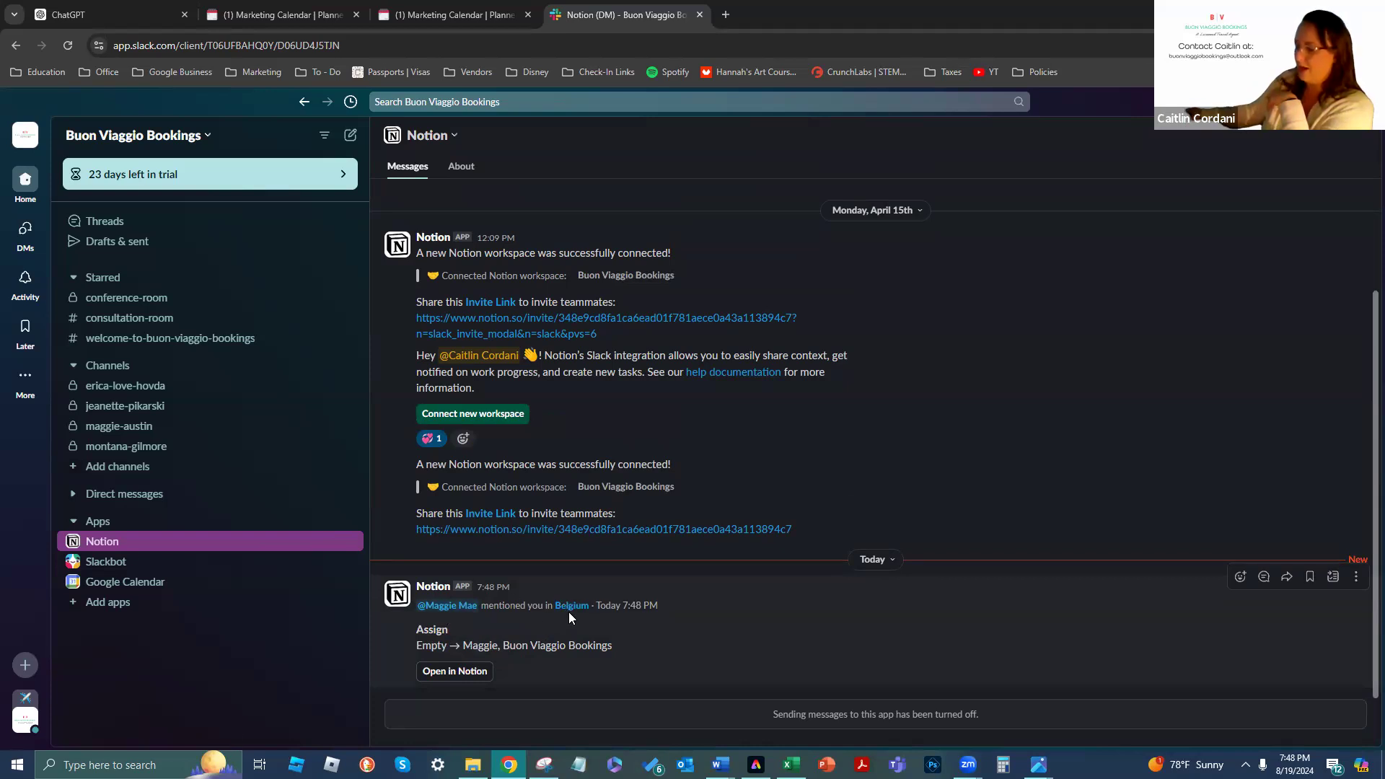
left_click(452, 13)
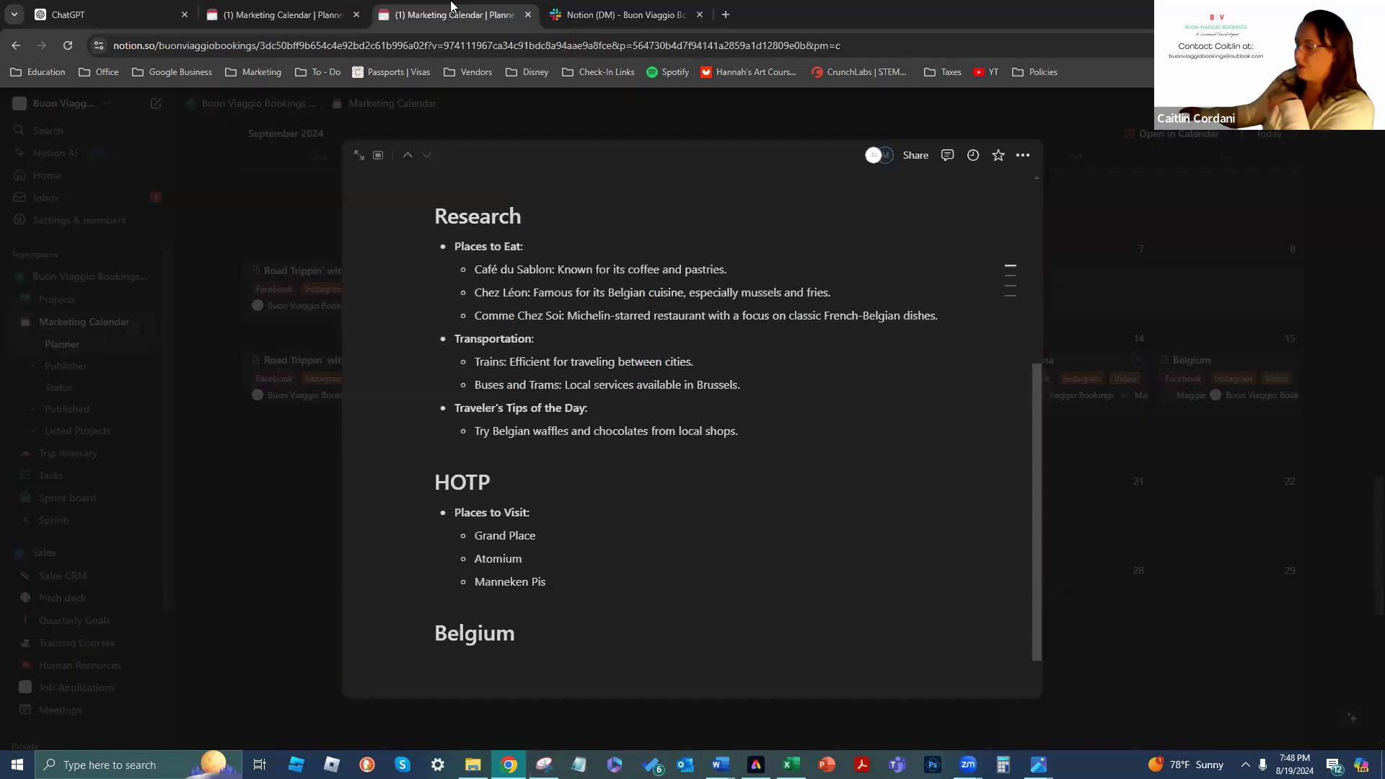
Review the Belgium page's Research and HOTP lists and its Belgium, Café du Sablon, Chez Léon and Comme Chez Soi headings
scroll(762, 539, "down", 2)
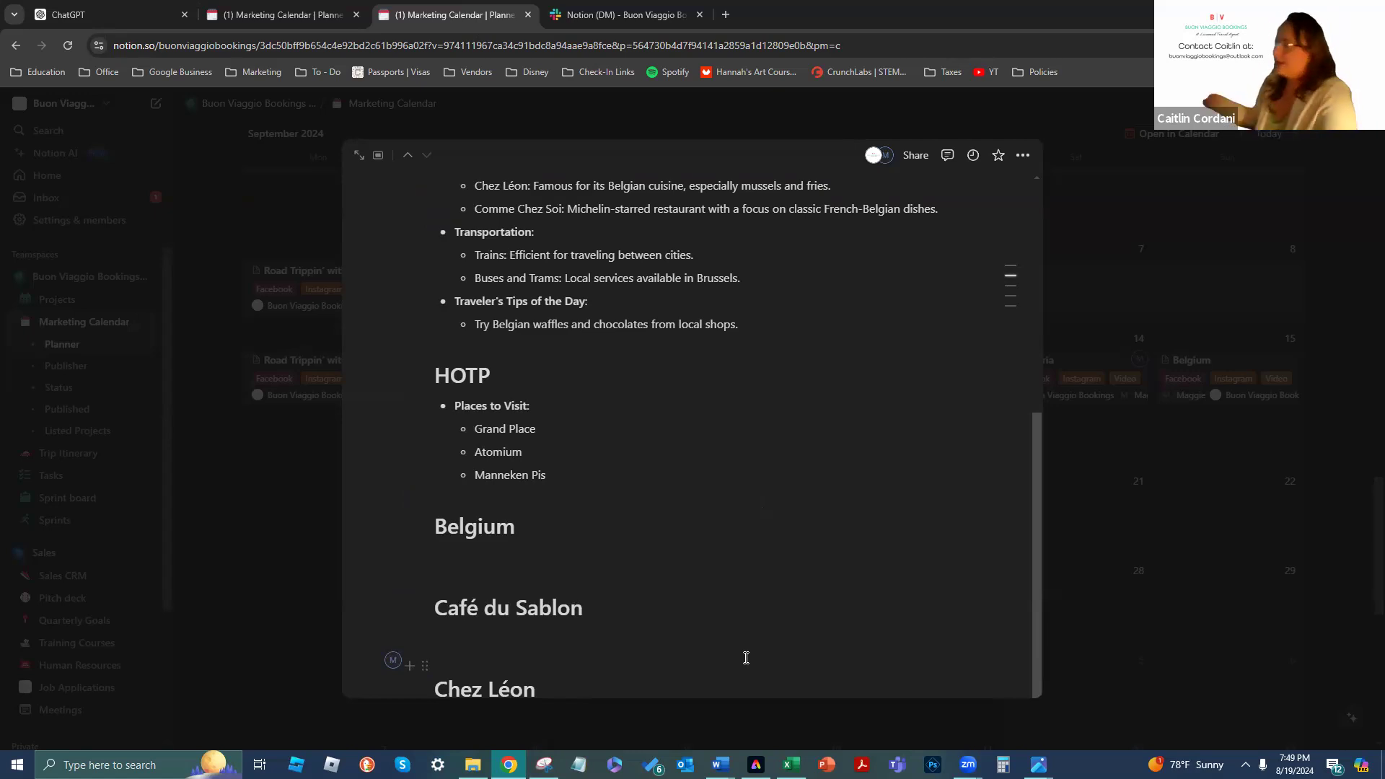
mouse_move(1008, 293)
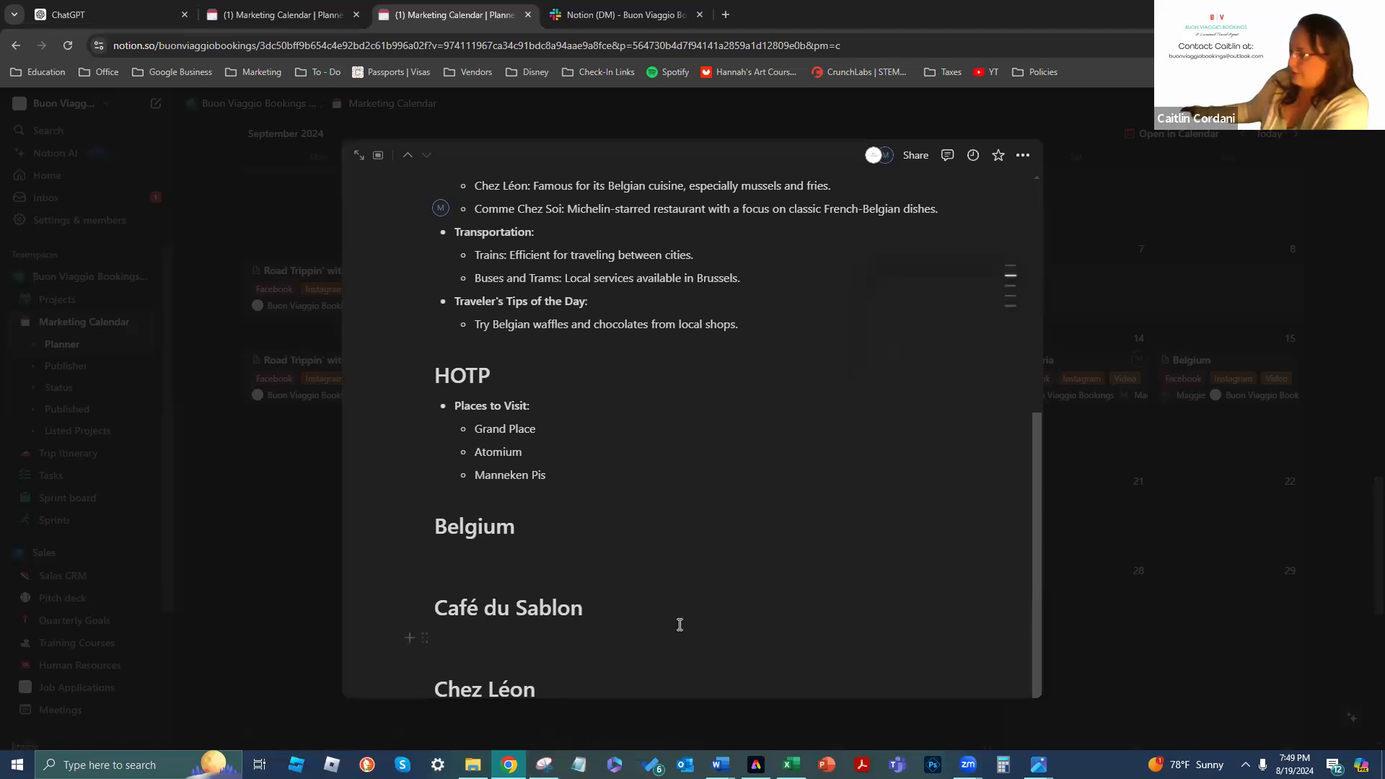
scroll(678, 620, "down", 1)
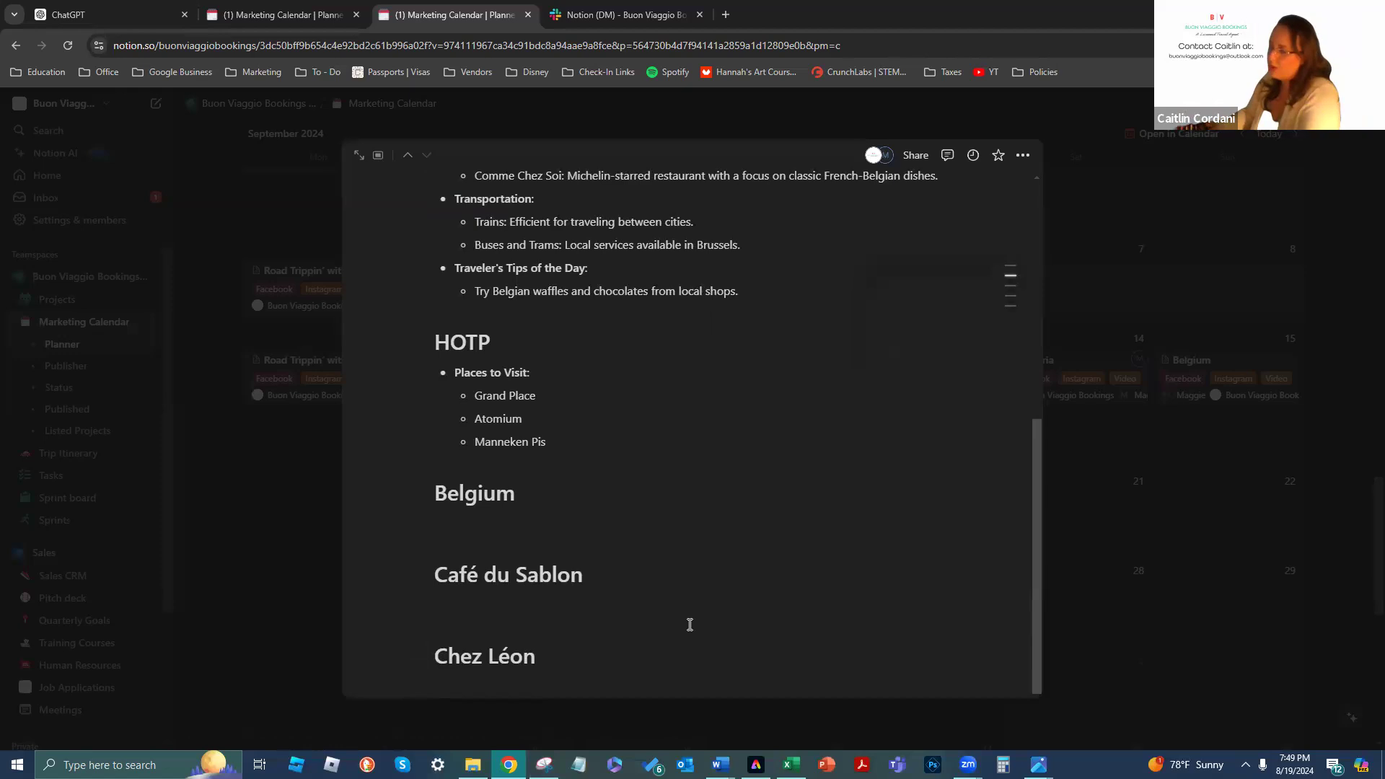
scroll(619, 396, "up", 1)
scroll(619, 396, "up", 1)
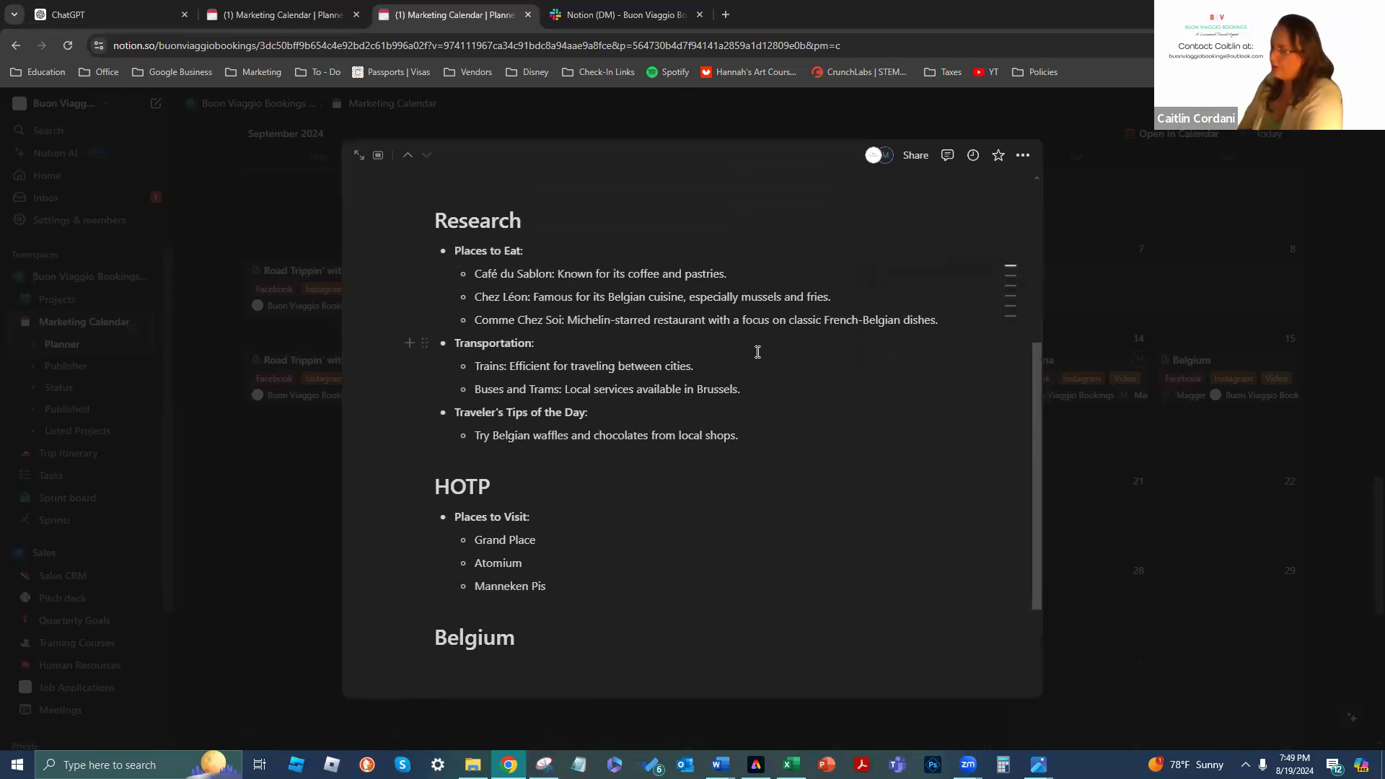
scroll(751, 354, "down", 2)
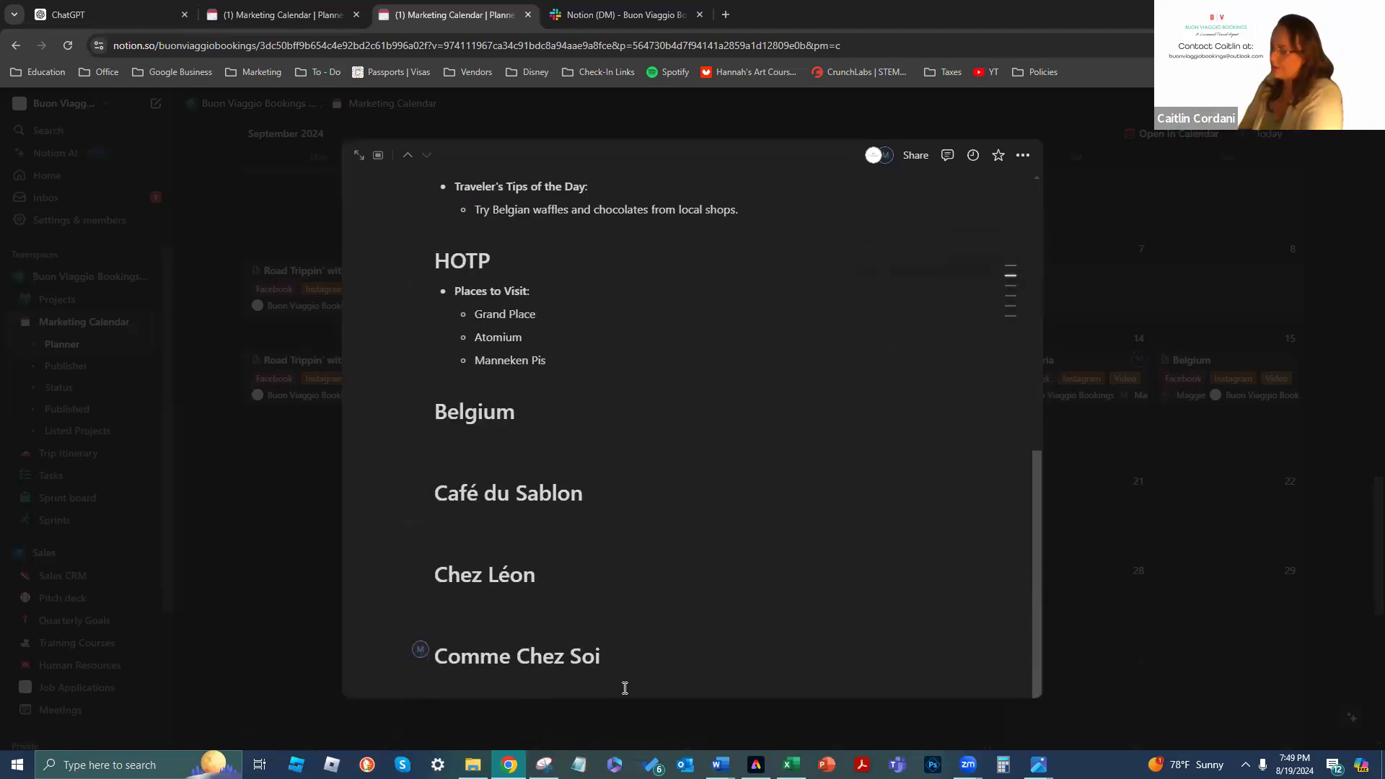
left_click(443, 442)
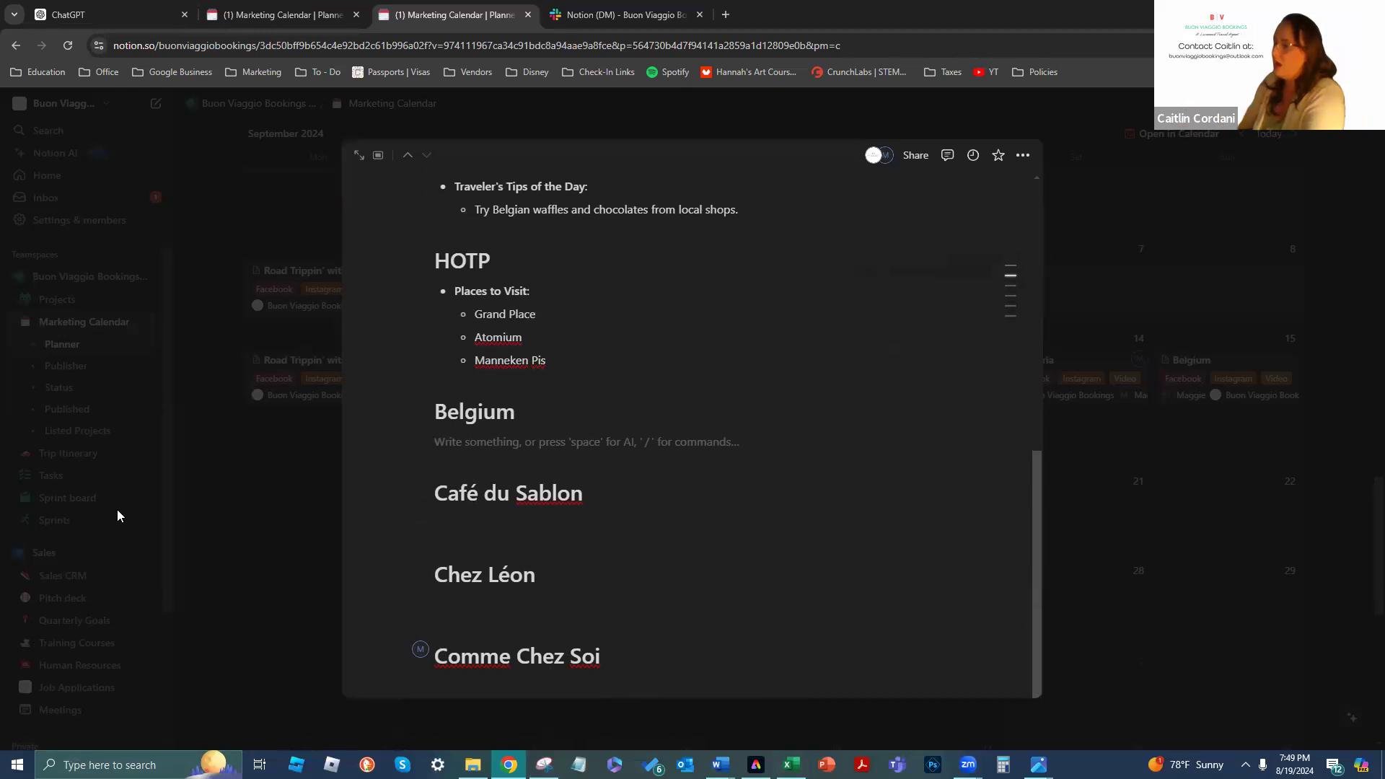
Close the Belgium page and open the Missouri entry on August 5 in the Planner calendar
left_click(210, 424)
scroll(202, 375, "up", 10)
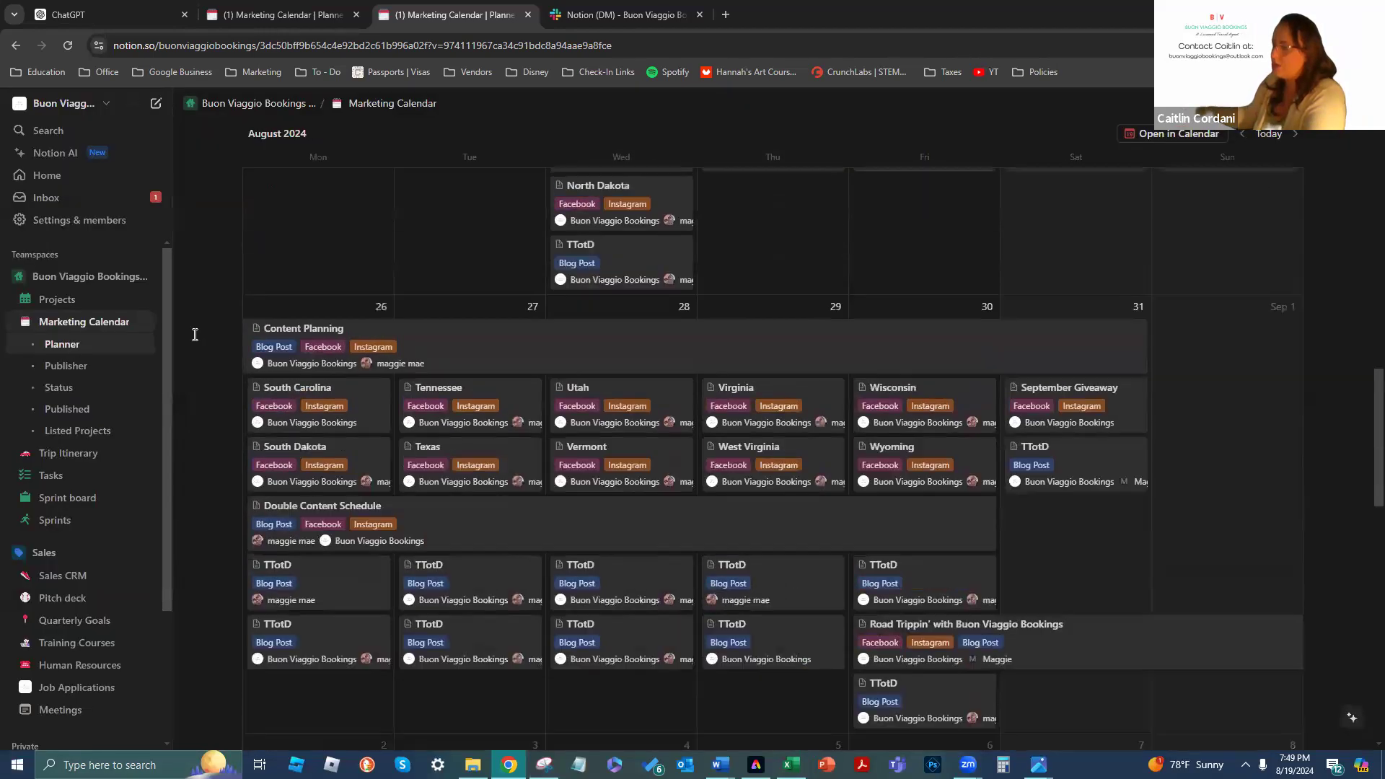
scroll(197, 337, "up", 4)
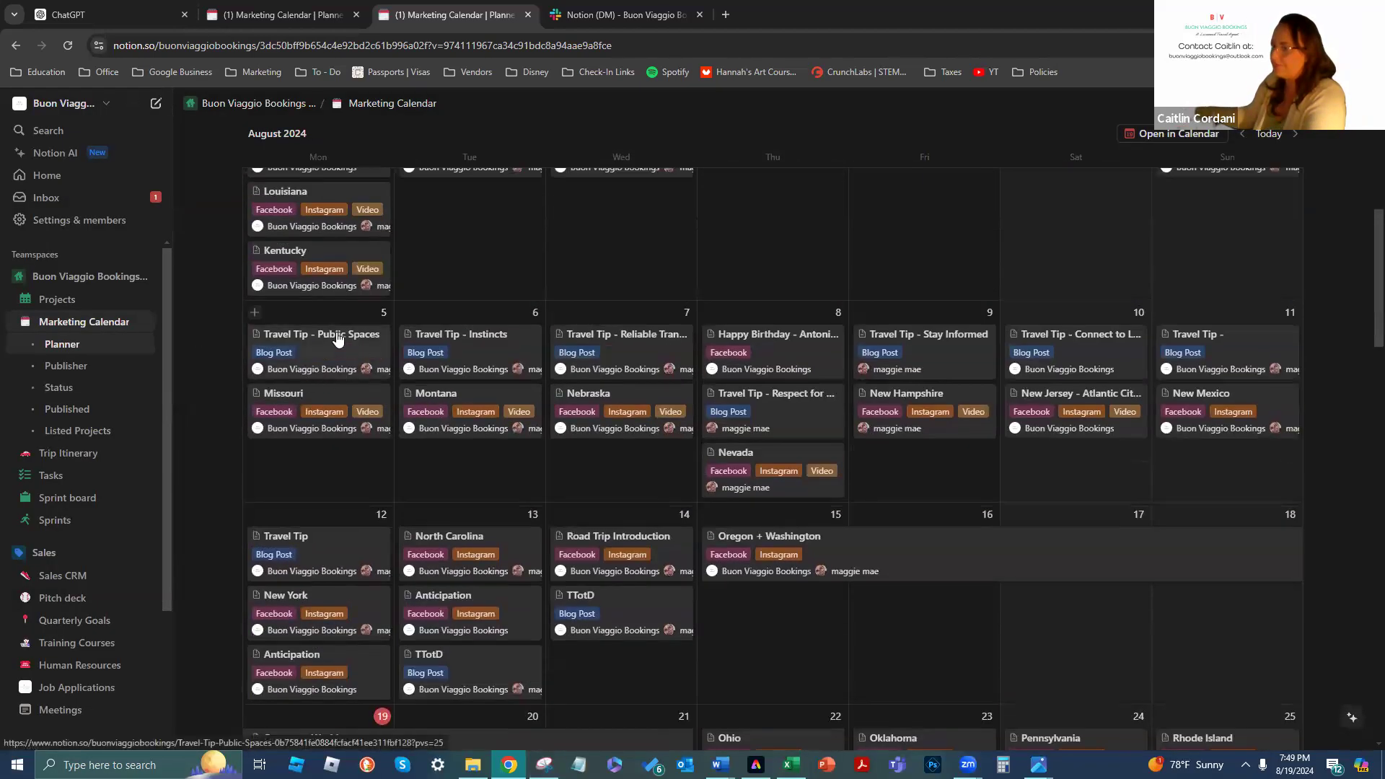
left_click(354, 406)
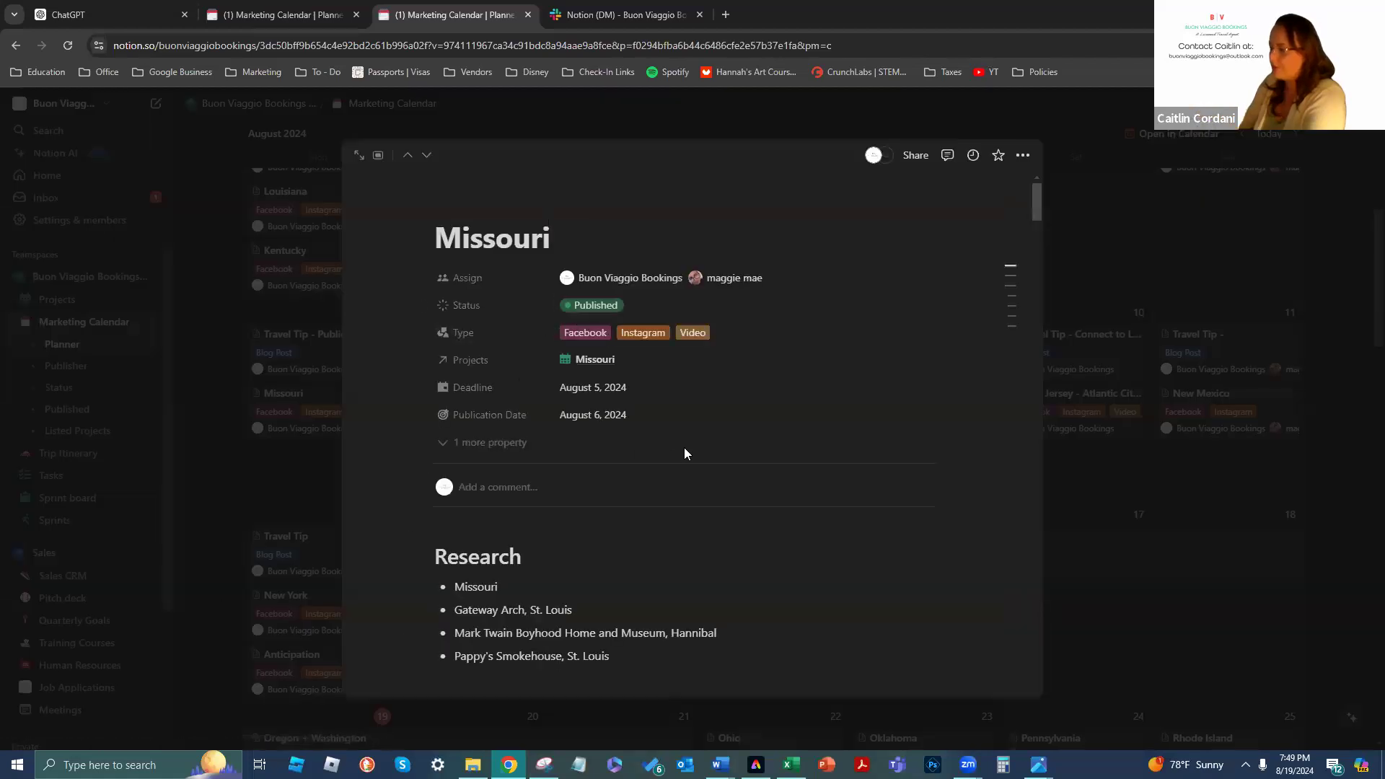
Delete the Draft heading between the Notes and Missouri sections of the Missouri page
scroll(684, 449, "down", 3)
scroll(430, 410, "down", 3)
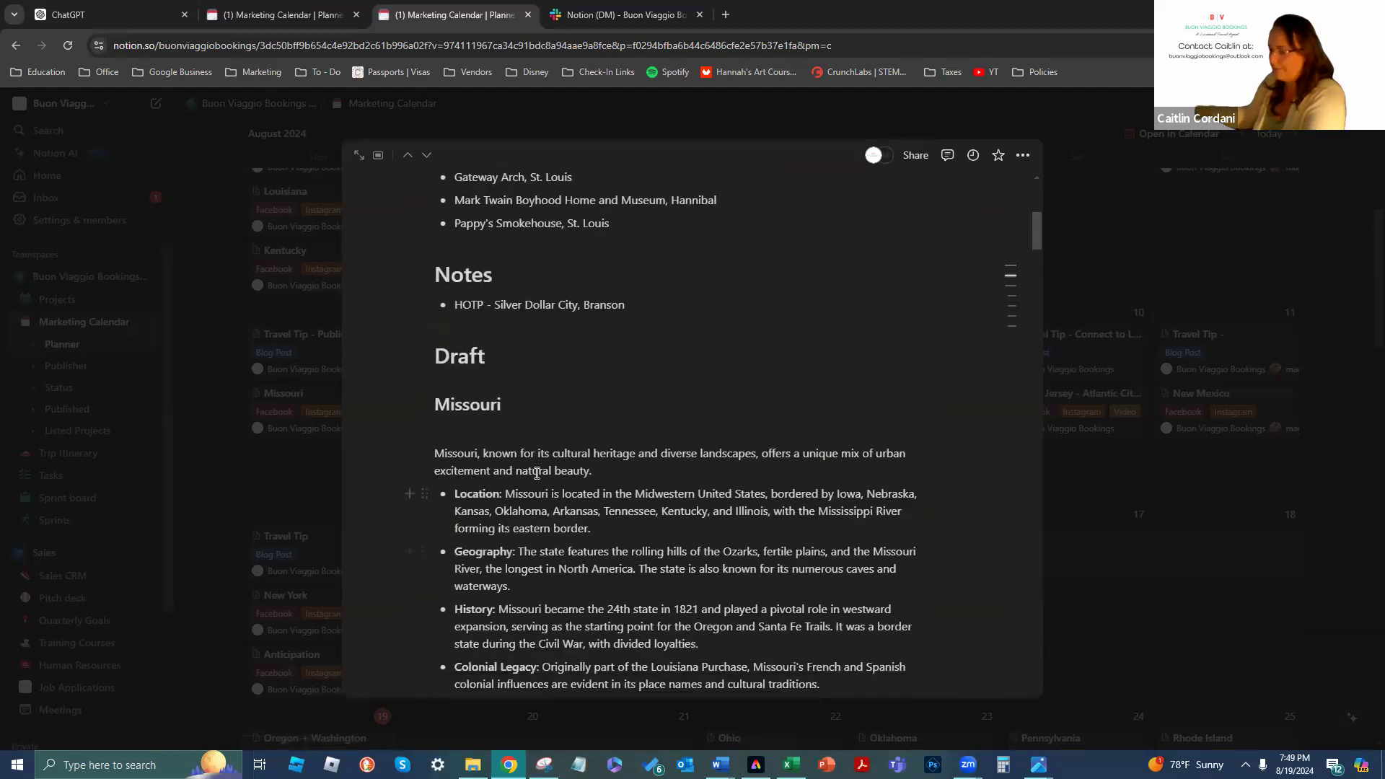
scroll(510, 404, "down", 1)
left_click_drag(535, 284, 413, 280)
key("BackSpace")
key("BackSpace")
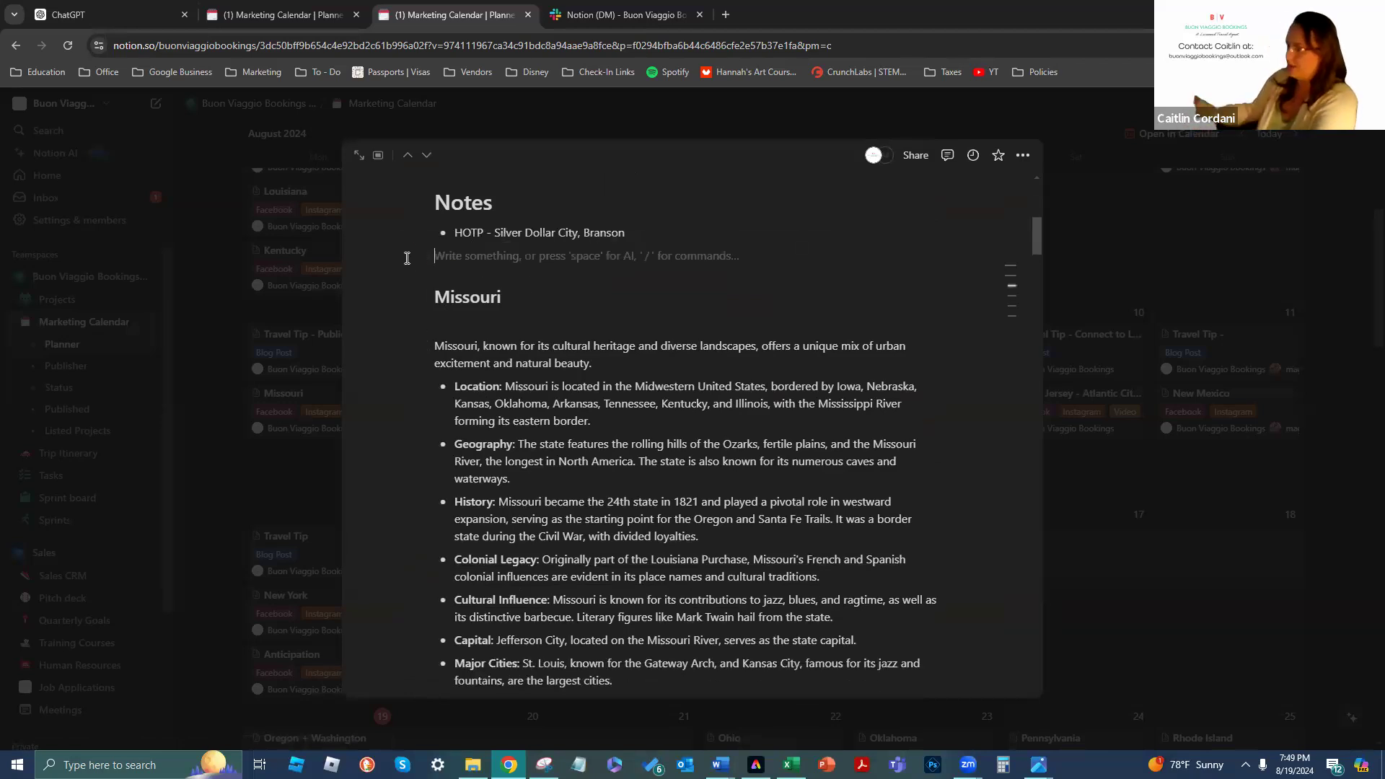
Turn the Missouri section heading below the Notes into a Heading 1
left_click(424, 296)
mouse_move(375, 295)
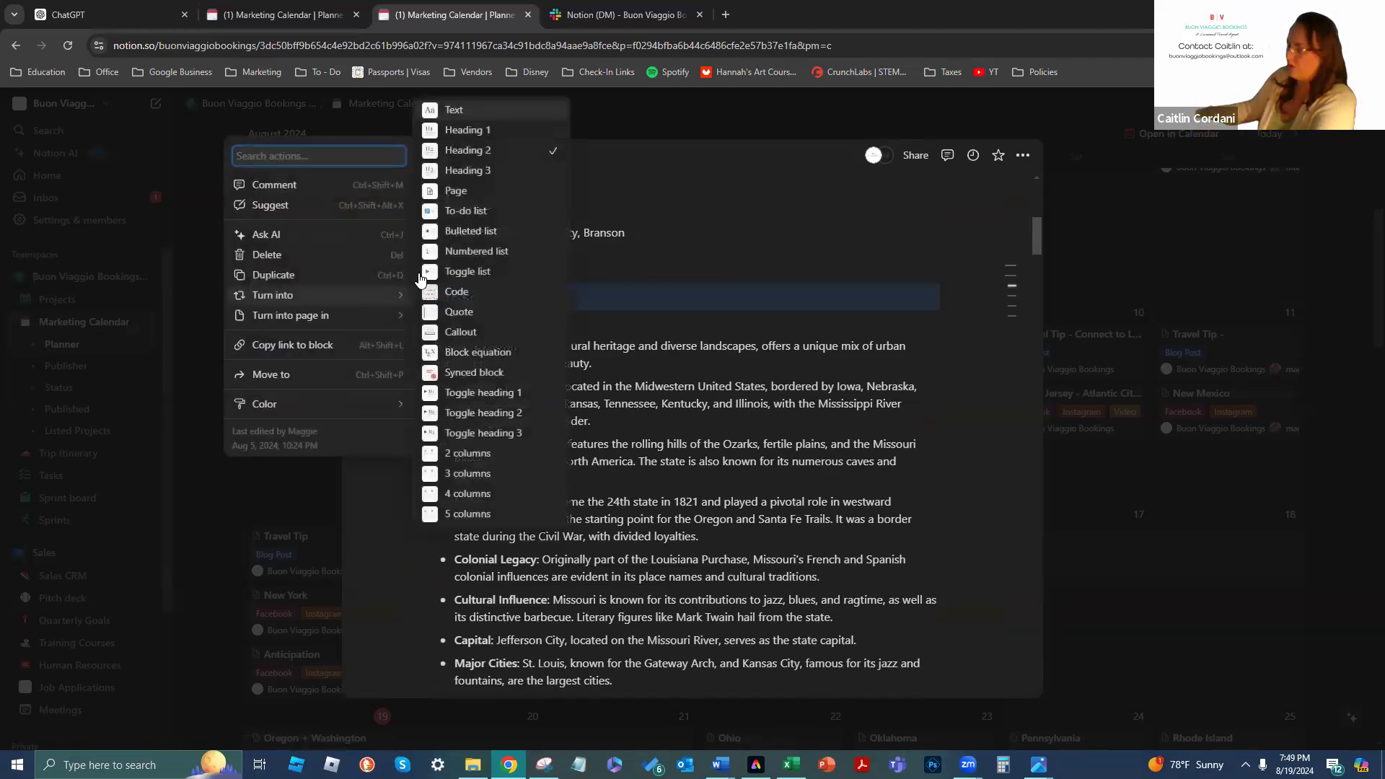
left_click(465, 127)
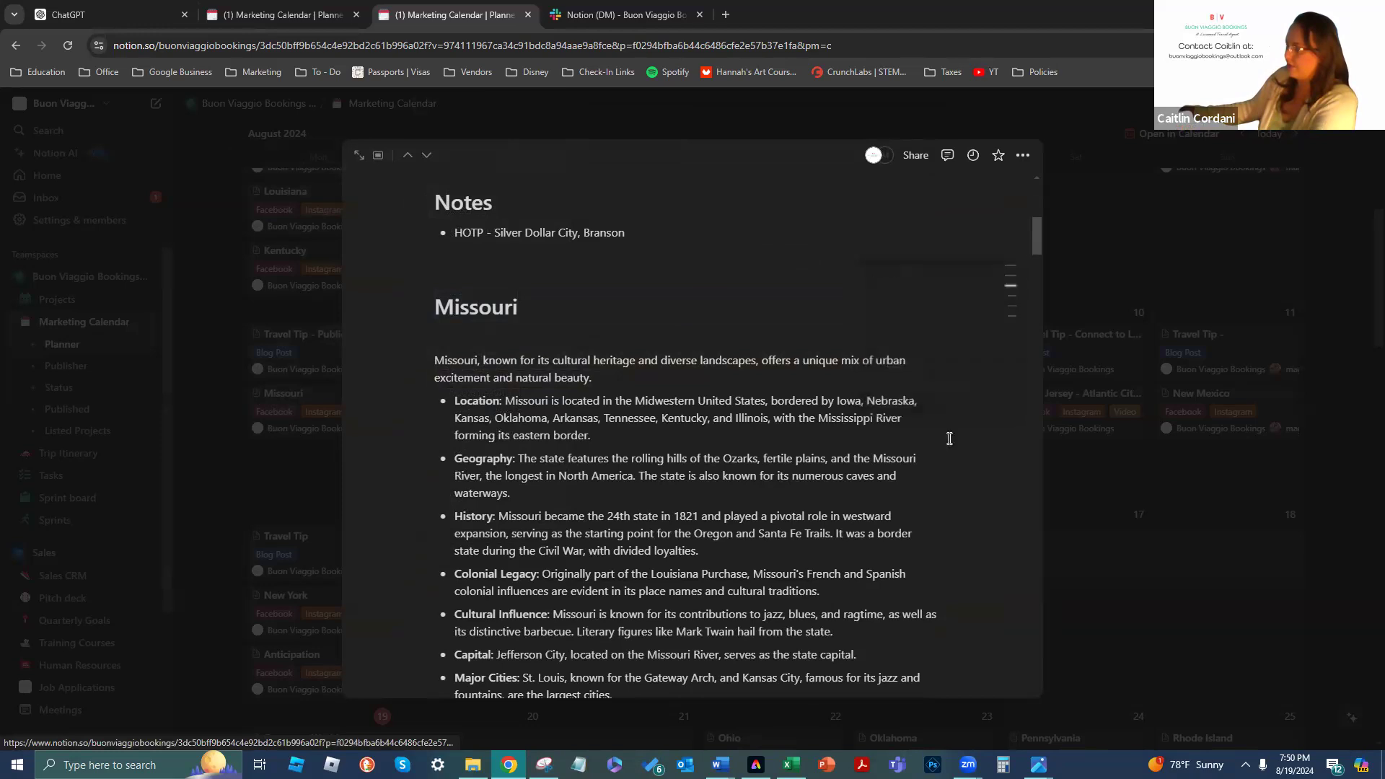
Look through the Missouri section's facts, photos and state map as an example of finished content
scroll(721, 433, "down", 3)
scroll(461, 360, "up", 3)
scroll(439, 405, "down", 7)
scroll(668, 396, "down", 10)
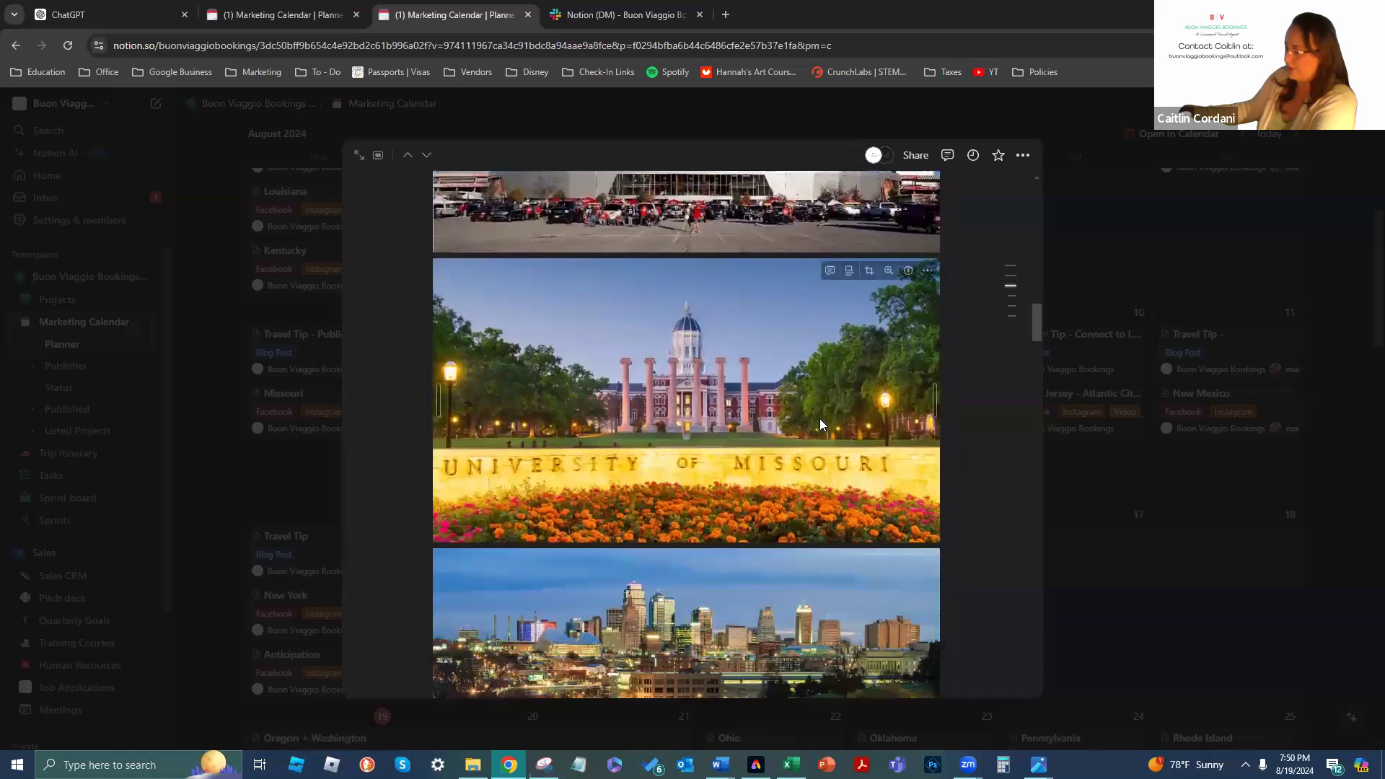
scroll(819, 420, "down", 10)
scroll(821, 424, "down", 10)
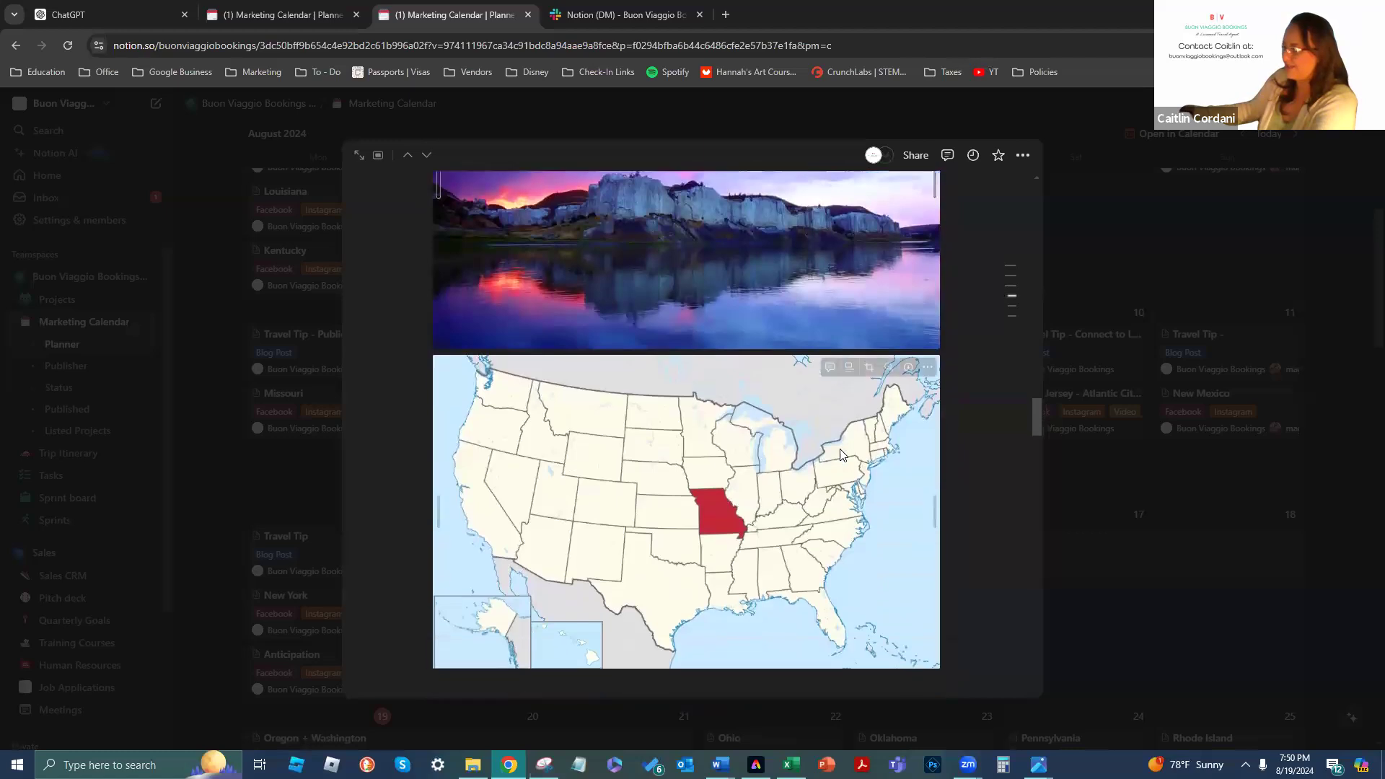
scroll(840, 454, "down", 5)
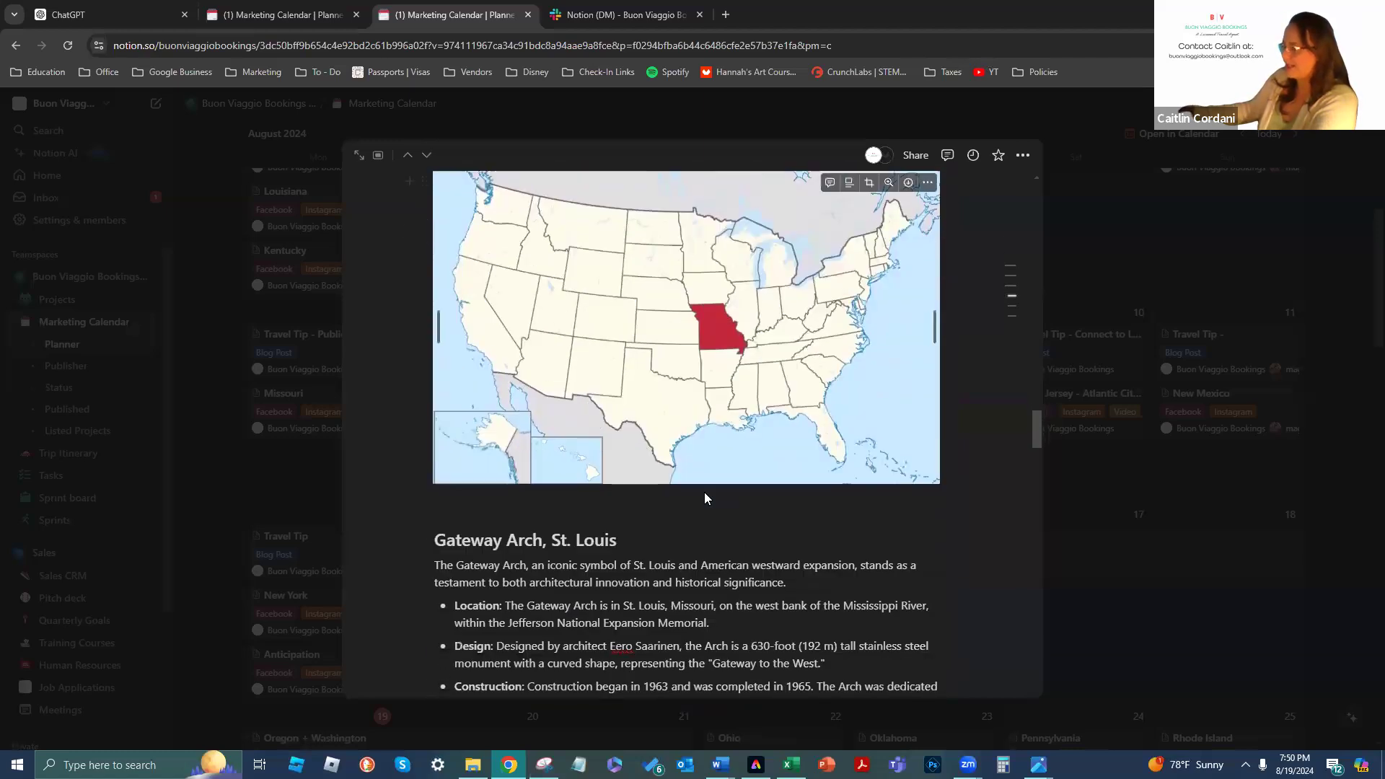
Review the remaining sections of the Missouri page from Gateway Arch, St. Louis through the Pappy's Smokehouse details and photos
scroll(678, 501, "down", 1)
scroll(498, 346, "down", 3)
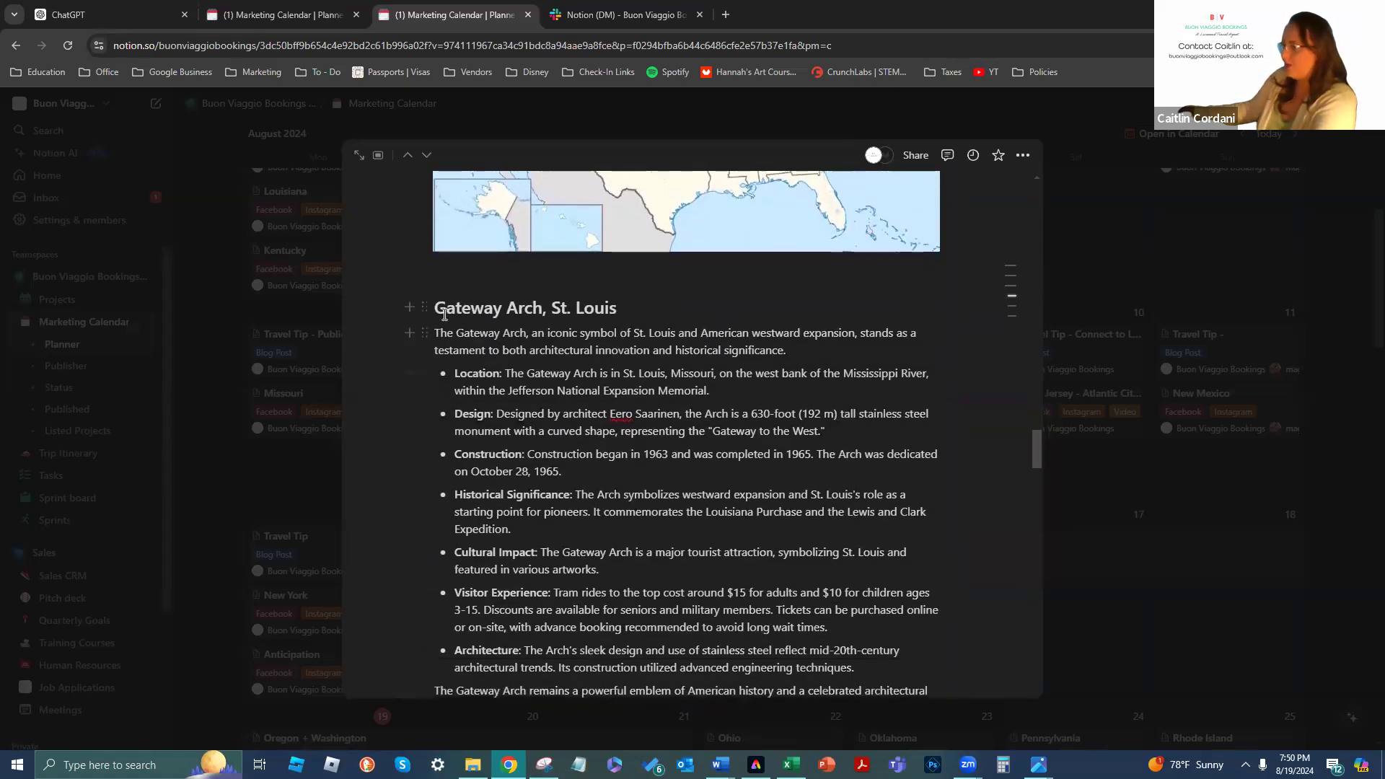
scroll(447, 310, "down", 1)
scroll(520, 449, "down", 3)
scroll(710, 430, "down", 7)
scroll(670, 453, "down", 7)
scroll(465, 397, "down", 1)
scroll(466, 401, "down", 10)
scroll(781, 411, "down", 12)
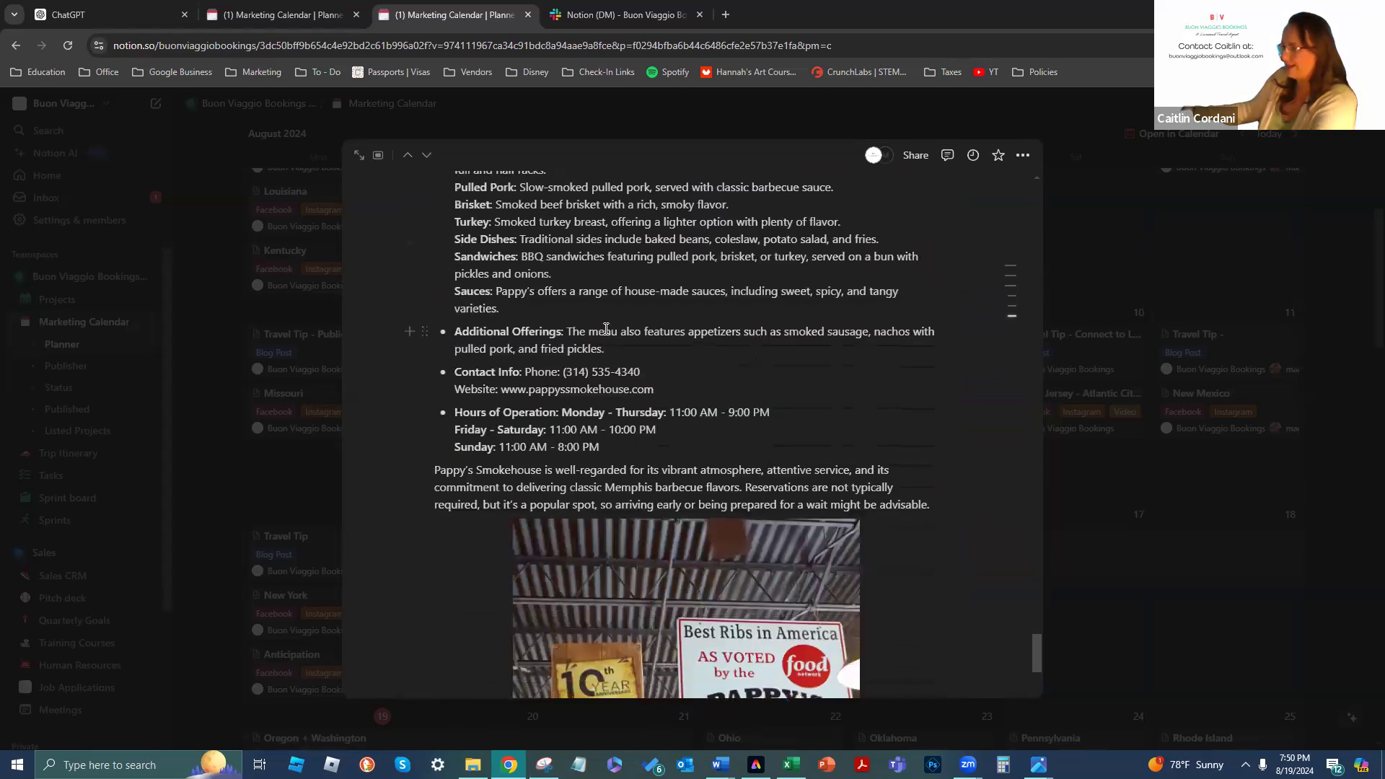
scroll(606, 329, "up", 5)
scroll(786, 396, "down", 7)
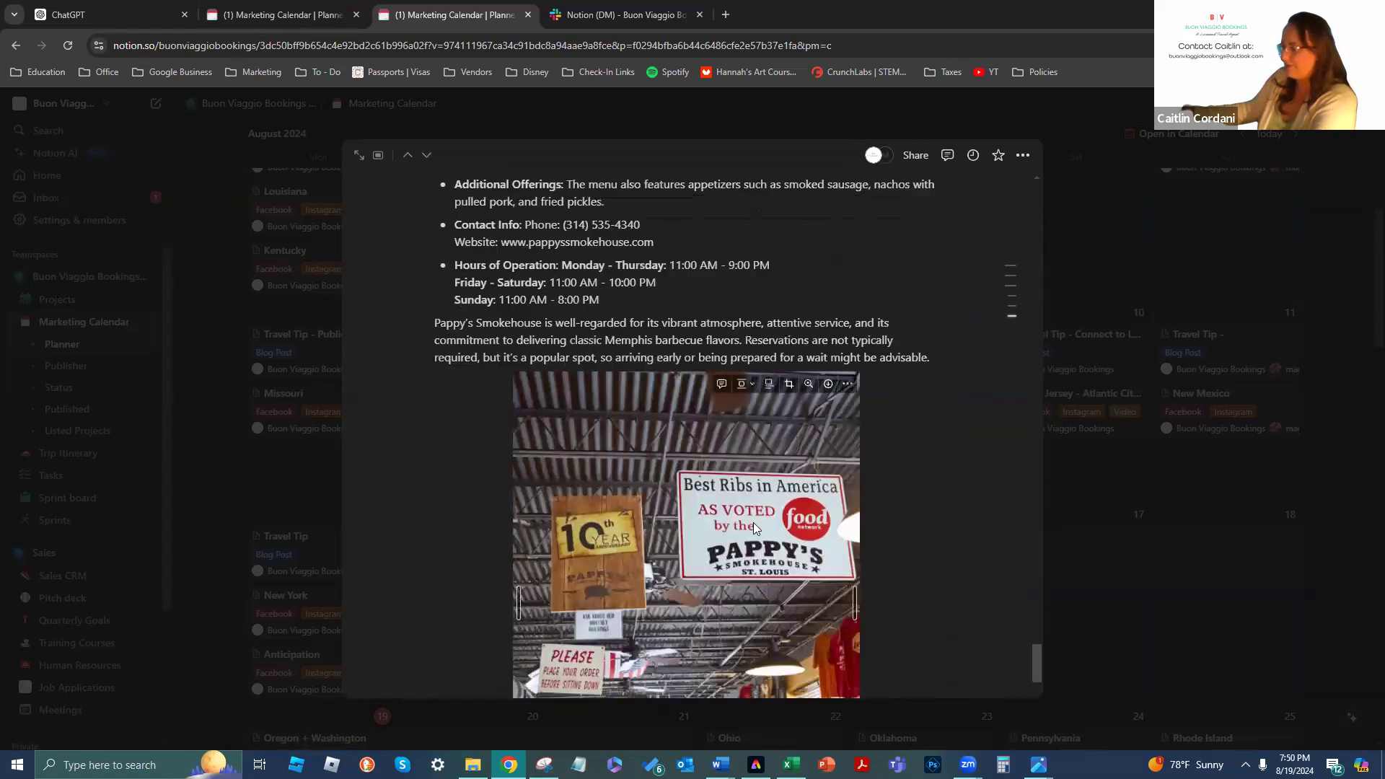
scroll(753, 527, "down", 4)
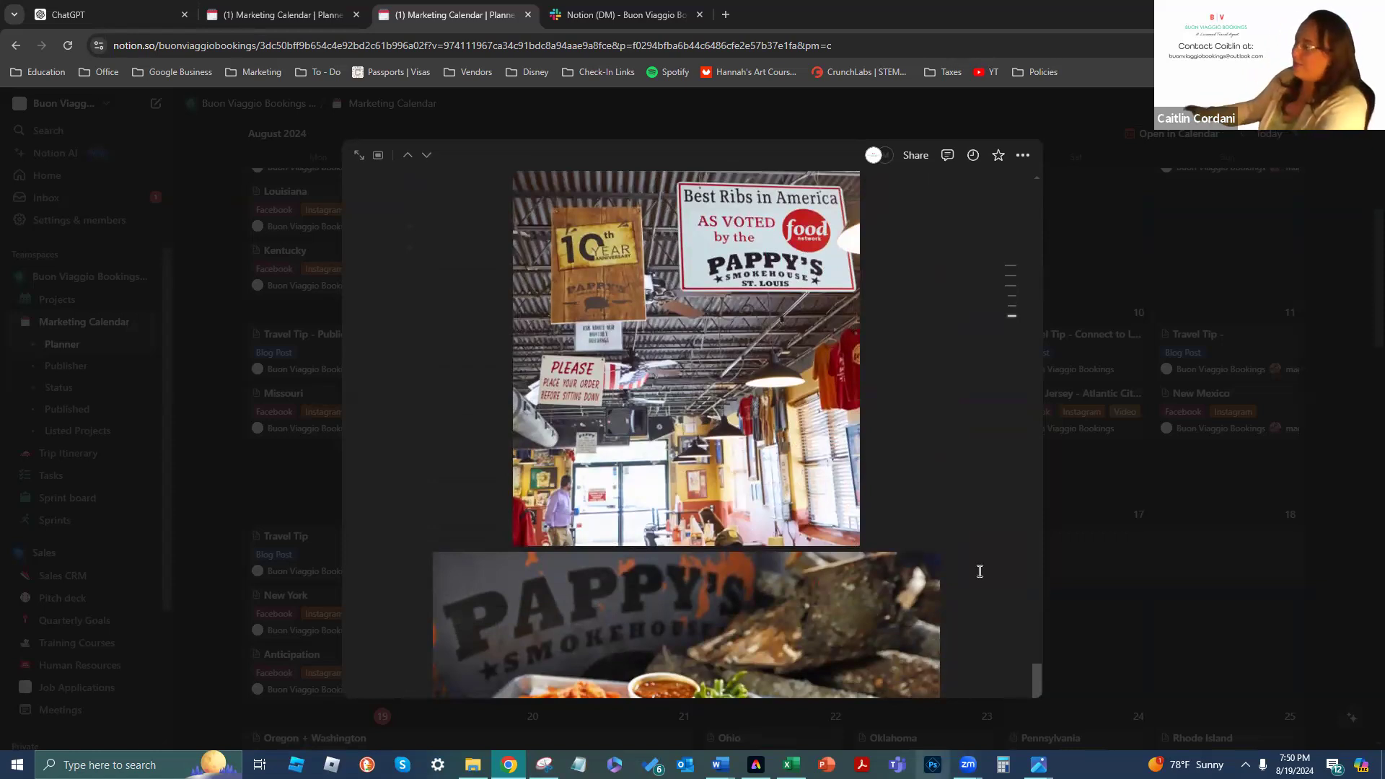
scroll(954, 511, "down", 3)
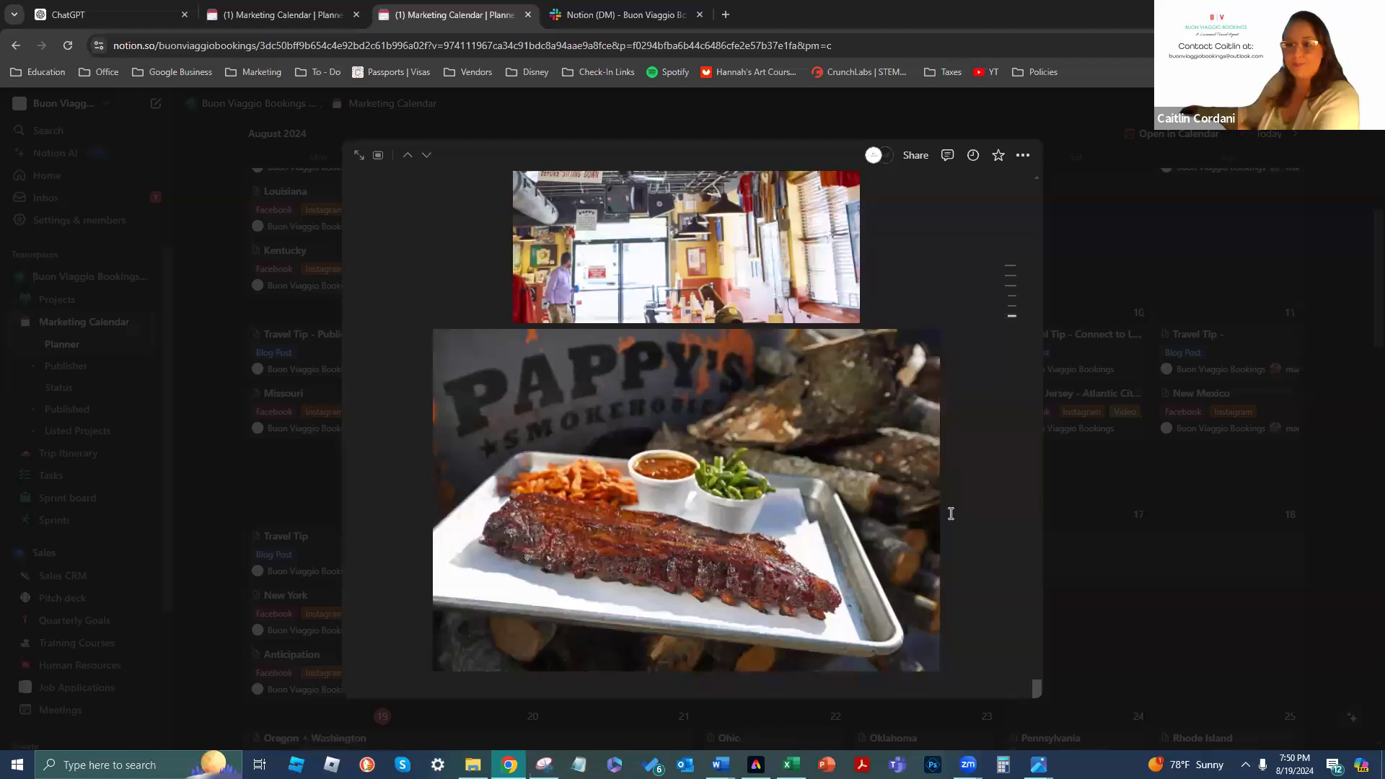
Close the Missouri page, open the Oregon + Washington entry starting August 15, and review its Notes and admission fee summary by day
left_click(209, 355)
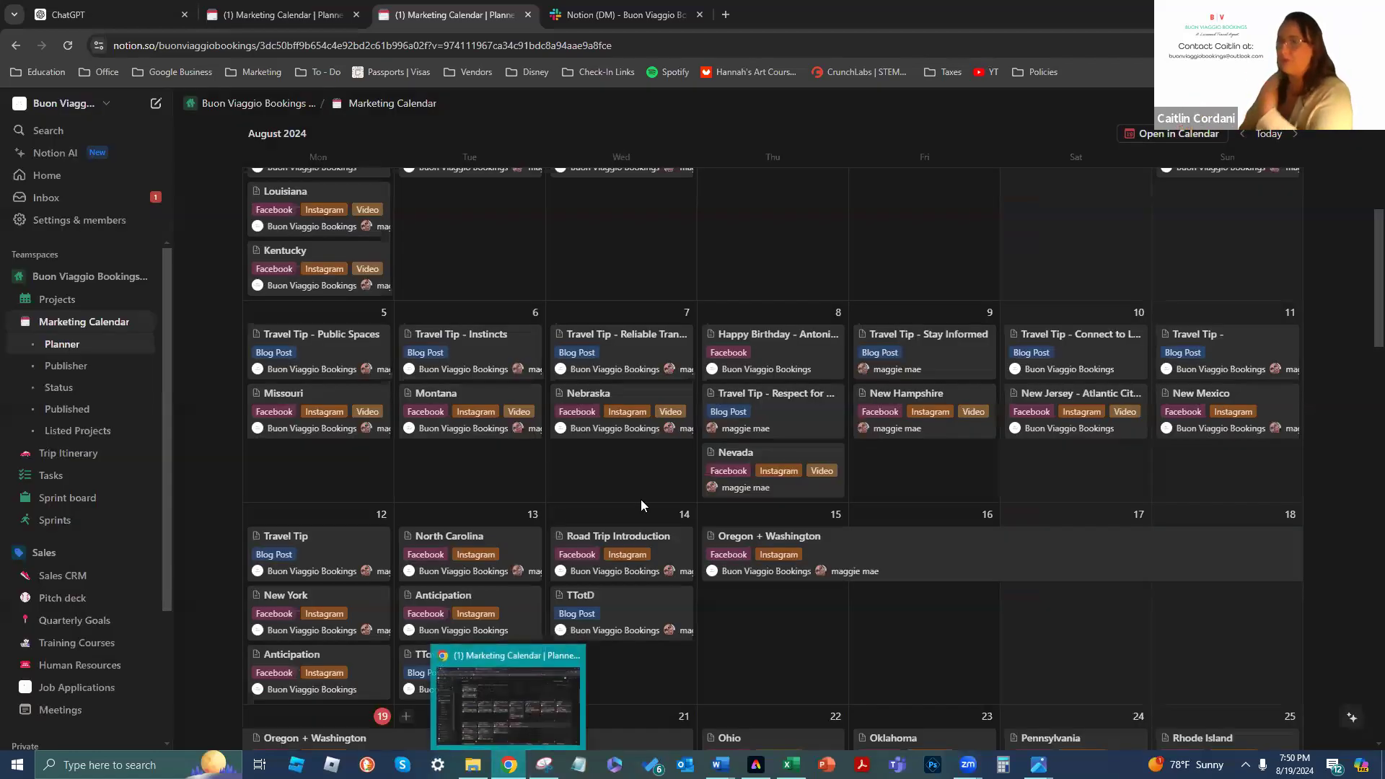
left_click(845, 545)
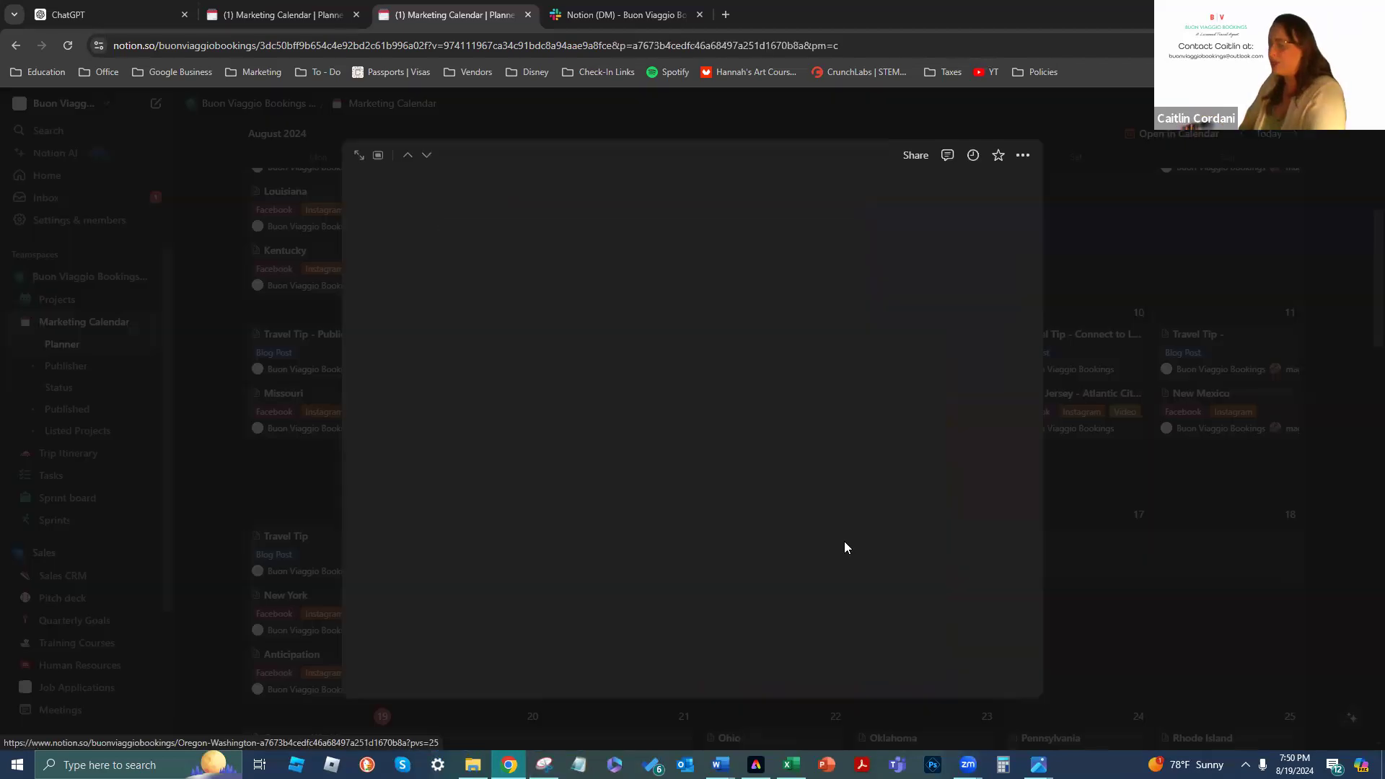
scroll(823, 448, "down", 7)
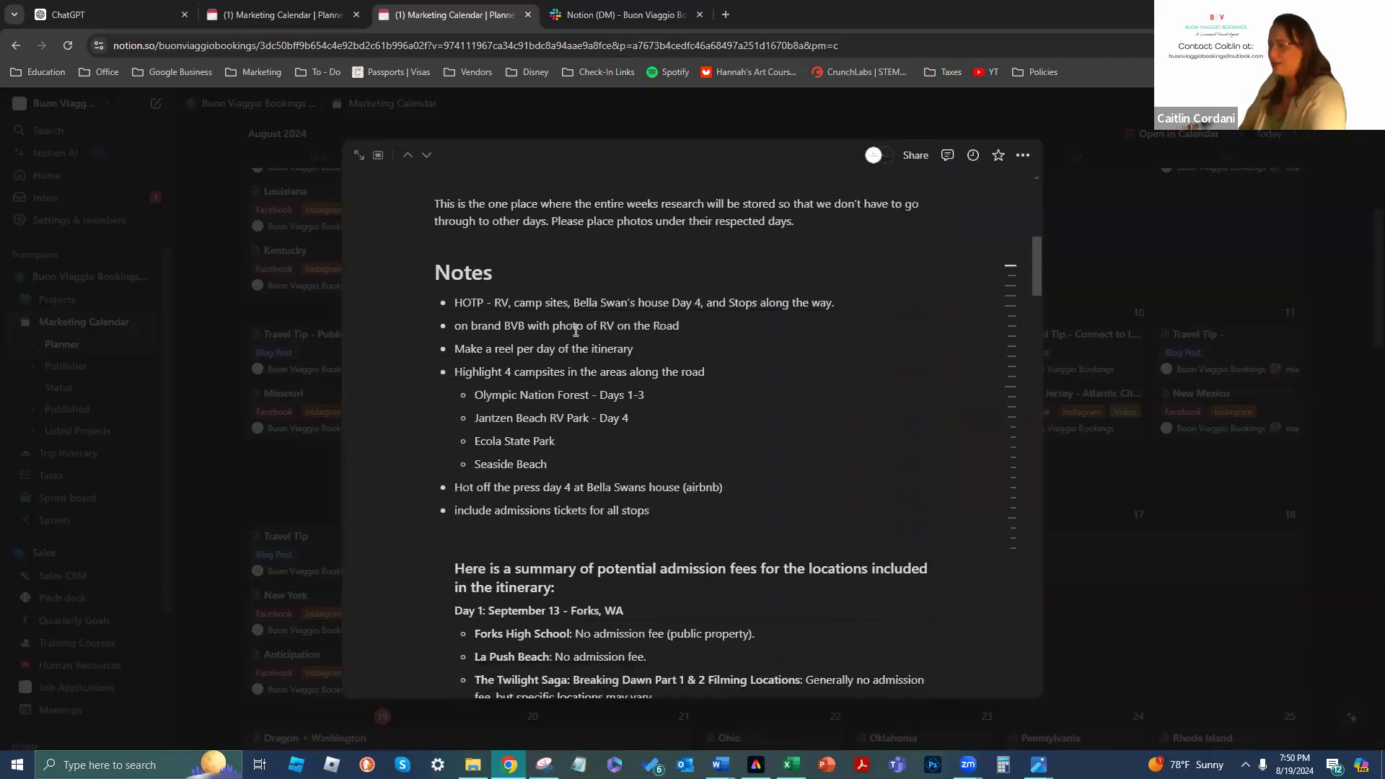
scroll(483, 487, "down", 6)
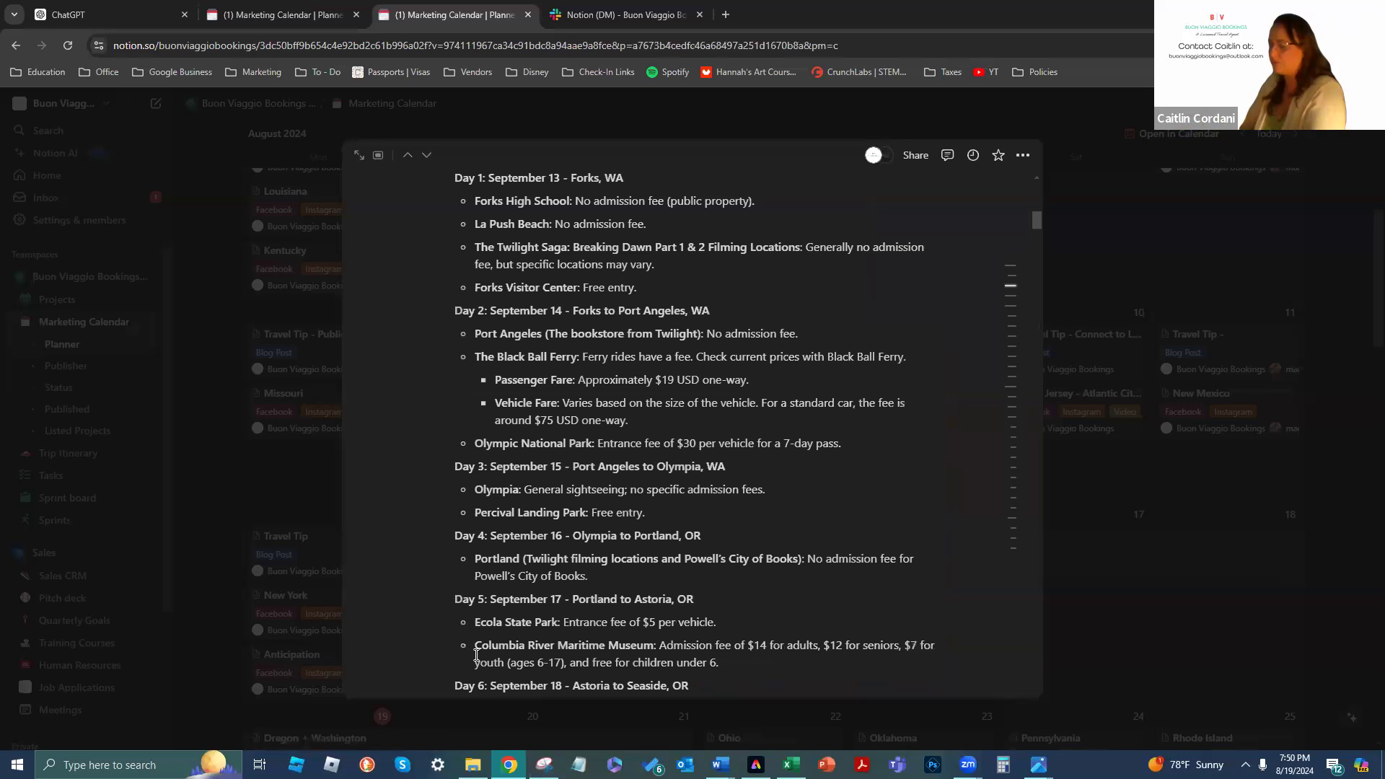
scroll(503, 386, "up", 3)
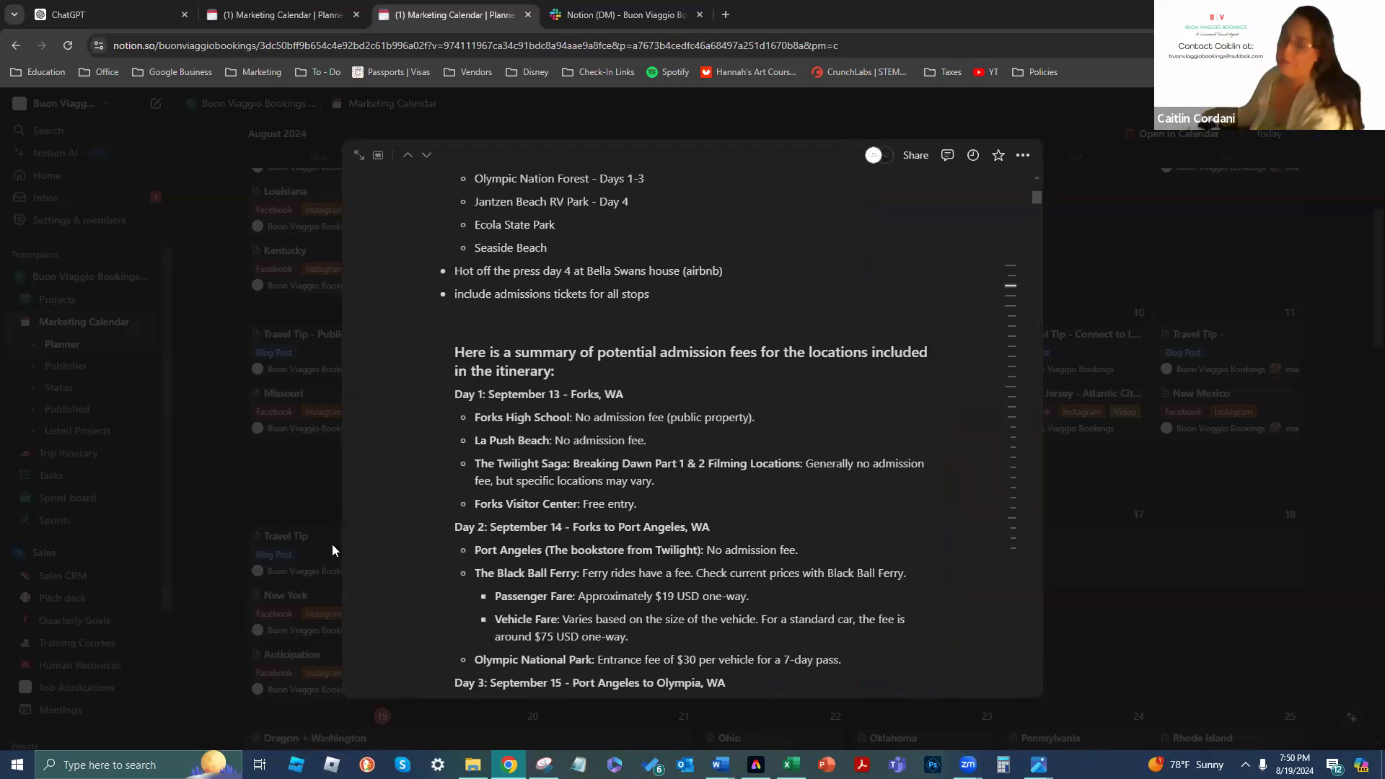
scroll(612, 451, "down", 1)
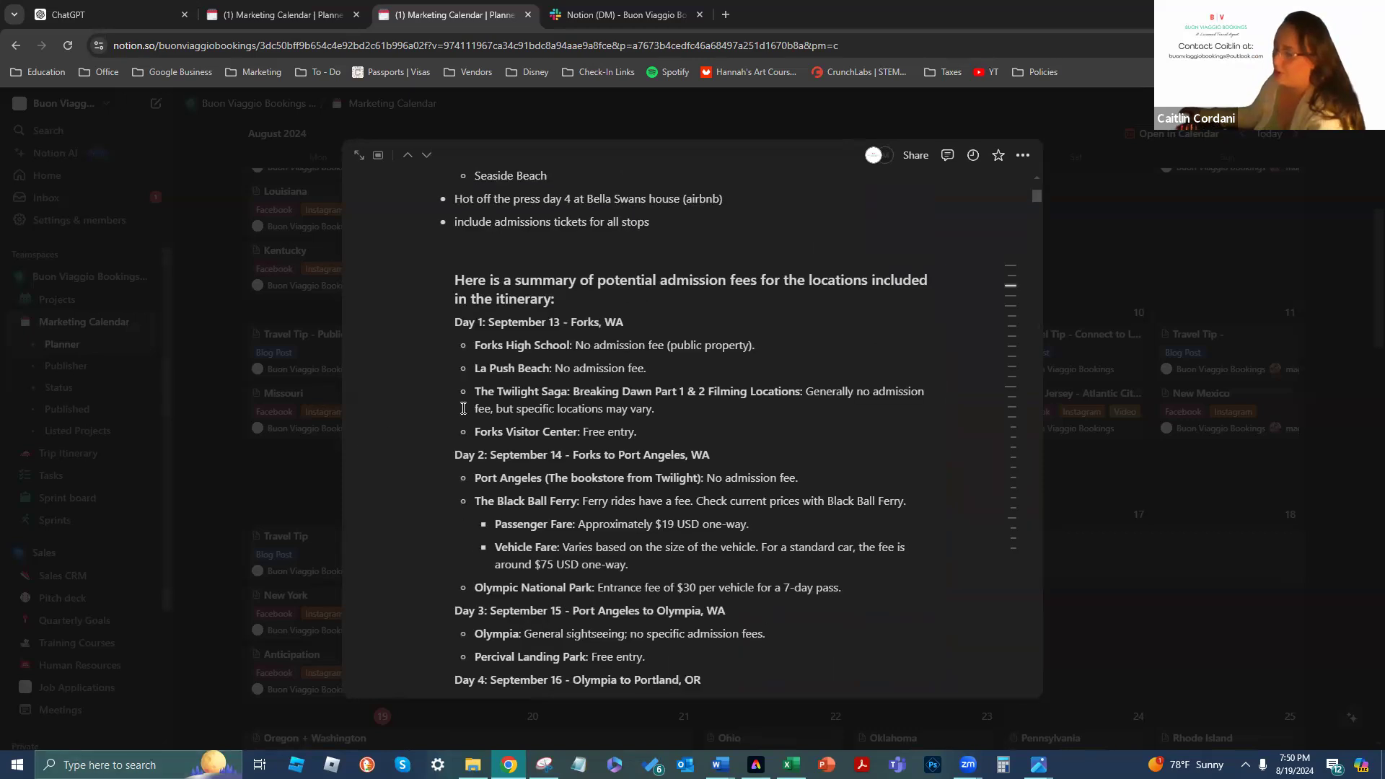
scroll(501, 357, "down", 1)
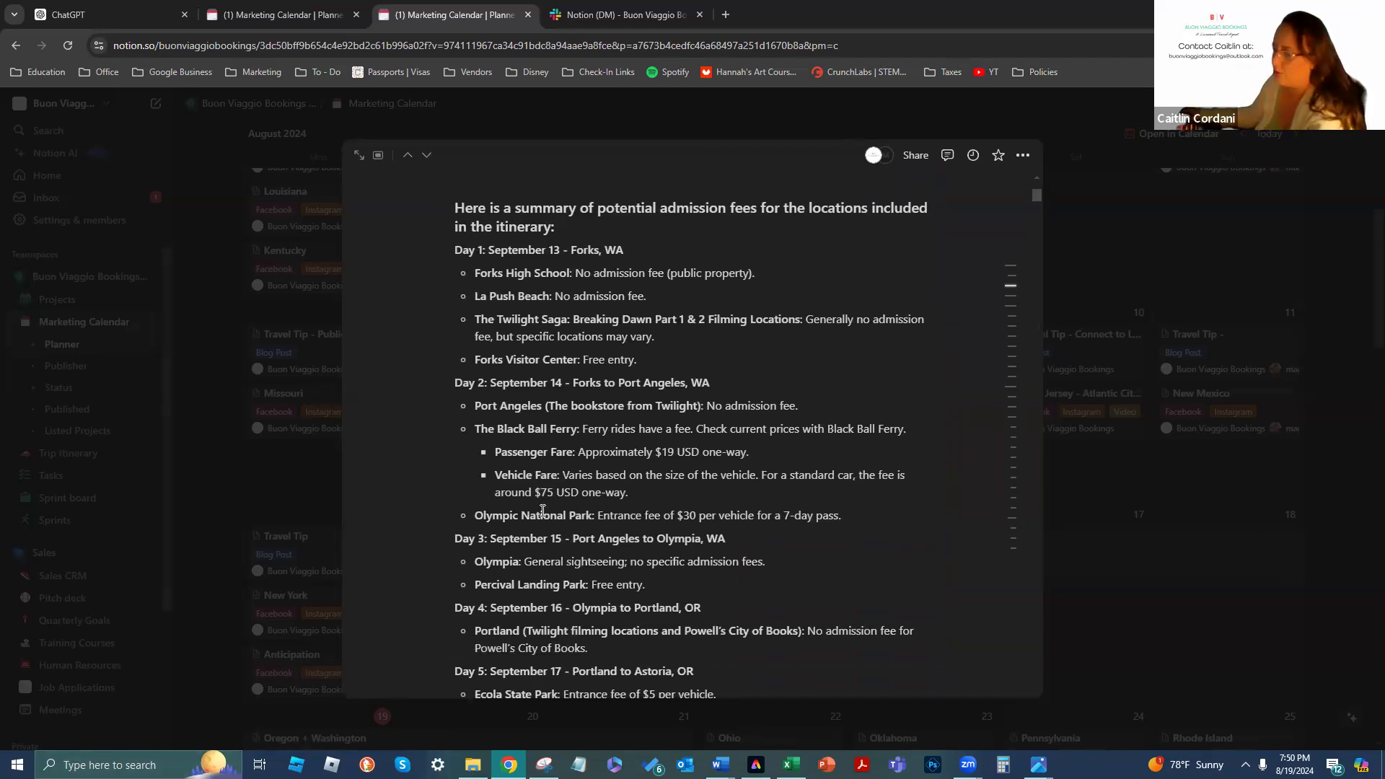
scroll(545, 563, "down", 3)
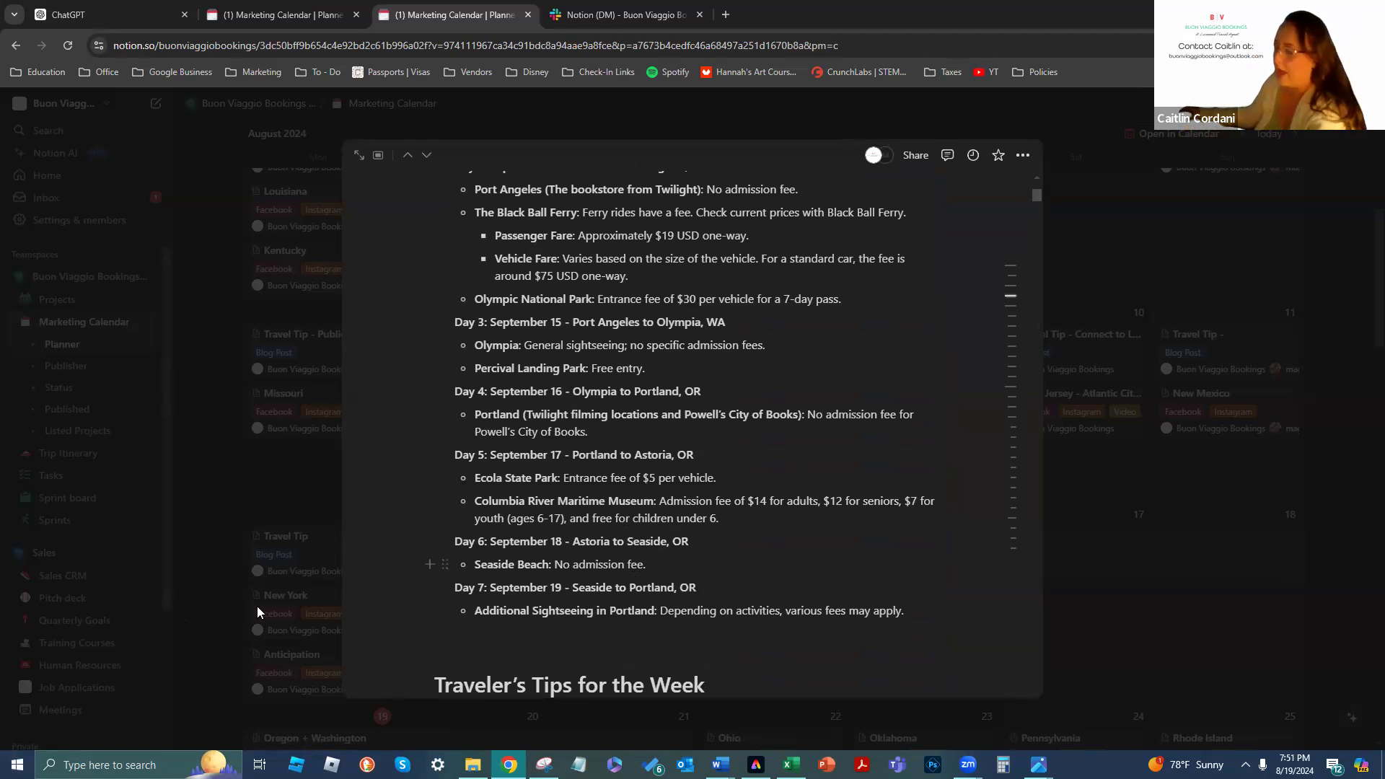
Review the Traveler's Tips for the Week and the Day 1 itinerary for Forks, WA on the Oregon + Washington page
scroll(527, 533, "down", 5)
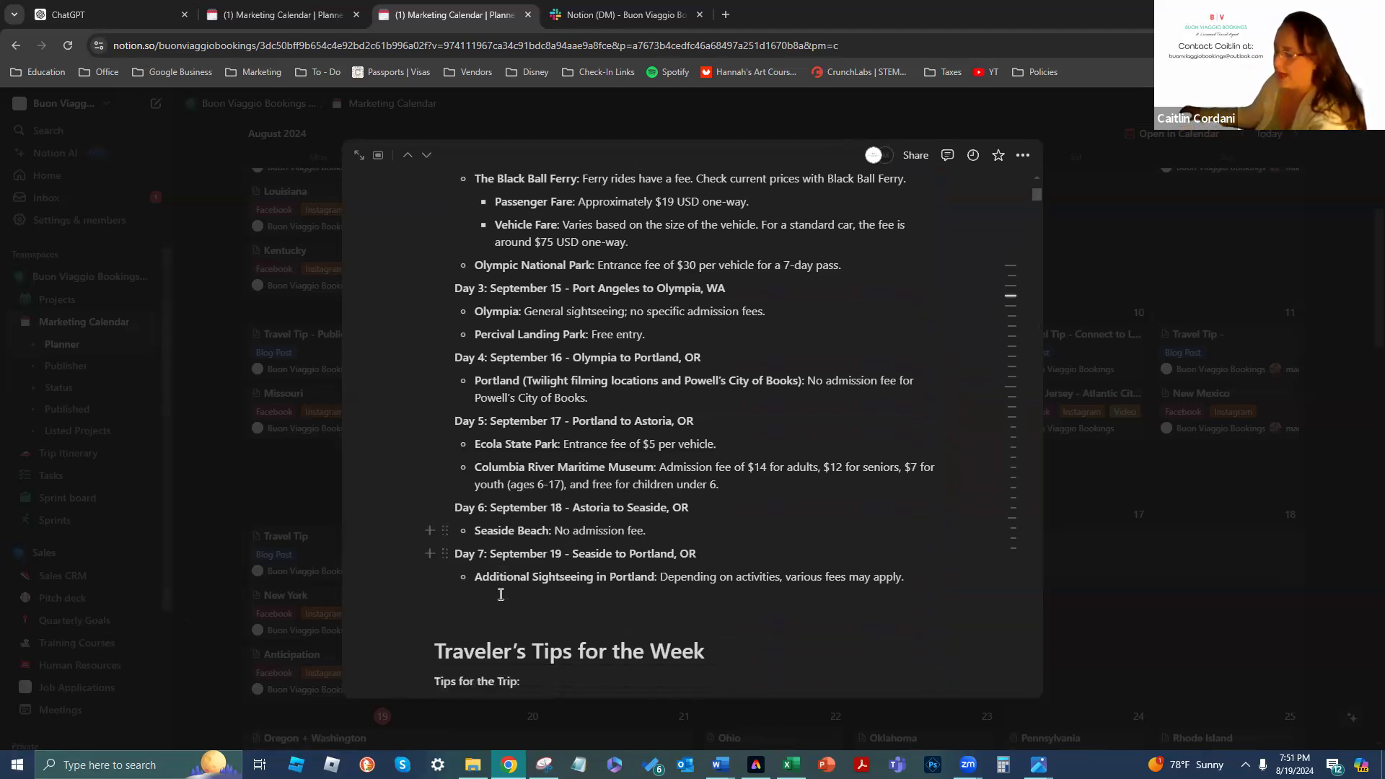
scroll(514, 510, "down", 2)
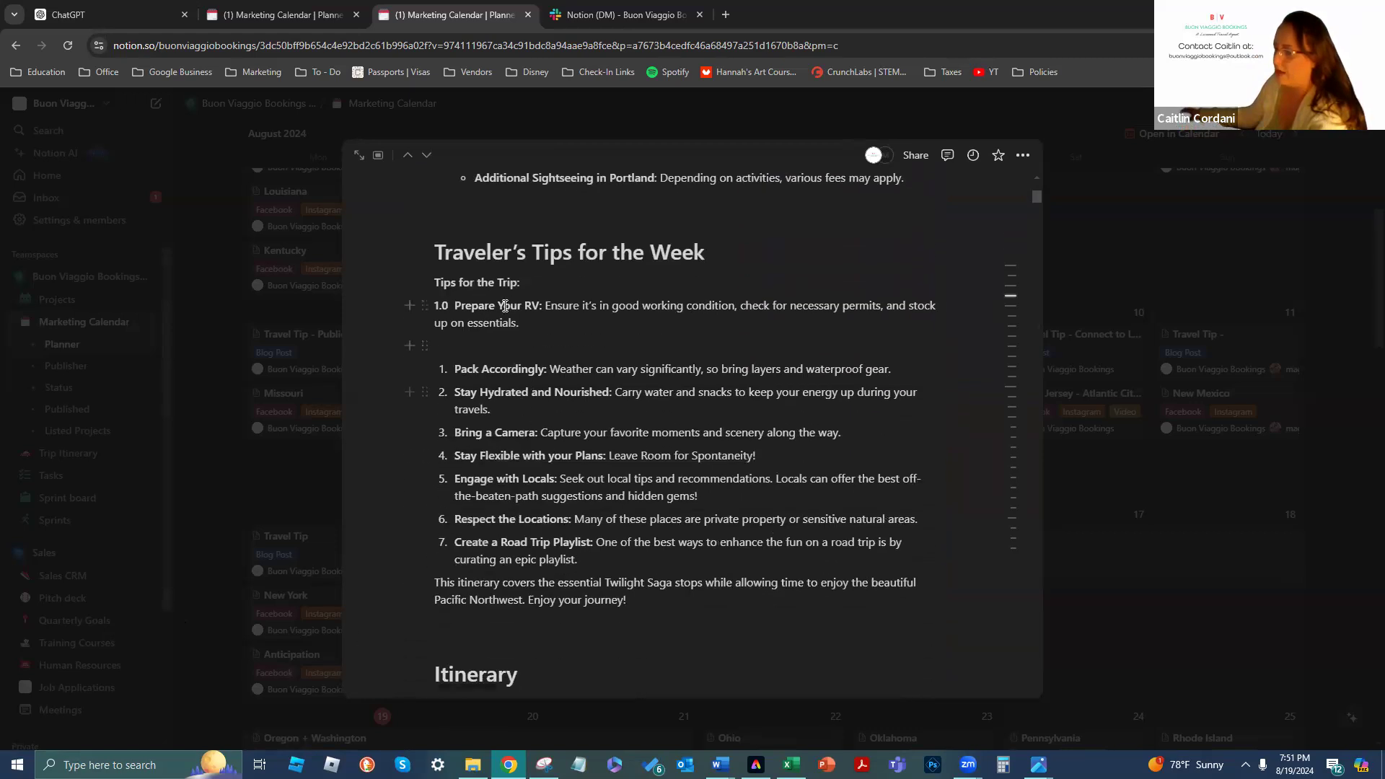
scroll(505, 306, "down", 2)
scroll(508, 375, "down", 5)
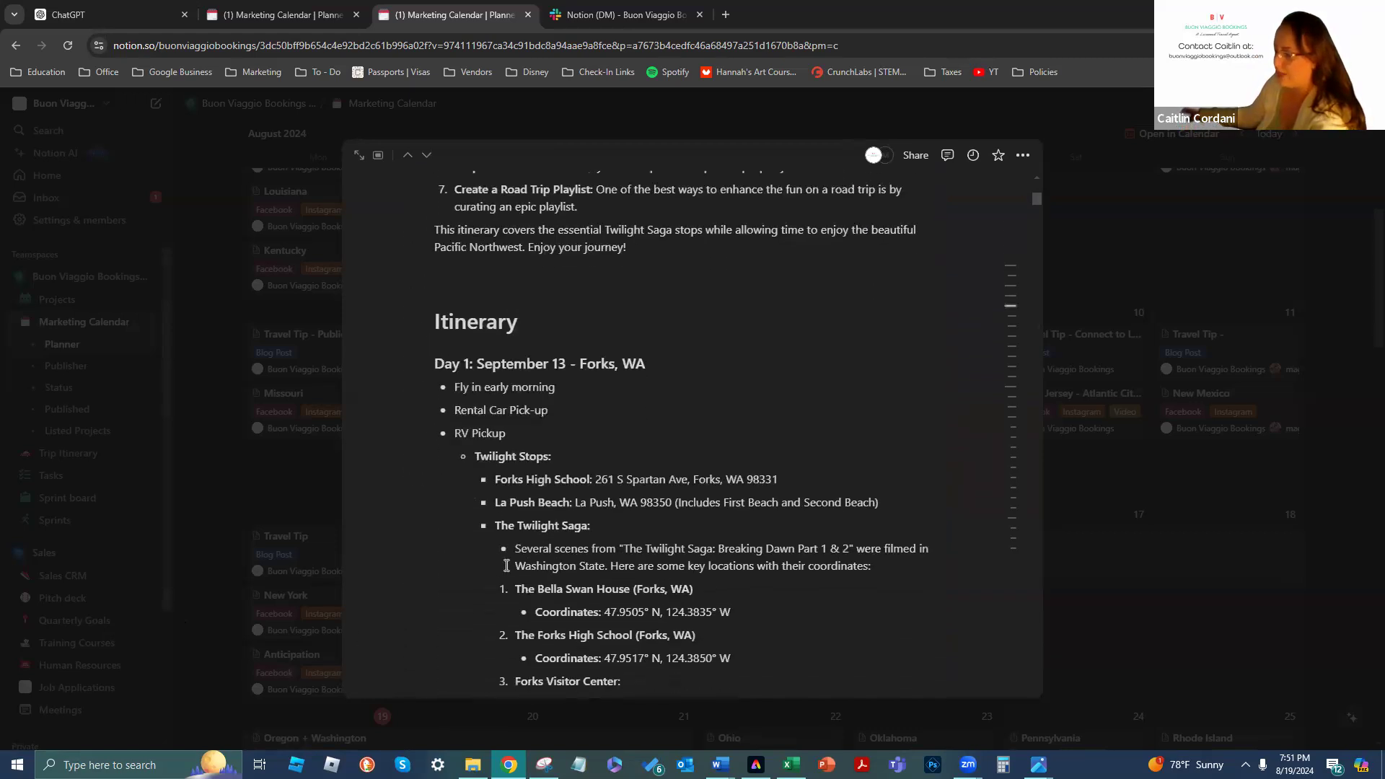
Review the day-by-day itinerary on the Oregon + Washington page, from Day 1 in Forks through the Posts Per Day schedules
scroll(550, 473, "down", 1)
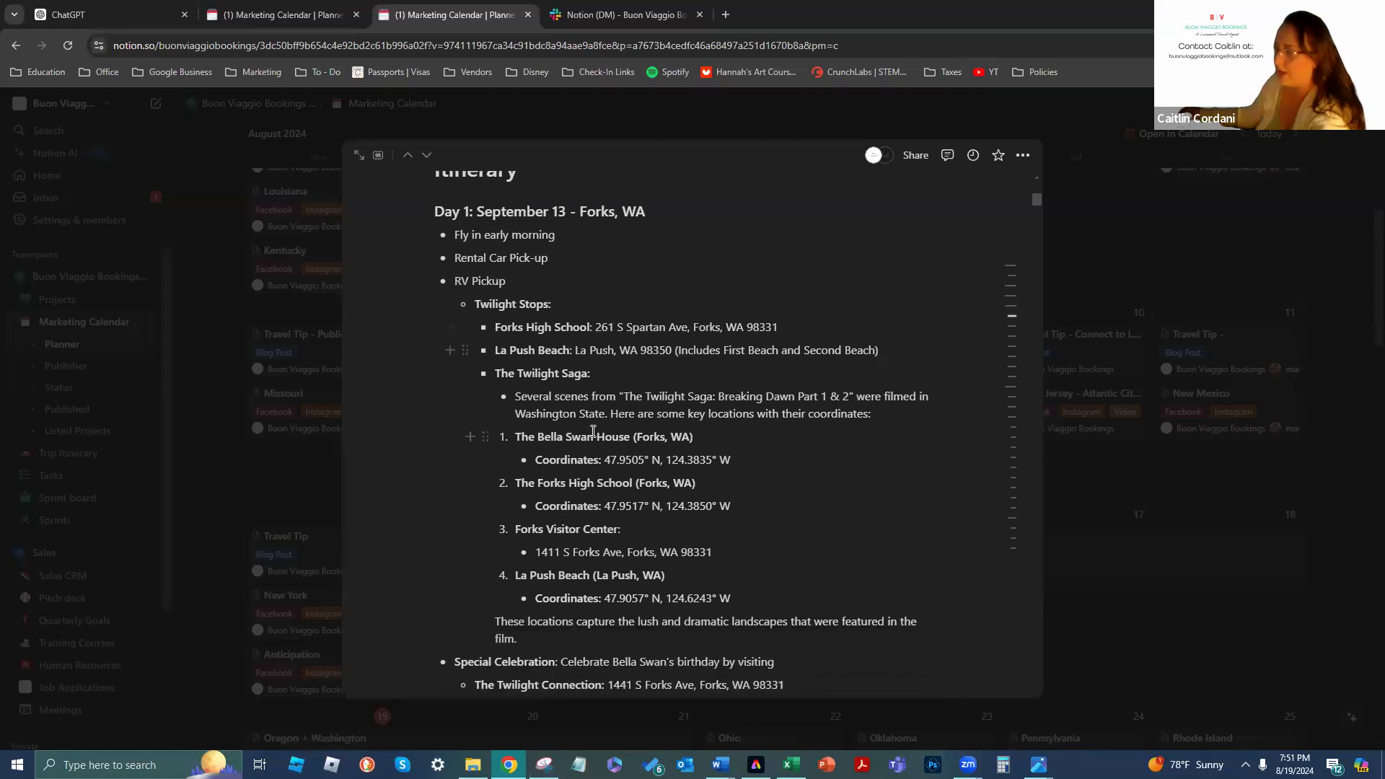
scroll(484, 580, "down", 3)
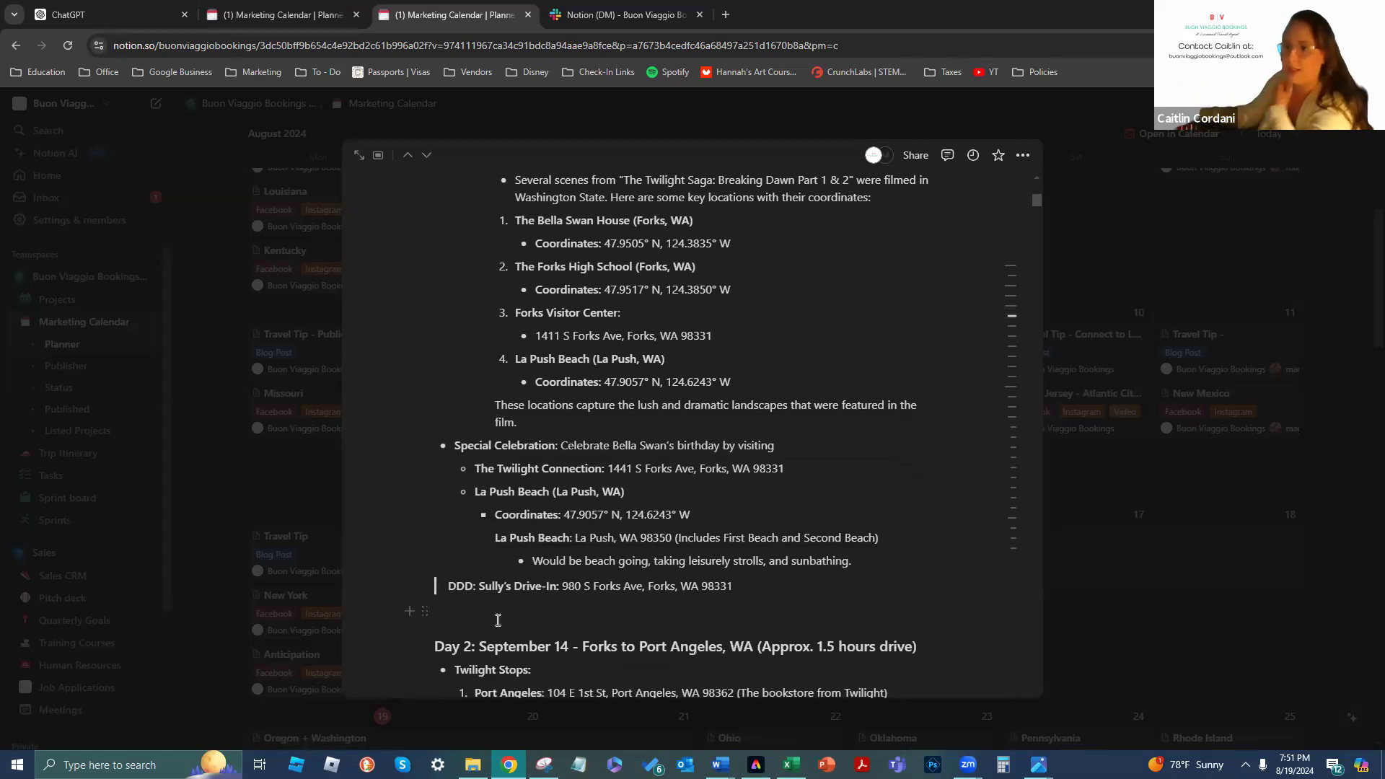
scroll(787, 411, "up", 3)
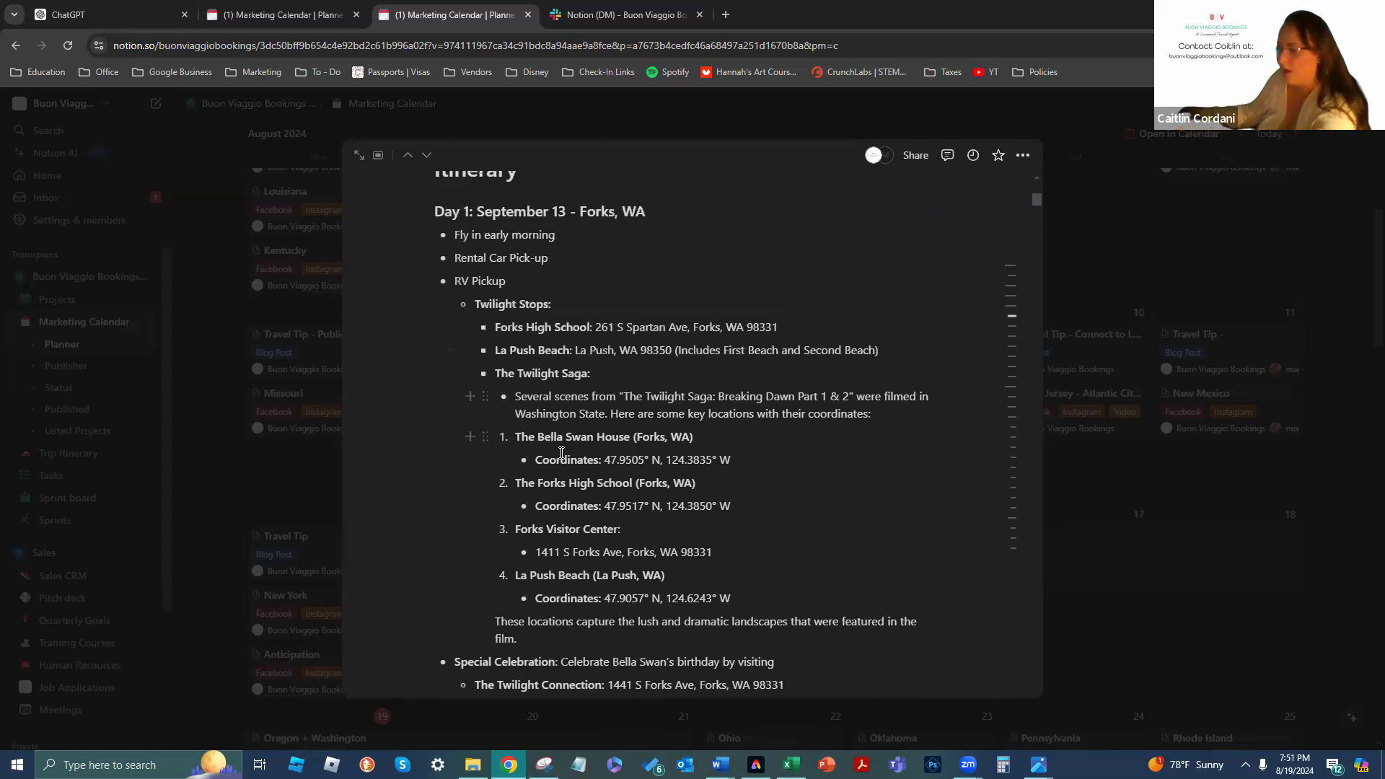
scroll(561, 452, "down", 20)
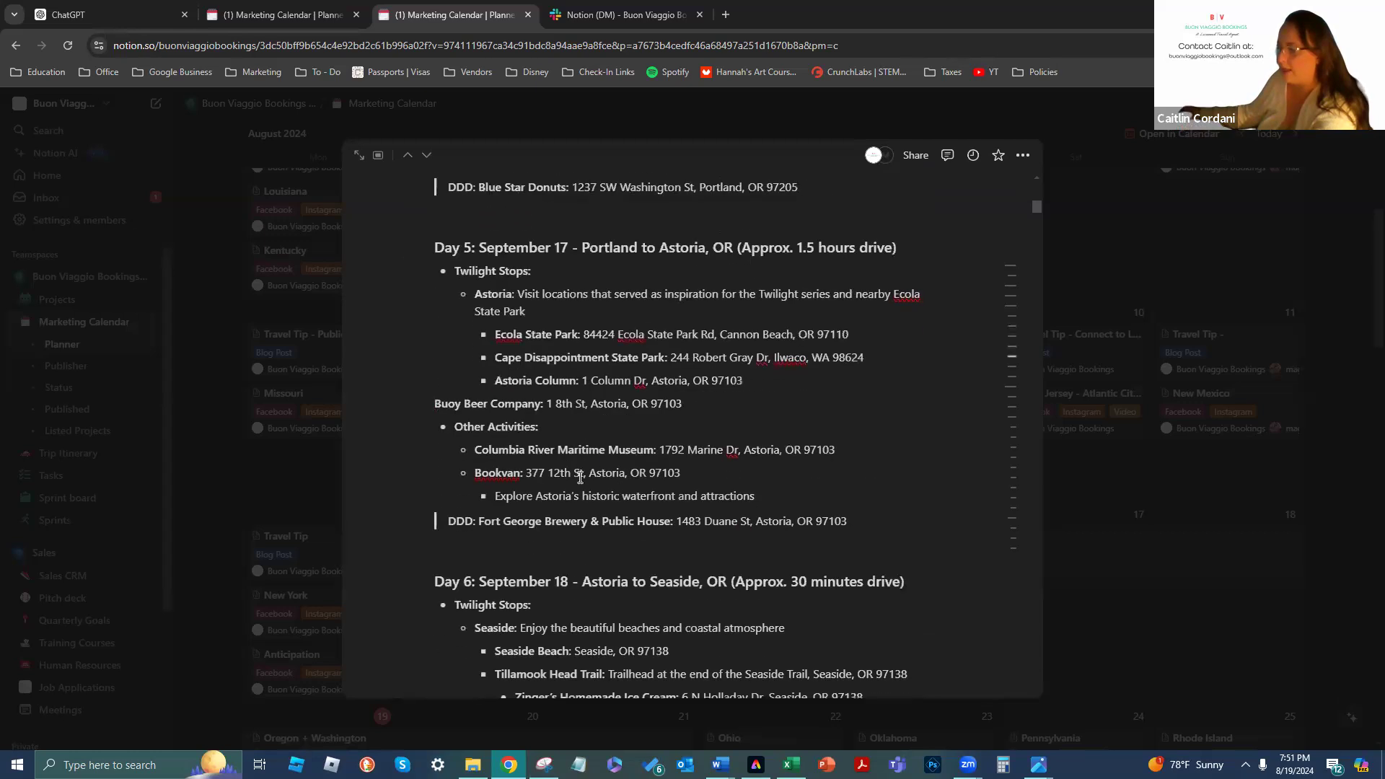
scroll(580, 476, "down", 12)
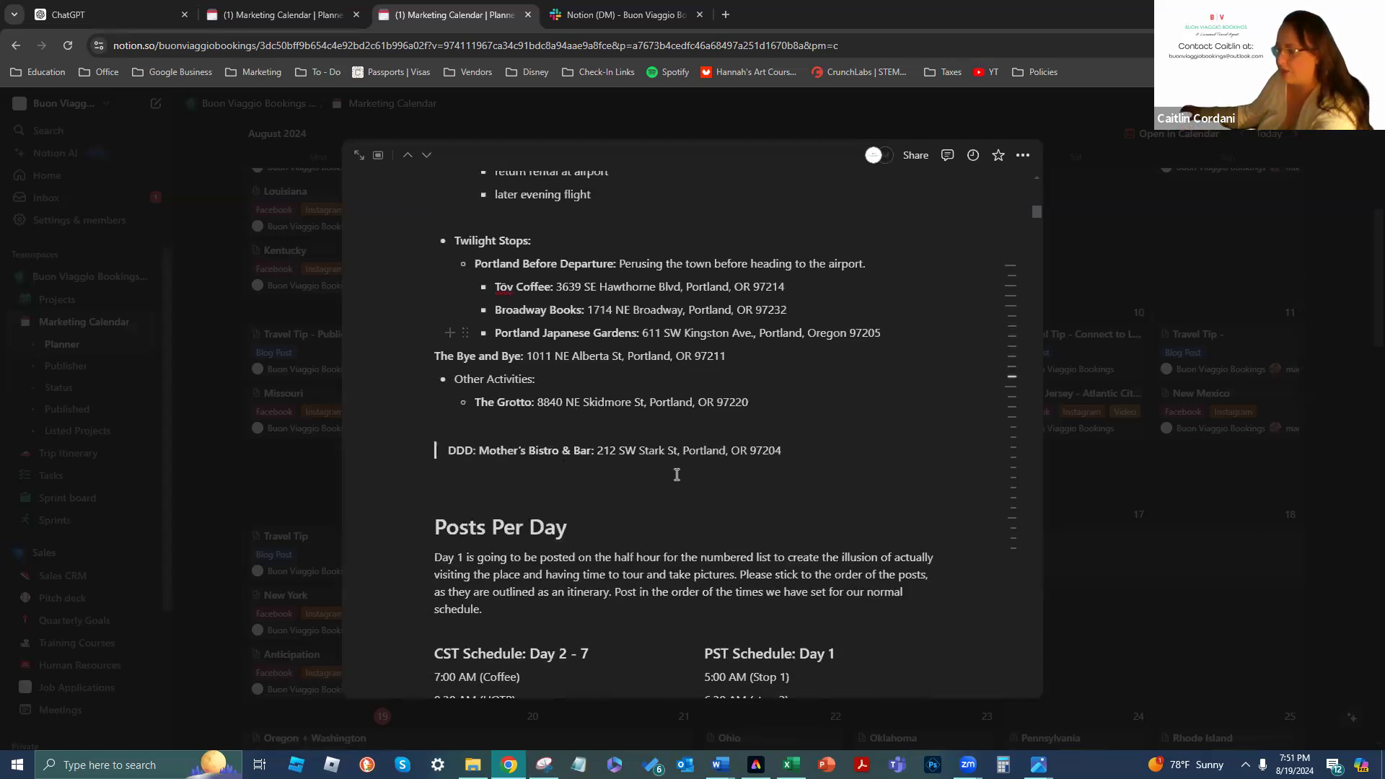
scroll(649, 461, "down", 4)
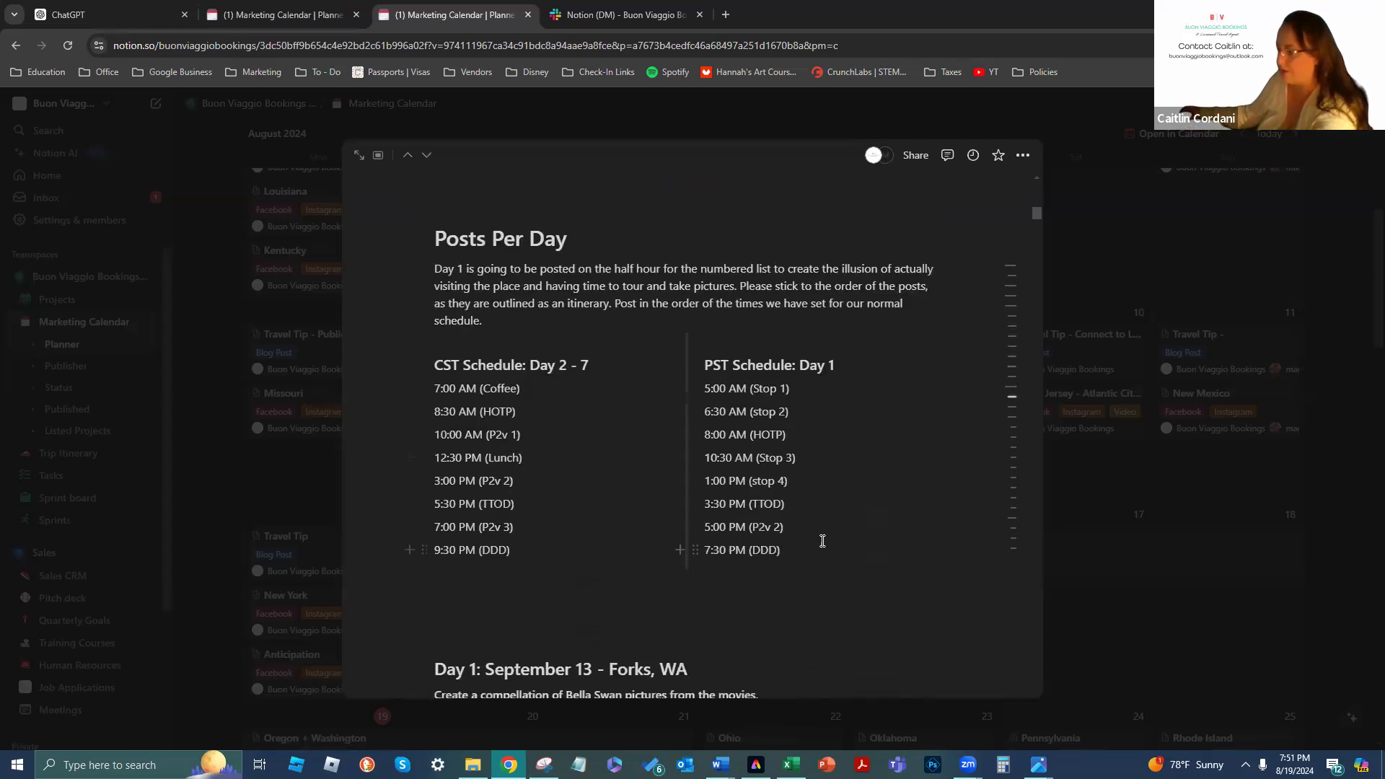
Examine the Day 1 post plan for Forks, WA, from the Twilight stops through the Sully's Drive-In entry
scroll(787, 548, "down", 3)
scroll(783, 557, "down", 5)
scroll(699, 481, "down", 1)
scroll(695, 495, "up", 5)
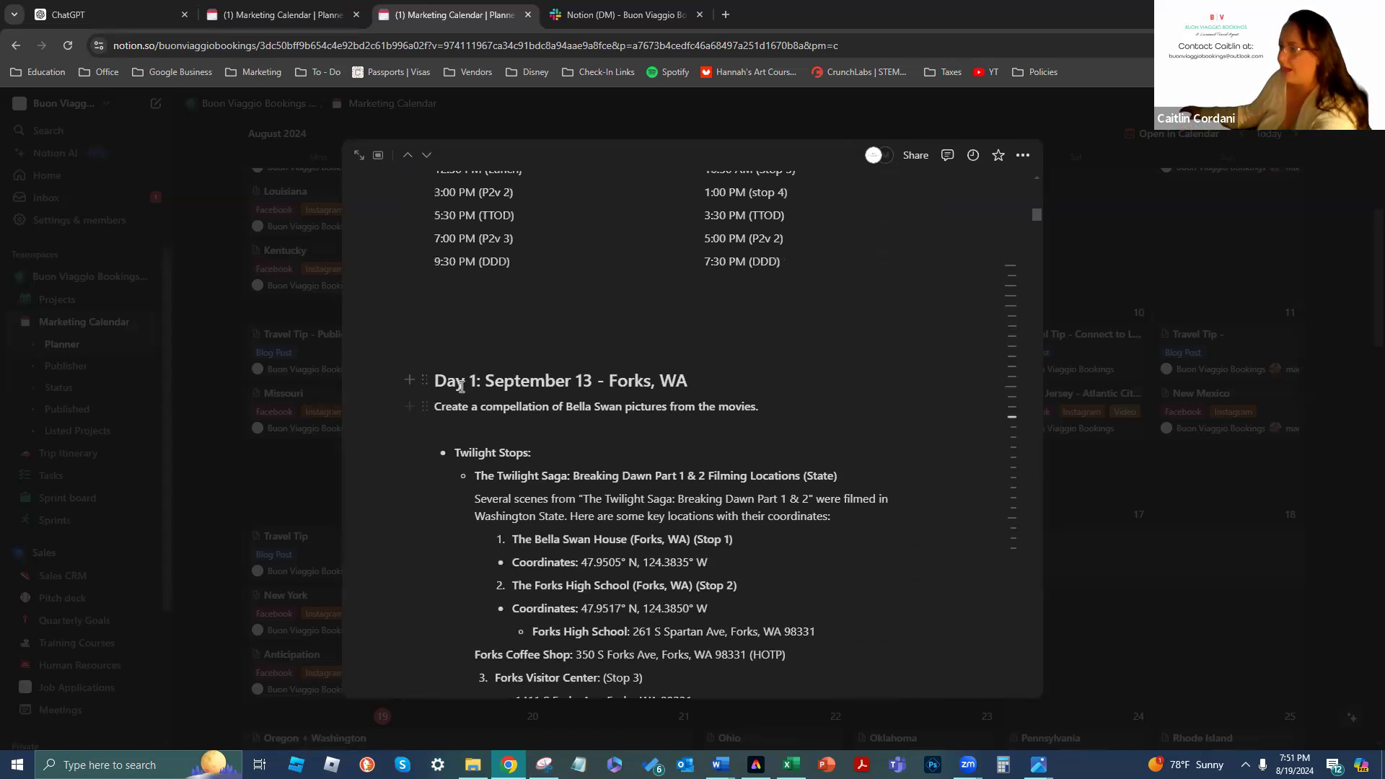
scroll(674, 562, "down", 7)
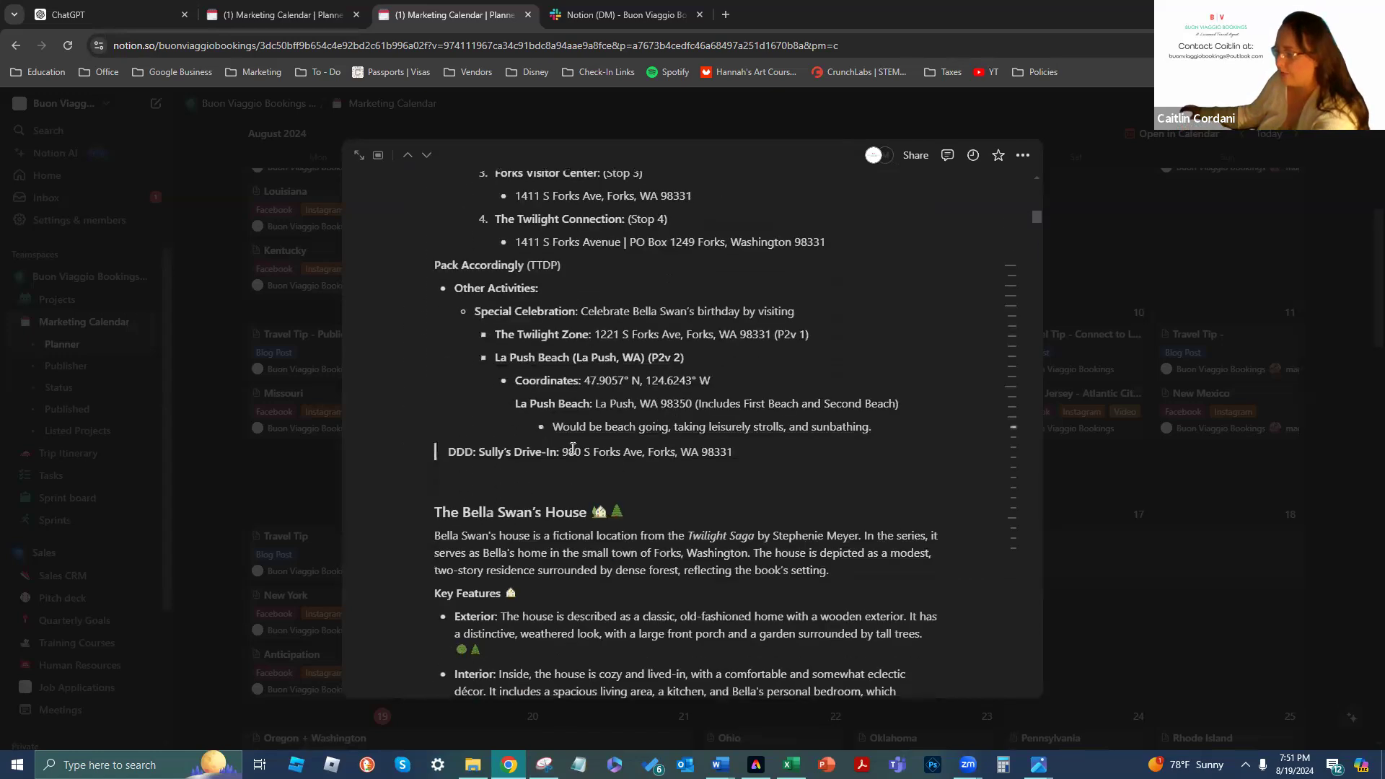
scroll(570, 443, "up", 4)
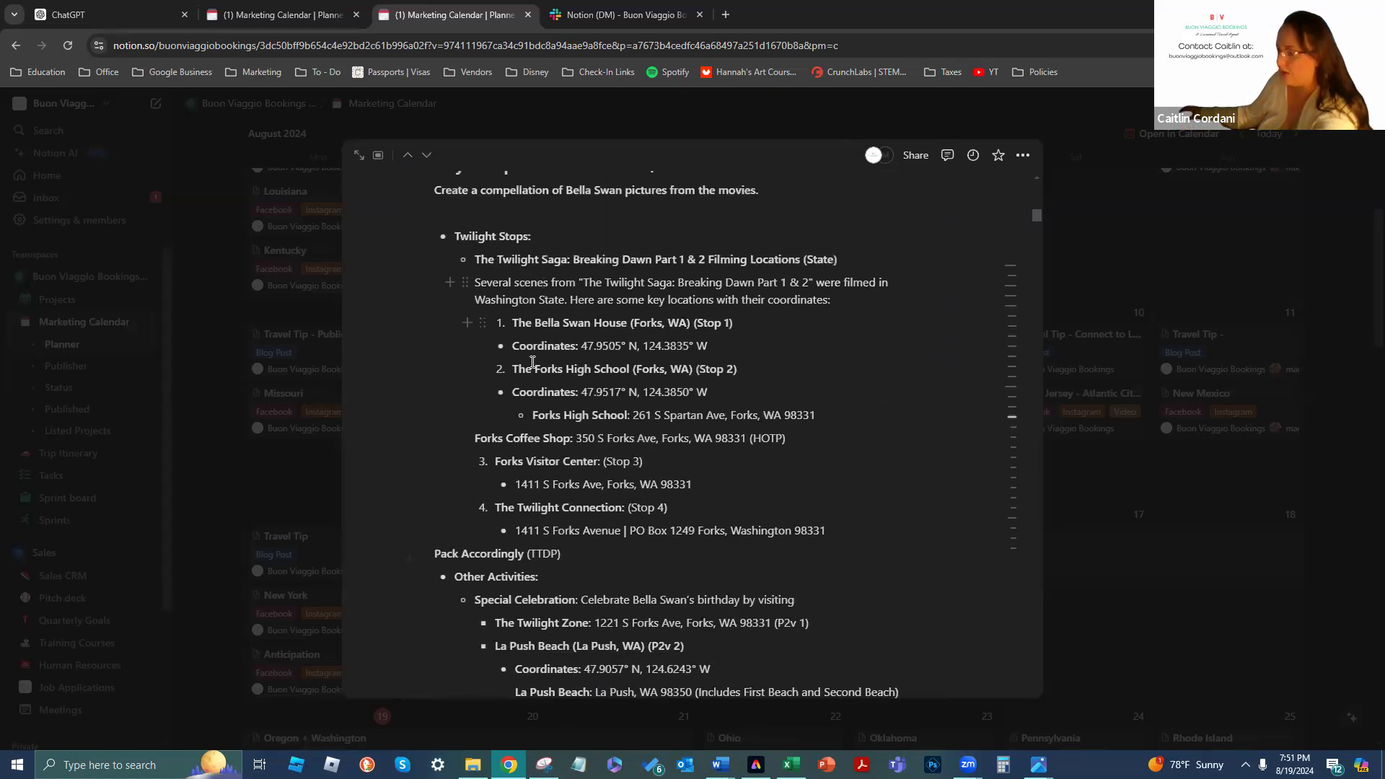
scroll(523, 448, "down", 5)
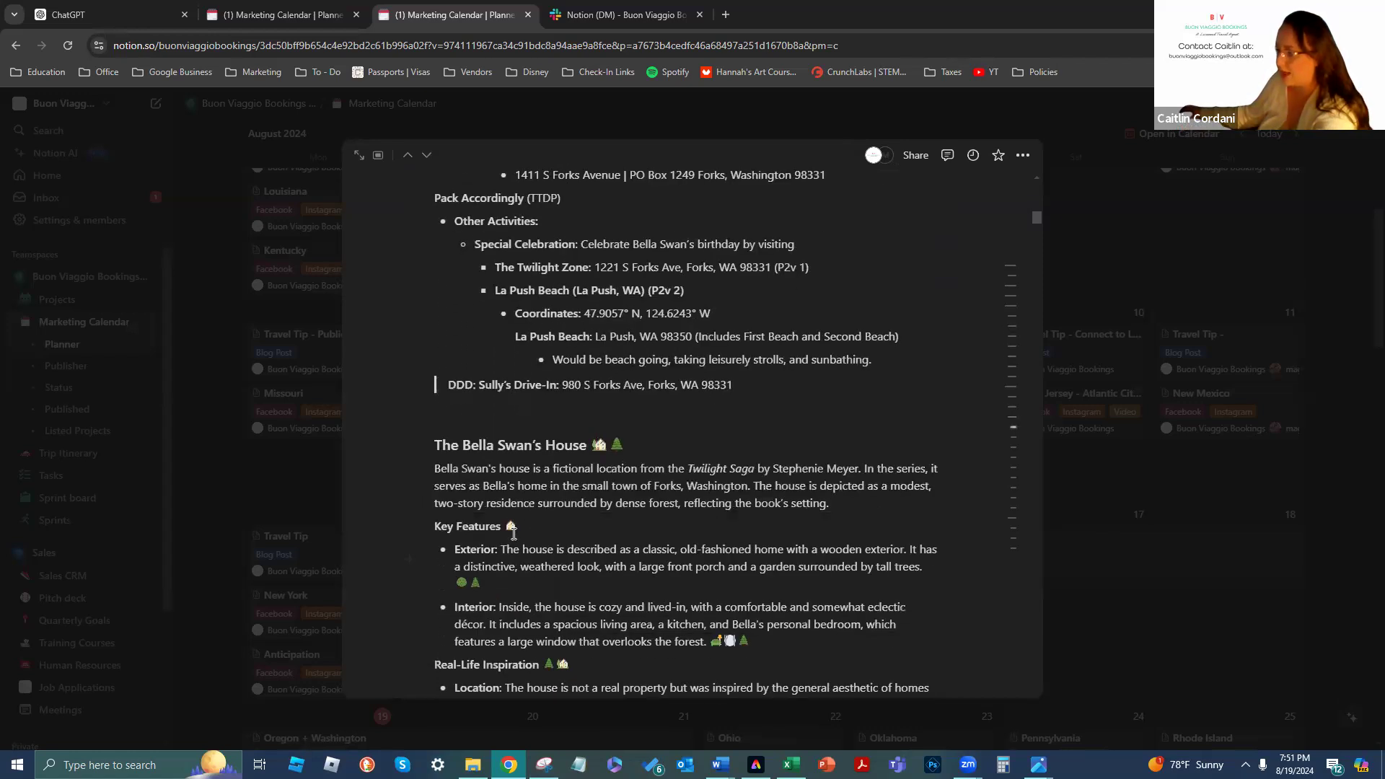
Look through the finished Day 1 content and photos, from The Bella Swan's House through the Traveler's Tip of the Day
scroll(514, 532, "down", 1)
scroll(635, 411, "down", 1)
scroll(639, 426, "down", 9)
scroll(535, 492, "down", 10)
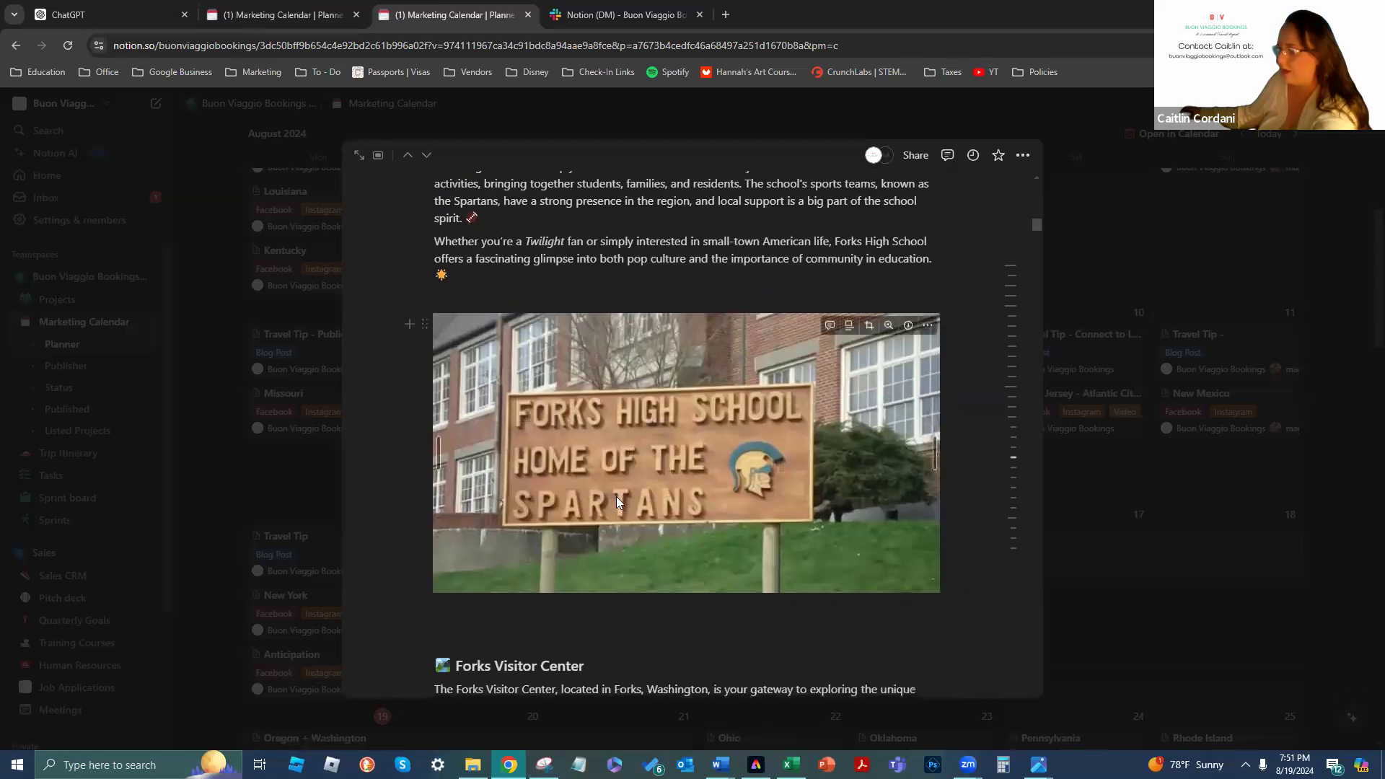
scroll(616, 497, "down", 14)
scroll(623, 542, "down", 11)
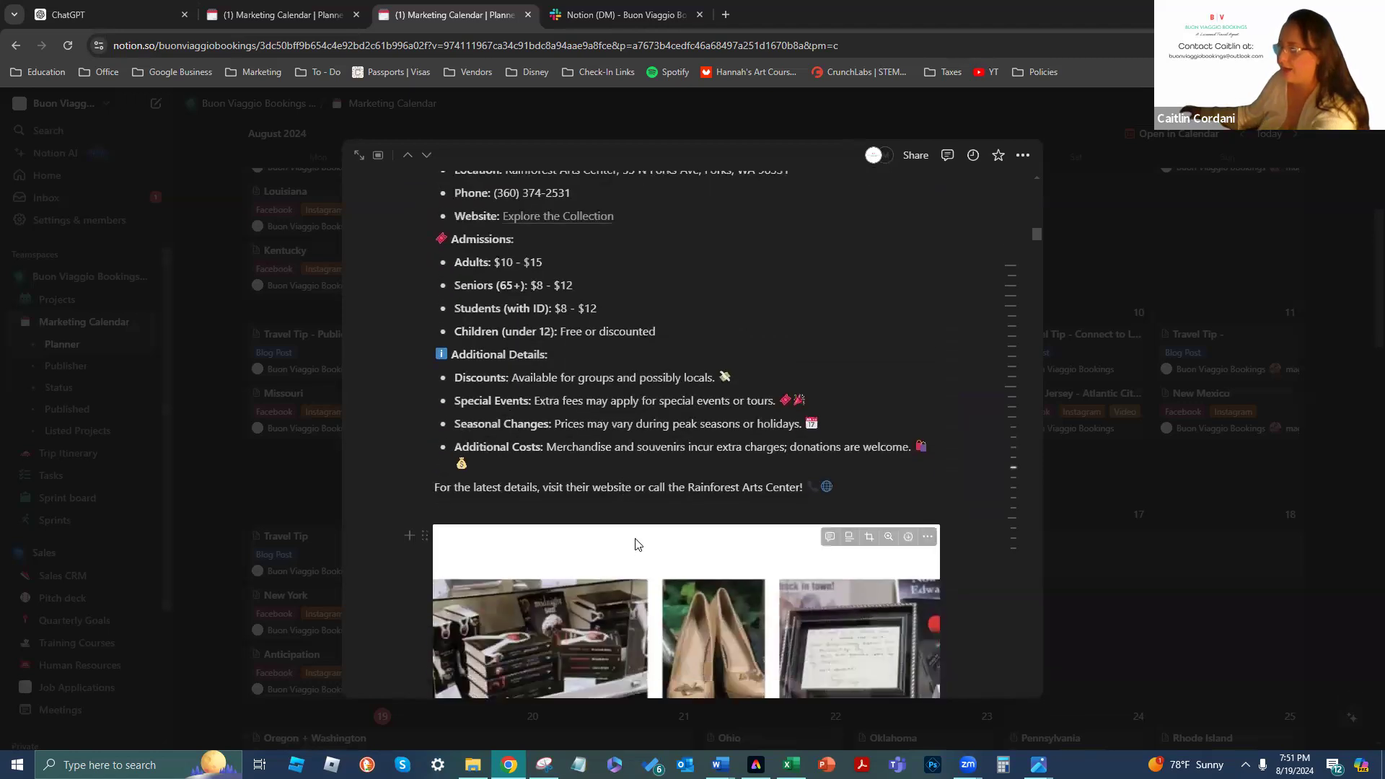
scroll(638, 544, "down", 3)
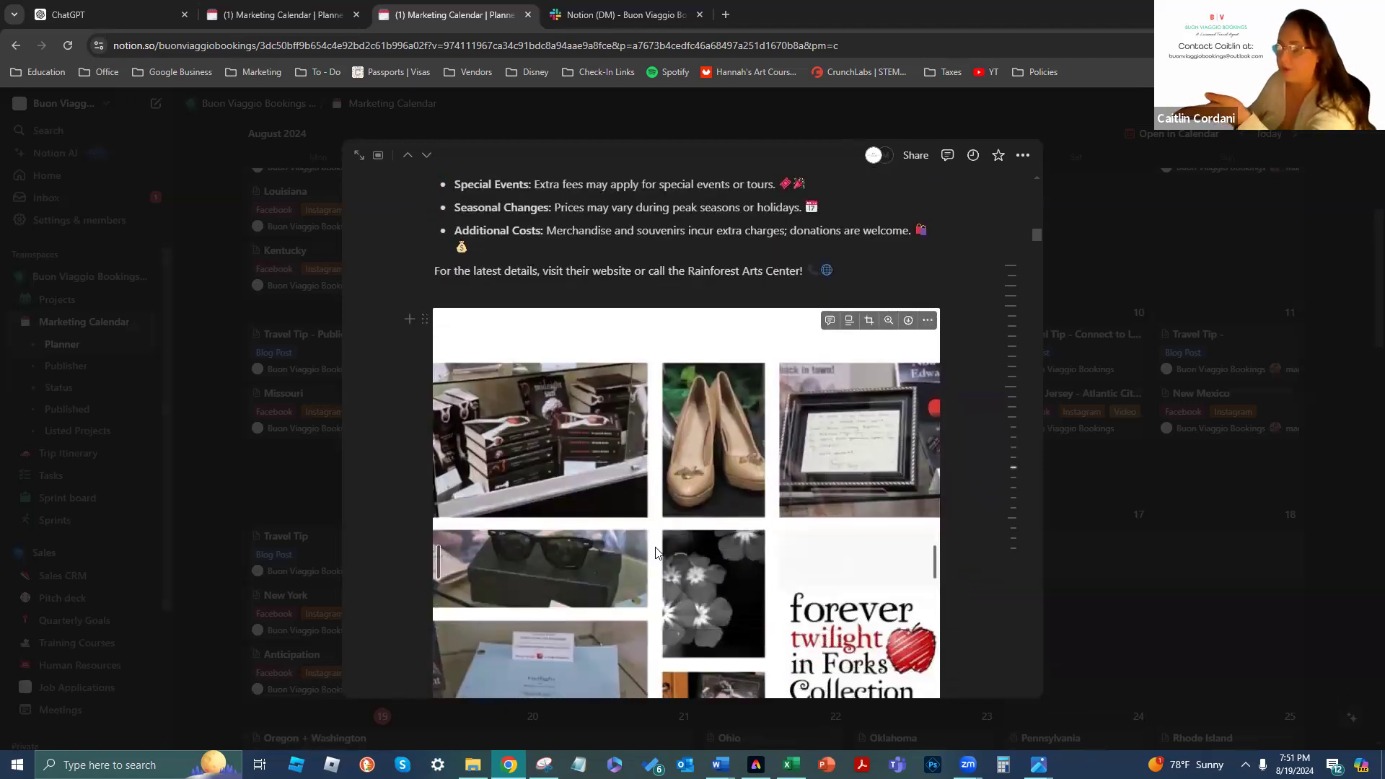
scroll(625, 566, "down", 10)
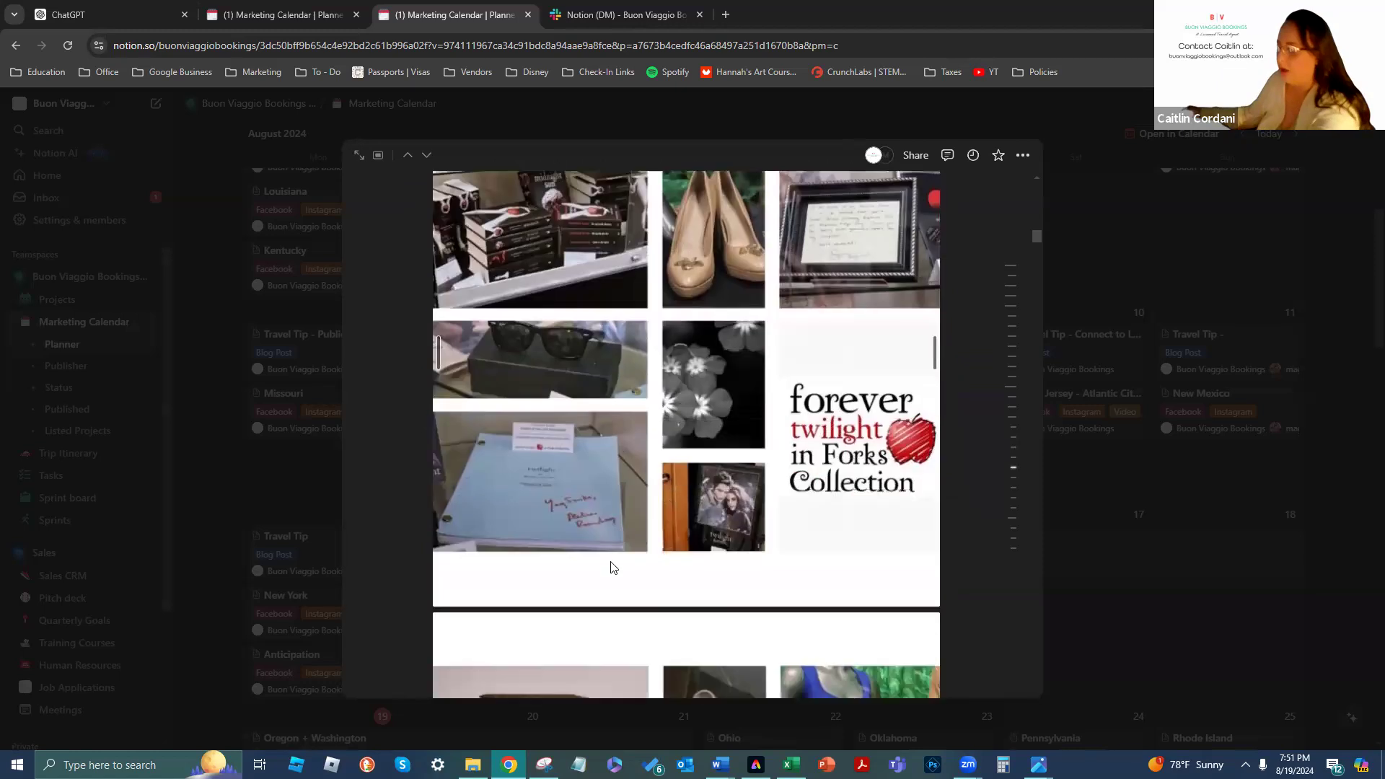
scroll(604, 557, "down", 18)
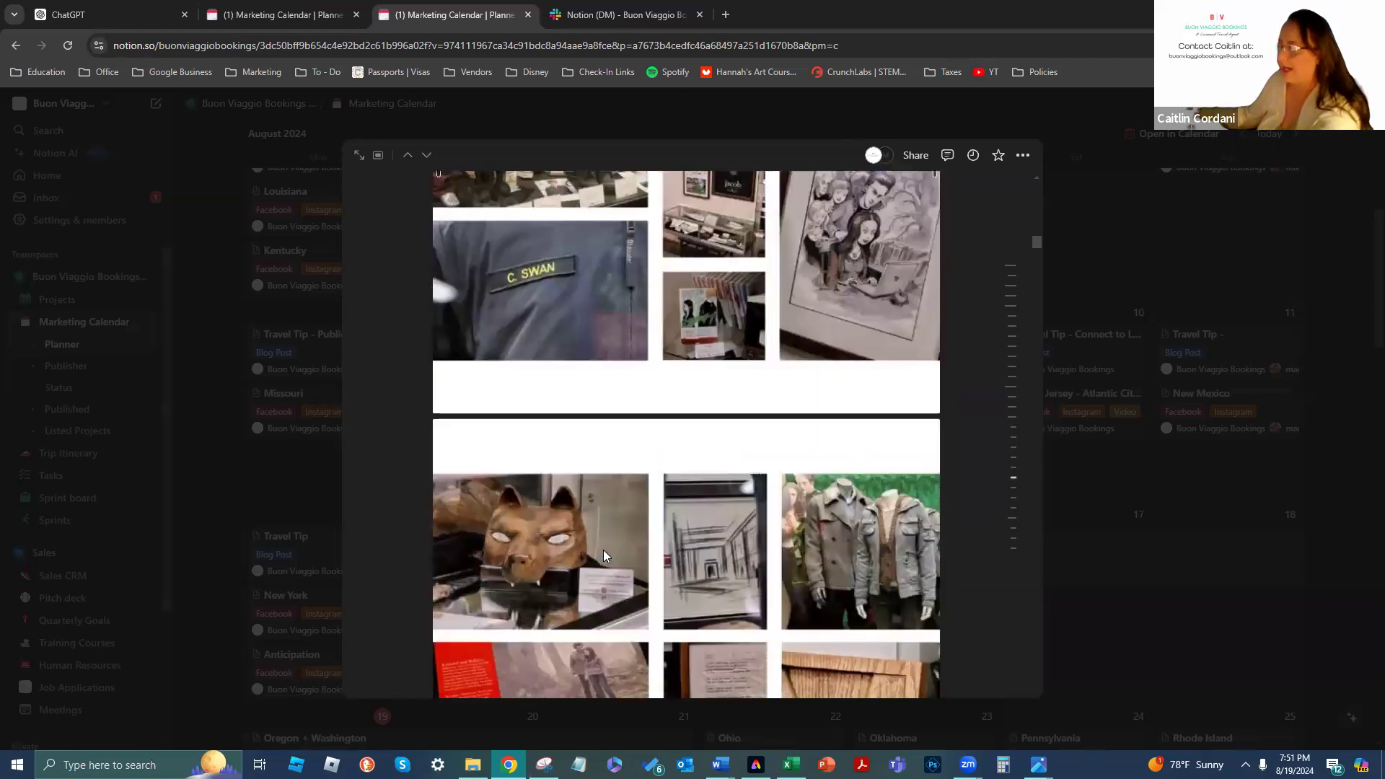
scroll(598, 541, "down", 2)
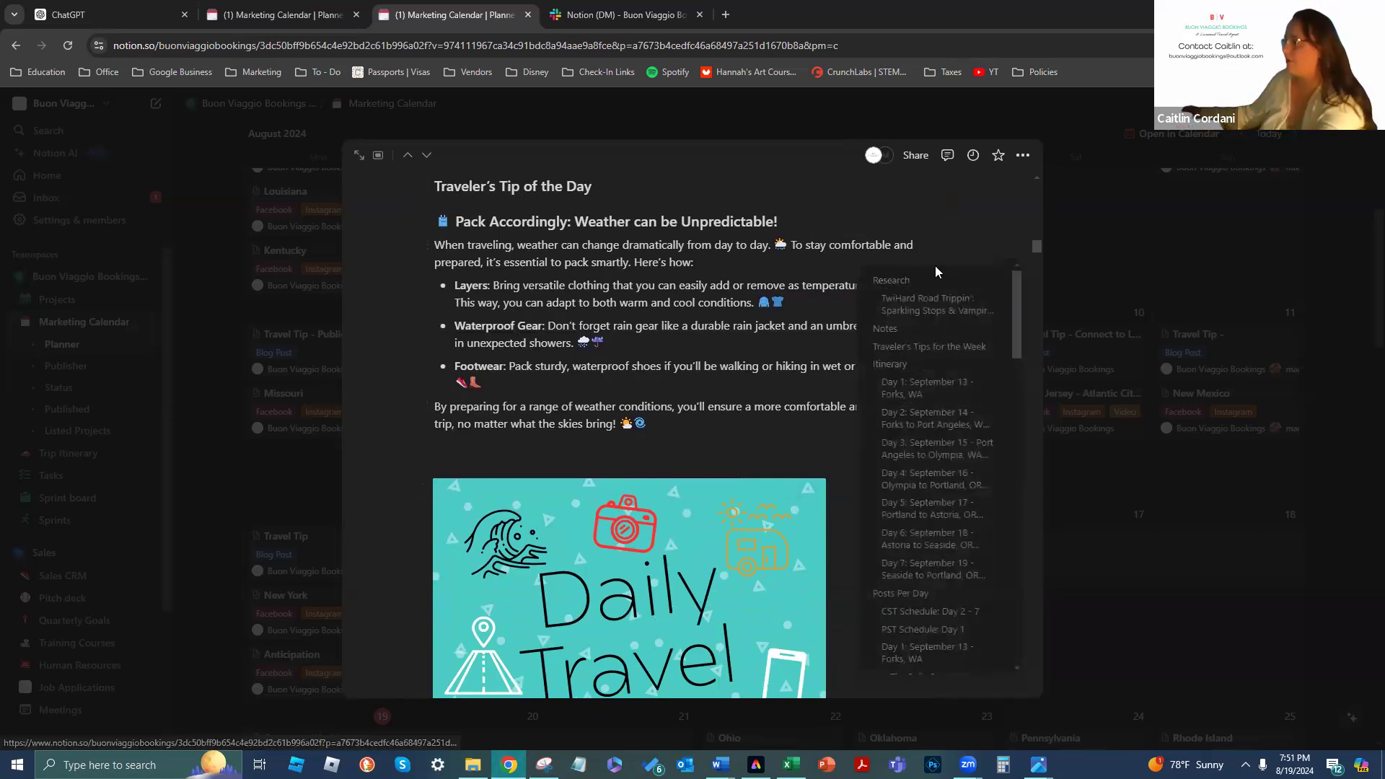
Check the Status options in the Oregon + Washington entry's properties, keep Published, and close the page
left_click(935, 281)
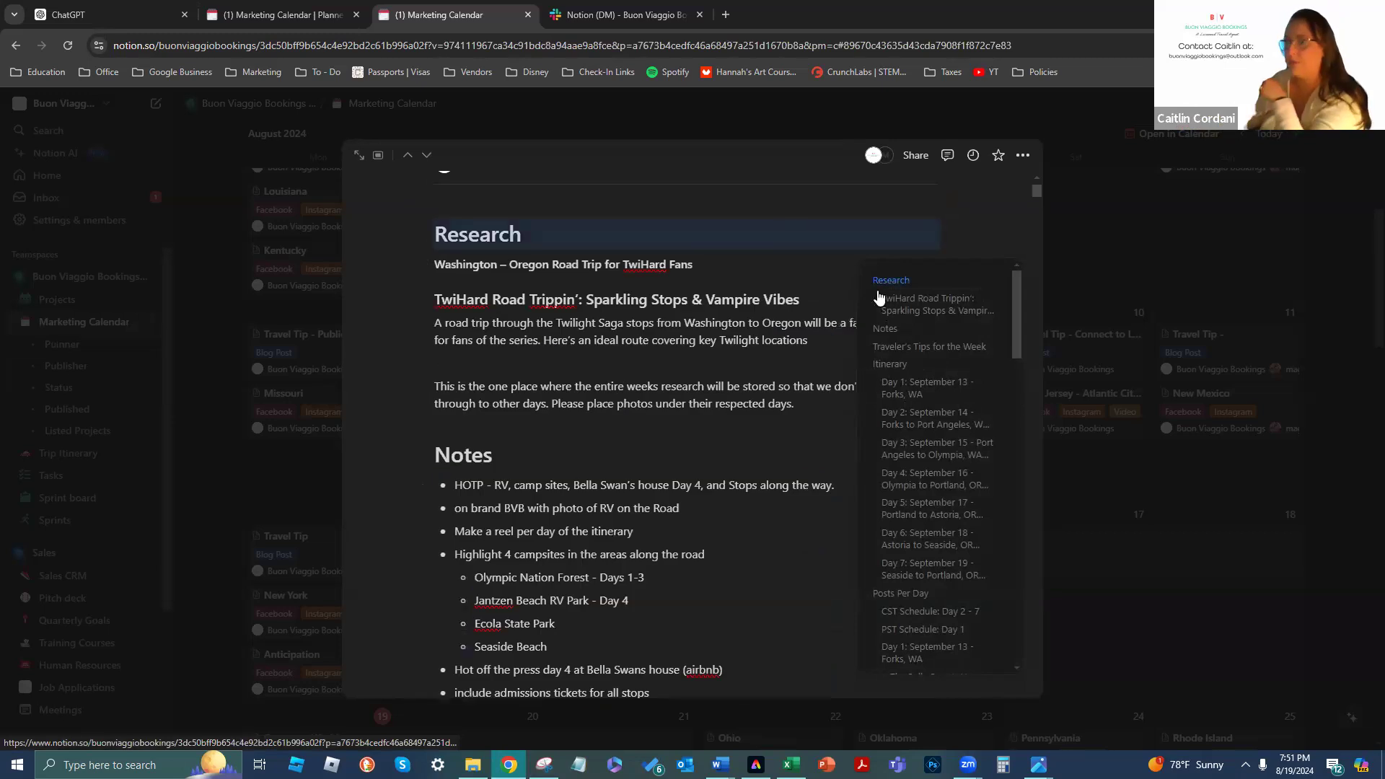
scroll(649, 361, "up", 4)
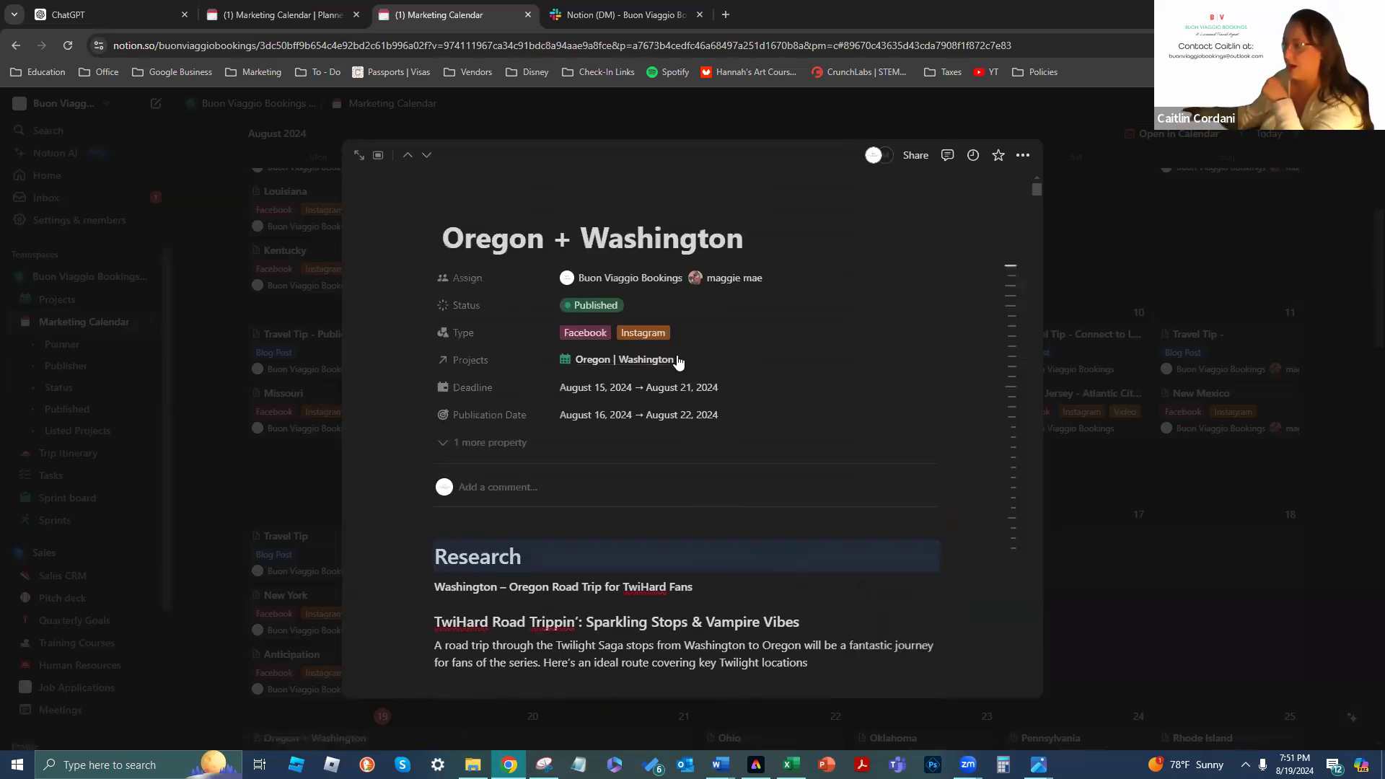
left_click(586, 306)
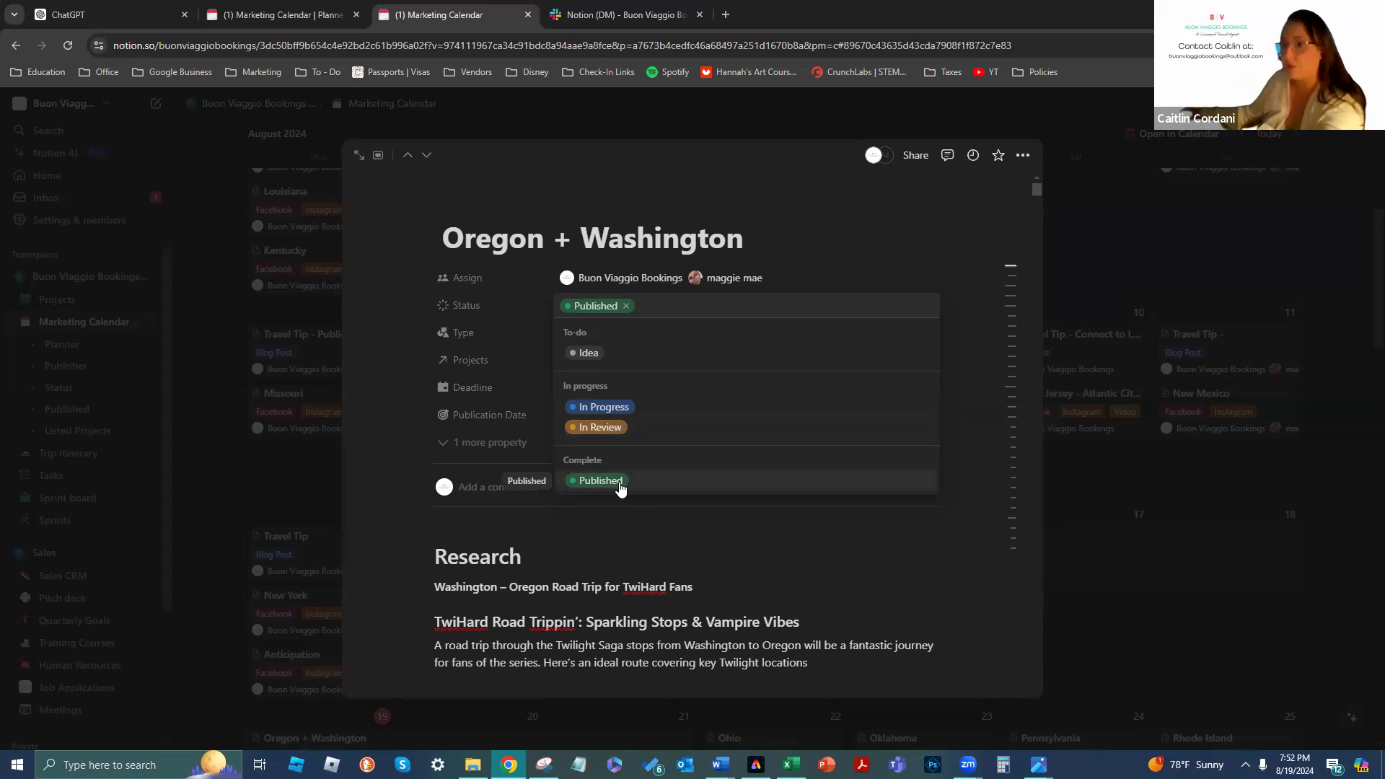
left_click(227, 352)
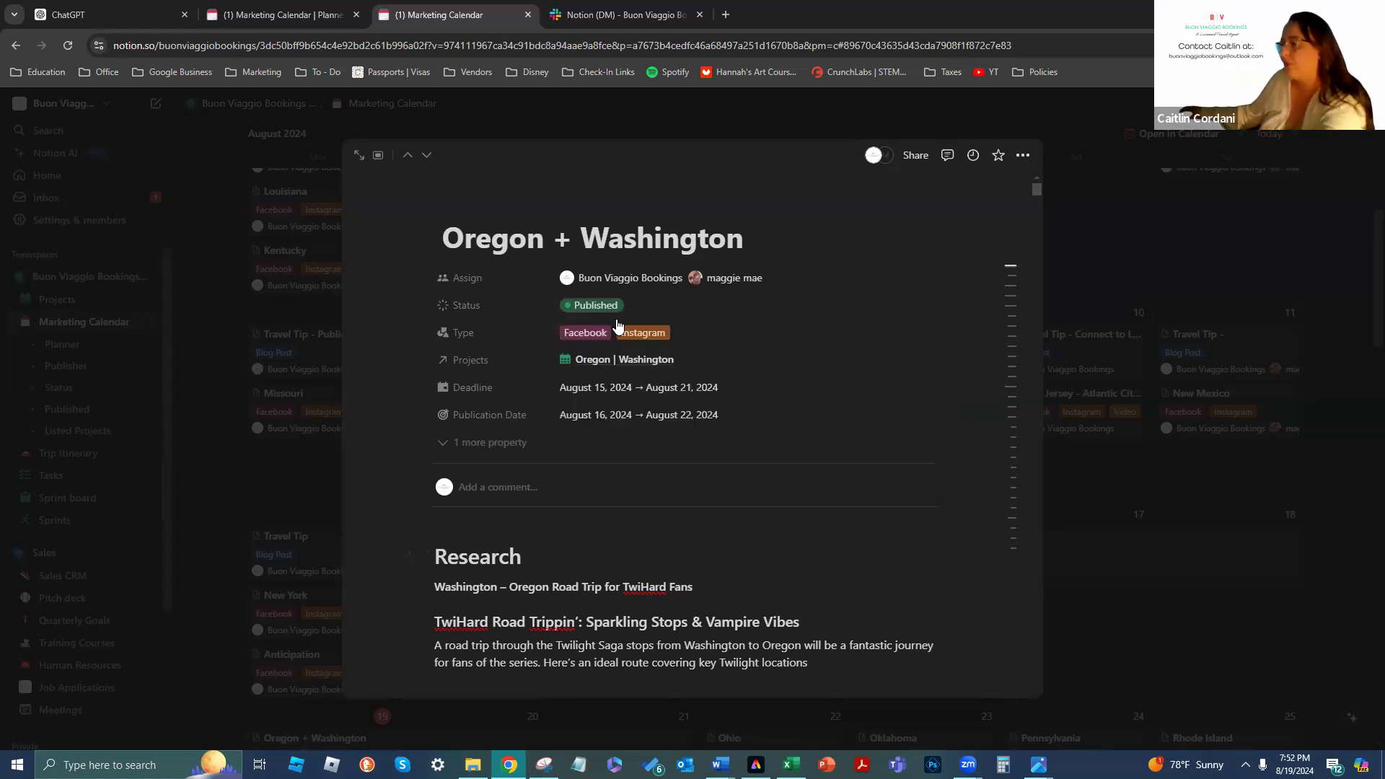
left_click(221, 378)
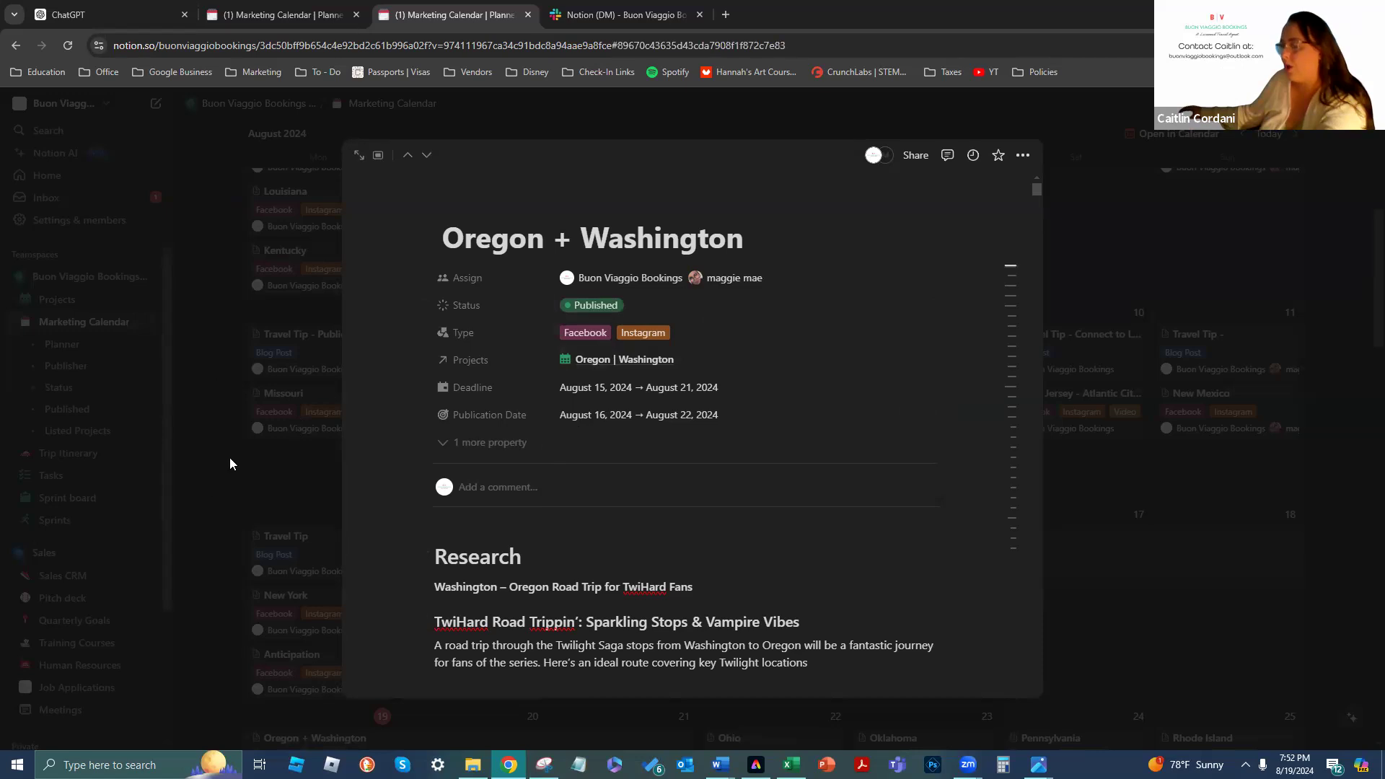
Look over the calendar from late August into September and open the Belgium entry on September 15
scroll(660, 373, "down", 2)
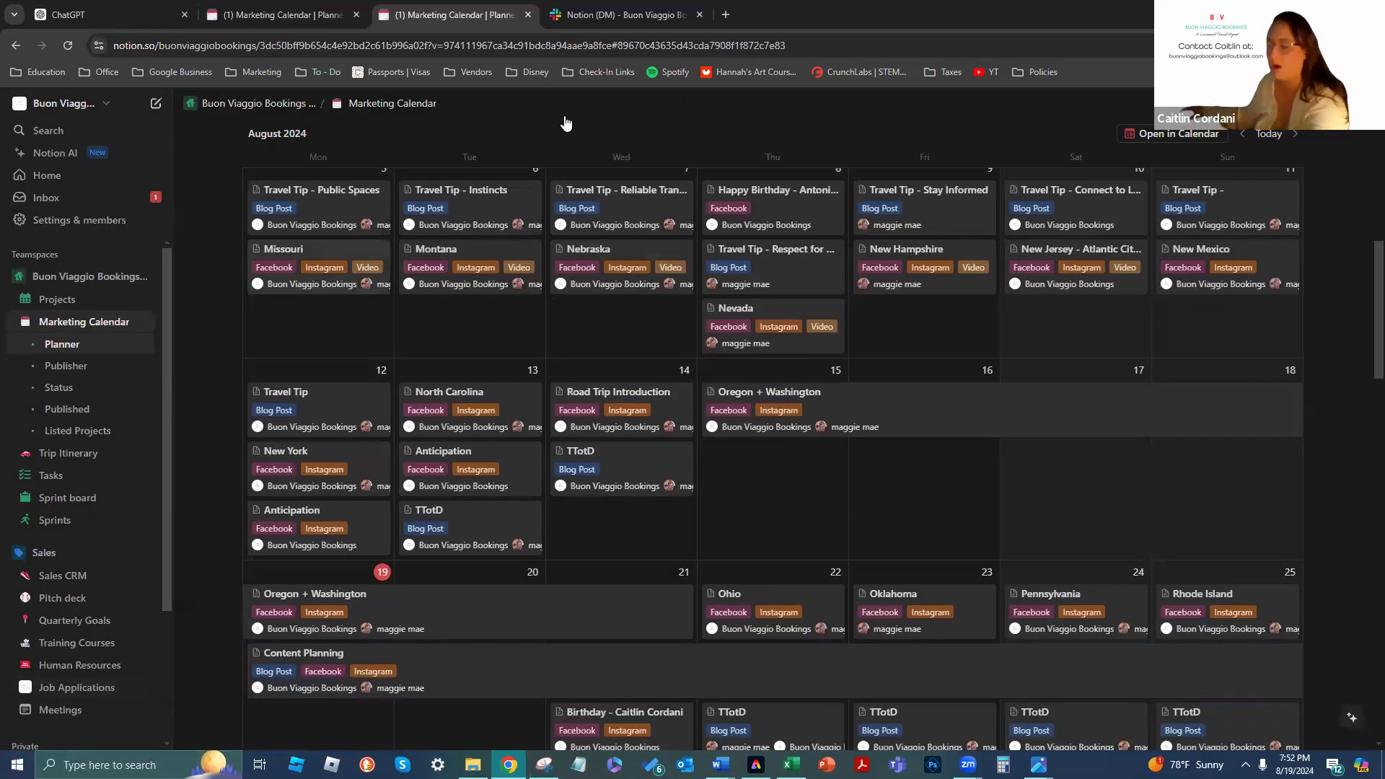
scroll(747, 373, "down", 2)
scroll(746, 373, "down", 1)
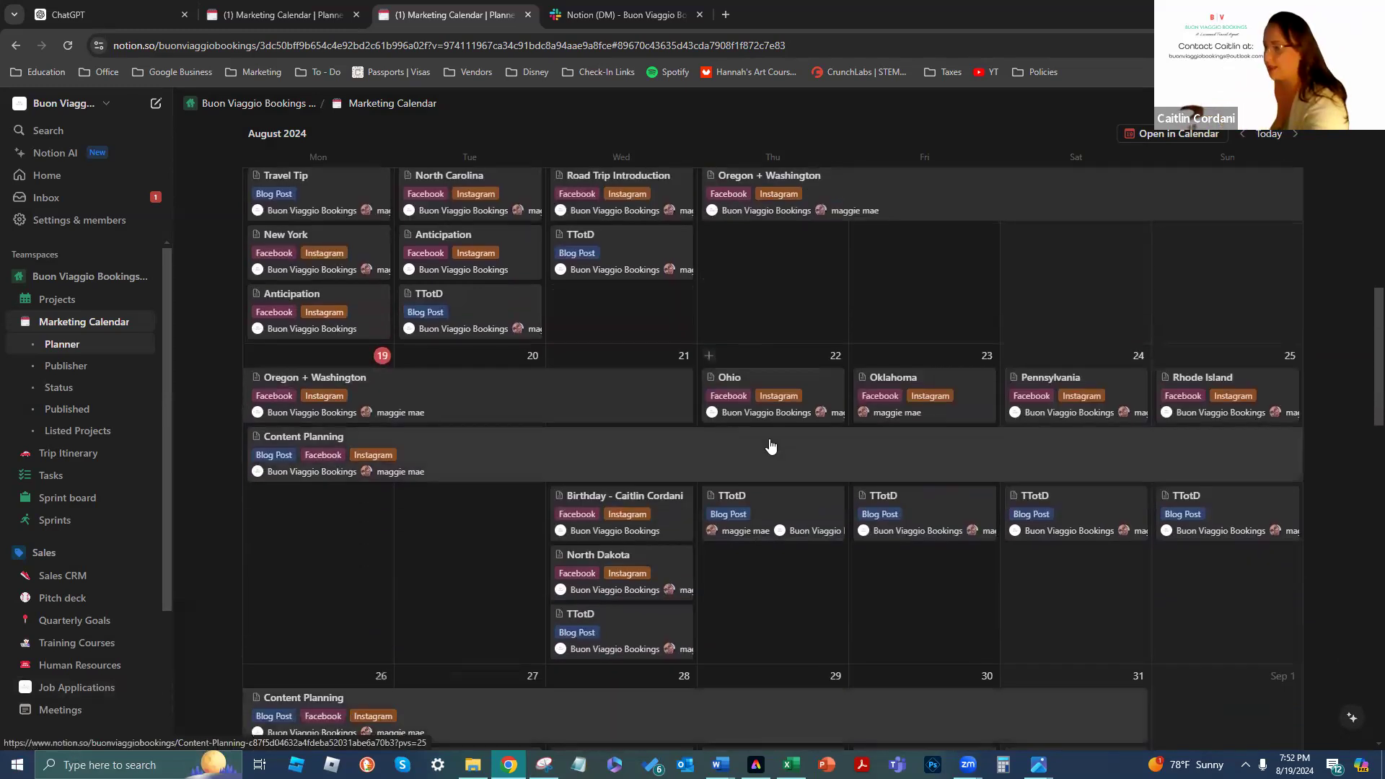
scroll(769, 446, "down", 7)
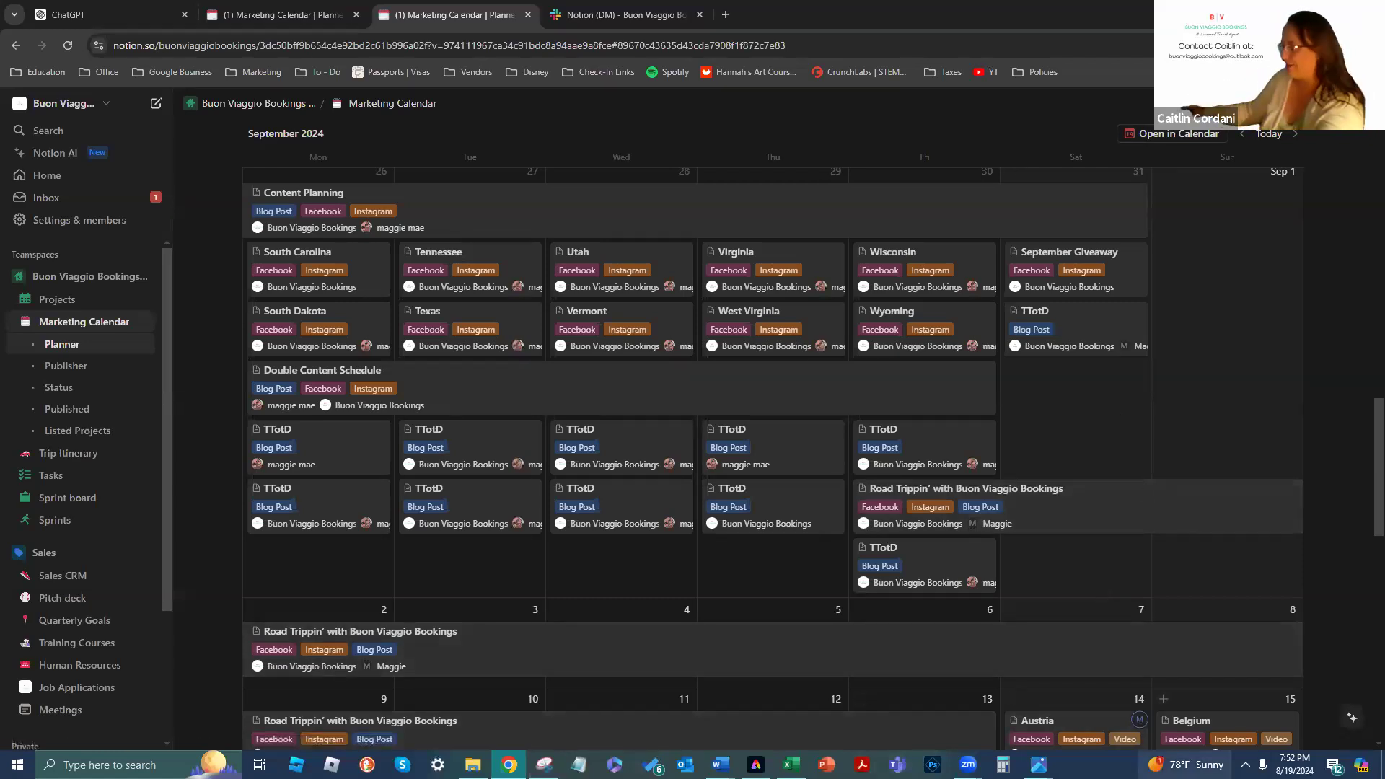
scroll(1188, 615, "down", 6)
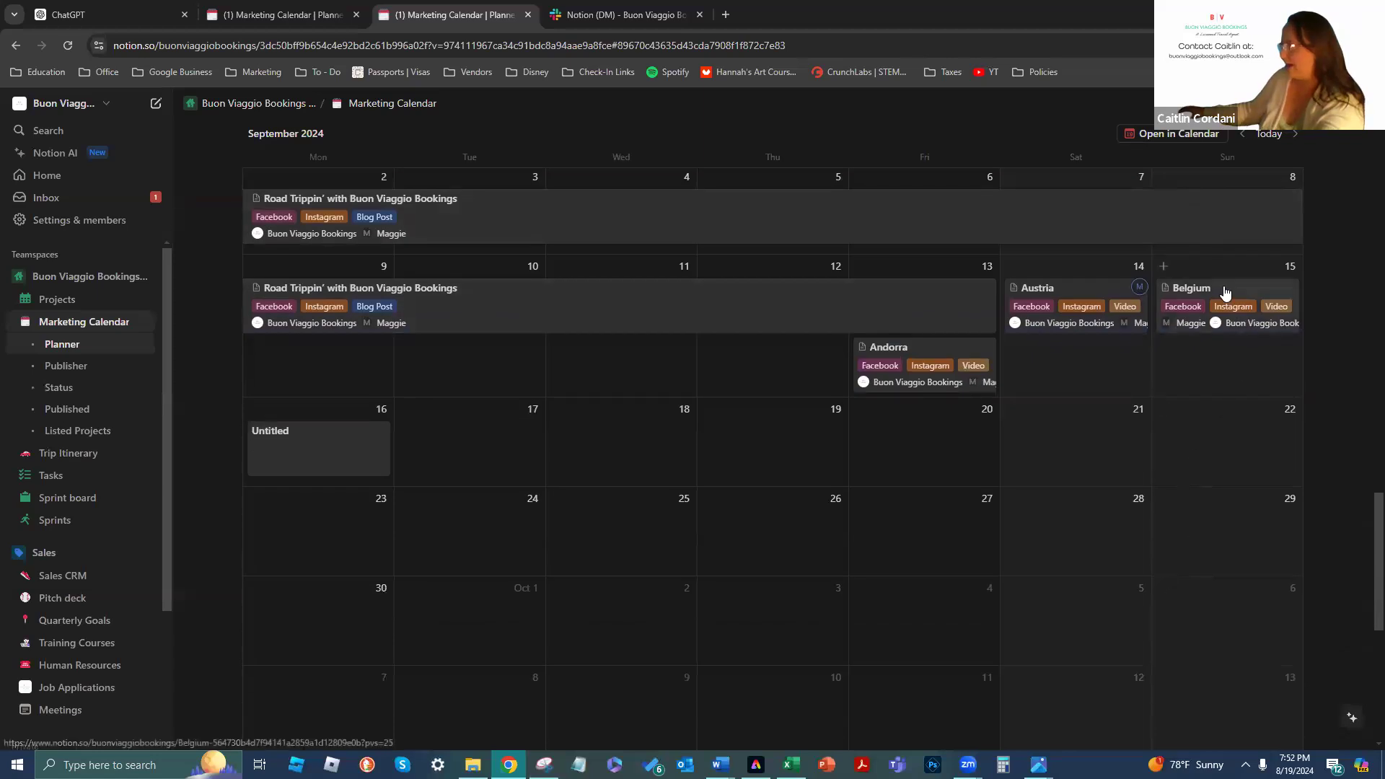
left_click(1241, 333)
Review the Belgium page from its Research and HOTP lists through the Belgium, Café du Sablon and Chez Léon sections
scroll(733, 492, "down", 12)
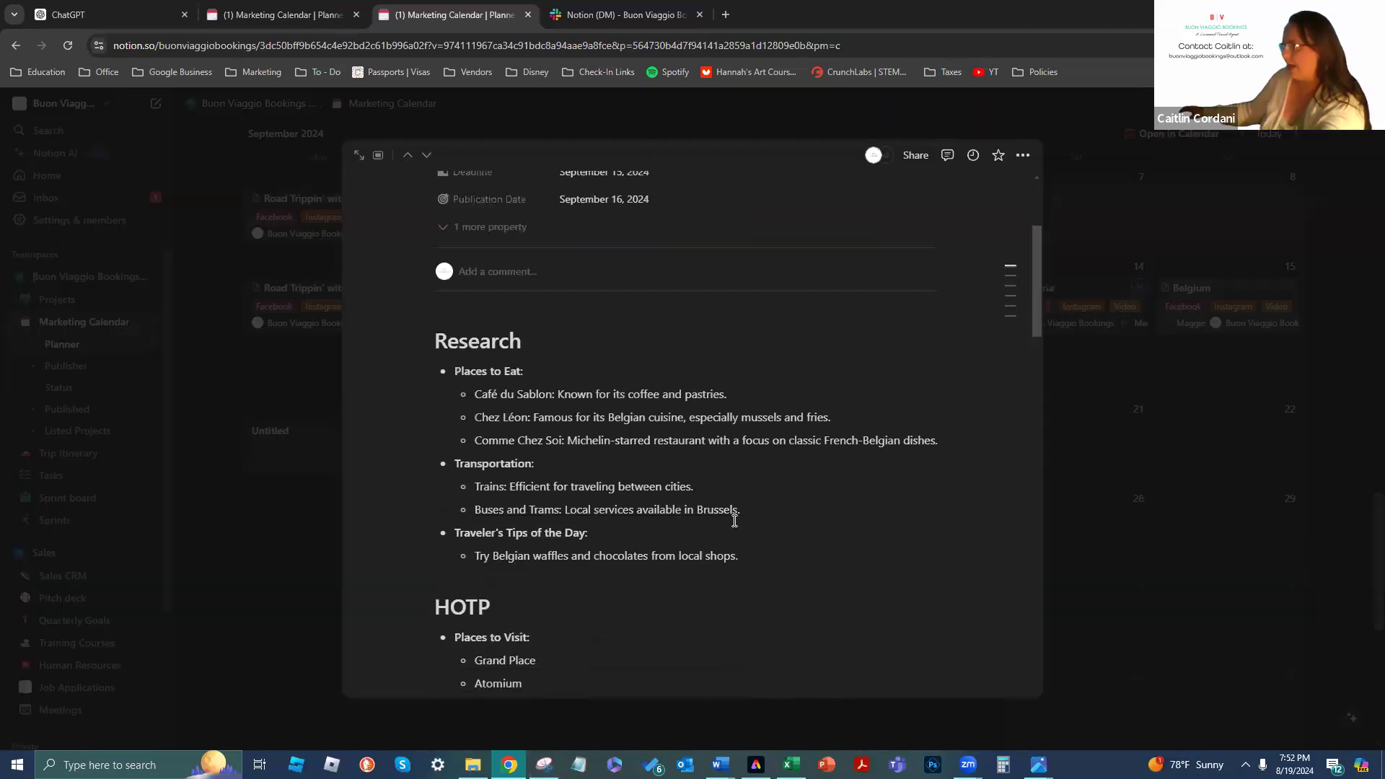
scroll(746, 502, "down", 5)
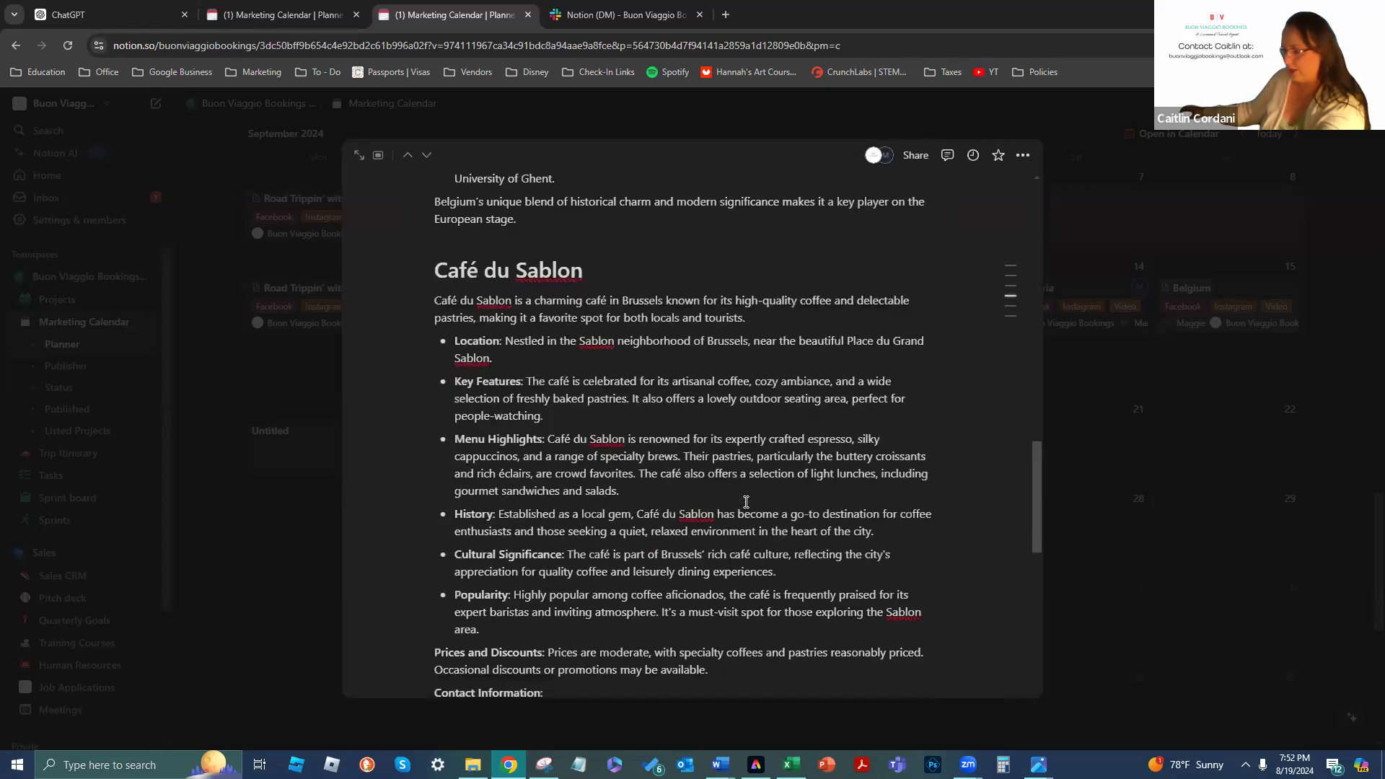
scroll(790, 424, "up", 10)
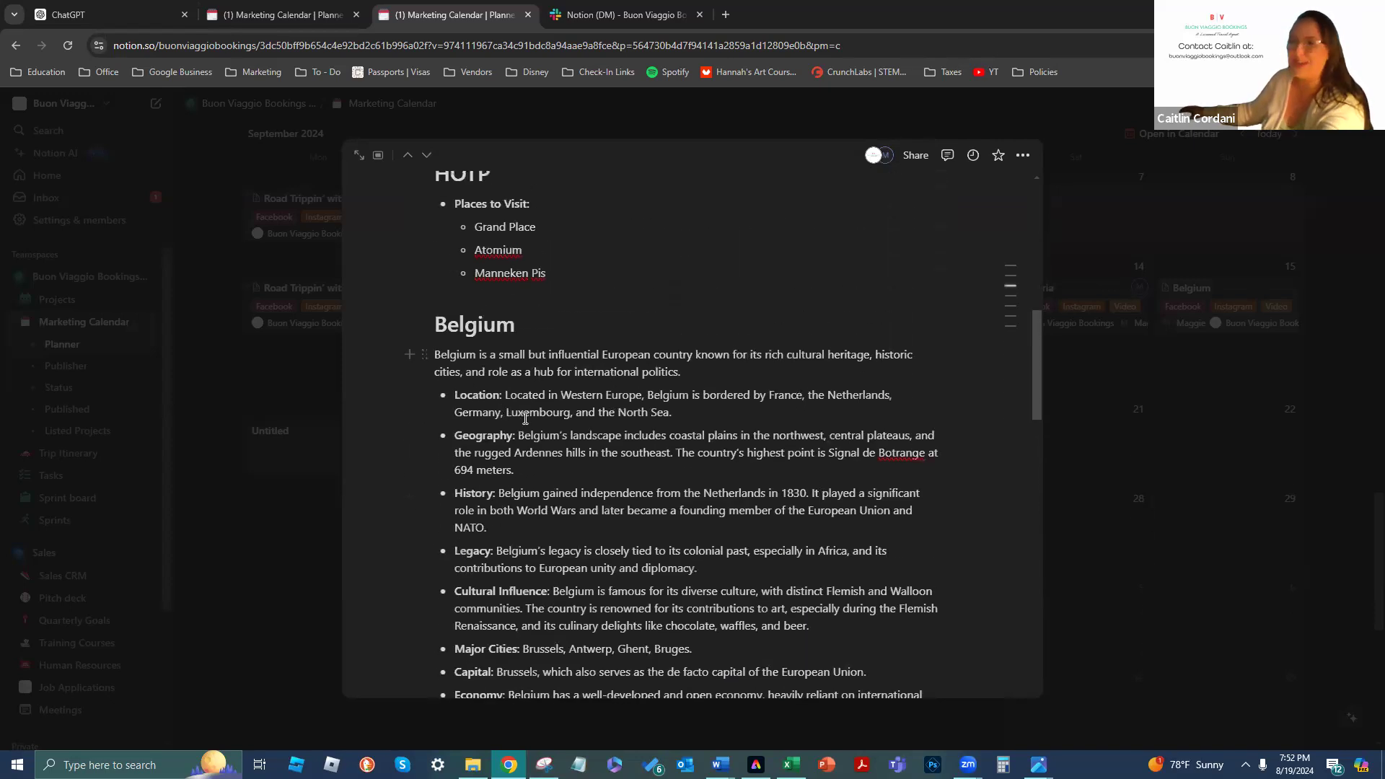
scroll(542, 501, "down", 5)
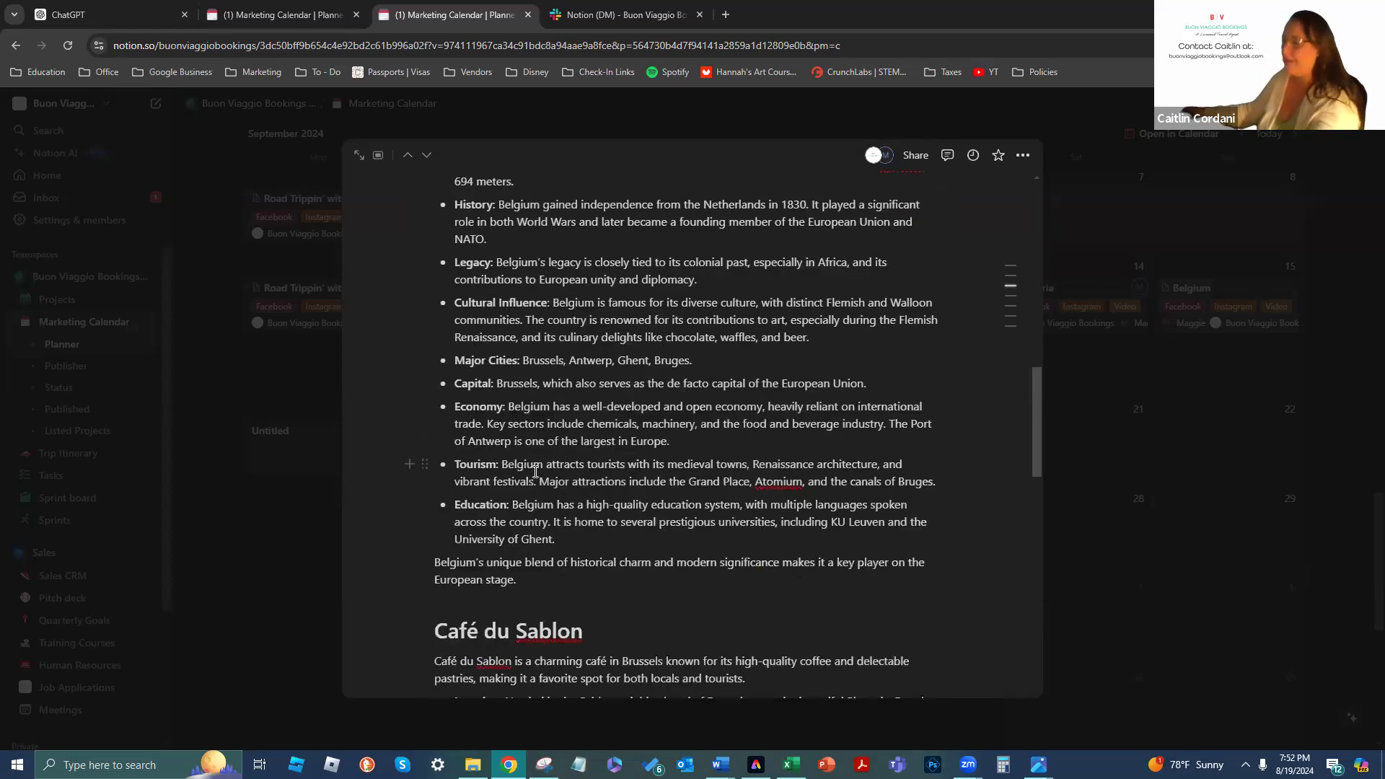
scroll(559, 489, "down", 7)
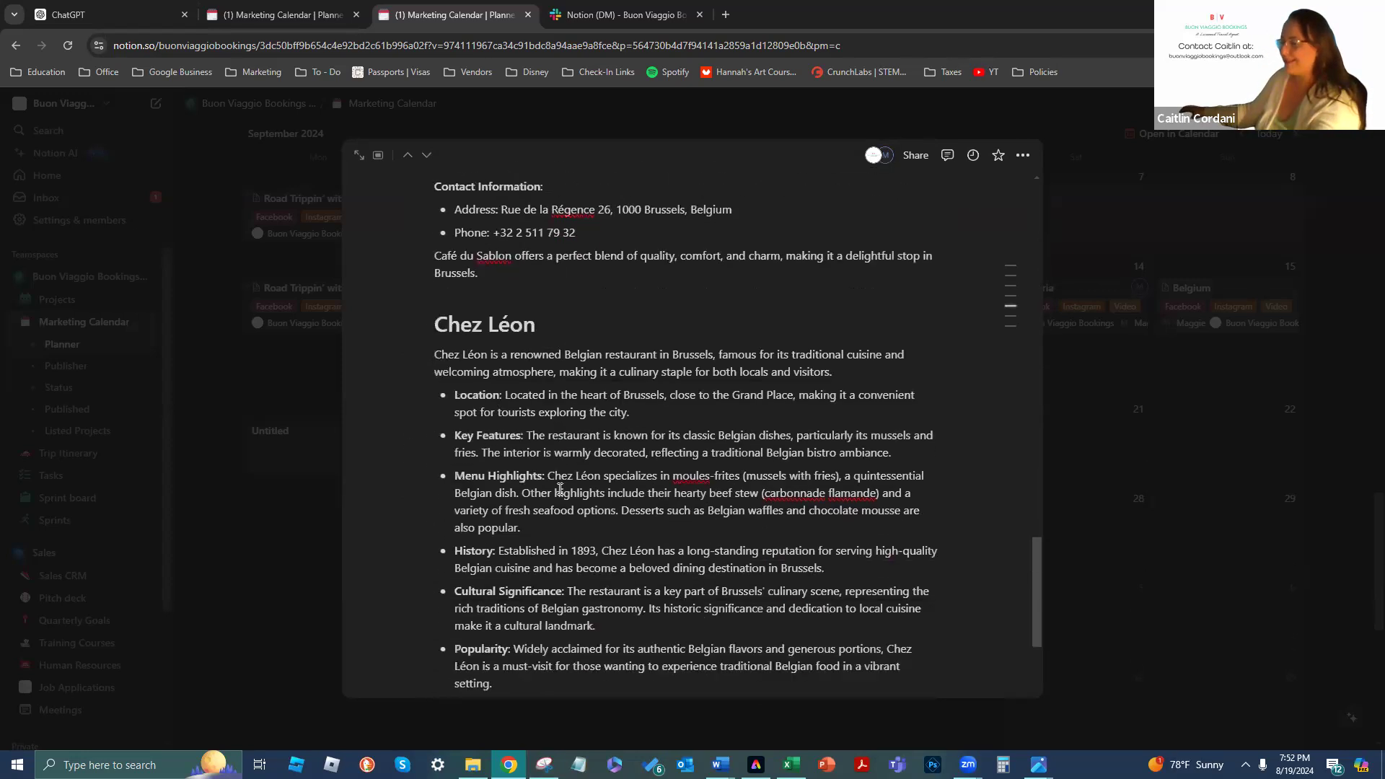
scroll(659, 354, "down", 5)
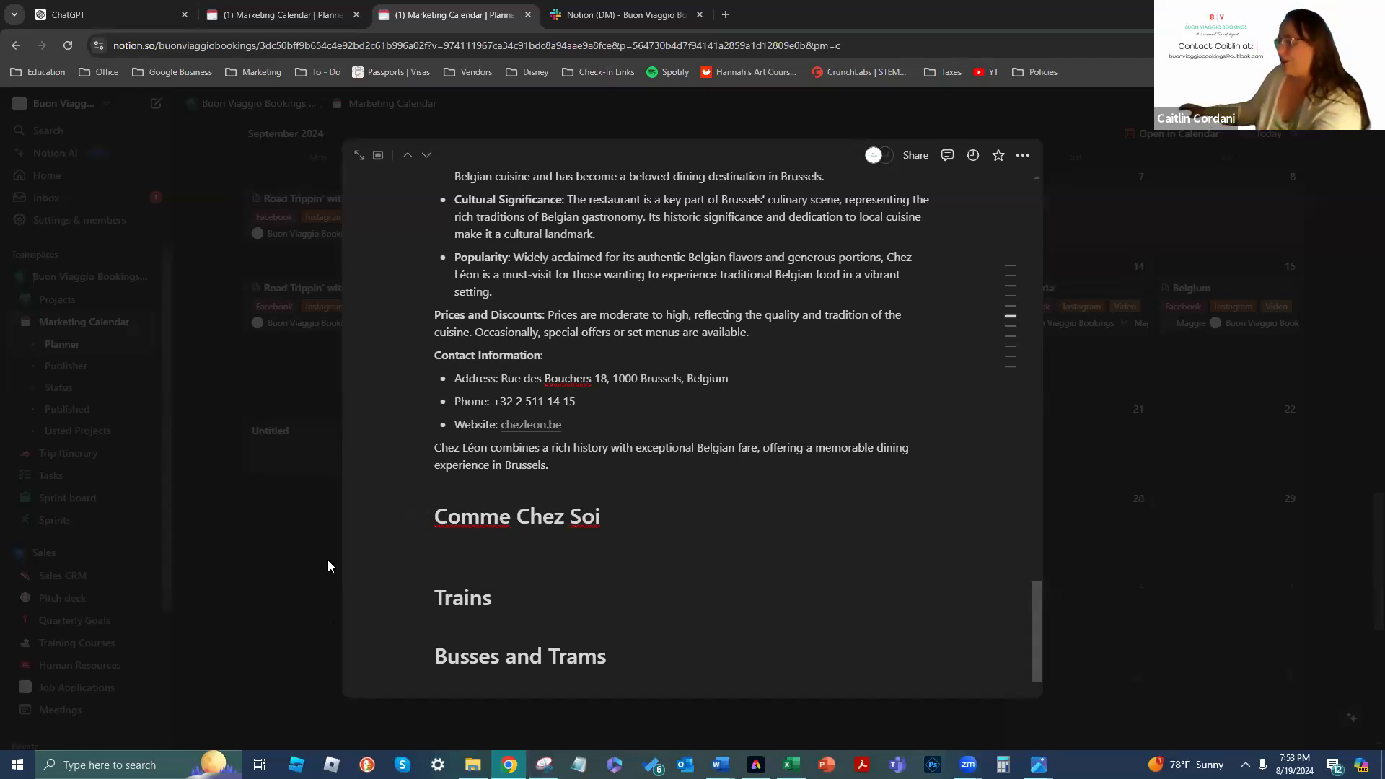
Merge the Trains and Busses and Trams headings into one heading reading "Trains, Busses, and Trams", and close the Belgium page
scroll(670, 544, "down", 3)
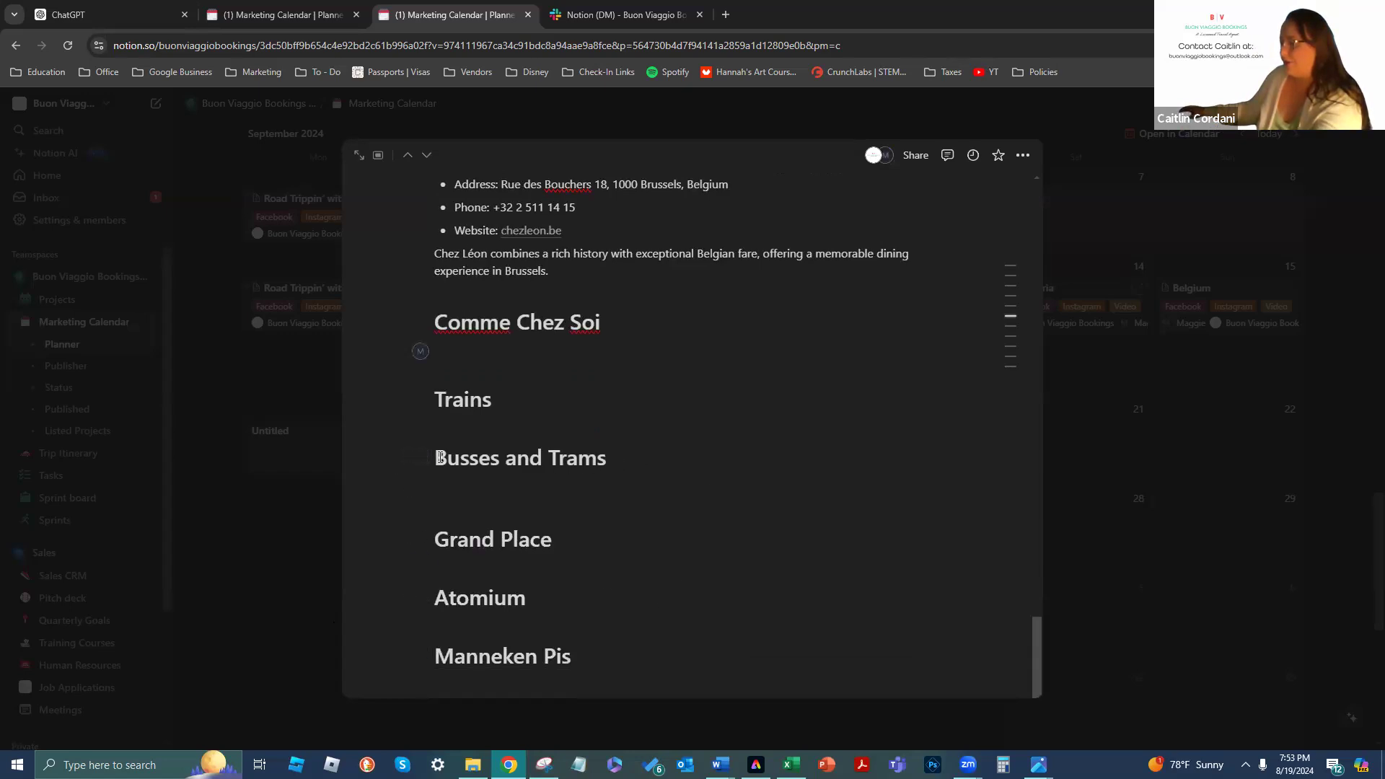
scroll(644, 495, "down", 5)
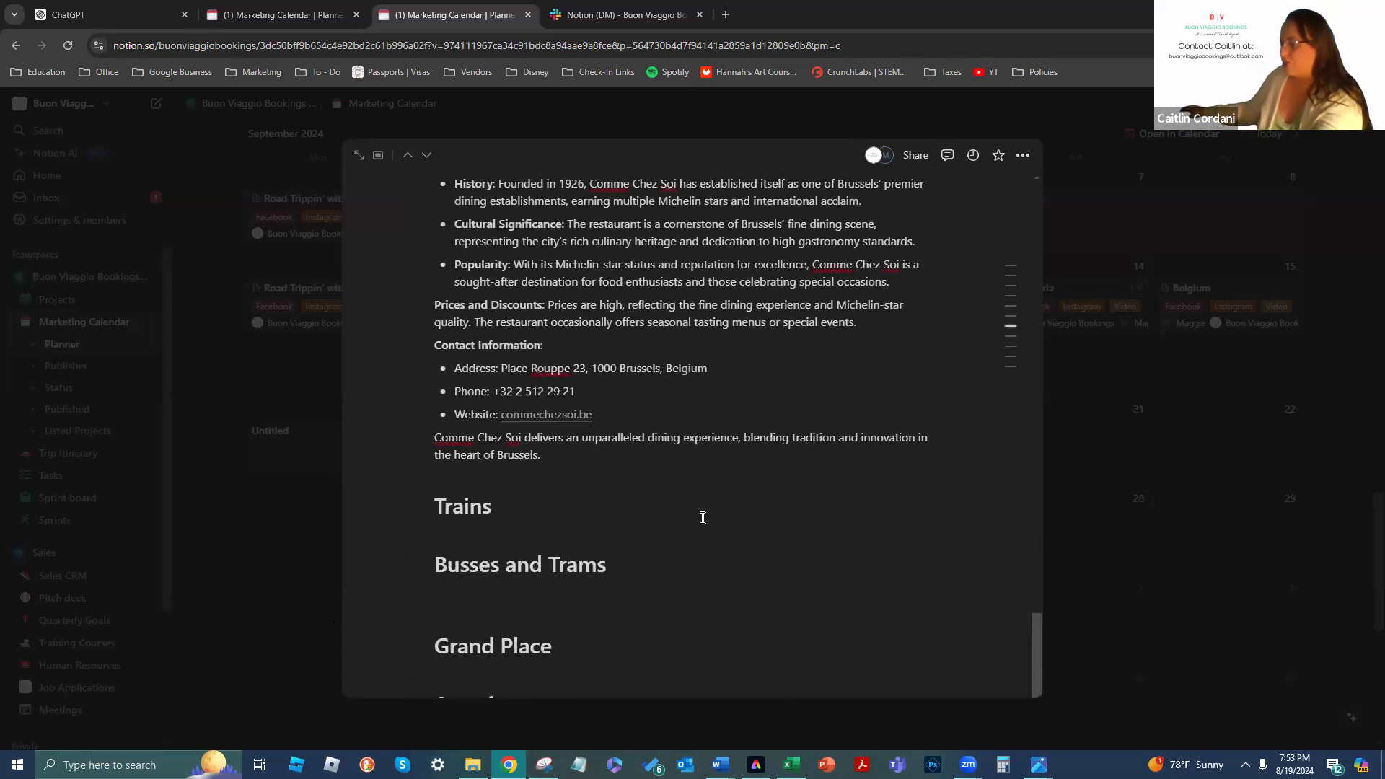
left_click(438, 562)
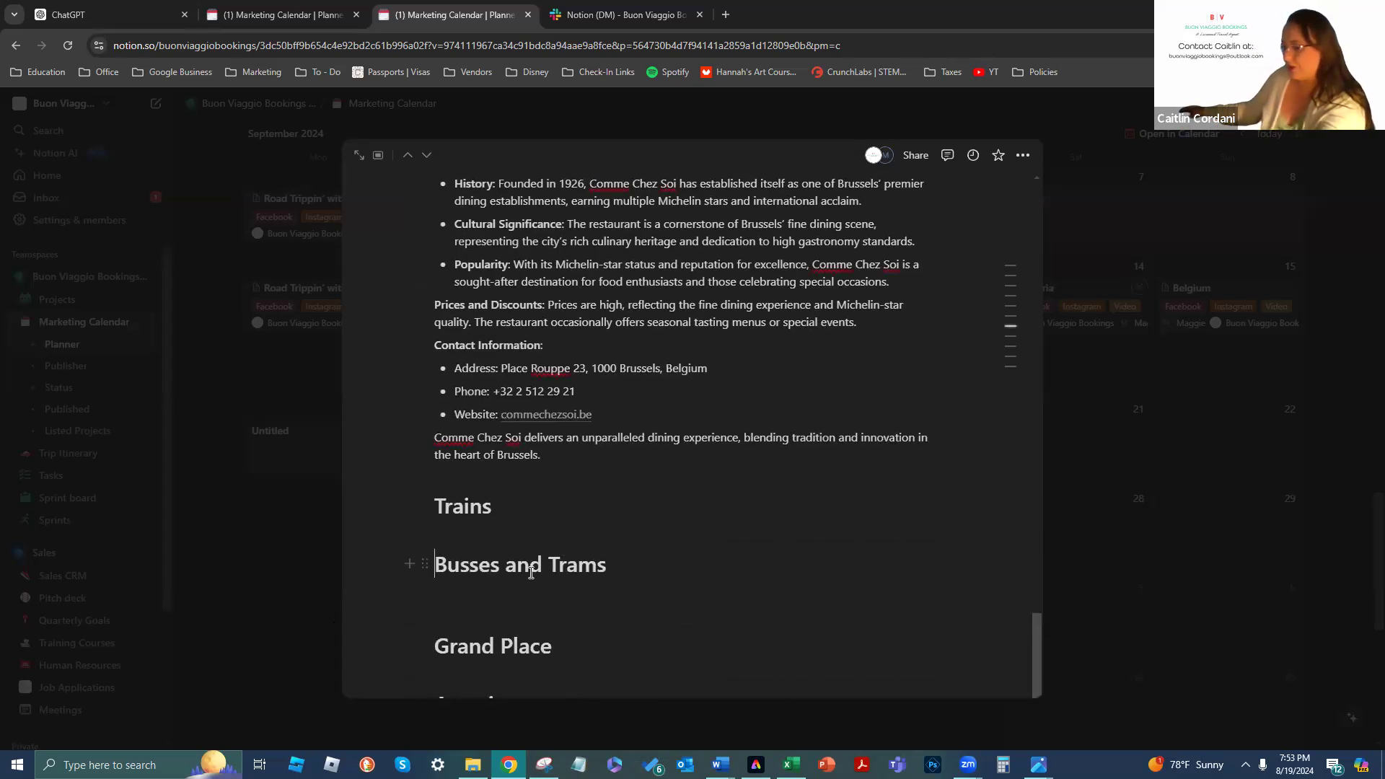
key("BackSpace")
key("BackSpace")
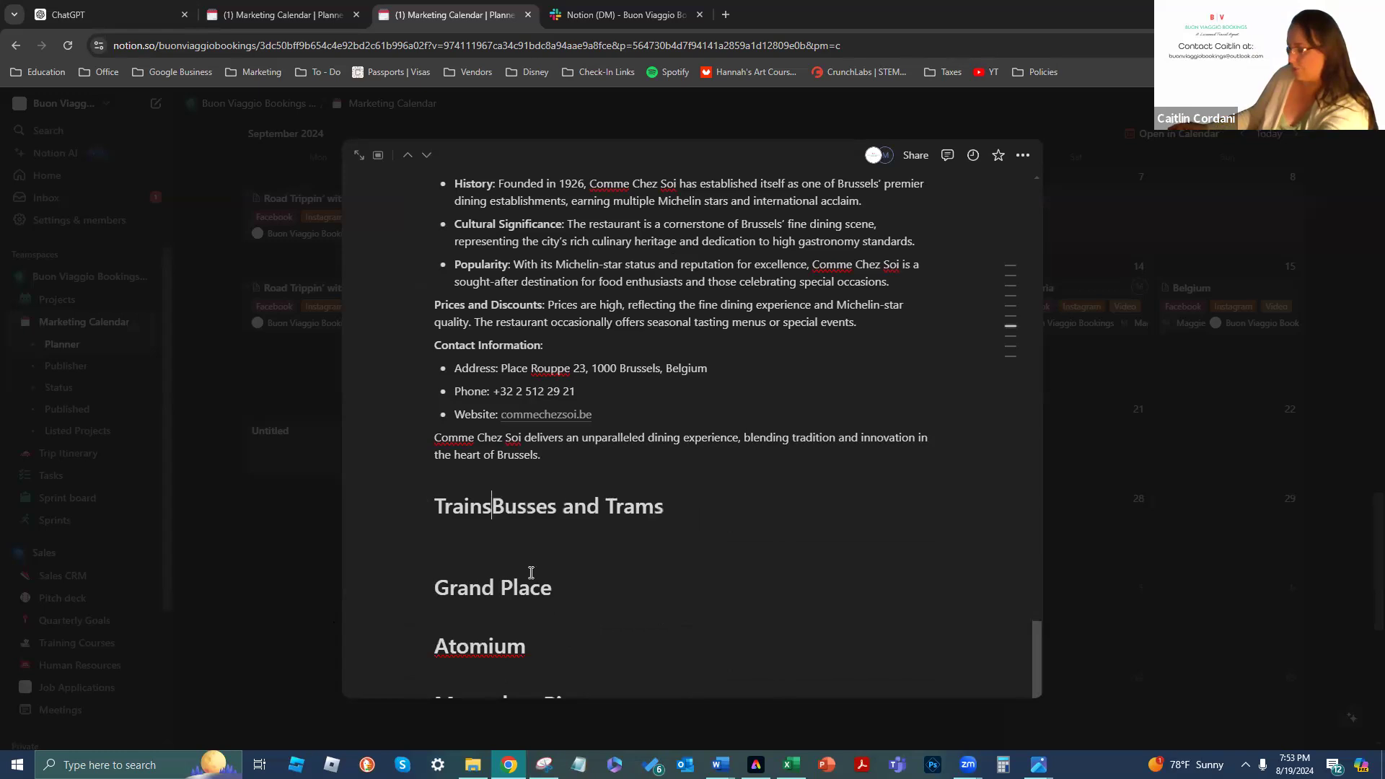
type(", ")
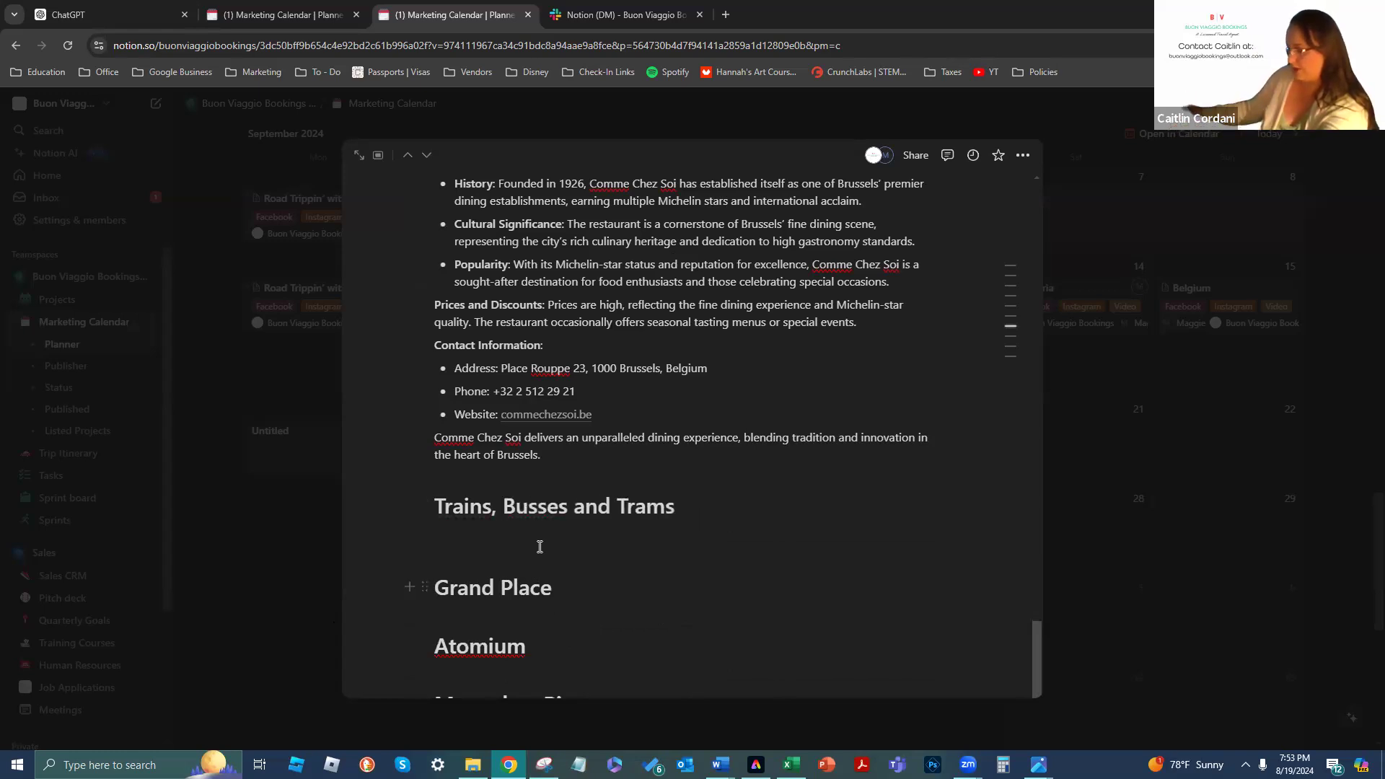
type(",")
left_click(614, 507)
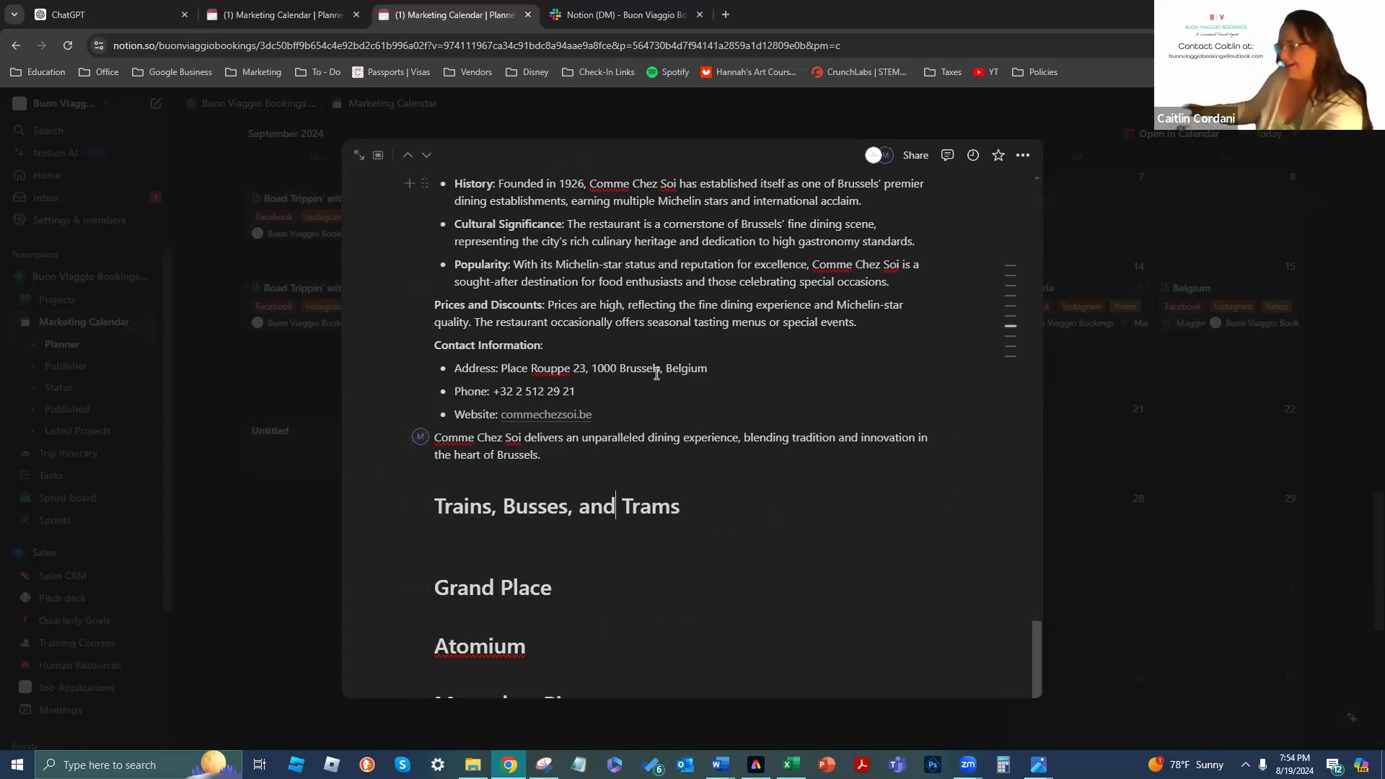
scroll(765, 523, "down", 1)
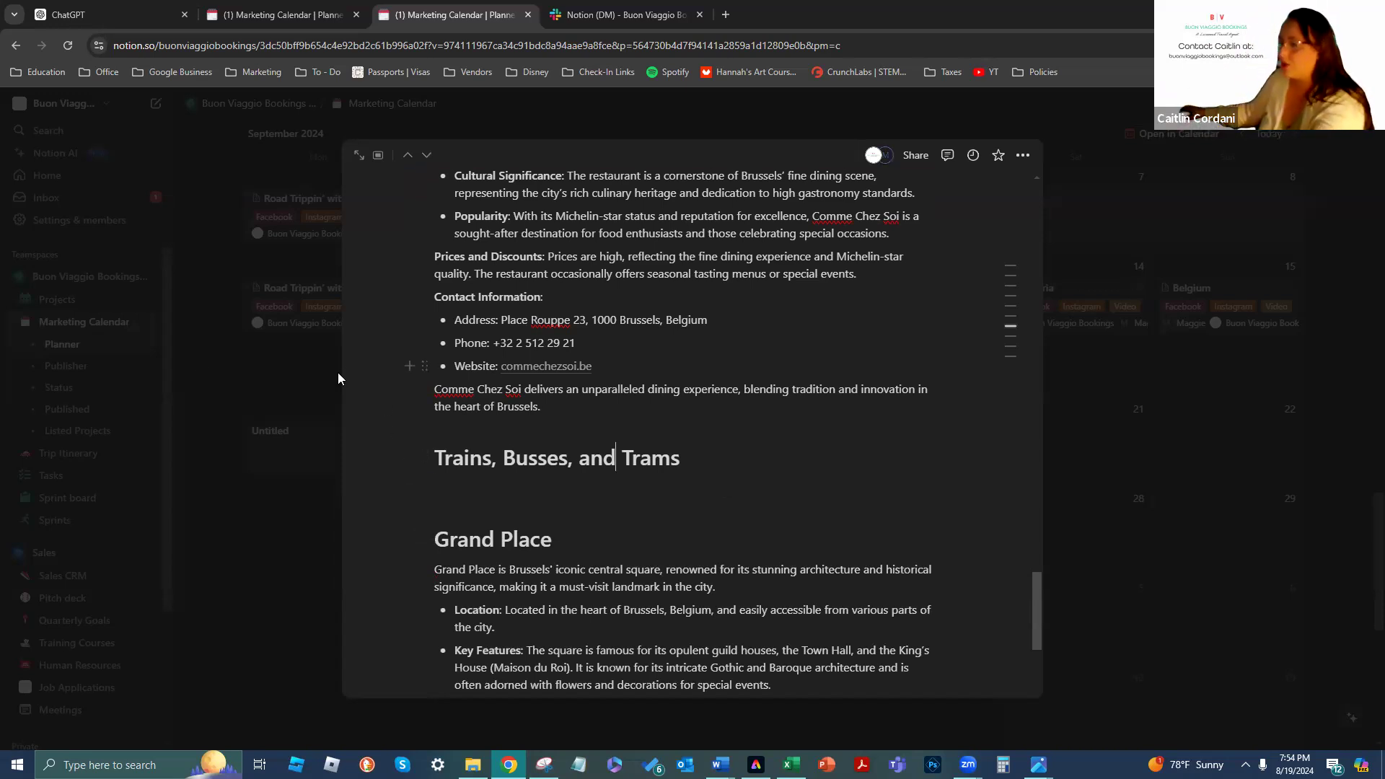
left_click(184, 351)
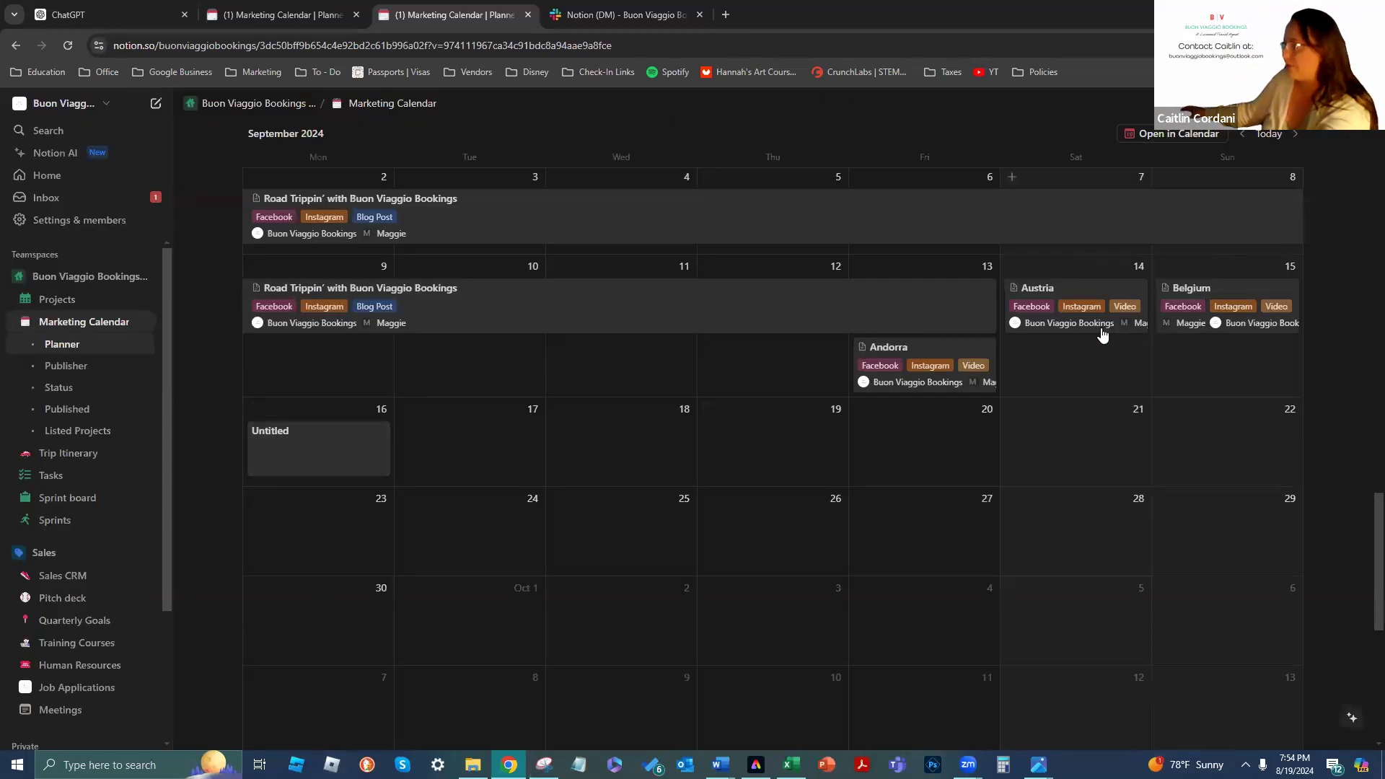
Move the Austria entry to September 12 on the calendar and set its publication date to September 13, 2024
left_click_drag(1088, 293, 794, 343)
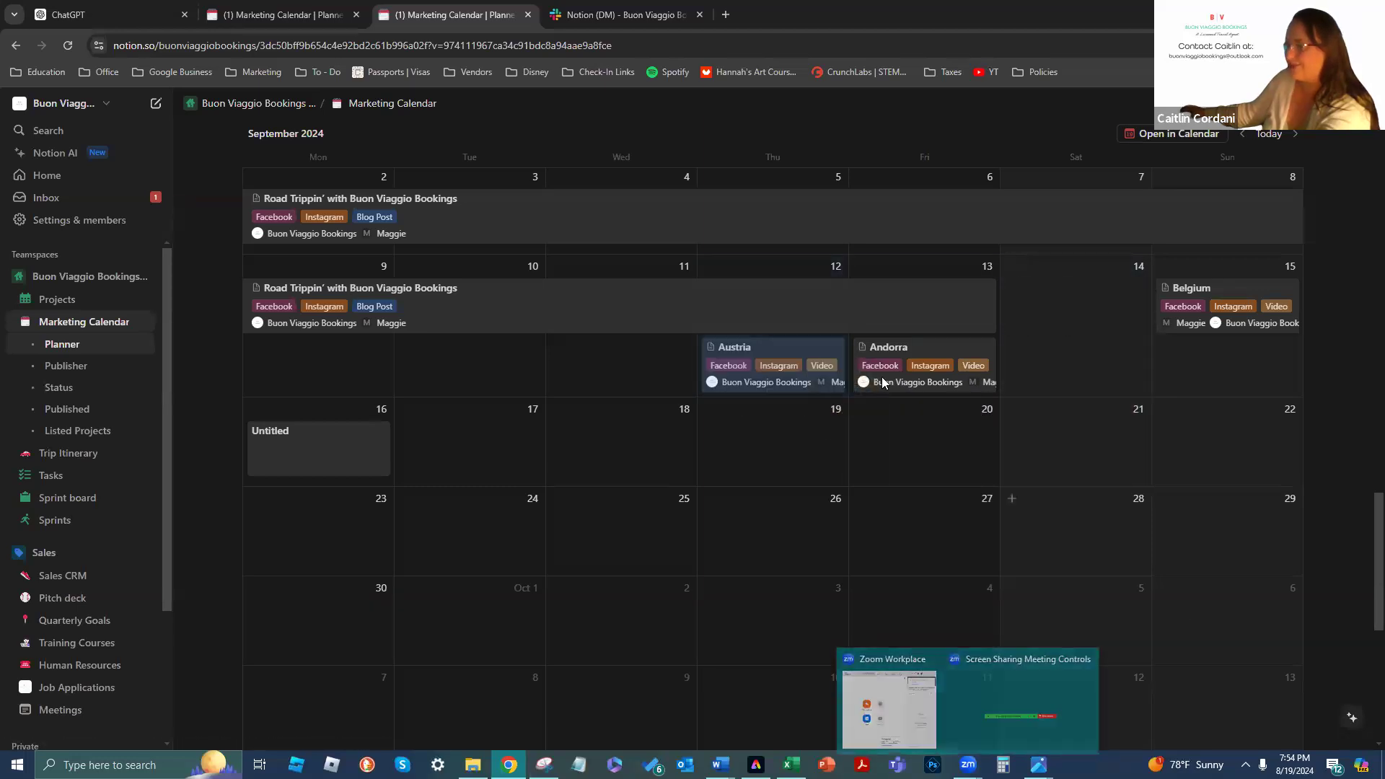
left_click(795, 363)
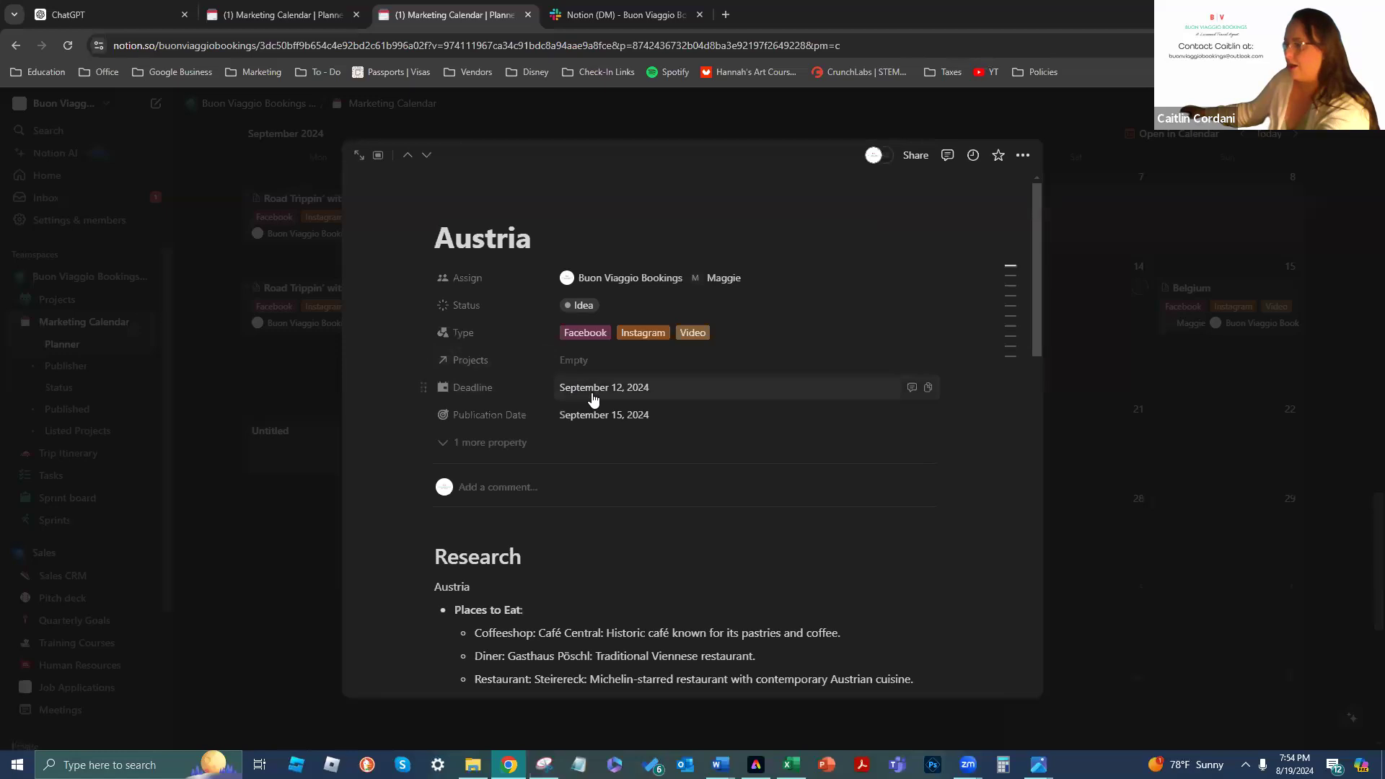
left_click(626, 415)
left_click(674, 486)
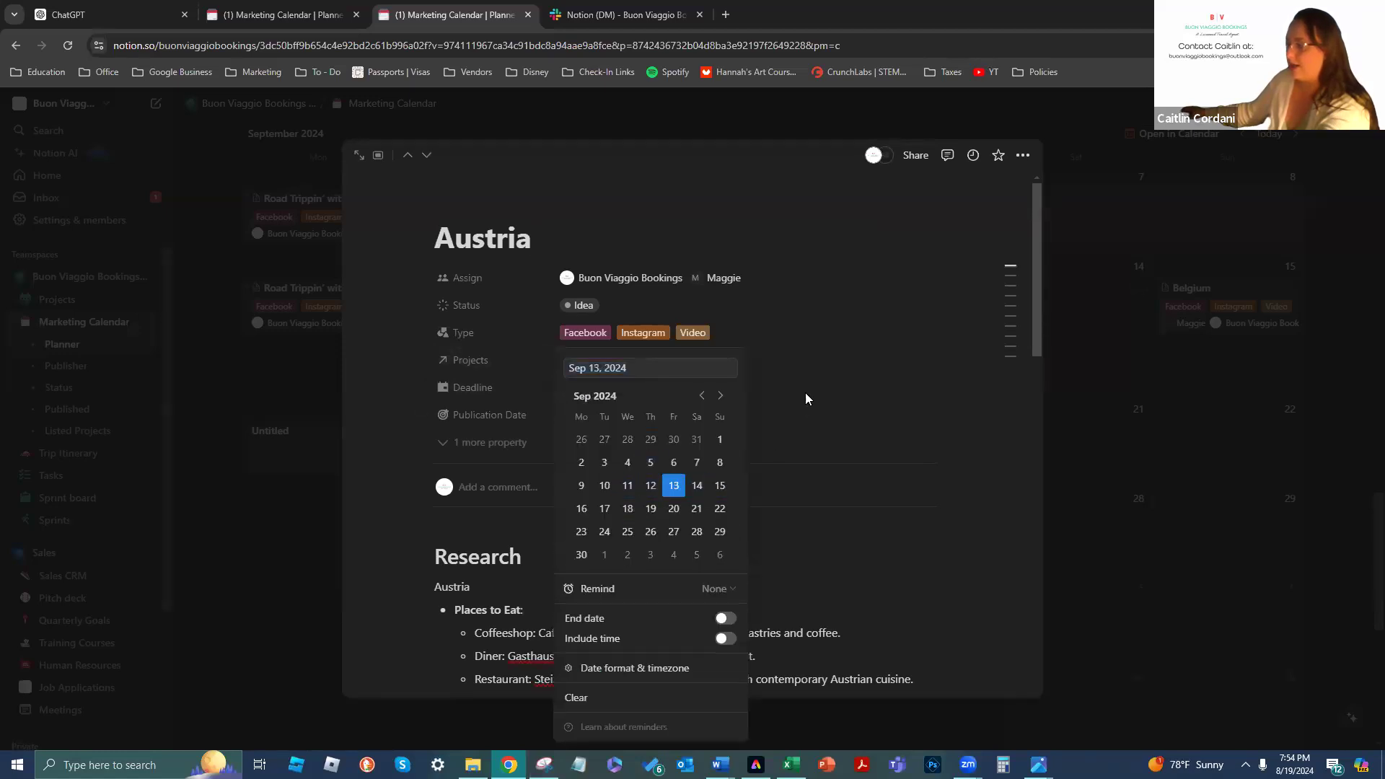
left_click(805, 393)
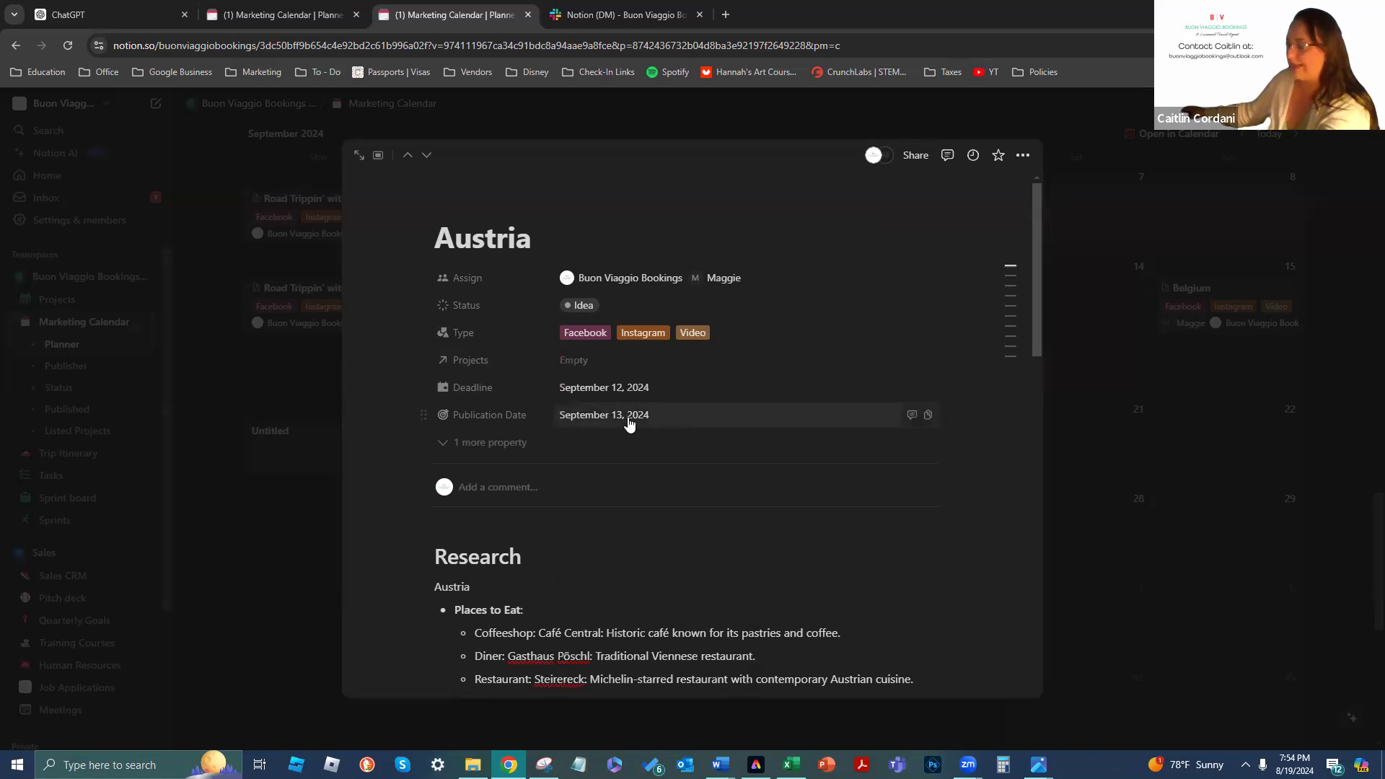
Set the Austria entry's publication date back to September 15, 2024, and close its page
left_click(699, 427)
left_click(721, 485)
left_click(808, 421)
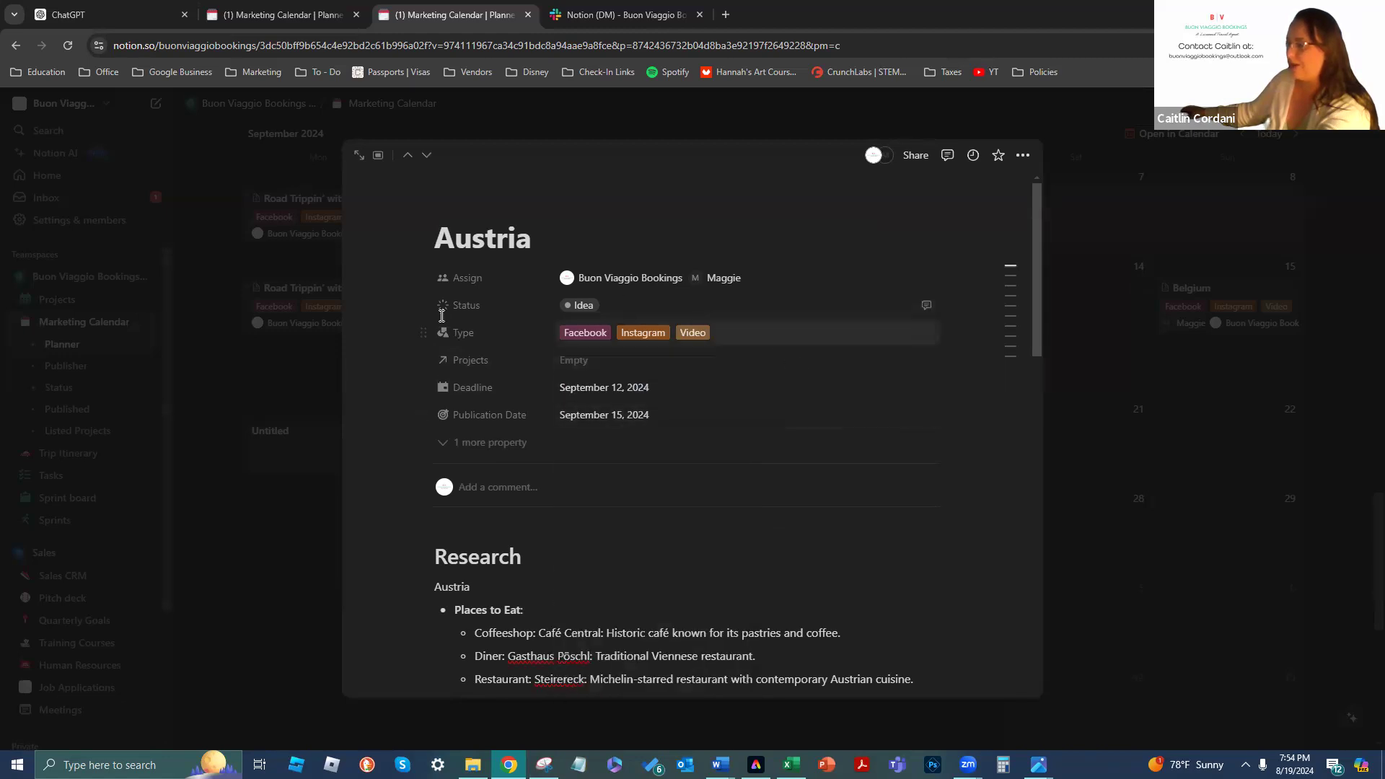
left_click(210, 324)
Move the Austria entry back to September 14 on the calendar
left_click_drag(758, 392, 798, 346)
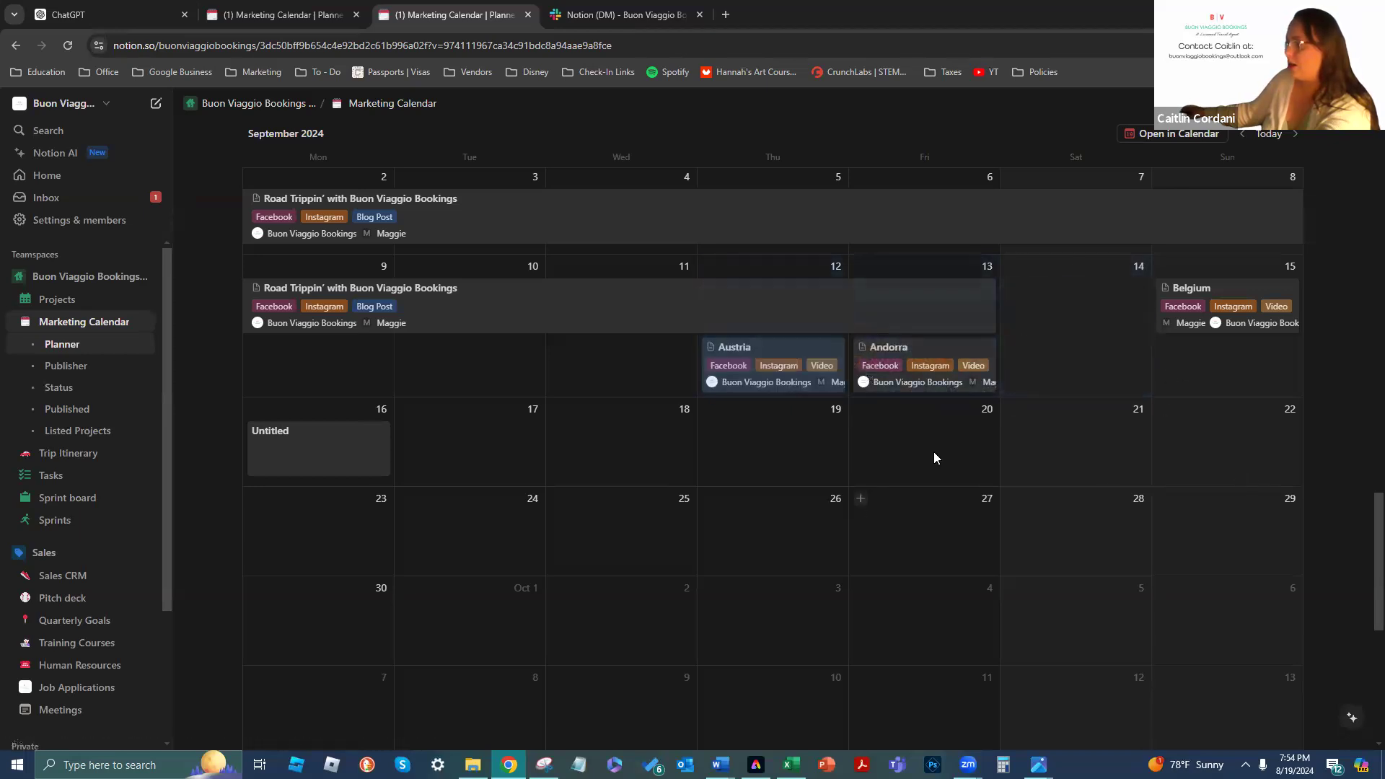
key("ctrl+z")
key("ctrl+z")
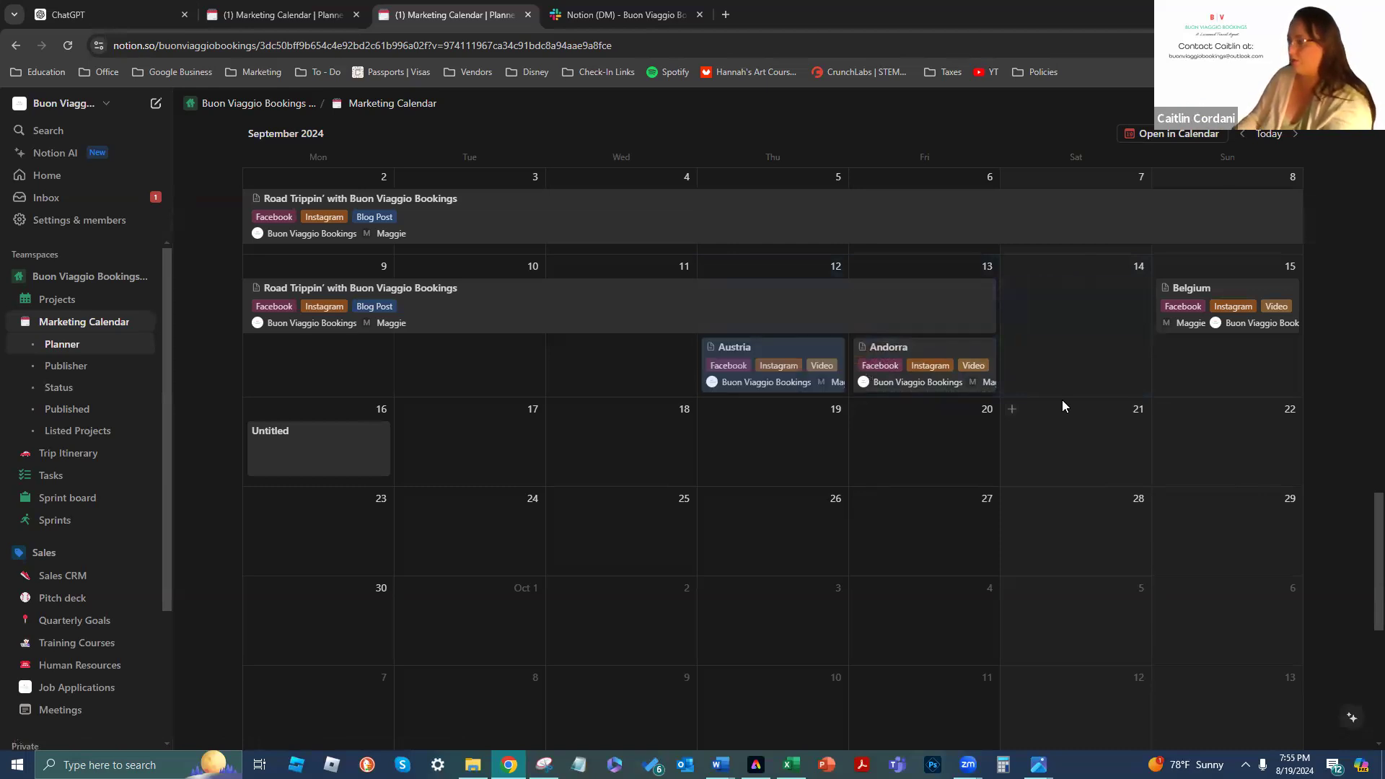
left_click_drag(760, 340, 1089, 290)
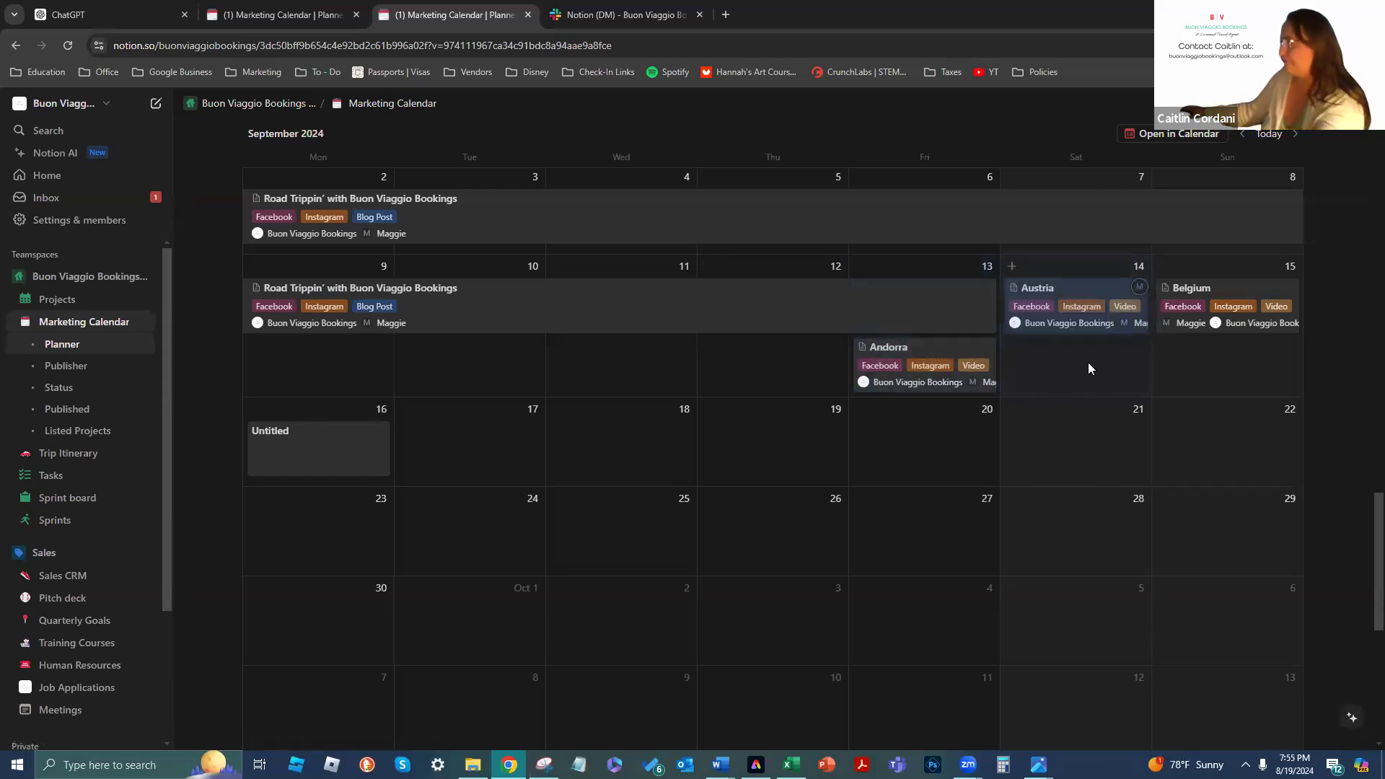
Open the Belgium entry on September 15 and review its sections between Café du Sablon and Manneken Pis, including Comme Chez Soi
left_click(1260, 295)
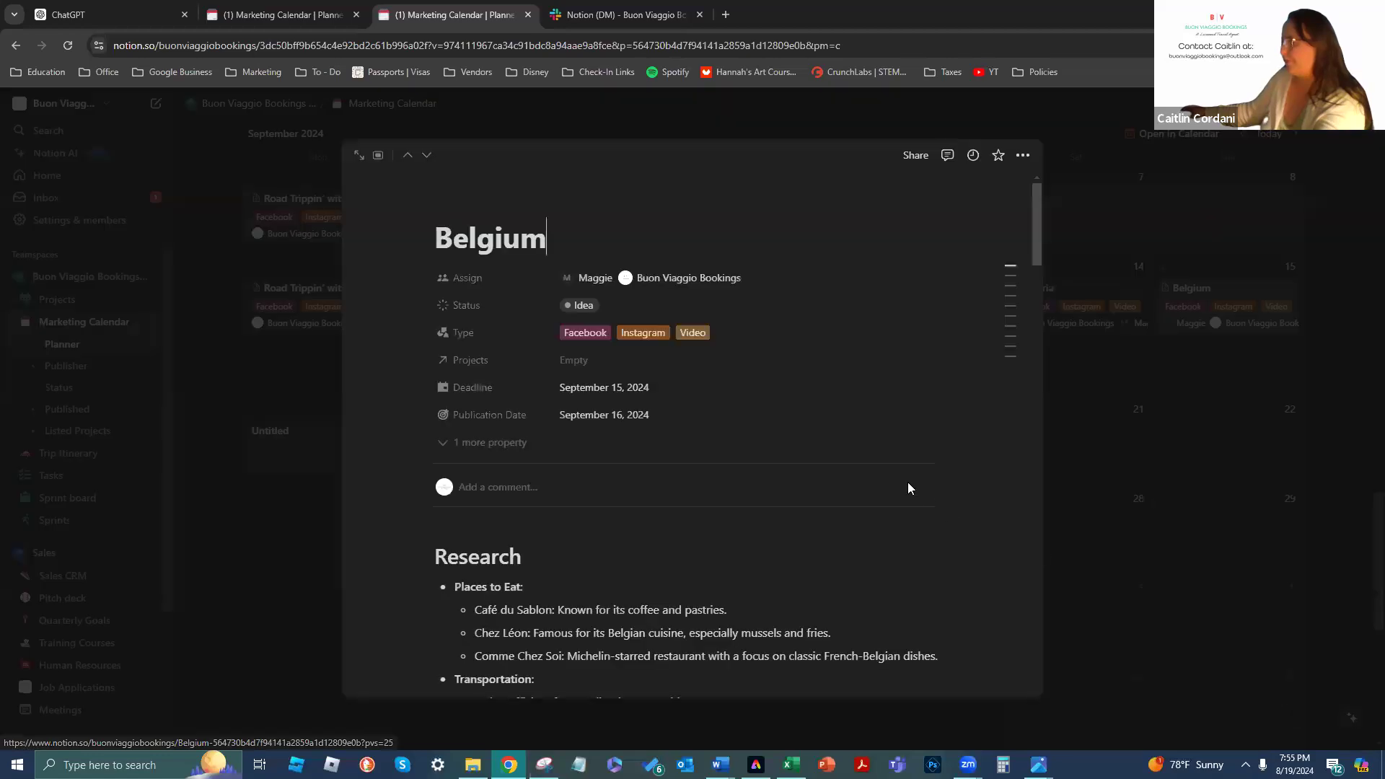
scroll(898, 476, "down", 3)
scroll(890, 471, "down", 20)
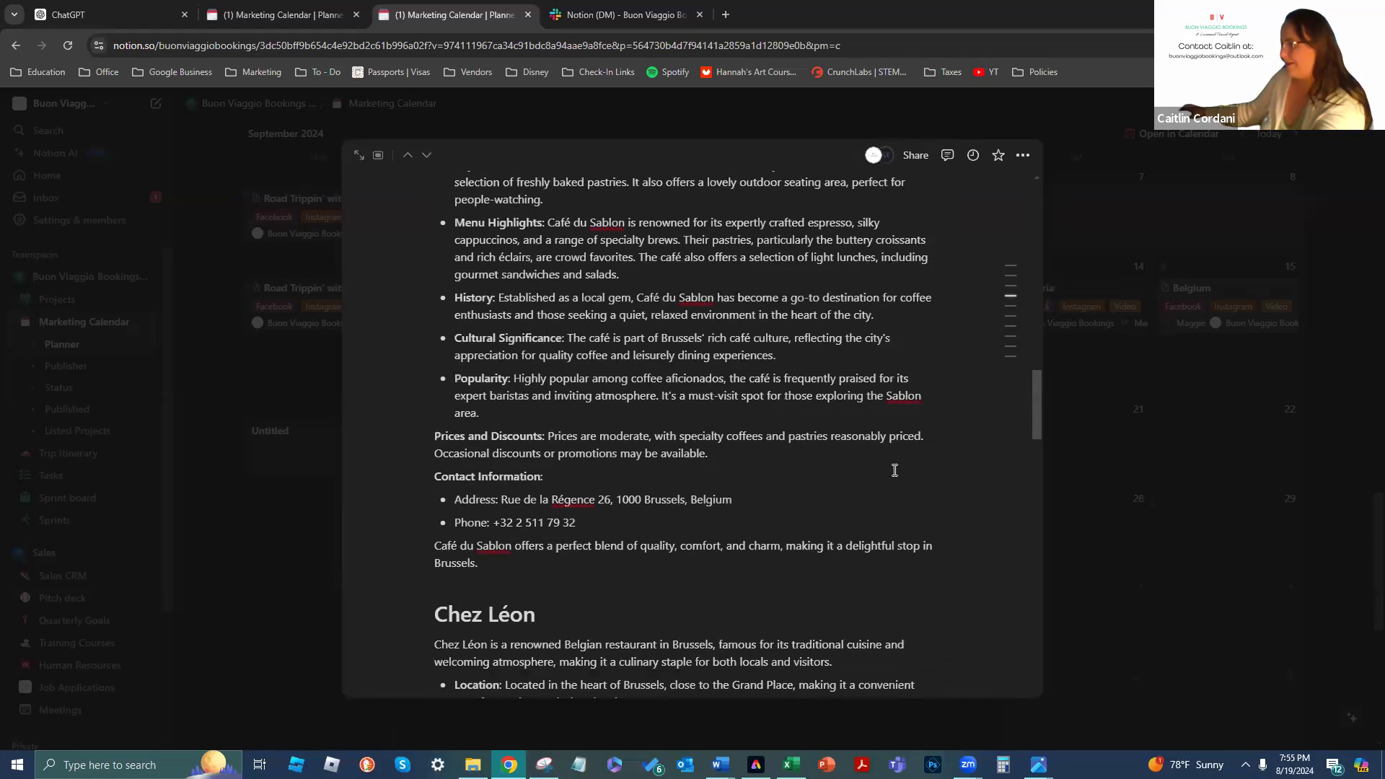
scroll(894, 469, "down", 20)
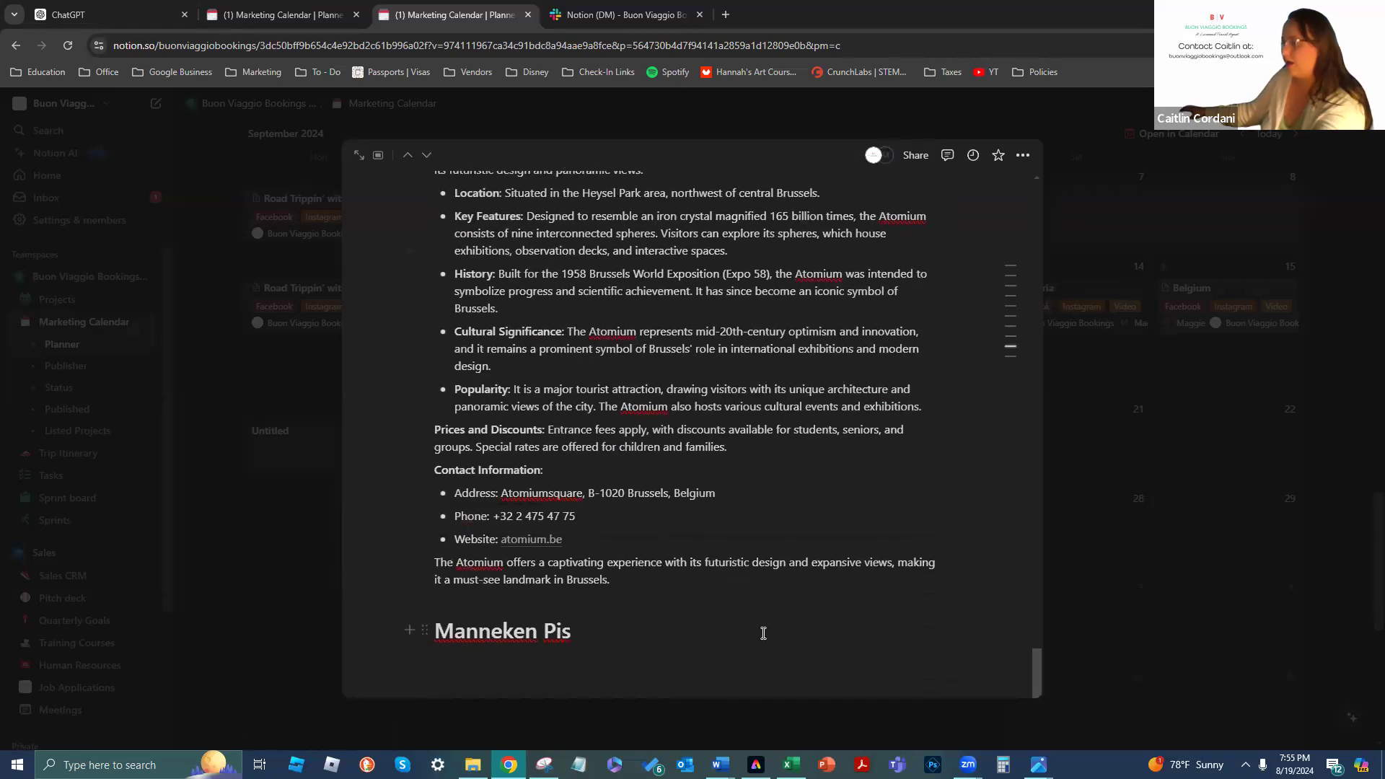
scroll(866, 462, "up", 15)
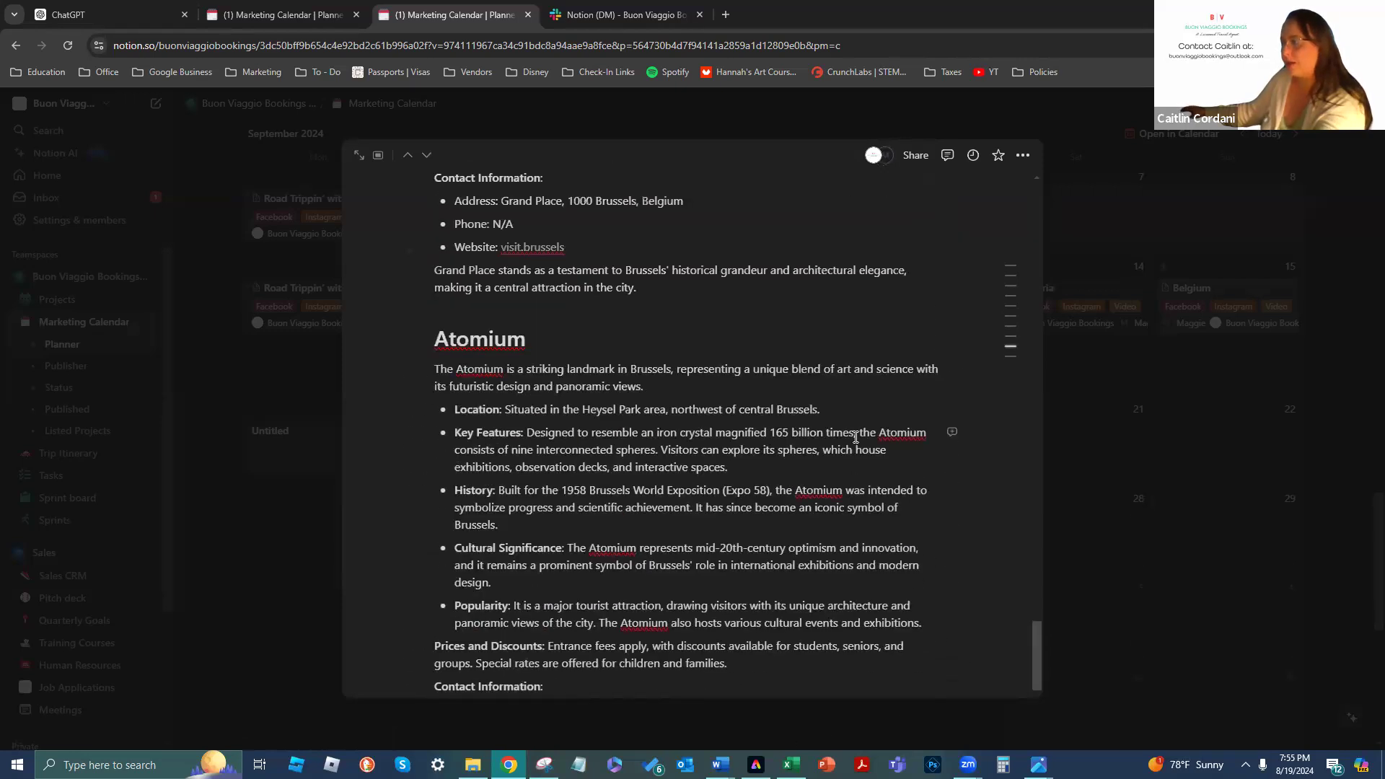
scroll(856, 437, "up", 3)
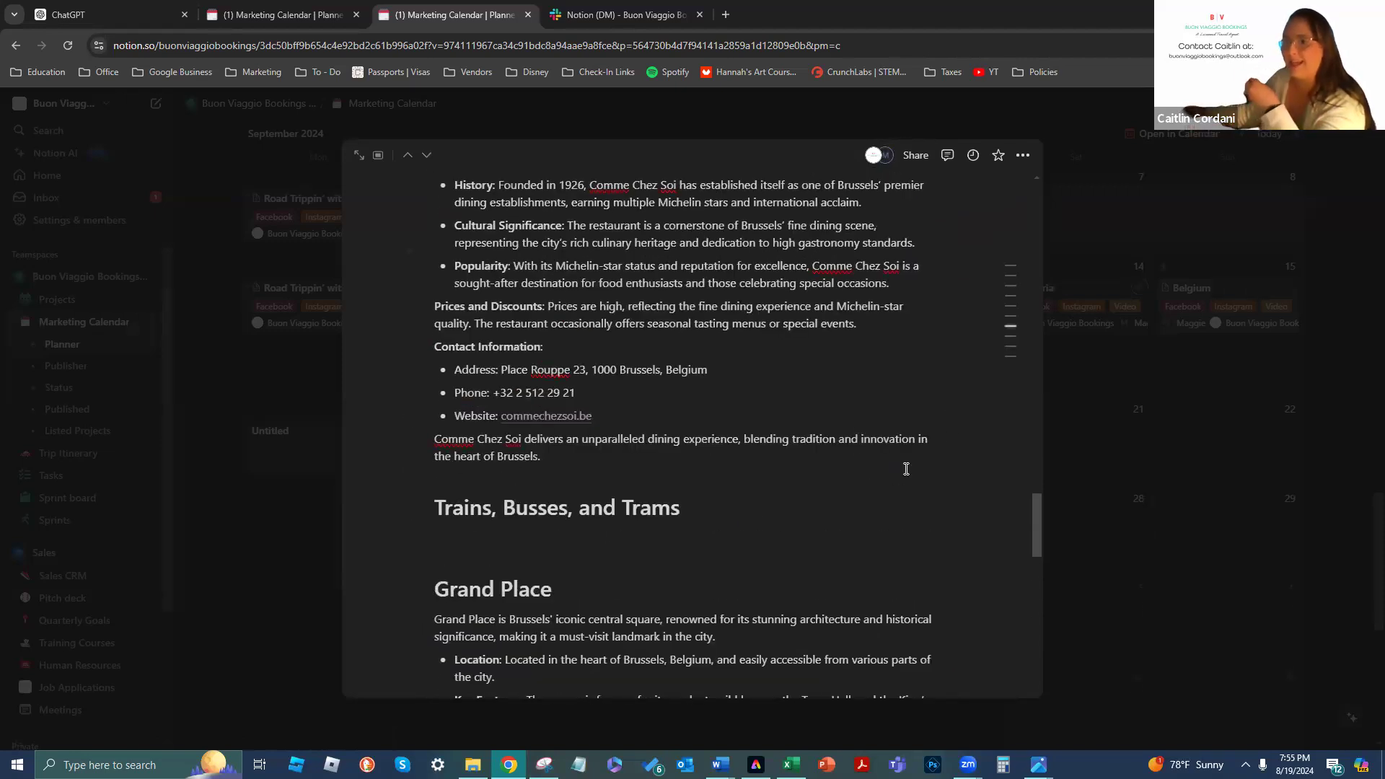
scroll(895, 473, "up", 3)
scroll(890, 405, "up", 15)
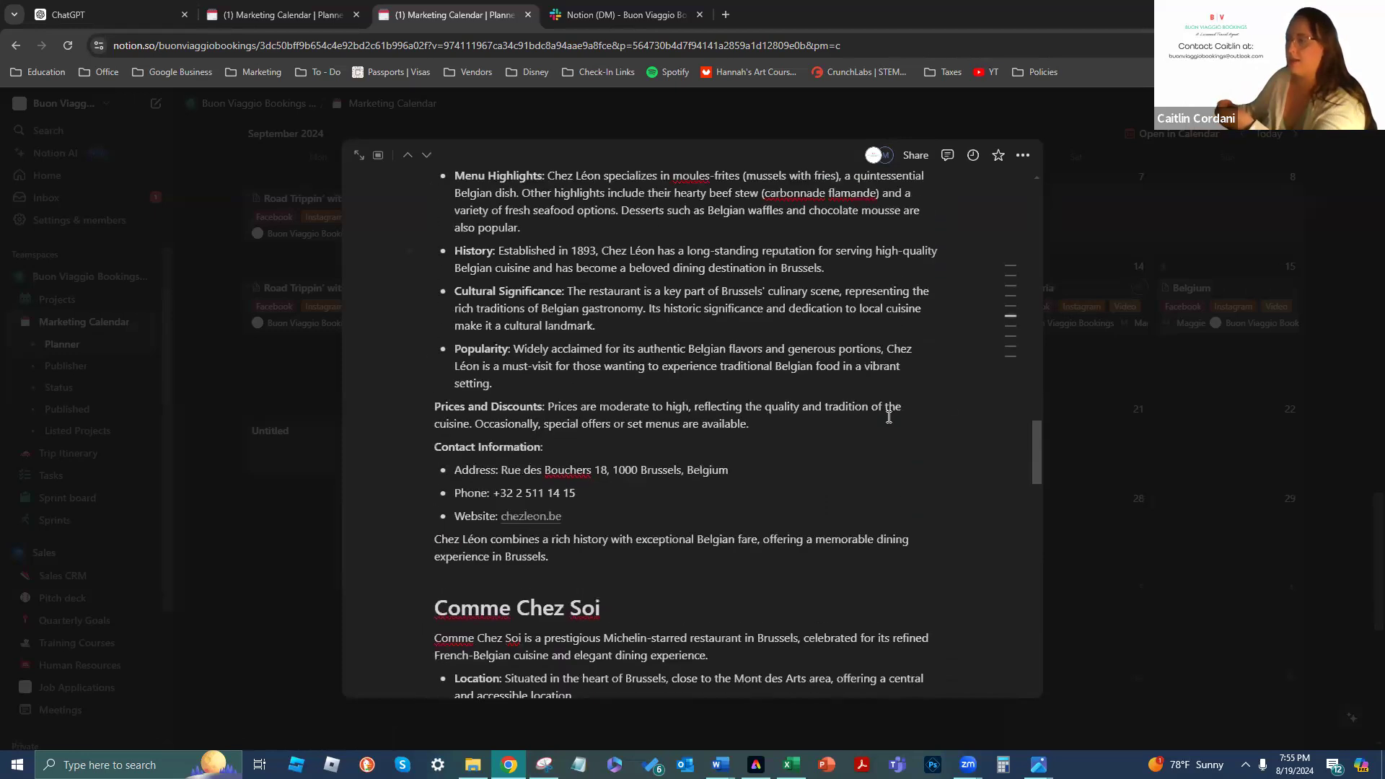
scroll(830, 461, "up", 12)
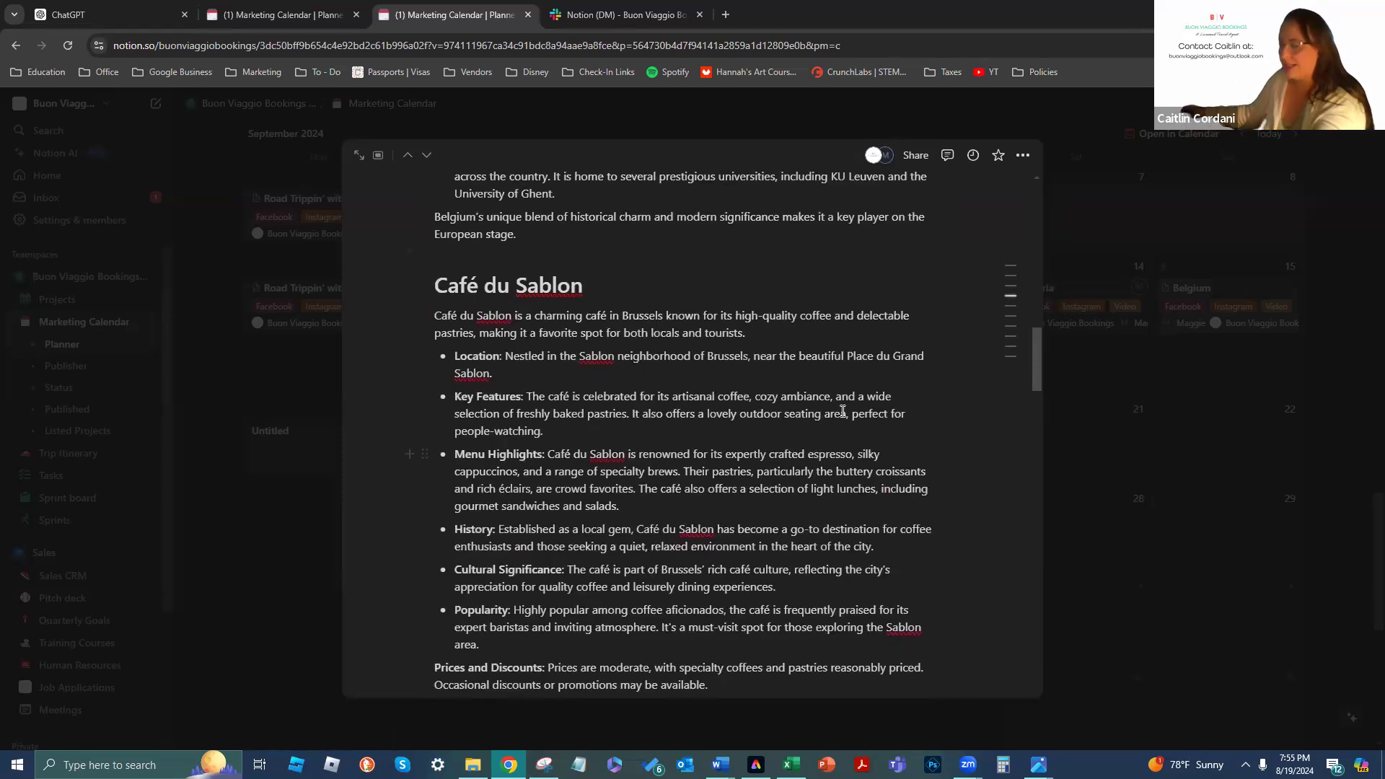
mouse_move(1014, 292)
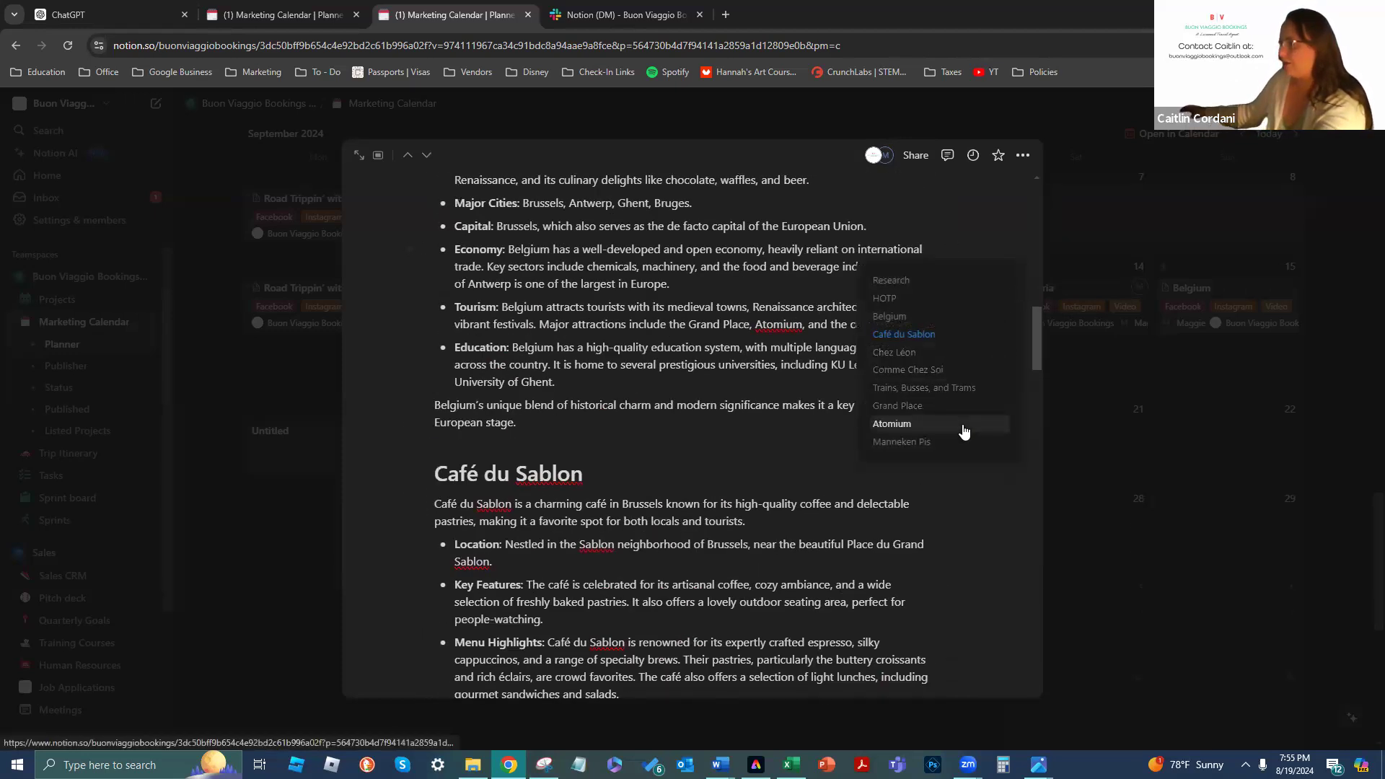
left_click(938, 370)
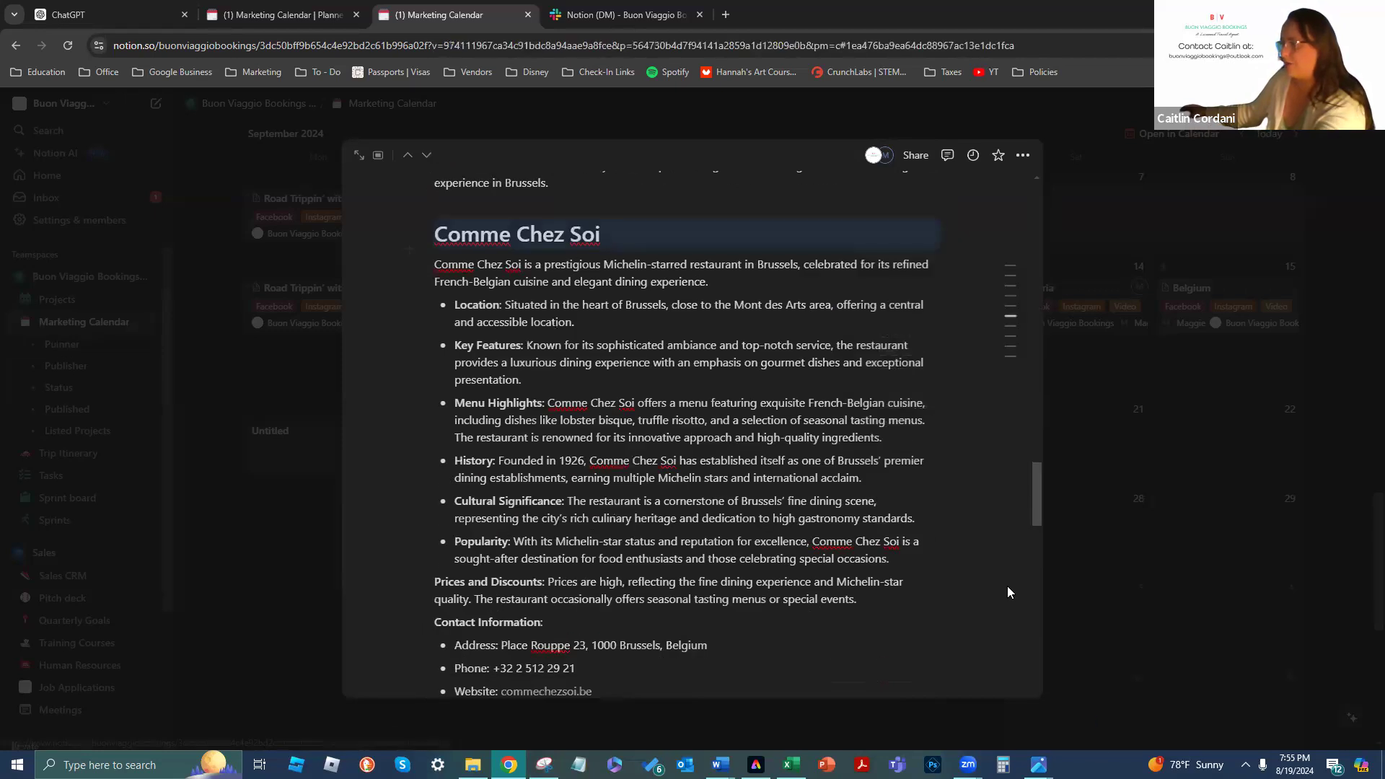
Add an empty line at the end of the Belgium section and another at the end of the Café du Sablon section
left_click(959, 317)
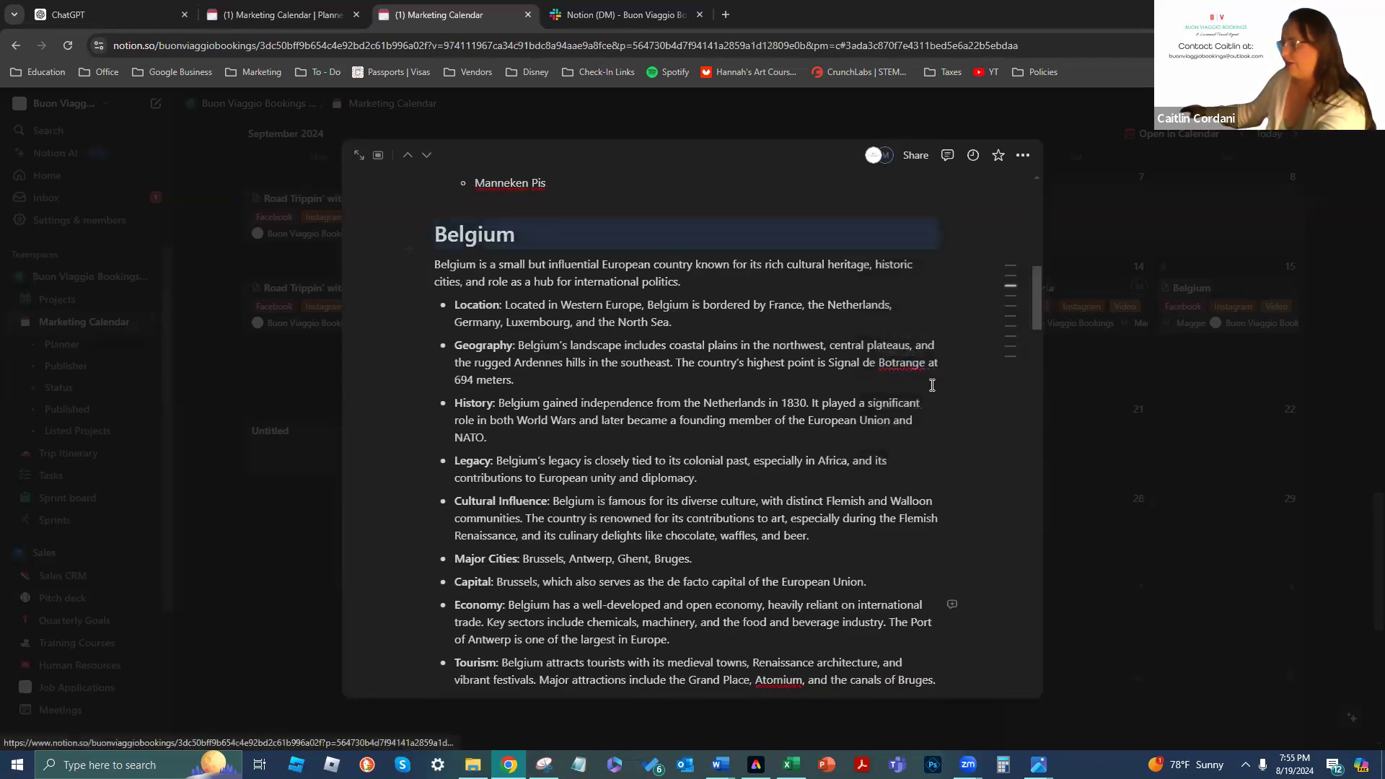
scroll(707, 455, "down", 5)
left_click(576, 431)
key("Return")
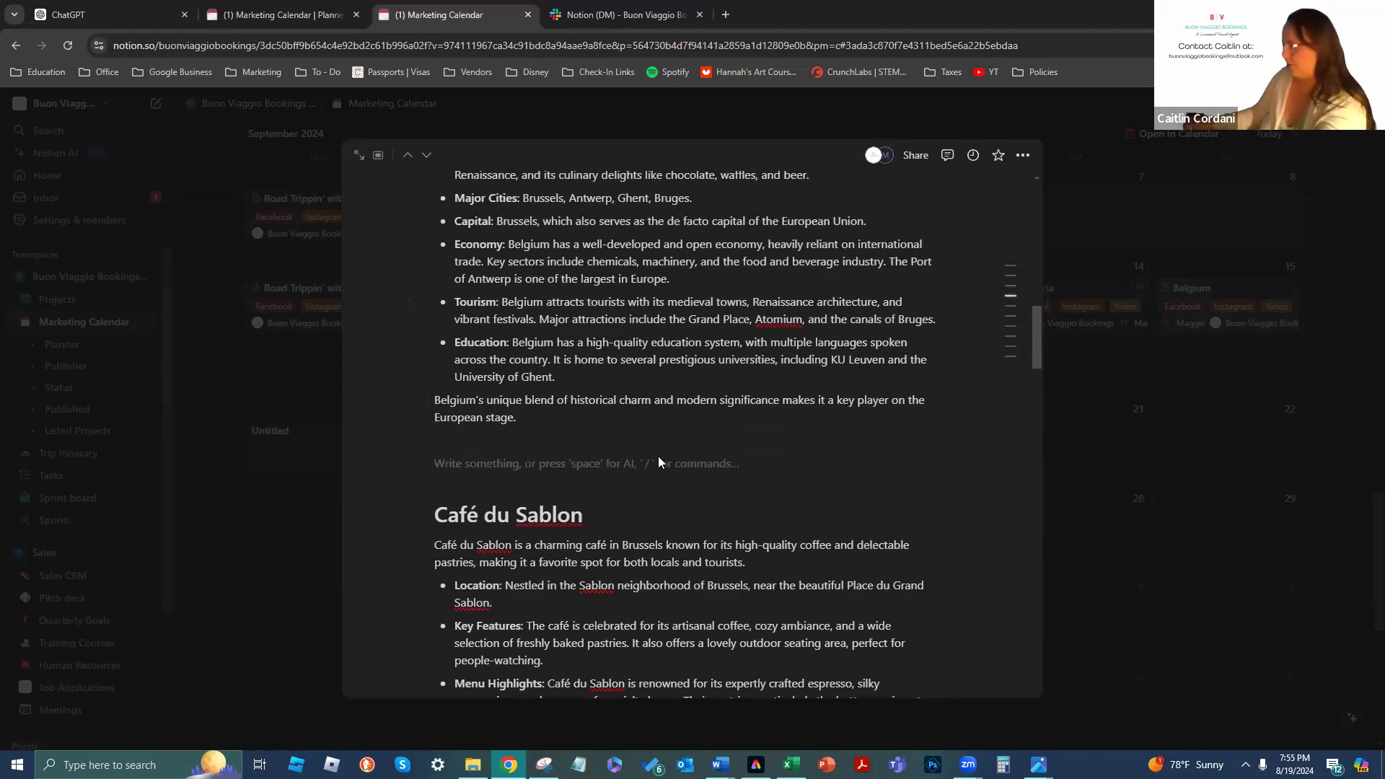
scroll(784, 664, "down", 2)
scroll(783, 664, "down", 4)
left_click(573, 530)
key("Return")
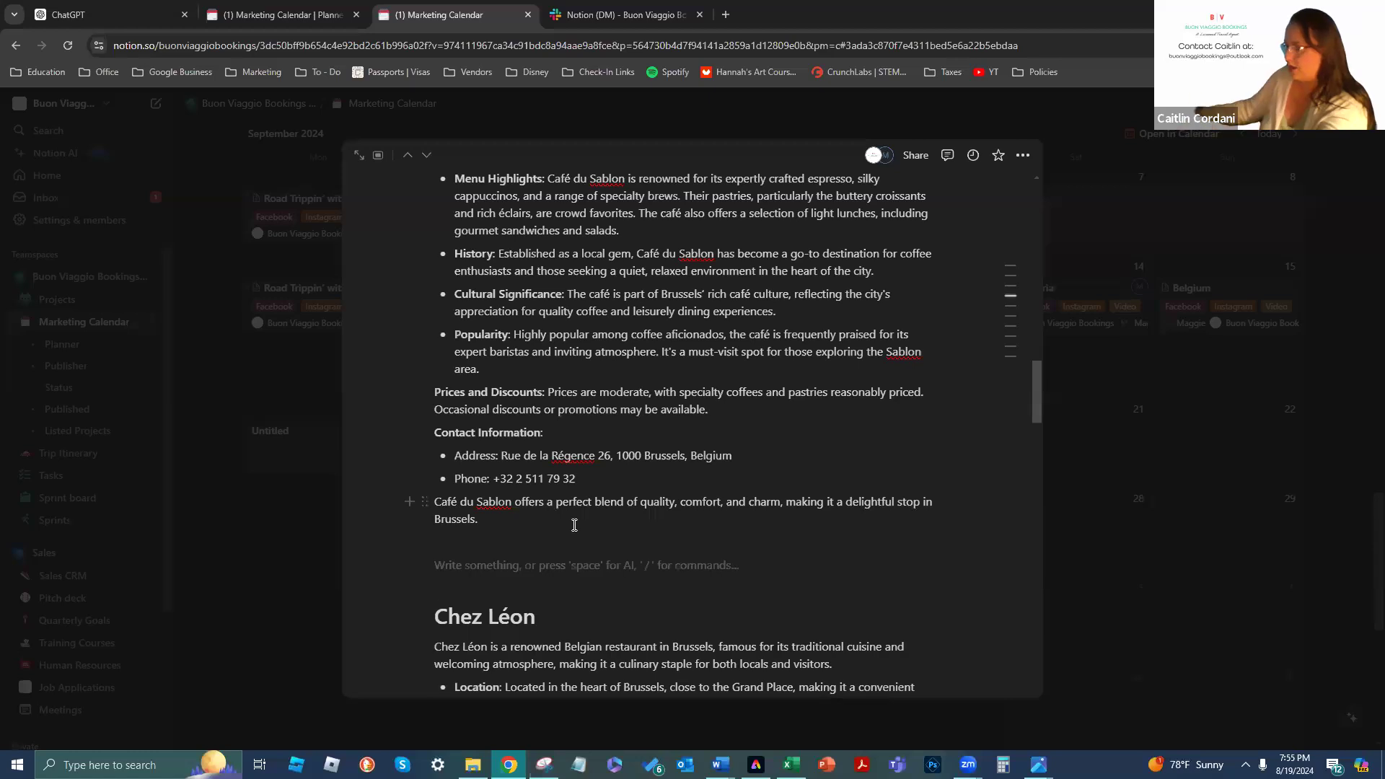
Add an empty line after the closing paragraphs of the Chez Léon and Comme Chez Soi sections
scroll(572, 529, "down", 8)
scroll(617, 512, "down", 3)
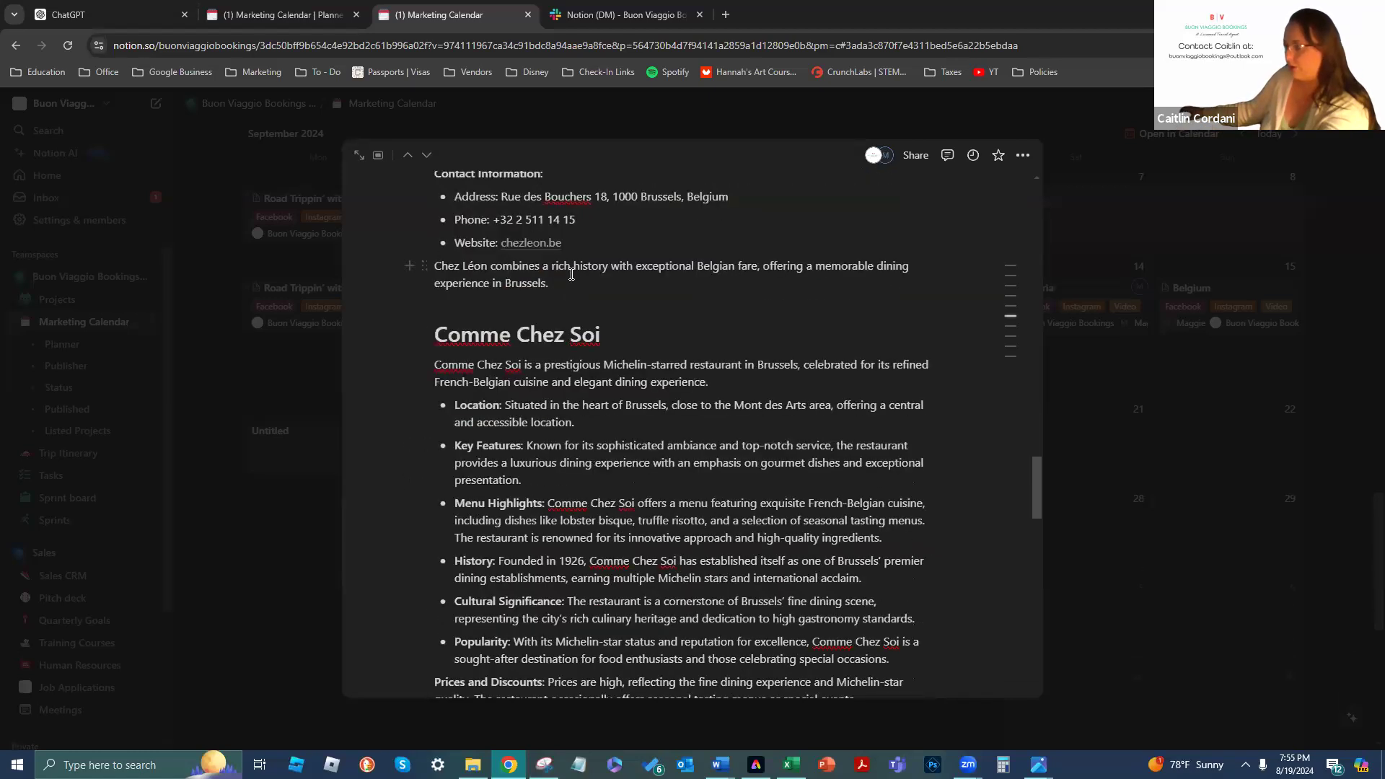
left_click(586, 280)
key("Return")
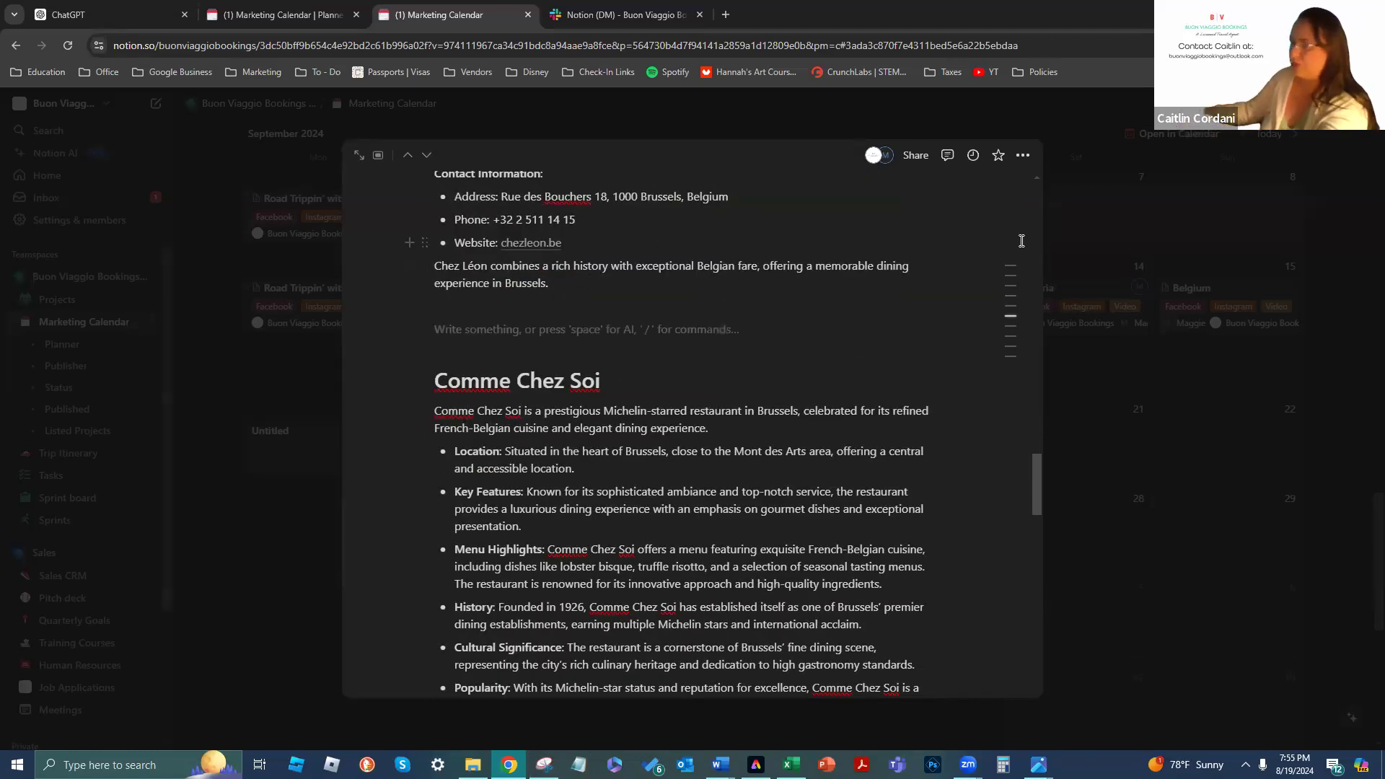
scroll(594, 440, "down", 3)
scroll(594, 440, "down", 2)
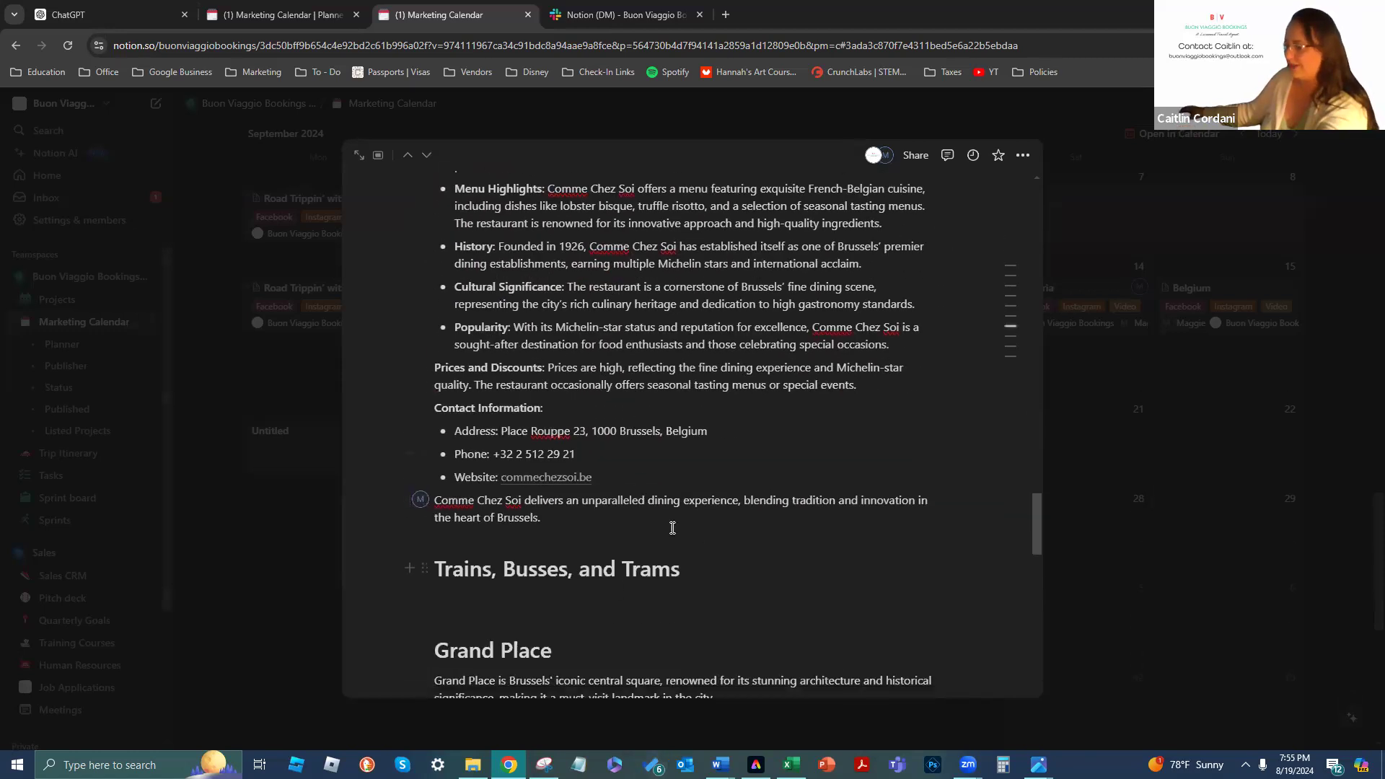
key("Return")
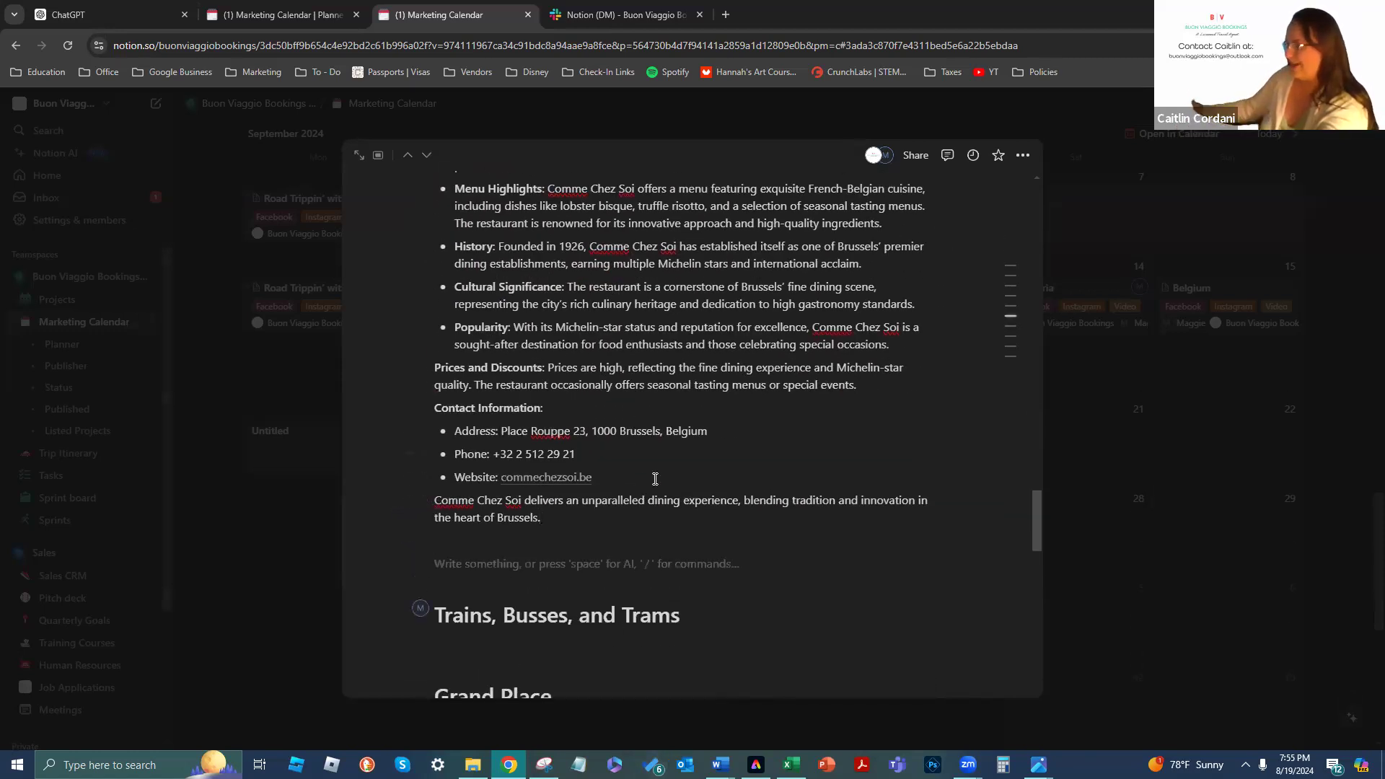
Add an empty line after the closing paragraphs of the Grand Place and Atomium sections
scroll(636, 539, "down", 2)
scroll(591, 569, "down", 7)
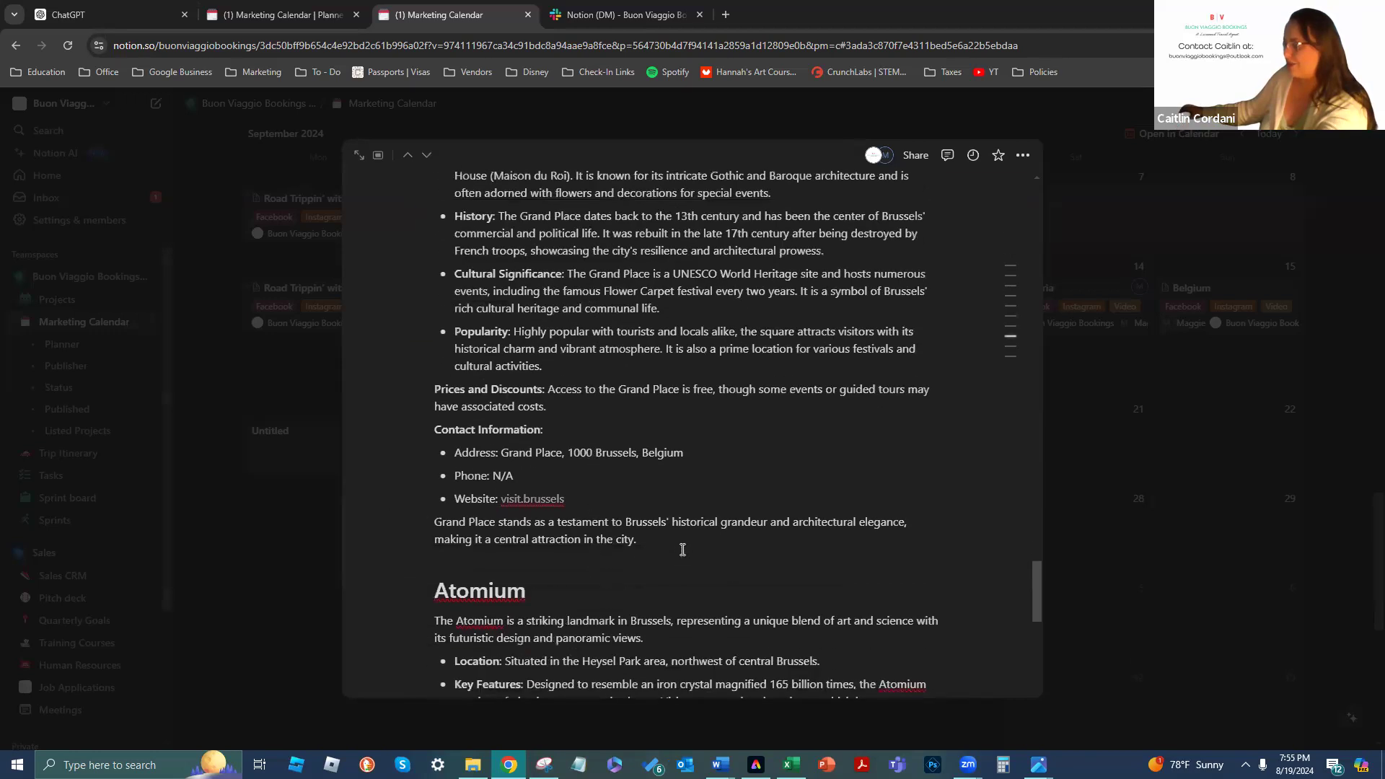
key("Return")
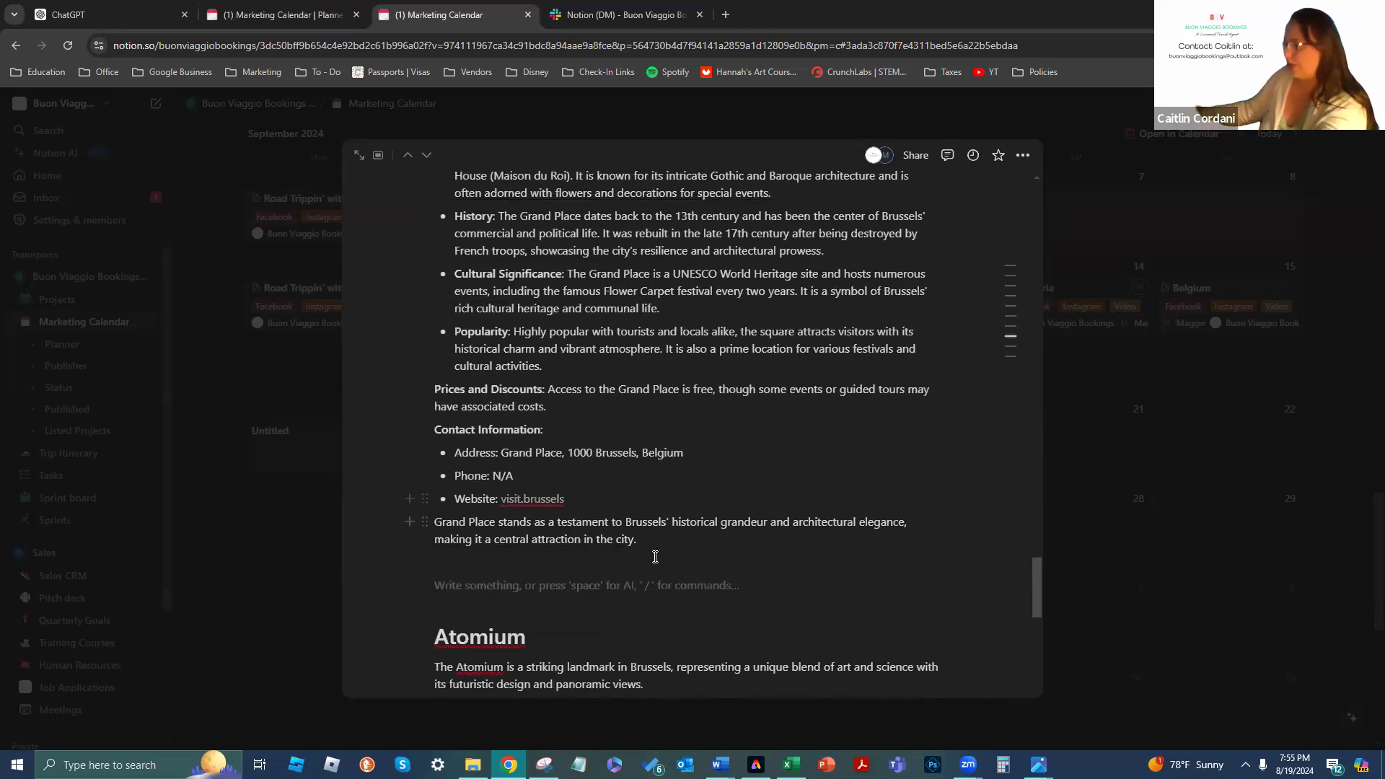
scroll(684, 604, "down", 5)
scroll(683, 605, "down", 4)
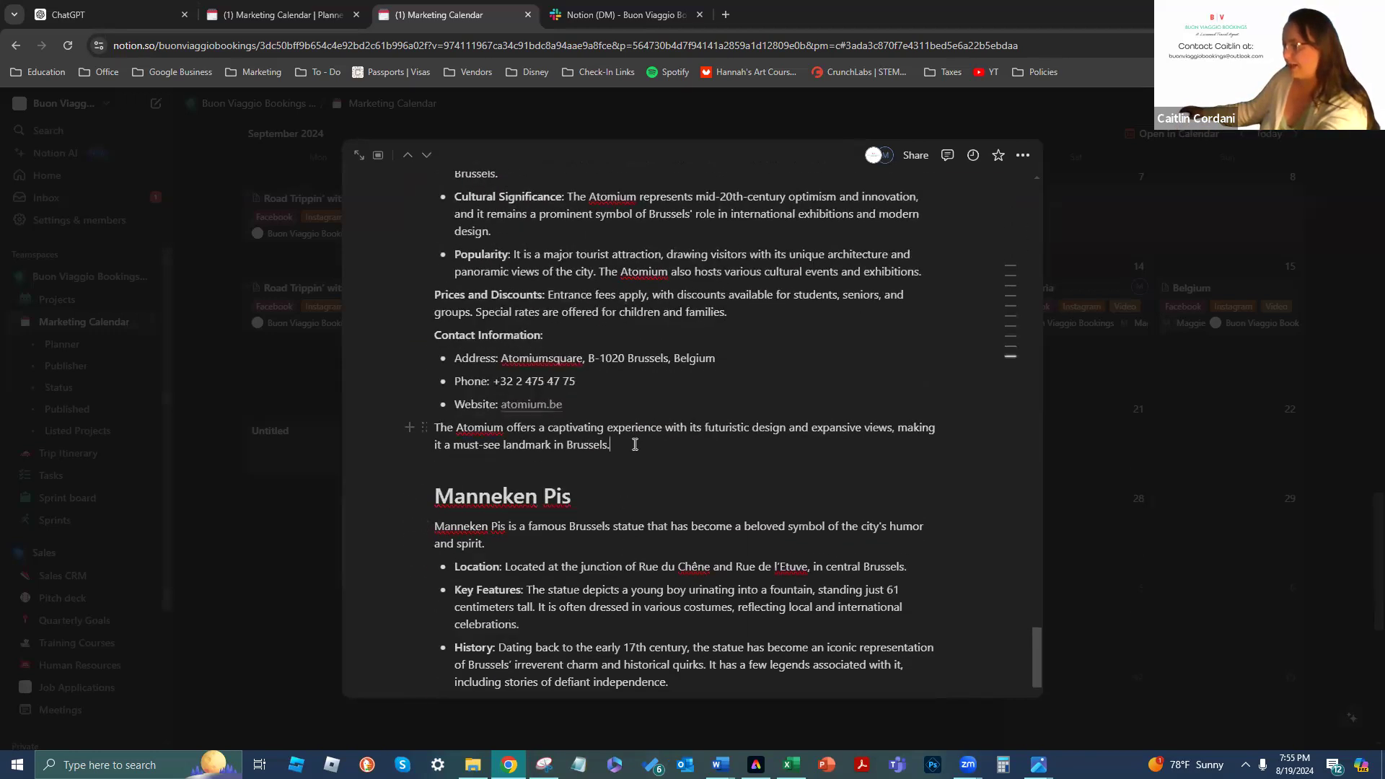
left_click(635, 444)
key("Return")
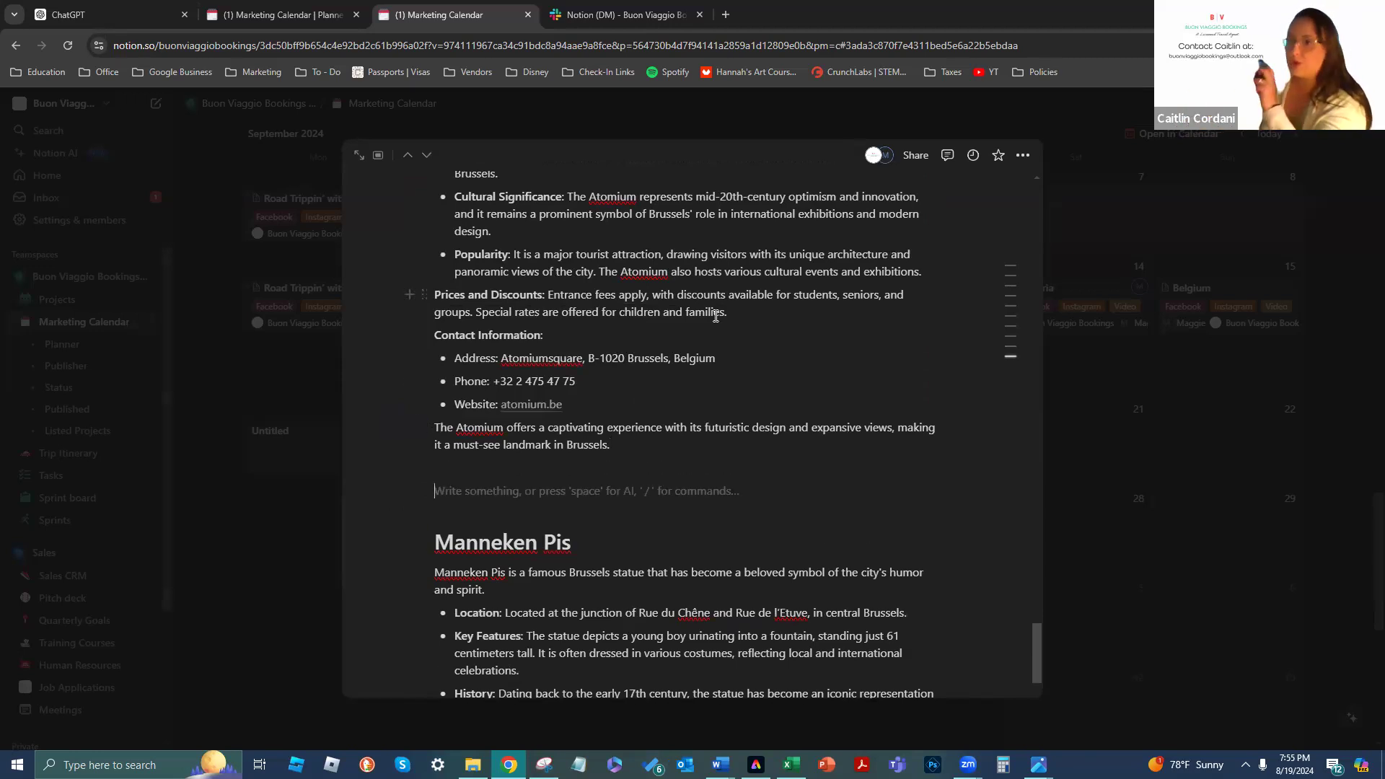
Add an empty line after the Manneken Pis section's closing paragraph and close the Belgium page
scroll(641, 521, "down", 4)
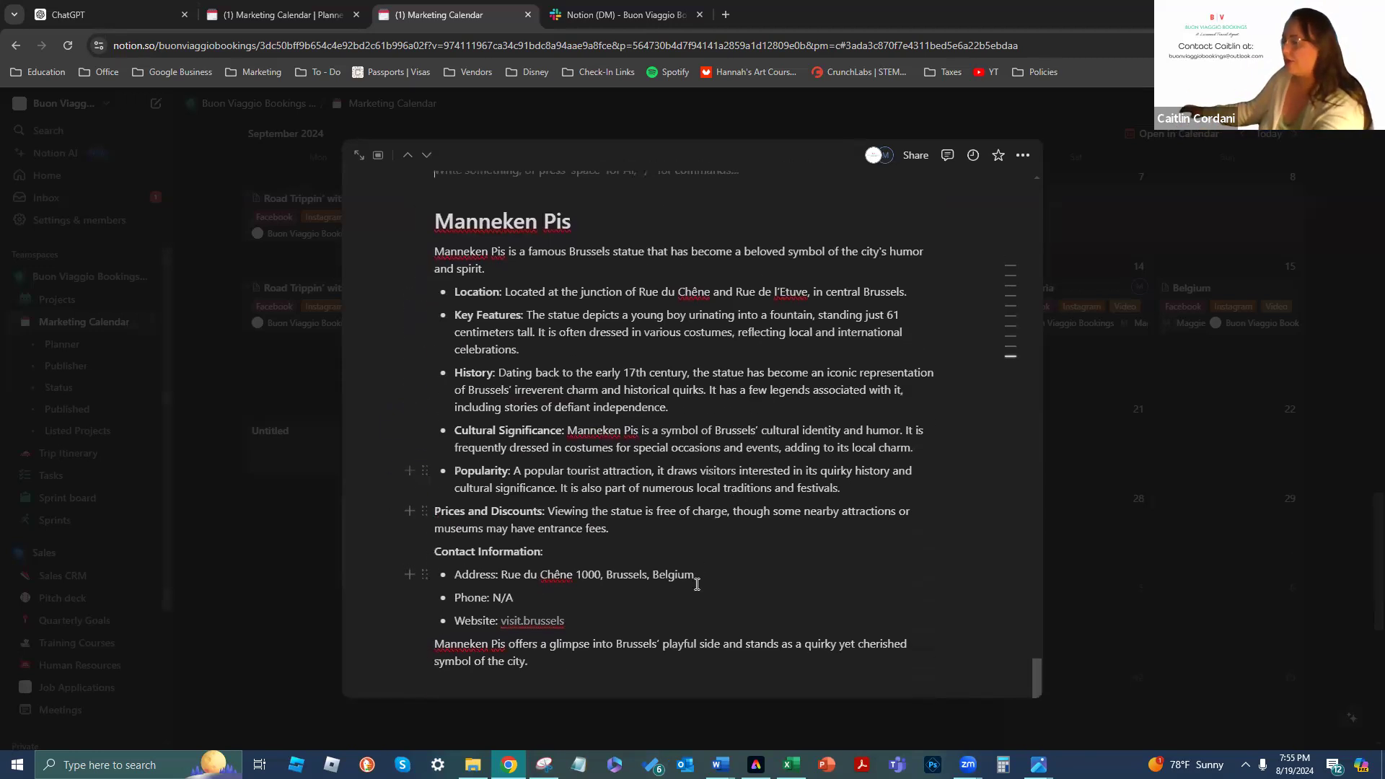
left_click(637, 680)
left_click(644, 662)
key("Return")
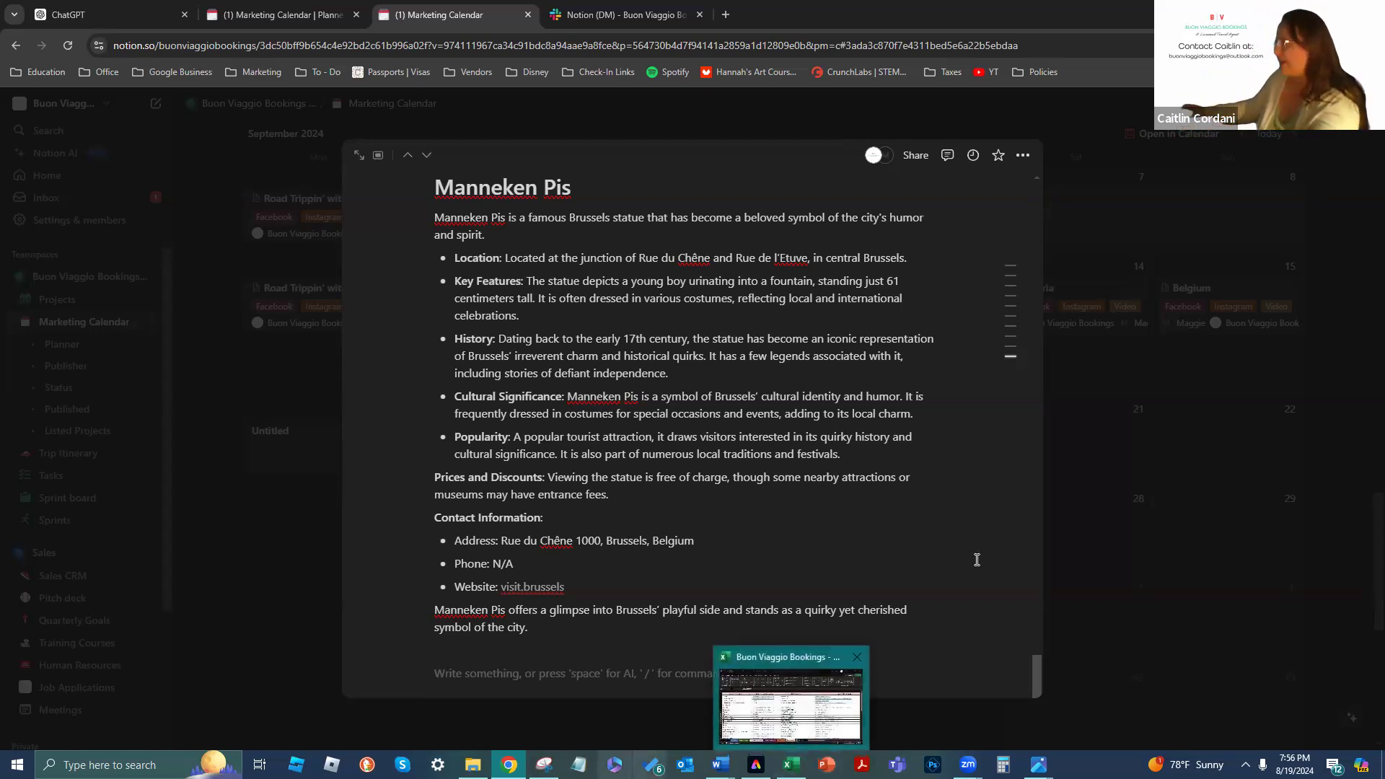
left_click(1241, 354)
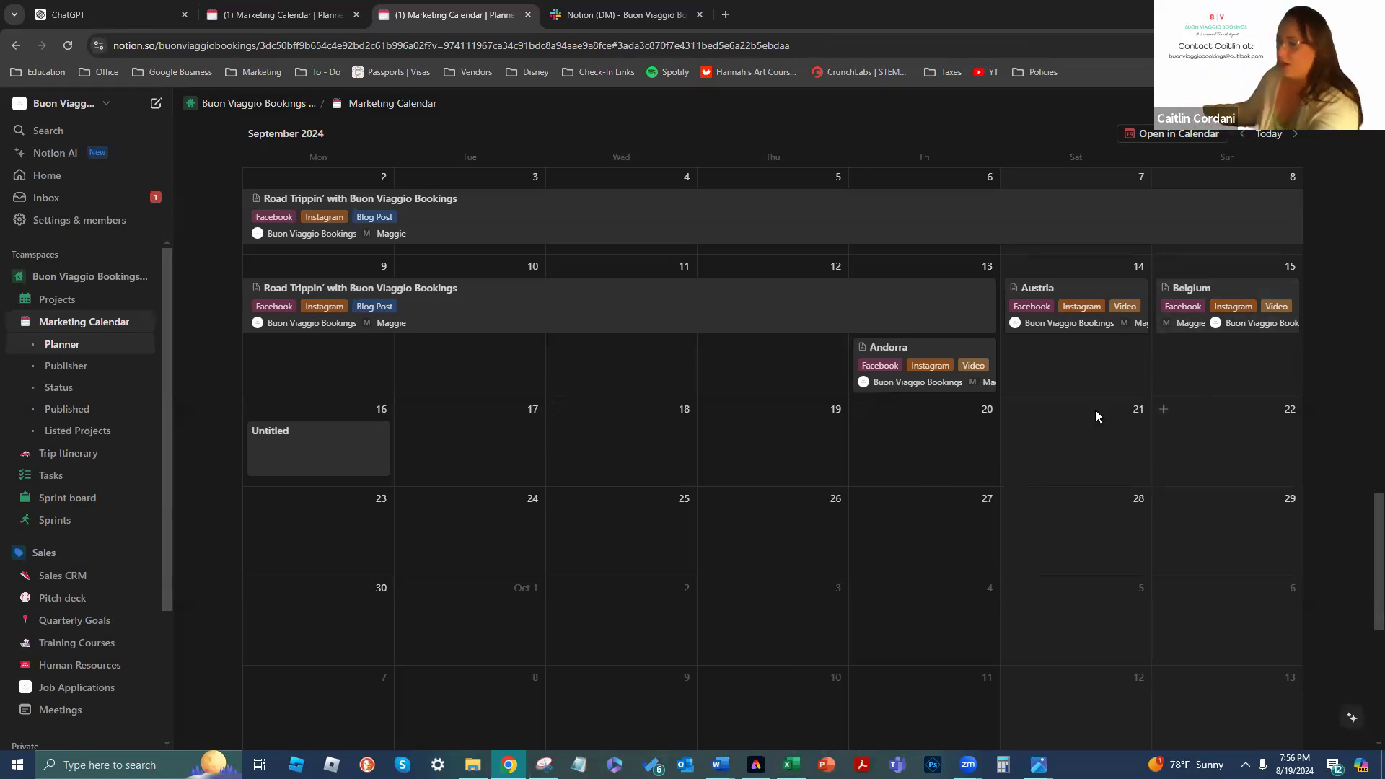
Open the Untitled entry on September 16, look over its page, and close it
left_click(288, 465)
scroll(829, 447, "down", 3)
scroll(828, 449, "up", 3)
left_click(224, 486)
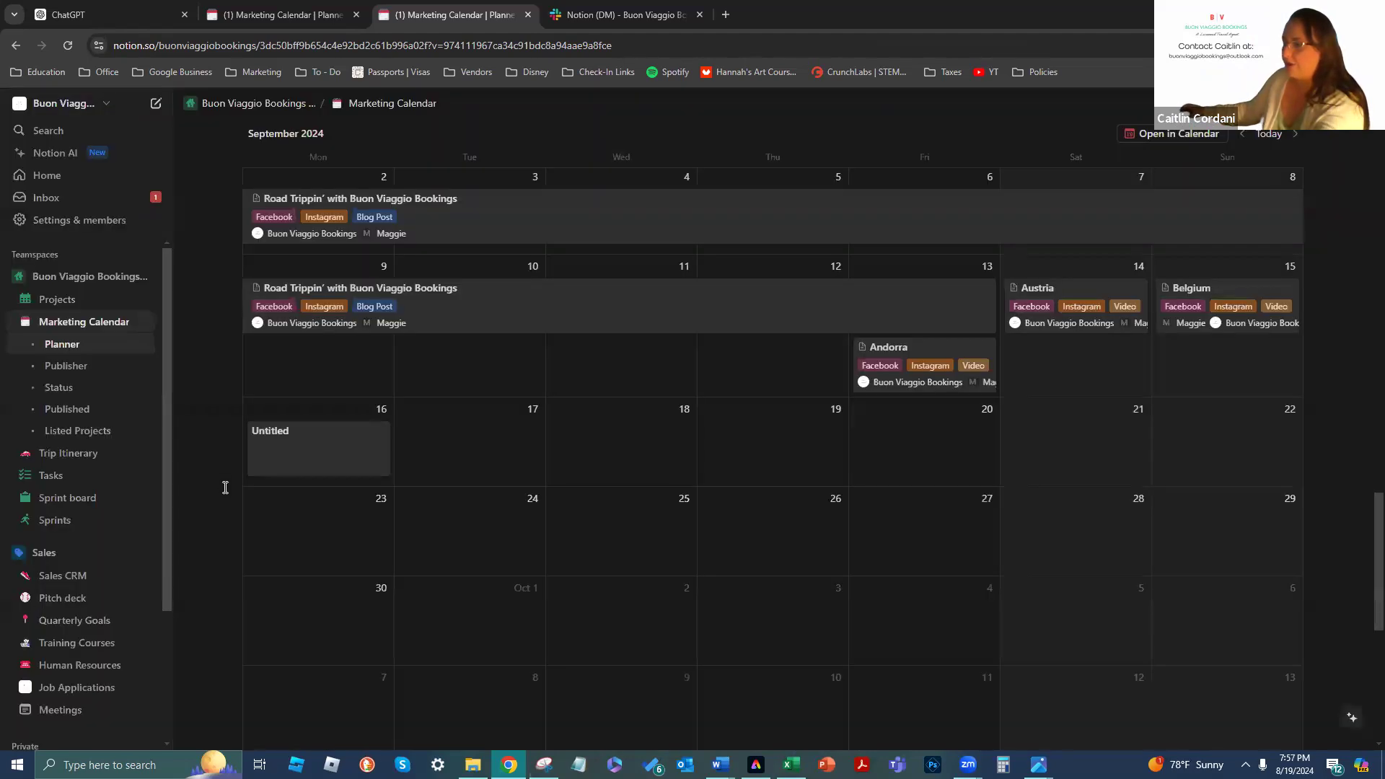